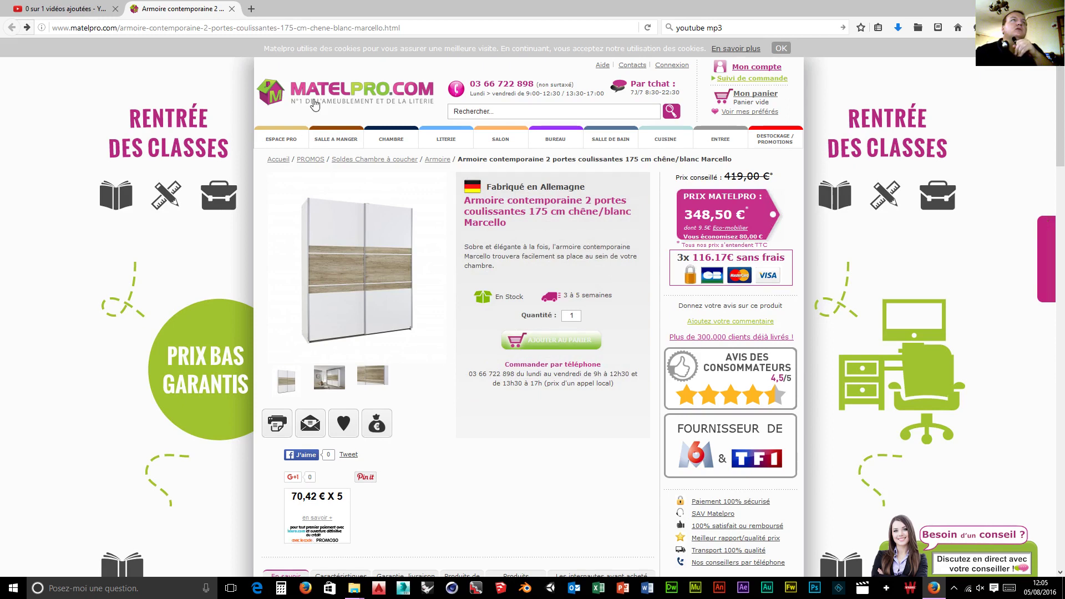
Examine the dimension drawings and technical characteristics of the Marcello wardrobe on its product page
mouse_move(383, 283)
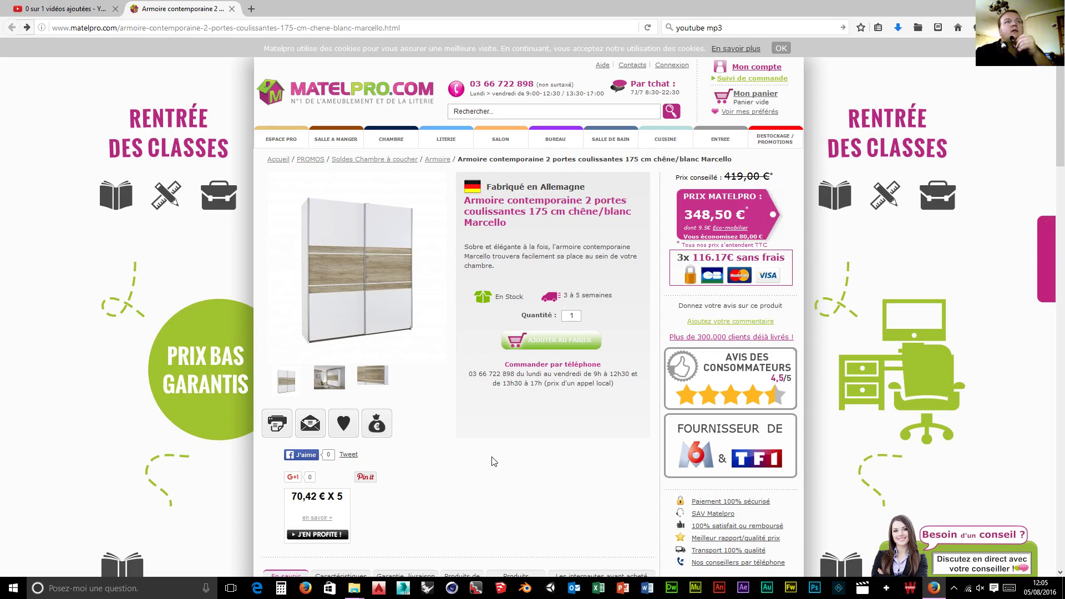
mouse_move(395, 306)
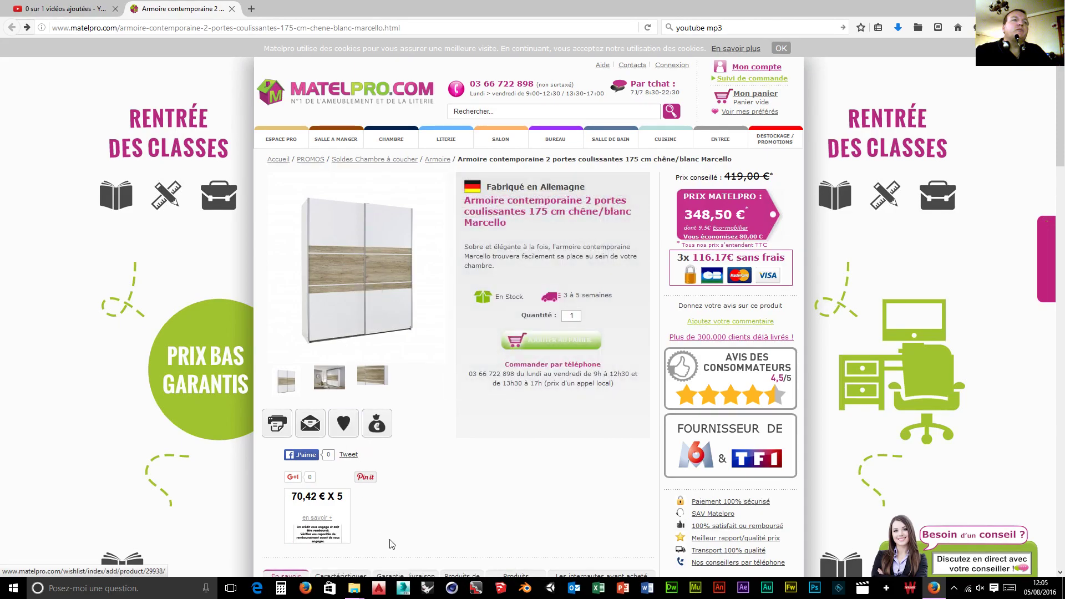
scroll(420, 410, down, 10)
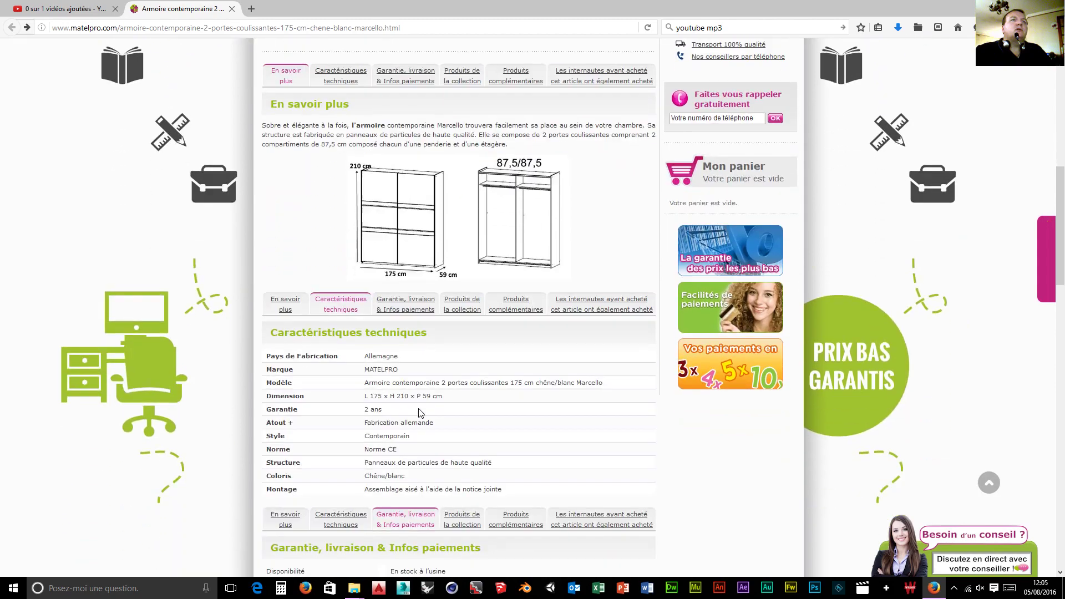
scroll(420, 414, up, 2)
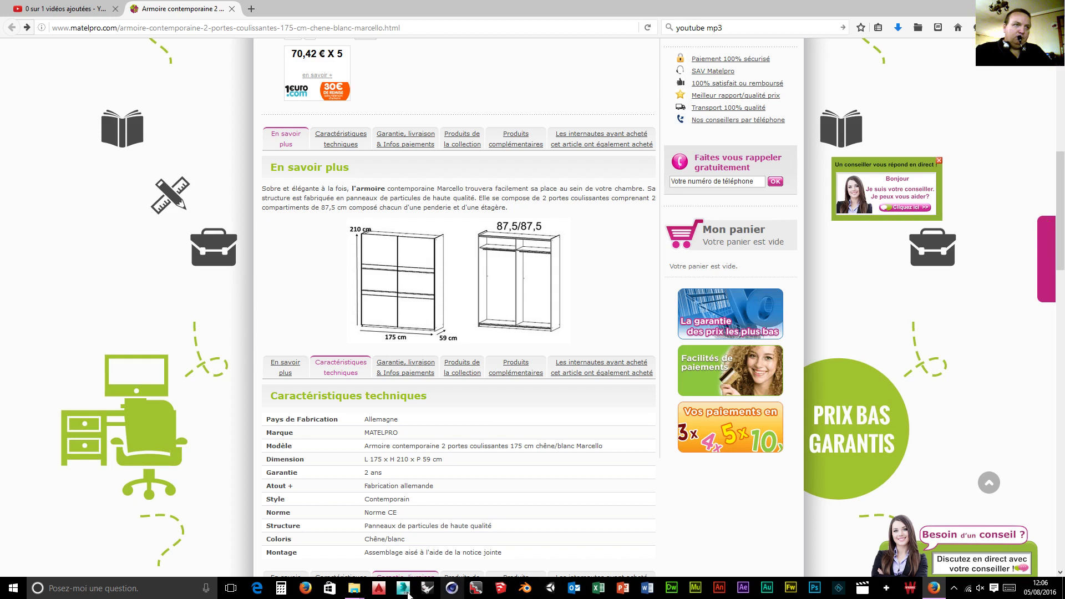
Switch to the calculator, multiply 87,5 by 2 to check the wardrobe's total width, and close it
click(280, 590)
text(87)
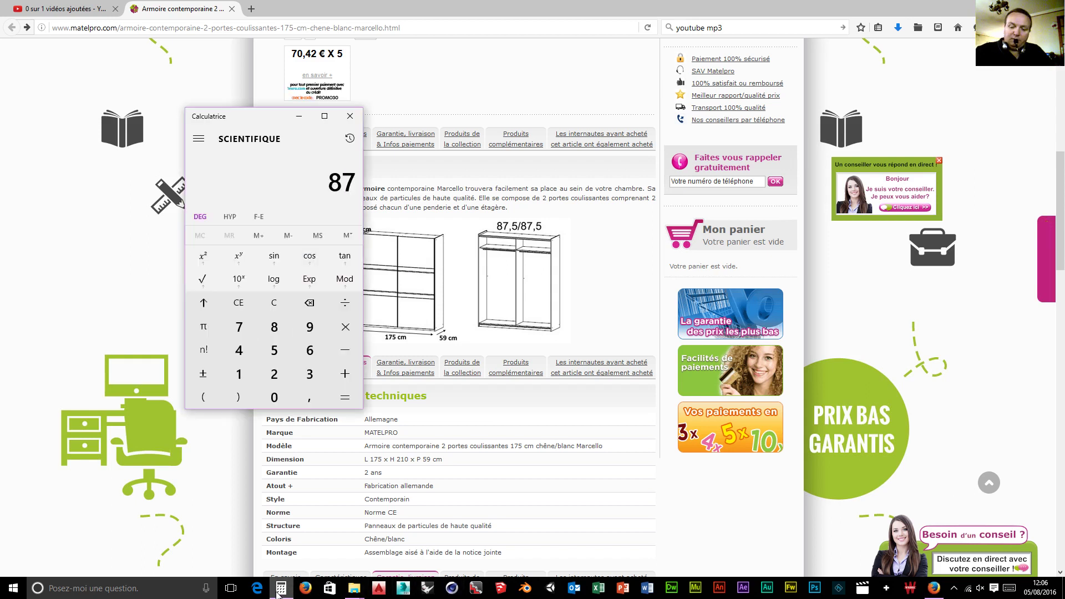
text(,5*2)
key(Return)
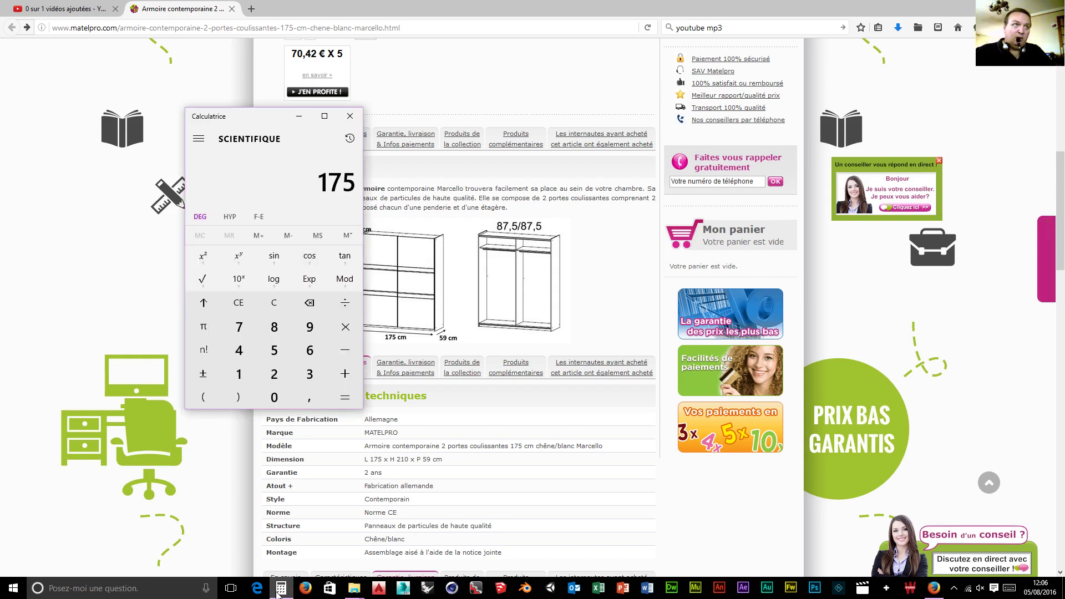
click(350, 116)
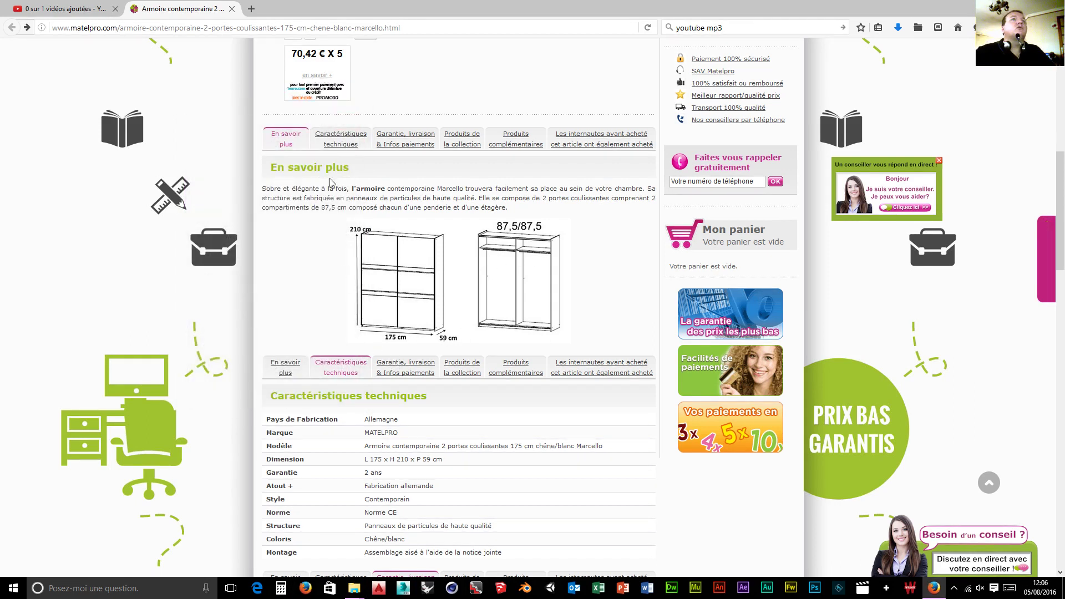
Compare the wardrobe's product photo with the dimension drawings in its description
scroll(343, 280, up, 7)
scroll(398, 300, down, 6)
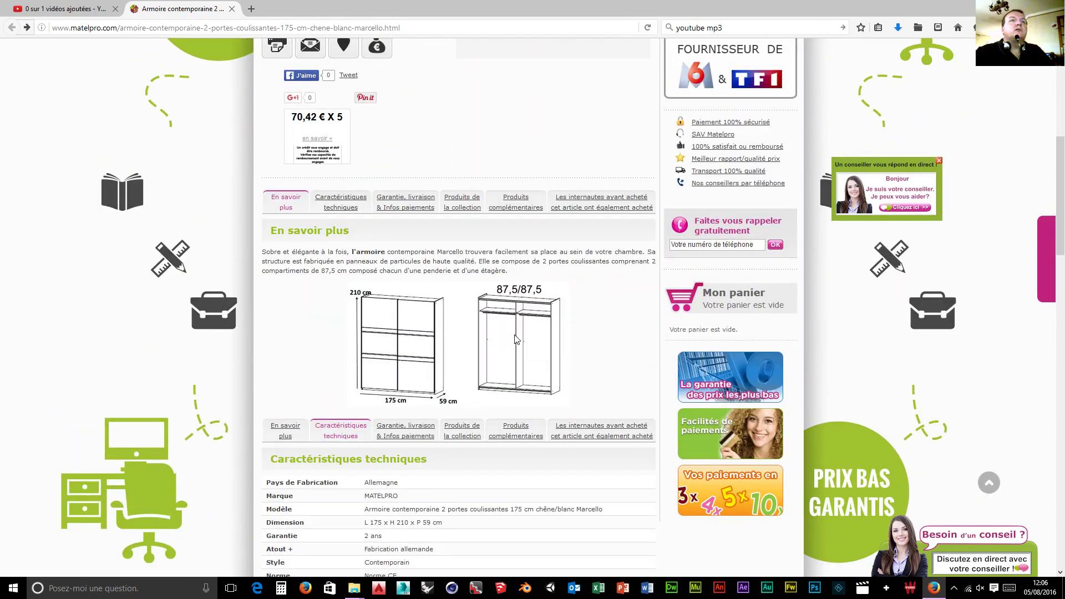
scroll(304, 268, up, 6)
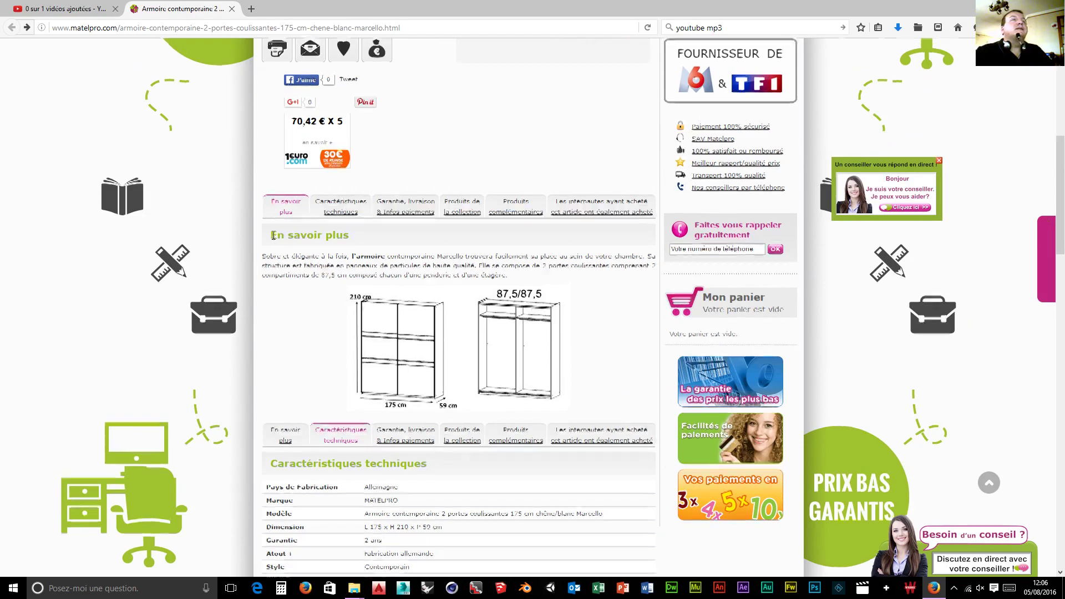
scroll(304, 268, down, 2)
scroll(305, 267, up, 3)
scroll(402, 246, down, 7)
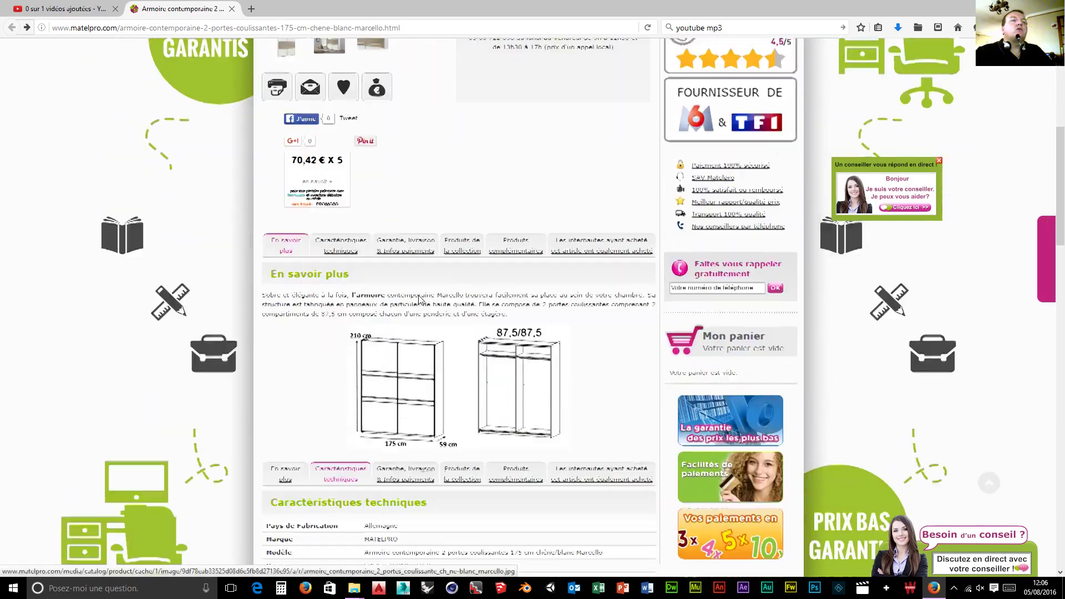
scroll(401, 246, up, 6)
mouse_move(390, 241)
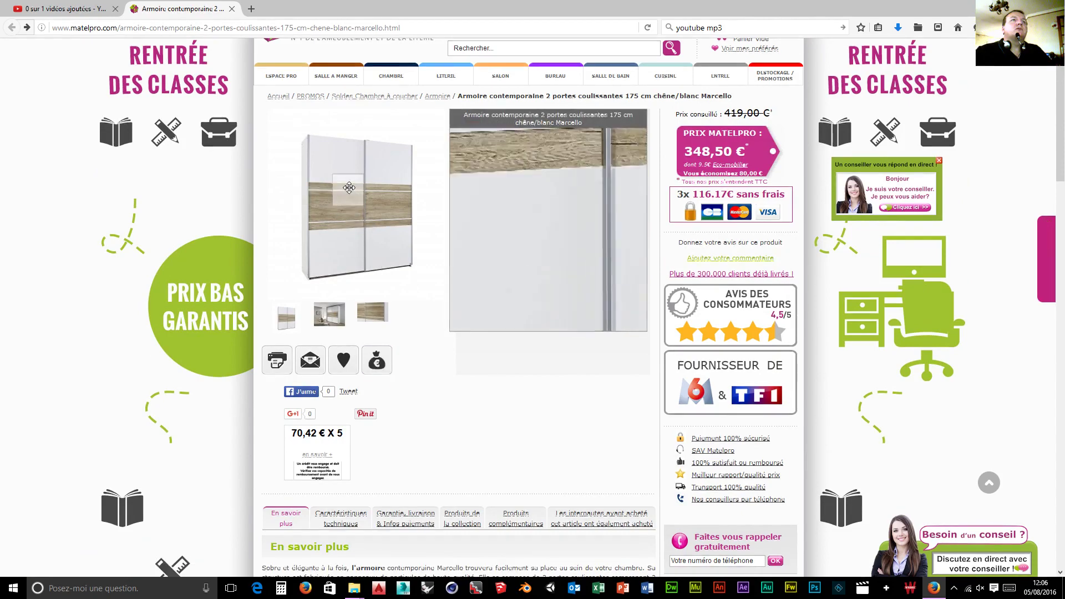
Open the wardrobe's product photo at full size and save it in the "objet pour intérieur de maison" folder under its proposed name
click(361, 203)
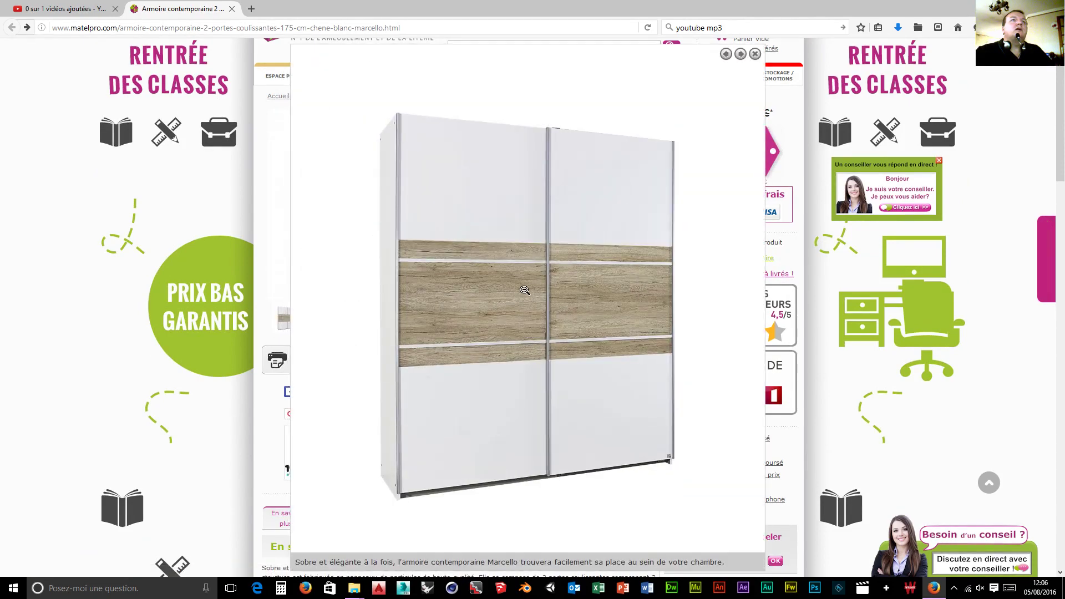
right_click(522, 284)
click(565, 296)
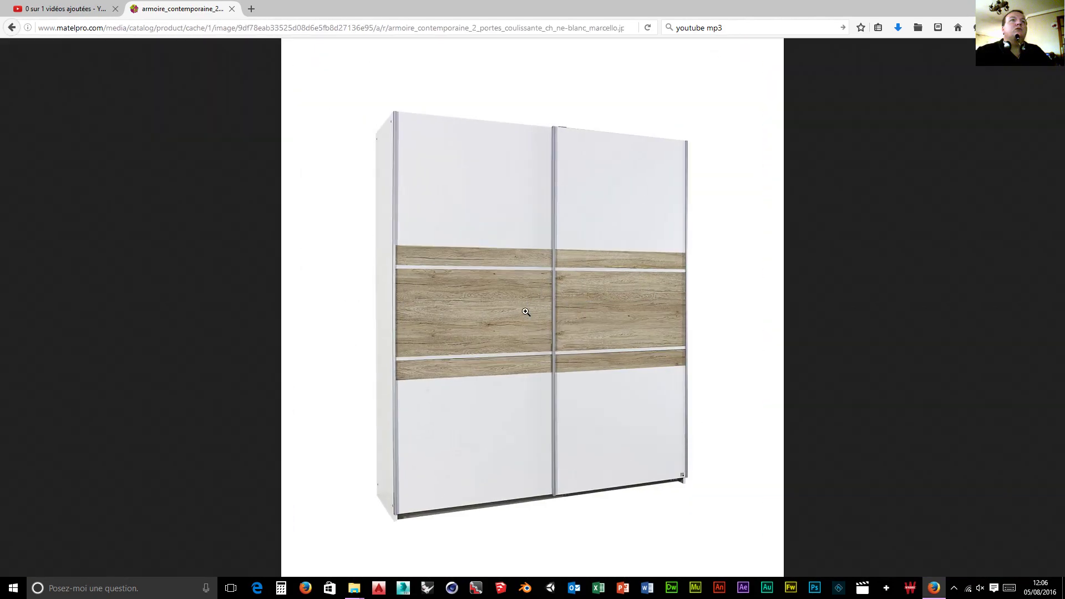
click(526, 311)
right_click(527, 312)
click(578, 347)
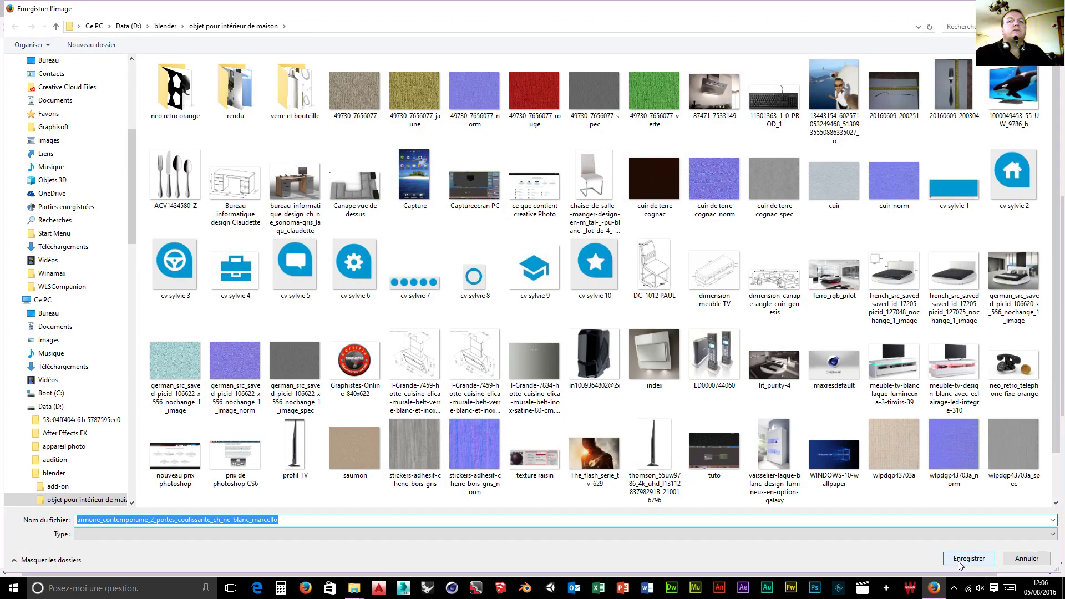
click(960, 559)
Return to the wardrobe's product page and copy its full title
scroll(83, 245, up, 3)
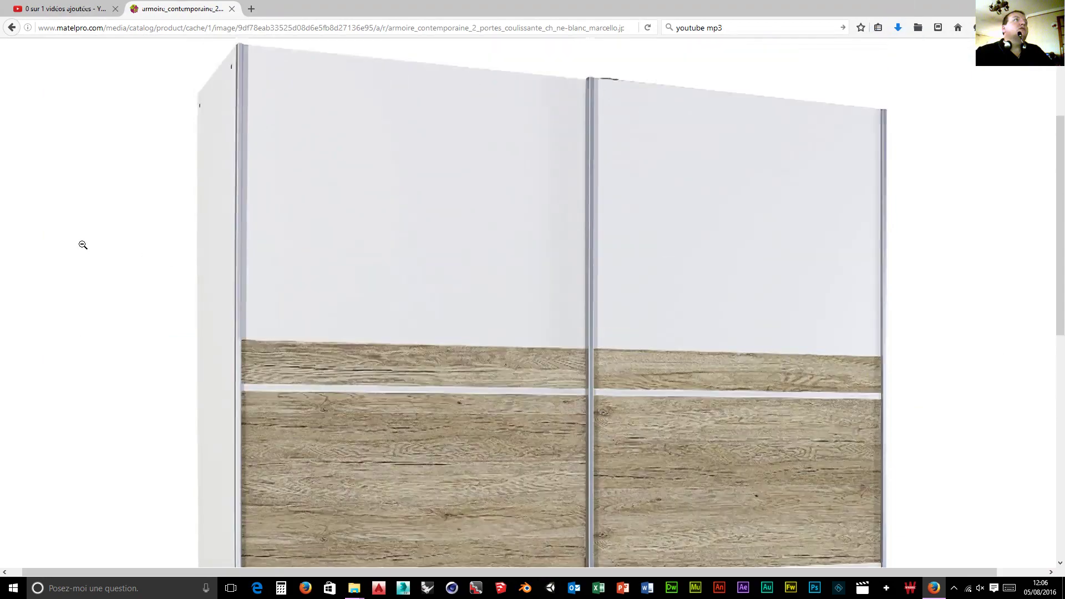
scroll(83, 245, up, 3)
click(12, 28)
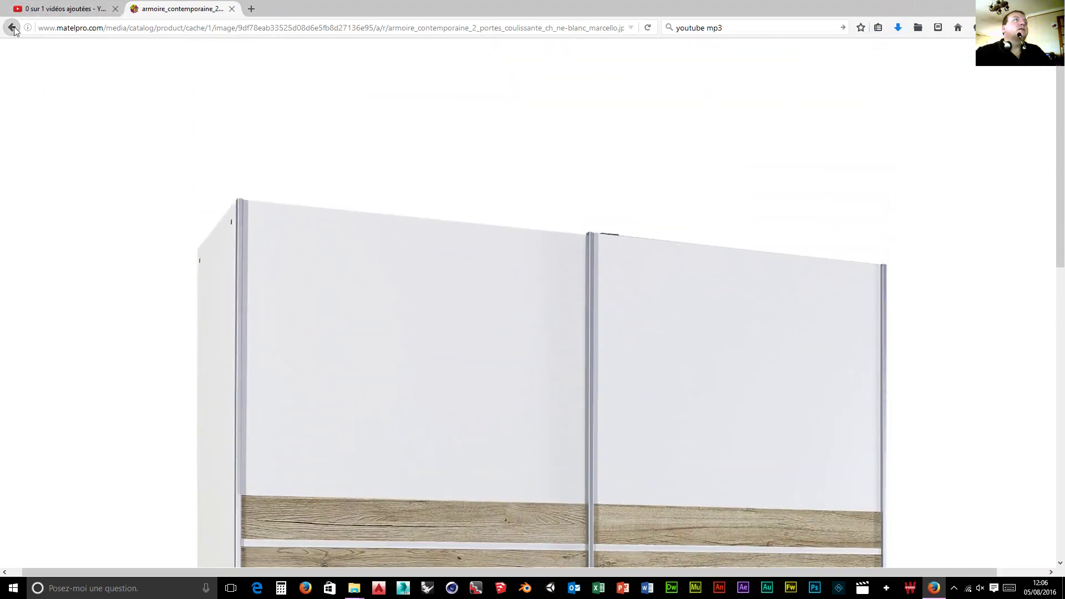
scroll(70, 400, up, 2)
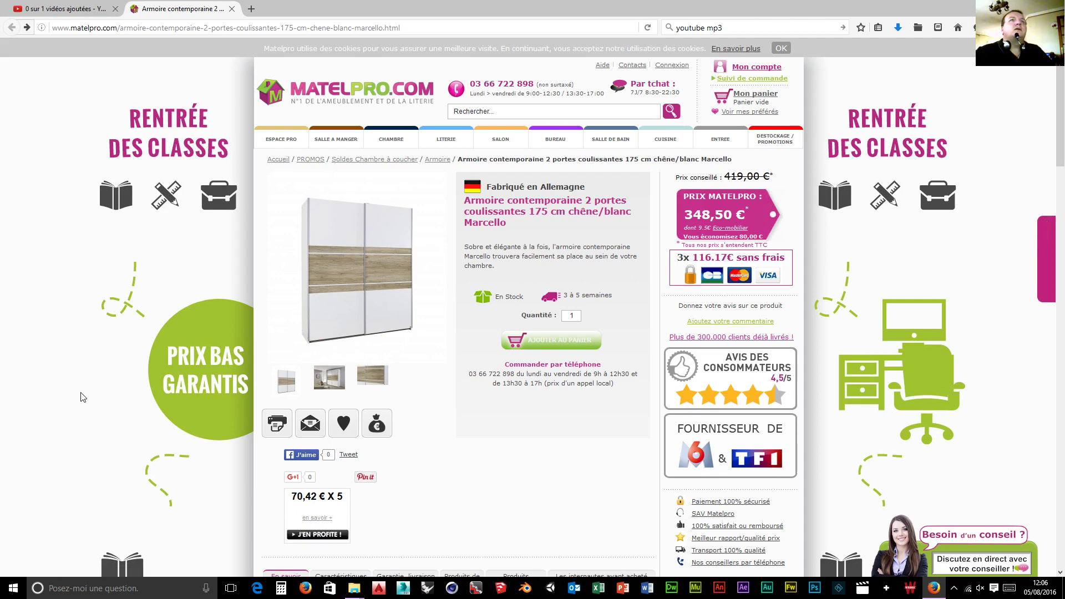
drag(515, 228, 457, 204)
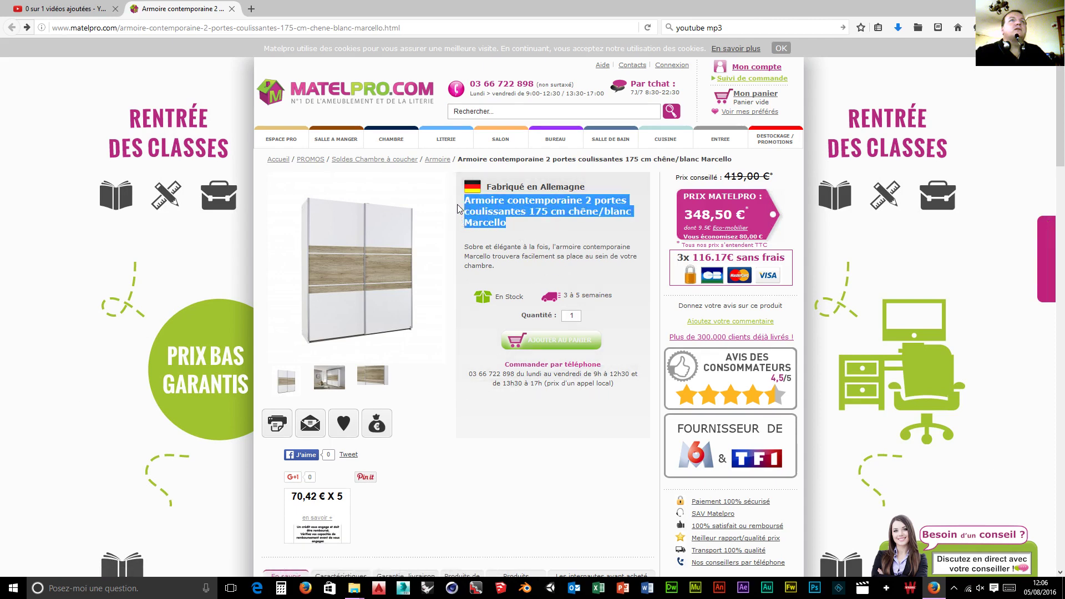
right_click(487, 206)
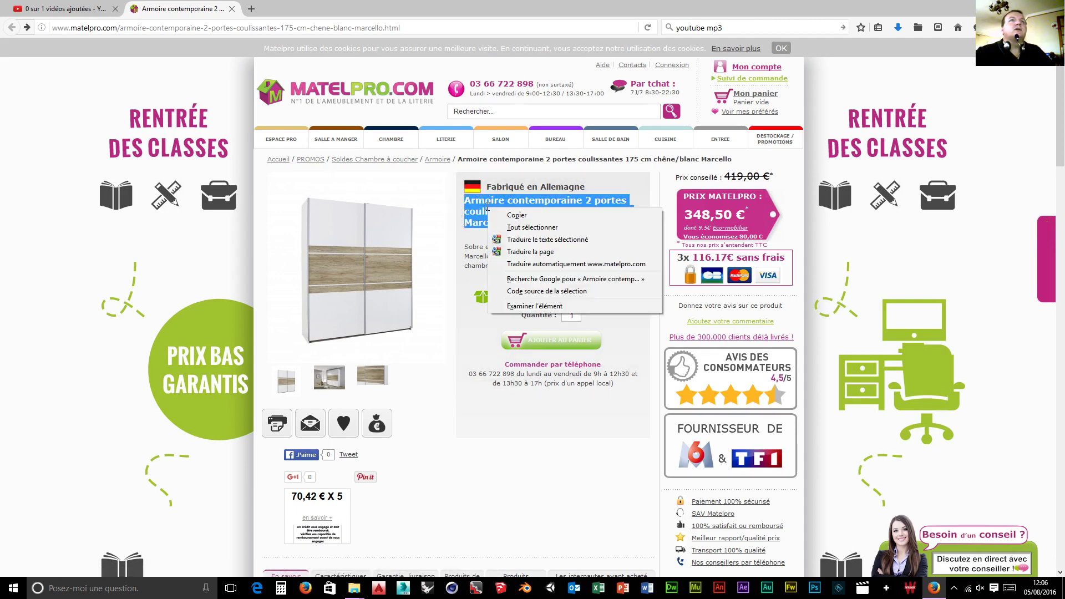
click(515, 215)
Search the web for the copied wardrobe title in a new tab and open the matelpro.com result
click(252, 10)
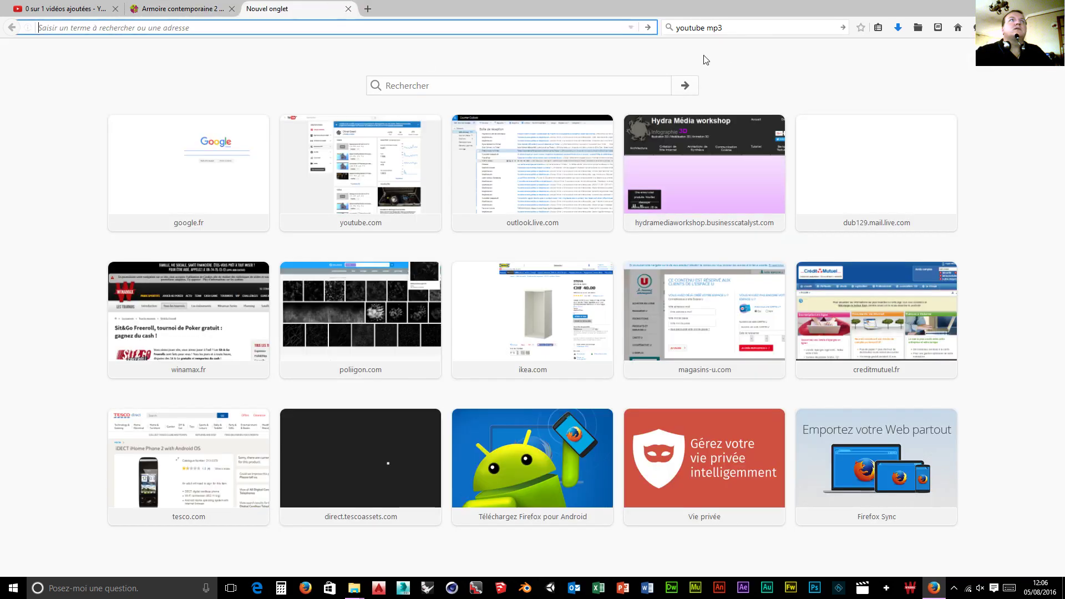
right_click(752, 27)
click(782, 85)
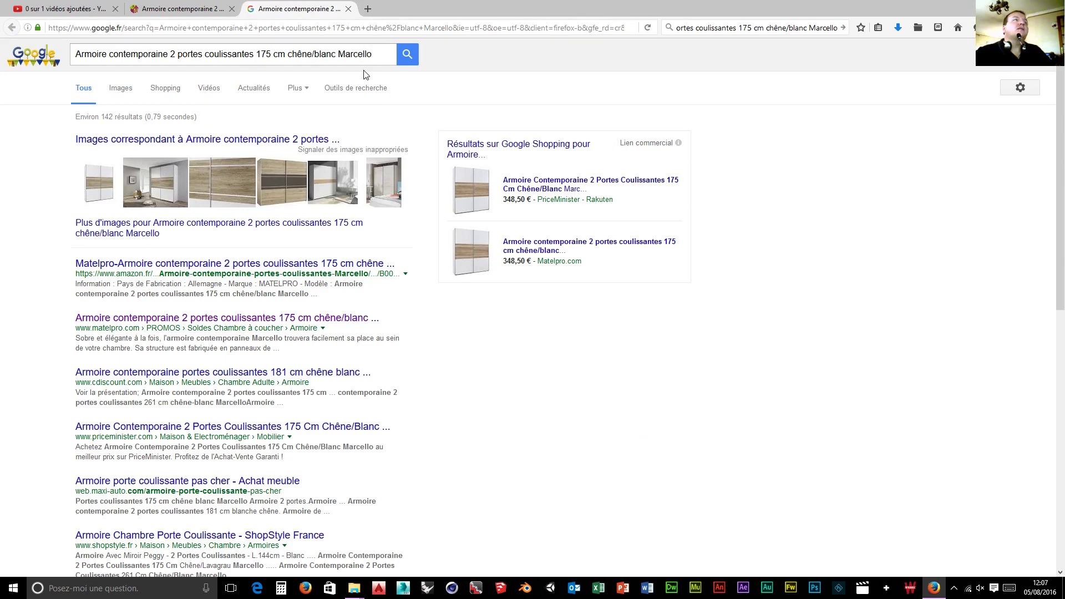
click(166, 318)
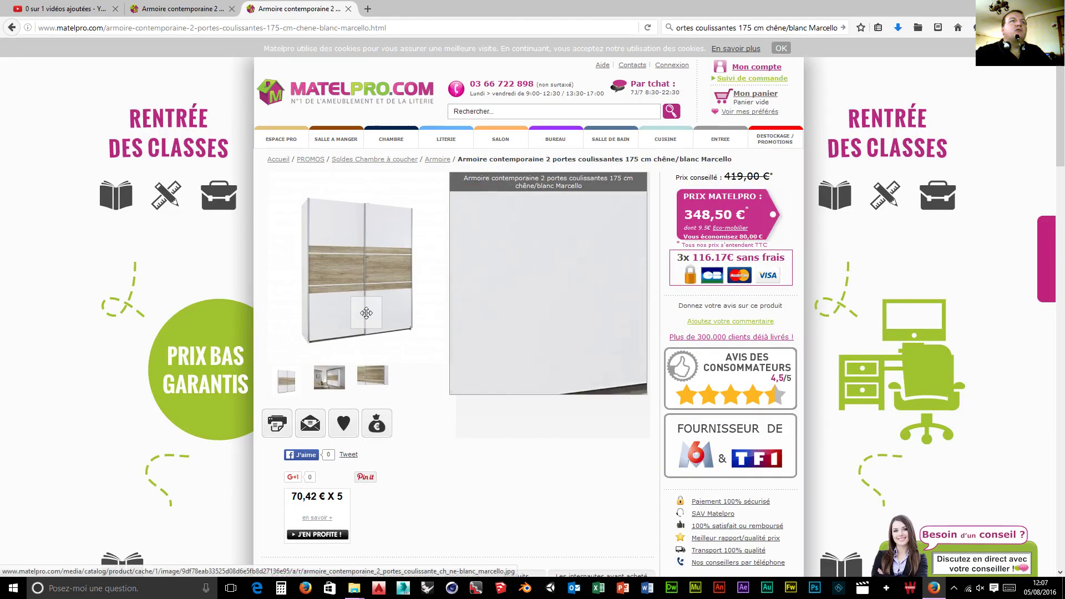
Examine the wardrobe's dimension drawings and technical characteristics on the page opened from the search
scroll(426, 355, down, 8)
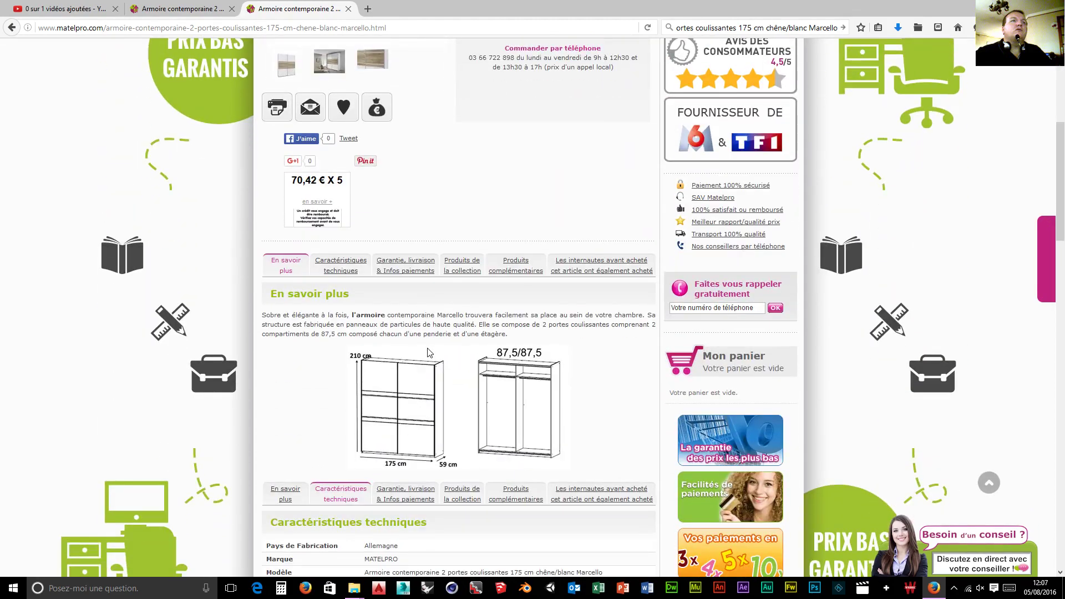
scroll(360, 352, down, 2)
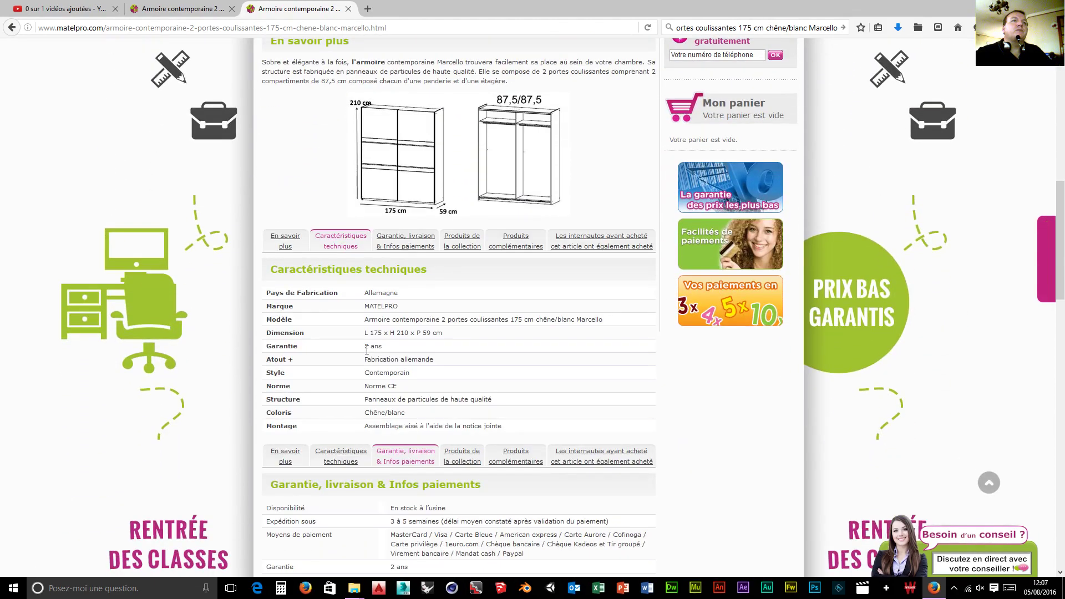
scroll(414, 170, up, 1)
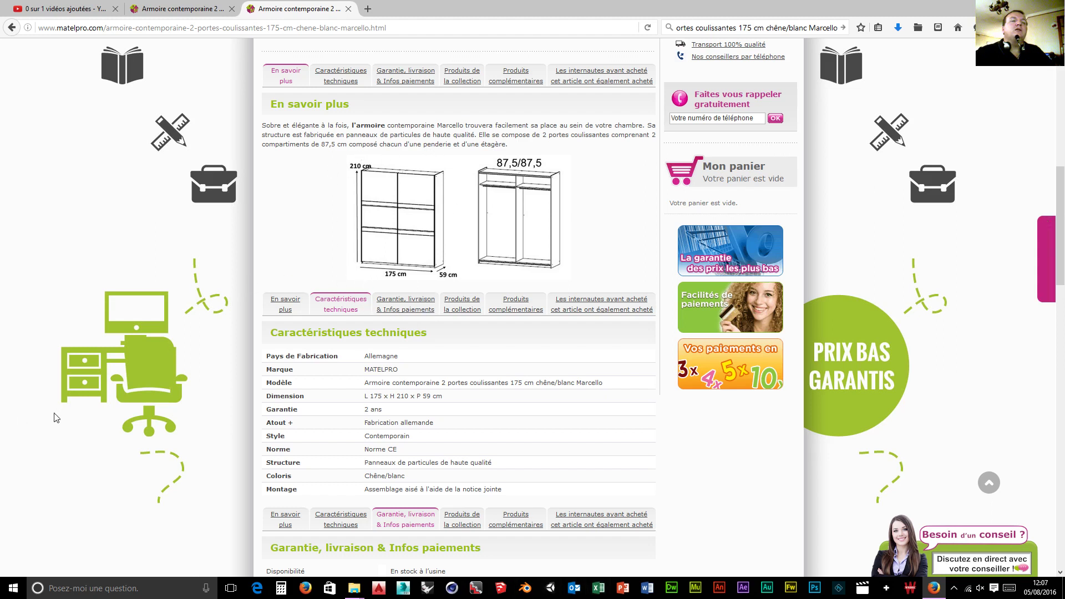
Launch Blender and preview the open File Explorer windows
click(525, 589)
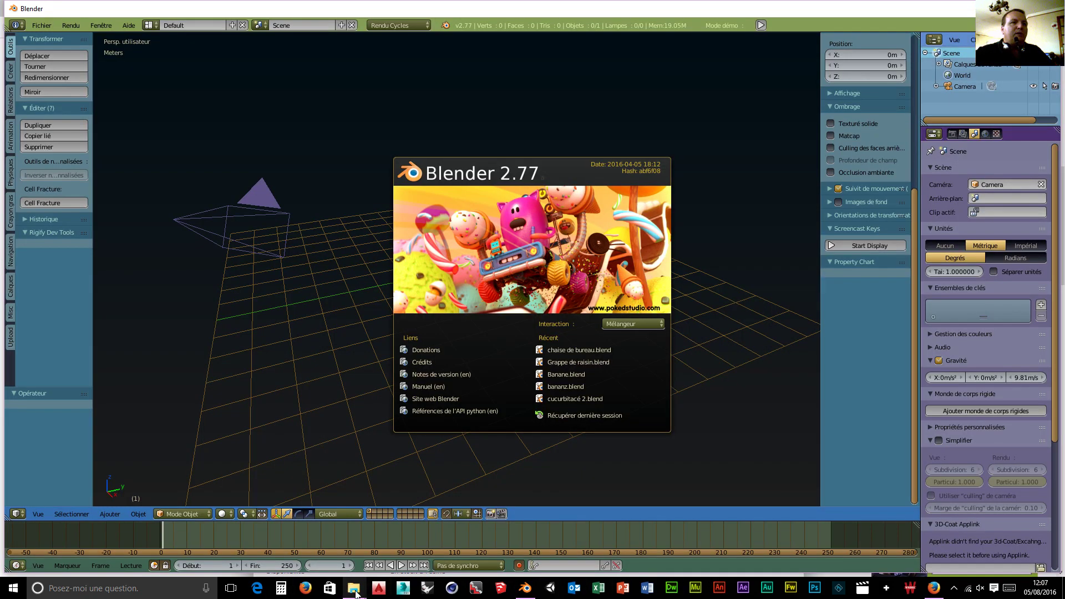
mouse_move(356, 593)
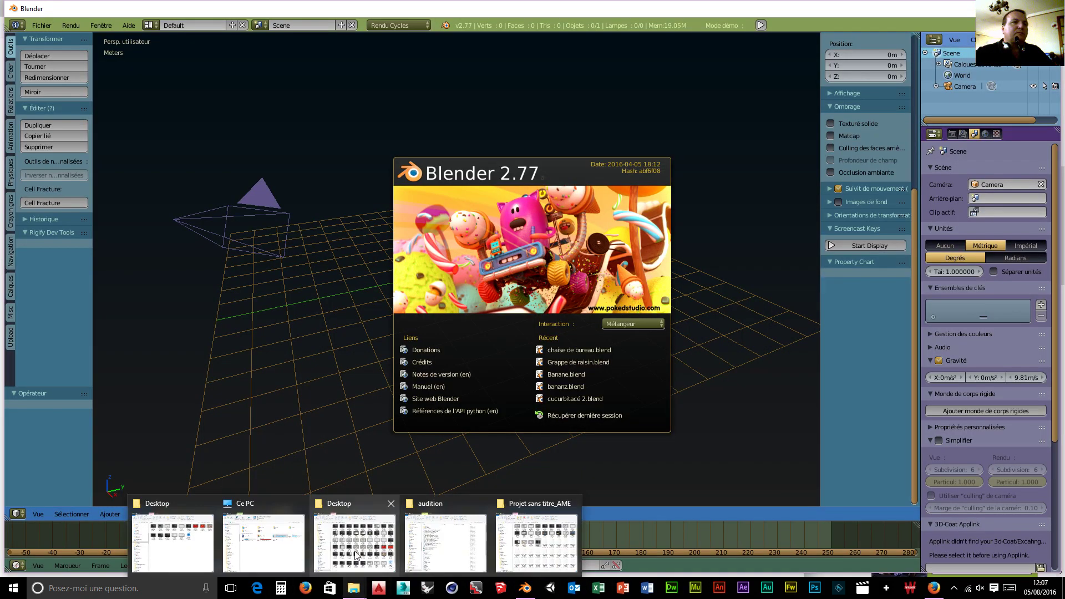
mouse_move(356, 557)
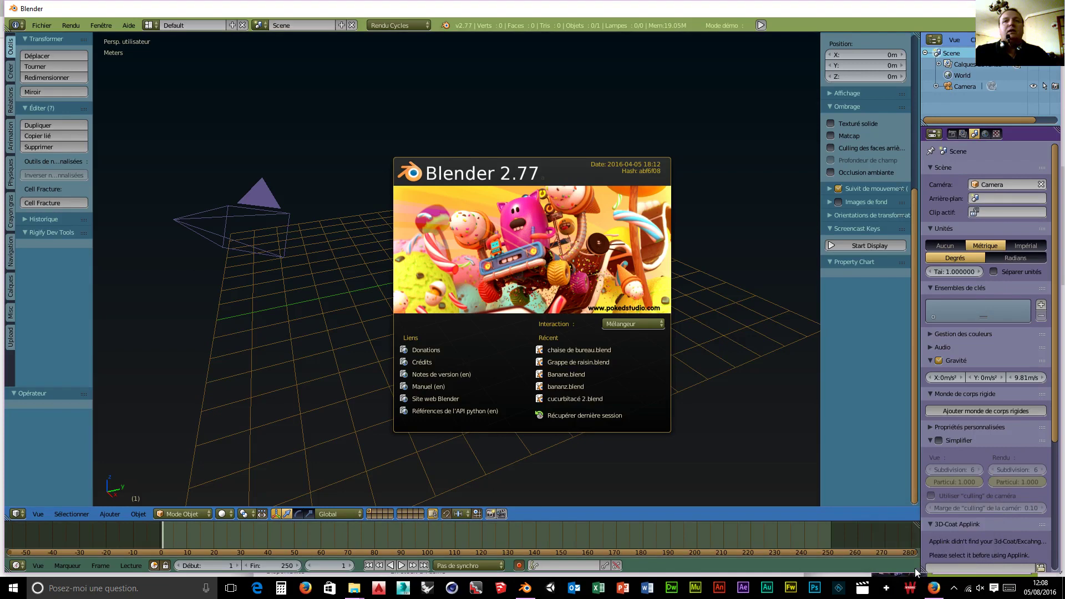
Switch to Firefox and open YouTube's Creator Studio dashboard in a new tab from the upload page
click(934, 590)
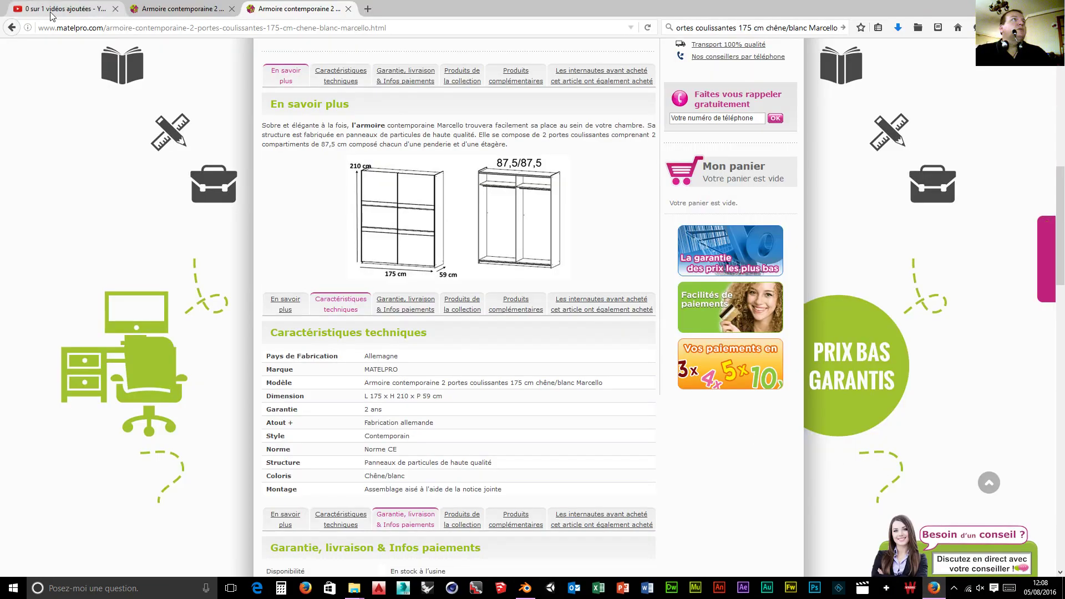
click(83, 9)
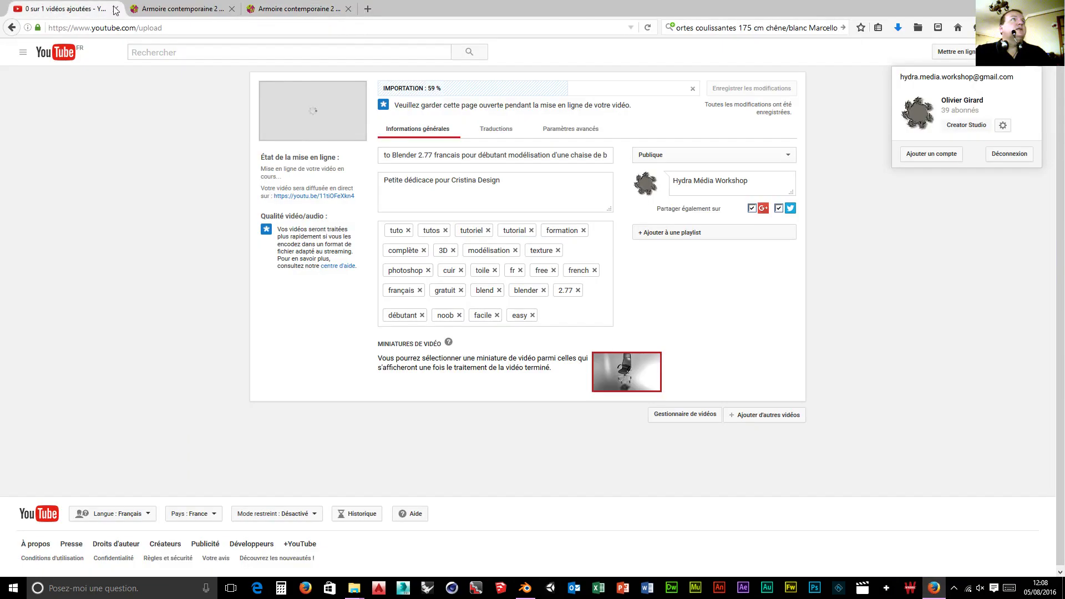
right_click(968, 128)
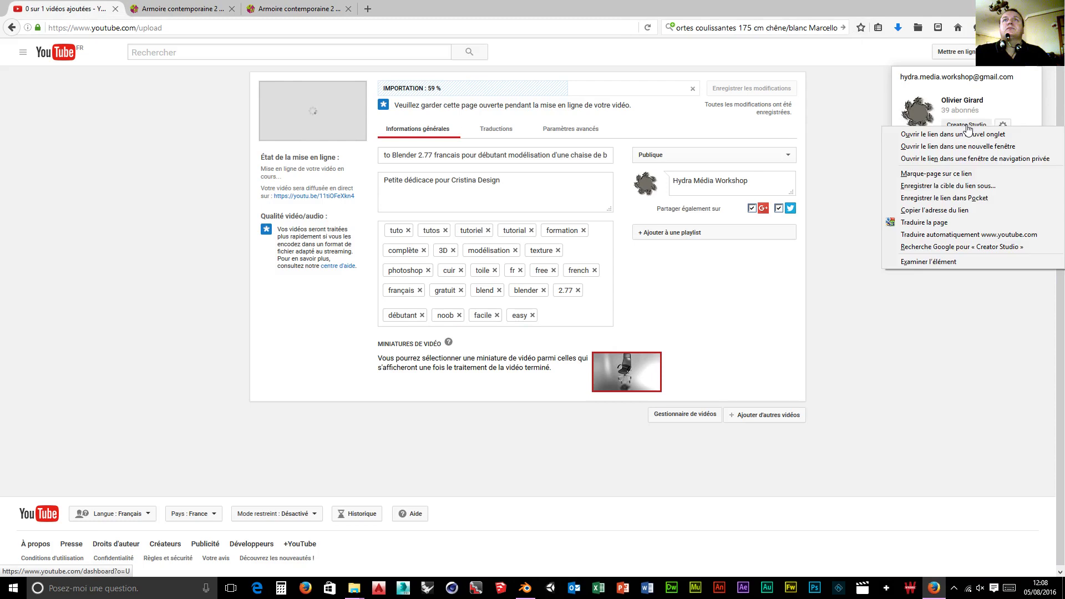
click(941, 136)
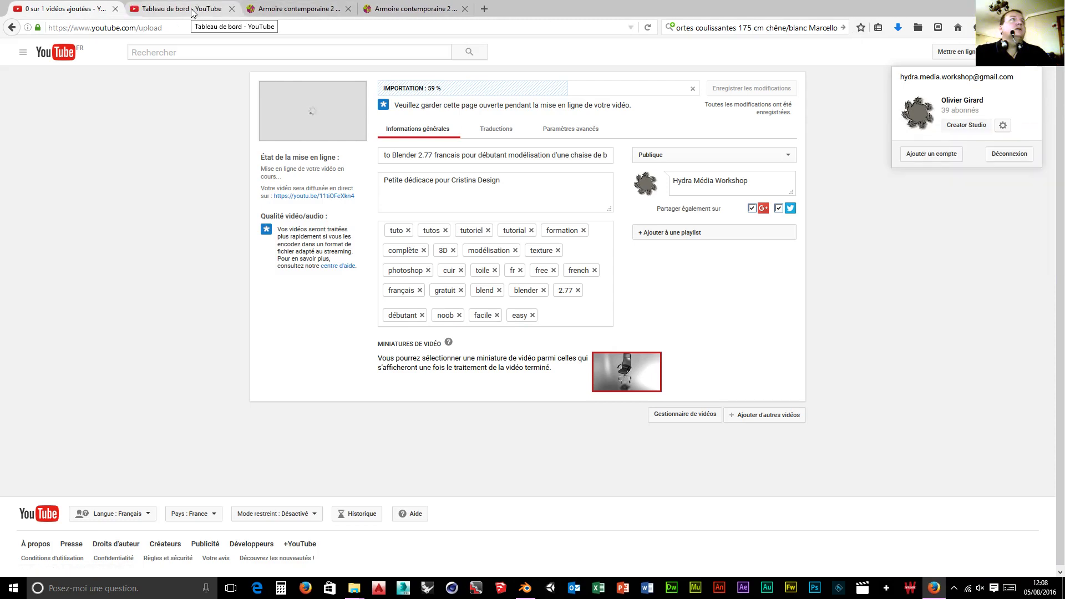
click(193, 9)
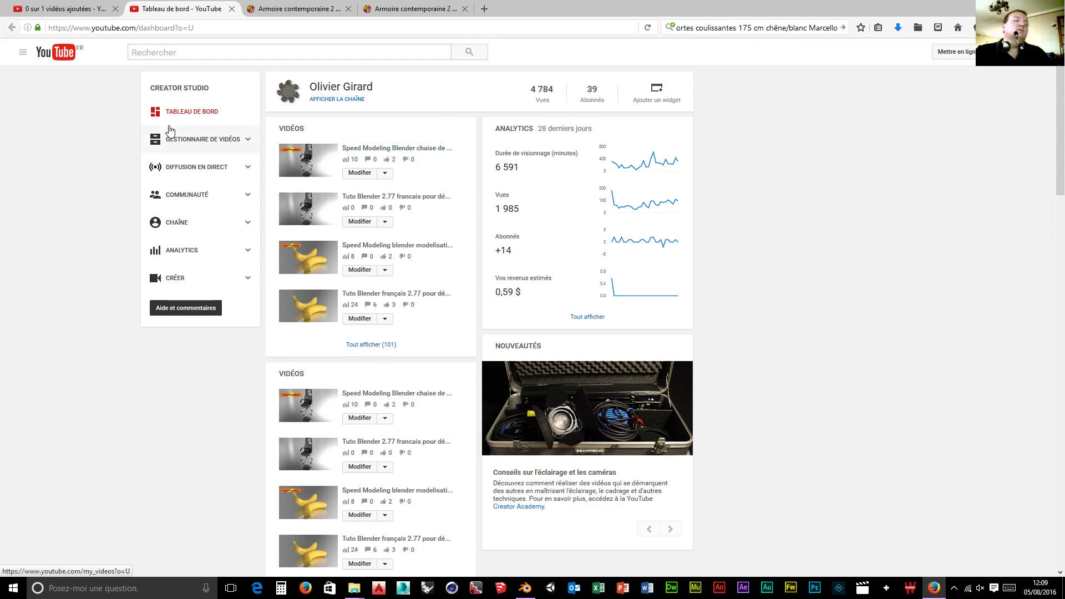
View the "Speed Modeling Blender chaise de bureau" video page and return to the dashboard
click(327, 162)
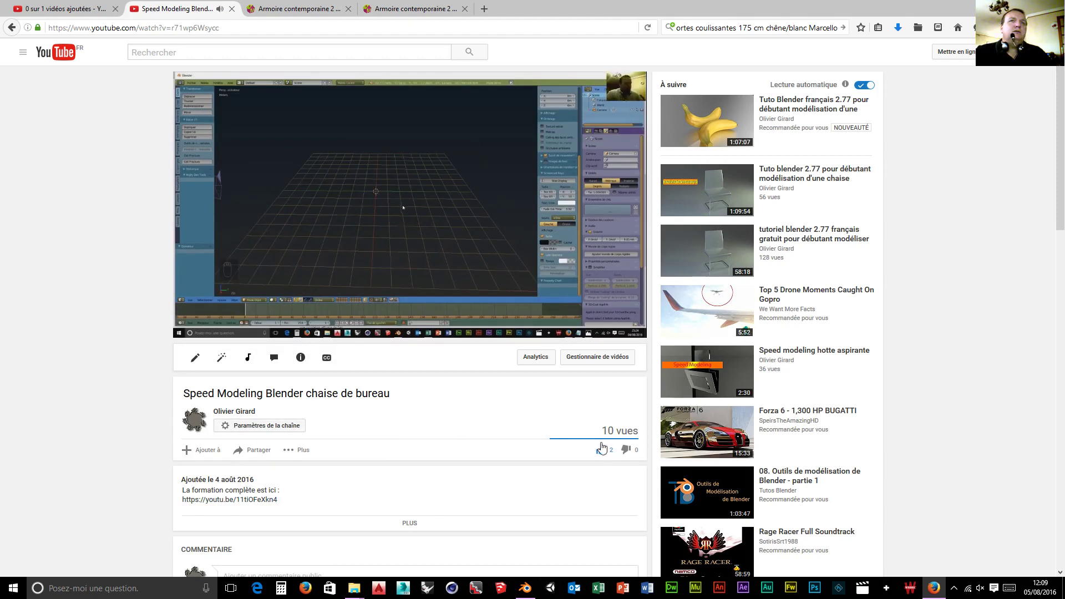
click(11, 27)
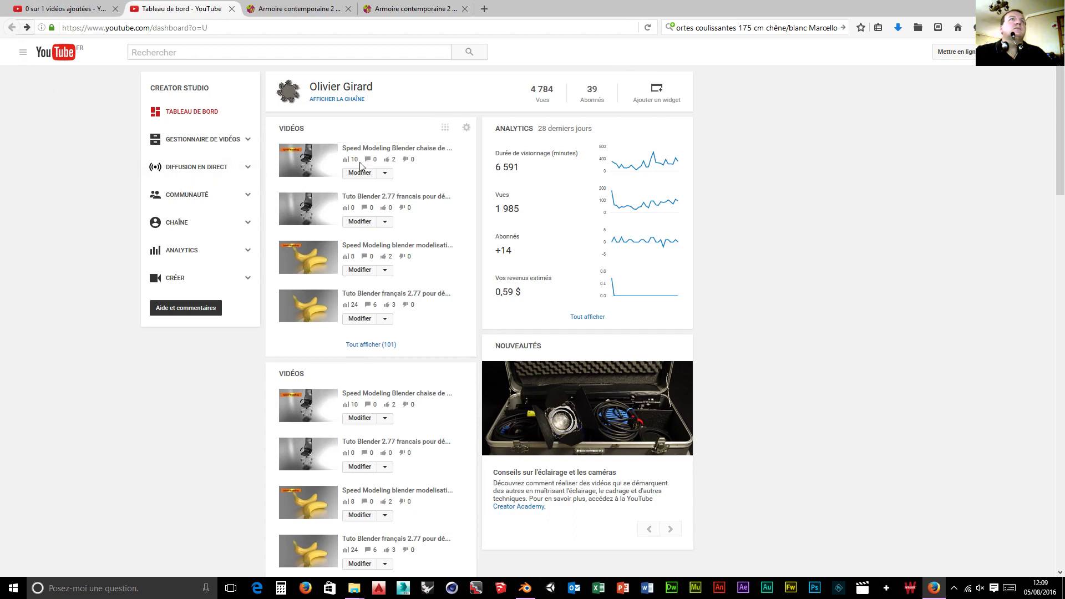
Check the "Tuto Blender 2.77" chaise de bureau upload in YouTube's video manager, open its video page, and close that page
click(210, 142)
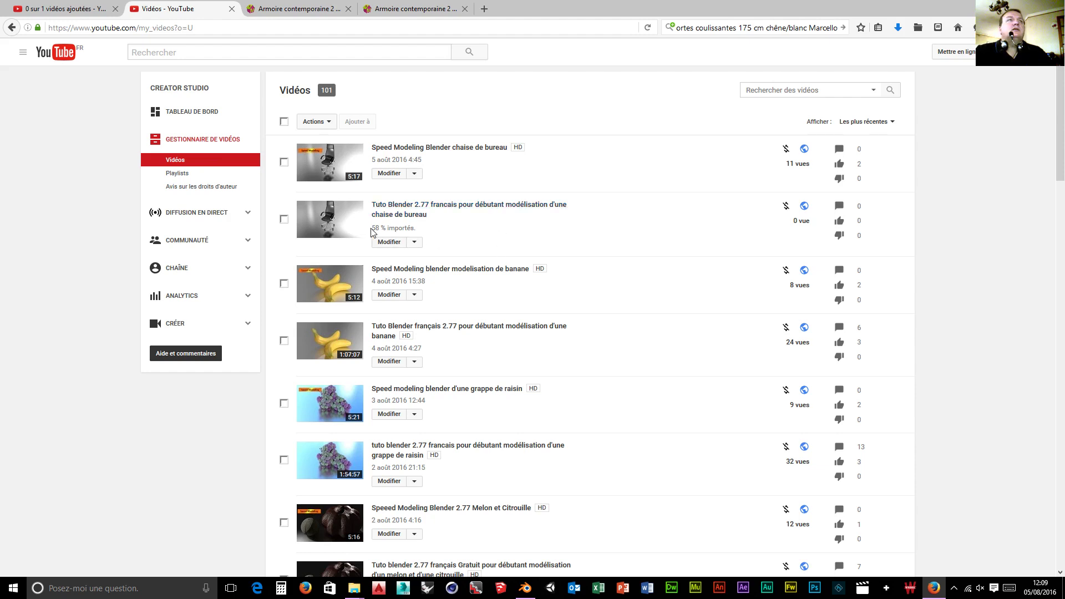
click(403, 204)
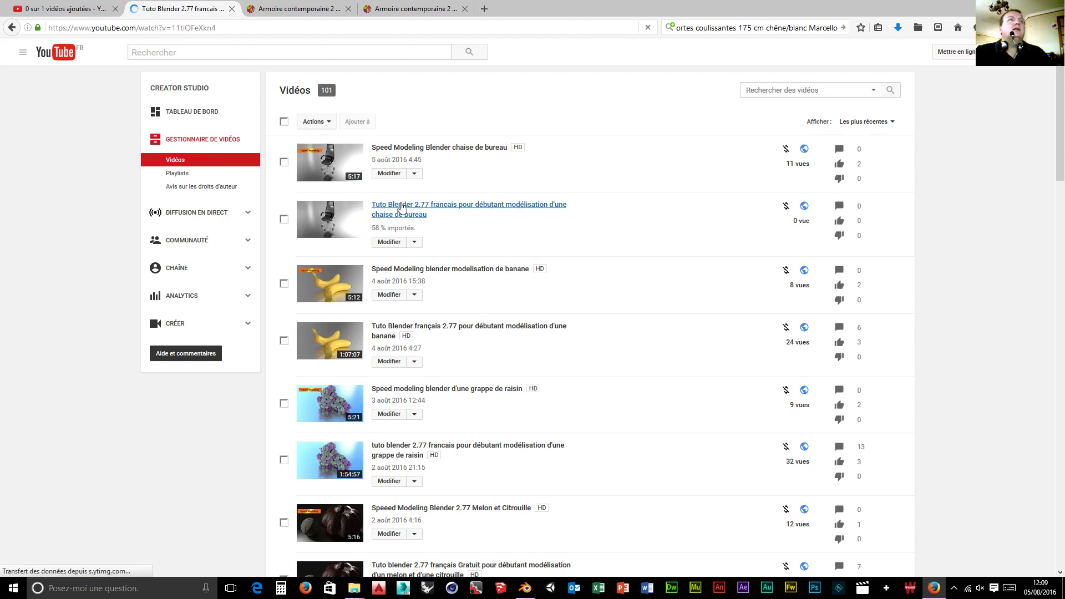
click(232, 9)
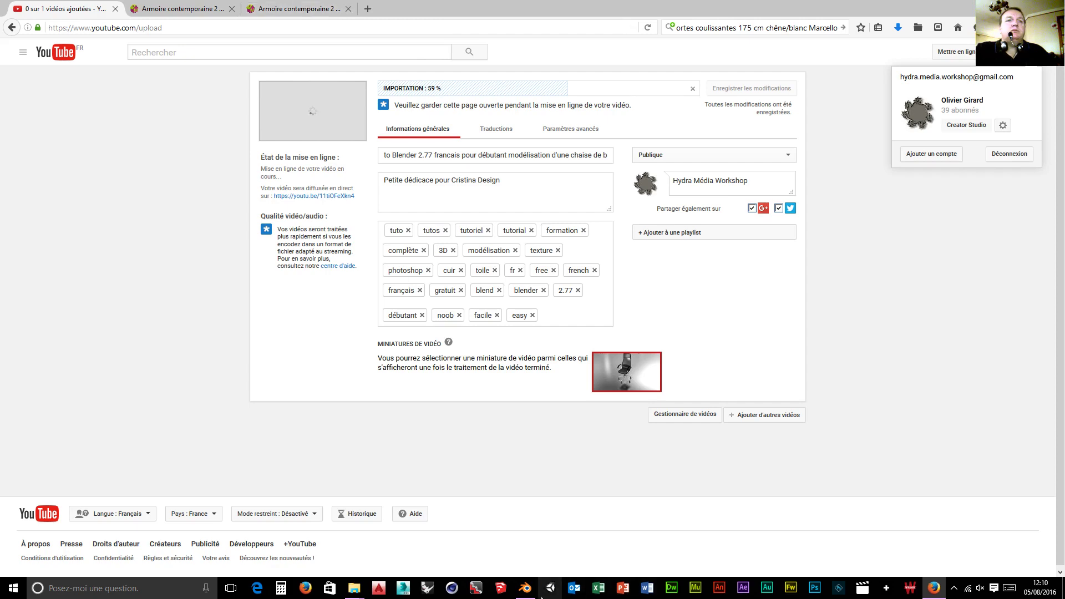
Switch to Blender, dismiss the splash screen, and start the Screencast Keys display
click(525, 589)
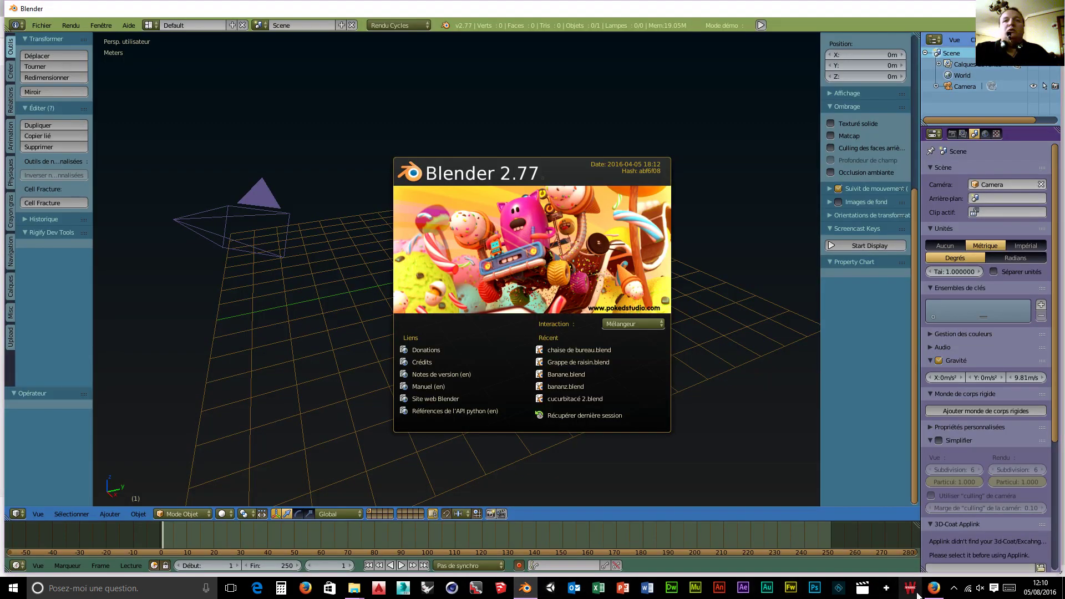
click(855, 246)
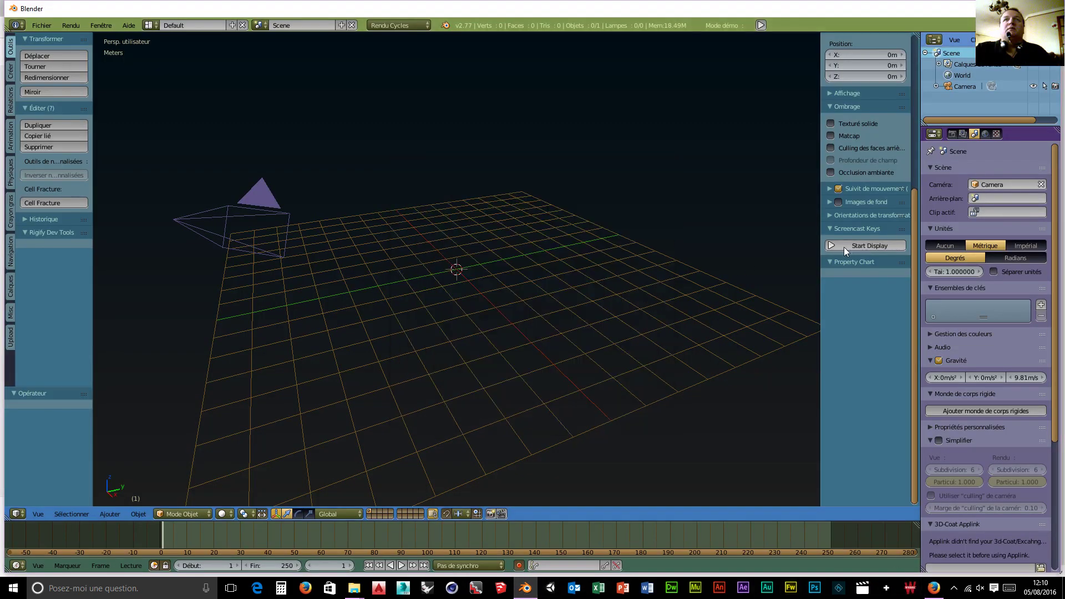
click(845, 248)
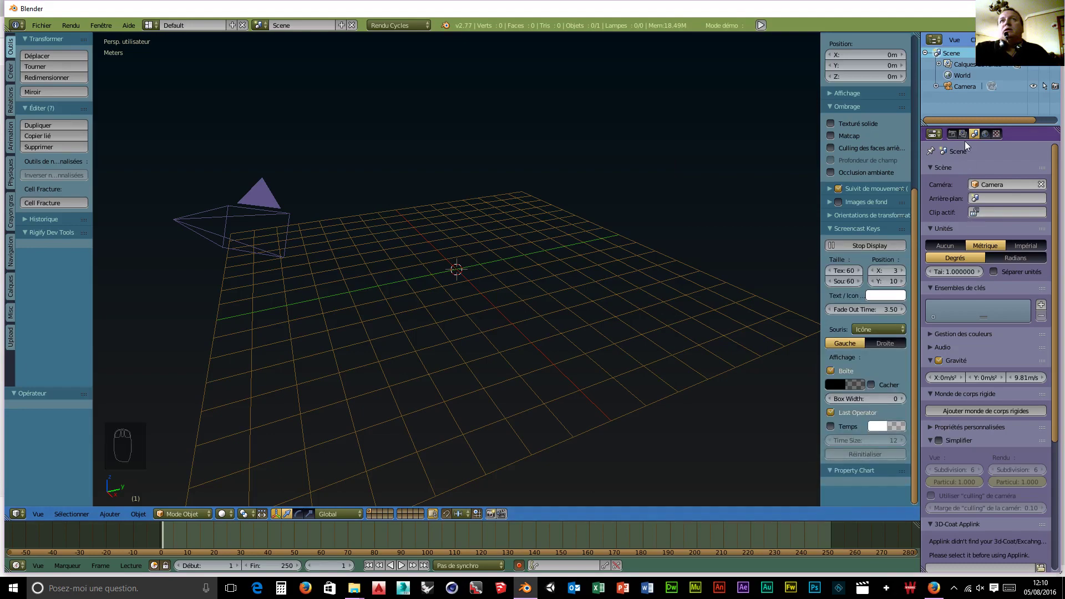
Add a mesh cube at the 3D cursor and set the view's clipping start distance to 1 mm
middle_drag(575, 303, 560, 331)
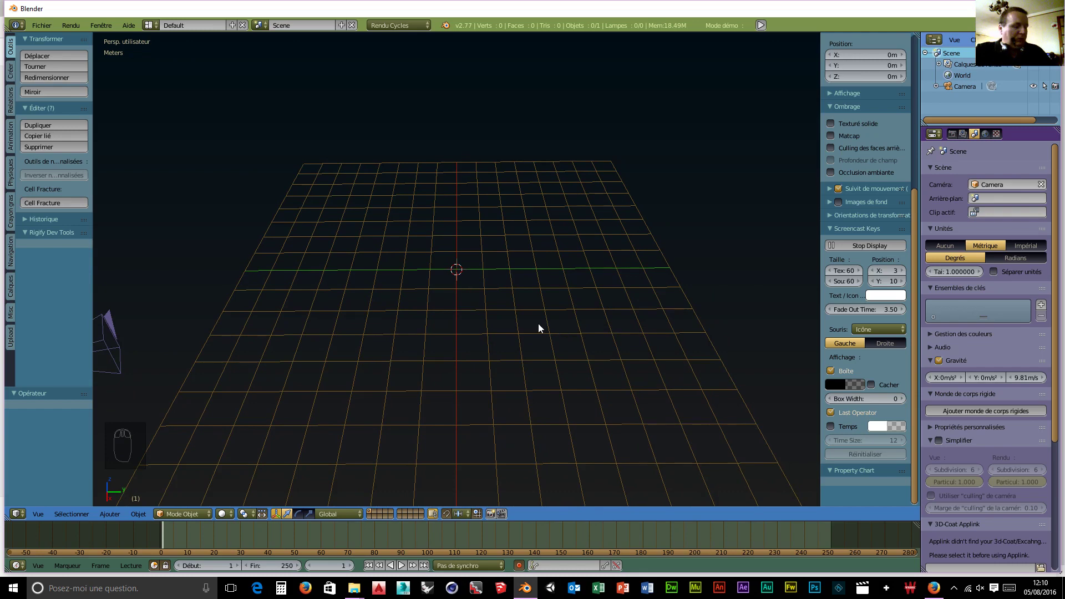
key(shift+a)
mouse_move(539, 324)
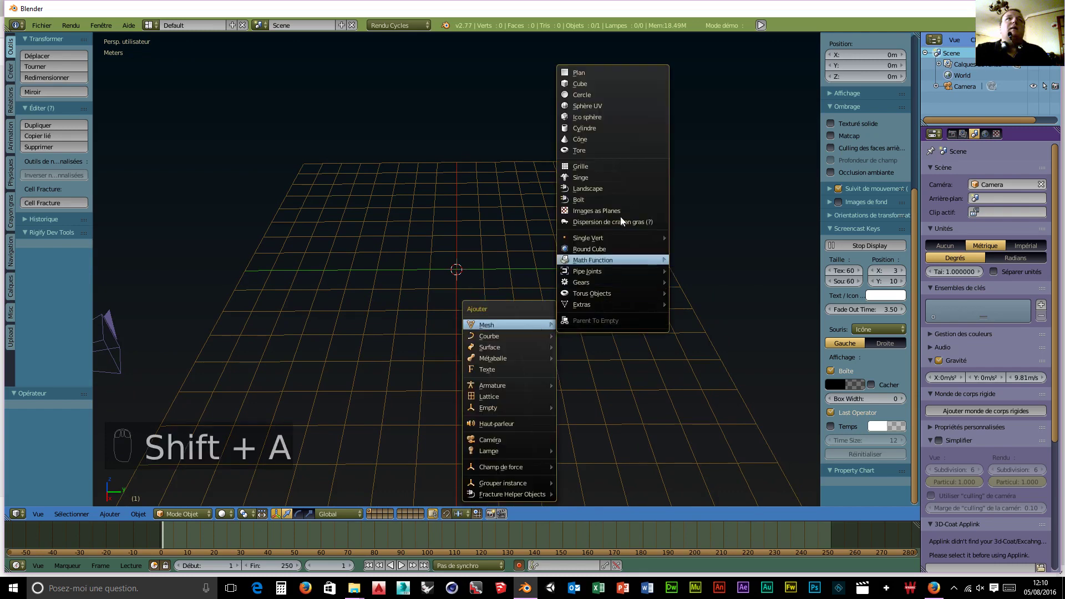
click(591, 84)
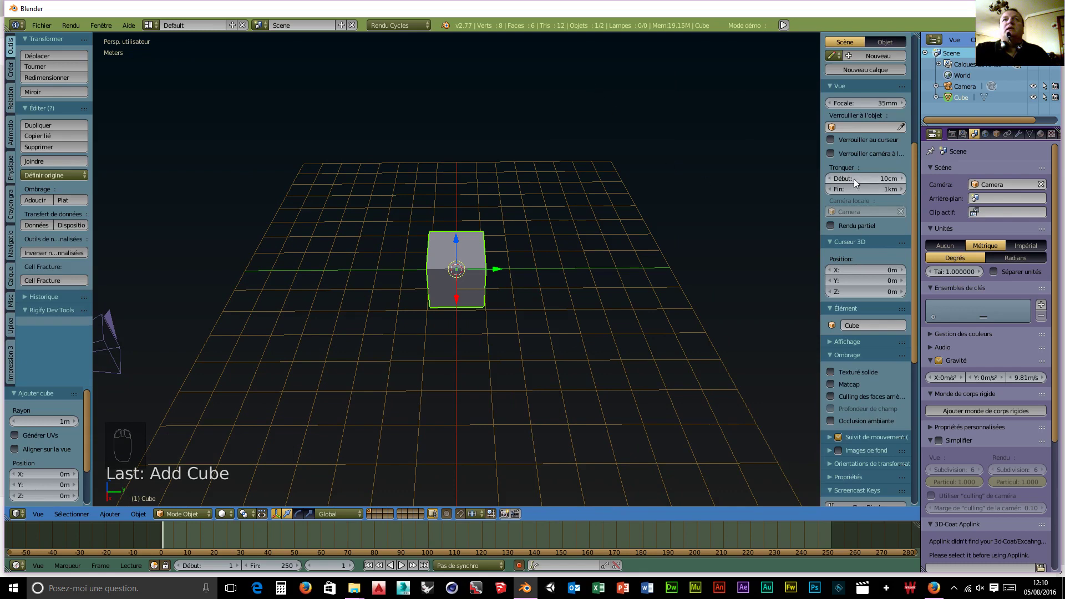
drag(854, 179, 849, 174)
scroll(856, 230, up, 2)
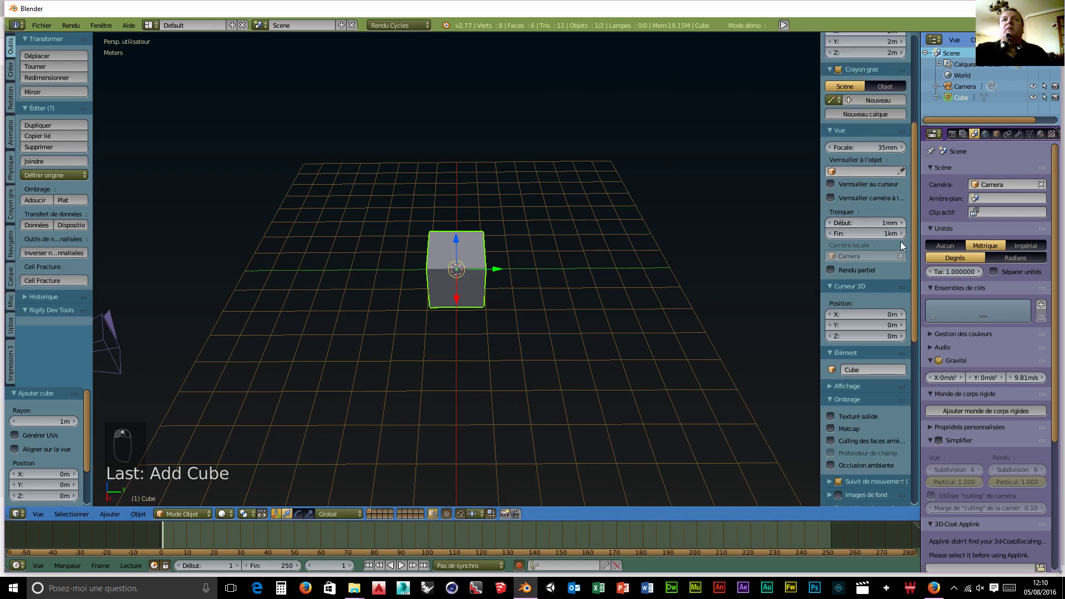
Set the cube's Z dimension to 2.1 m and its X dimension to 1.75 m
scroll(866, 227, up, 8)
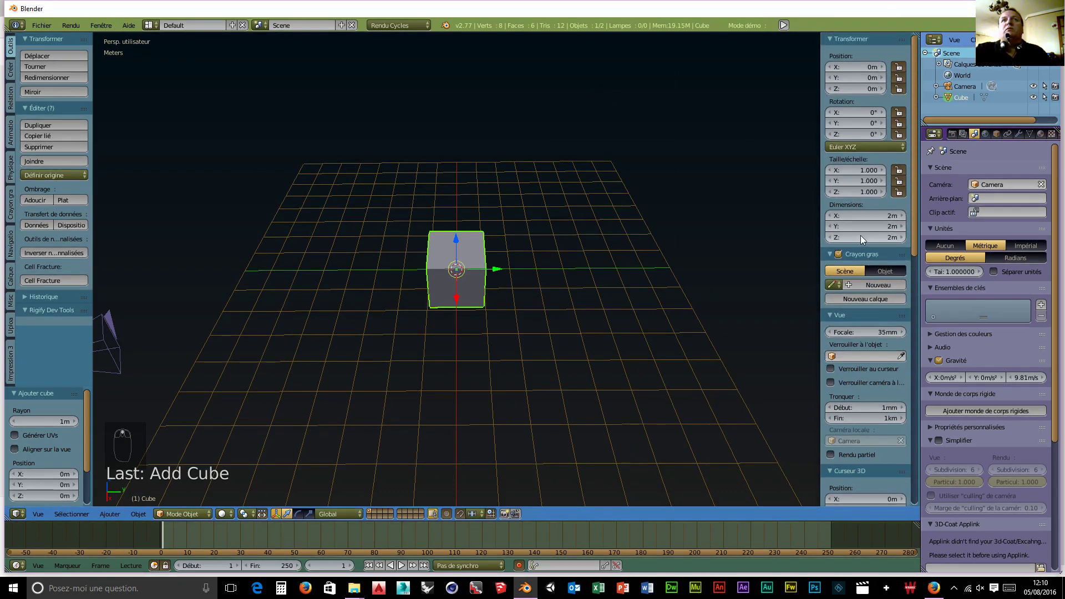
click(860, 237)
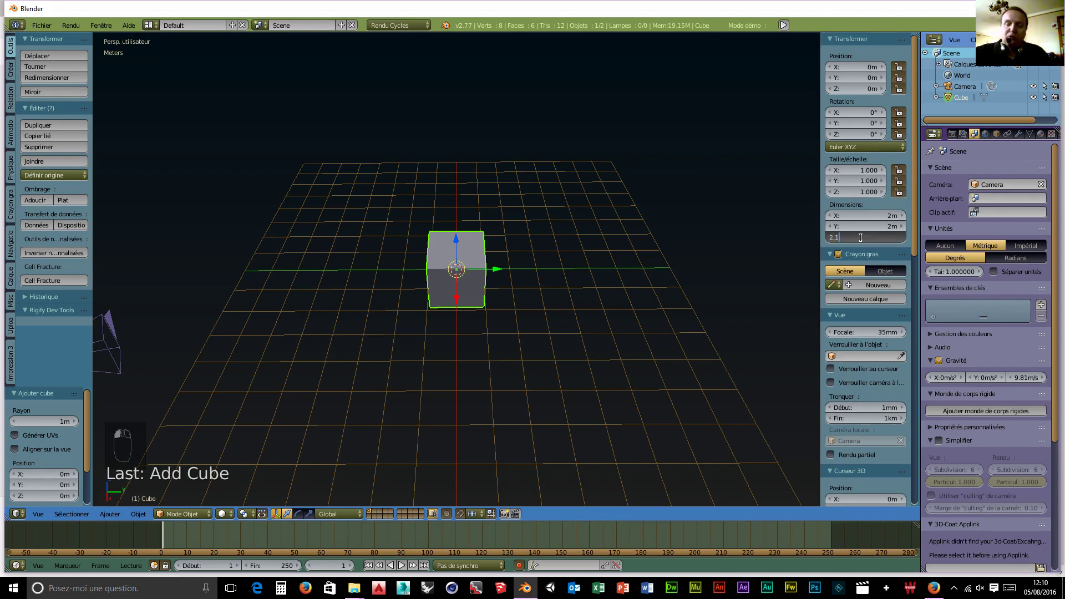
text(2.1)
key(Return)
click(864, 216)
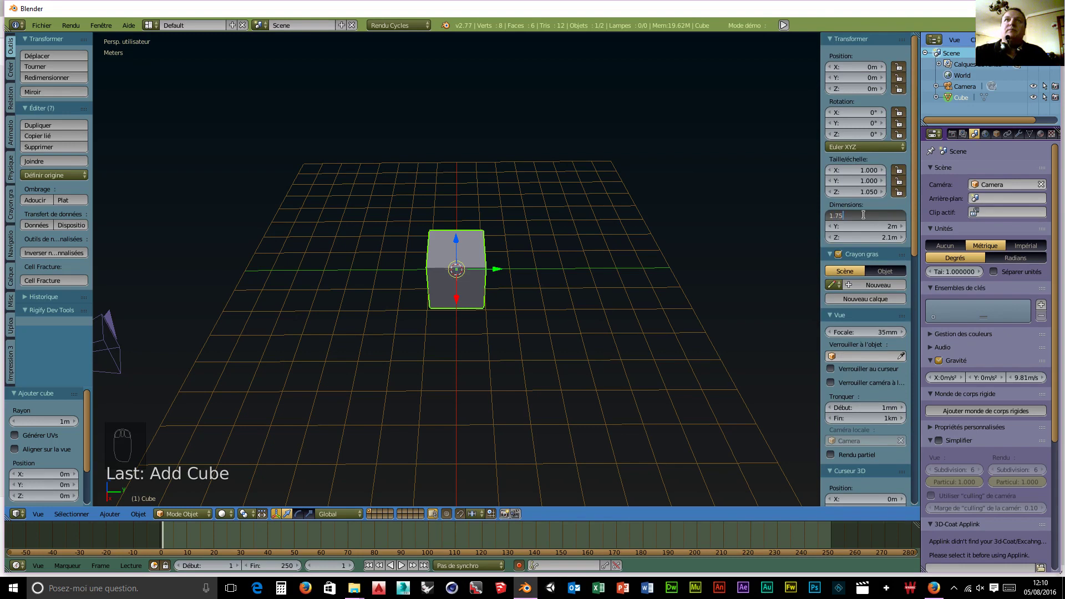
key(Return)
Look up the wardrobe's depth on the Matelpro product page in Firefox, return to Blender, and set the cube's Y dimension to 59 cm
click(866, 228)
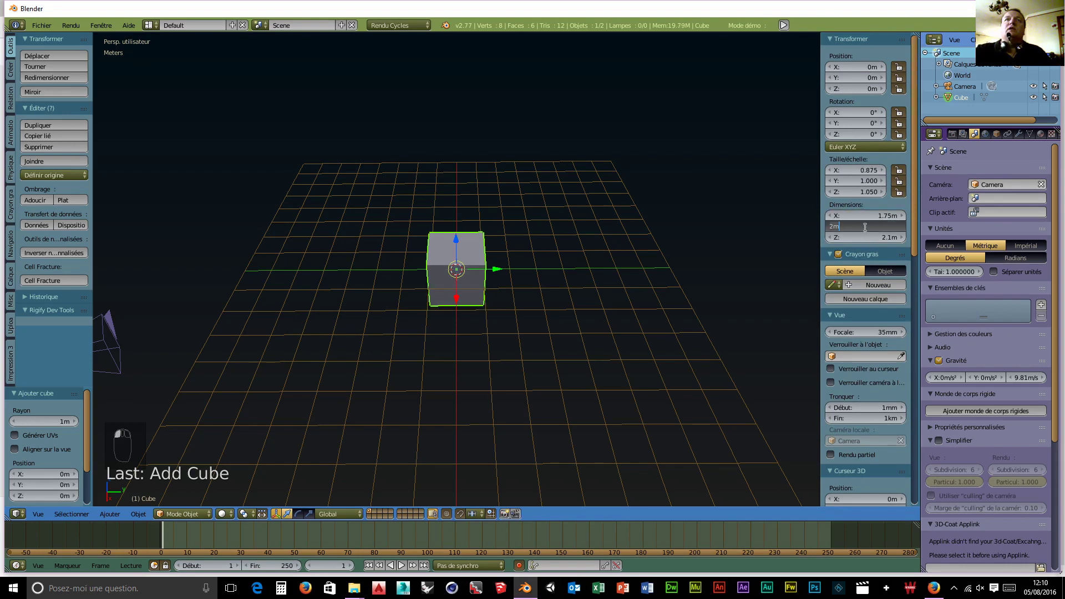
click(932, 589)
click(208, 8)
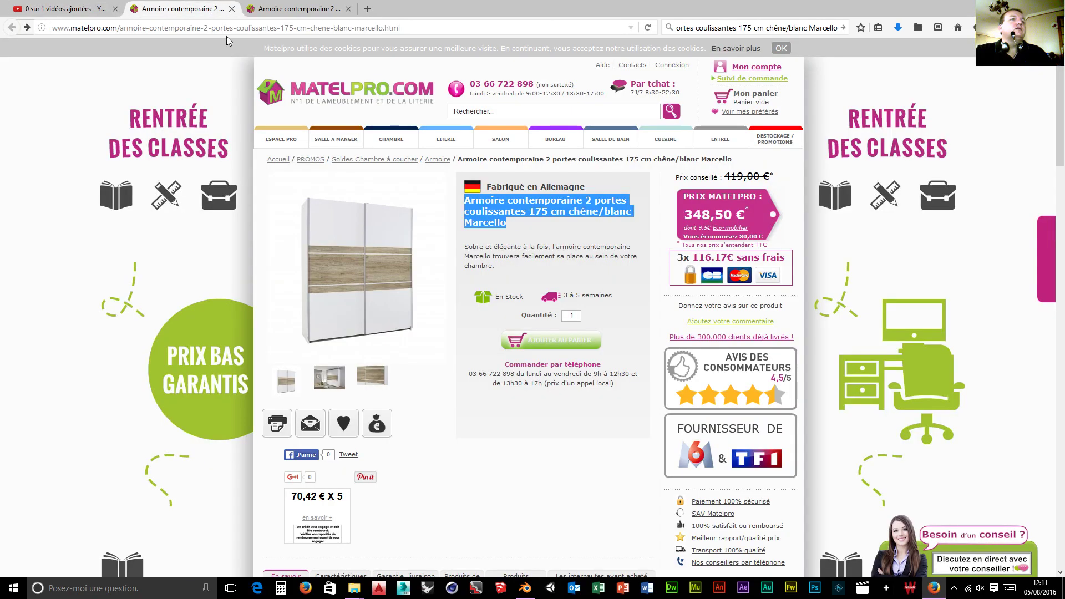
scroll(430, 280, down, 8)
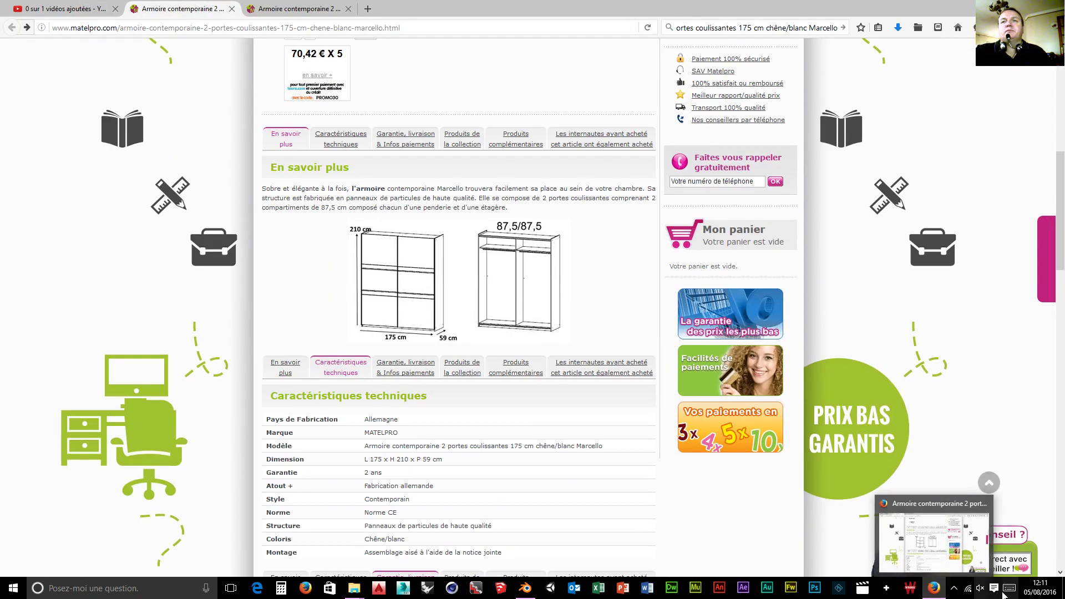
click(525, 589)
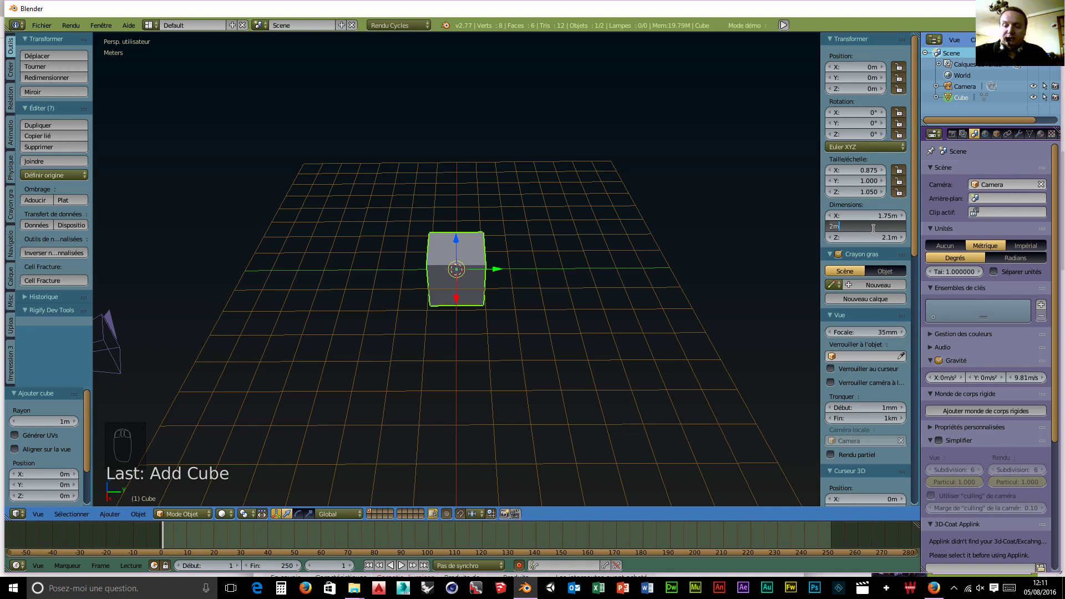
key(BackSpace)
key(BackSpace)
text(59cm)
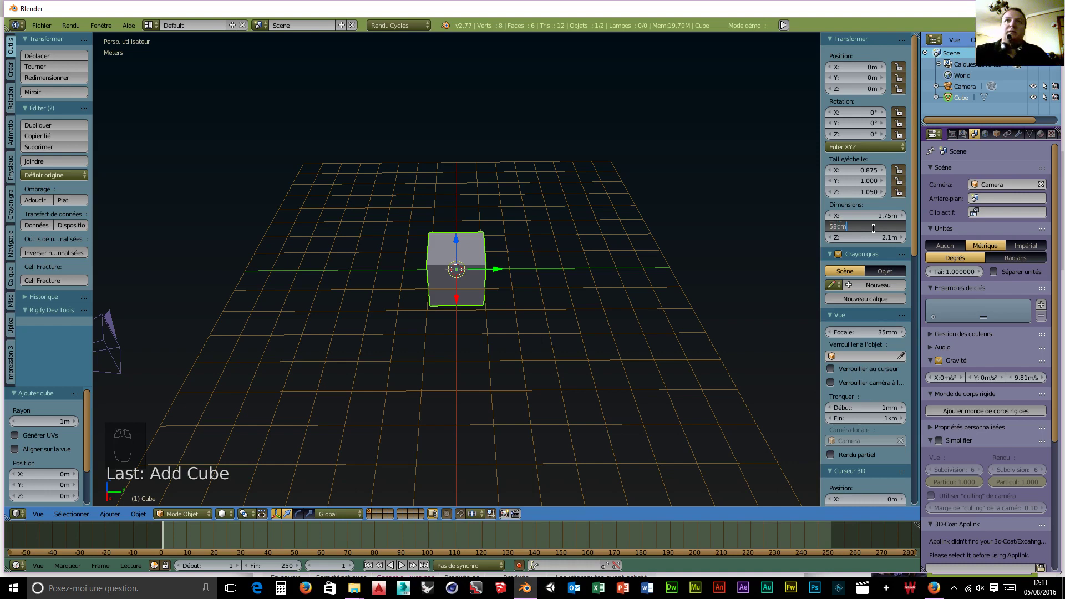
key(Return)
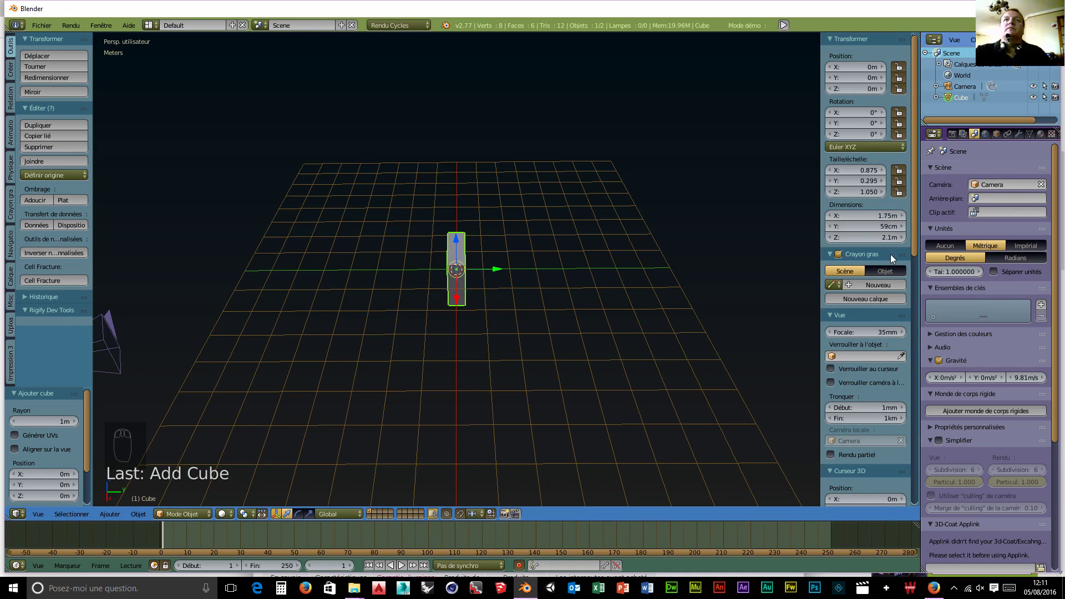
Show the viewport in wireframe and make the wardrobe-sized cube unselectable so that it serves as a reference box
scroll(505, 365, up, 3)
mouse_move(505, 364)
middle_down()
mouse_move(621, 364)
mouse_move(490, 332)
mouse_move(502, 294)
mouse_move(514, 344)
mouse_move(455, 375)
mouse_move(481, 427)
mouse_move(587, 399)
mouse_move(521, 357)
mouse_move(502, 366)
middle_up()
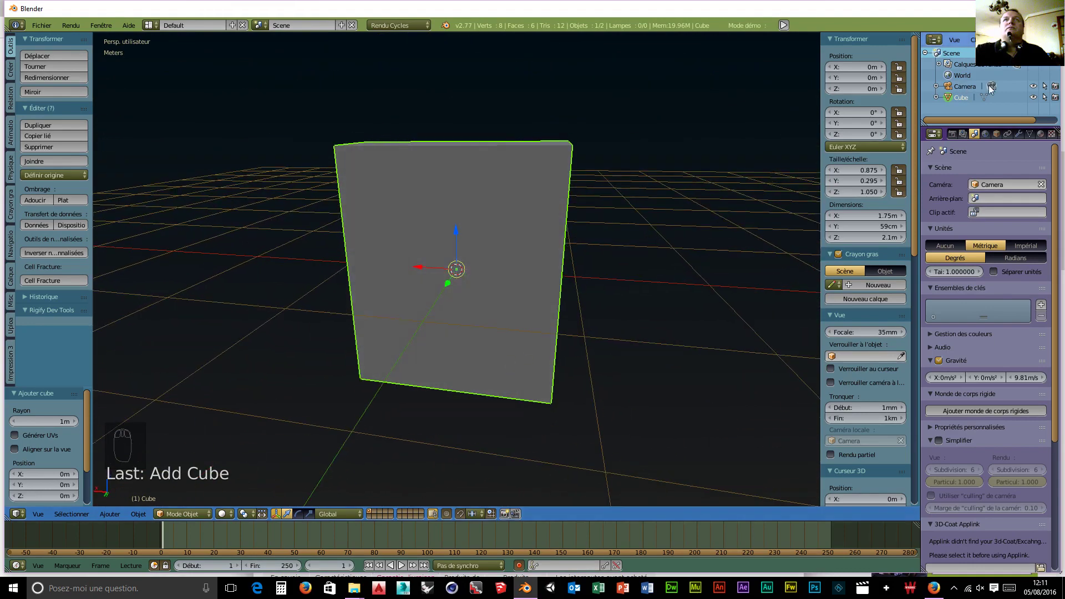
click(224, 513)
click(234, 492)
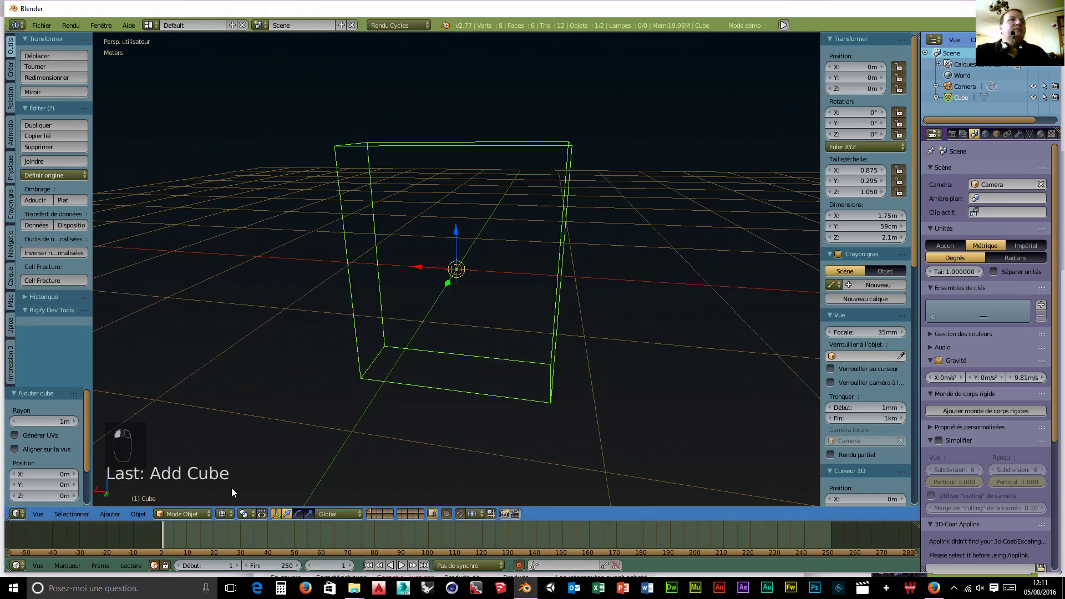
middle_drag(233, 492, 551, 436)
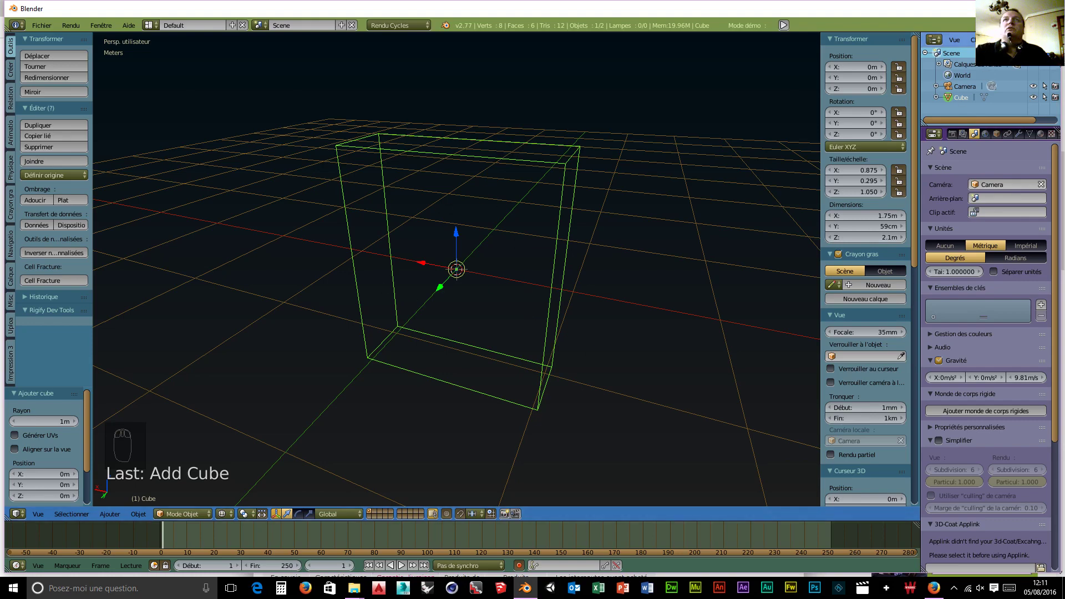
click(1045, 98)
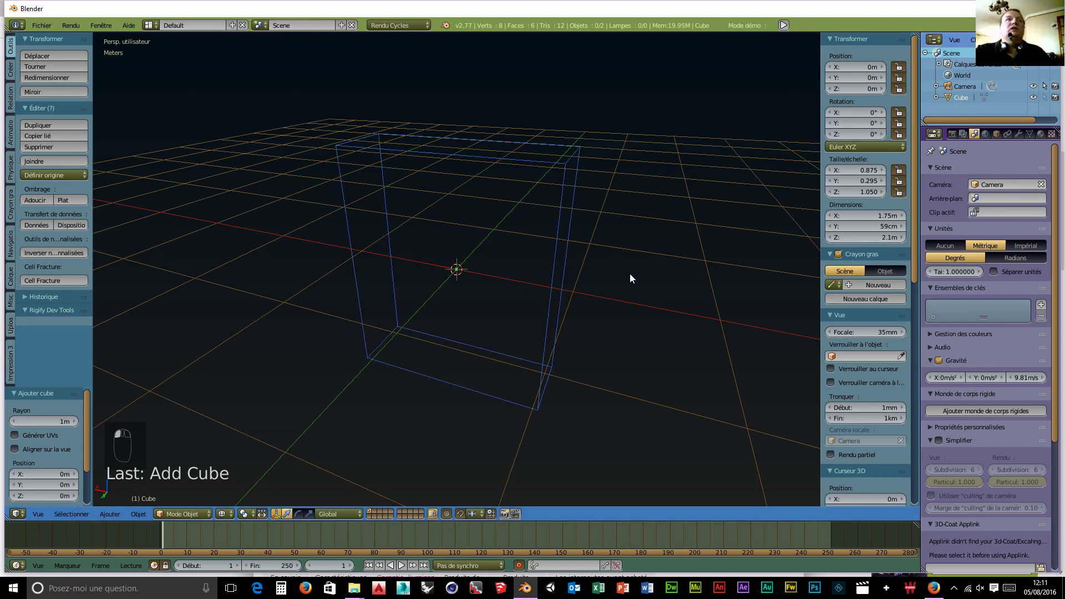
middle_drag(630, 275, 326, 323)
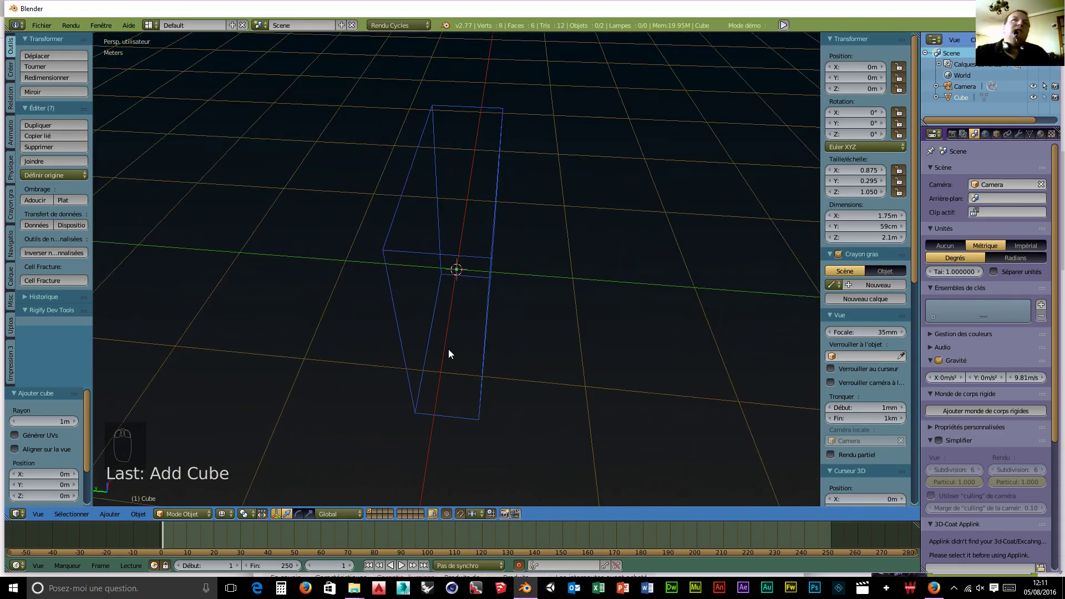
middle_drag(449, 353, 535, 279)
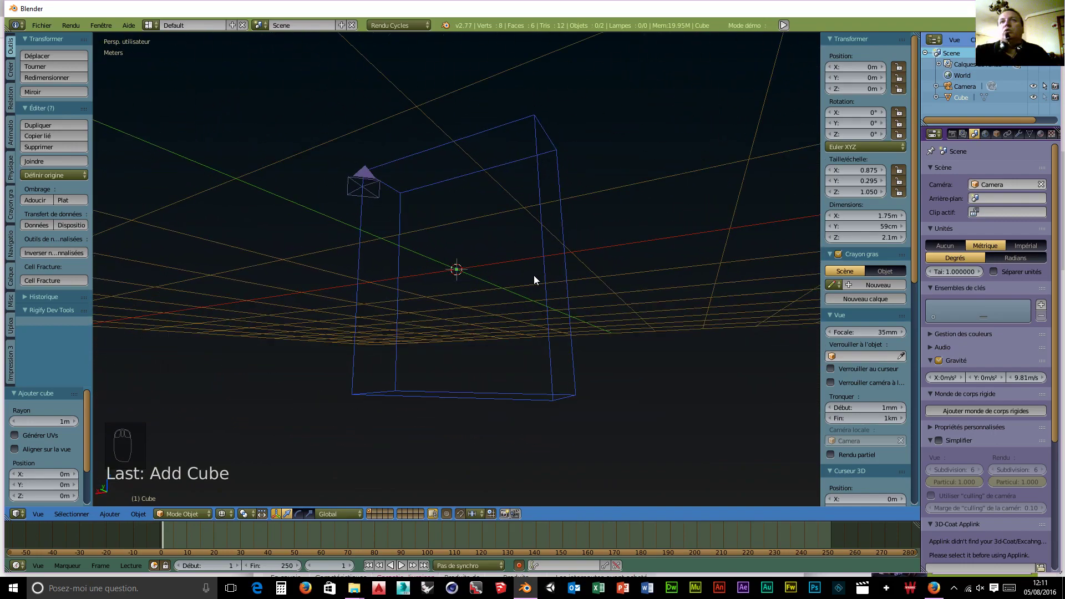
middle_drag(489, 327, 525, 359)
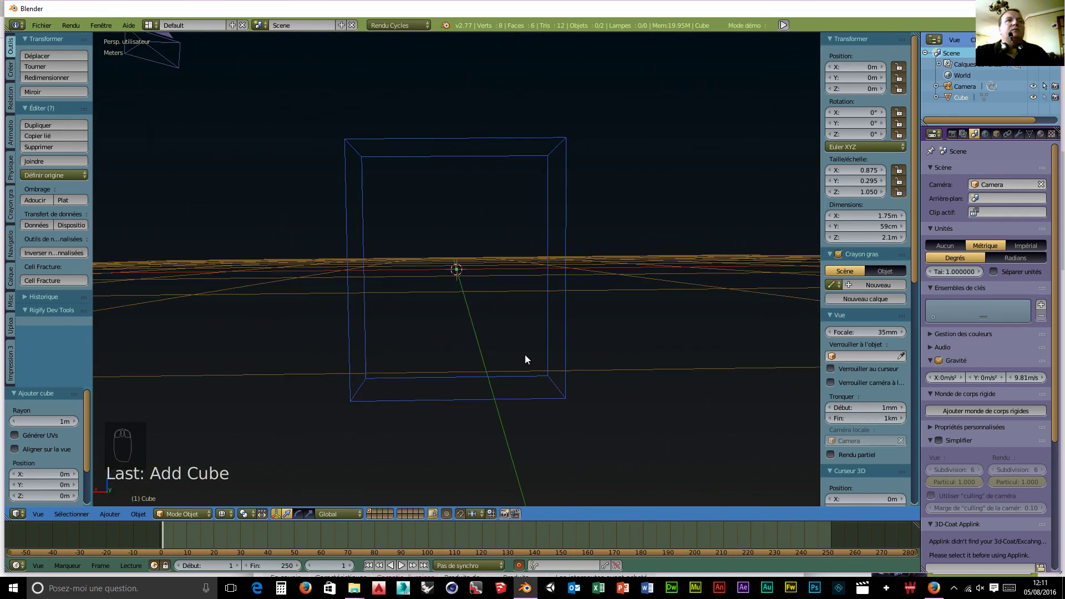
Add a second cube inside the reference box and set its X dimension to 16 mm to form a thin panel
key(shift+a)
mouse_move(504, 277)
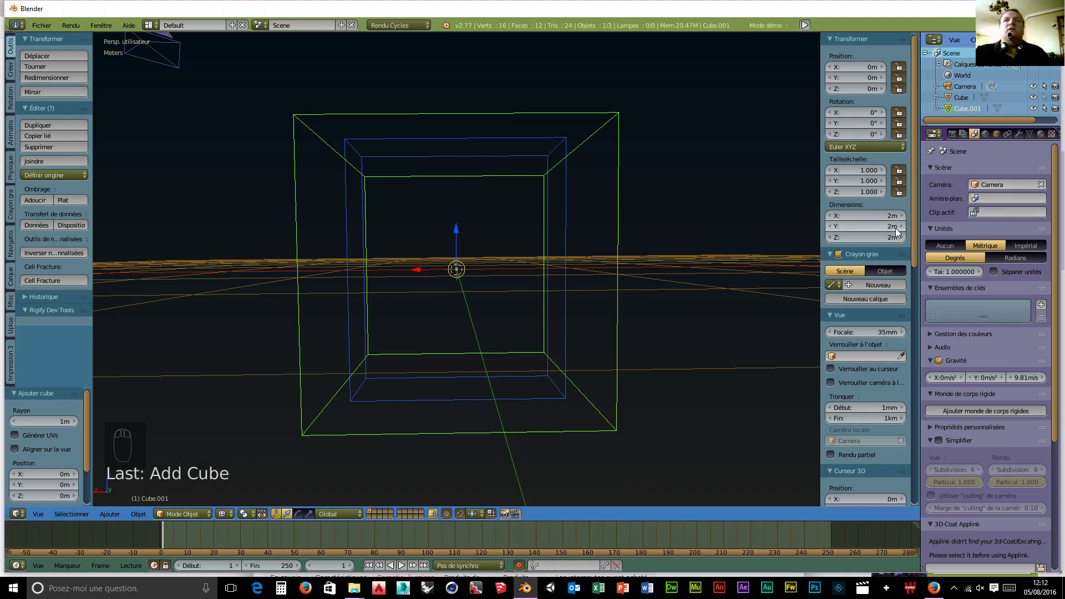
click(871, 215)
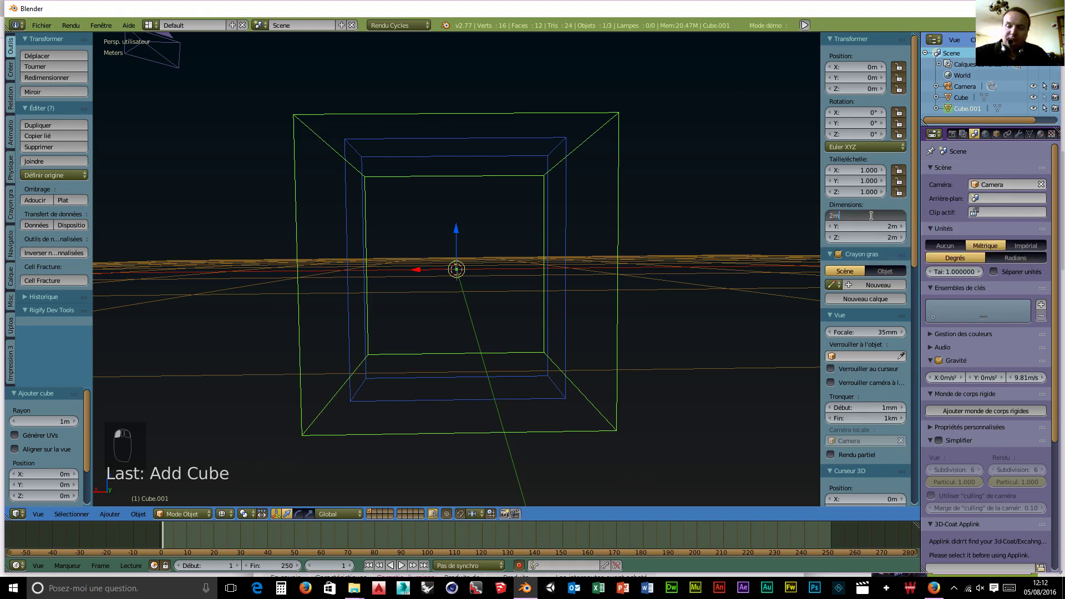
text(16mm)
key(Return)
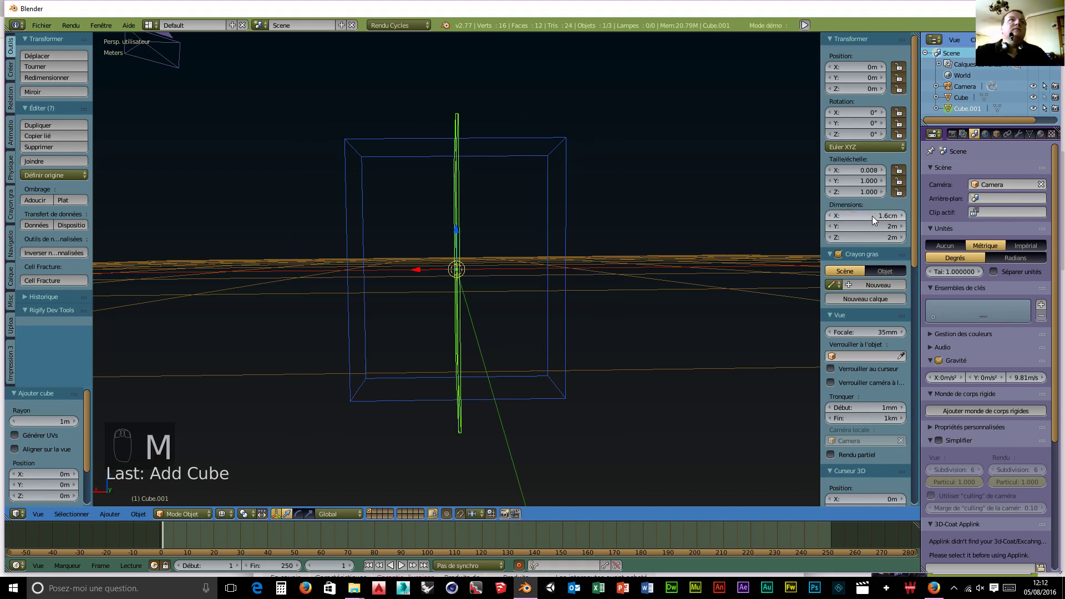
Enter Edit Mode on the 16 mm panel and select its top face in face selection mode
middle_drag(637, 347, 581, 400)
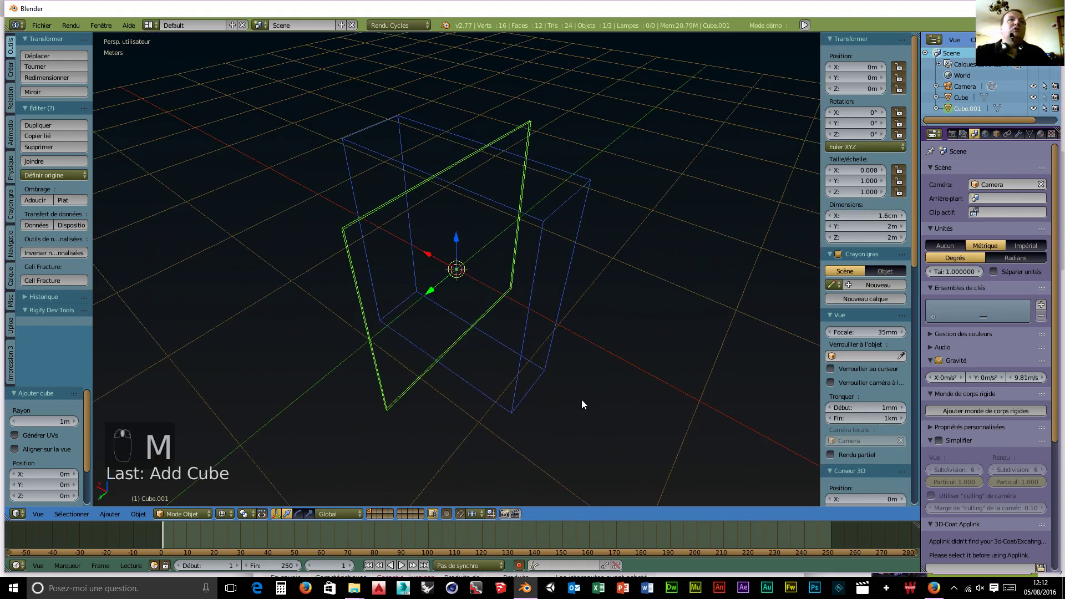
click(184, 514)
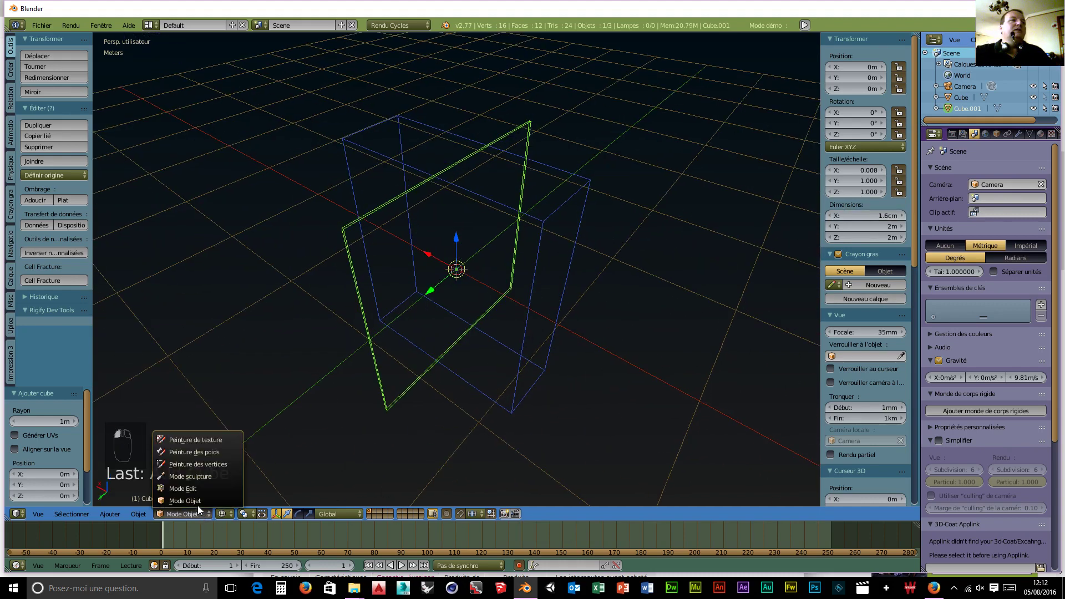
click(183, 487)
middle_drag(644, 401, 576, 431)
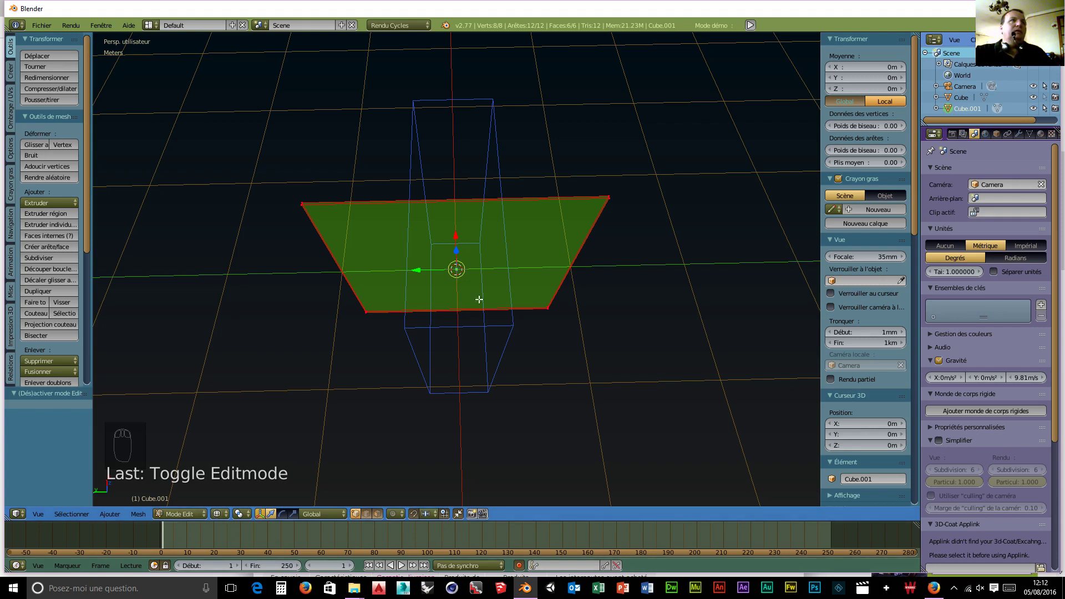
click(377, 514)
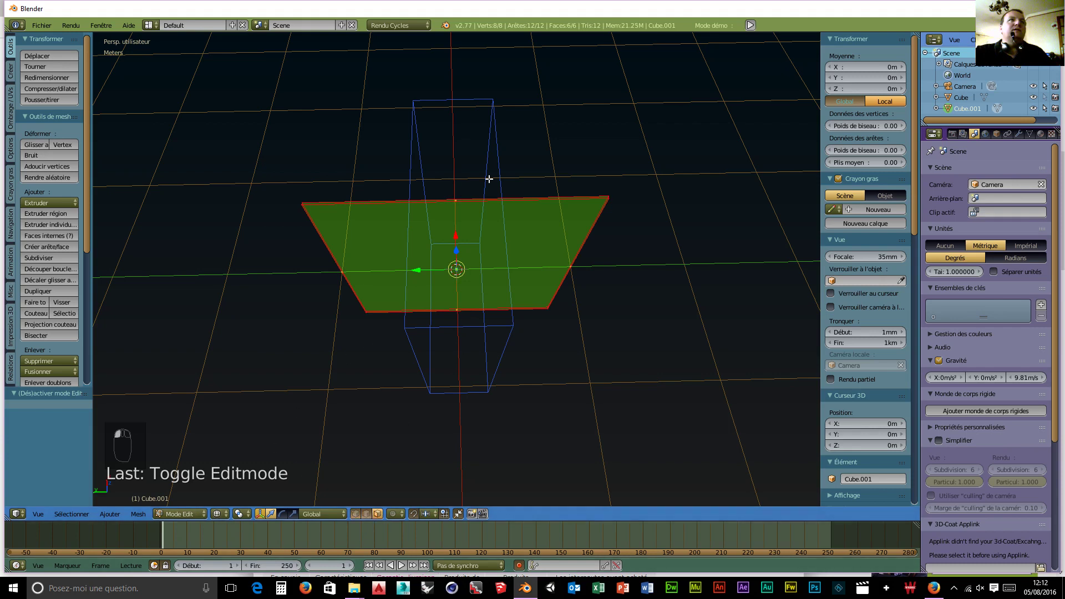
right_click(459, 195)
Set the snap element to Vertex and switch the viewport to orthographic projection
click(427, 514)
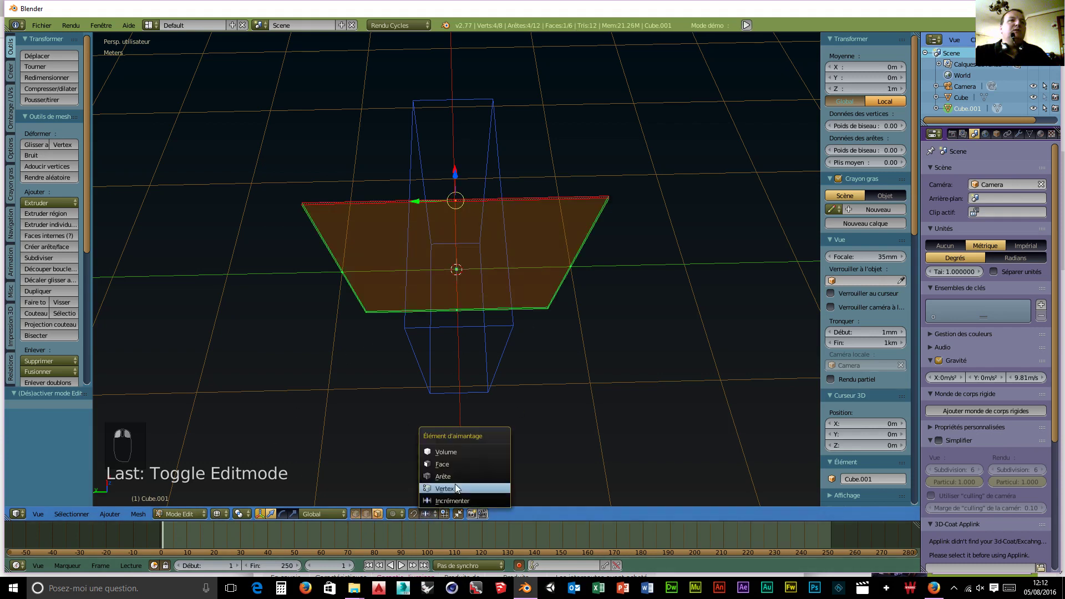
click(453, 488)
middle_drag(440, 381, 574, 326)
key(KP_5)
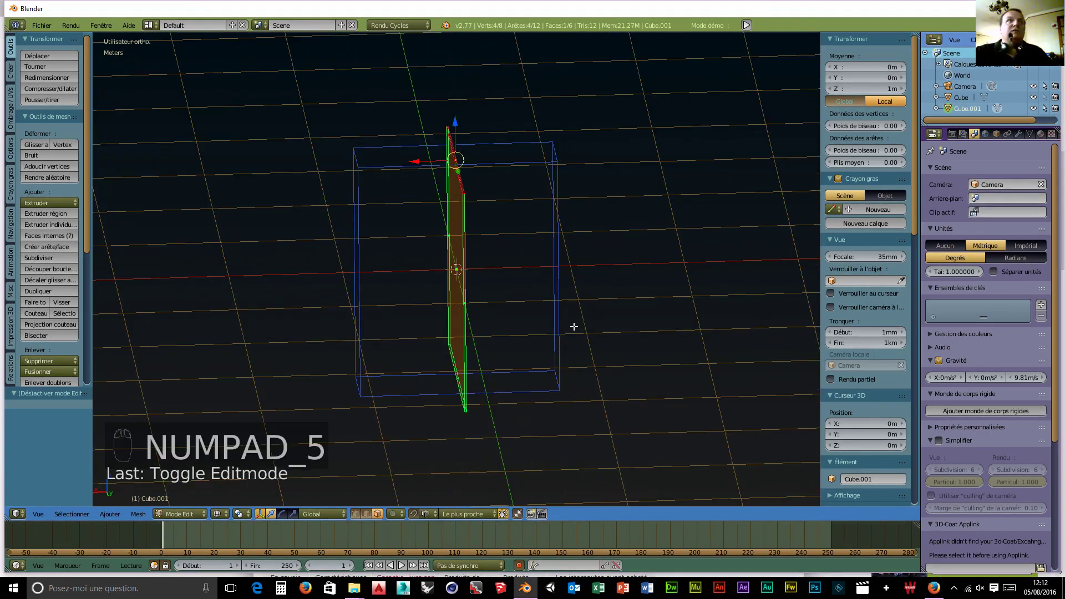
In the right view, snap the panel's top face 5 cm up and bottom face 5 cm down to match the reference box's height
middle_drag(654, 339, 502, 381)
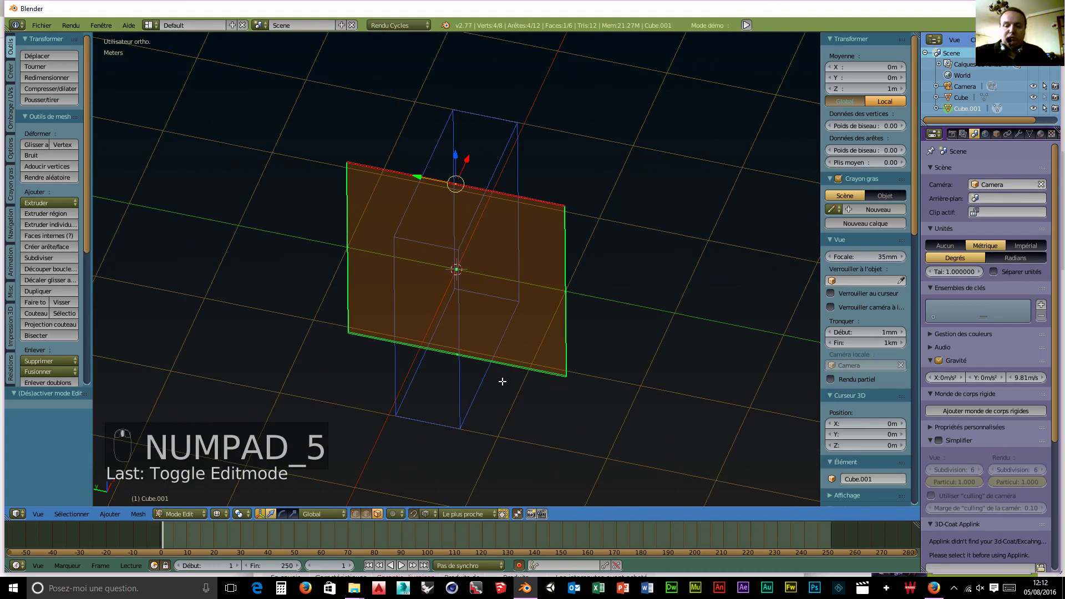
key(KP_3)
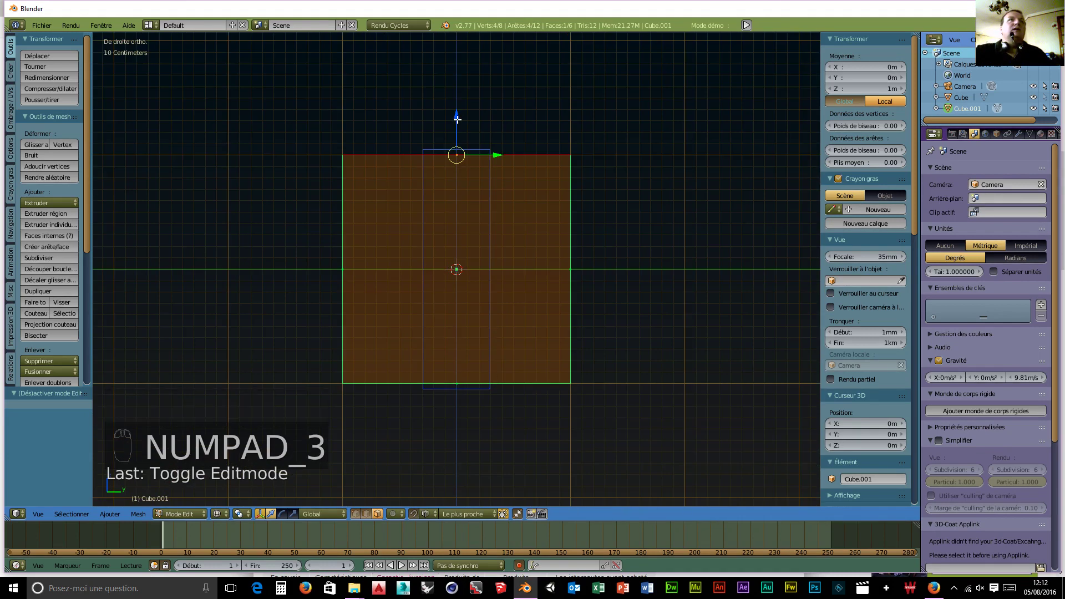
drag(457, 118, 461, 151)
right_click(455, 383)
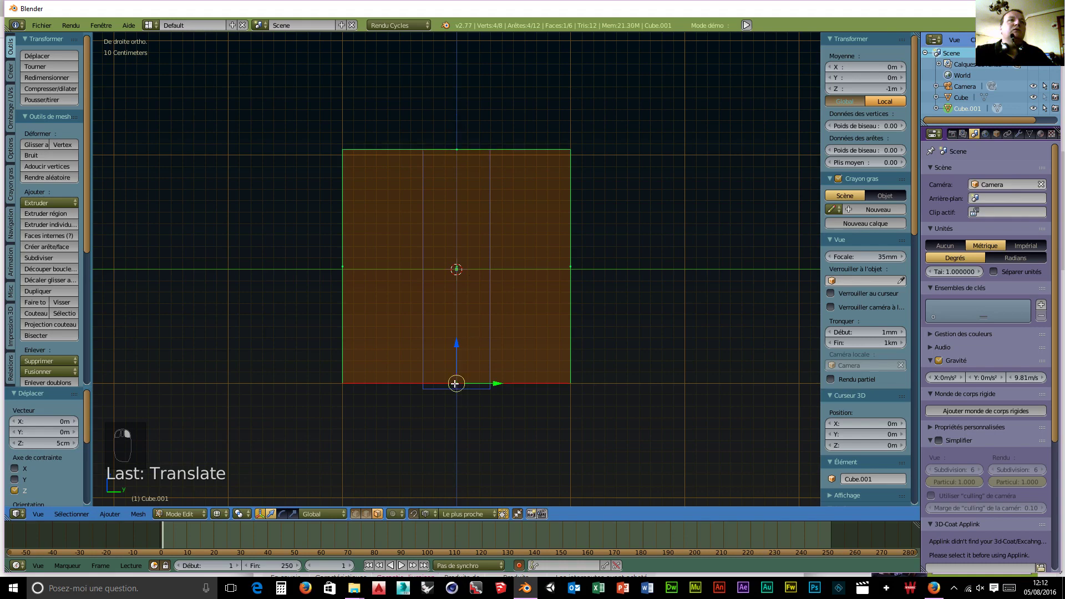
drag(456, 350, 457, 389)
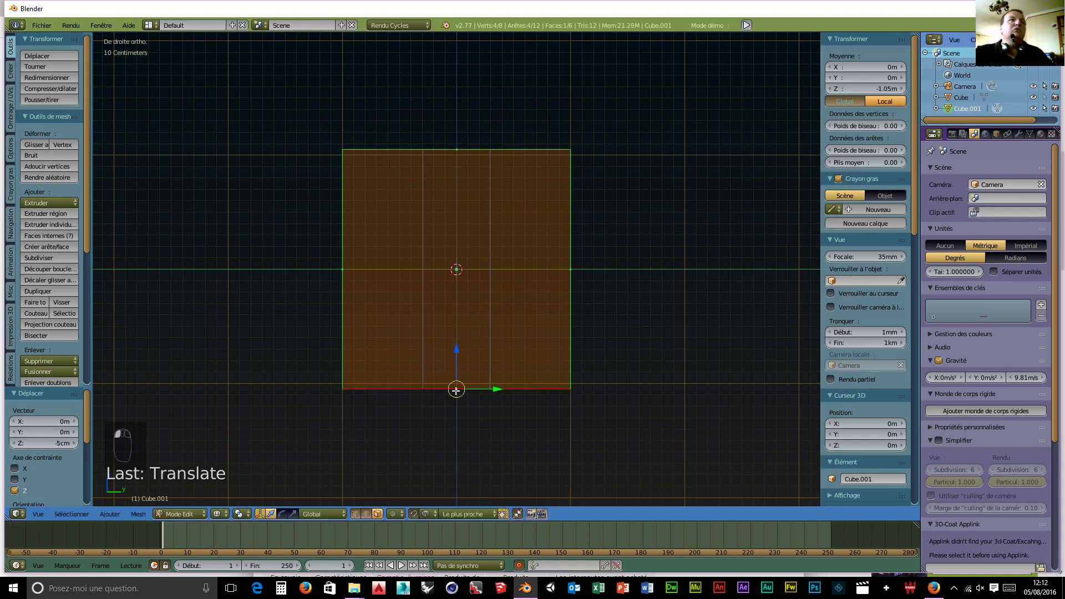
Snap the panel's two Y-side faces 70.5 cm inward each along Y to match the reference box's depth
right_click(343, 269)
drag(374, 275, 436, 273)
right_click(570, 270)
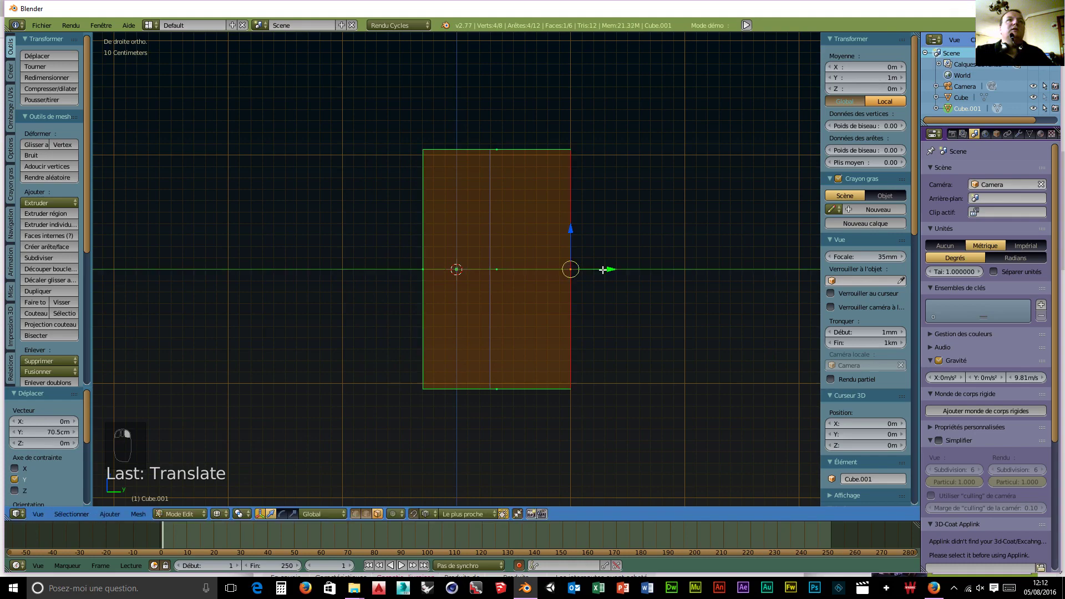
drag(570, 269, 491, 276)
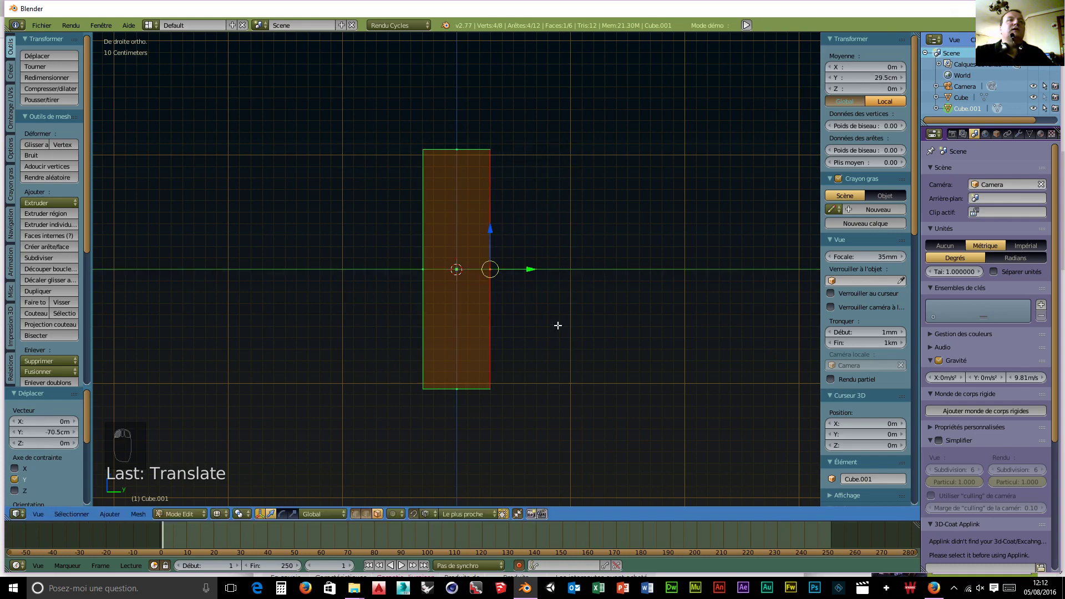
Try to move the panel's selected Y-side face about 25 cm along negative X, and undo the move
middle_drag(556, 324, 695, 369)
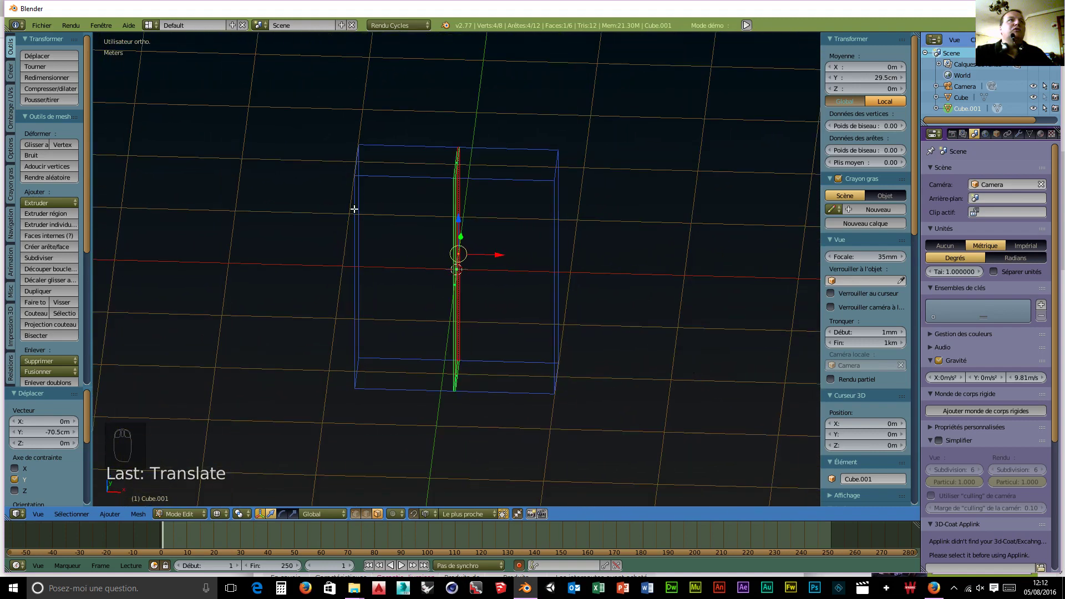
drag(502, 256, 471, 254)
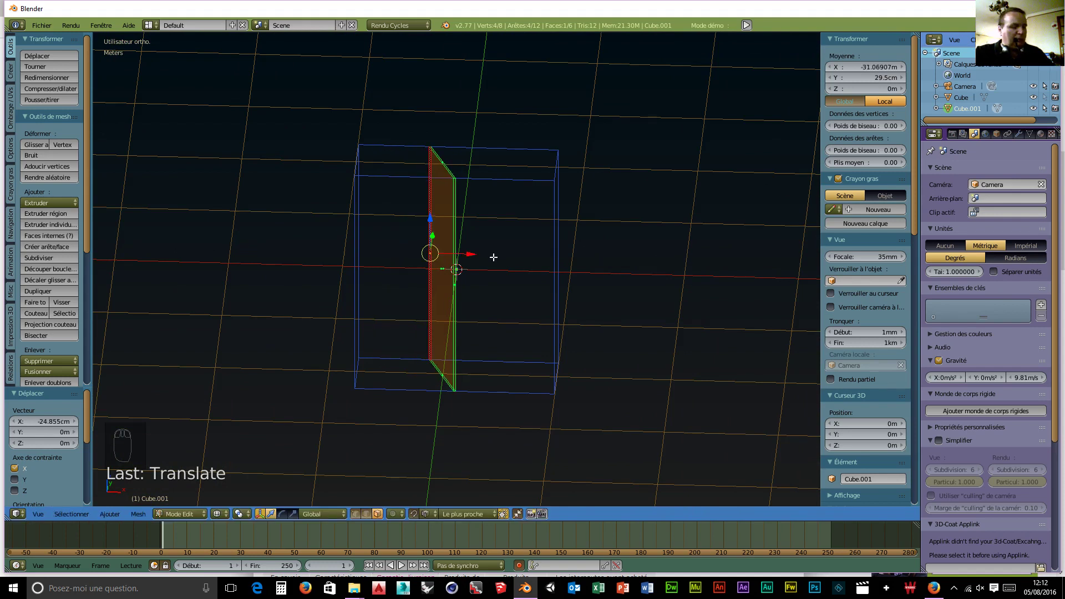
key(ctrl+z)
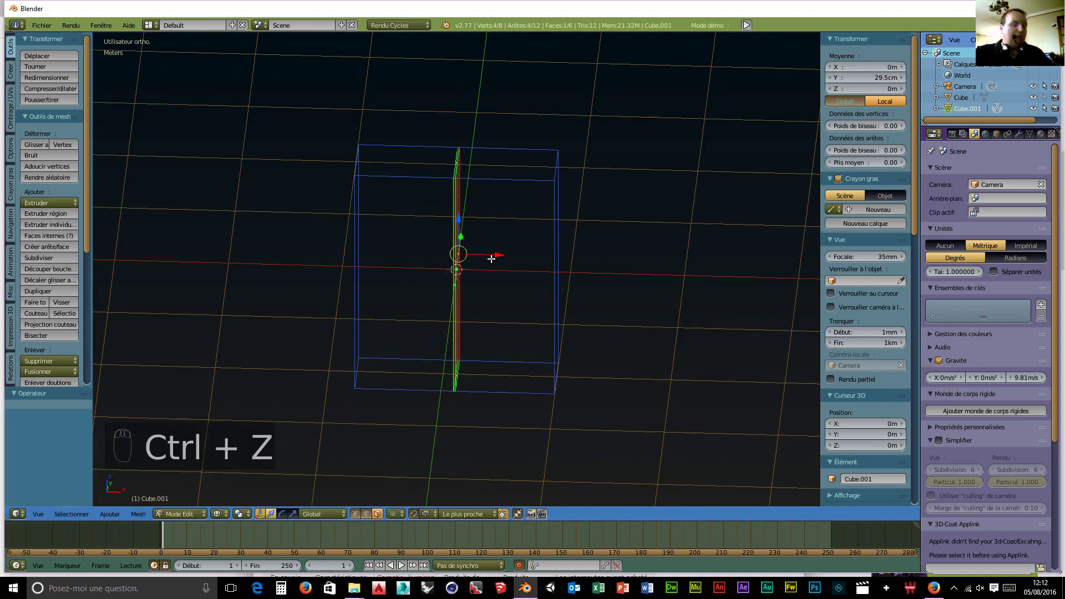
Select the whole panel geometry and snap it -86.7 cm along X against the reference box's negative-X side
key(a)
key(a)
drag(495, 269, 348, 284)
Duplicate the side panel 1.734 m along X, snapping the copy against the opposite side of the reference box
middle_drag(347, 284, 416, 314)
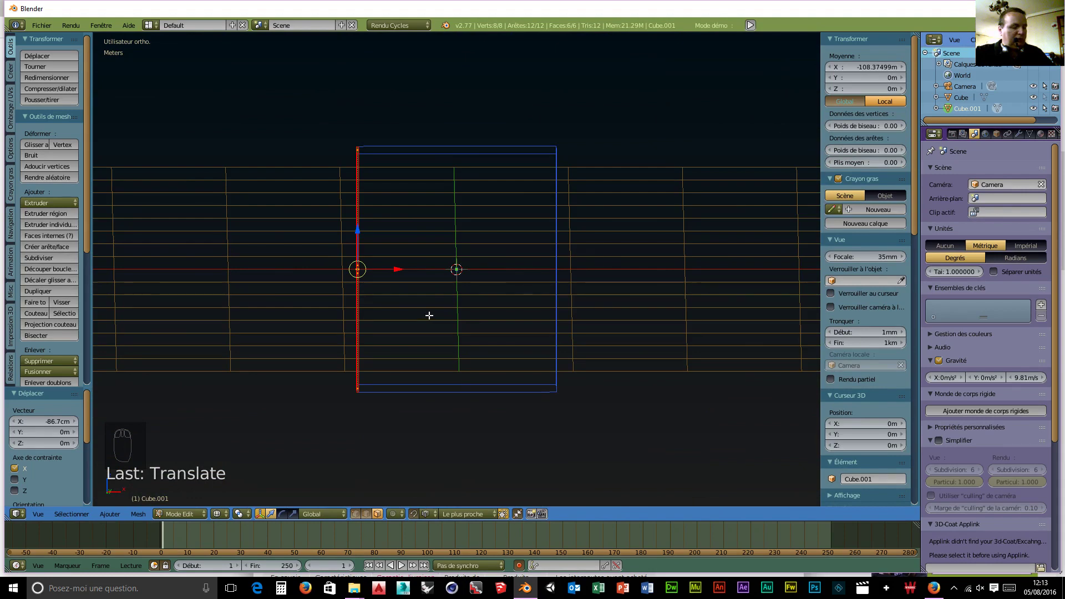
key(shift+d)
key(x)
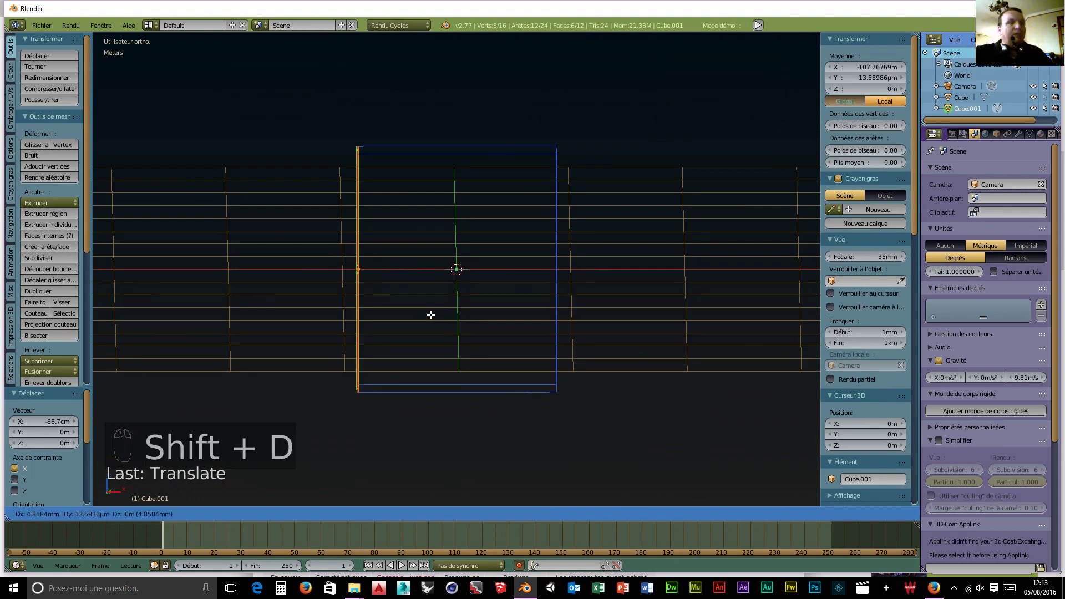
click(554, 327)
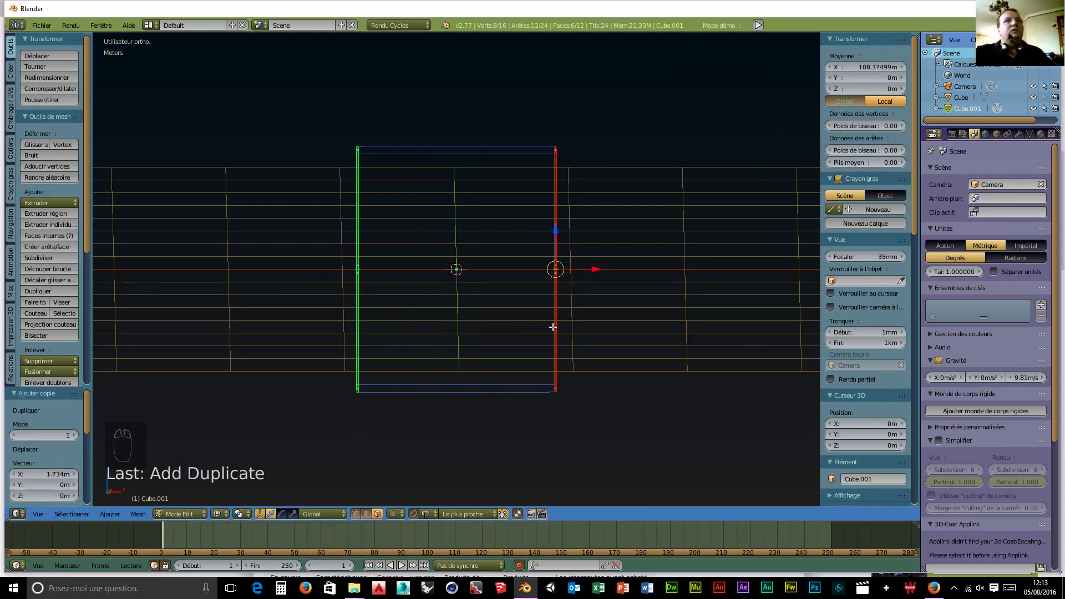
Examine from several angles how both side panels fit within the reference box
scroll(583, 355, up, 1)
middle_drag(611, 385, 588, 316)
scroll(364, 302, up, 5)
scroll(286, 278, up, 1)
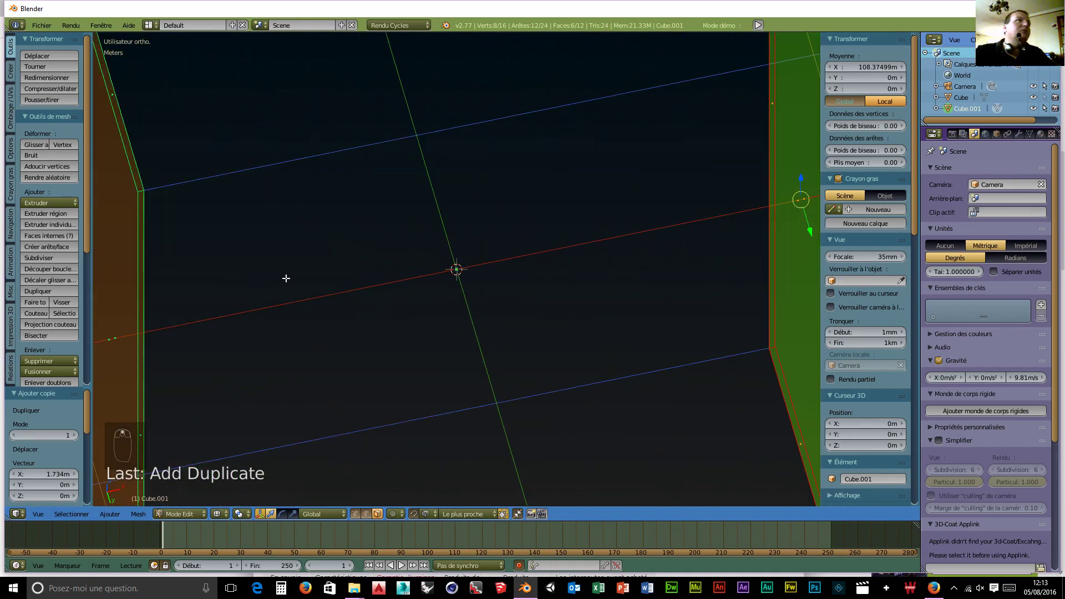
scroll(286, 279, down, 2)
middle_drag(291, 276, 369, 361)
scroll(370, 332, up, 8)
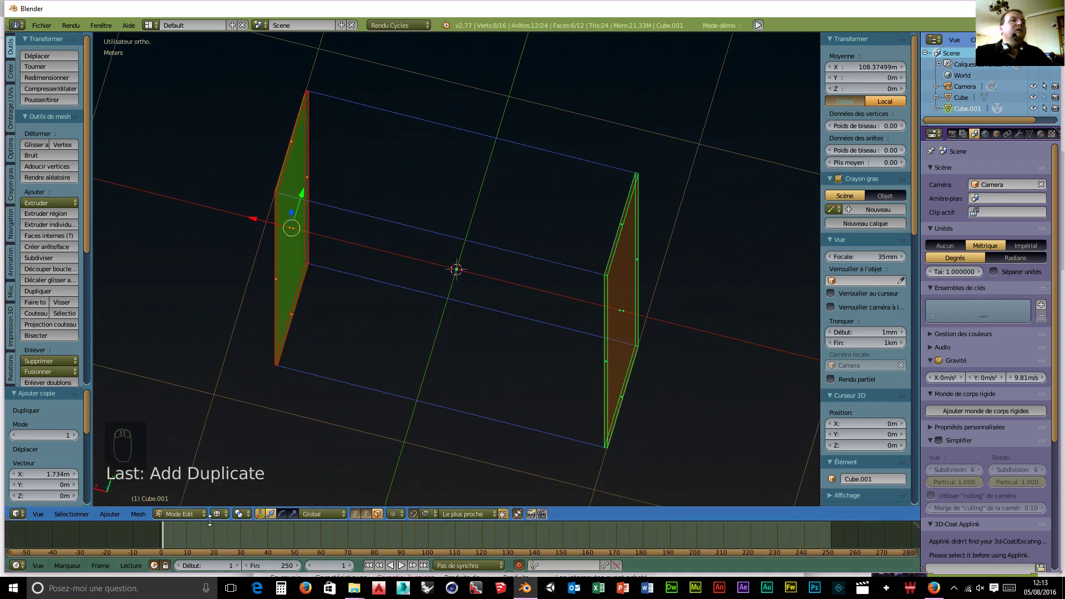
Show the viewport in solid shading and switch to Object Mode to inspect the side panels against the reference box
click(182, 515)
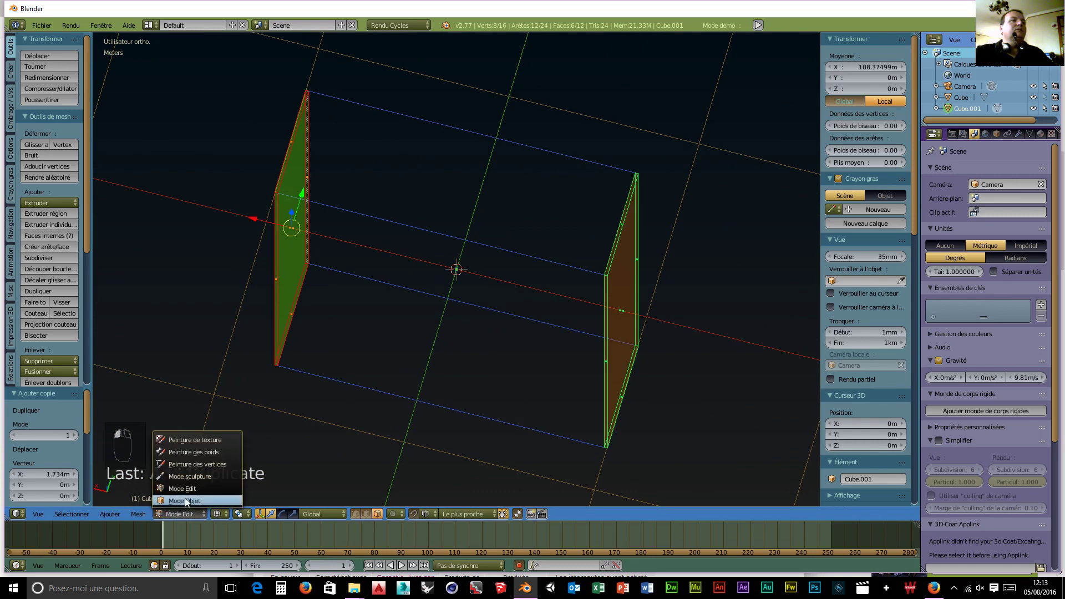
click(198, 514)
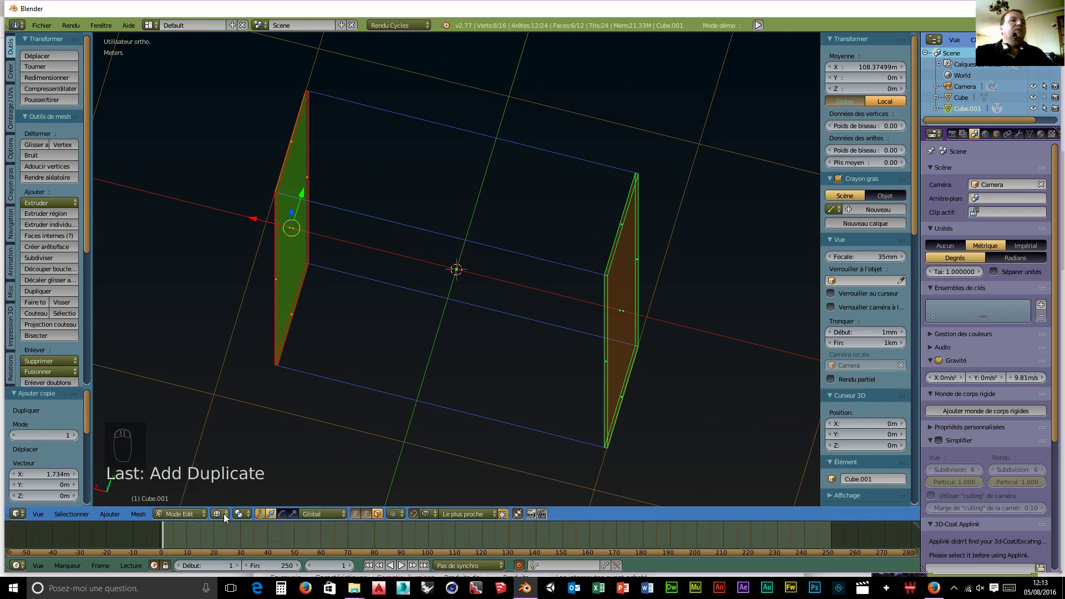
click(219, 514)
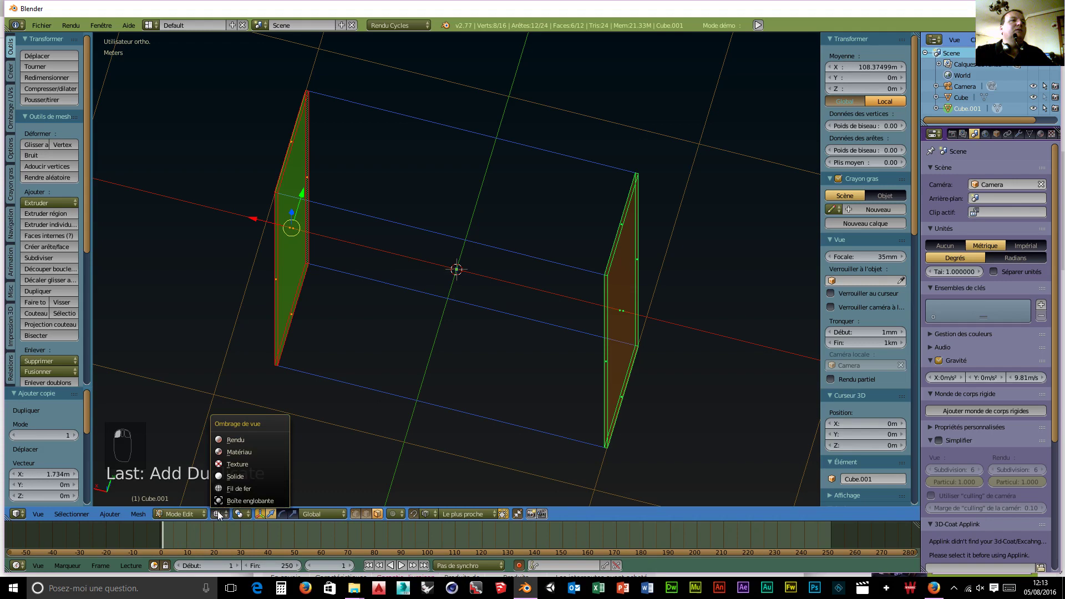
click(239, 474)
middle_drag(240, 473, 460, 354)
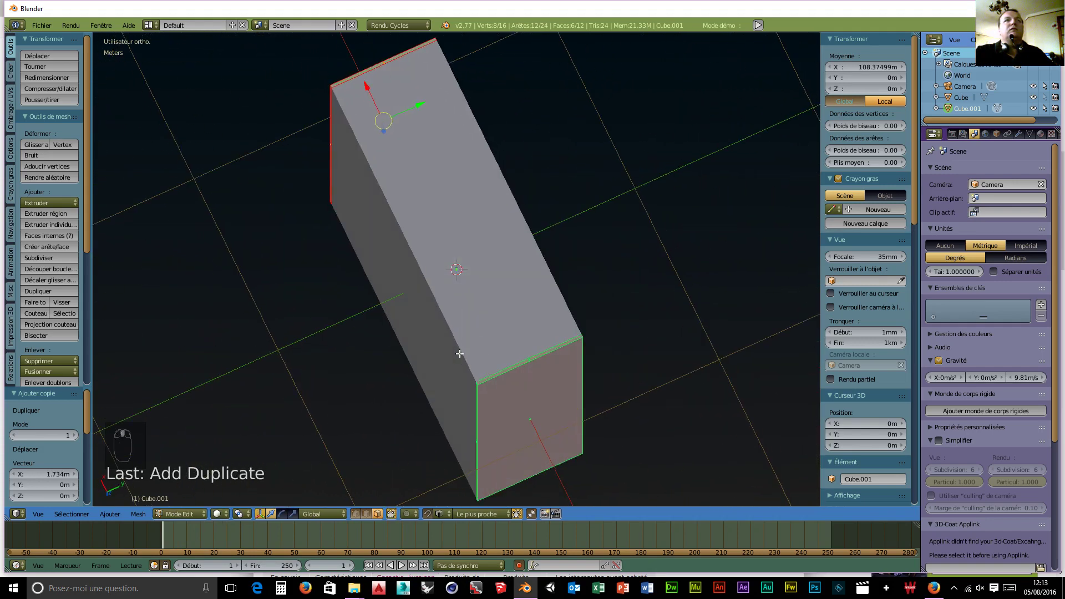
click(166, 514)
click(180, 500)
middle_drag(318, 477, 425, 433)
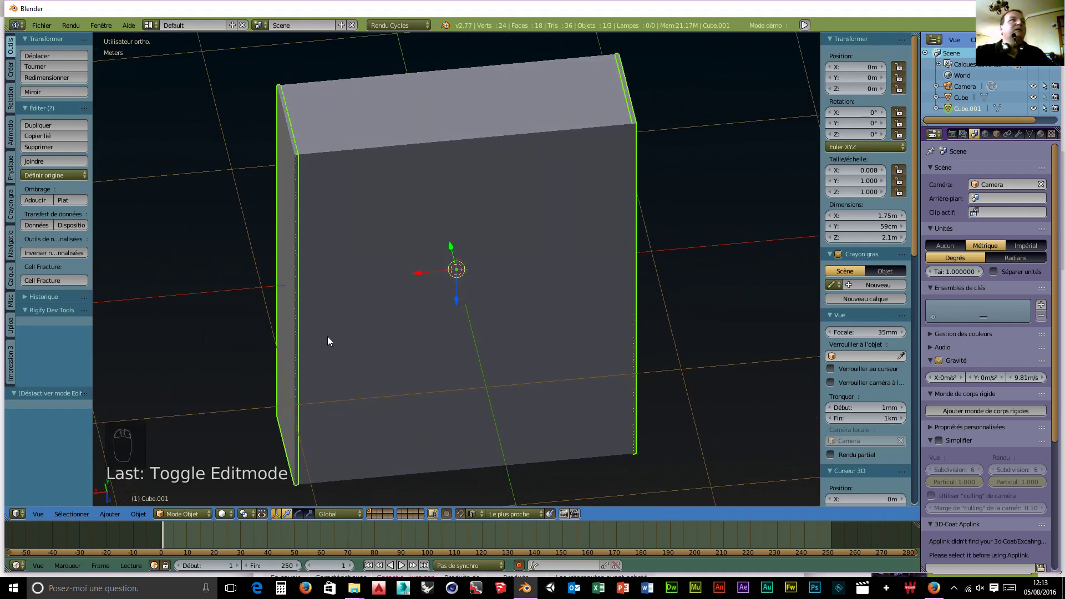
mouse_move(309, 254)
middle_down()
mouse_move(338, 255)
mouse_move(295, 248)
mouse_move(302, 255)
middle_up()
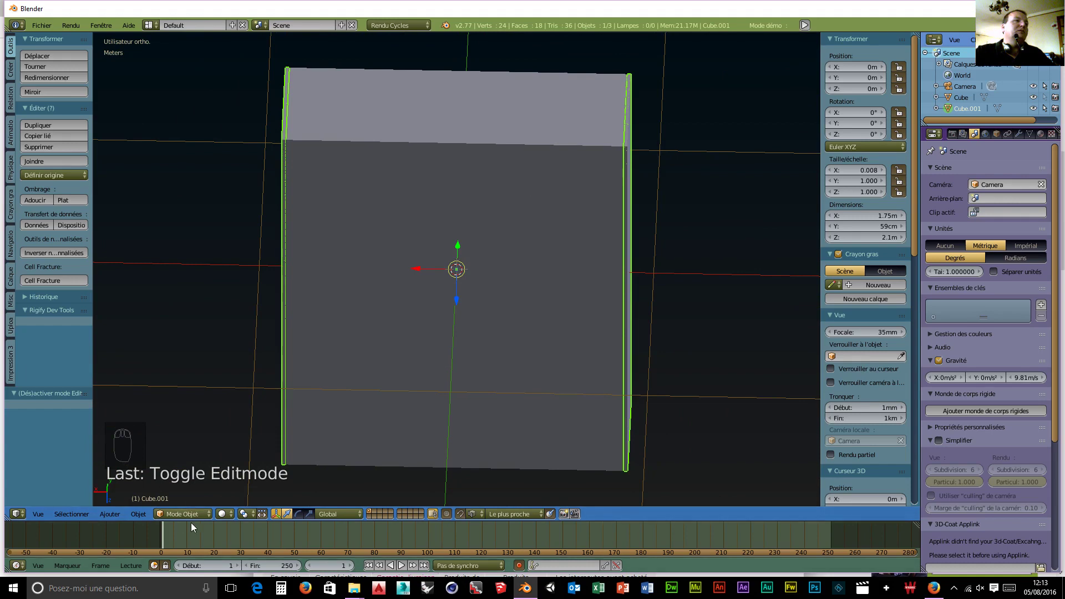
Return the viewport to wireframe and inspect the panels and the interior of the reference box
click(224, 514)
click(243, 488)
middle_drag(383, 432, 451, 184)
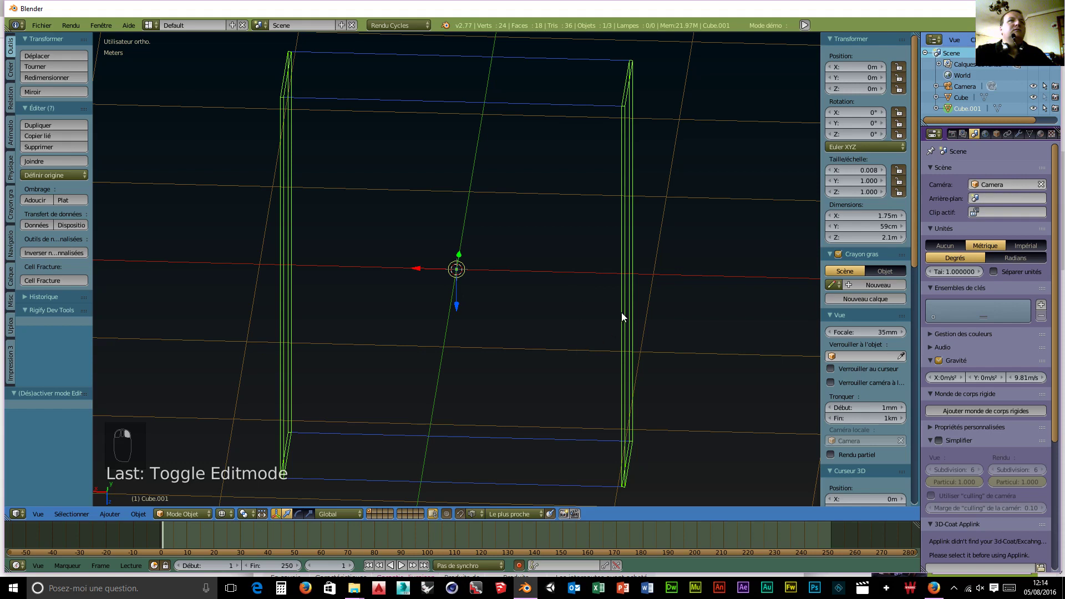
middle_drag(556, 334, 531, 296)
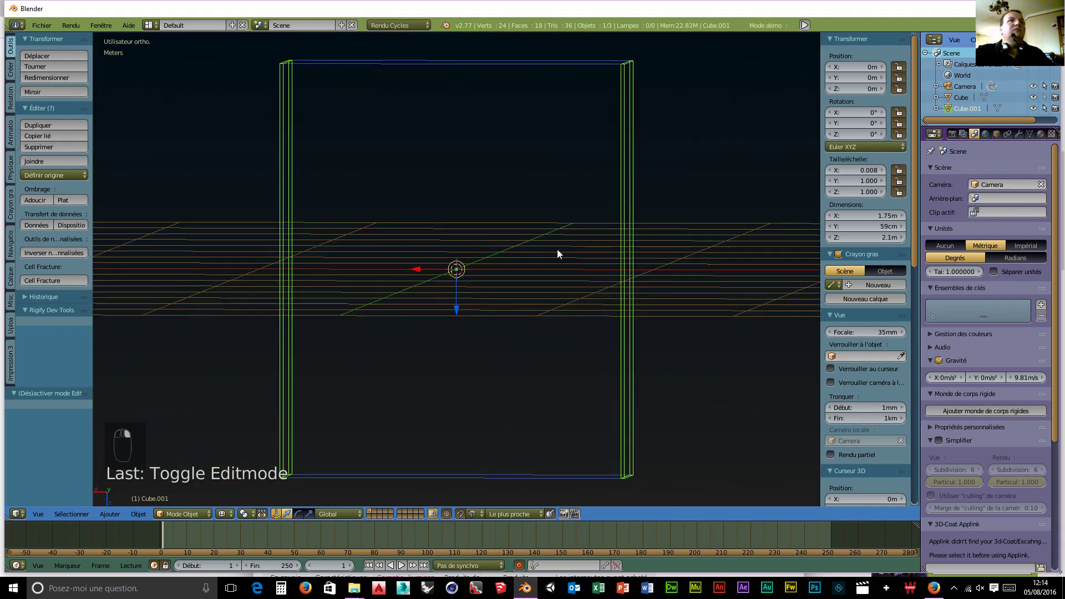
middle_drag(557, 252, 253, 135)
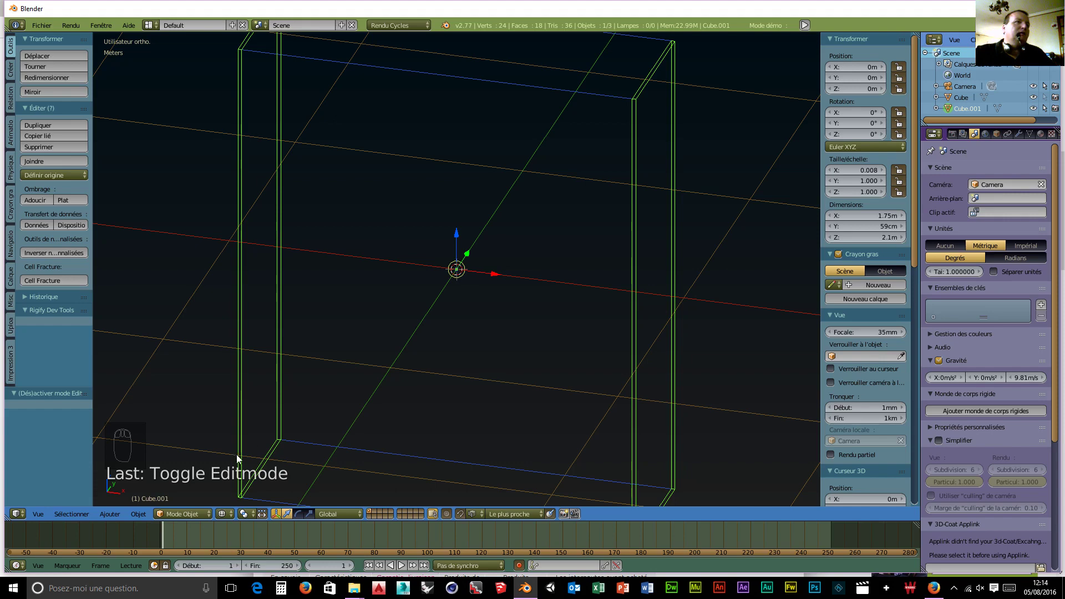
Enter Edit Mode on the panels and duplicate the positive-X side panel about -74 cm along X, near the wardrobe's middle
click(191, 512)
click(183, 492)
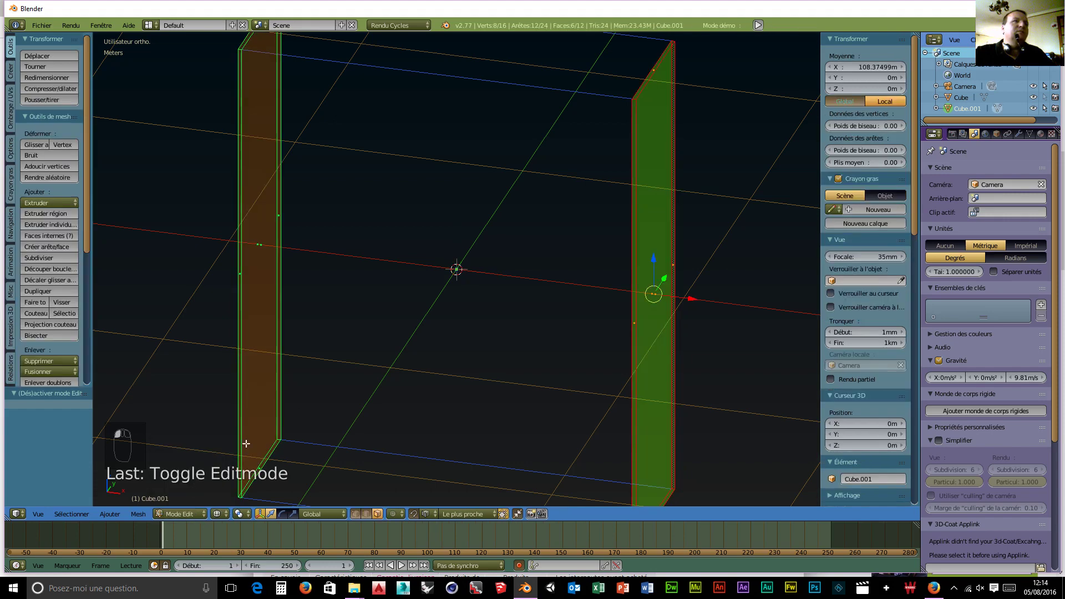
middle_drag(587, 371, 566, 370)
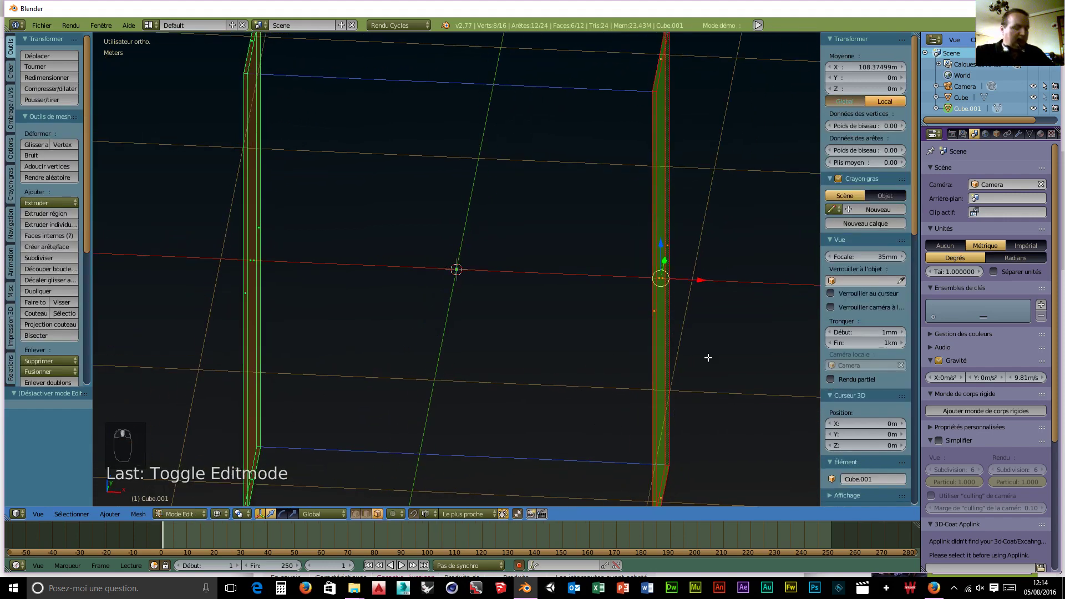
key(shift+d)
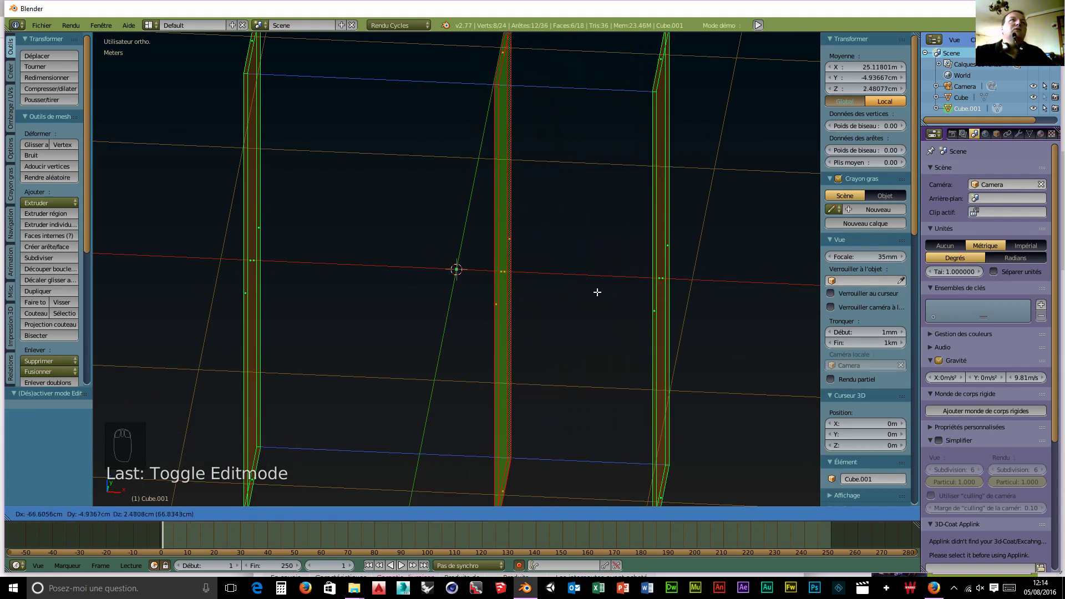
key(x)
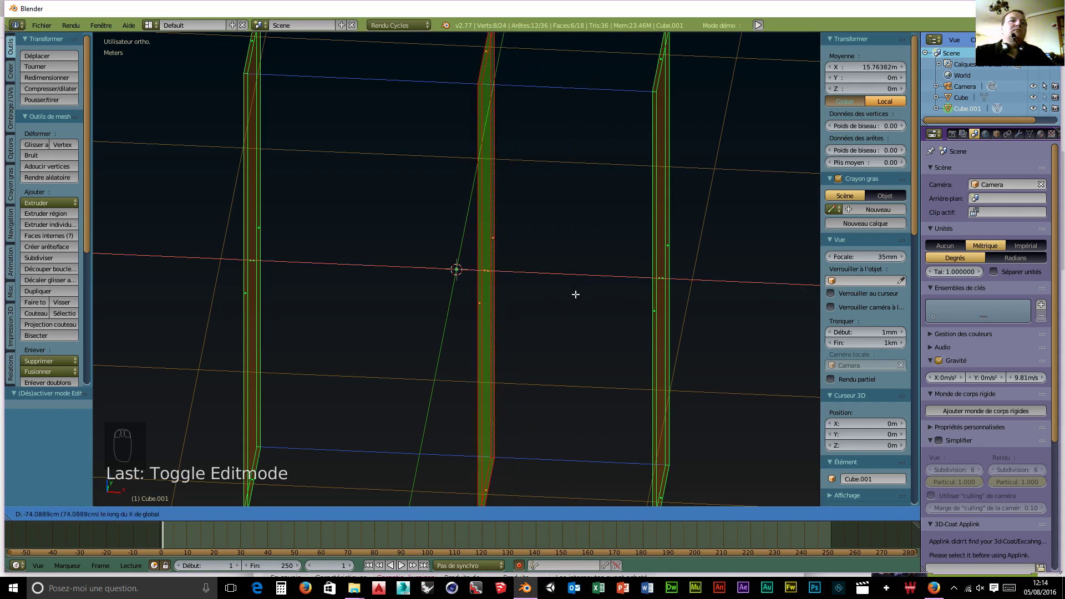
click(576, 294)
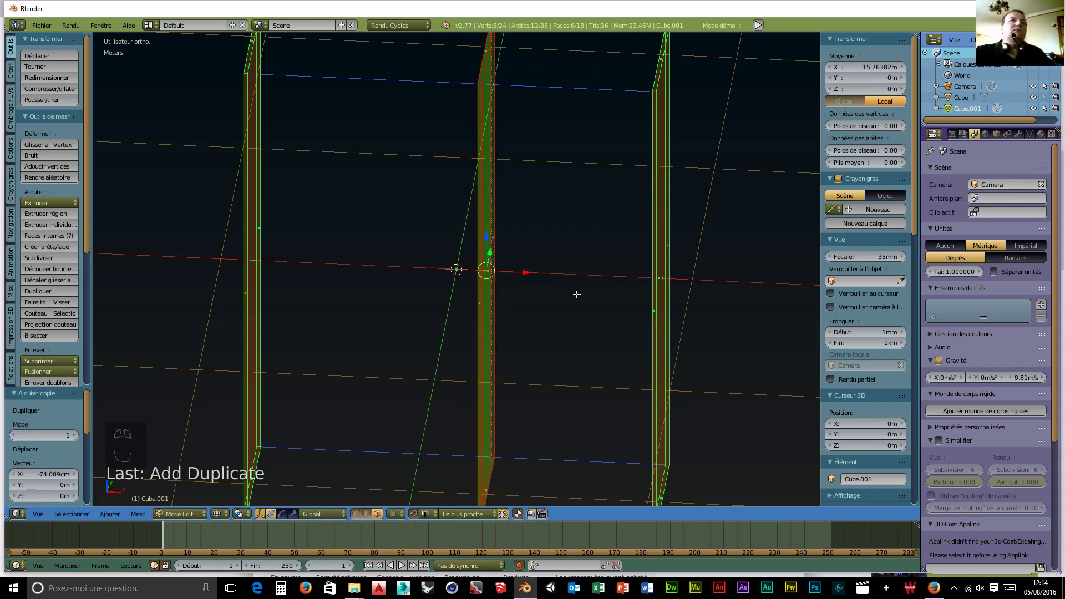
Try to centre the duplicated middle panel by snapping the selection to the 3D cursor, and undo the snap
click(136, 515)
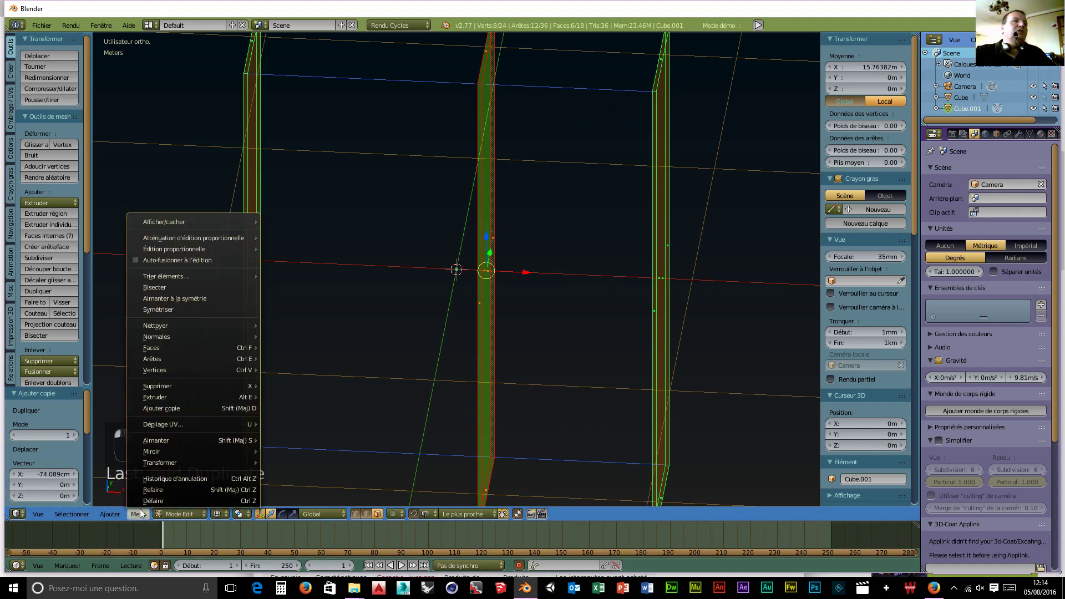
mouse_move(168, 461)
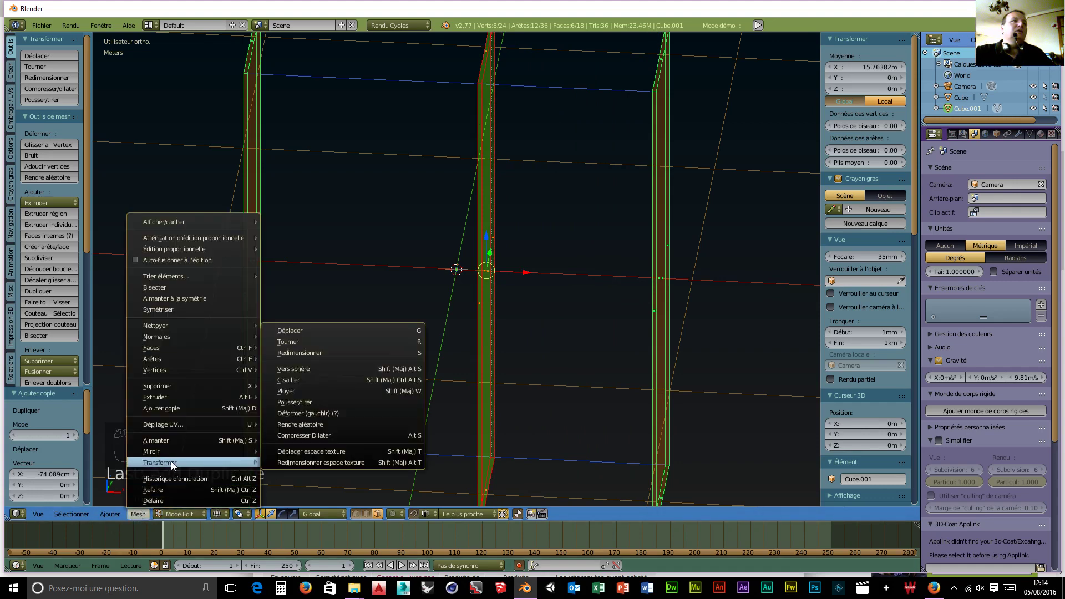
mouse_move(169, 441)
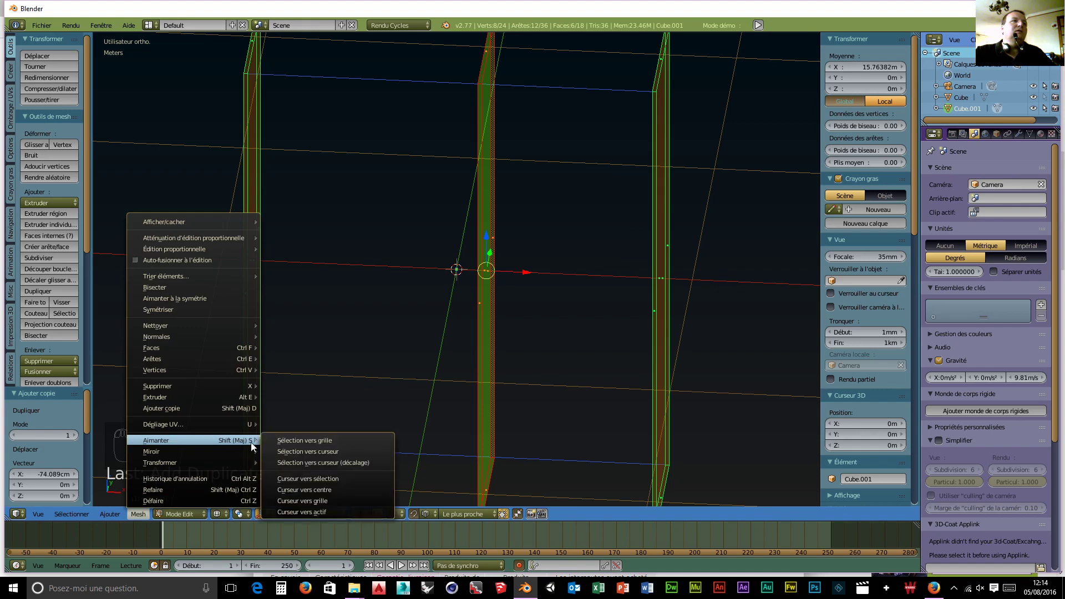
click(314, 451)
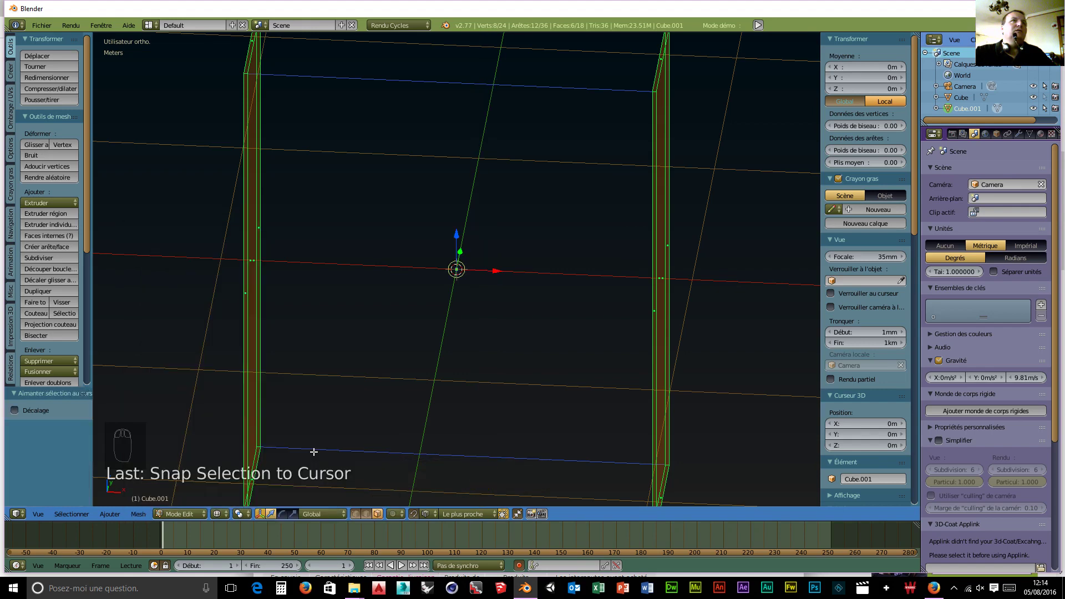
scroll(404, 424, down, 6)
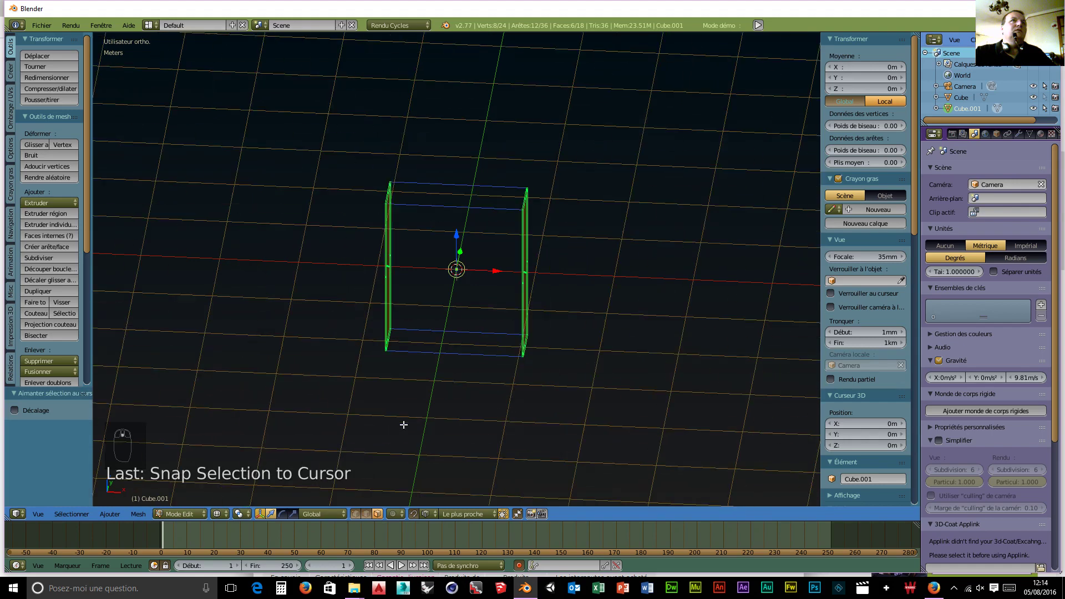
scroll(404, 425, up, 6)
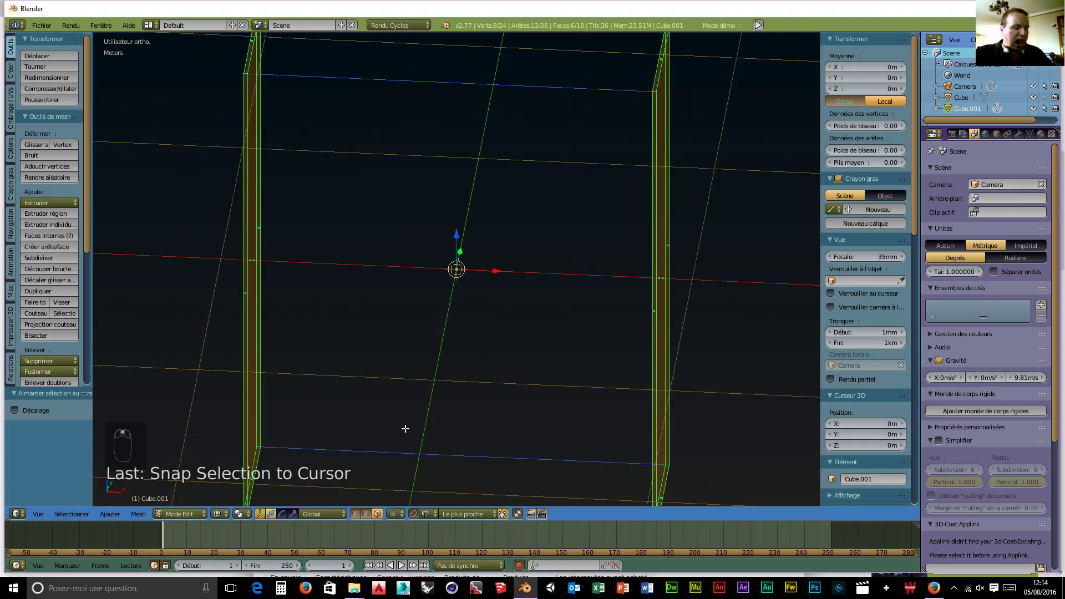
key(ctrl+z)
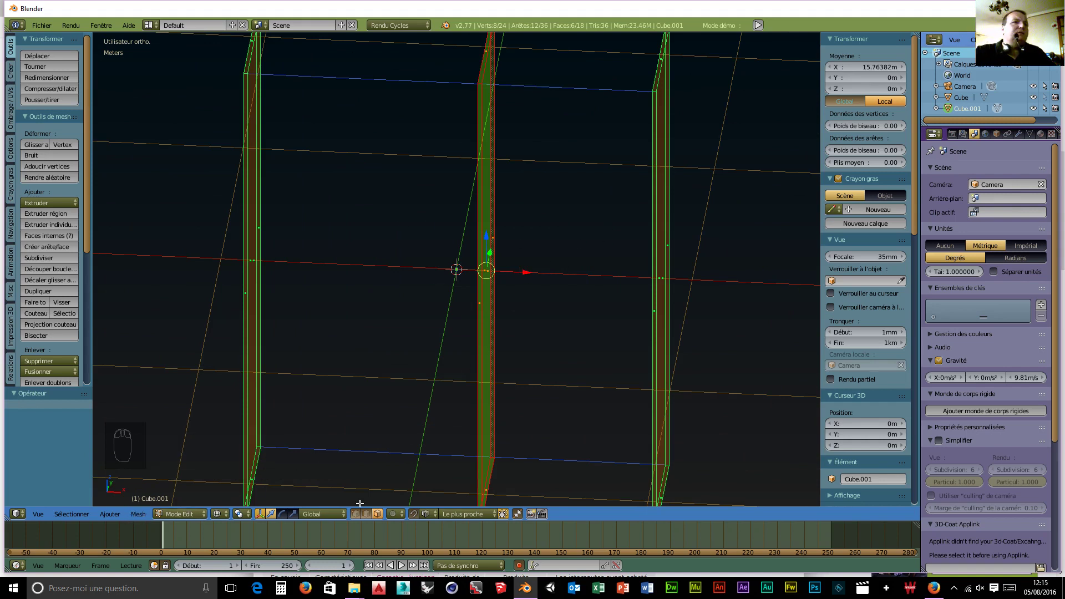
Set snapping to increments with absolute grid alignment and move the middle panel along X to 0 m
click(456, 514)
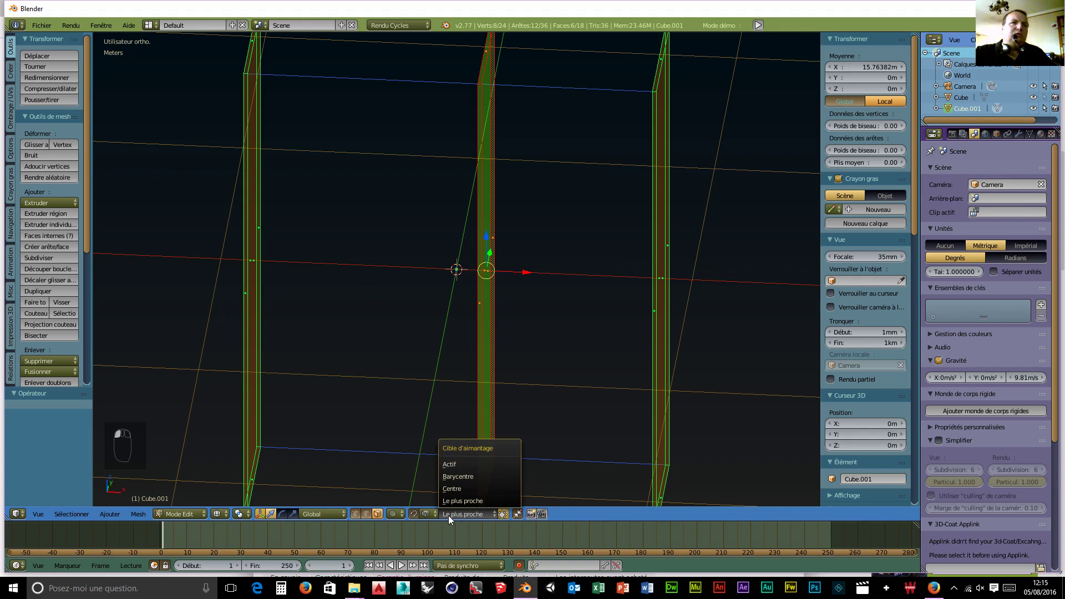
click(428, 513)
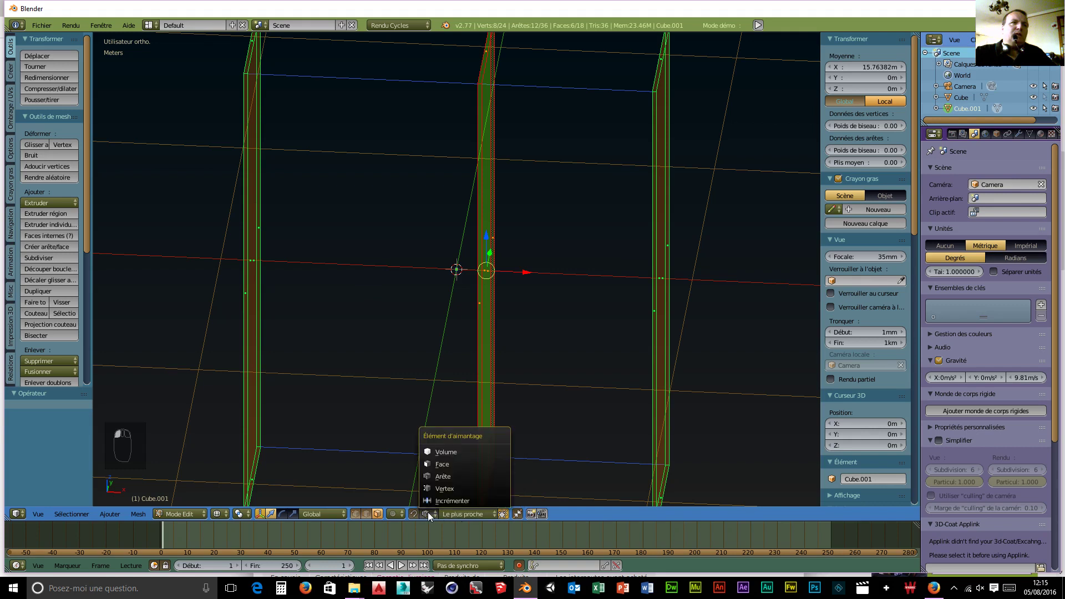
click(441, 499)
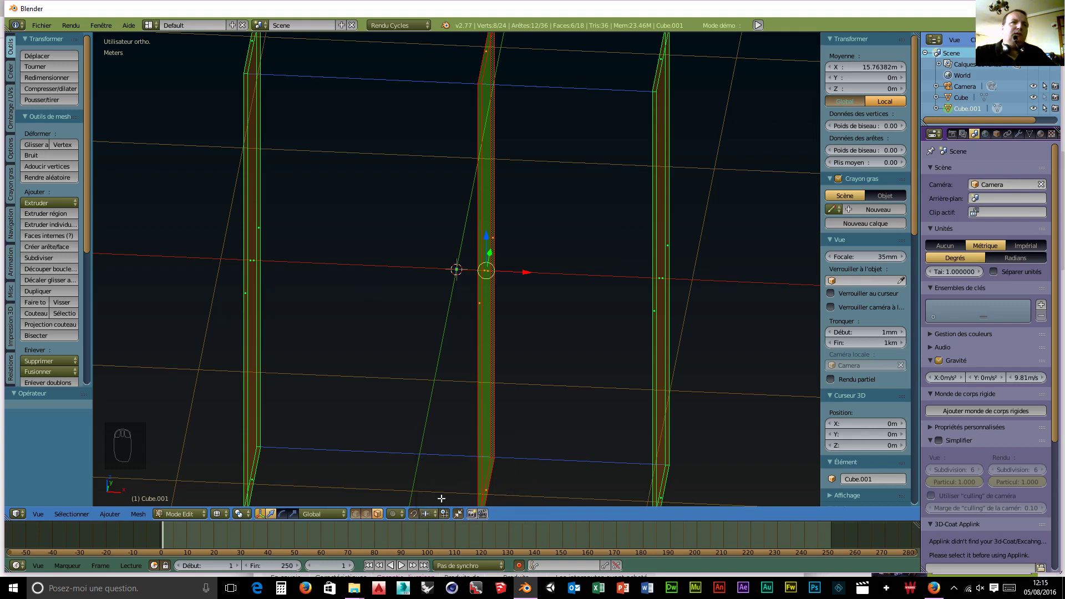
click(445, 514)
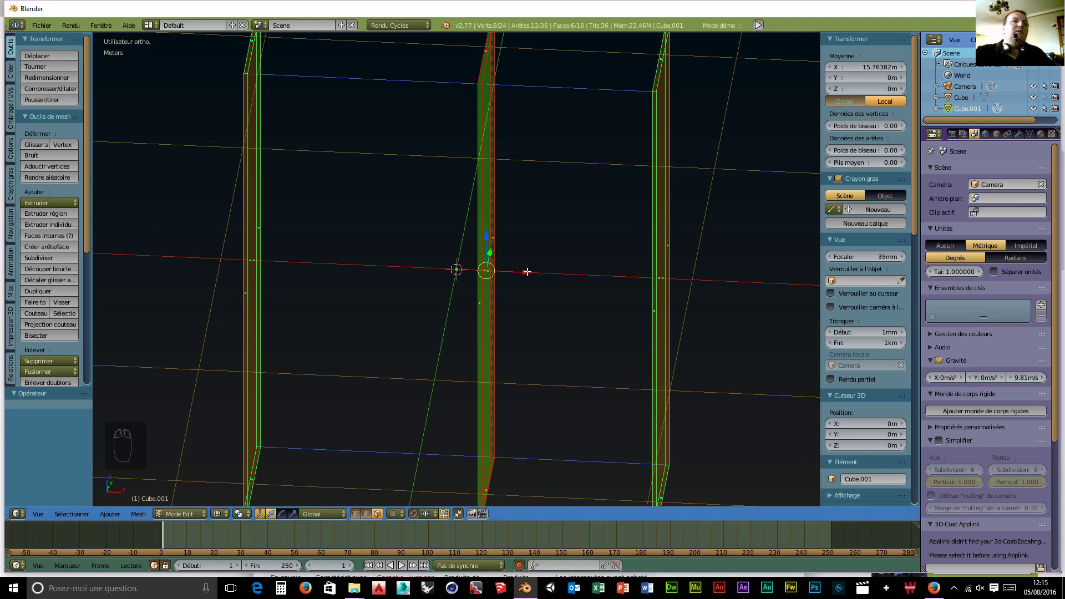
drag(526, 272, 516, 273)
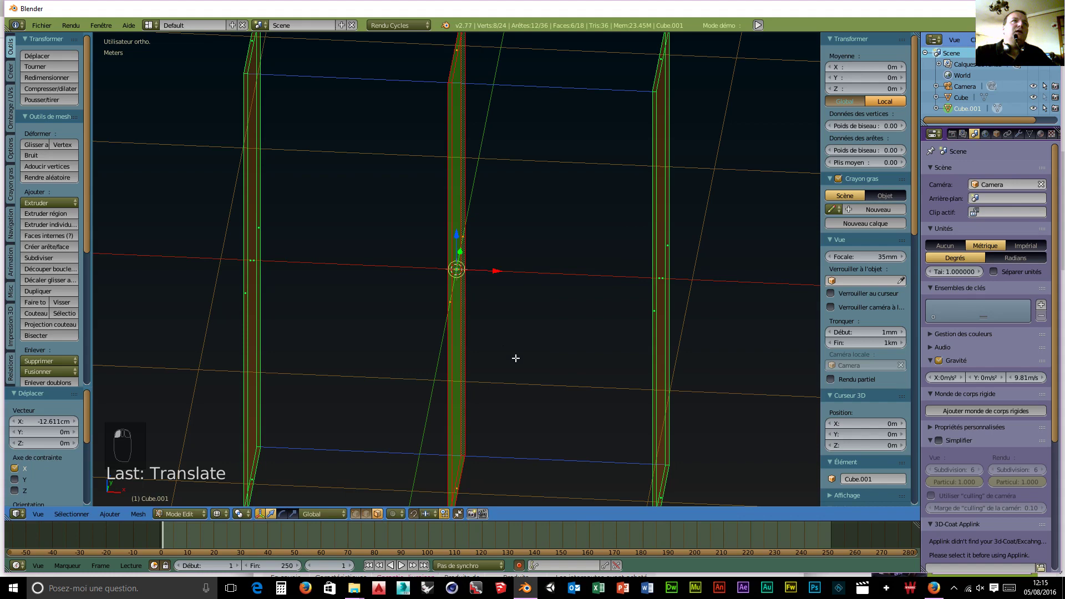
Examine the middle panel's centring between the two side panels from several angles
mouse_move(515, 358)
middle_down()
mouse_move(529, 354)
mouse_move(522, 361)
middle_up()
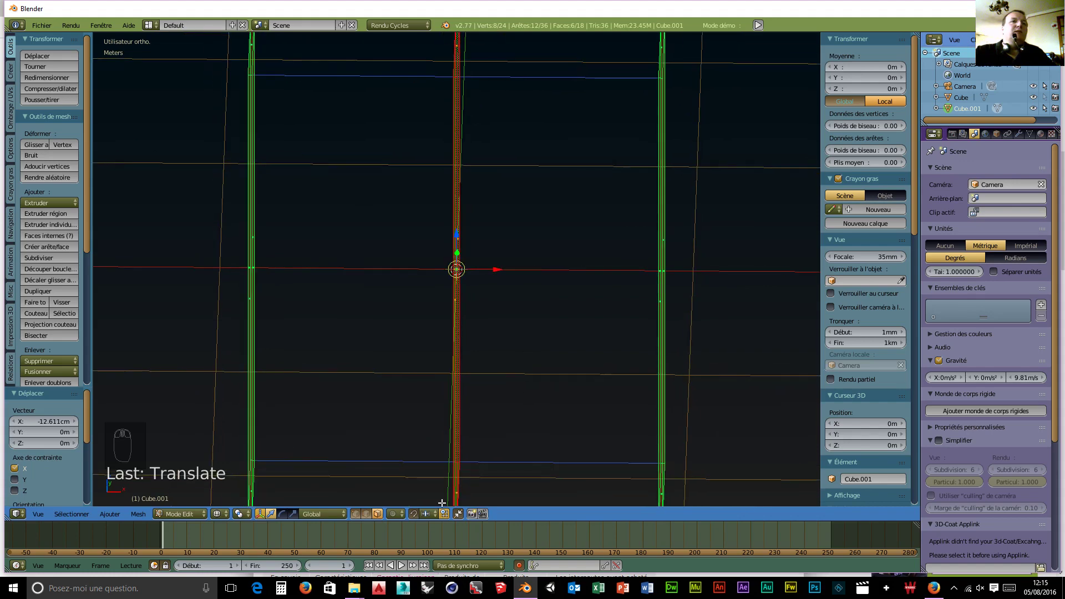
click(427, 515)
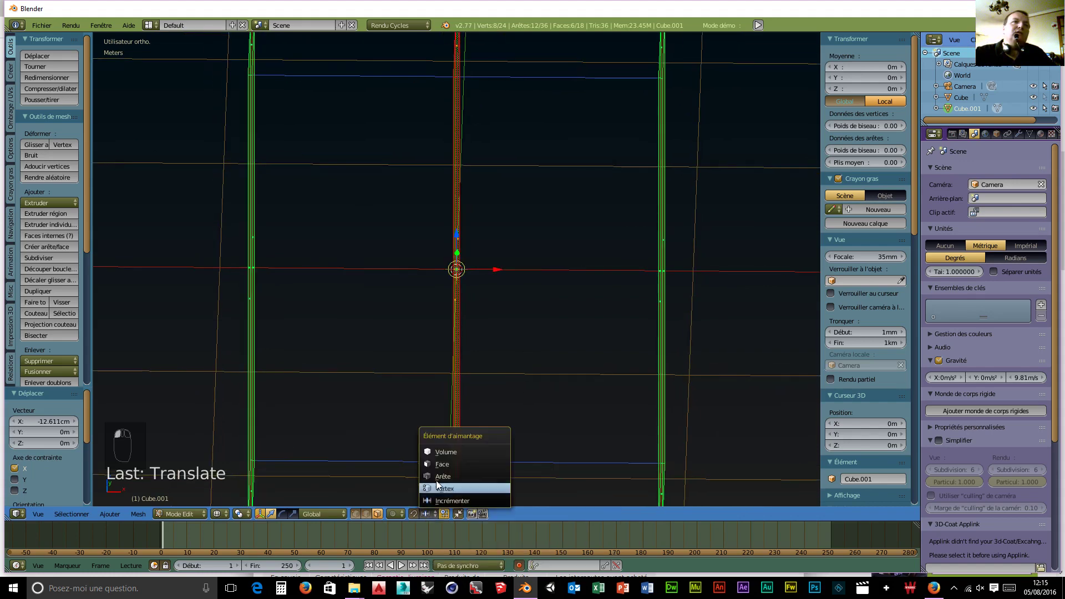
scroll(287, 247, down, 5)
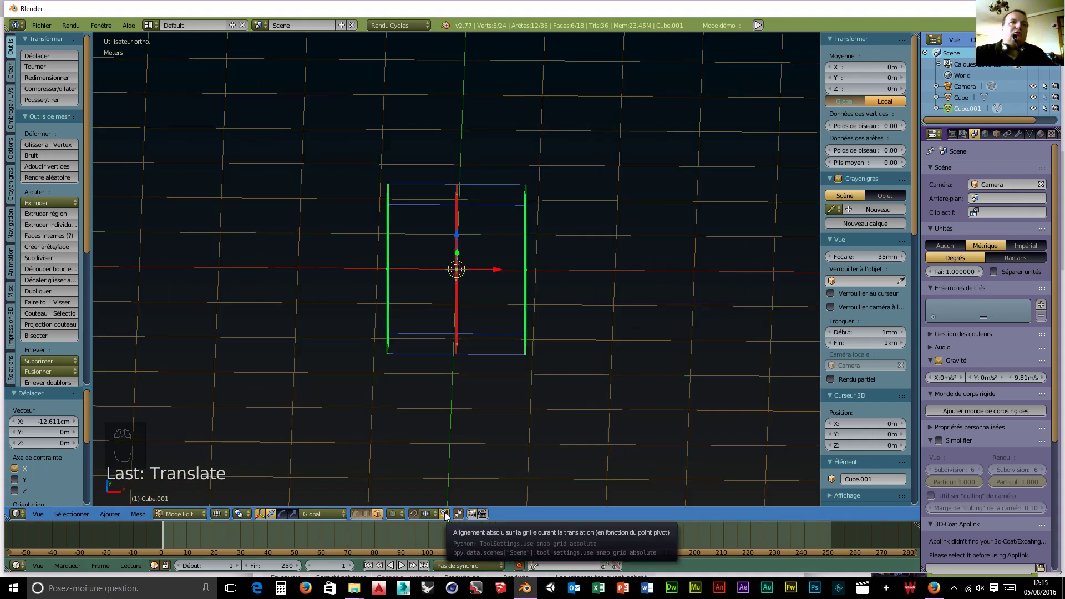
middle_drag(538, 374, 470, 436)
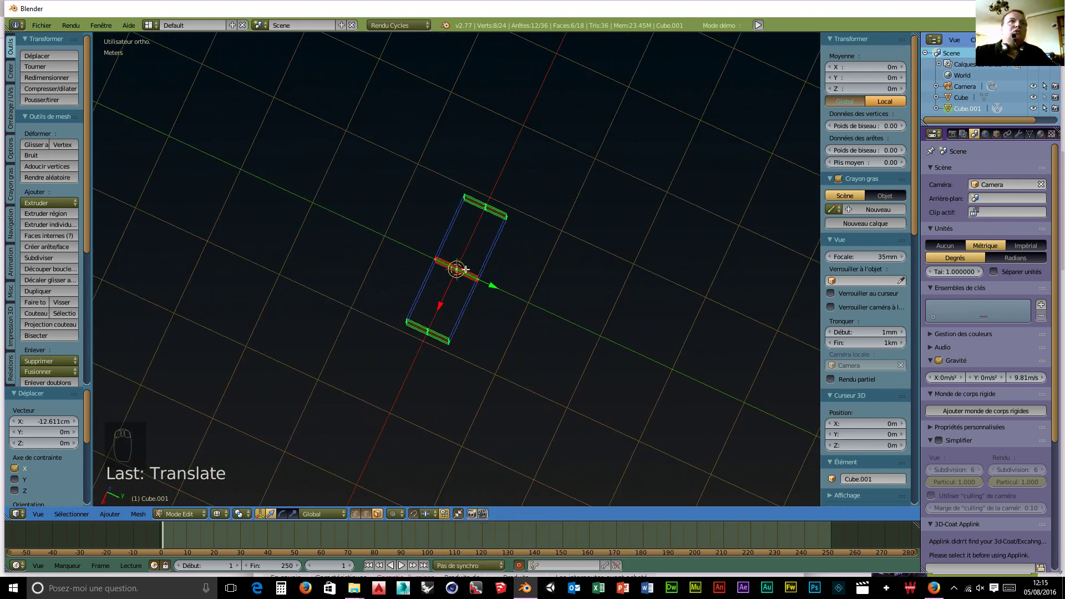
middle_drag(353, 411, 551, 331)
scroll(535, 281, up, 6)
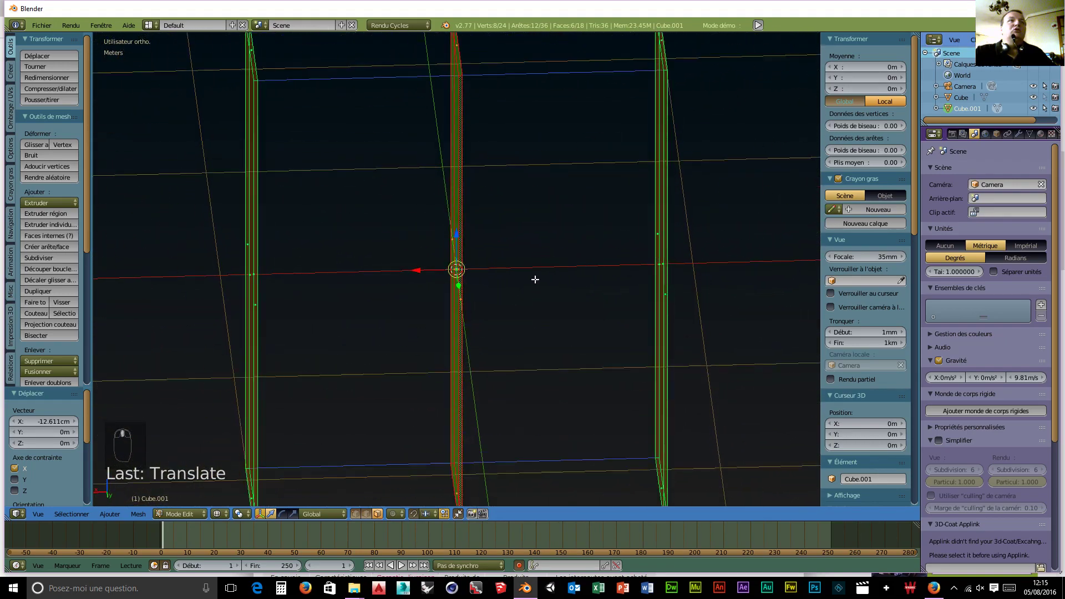
scroll(478, 186, down, 6)
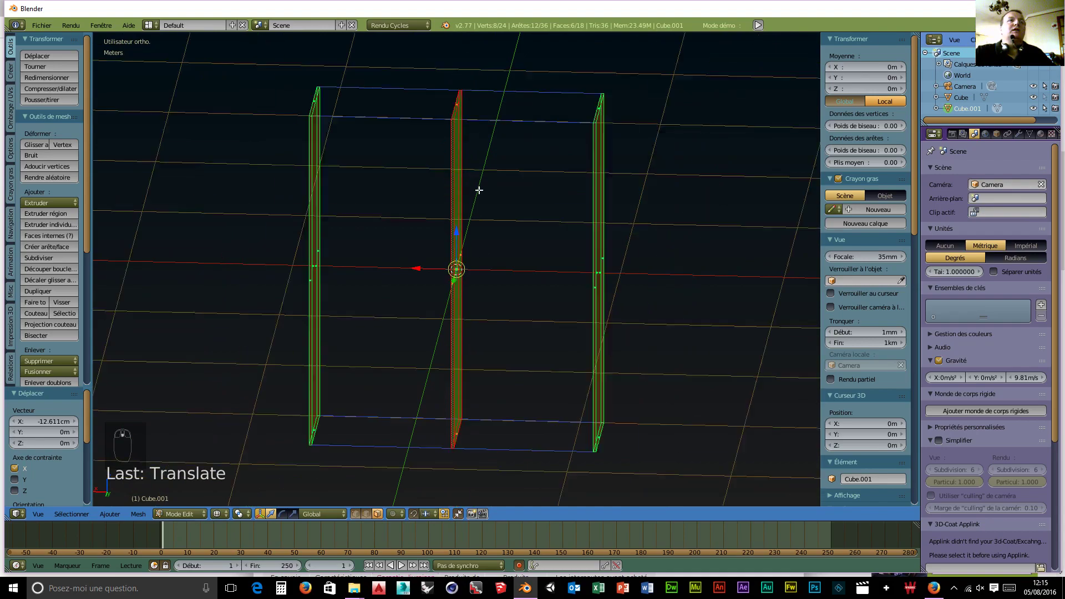
middle_drag(511, 281, 524, 303)
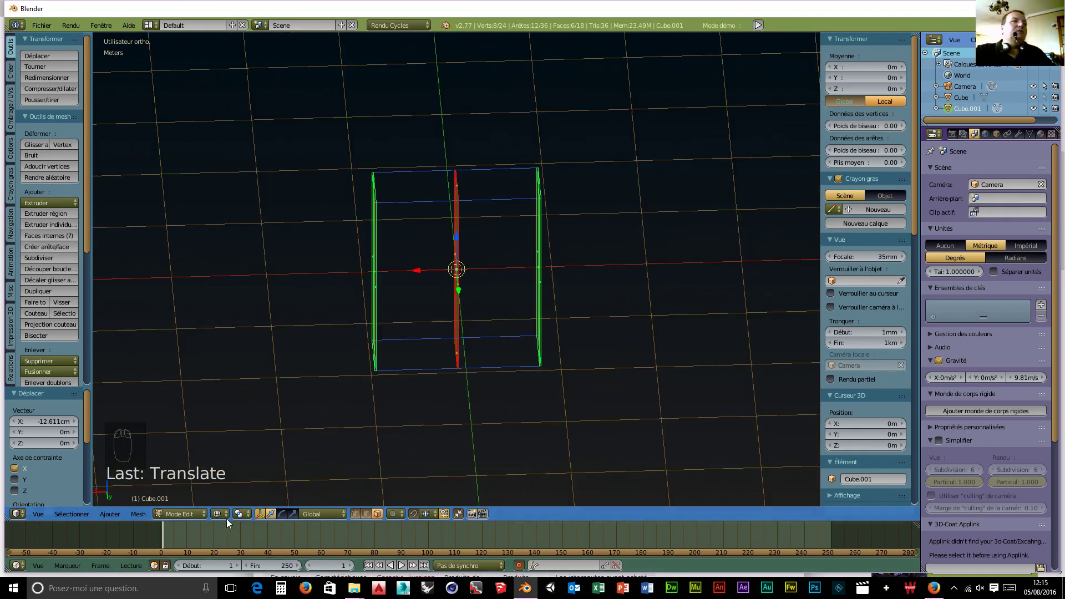
Scale the middle panel to about 0.924 along Y to reduce its depth
middle_drag(385, 442, 499, 485)
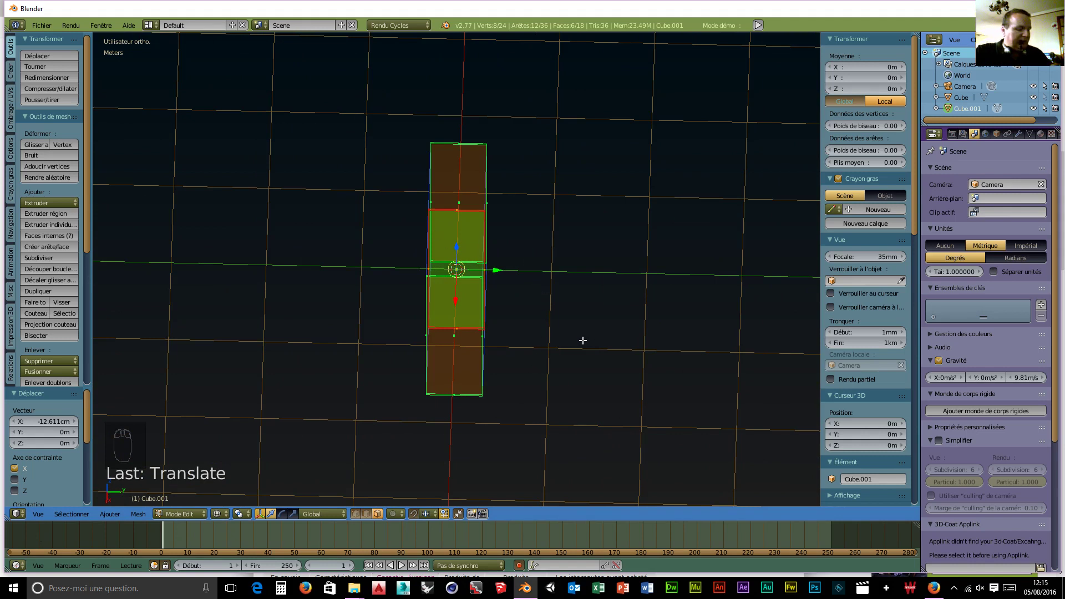
key(s)
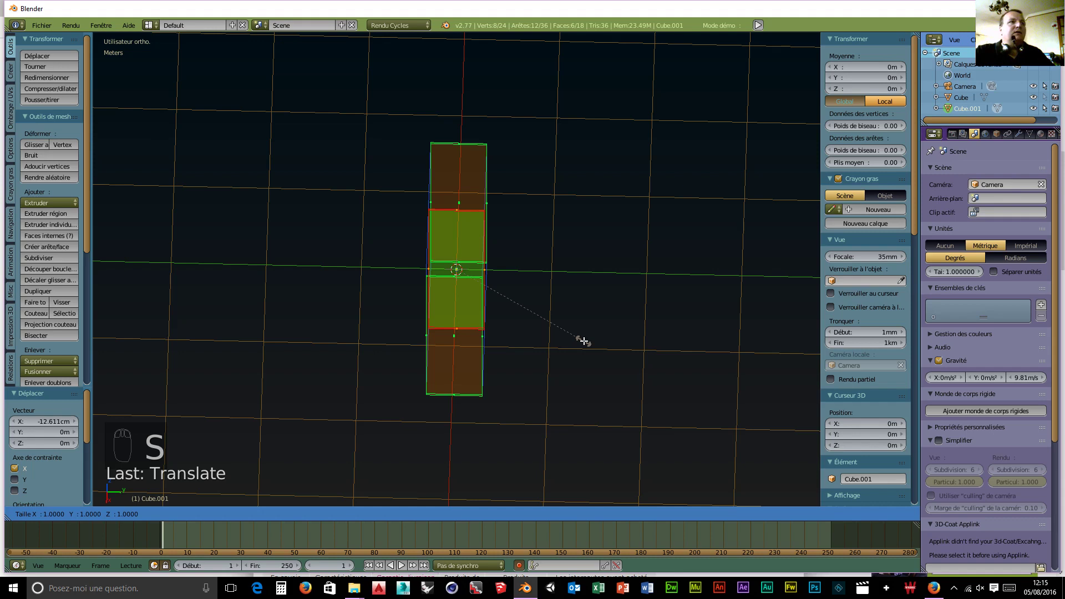
key(y)
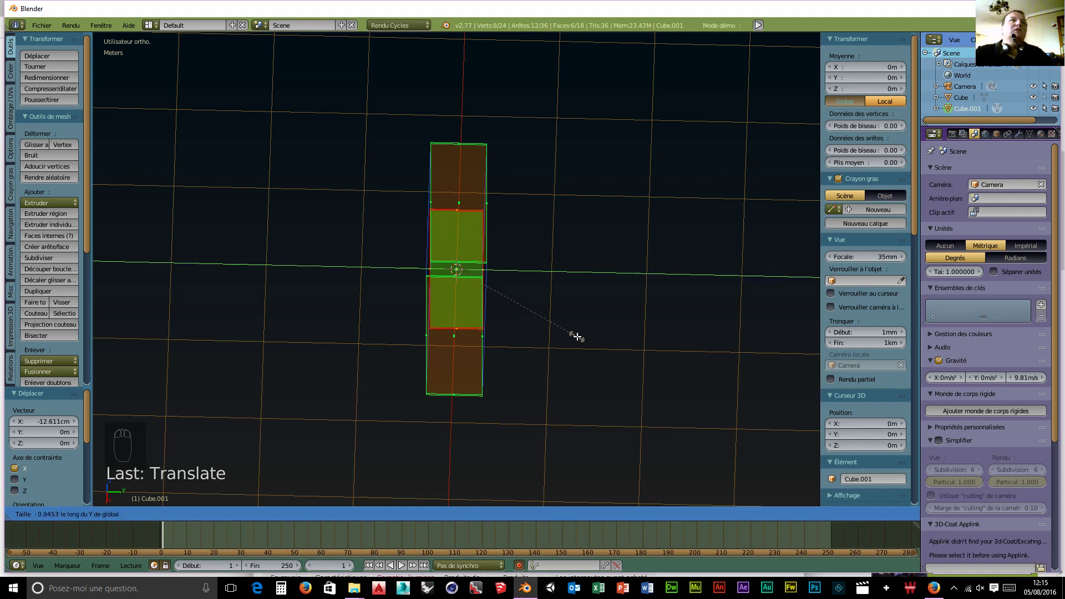
click(571, 335)
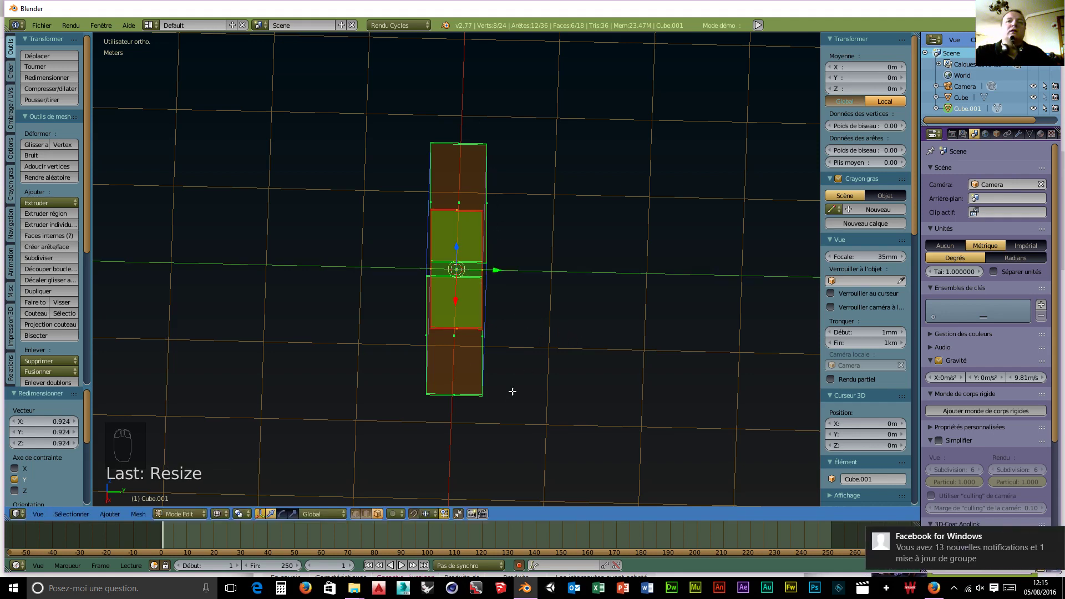
Set snapping to edges and move the middle panel about -2.25 cm along Y to align its edge with the side panels
scroll(509, 371, up, 5)
mouse_move(603, 352)
middle_down()
mouse_move(615, 374)
mouse_move(605, 373)
middle_up()
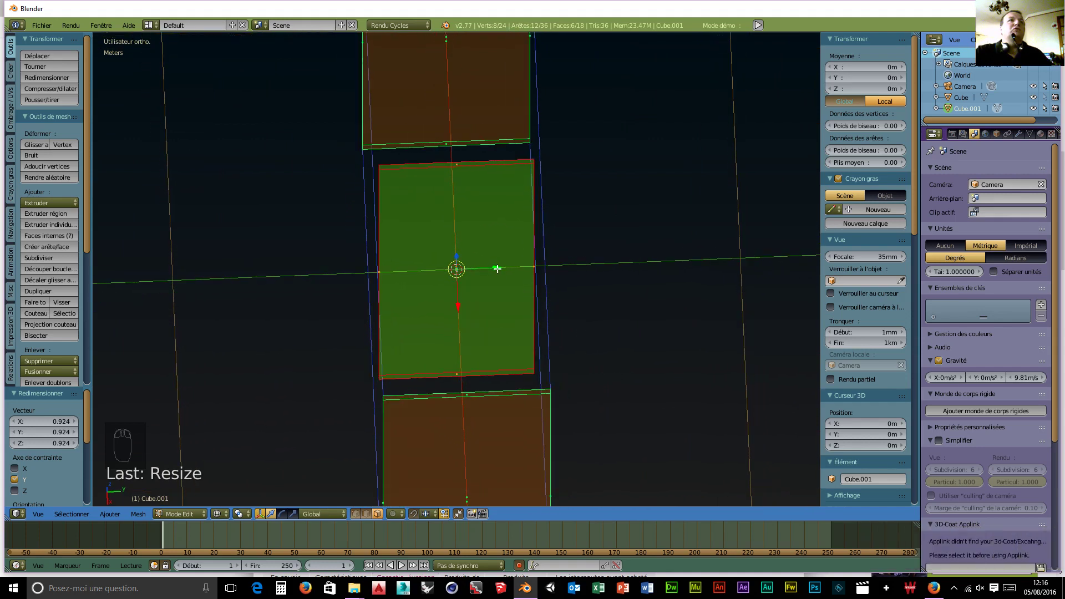
drag(497, 269, 476, 282)
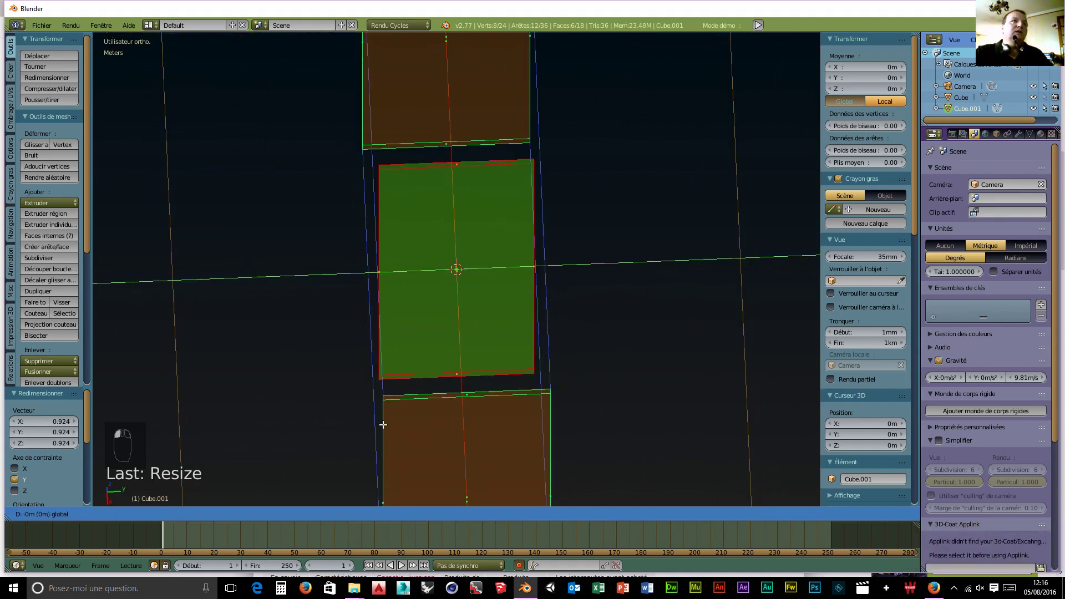
mouse_move(383, 425)
mouse_down()
mouse_move(497, 271)
mouse_move(488, 266)
mouse_move(390, 408)
mouse_move(381, 439)
mouse_move(392, 436)
mouse_up()
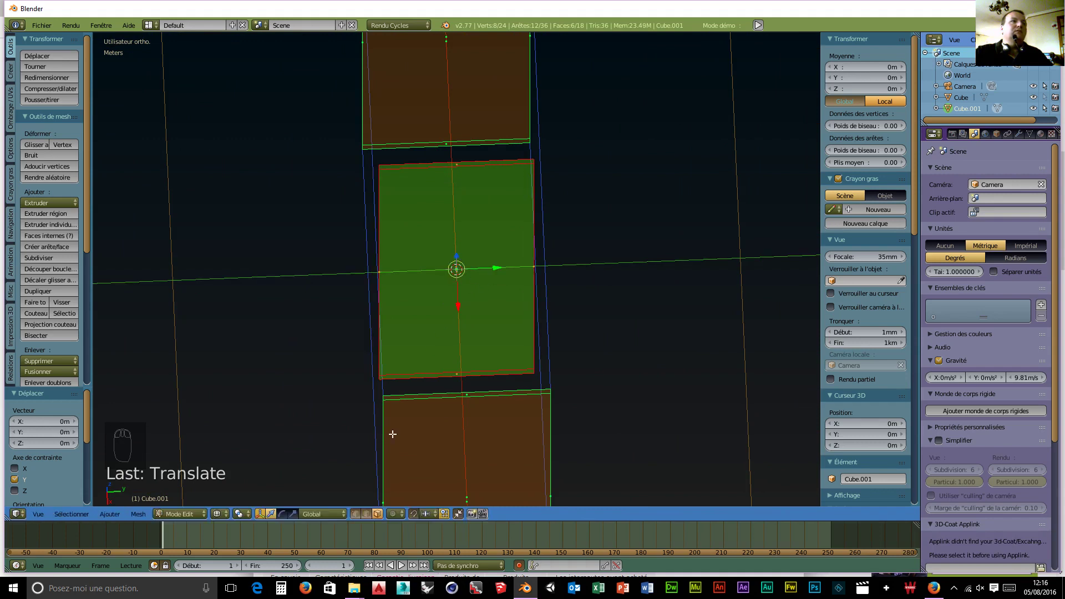
click(436, 515)
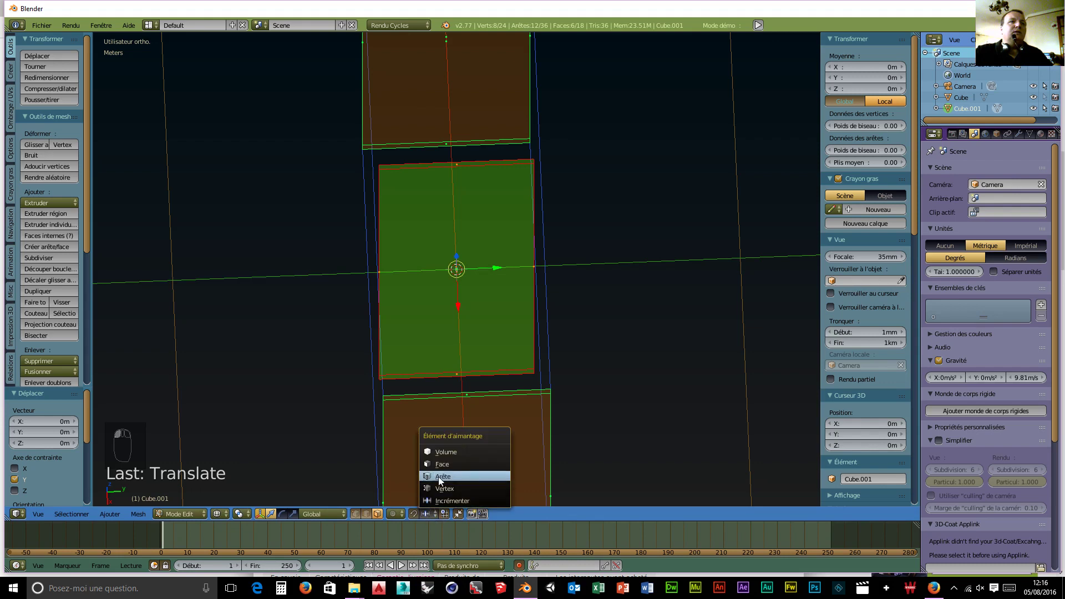
click(441, 477)
drag(497, 267, 392, 433)
middle_drag(626, 383, 615, 361)
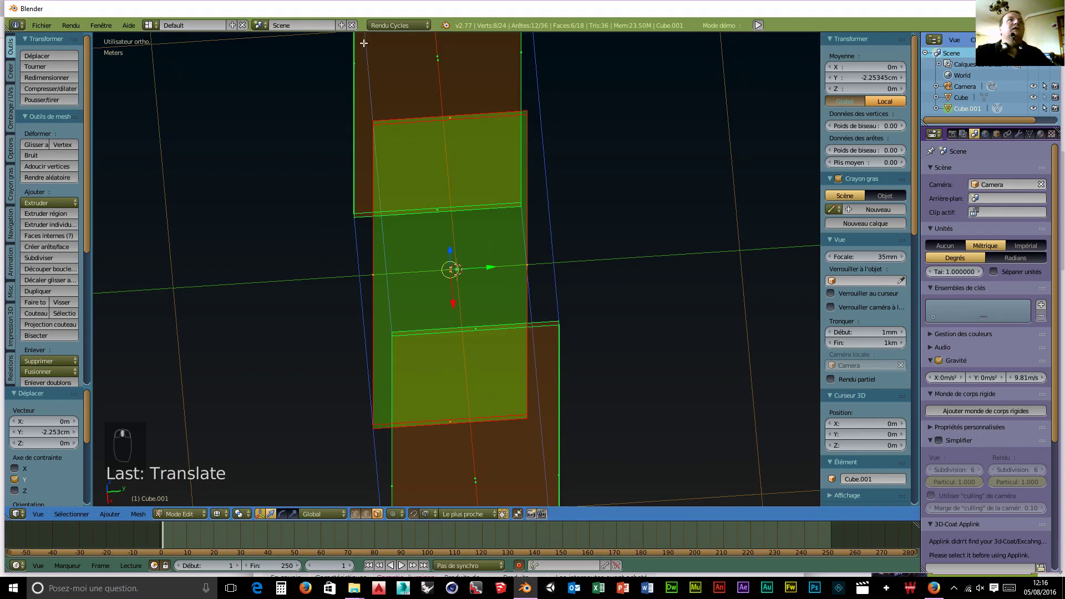
Switch to Object Mode and inspect the three panels within the reference box
middle_drag(361, 152, 551, 131)
scroll(588, 164, down, 3)
middle_drag(588, 164, 614, 261)
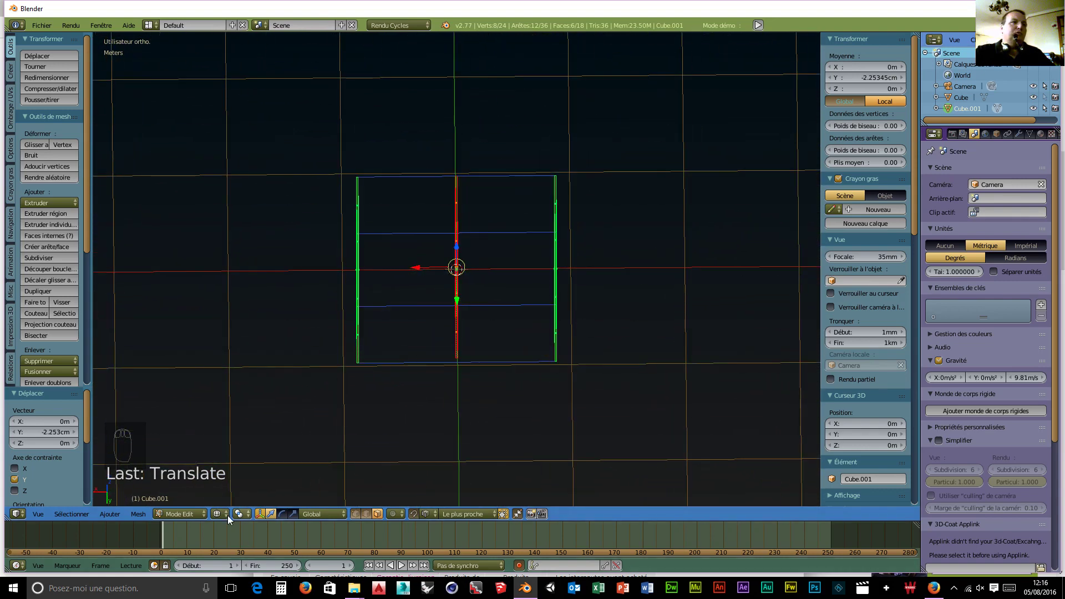
click(170, 514)
click(188, 501)
middle_drag(460, 427, 438, 288)
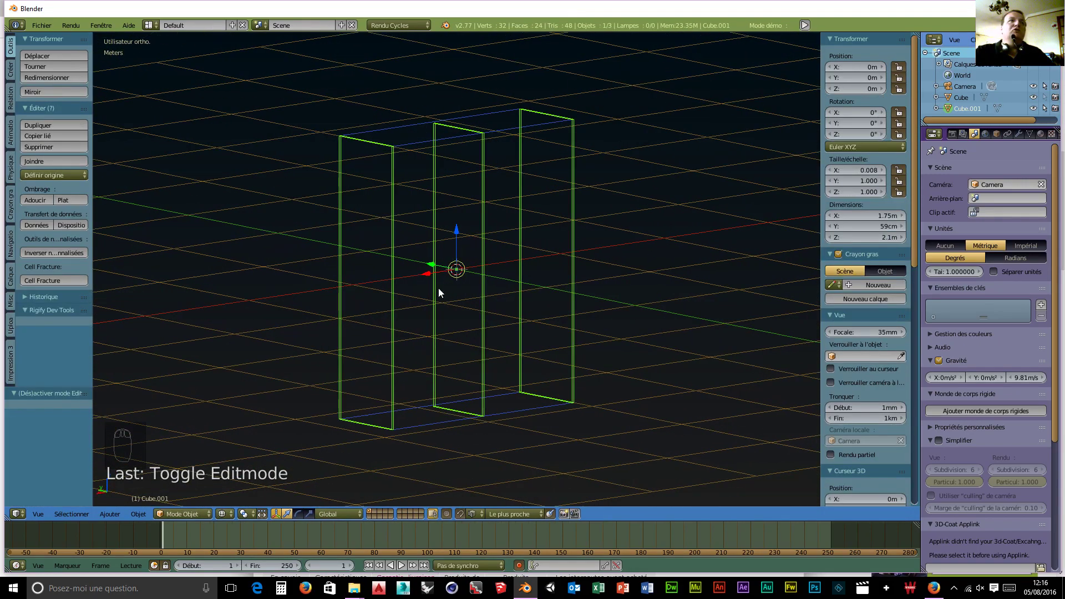
middle_drag(457, 253, 580, 312)
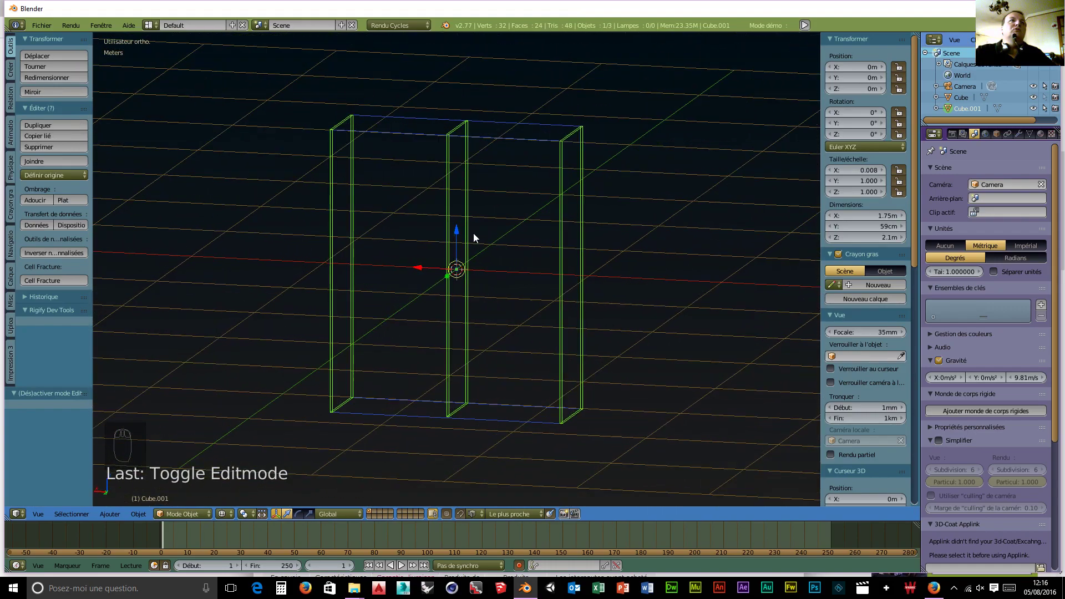
Try moving the panel object about 34.2 cm along Z and 17.3 cm along X, and undo both moves
drag(458, 234, 457, 188)
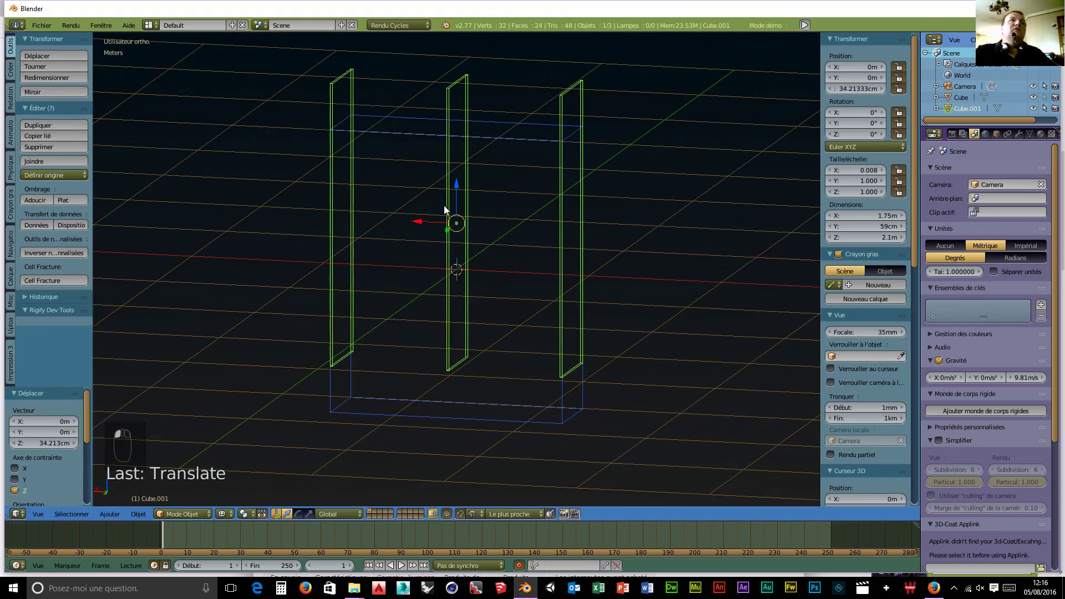
drag(420, 221, 398, 226)
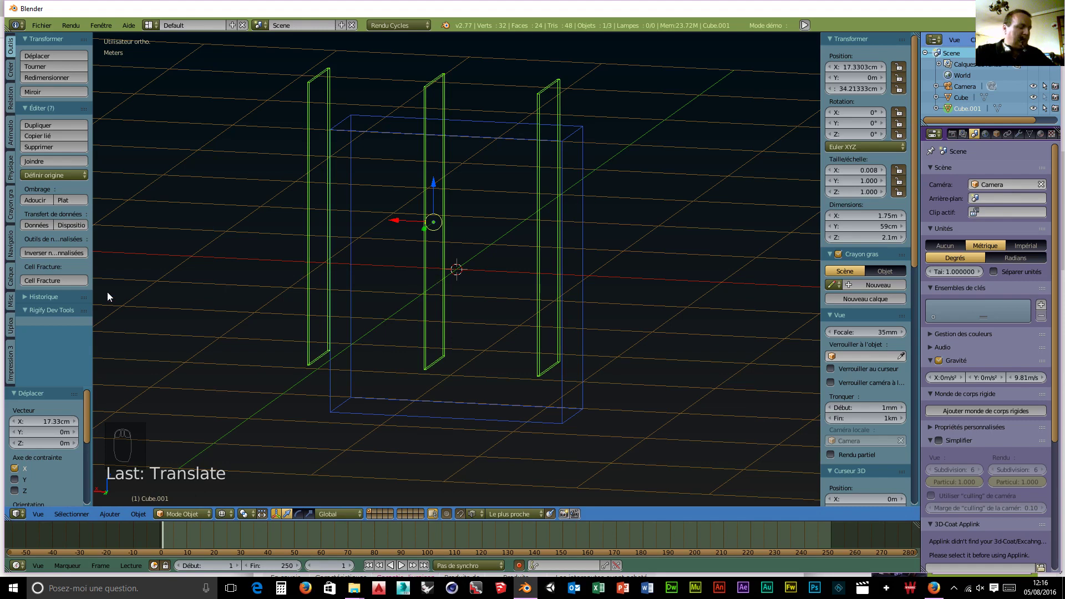
key(ctrl+z)
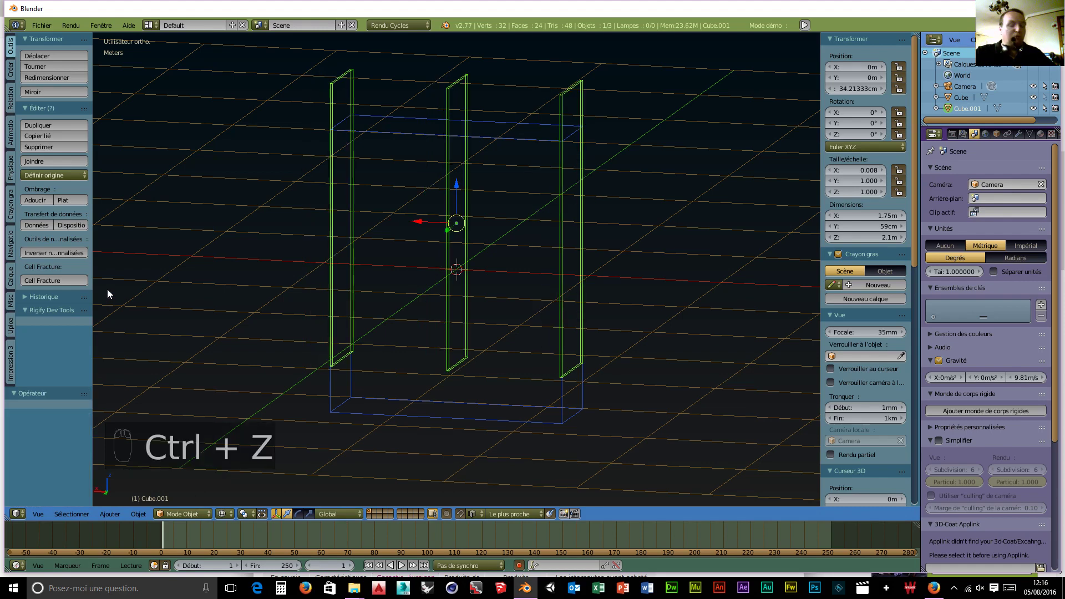
key(ctrl+z)
Add a mesh cube at the origin and set its Z dimension to 16 mm for a horizontal panel
middle_drag(205, 372, 430, 420)
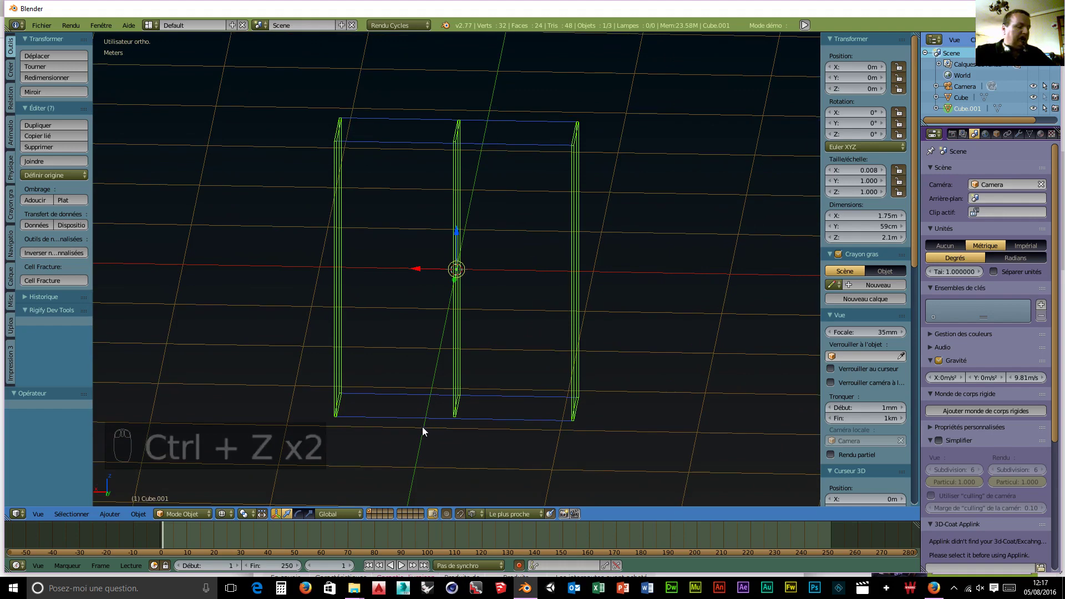
key(shift+a)
mouse_move(422, 425)
mouse_move(398, 389)
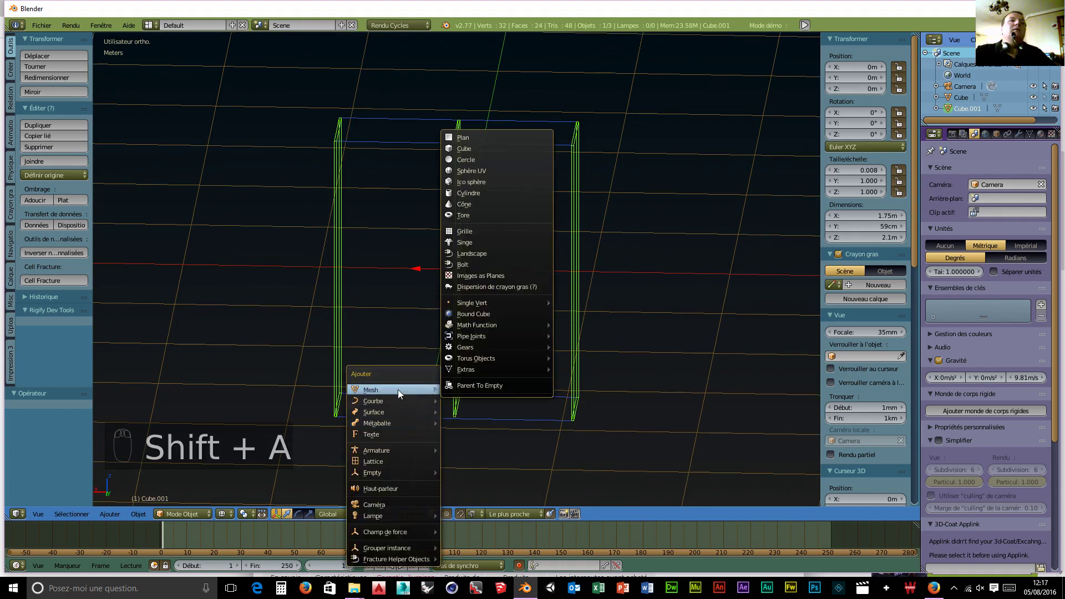
click(477, 146)
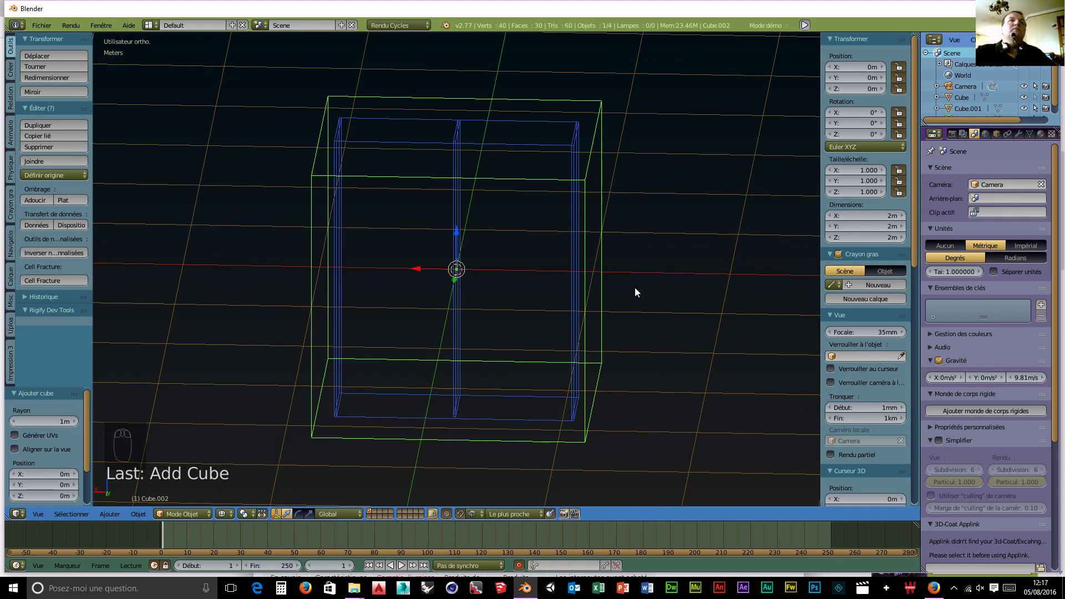
click(856, 238)
text(16)
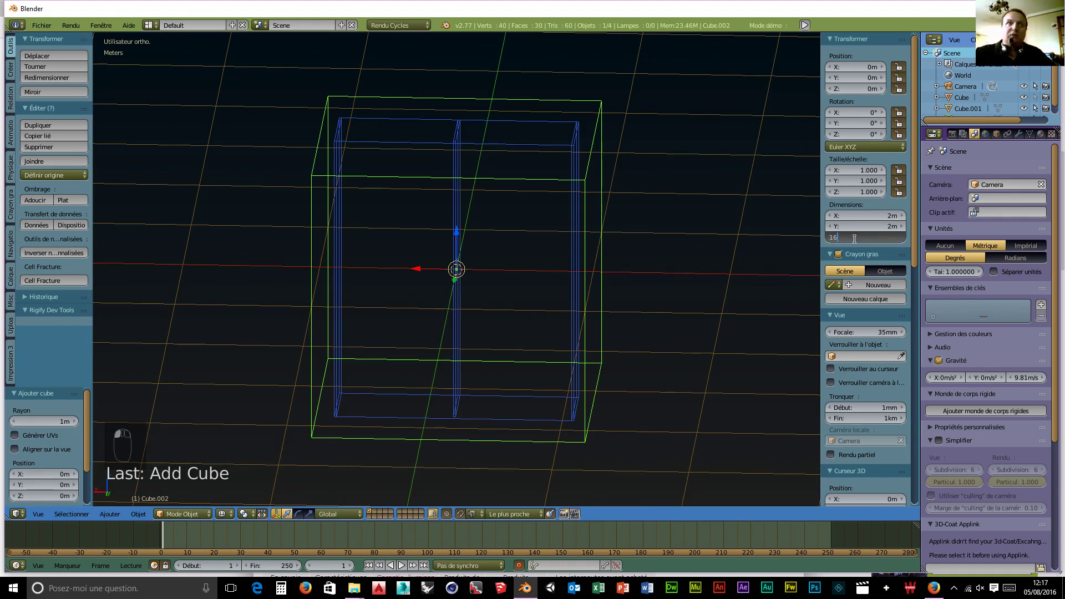
text(m)
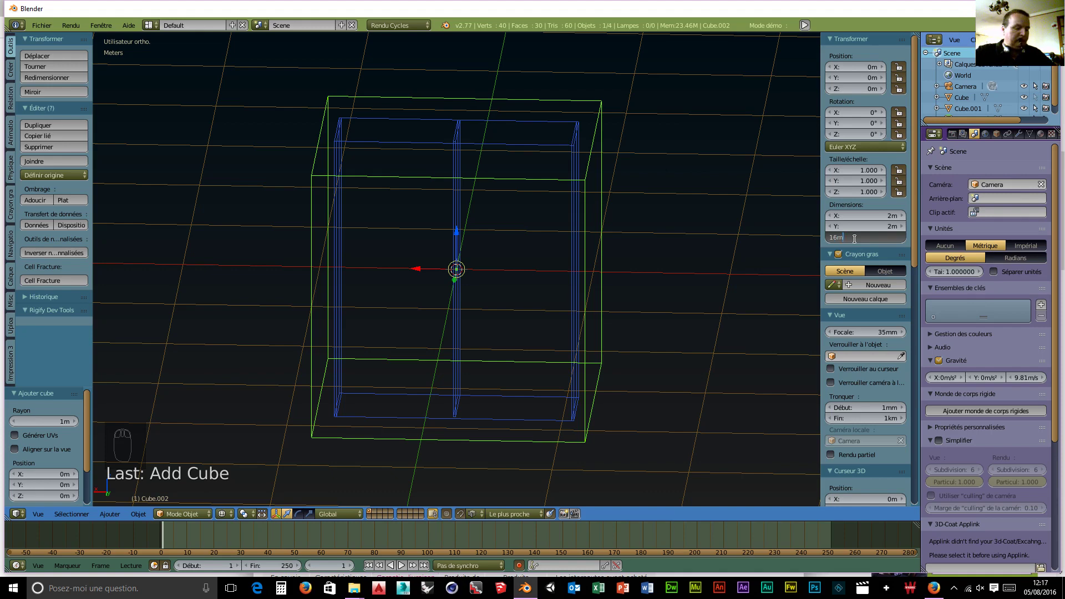
text(m)
key(Return)
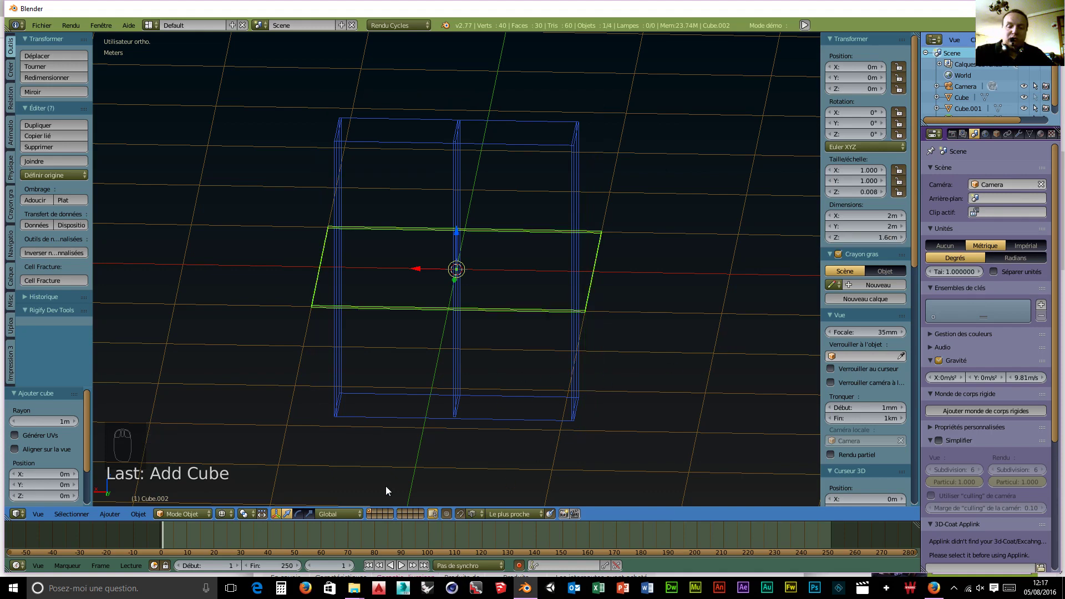
In top view and Edit Mode, move the horizontal panel's two X end faces to 87.5 cm and -87.5 cm, aligned with the reference box
key(KP_7)
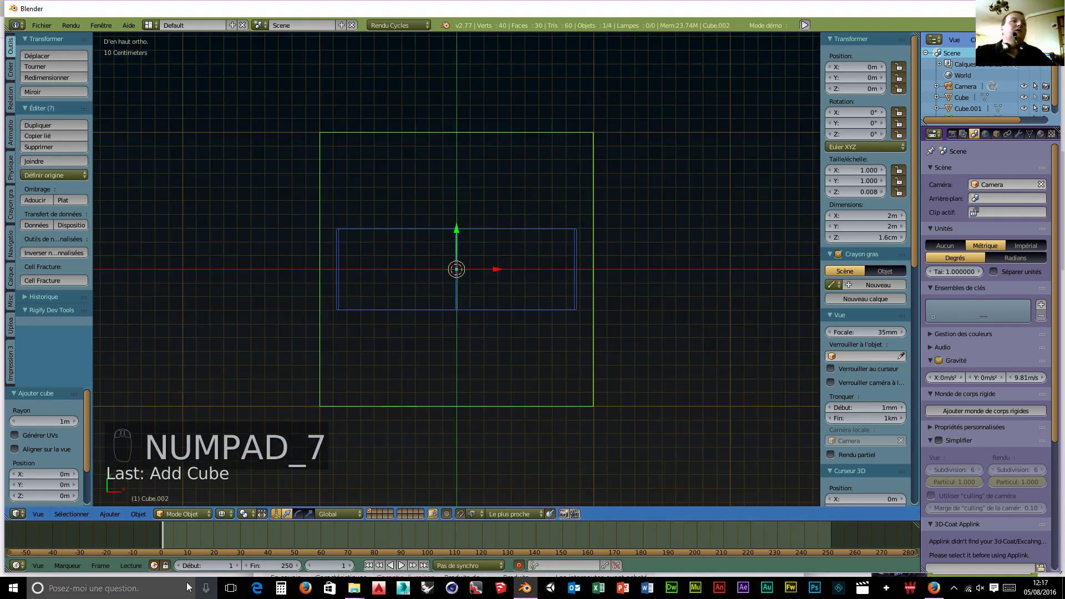
click(181, 514)
click(188, 488)
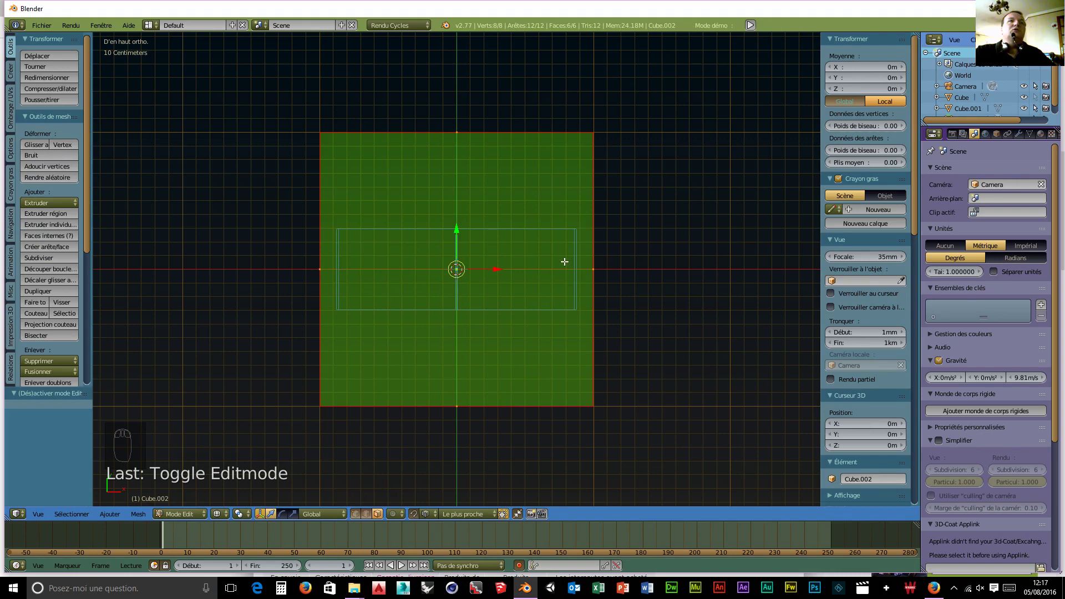
right_click(596, 268)
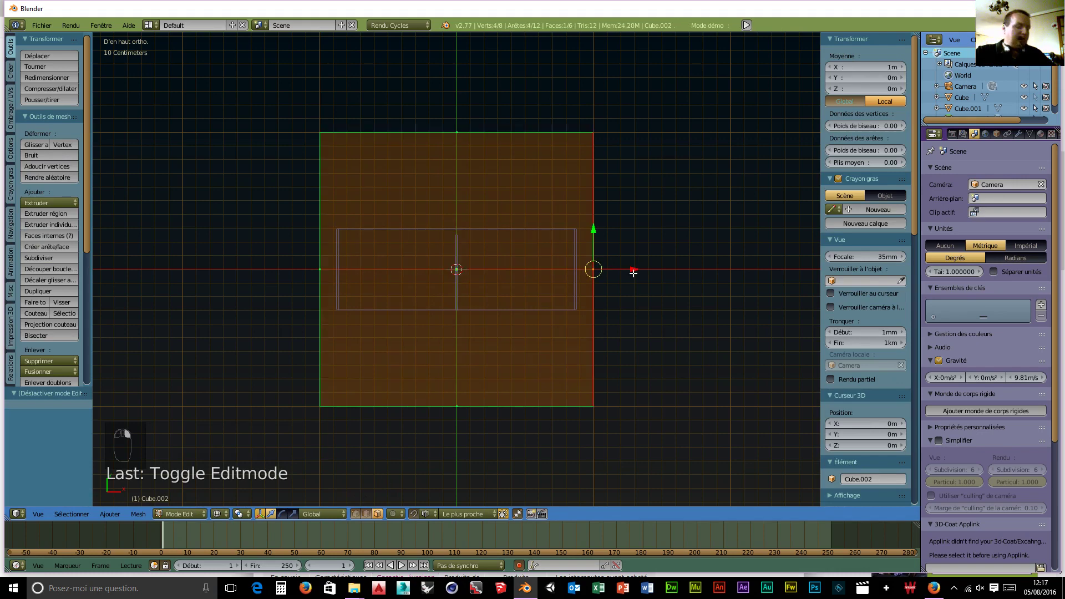
drag(633, 271, 577, 269)
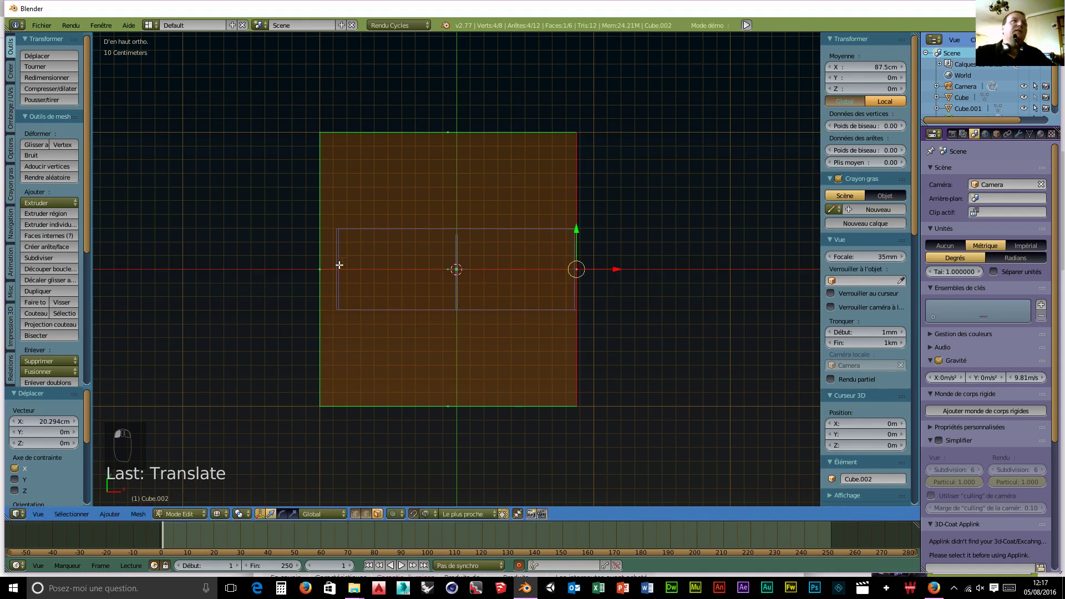
right_click(321, 269)
drag(359, 271, 337, 269)
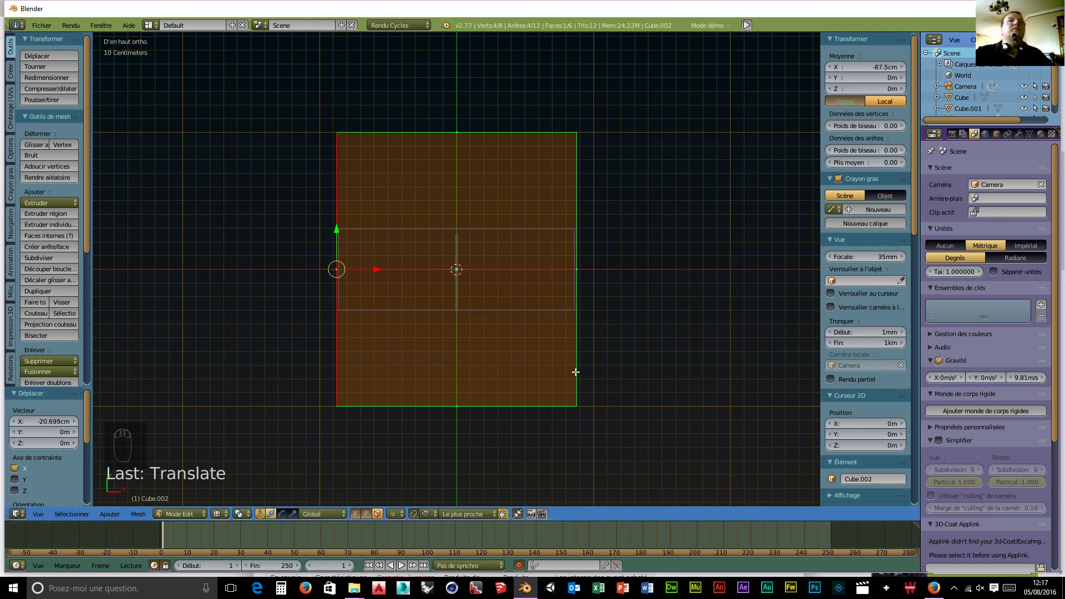
Move the panel's two Y faces to 29.5 cm and -29.5 cm to match the depth of the reference box
right_click(457, 133)
drag(456, 98, 458, 229)
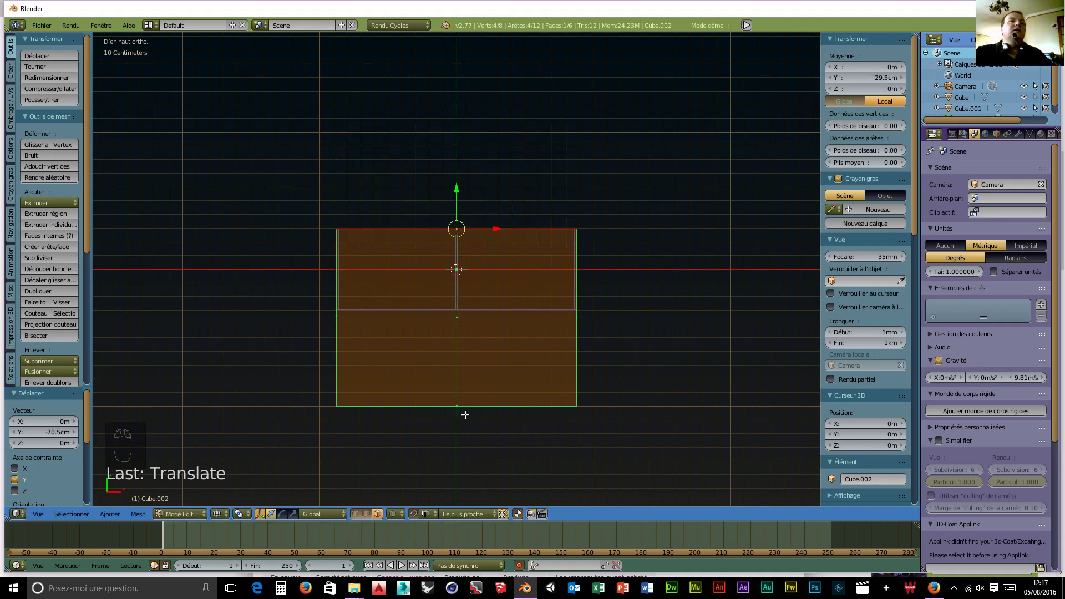
right_click(458, 406)
drag(457, 368, 457, 309)
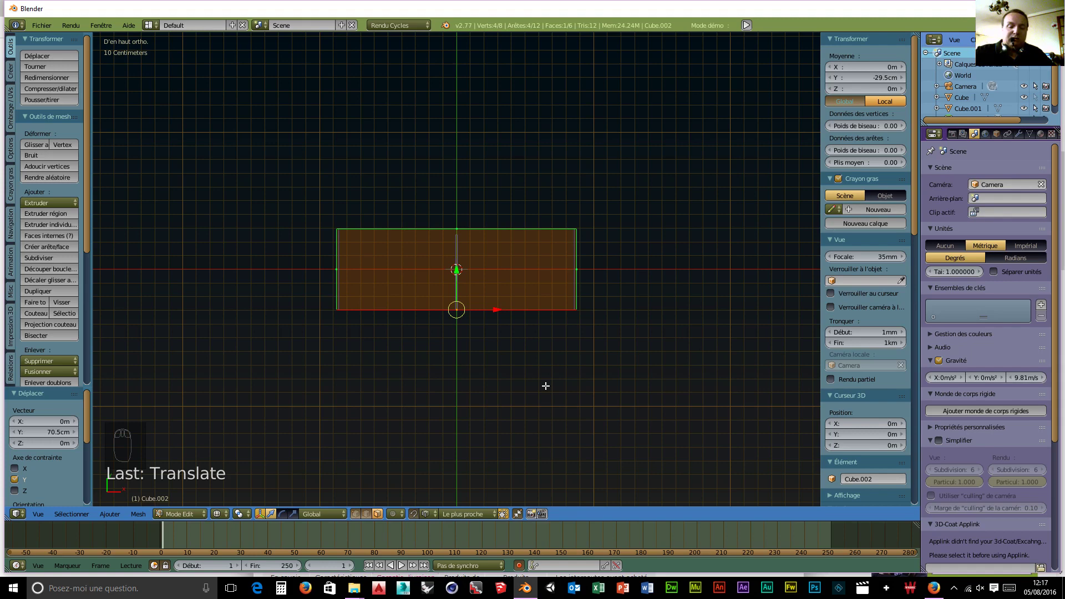
key(KP_1)
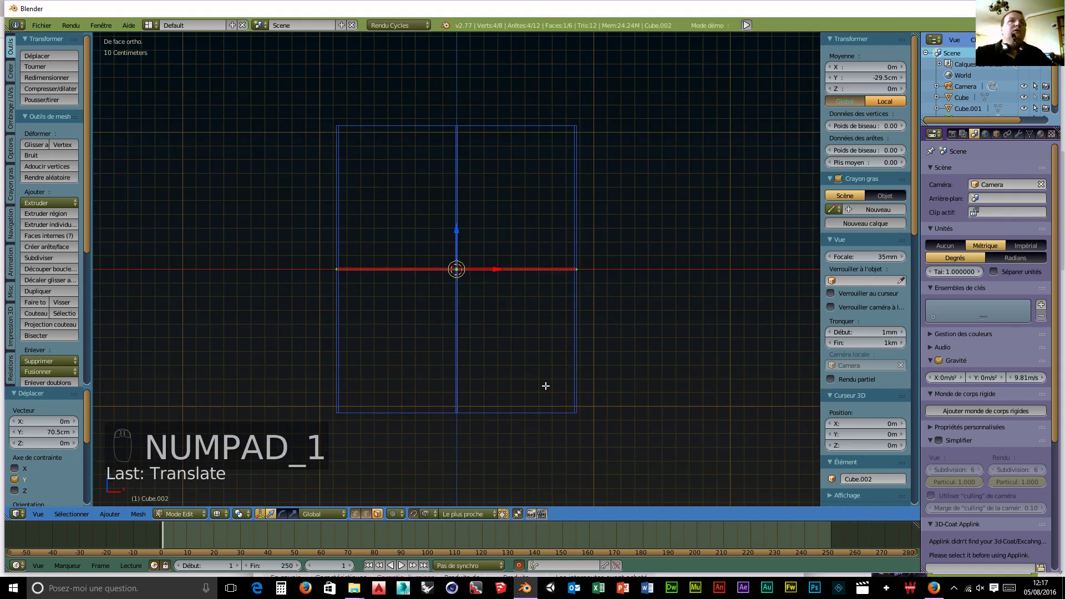
key(e)
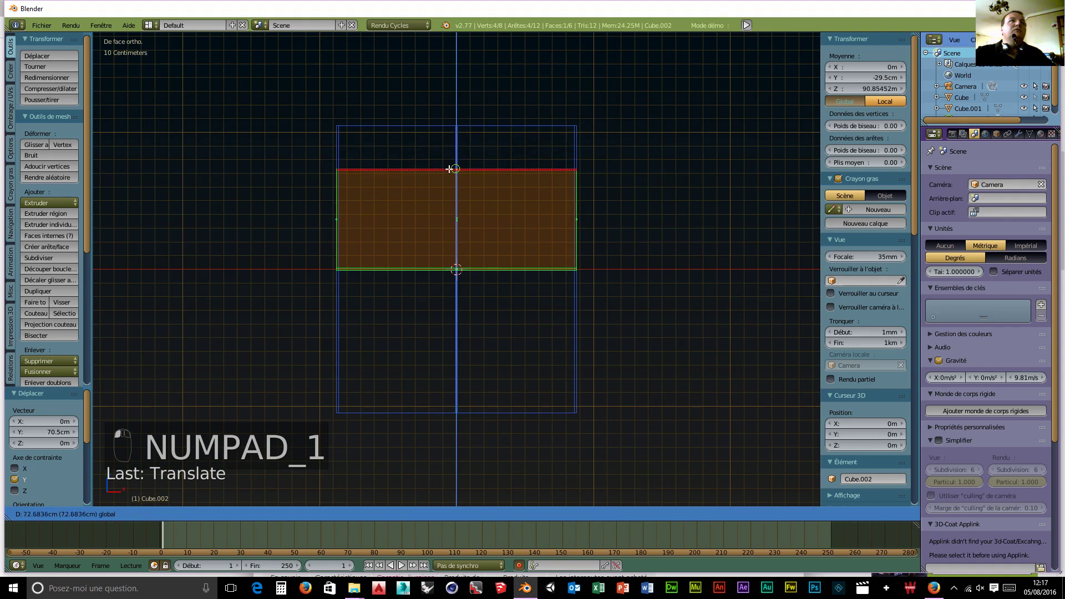
click(450, 192)
key(ctrl+z)
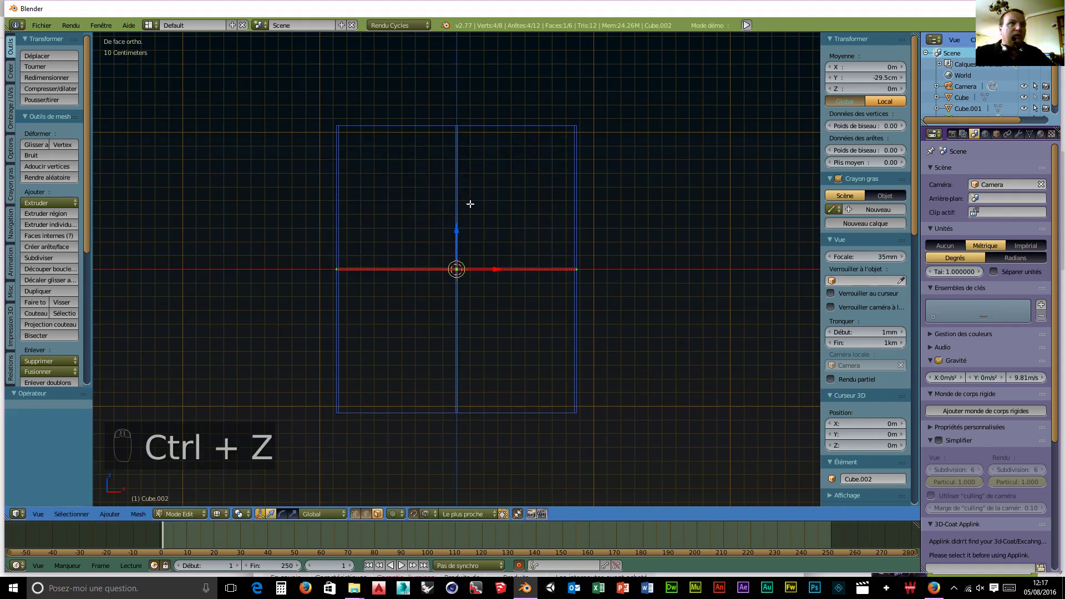
Select the whole panel mesh and move it 1.042 m up along Z to the top of the reference box
key(a)
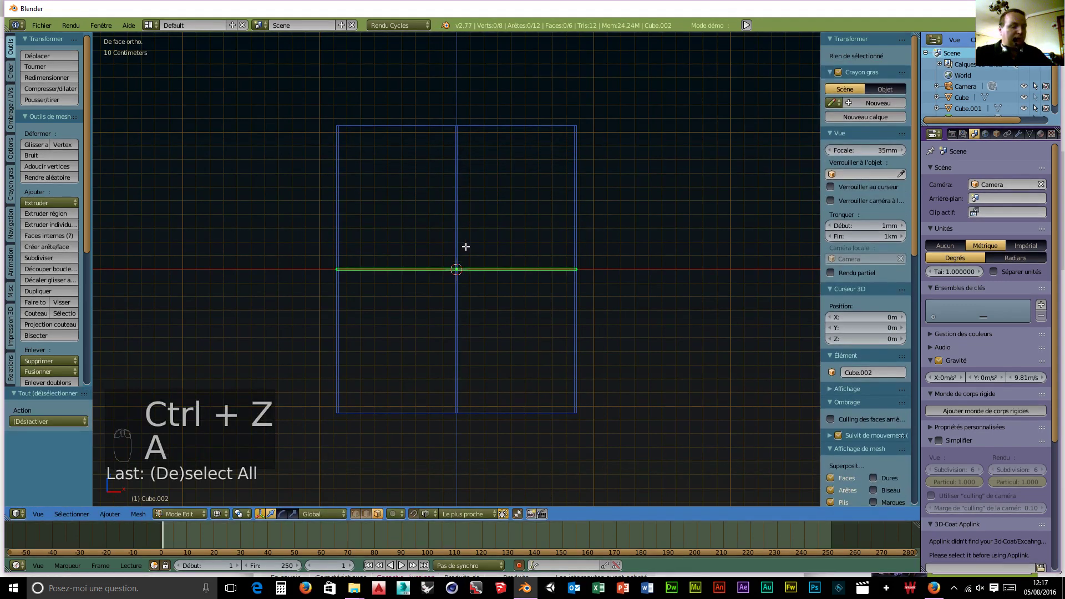
key(a)
key(g)
key(z)
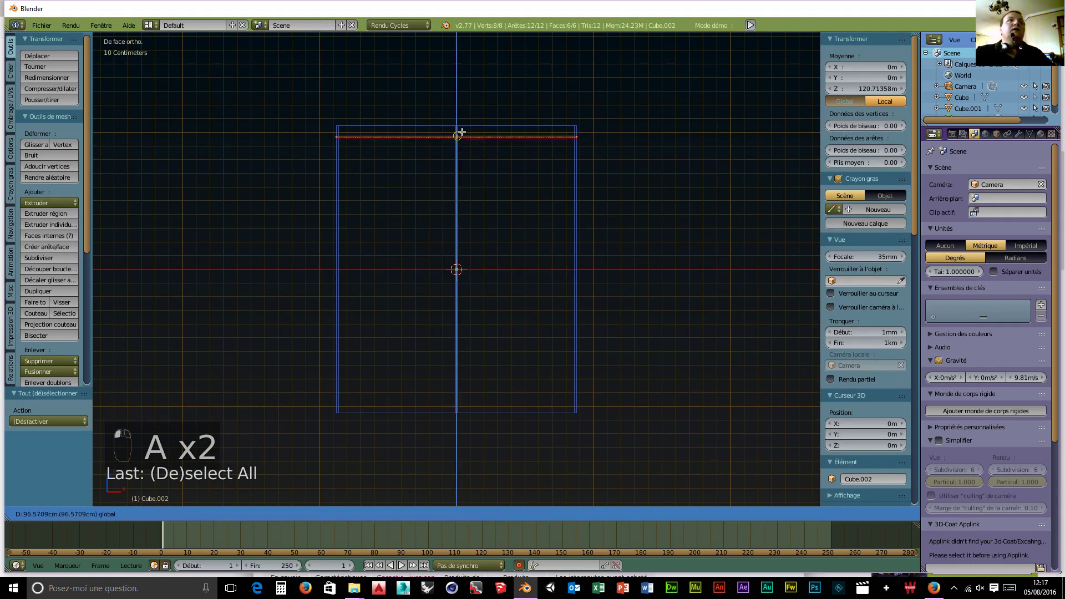
click(461, 125)
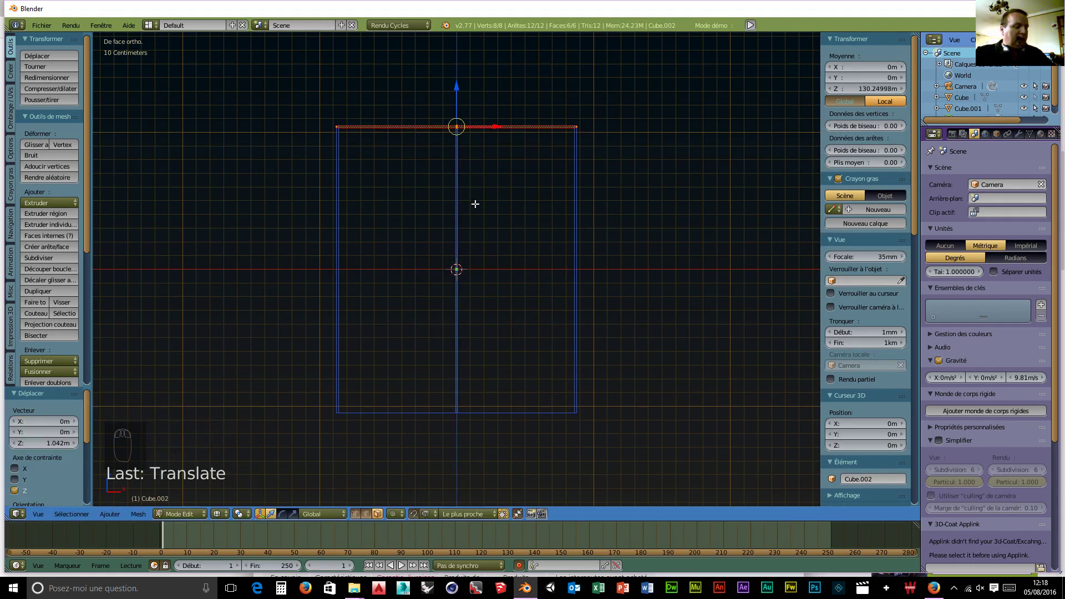
Duplicate the top panel mesh -2.084 m along Z as the bottom panel and return to Object Mode
key(shift+d)
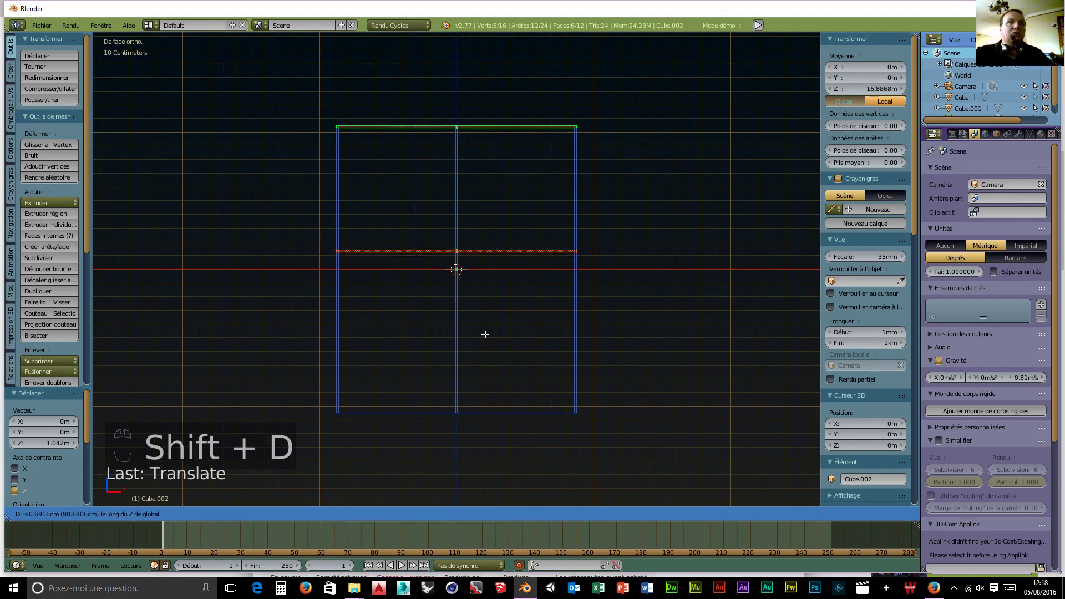
click(478, 413)
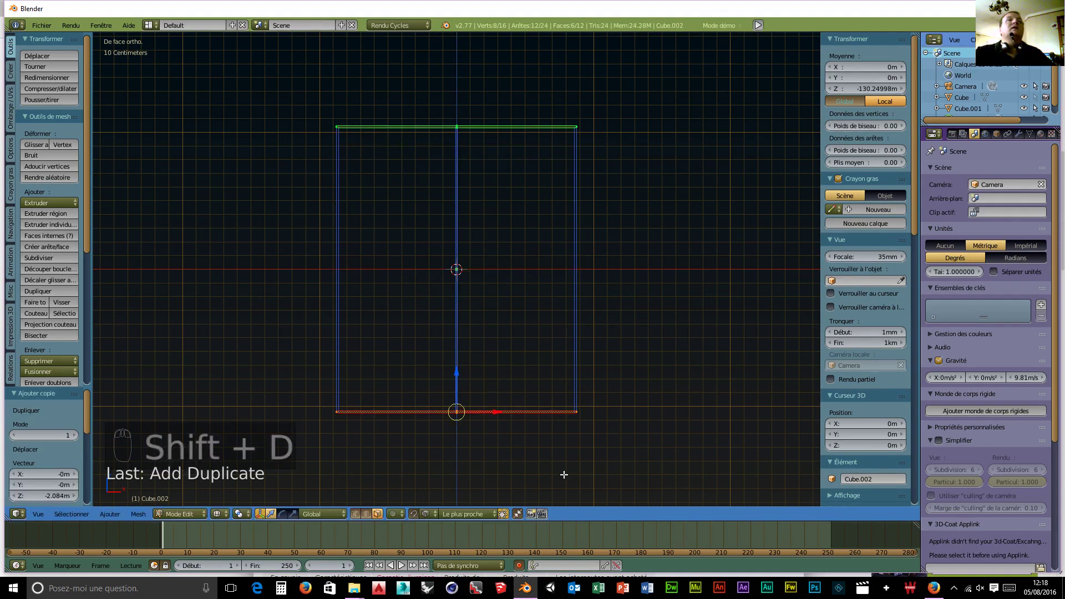
middle_drag(563, 476, 450, 361)
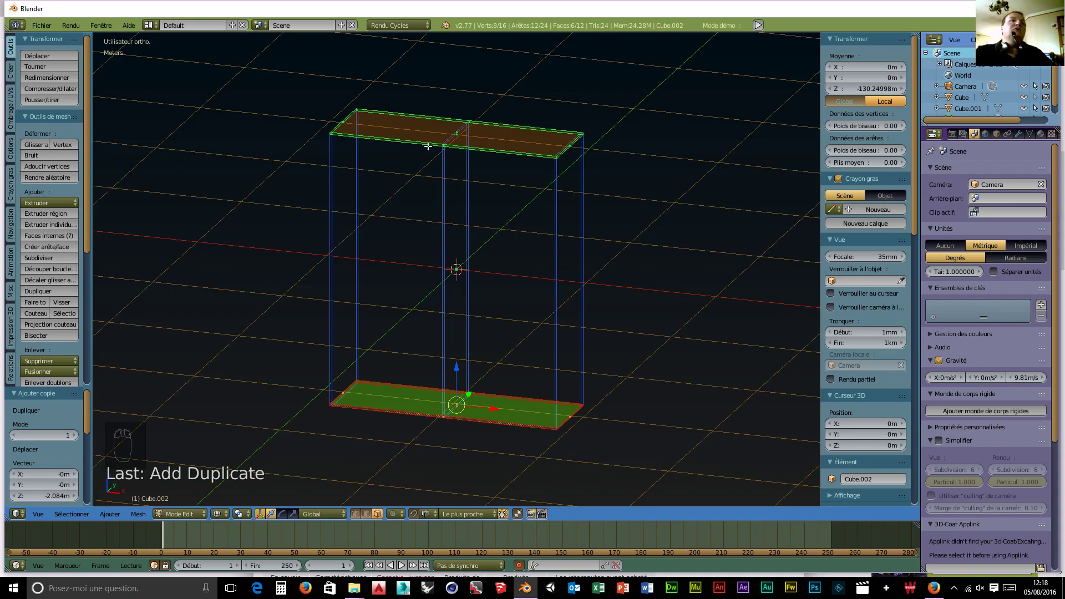
middle_drag(628, 373, 687, 361)
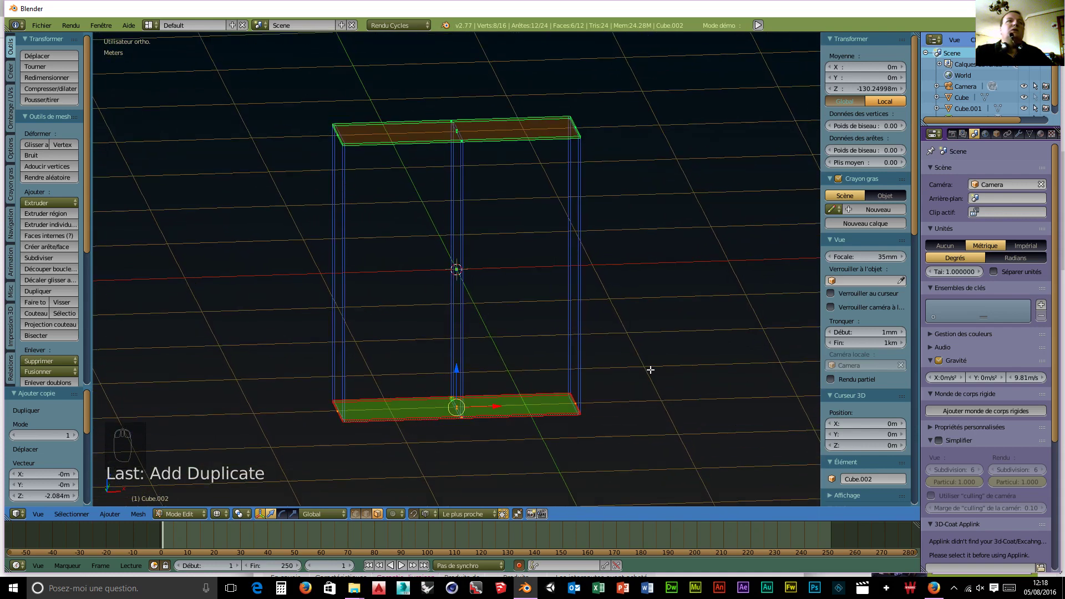
click(183, 514)
click(178, 500)
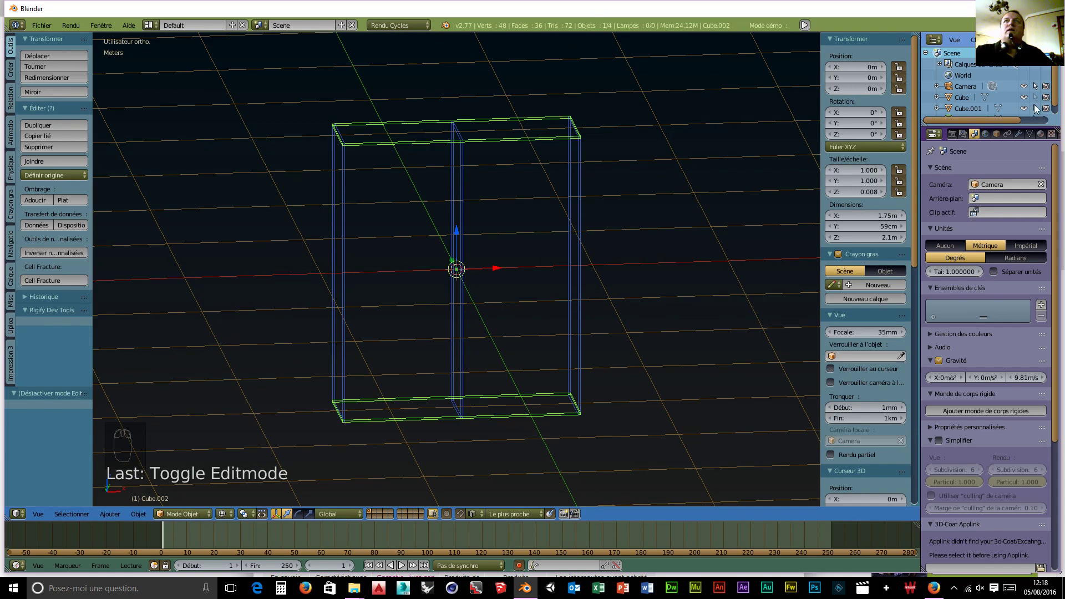
Duplicate the reference box in place and set the copy's Y dimension to 16 mm for the back panel
right_click(577, 253)
right_click(577, 253)
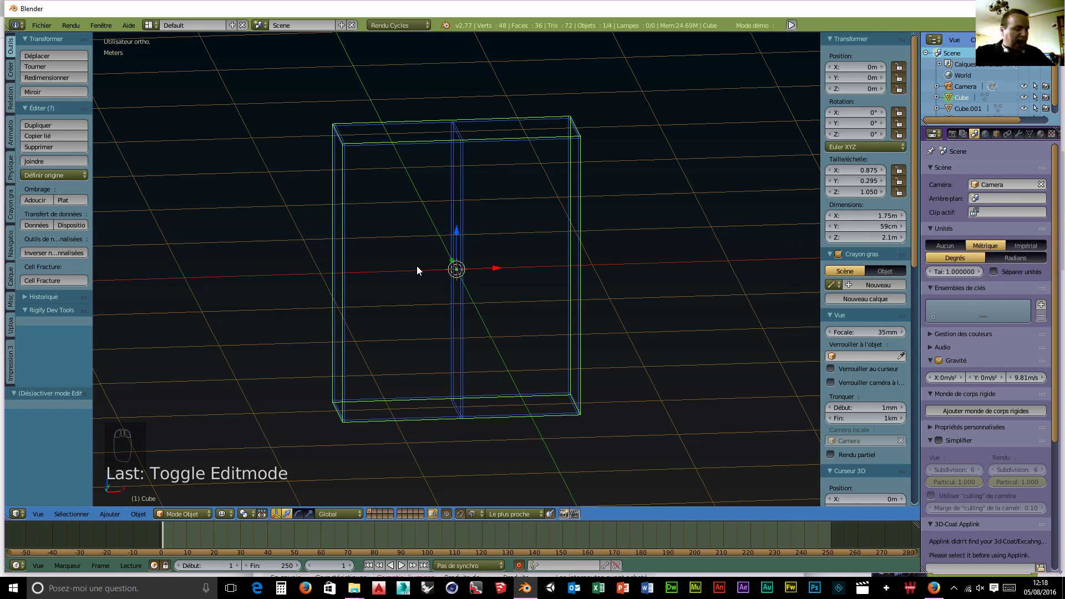
key(shift+d)
right_click(508, 262)
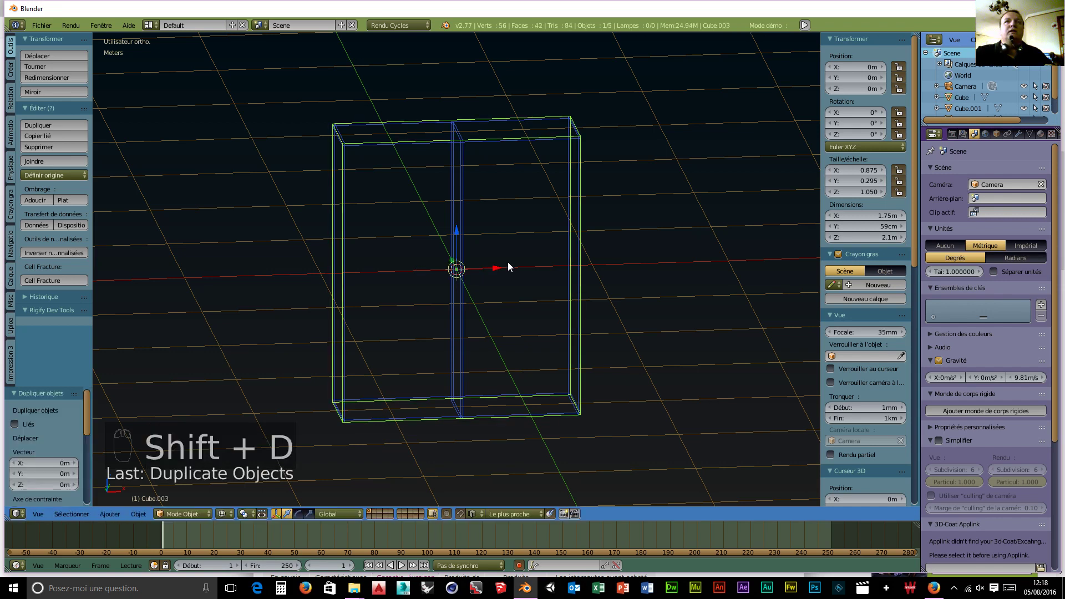
click(873, 226)
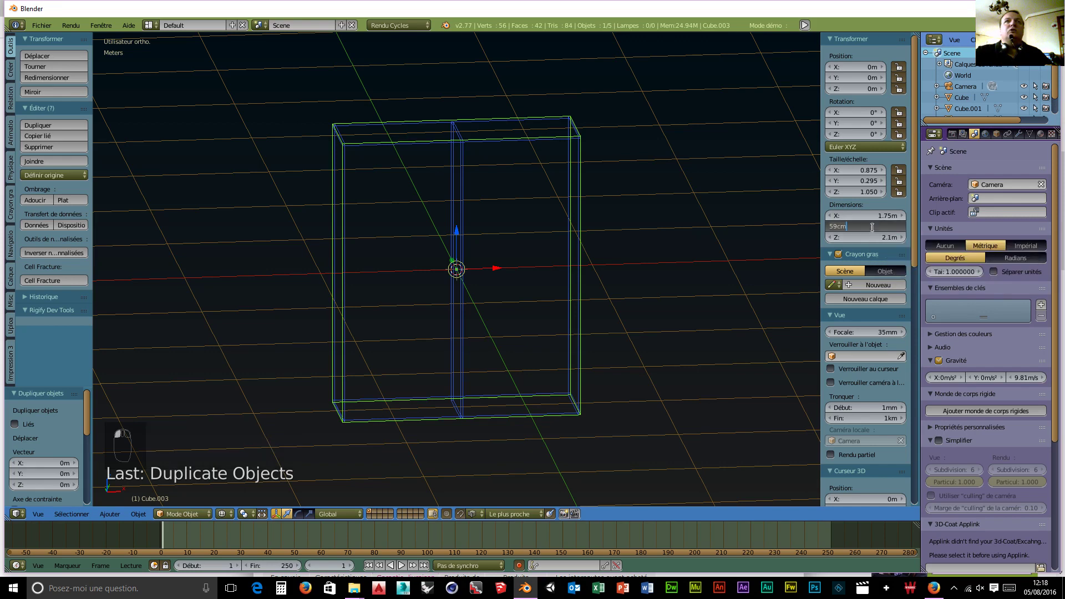
text(16)
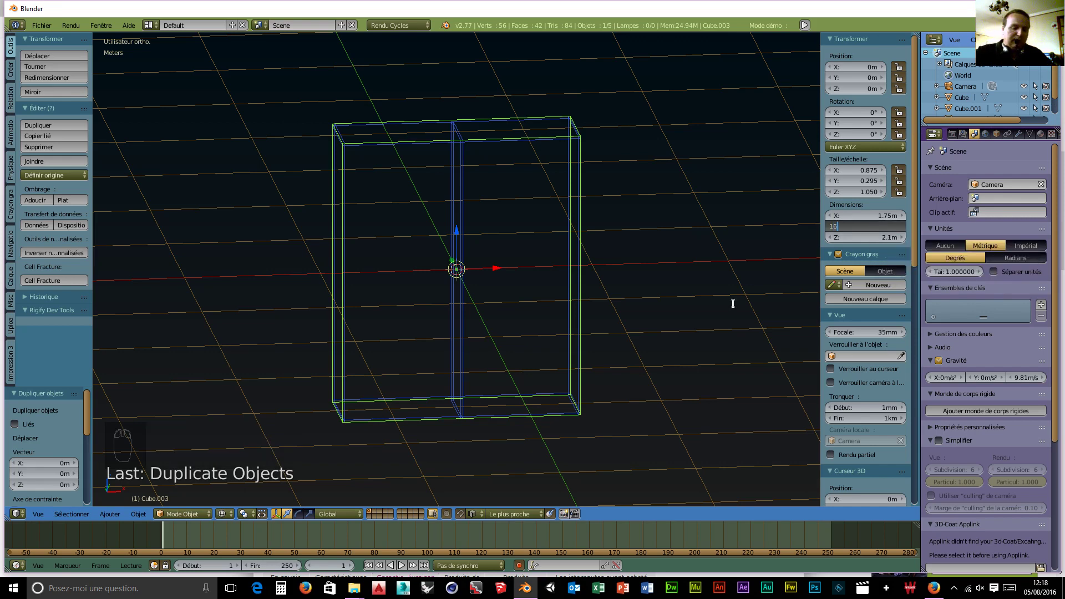
text(mm)
key(Return)
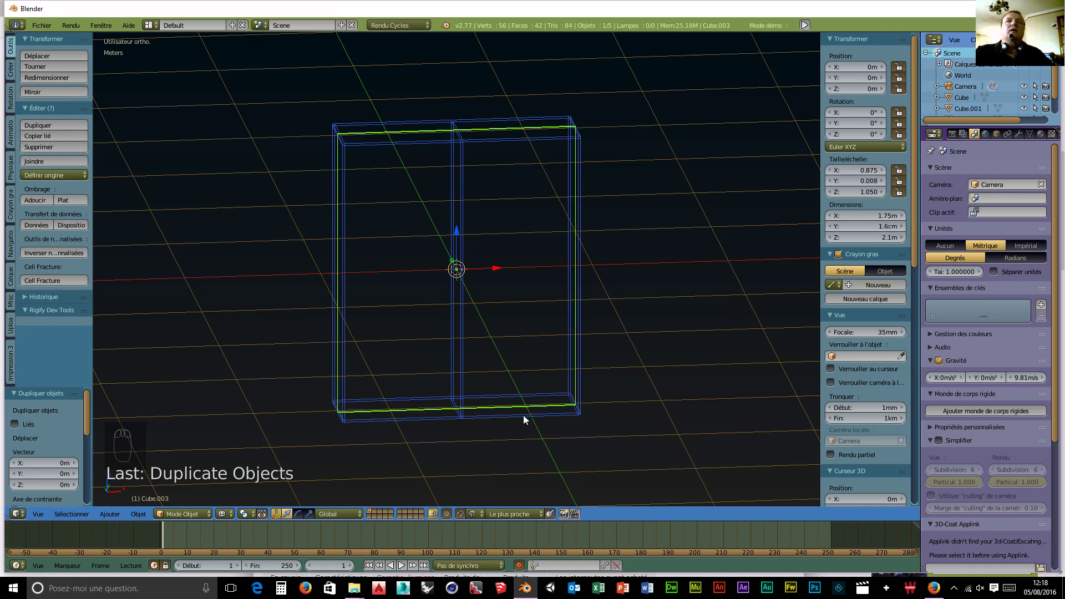
Select the 16 mm back panel and move it -28.7 cm along Y to the rear edge of the wardrobe
right_click(580, 416)
right_click(580, 416)
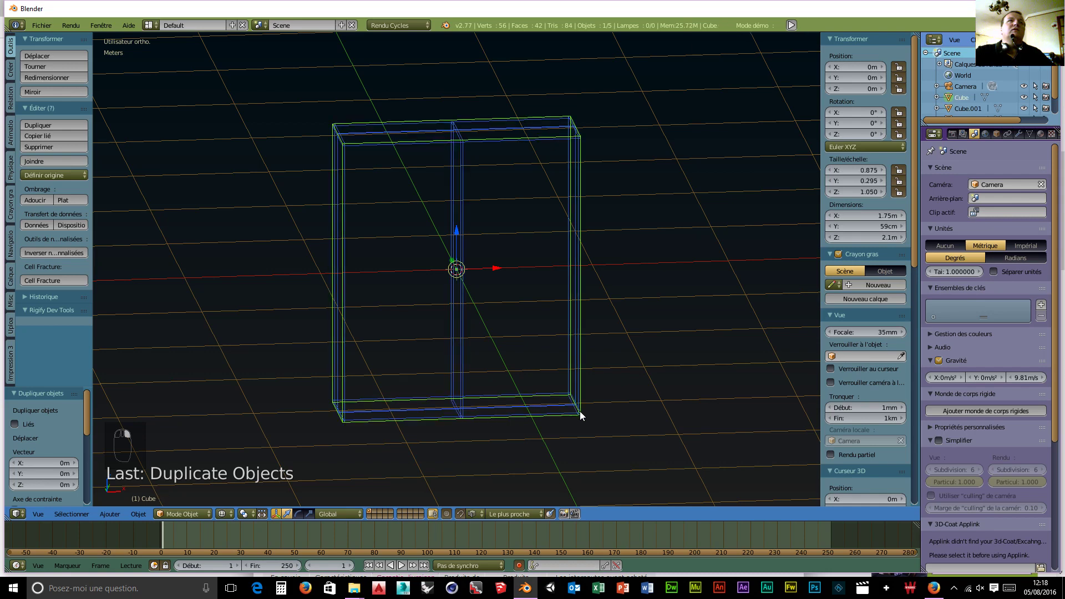
key(a)
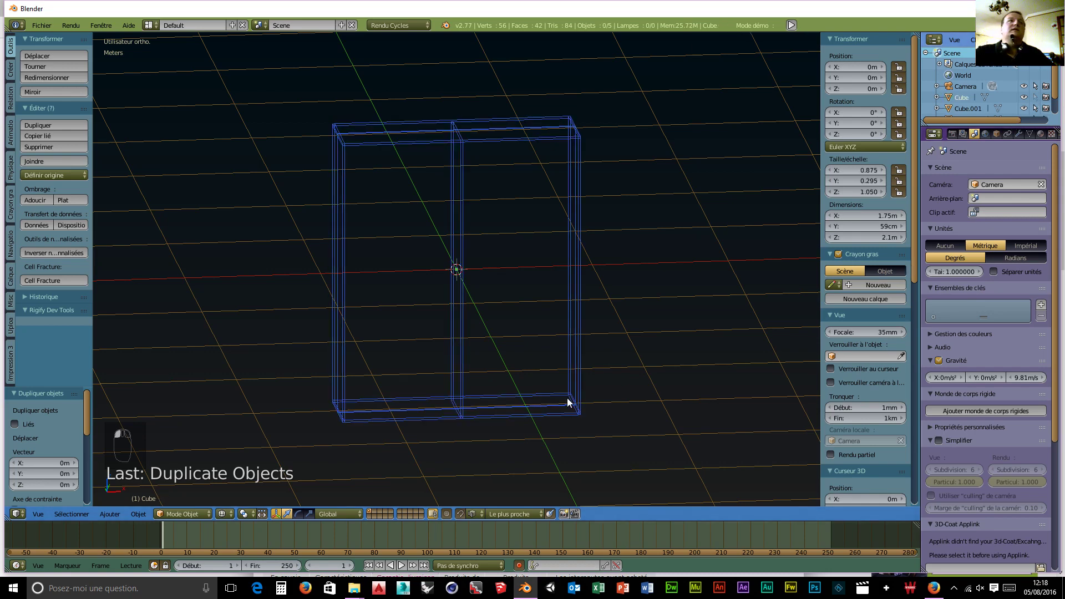
middle_drag(568, 404, 557, 373)
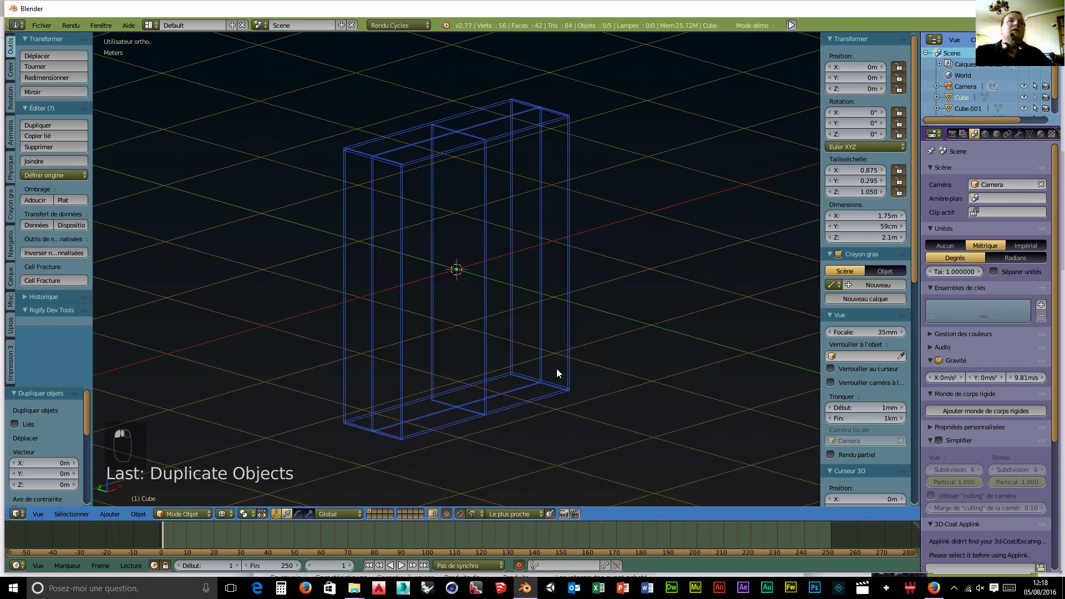
right_click(372, 354)
middle_drag(373, 352, 593, 447)
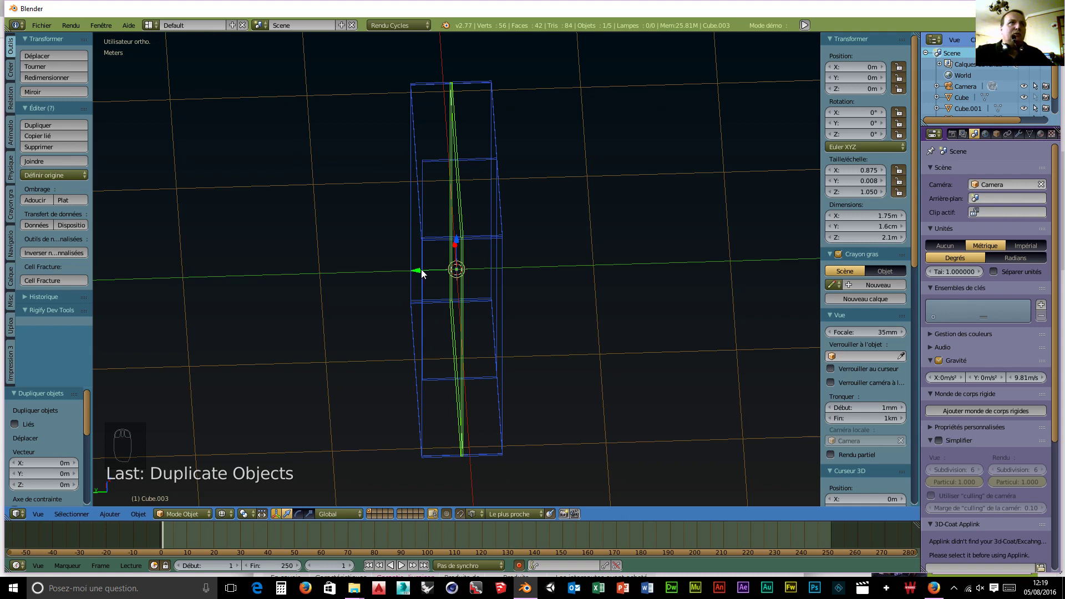
drag(417, 271, 502, 331)
middle_drag(608, 375, 303, 491)
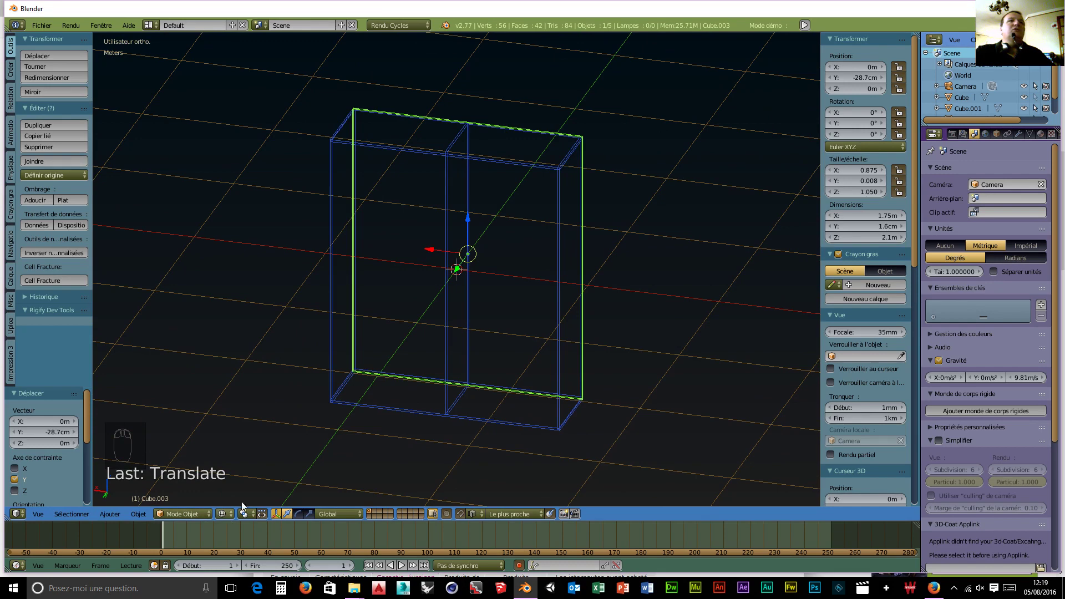
Hide the reference box and display the wardrobe in solid shading with a perspective view
click(1025, 97)
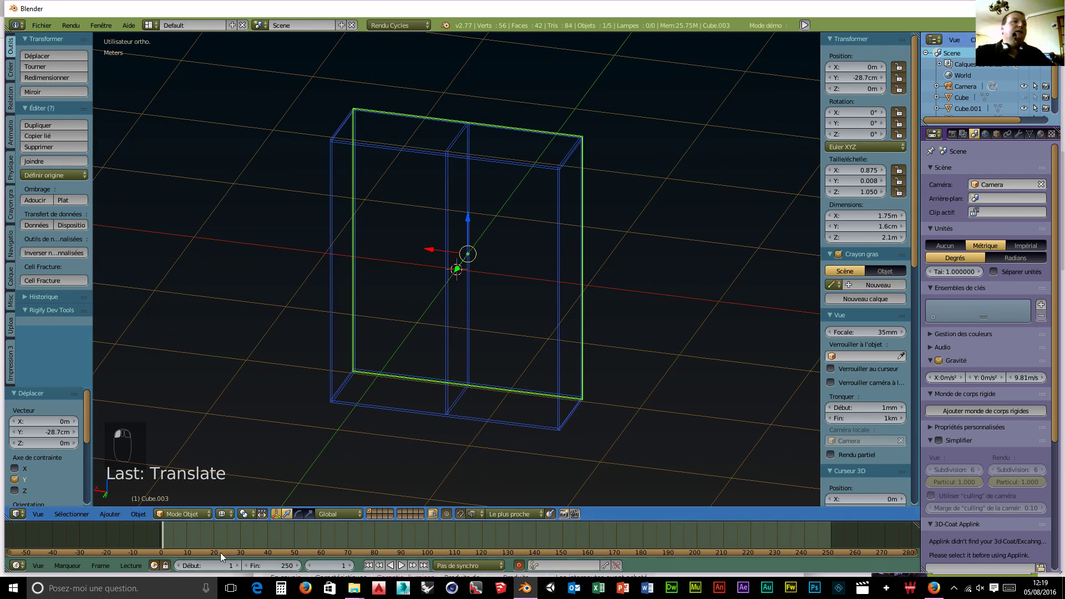
click(225, 514)
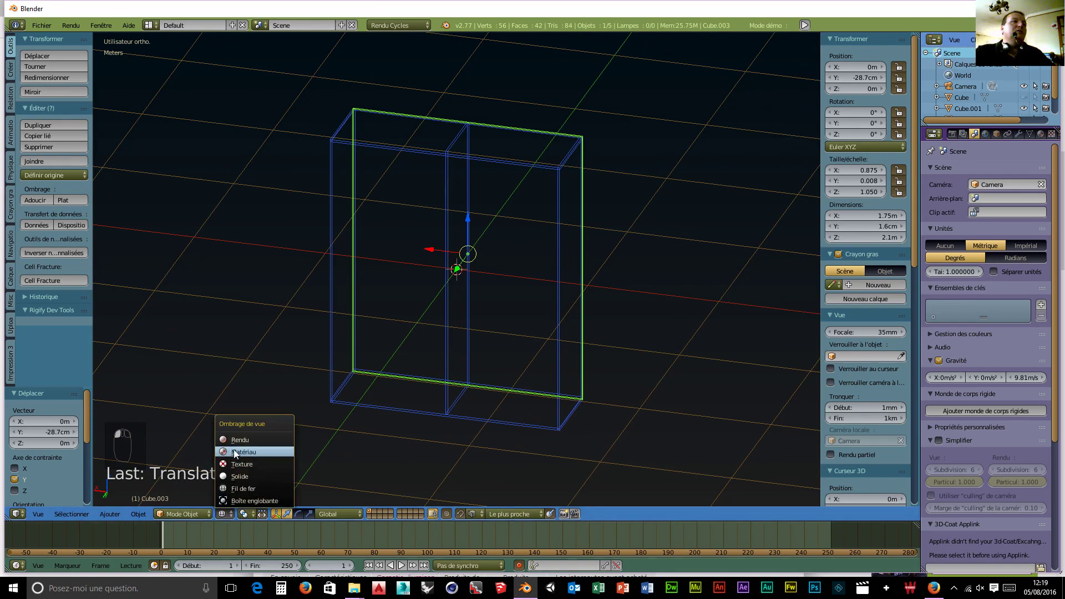
click(238, 477)
mouse_move(493, 426)
middle_down()
mouse_move(450, 388)
mouse_move(402, 393)
mouse_move(424, 435)
mouse_move(528, 430)
mouse_move(607, 403)
mouse_move(613, 382)
mouse_move(574, 354)
mouse_move(484, 337)
mouse_move(422, 352)
mouse_move(408, 429)
mouse_move(488, 448)
mouse_move(507, 417)
mouse_move(499, 428)
mouse_move(380, 408)
mouse_move(391, 451)
mouse_move(260, 445)
mouse_move(264, 489)
mouse_move(278, 38)
mouse_move(355, 35)
mouse_move(453, 462)
mouse_move(482, 422)
mouse_move(558, 413)
mouse_move(463, 430)
middle_up()
key(KP_5)
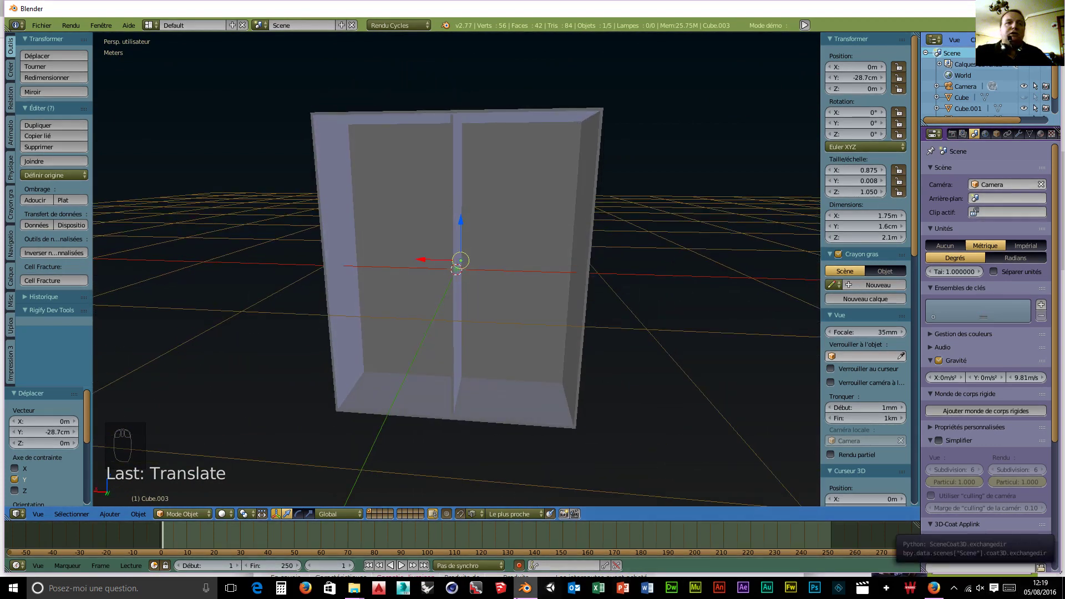
Switch to the File Explorer window showing the Desktop videos folder and open the Data (D:) drive
mouse_move(352, 591)
mouse_move(354, 569)
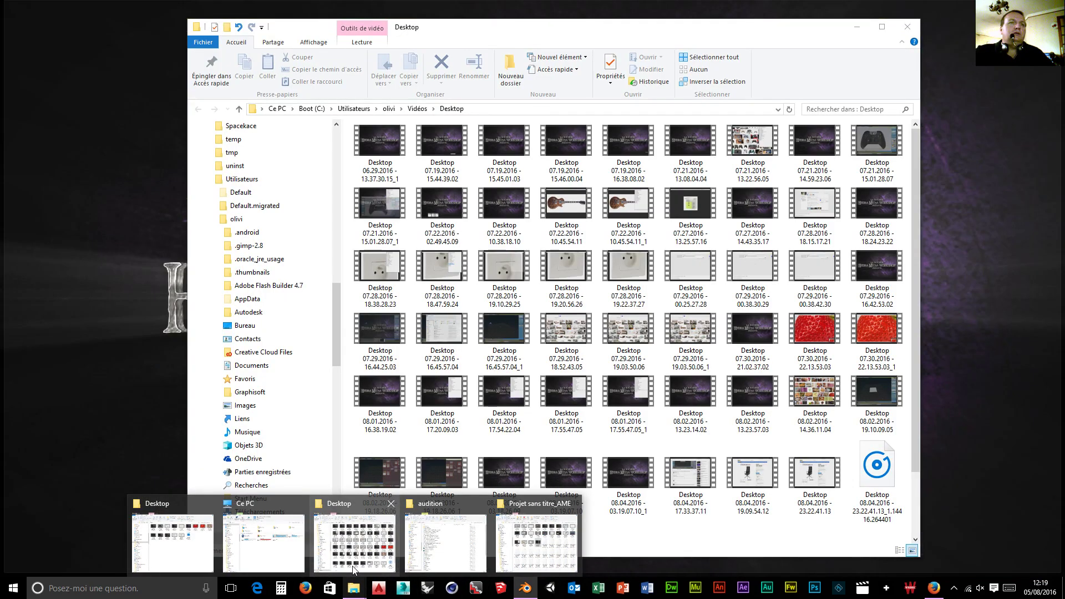
click(354, 569)
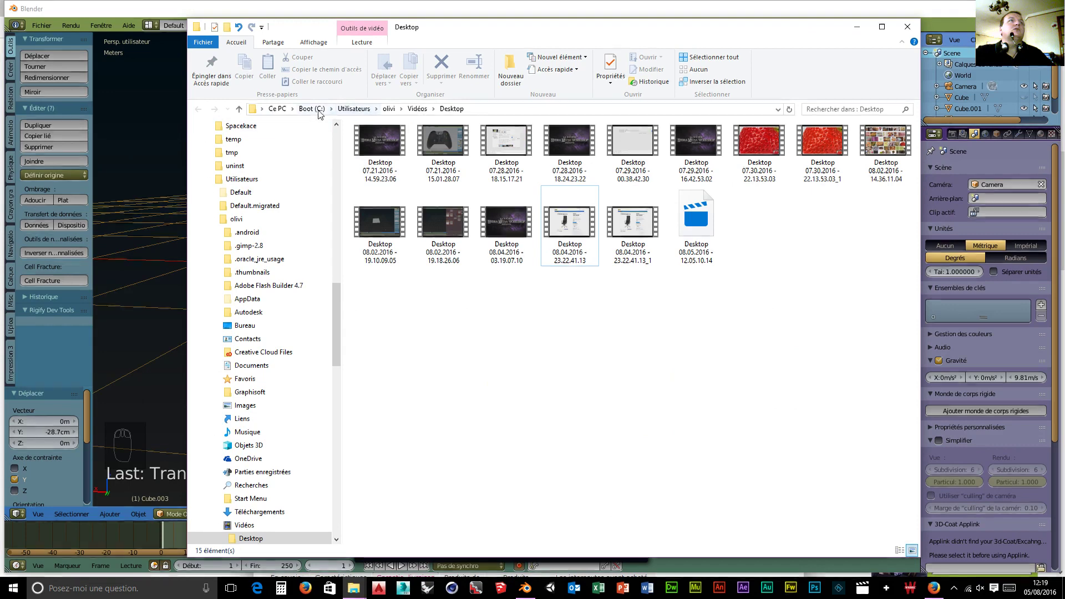
click(293, 109)
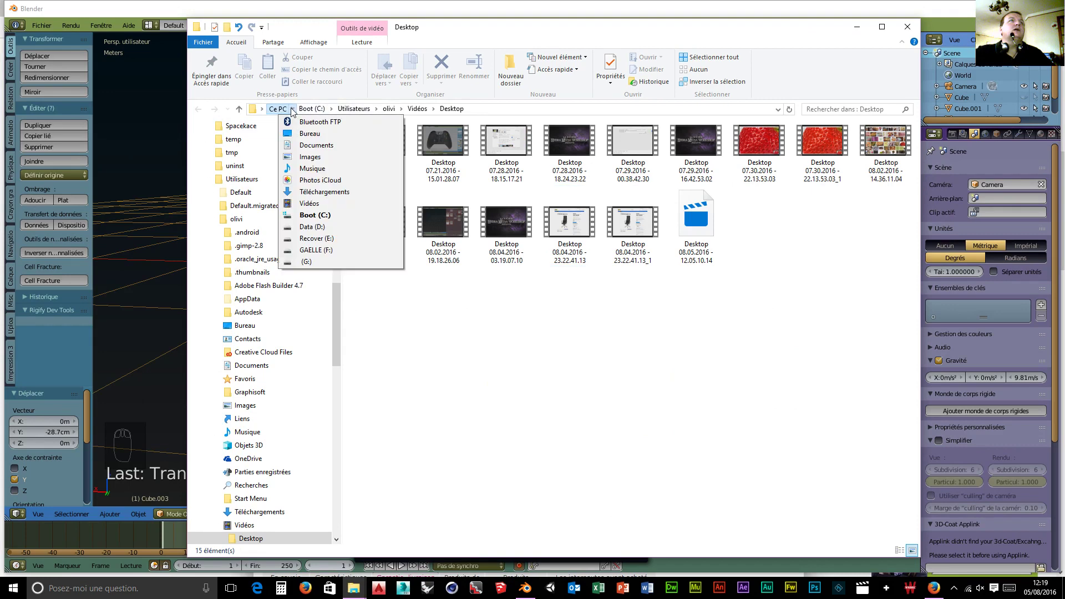
click(316, 228)
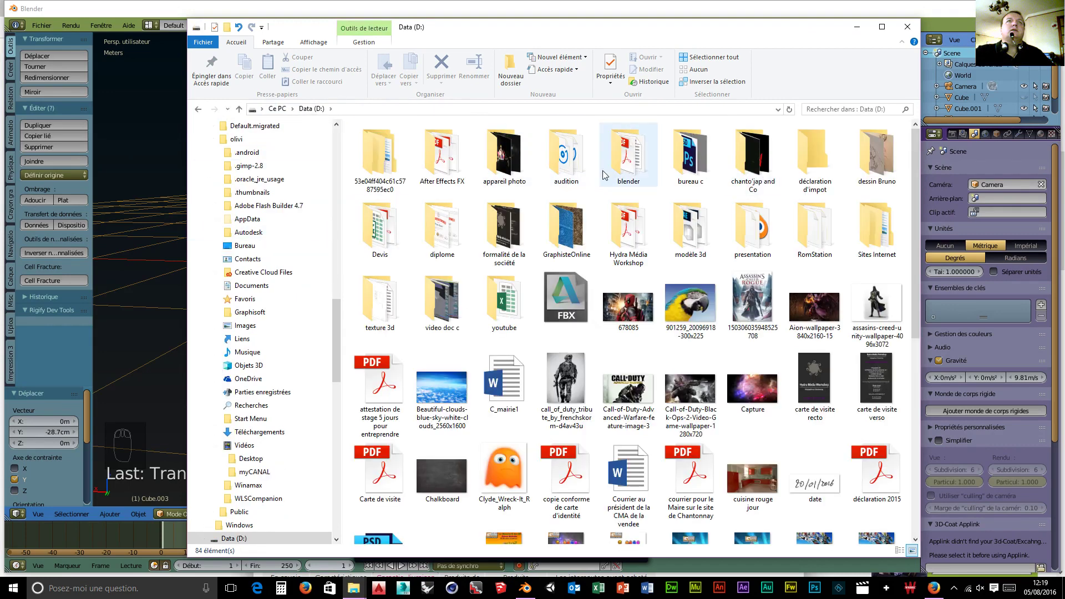
Open the armoire_contemporaine_2_portes_coulissante_ch_ne-blanc_marcello photo from the "objet pour intérieur de maison" folder inside the blender folder
double_click(629, 161)
double_click(430, 166)
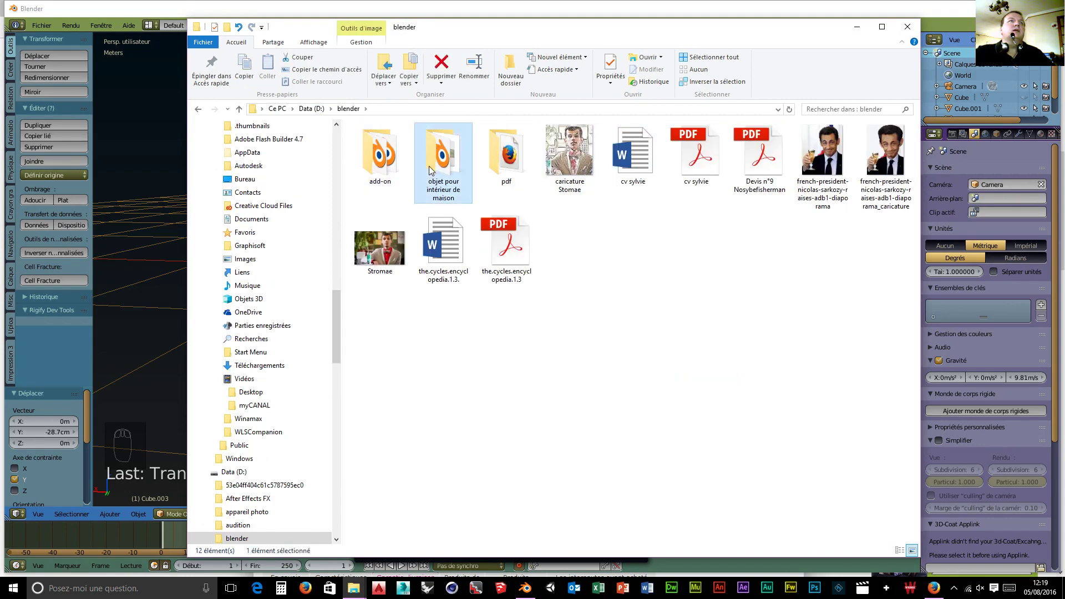
click(432, 169)
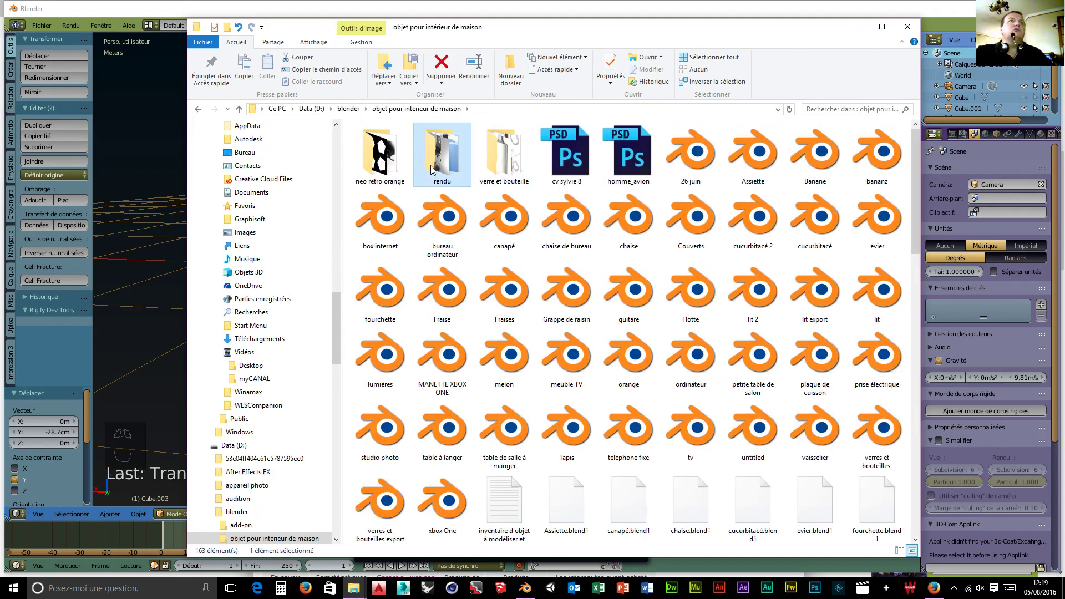
scroll(560, 240, down, 15)
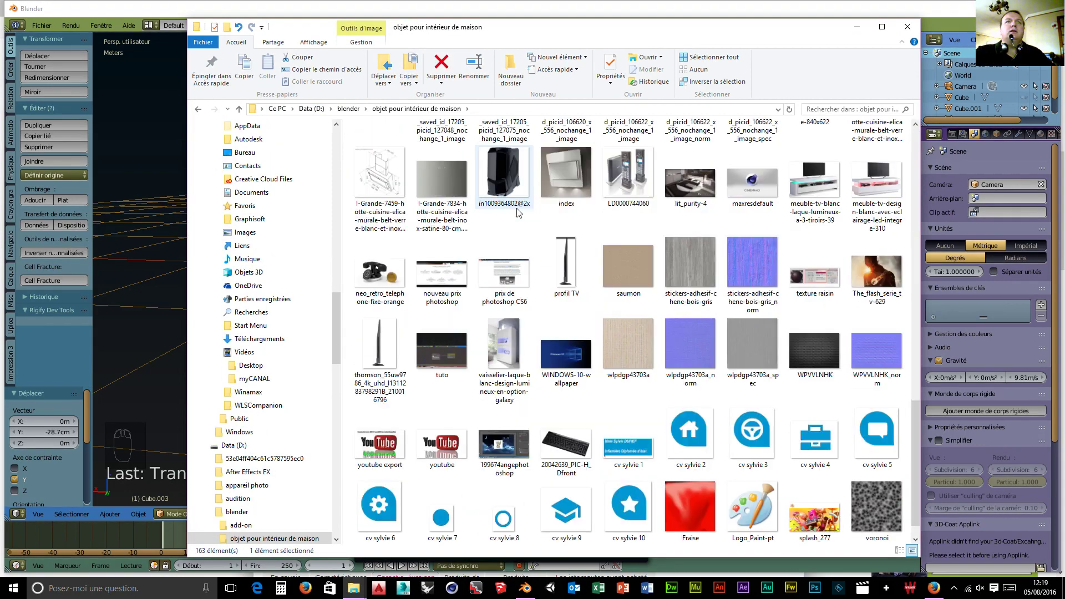
scroll(519, 213, up, 10)
scroll(521, 220, down, 2)
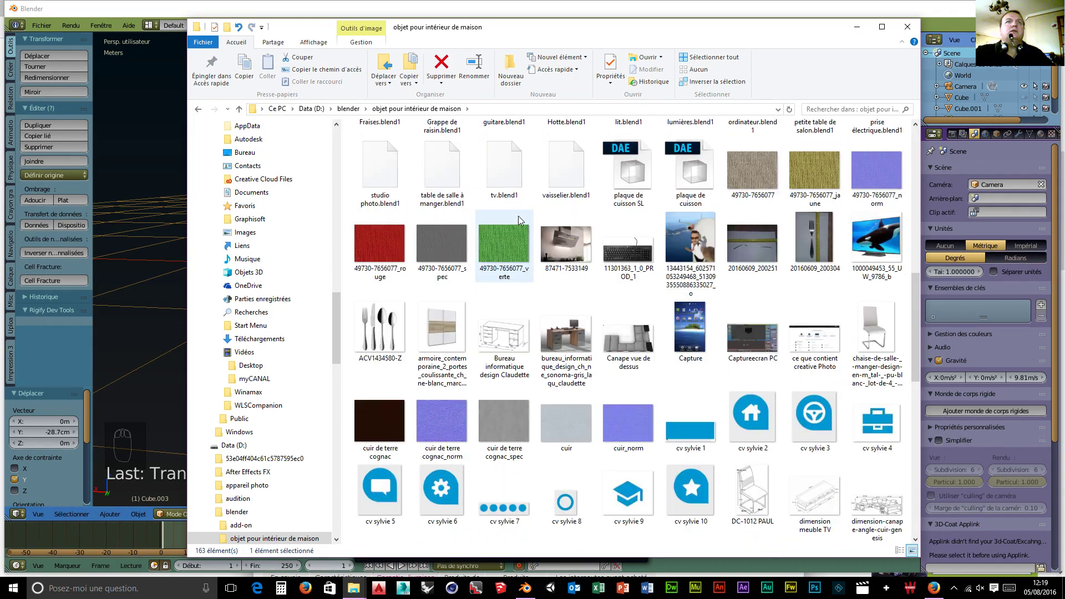
double_click(448, 340)
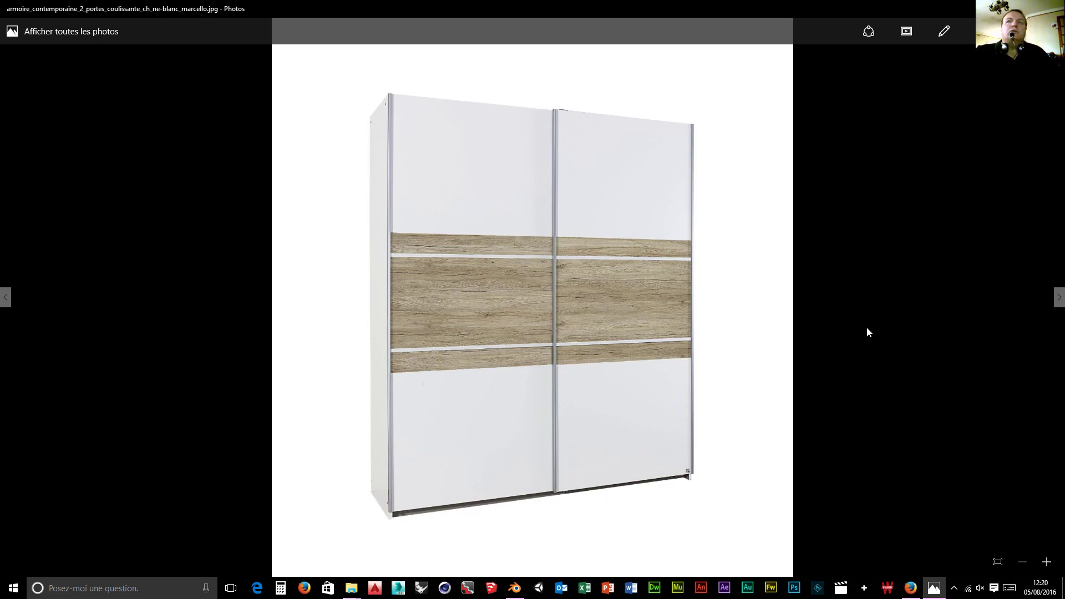
Enlarge the wardrobe photo and examine the door profiles, oak bands, top edge and base gap
click(998, 563)
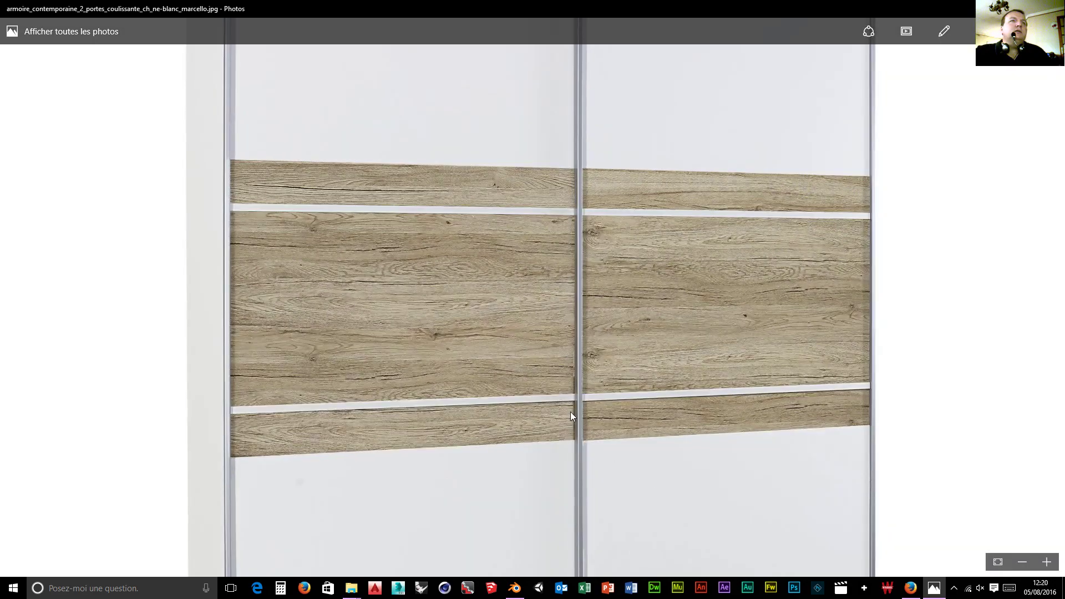
scroll(570, 412, down, 2)
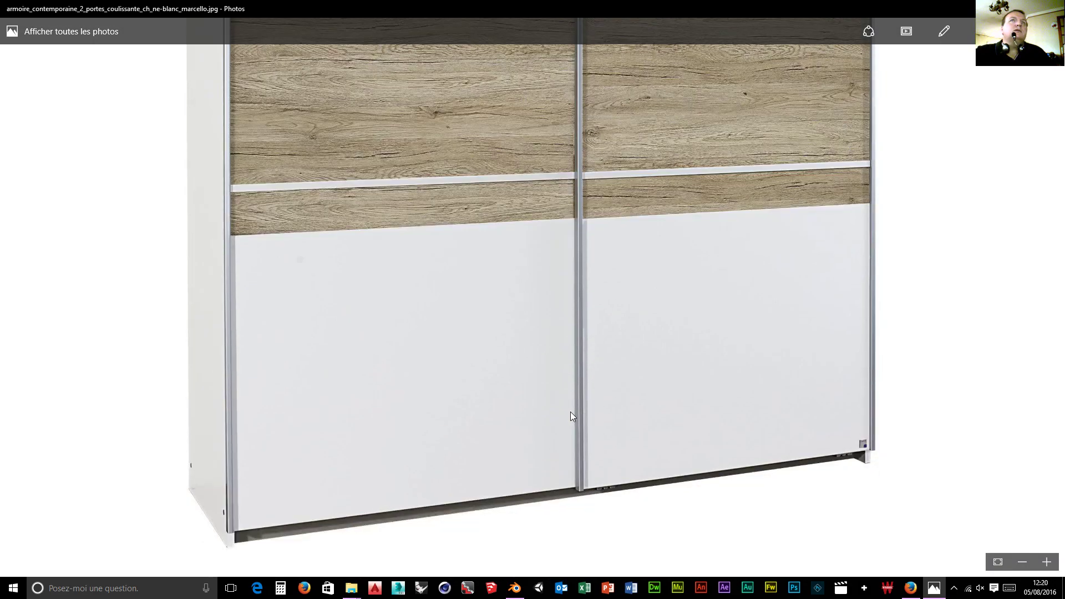
scroll(571, 416, up, 3)
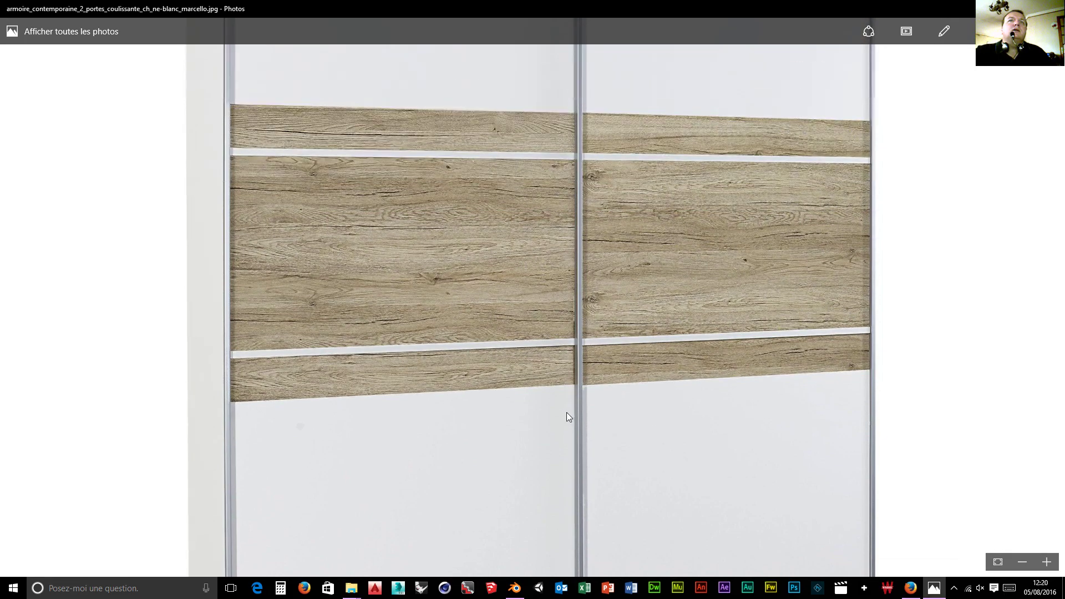
scroll(568, 416, down, 3)
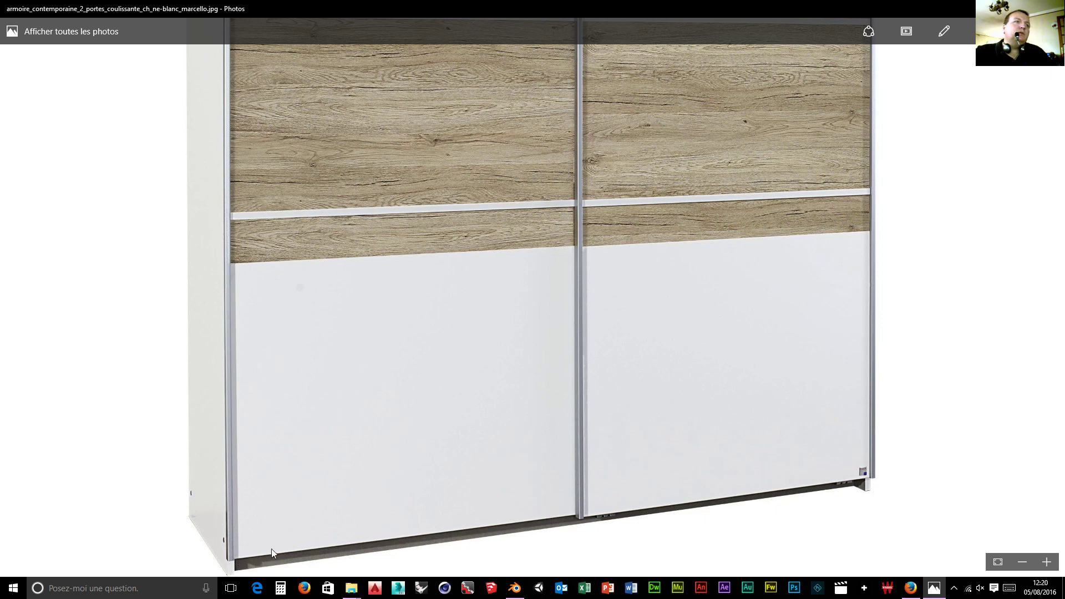
scroll(271, 551, down, 2)
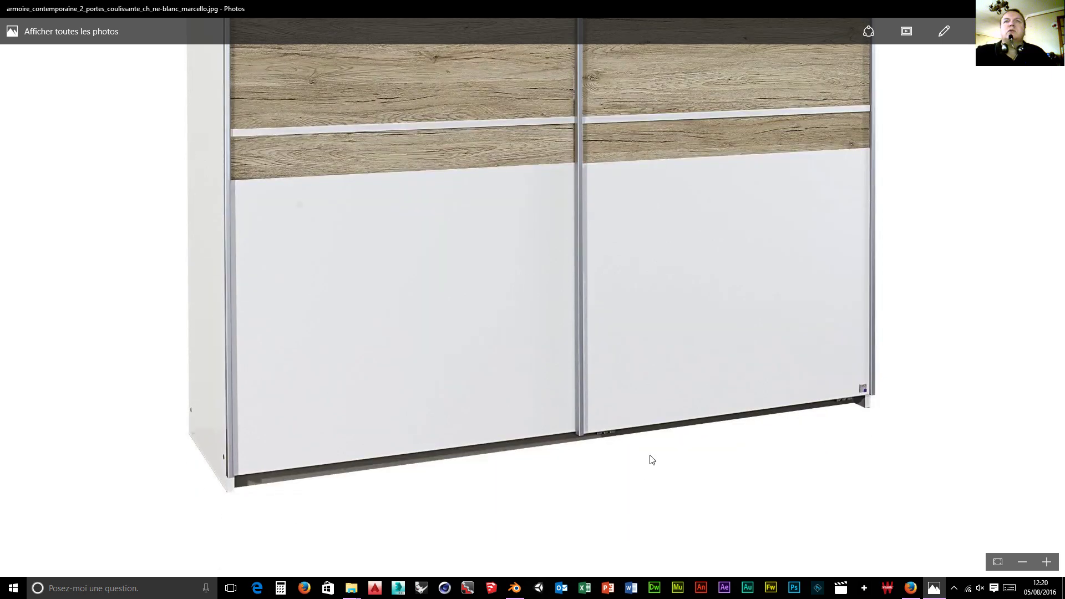
scroll(651, 431, up, 5)
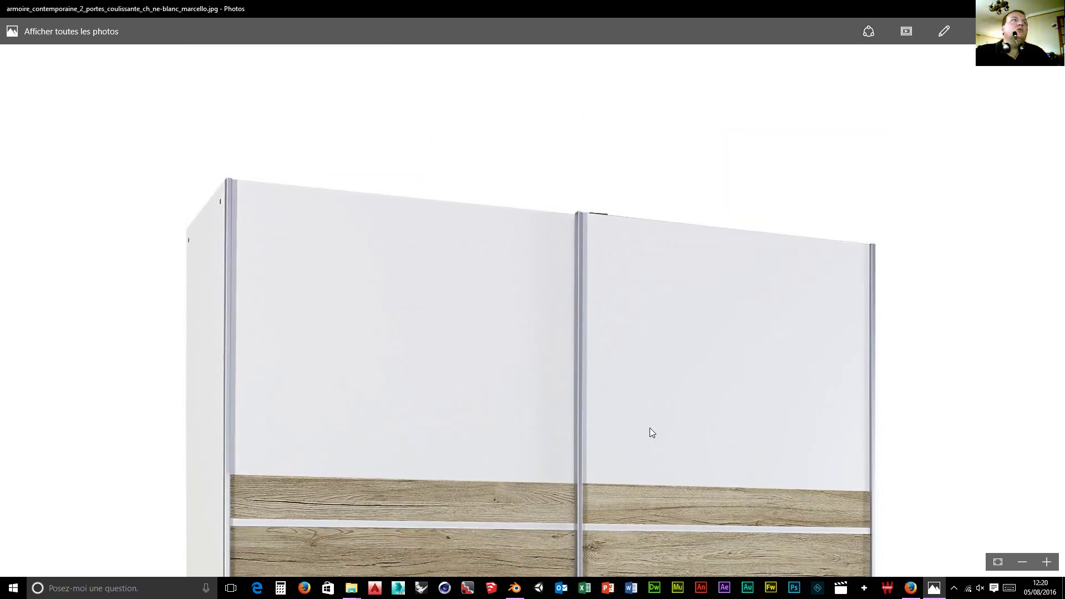
scroll(652, 432, down, 5)
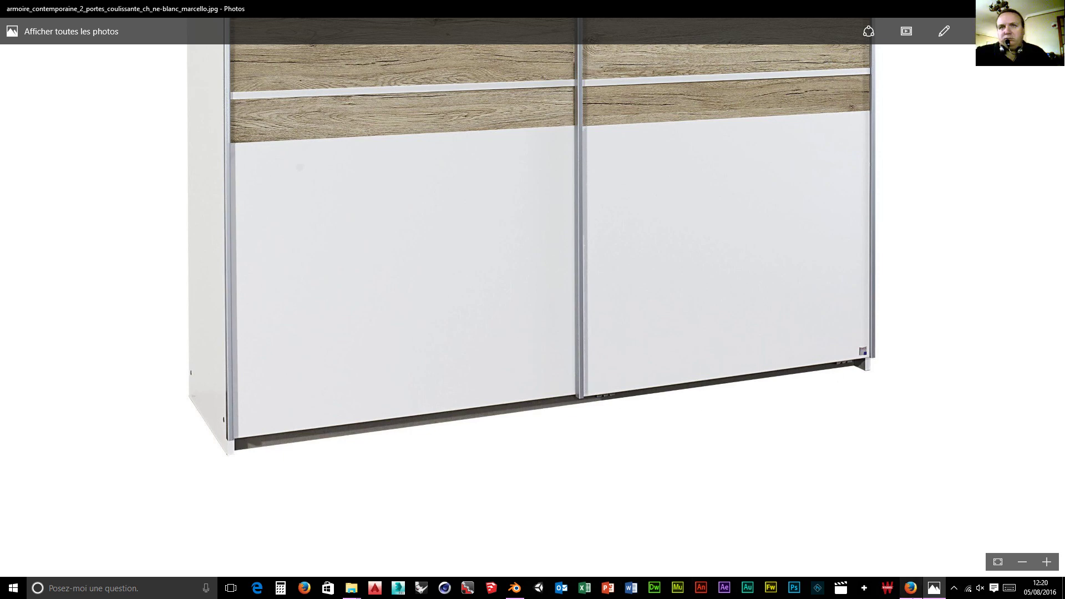
Switch to the Matelpro product page in Firefox and examine the wardrobe's photos, dimension drawings and technical characteristics
mouse_move(911, 587)
click(906, 568)
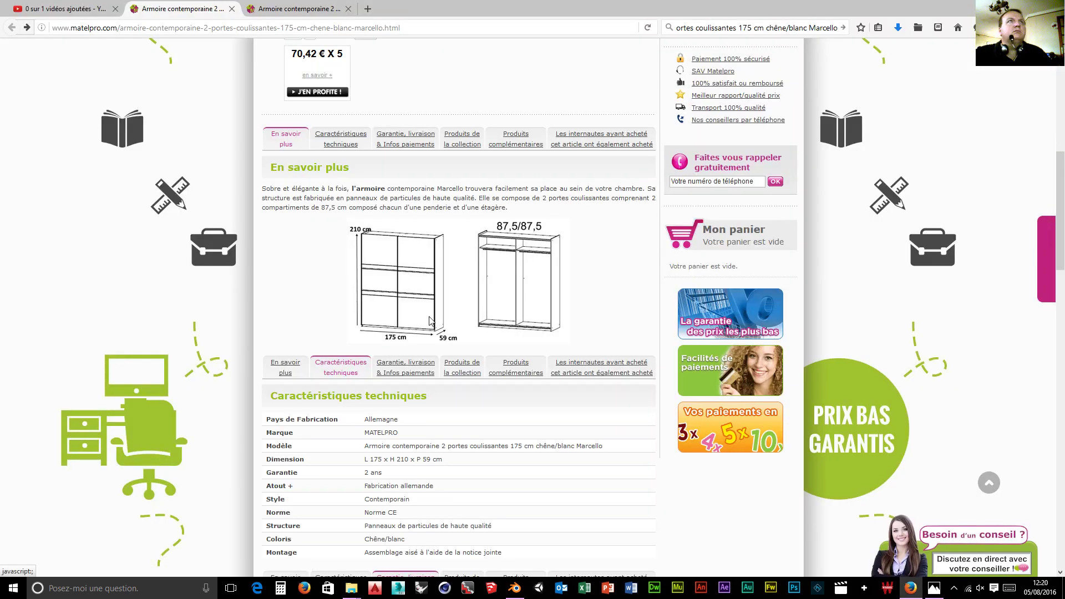
scroll(408, 355, up, 8)
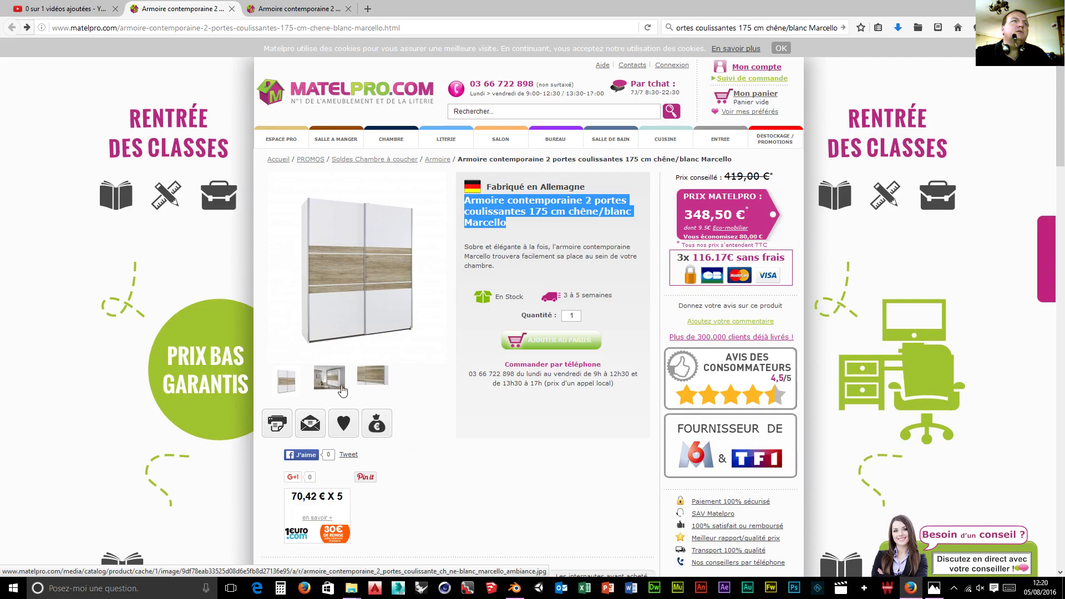
scroll(344, 389, down, 5)
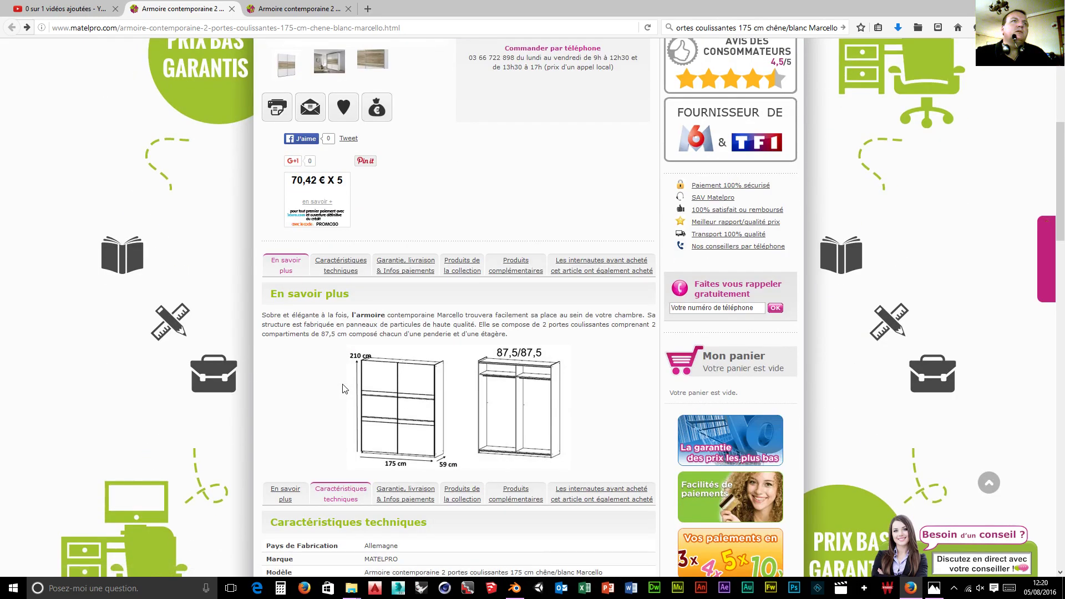
scroll(344, 388, up, 5)
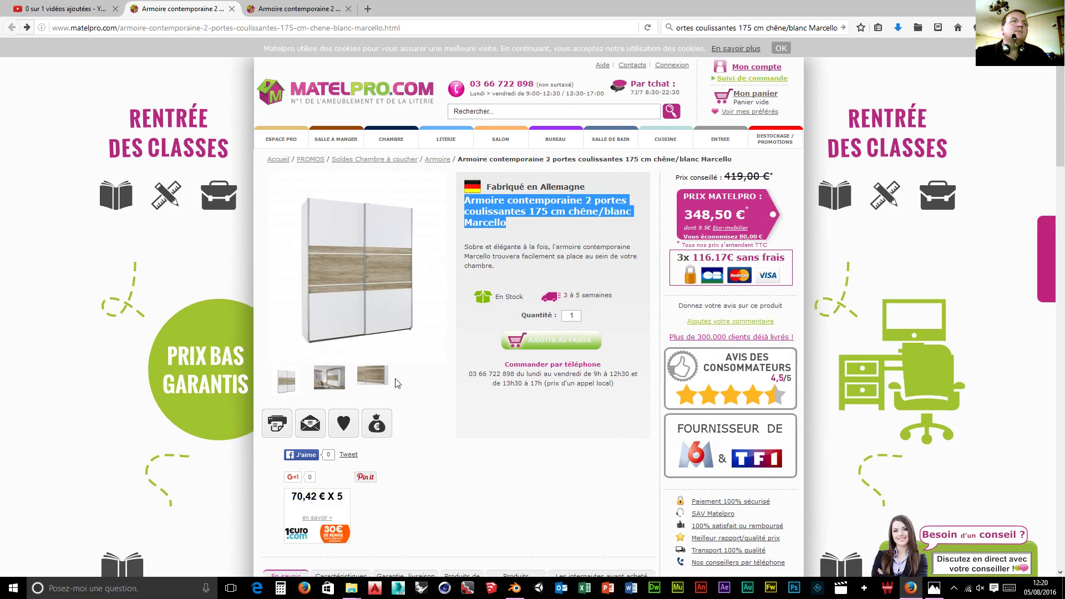
scroll(418, 505, down, 6)
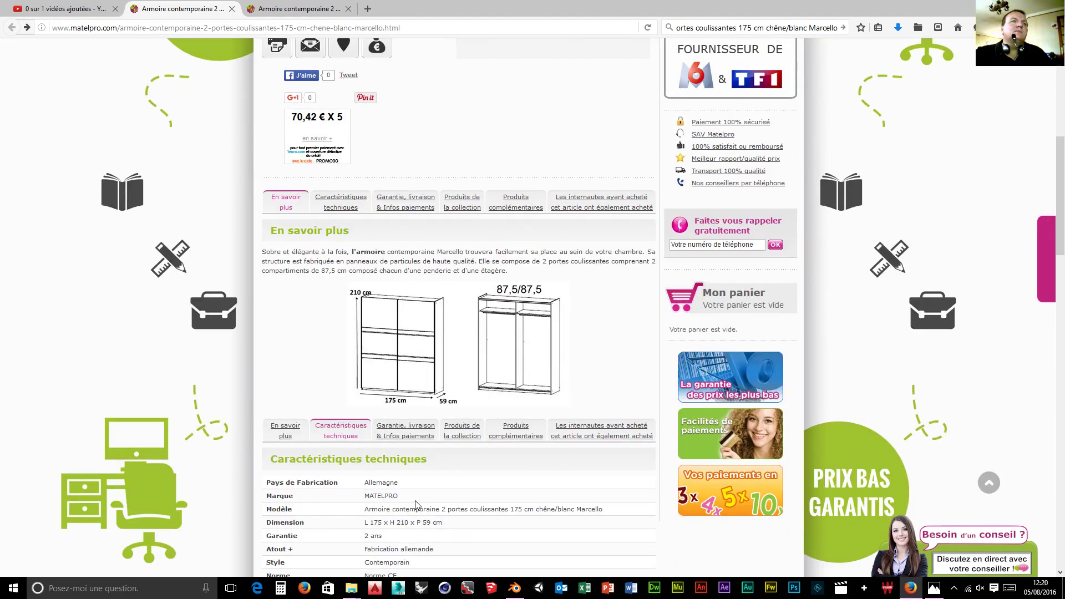
scroll(417, 505, down, 4)
scroll(412, 493, up, 9)
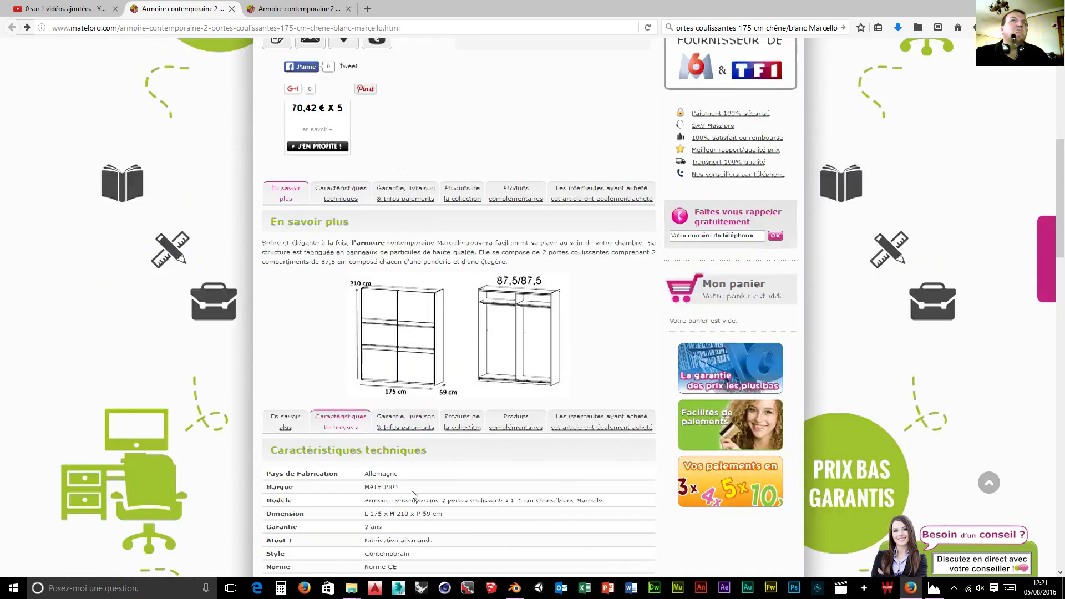
scroll(411, 496, down, 4)
scroll(411, 496, up, 5)
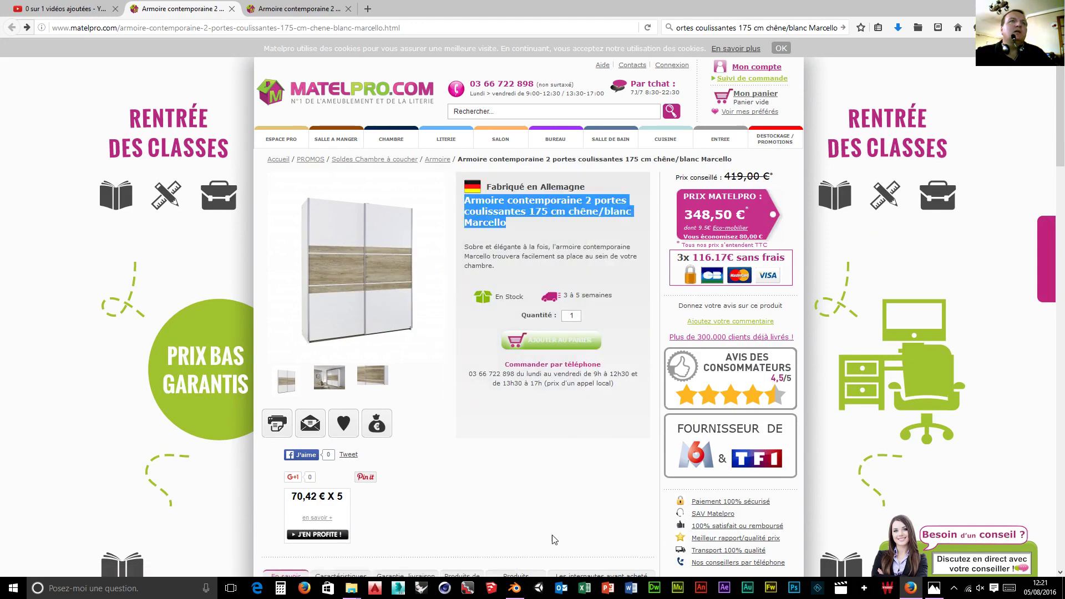
scroll(538, 497, down, 10)
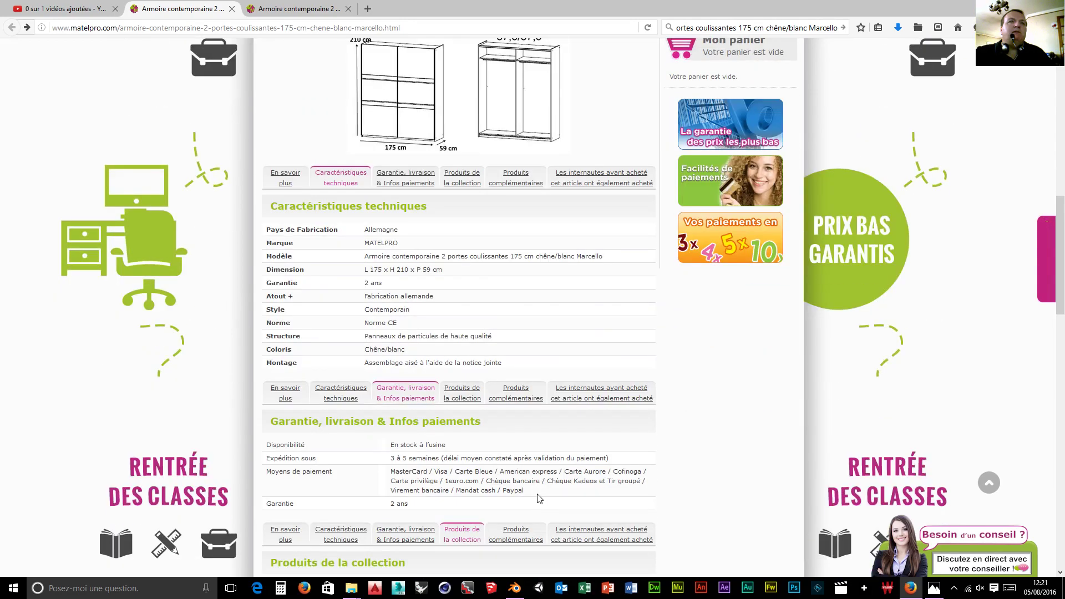
scroll(534, 494, down, 3)
scroll(535, 494, up, 3)
scroll(535, 494, down, 3)
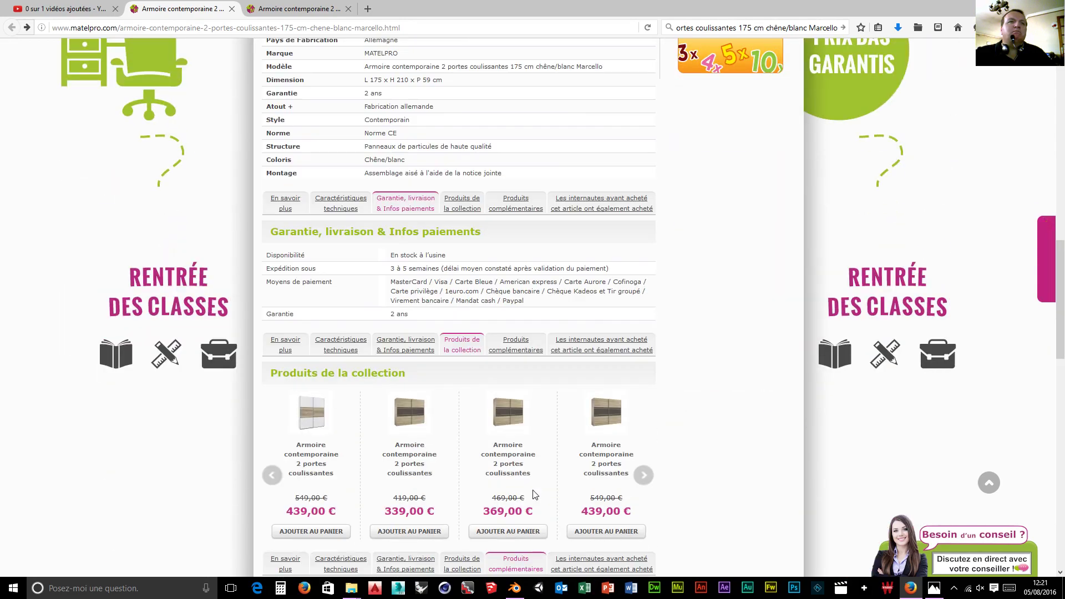
scroll(534, 493, down, 3)
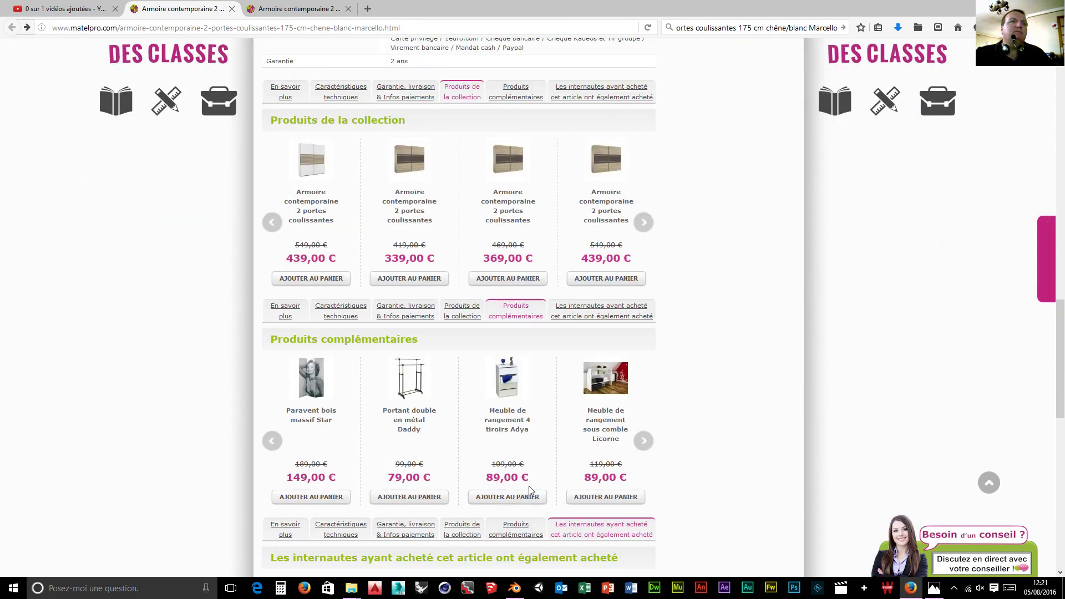
scroll(528, 486, down, 3)
scroll(529, 488, up, 10)
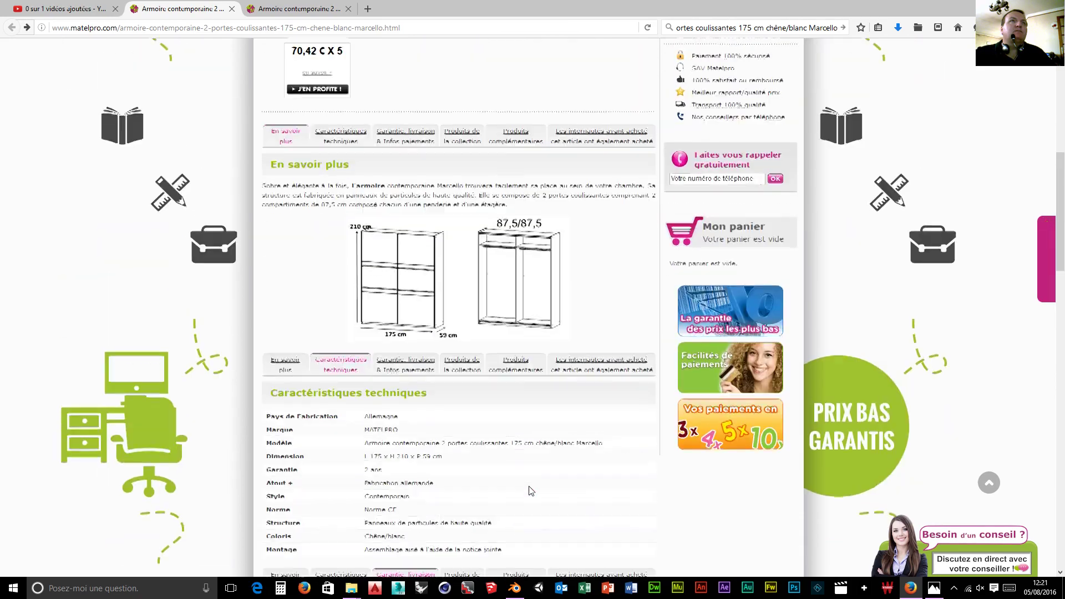
scroll(532, 491, up, 8)
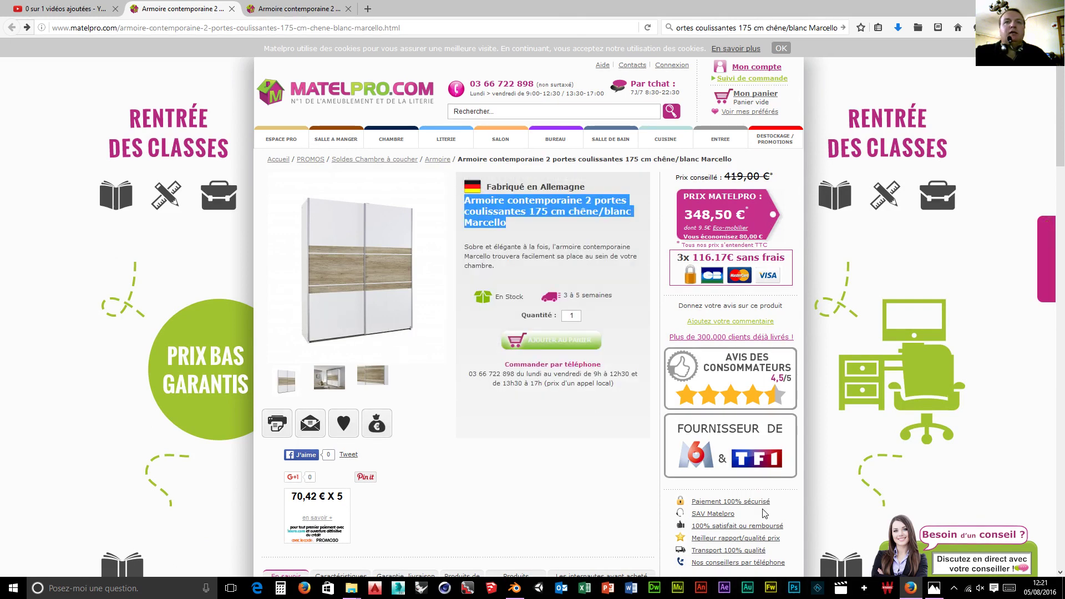
Compare the Blender wardrobe model with the base of the wardrobe in the reference photo, ending in Blender
click(515, 589)
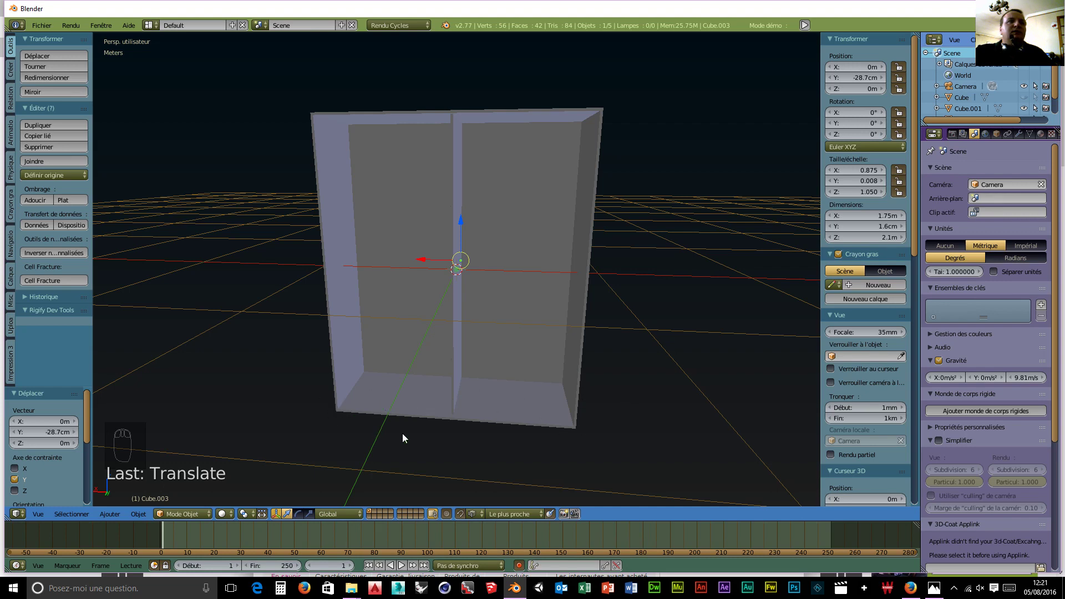
click(935, 588)
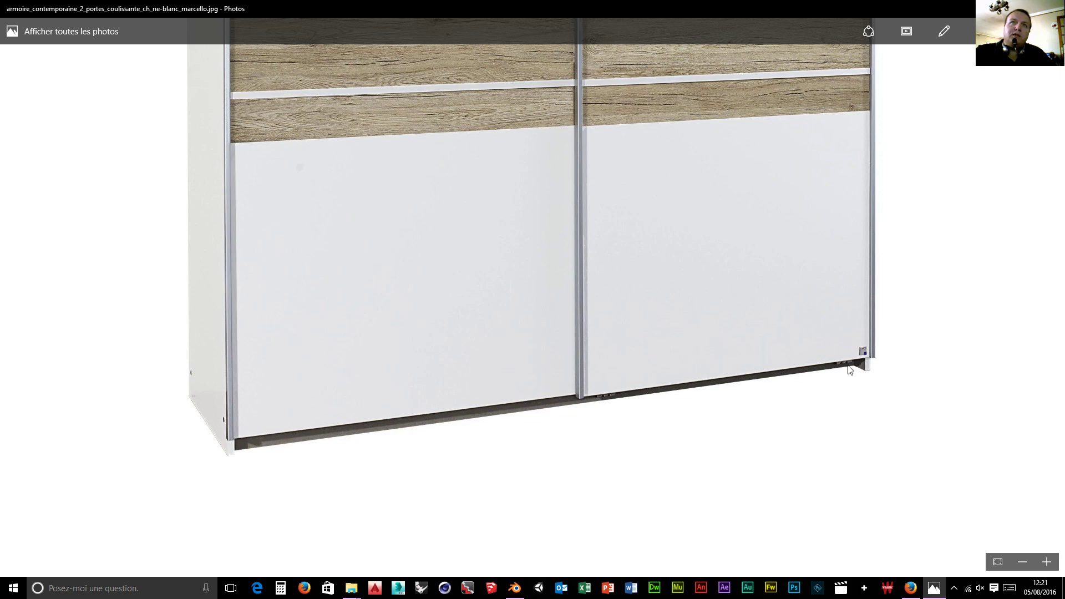
click(516, 591)
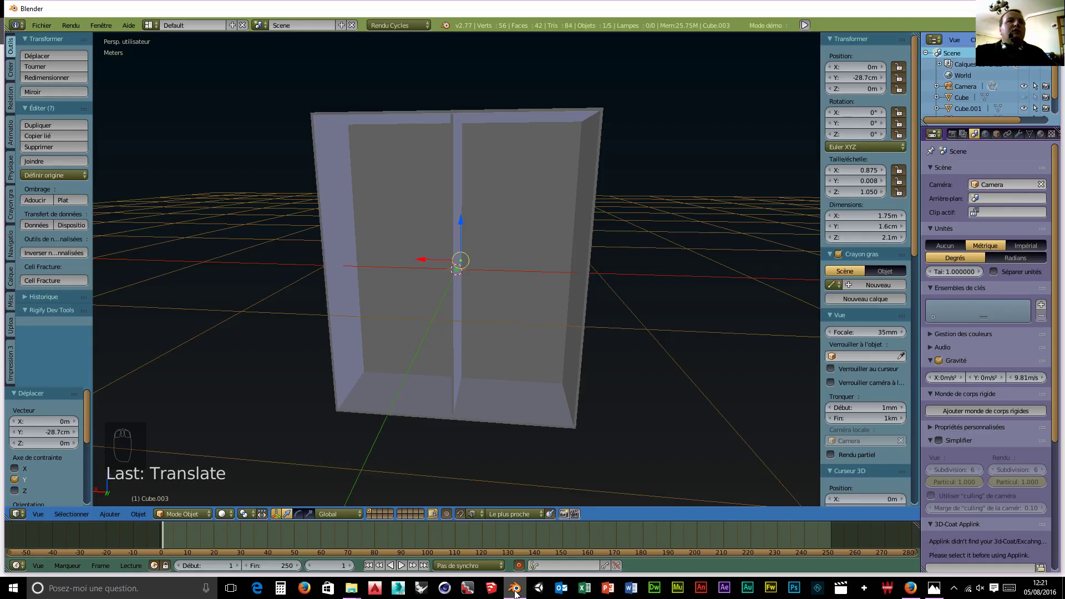
Delete the bottom panel's faces from the combined top-and-bottom panel mesh in Edit Mode and return to Object Mode
right_click(390, 398)
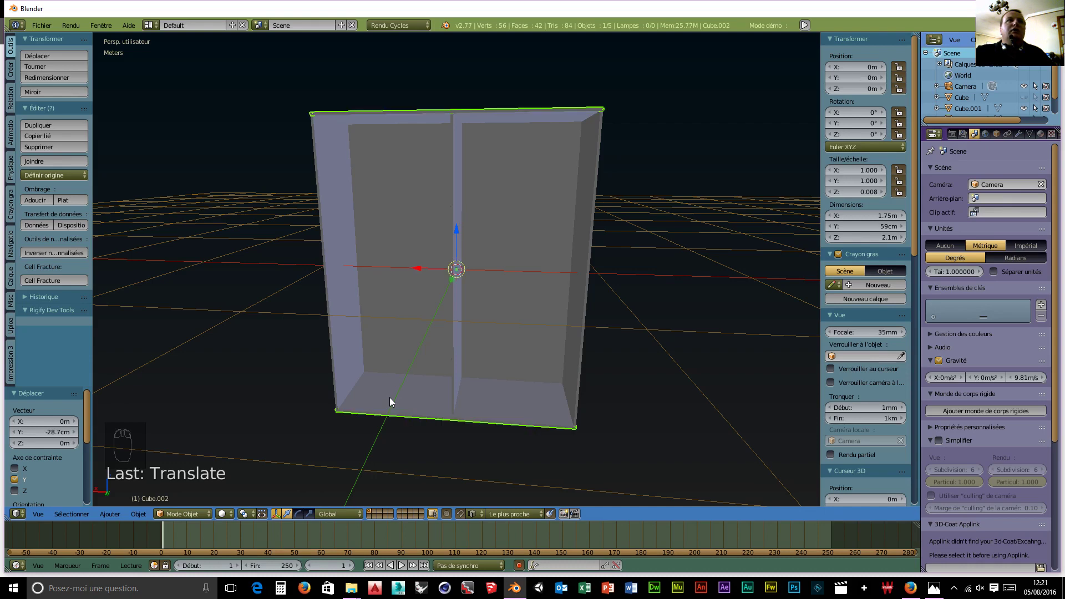
click(194, 511)
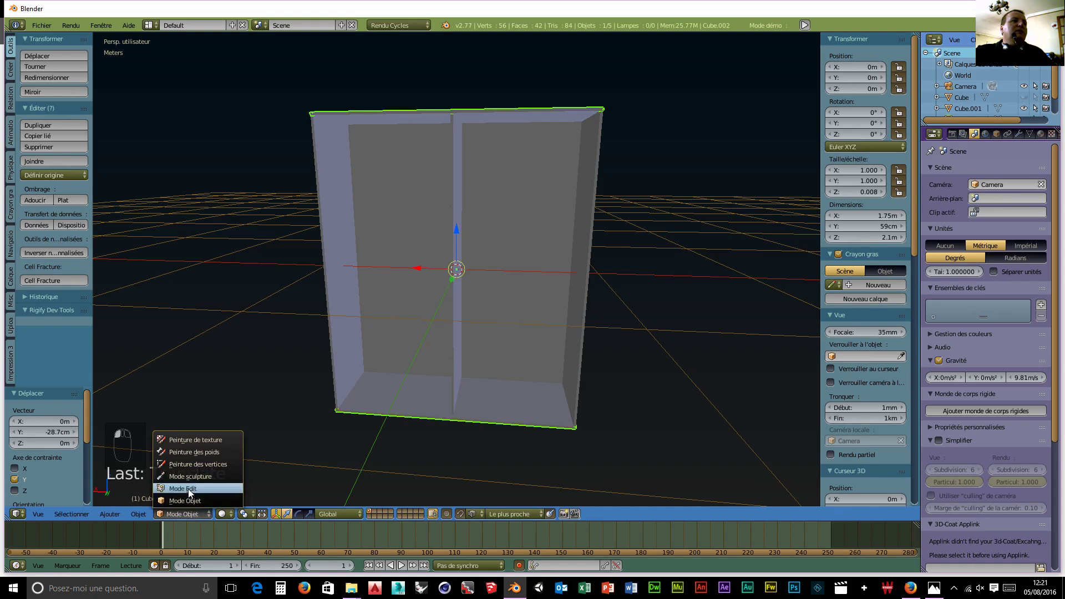
click(188, 488)
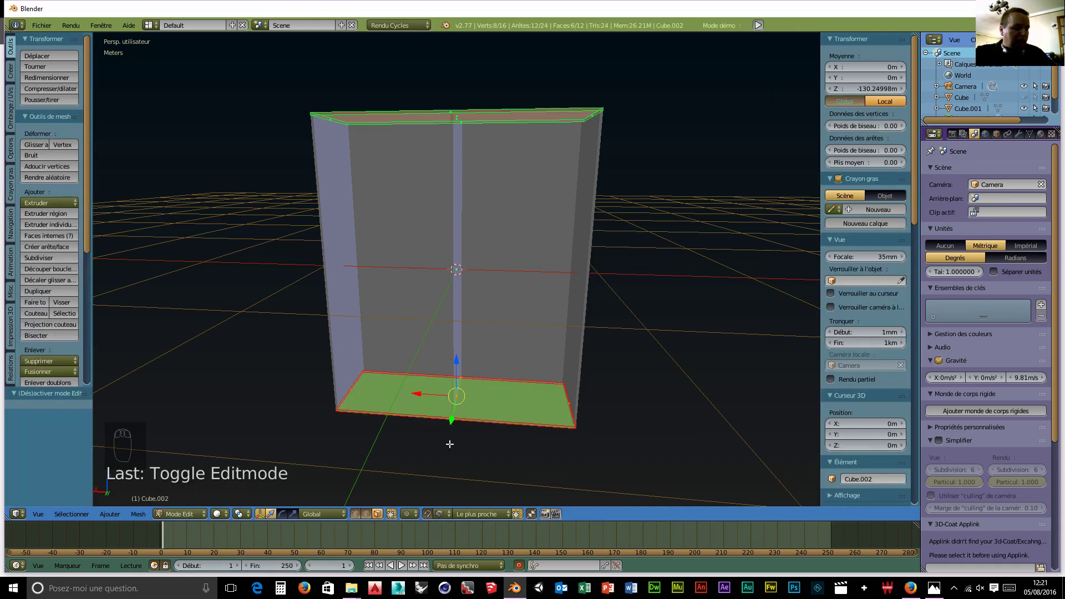
key(x)
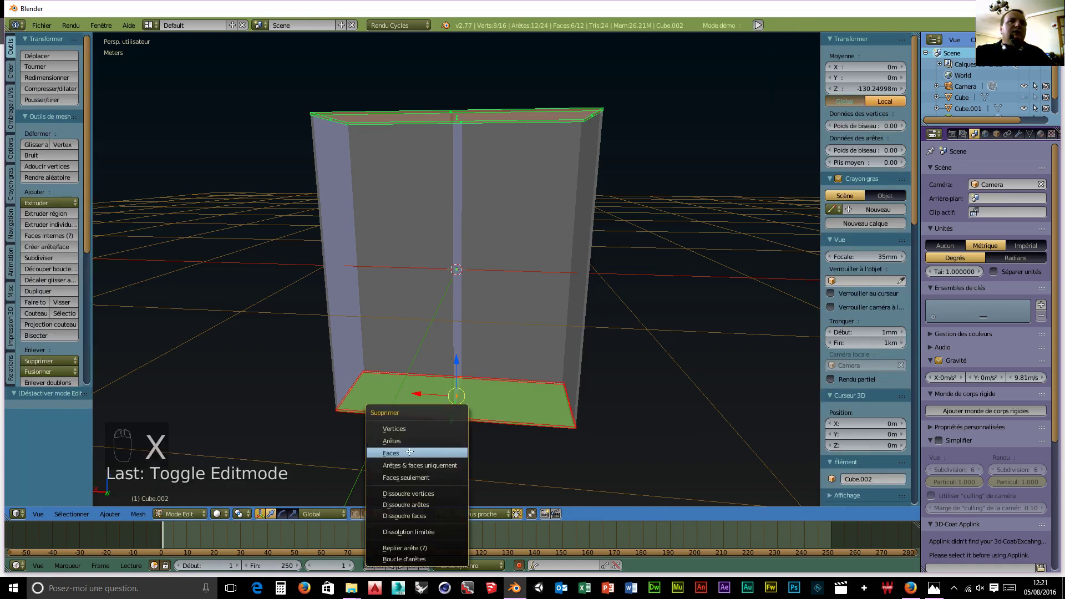
click(407, 454)
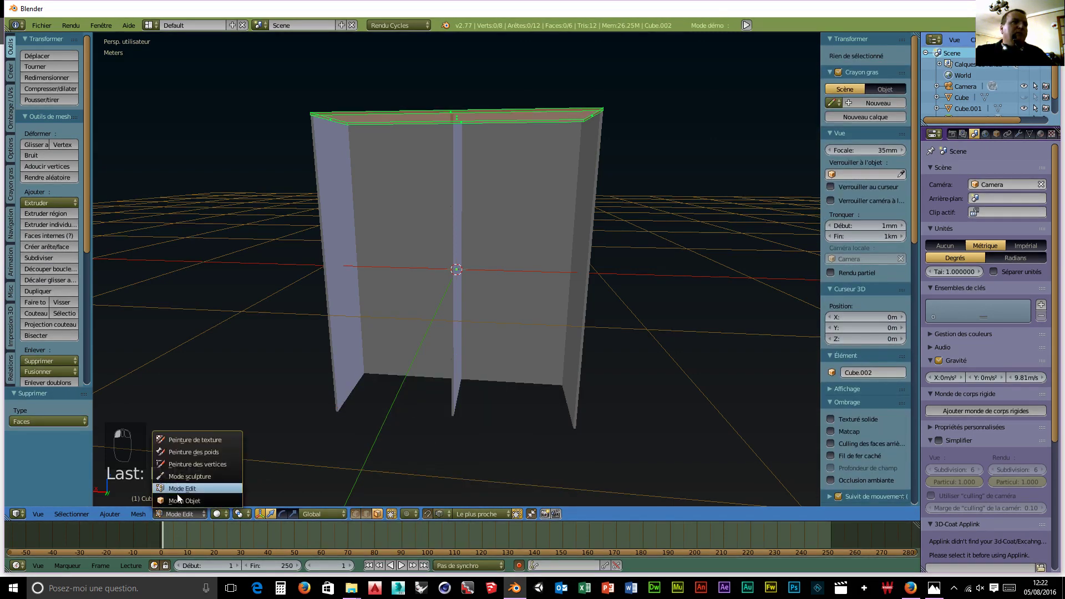
click(183, 501)
Duplicate the top panel and move the copy -2.084 m along Z as a separate bottom panel
right_click(391, 114)
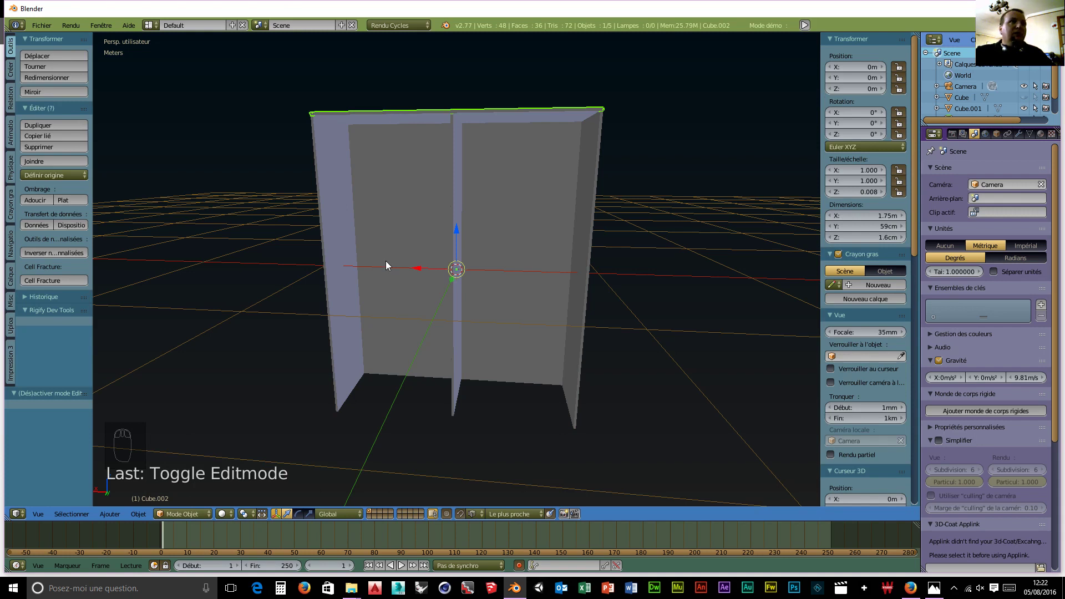
key(shift+d)
key(z)
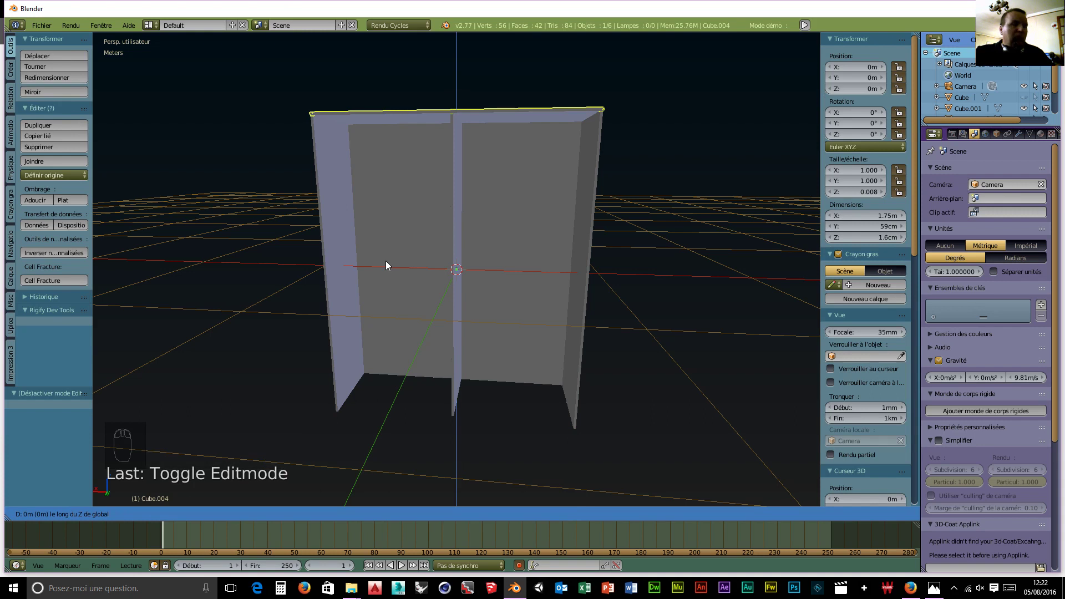
click(404, 378)
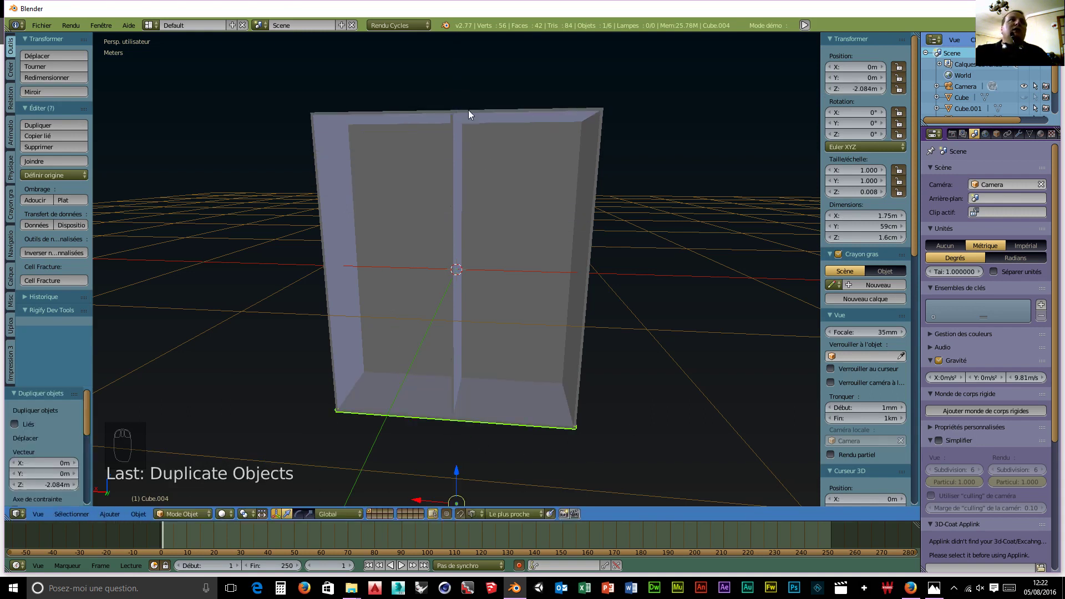
Set the bottom panel's thickness (Z dimension) to 3 cm and its depth (Y dimension) to 54 cm
right_click(516, 114)
right_click(473, 419)
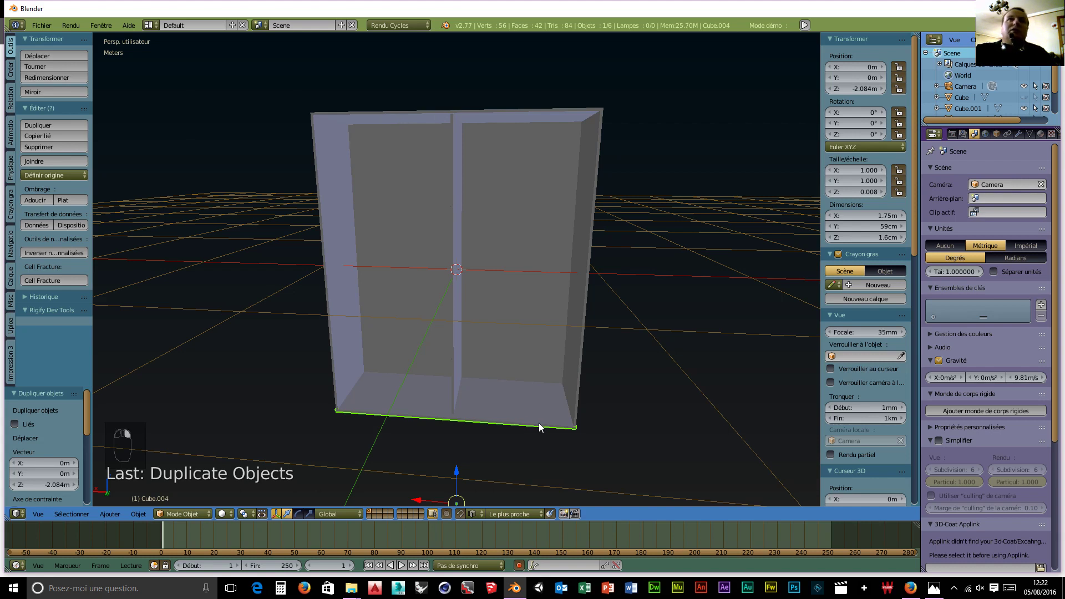
click(877, 239)
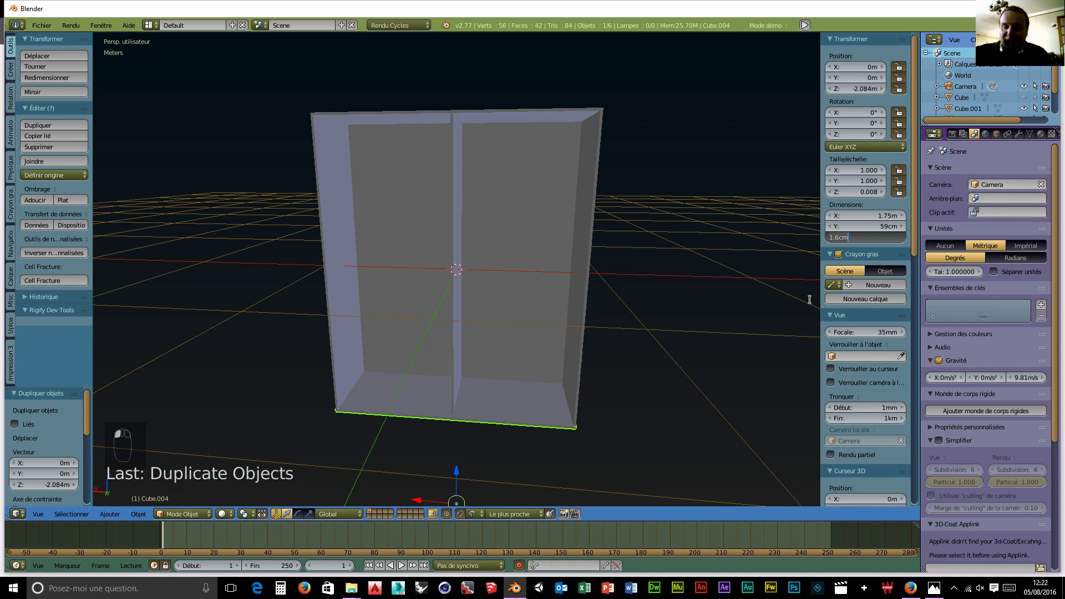
text(3)
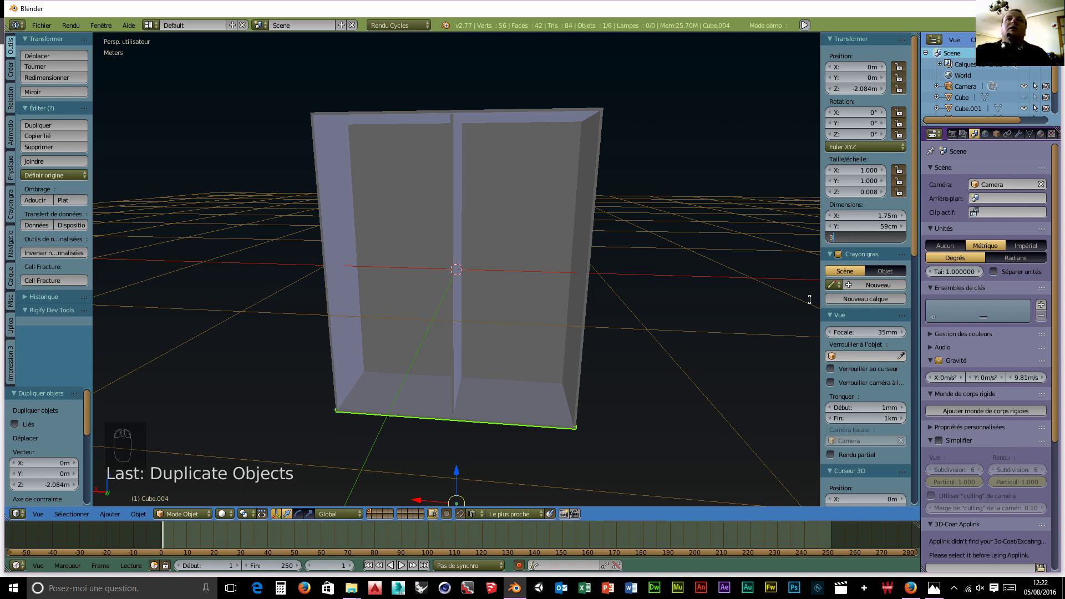
text(cm)
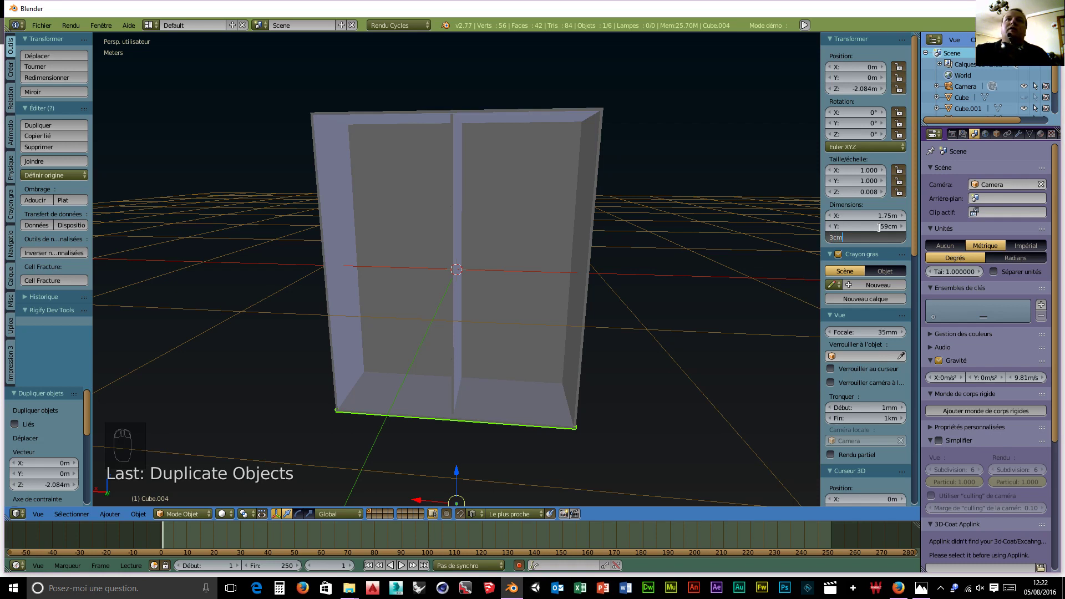
click(883, 227)
click(884, 227)
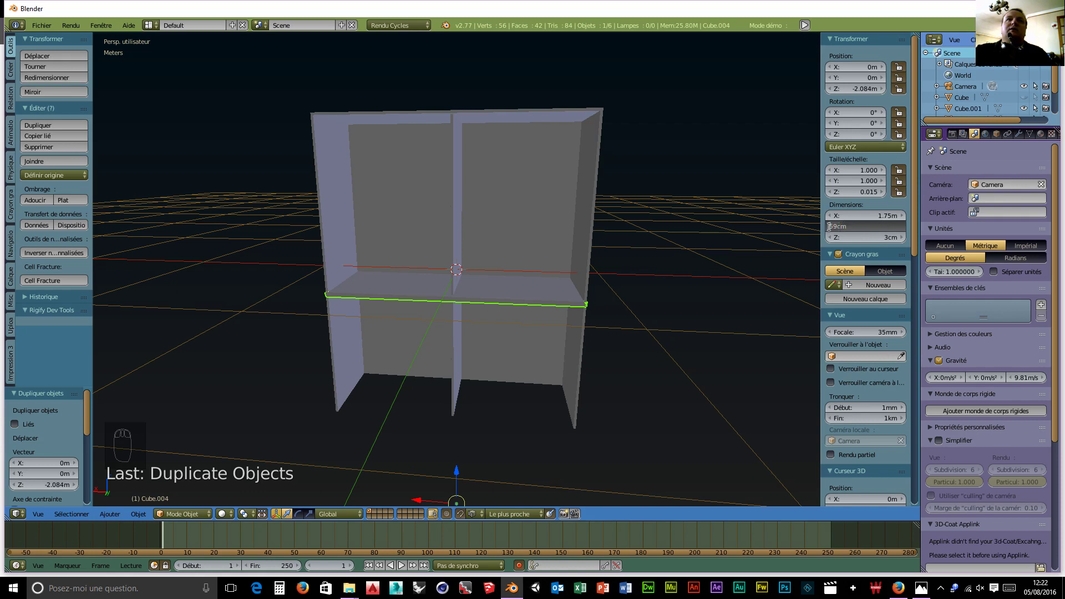
text(54m)
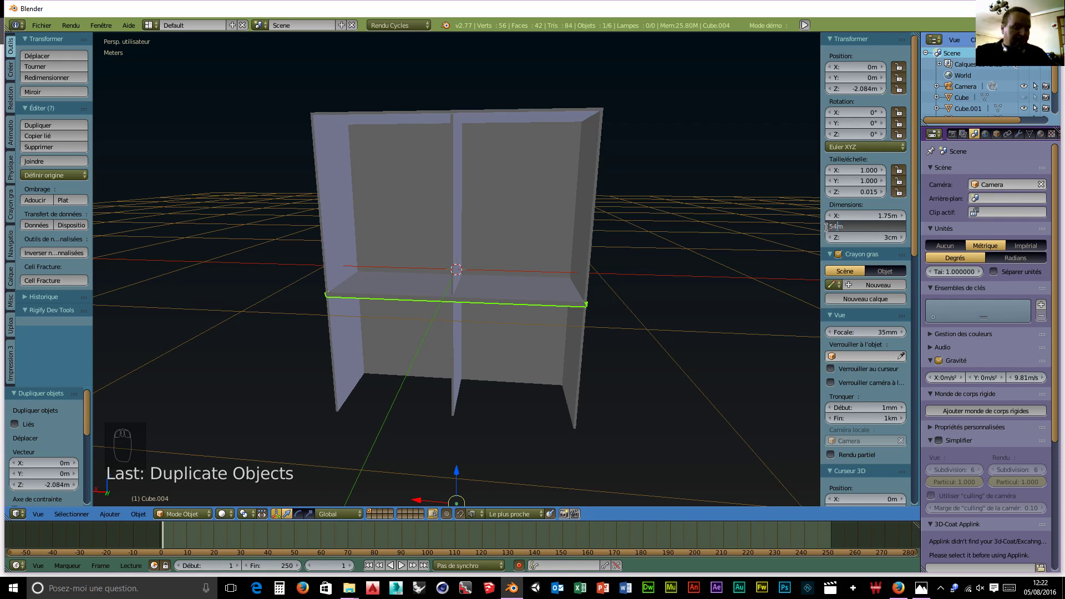
text(cm)
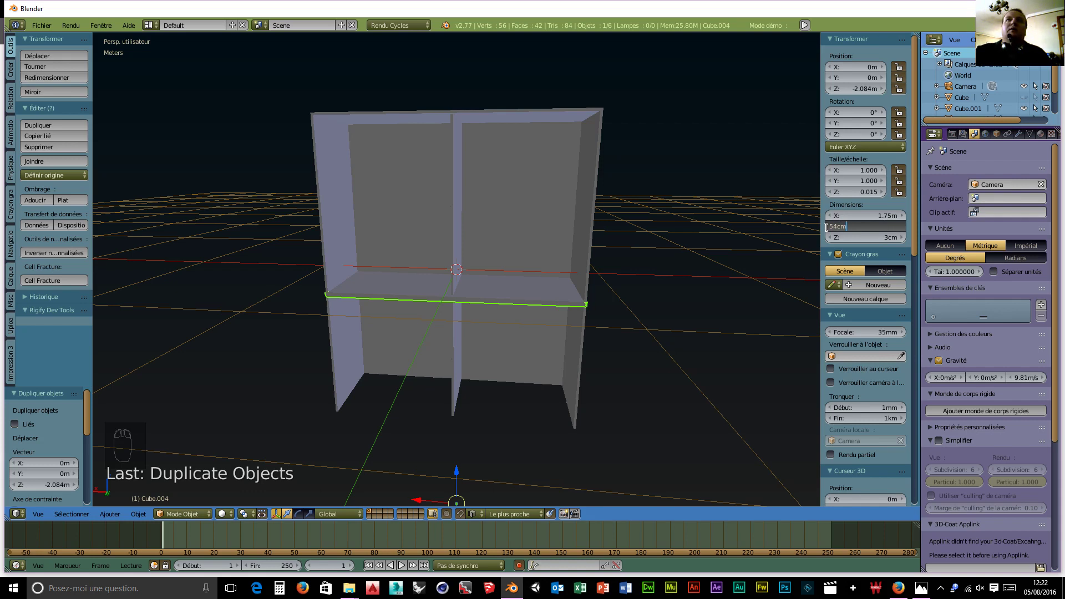
key(Return)
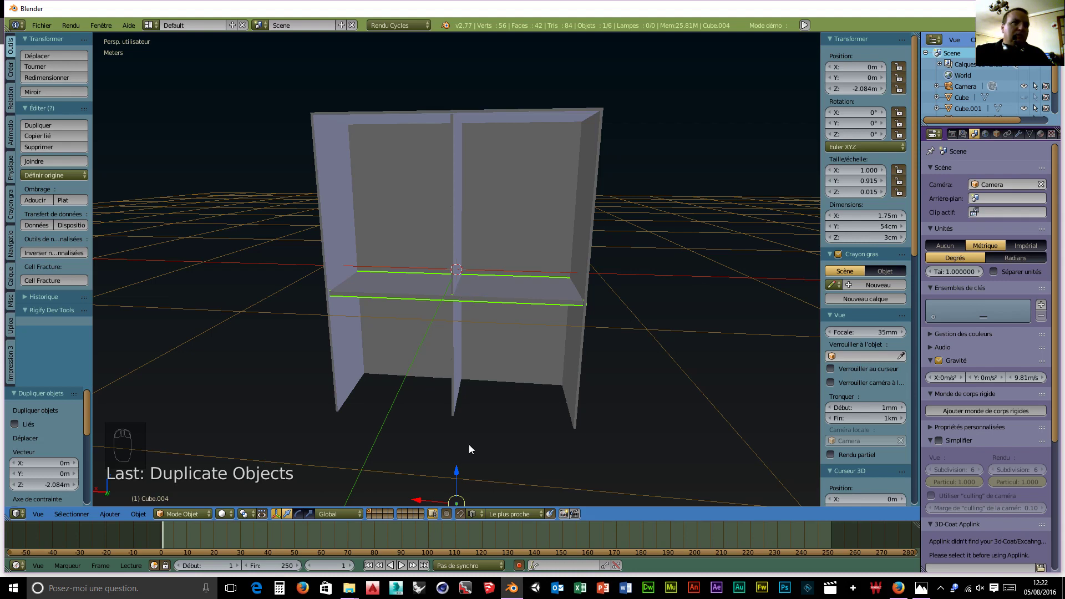
Set the bottom panel's origin to its geometry and lower the panel about 90.5 cm along Z to the wardrobe's base
click(139, 513)
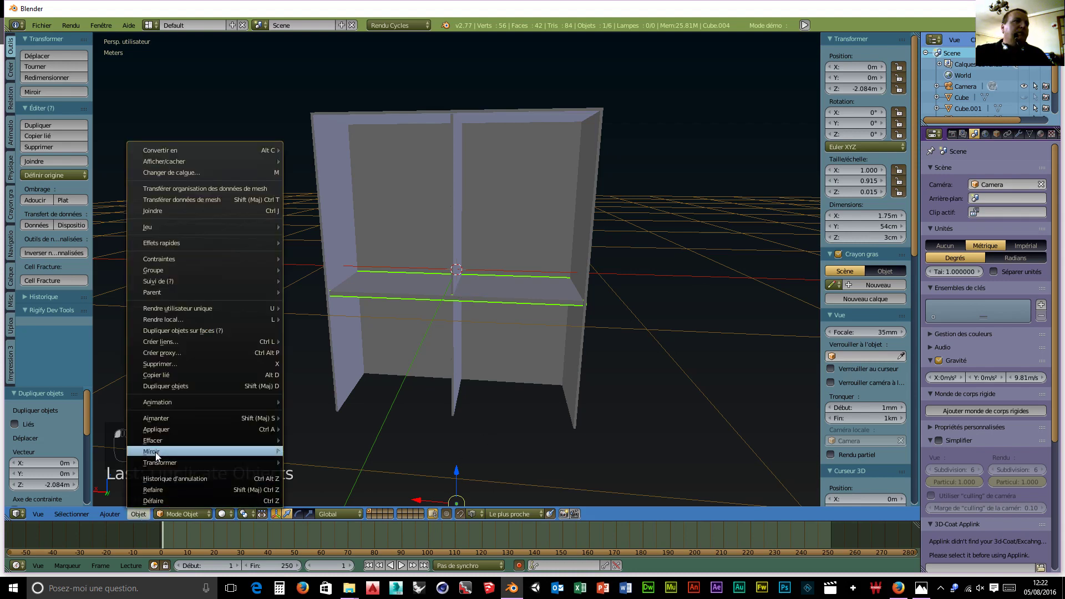
mouse_move(172, 420)
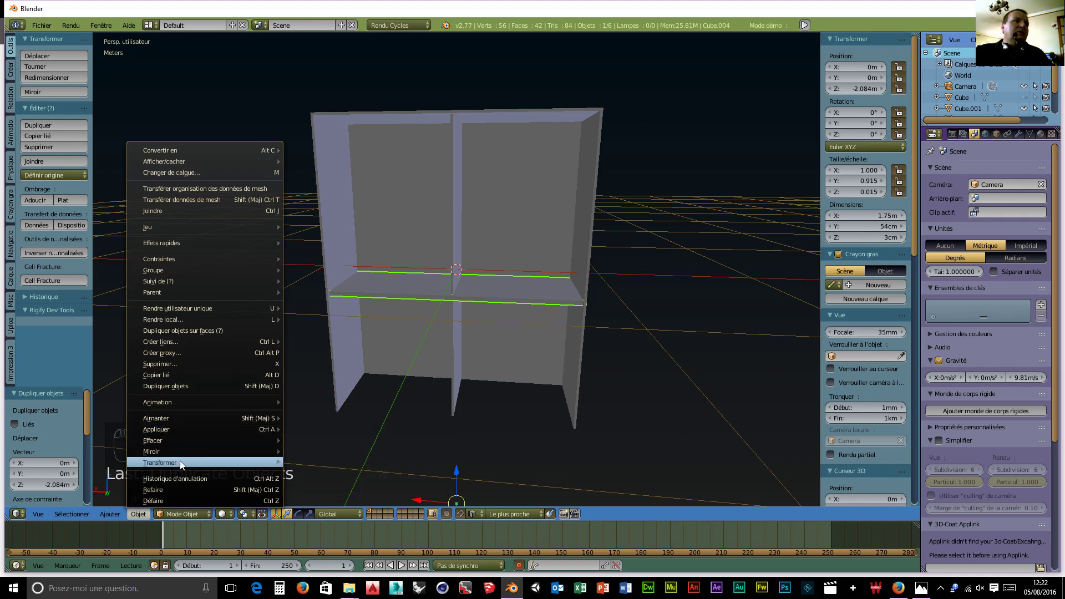
mouse_move(183, 462)
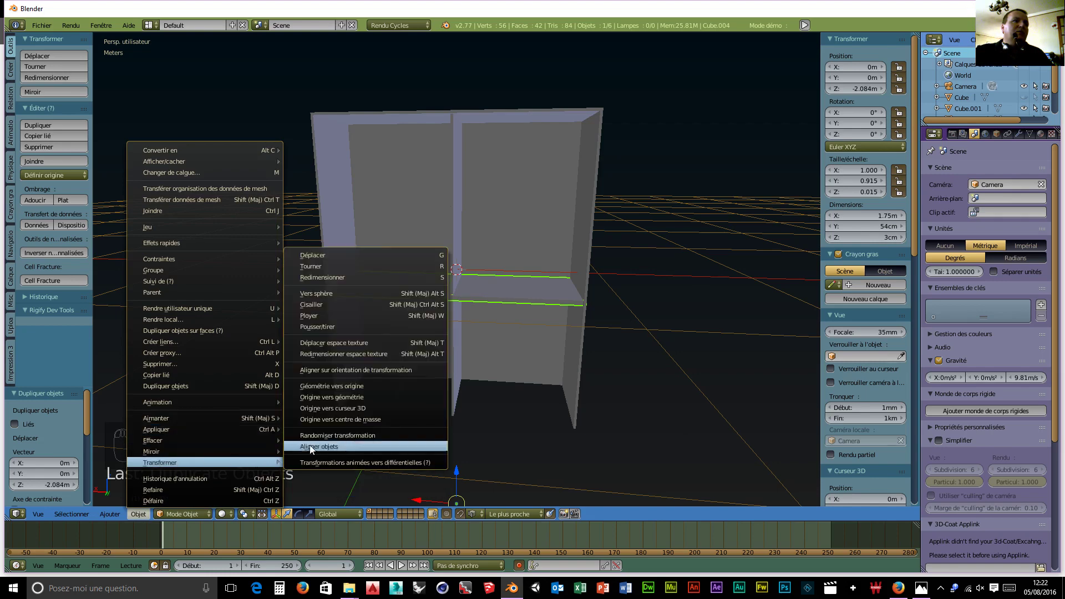
click(359, 397)
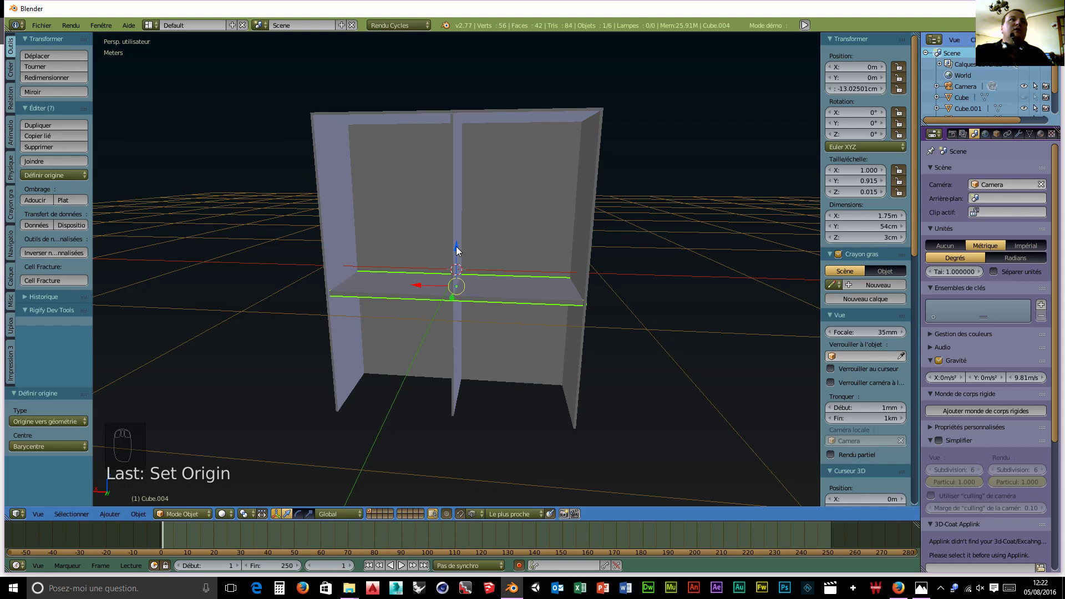
drag(457, 249, 468, 378)
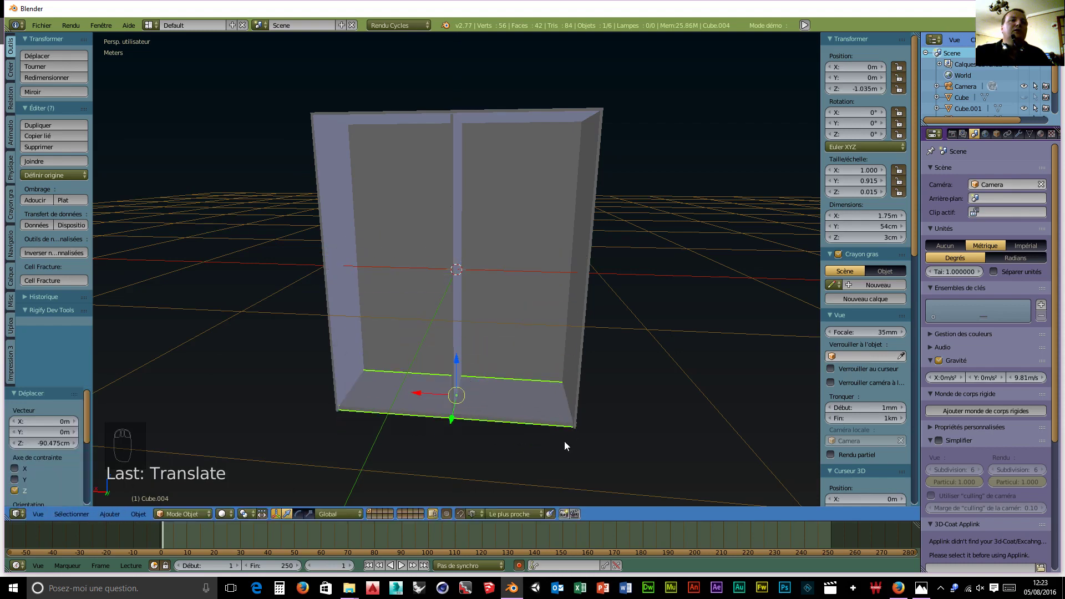
Shift the bottom panel -9 mm along Y and check its fit against the side panels
middle_drag(564, 441, 604, 430)
scroll(547, 424, up, 5)
scroll(648, 479, down, 5)
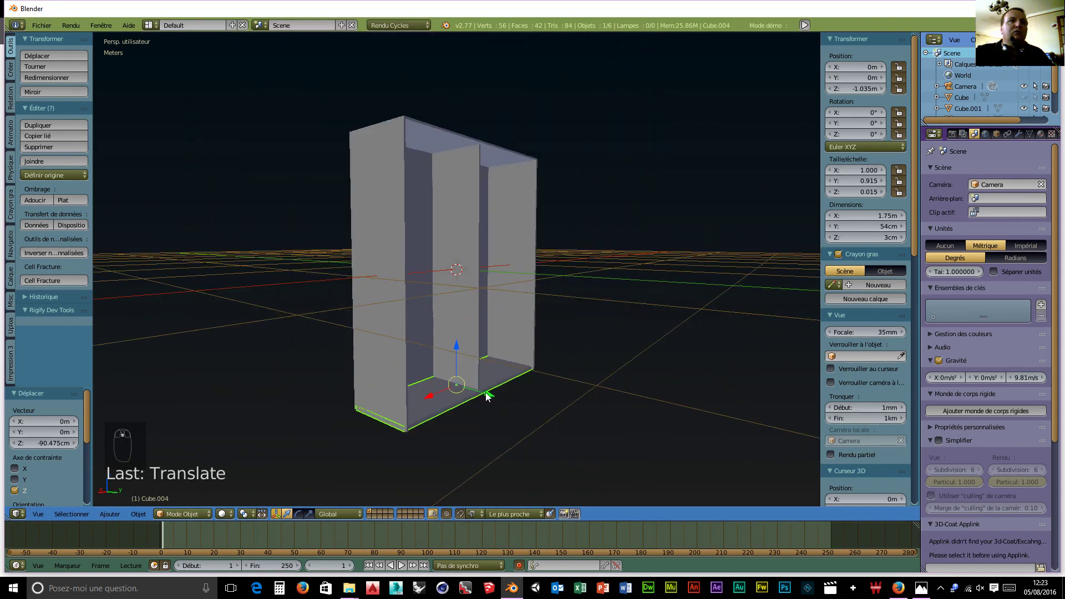
drag(484, 393, 350, 387)
scroll(553, 427, up, 6)
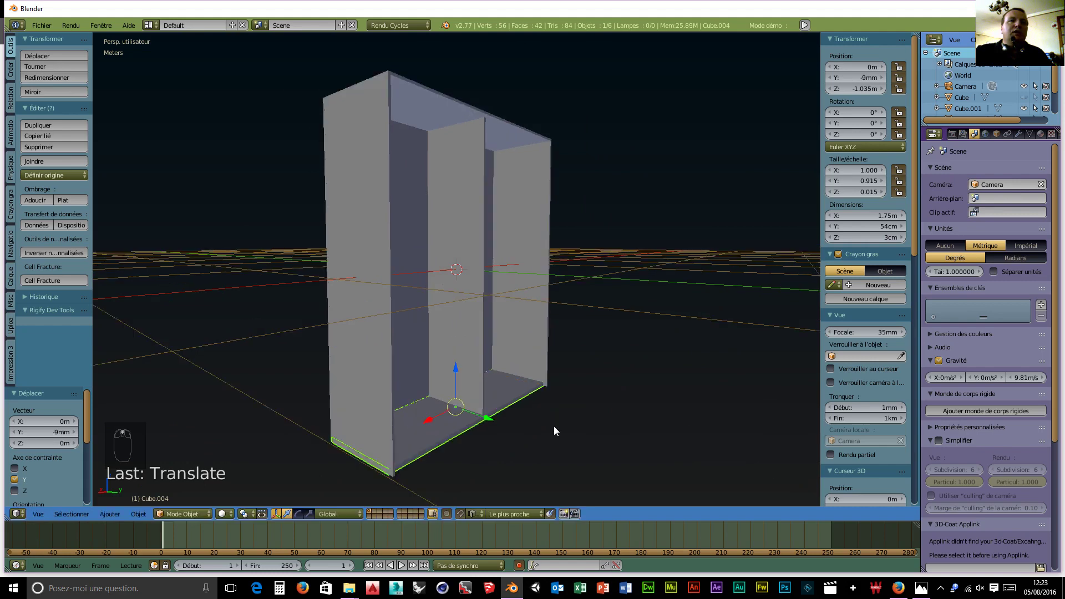
middle_drag(604, 441, 618, 459)
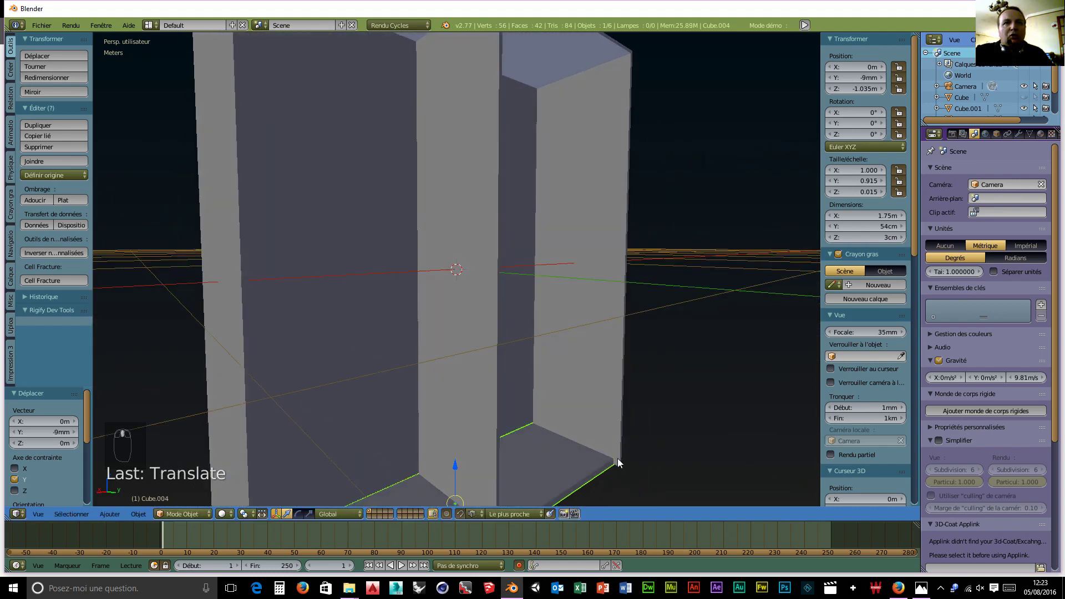
scroll(605, 472, down, 5)
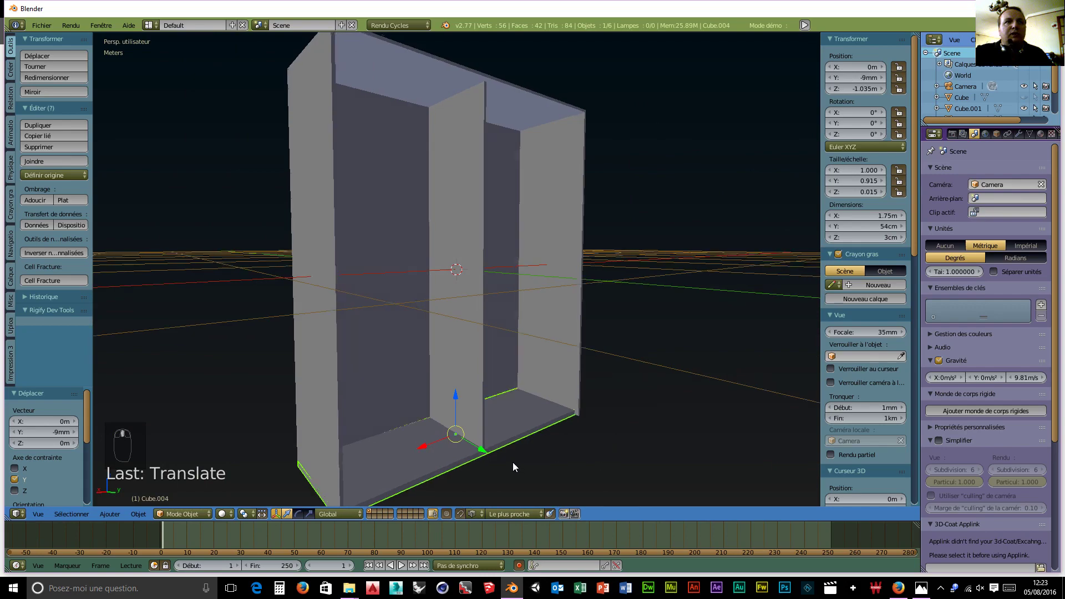
middle_drag(512, 462, 491, 389)
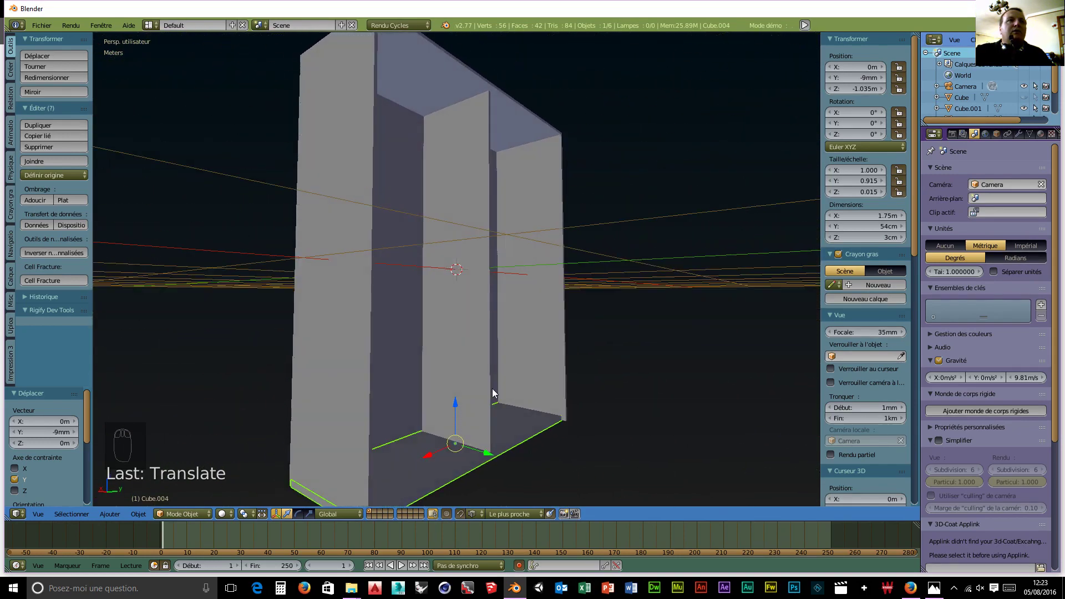
Separate the middle partition from the vertical panels mesh into its own object in Edit Mode and return to Object Mode
right_click(484, 373)
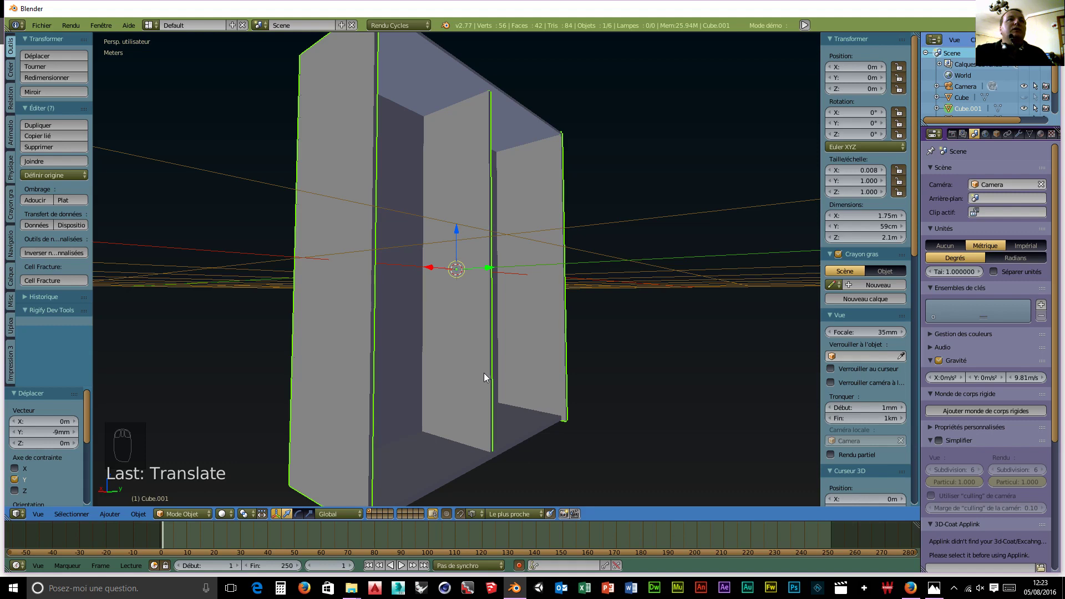
click(176, 515)
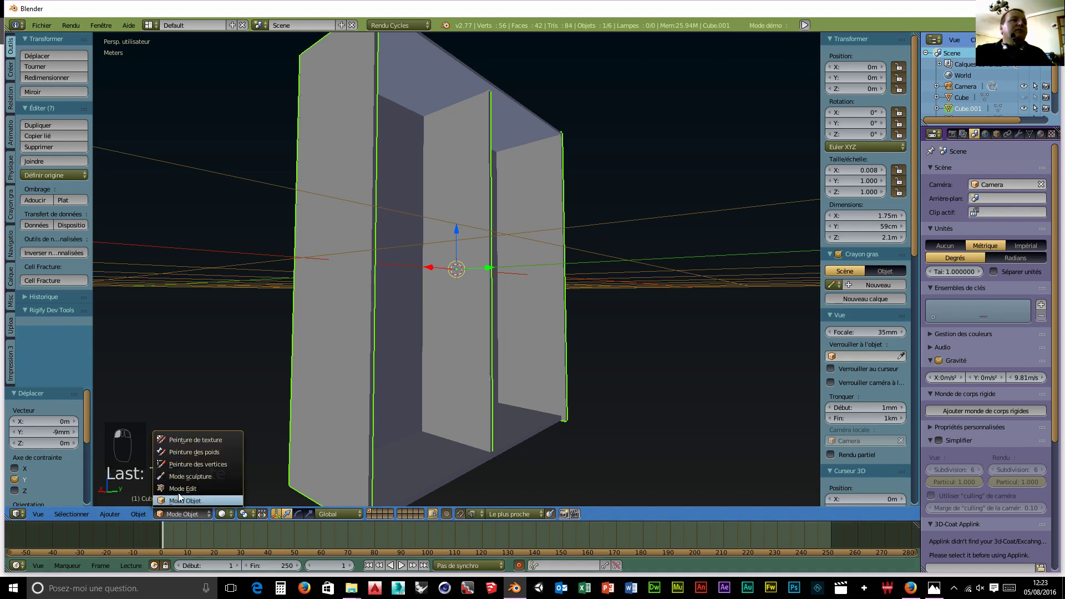
click(178, 489)
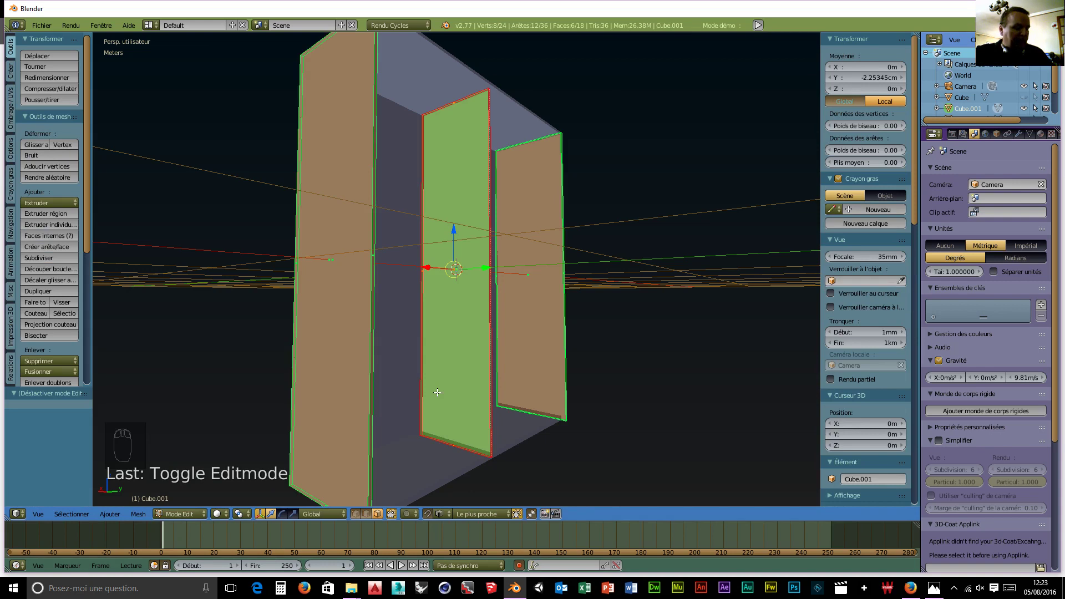
key(x)
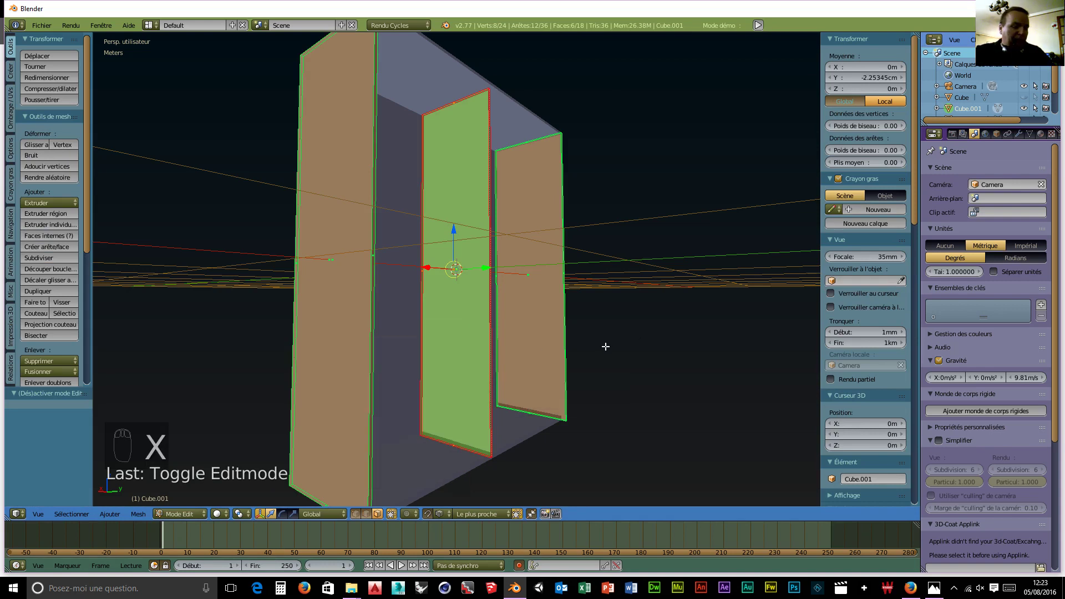
key(p)
click(484, 326)
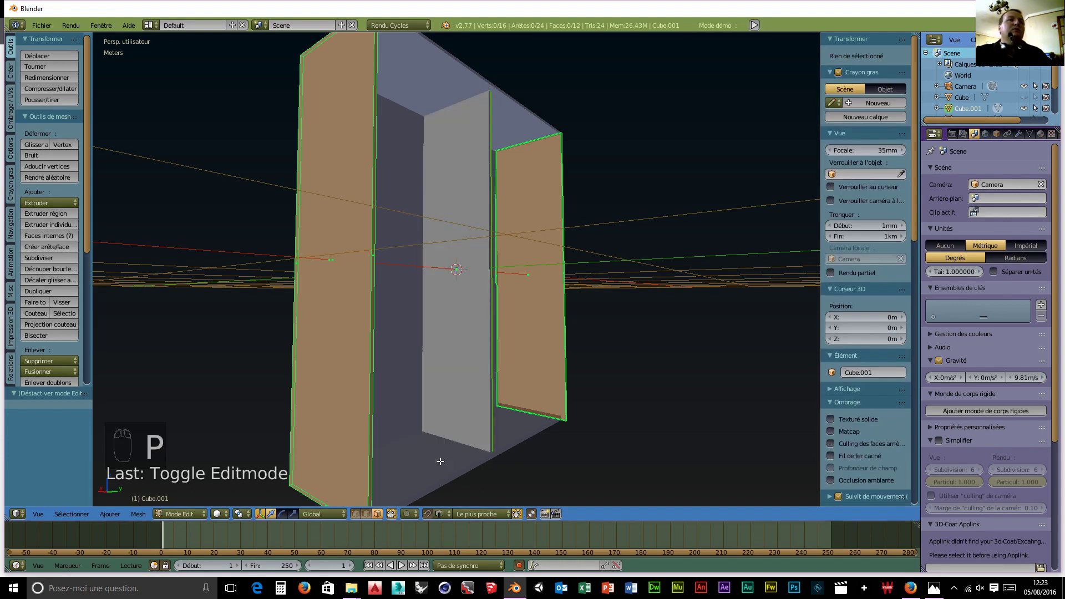
click(178, 514)
click(180, 499)
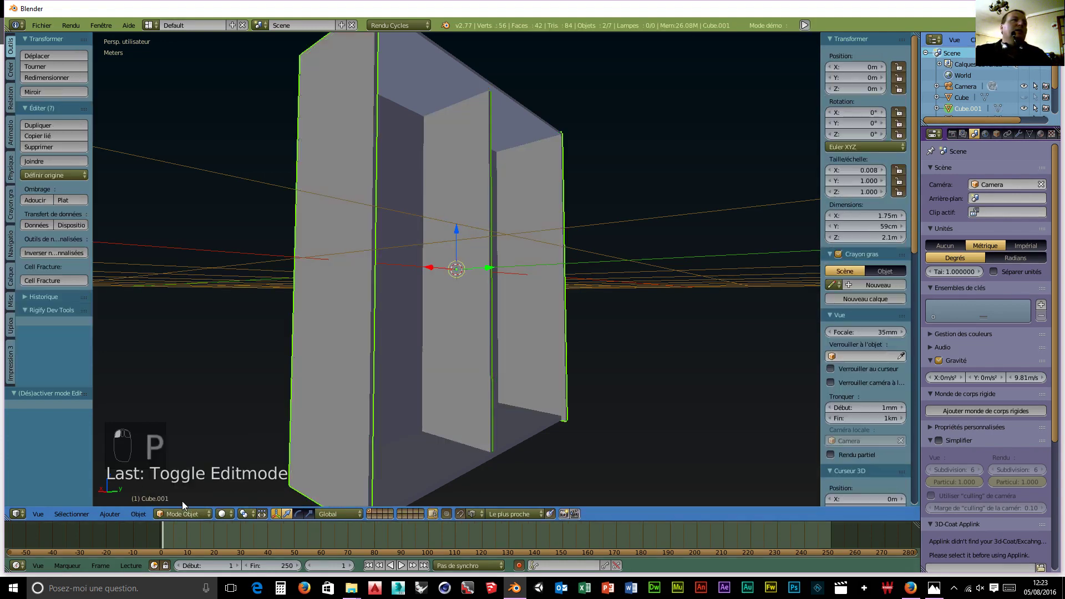
Select the separated middle partition and set its depth (Y dimension) to 53 cm
middle_drag(637, 450, 453, 291)
right_click(457, 275)
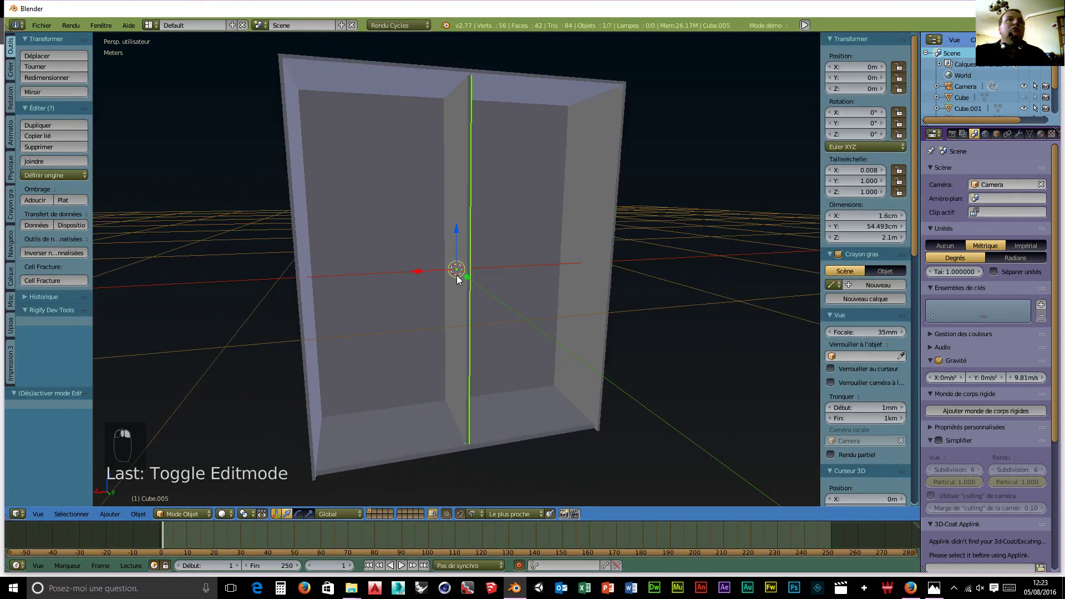
middle_drag(494, 318, 602, 418)
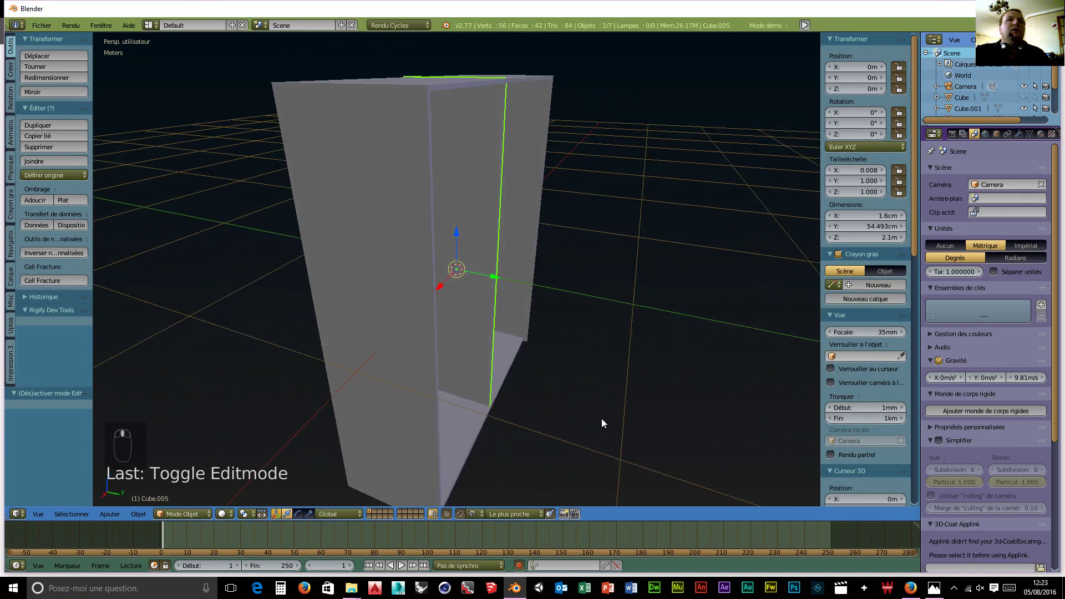
click(881, 225)
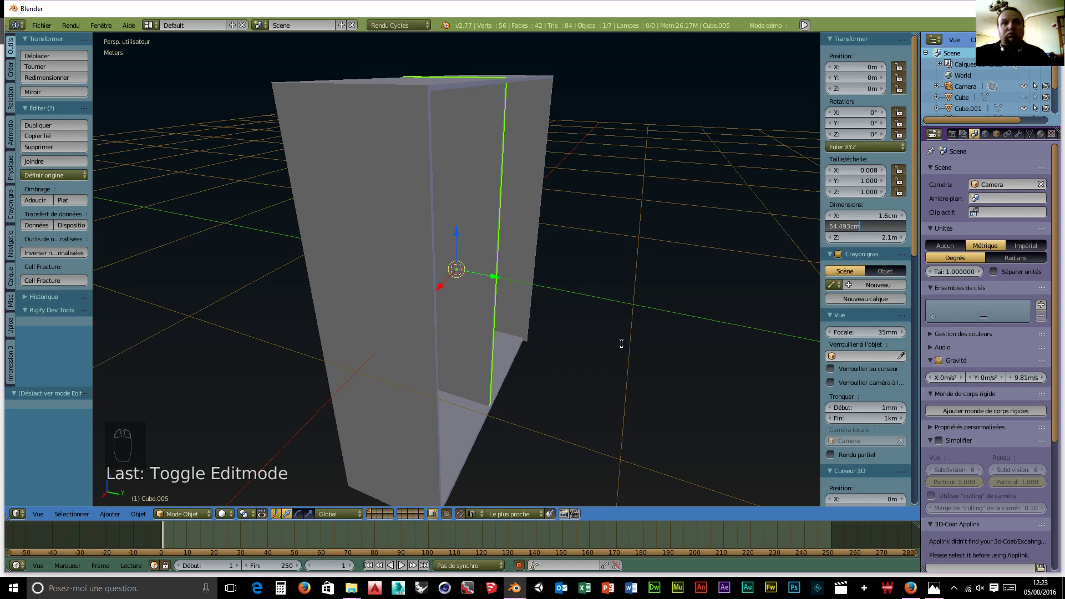
text(53)
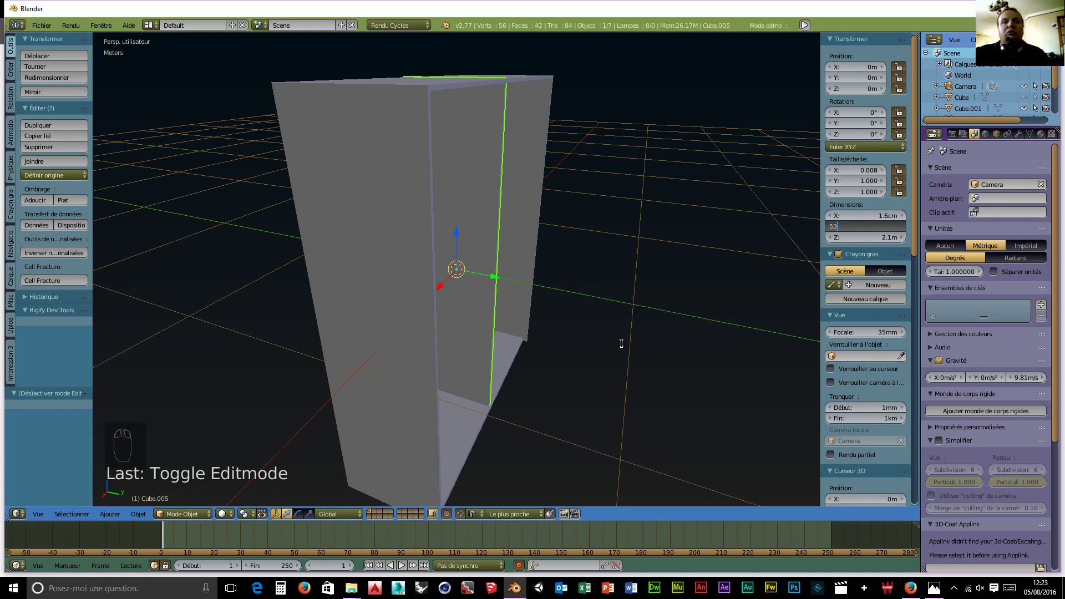
text(cm)
key(Return)
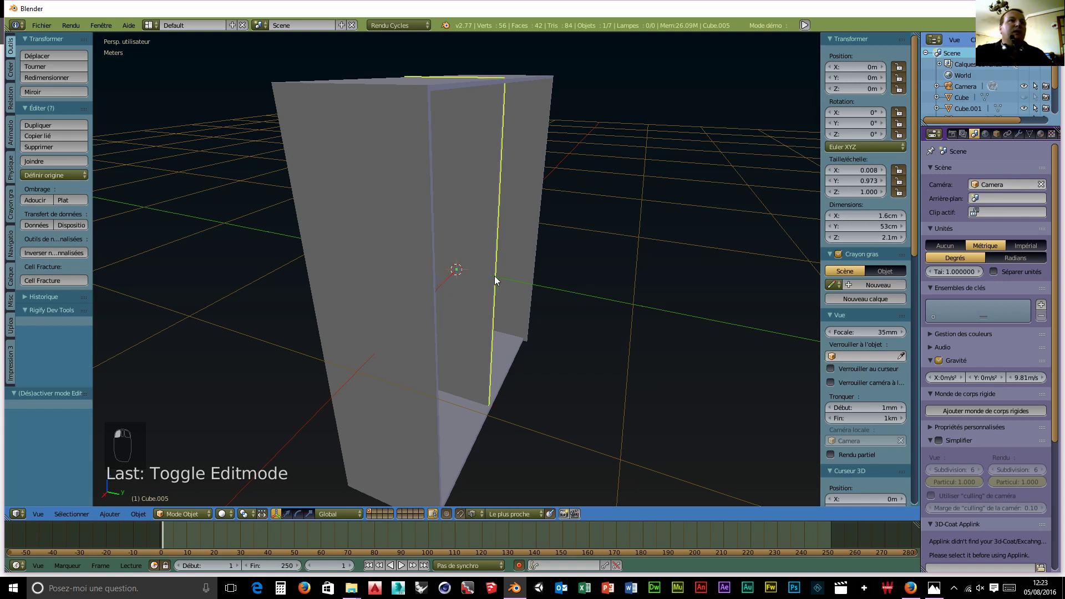
Move the middle partition about 7.9 mm along Y and check its position from the front
key(g)
key(y)
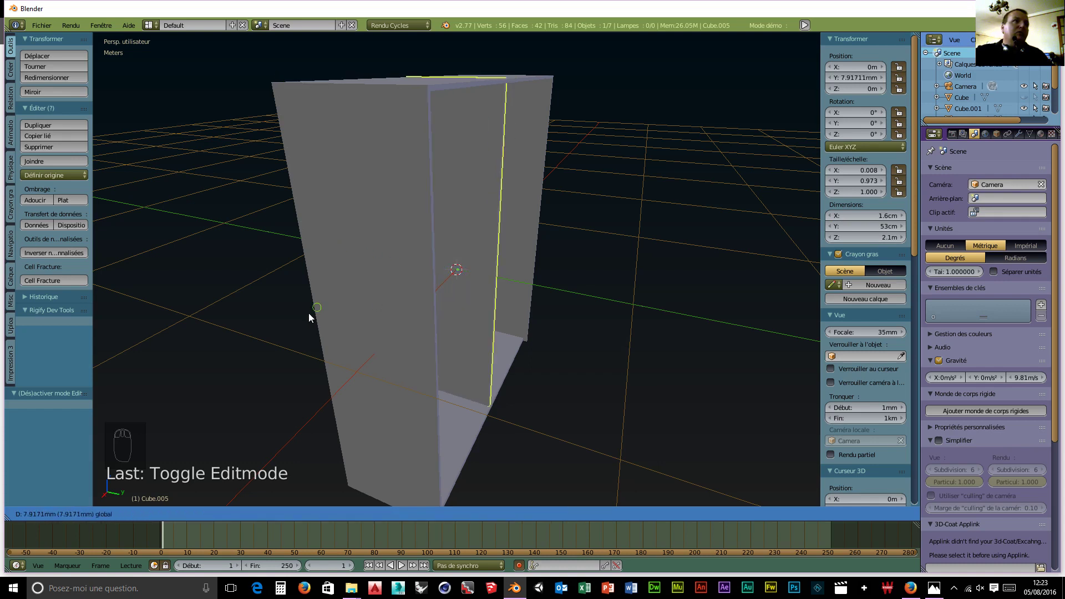
click(309, 313)
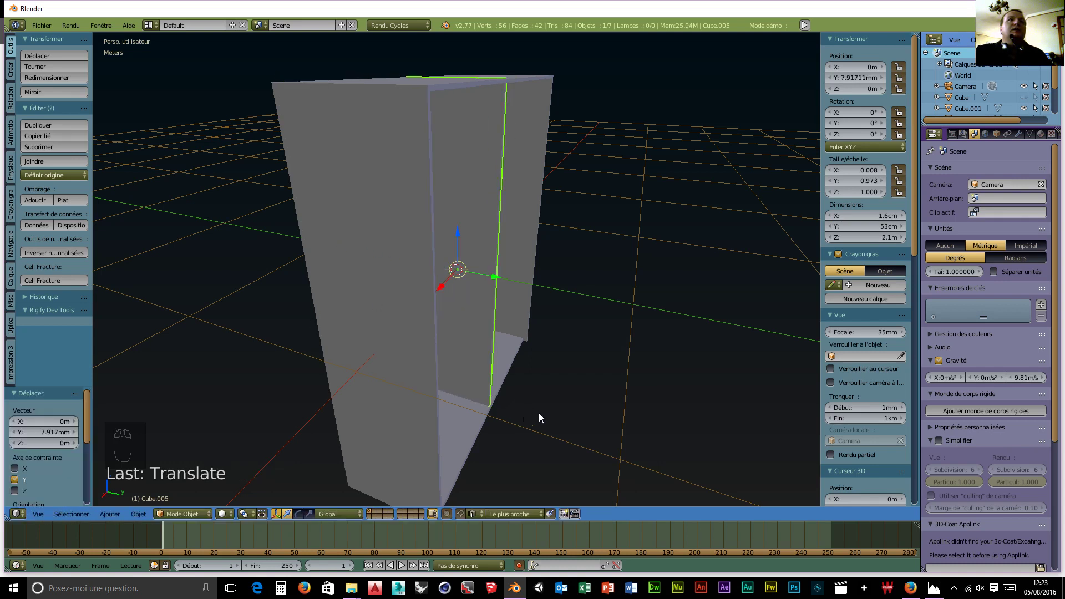
middle_drag(538, 412, 377, 404)
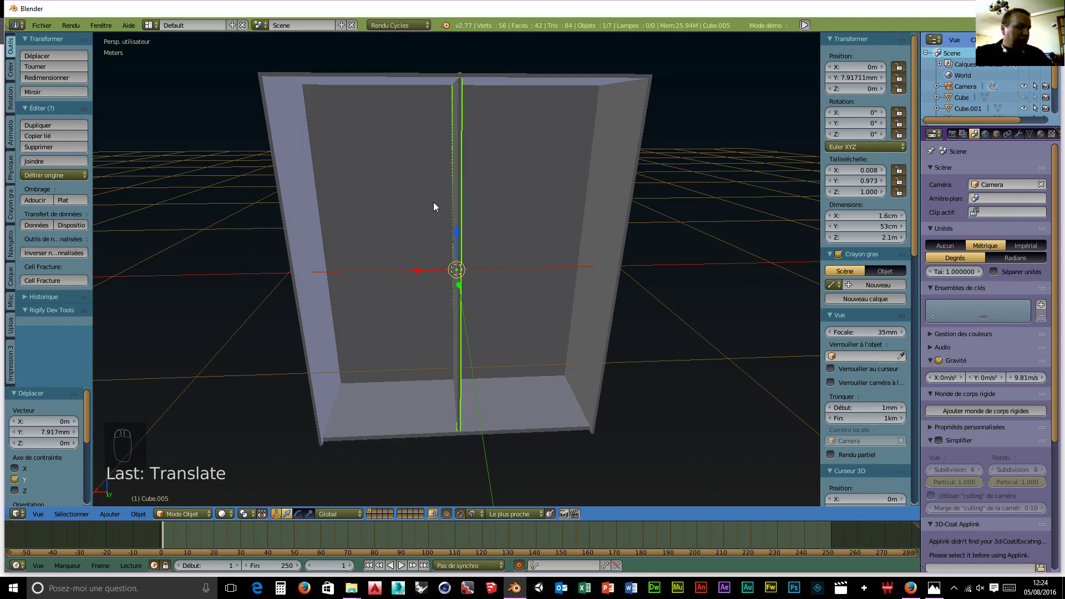
Add a new cube mesh at the centre of the wardrobe
key(shift+a)
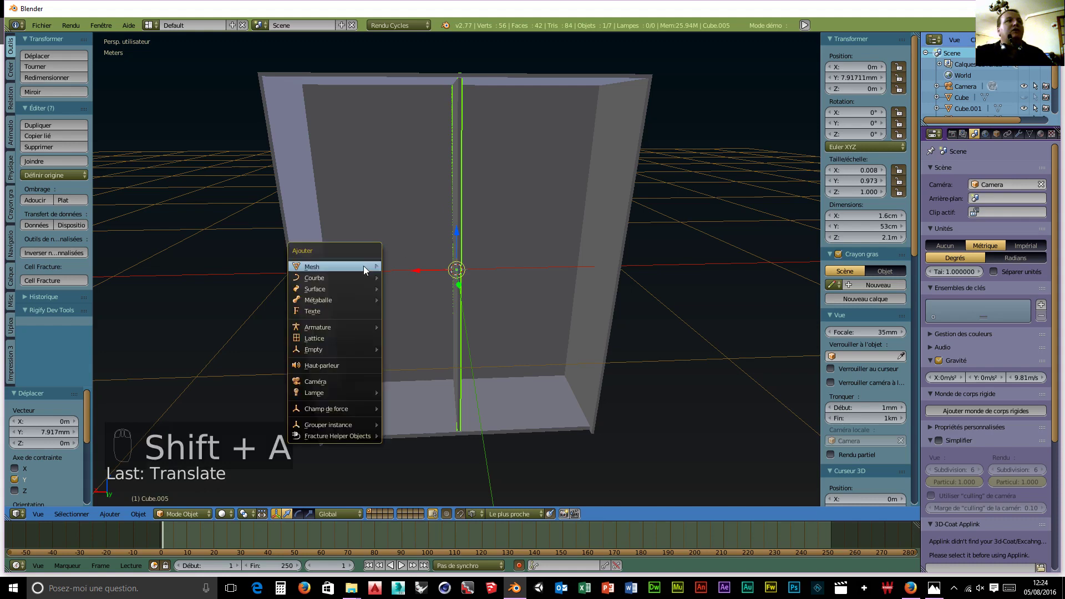
mouse_move(364, 268)
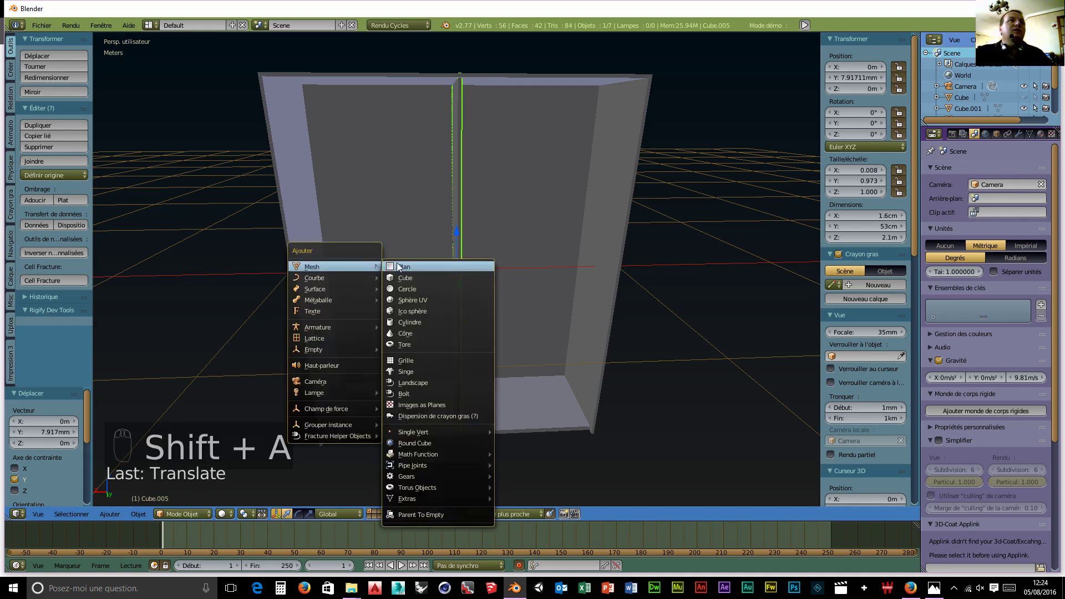
click(405, 278)
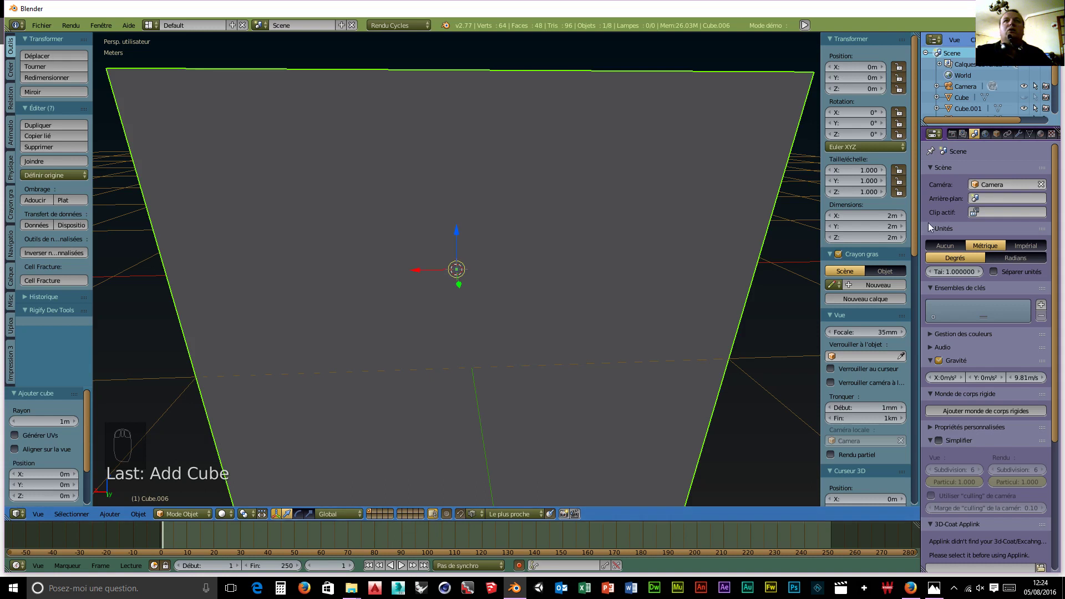
Set the new cube's Z dimension to 16 mm to form a thin shelf board
click(867, 235)
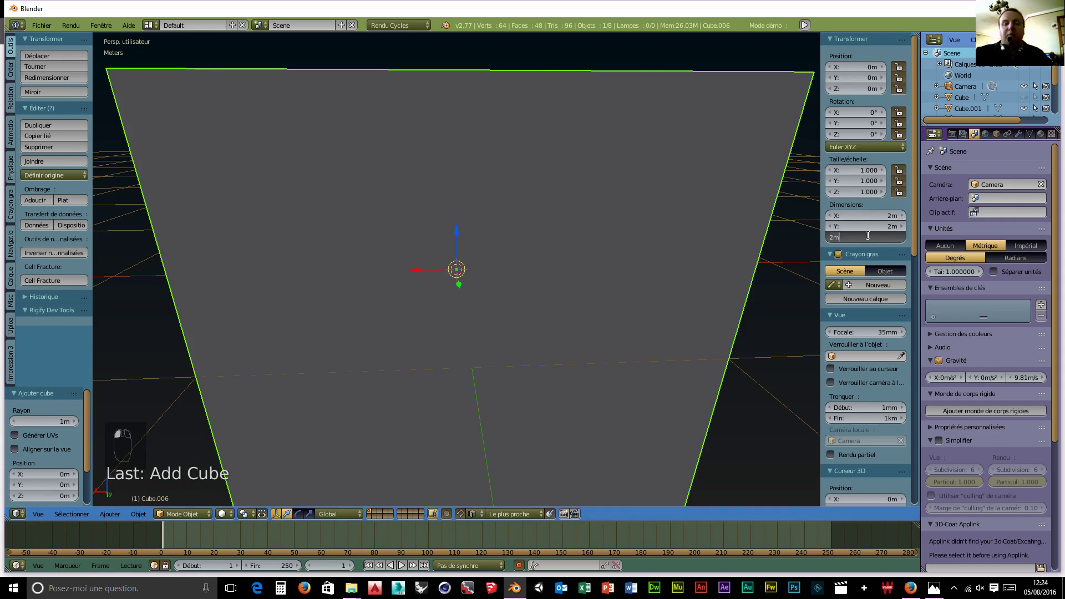
text(16mm)
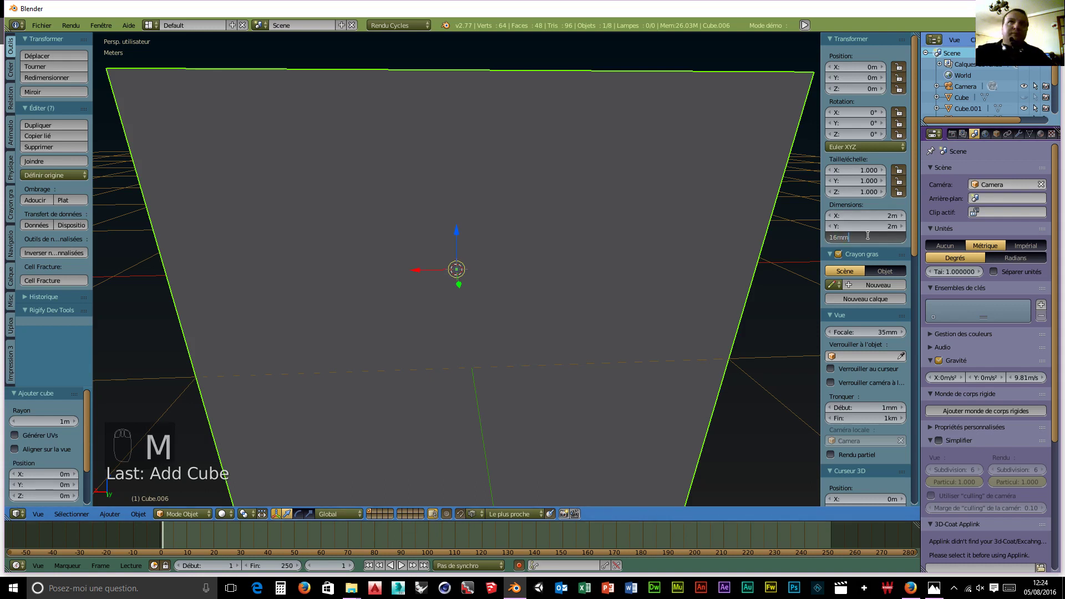
key(Return)
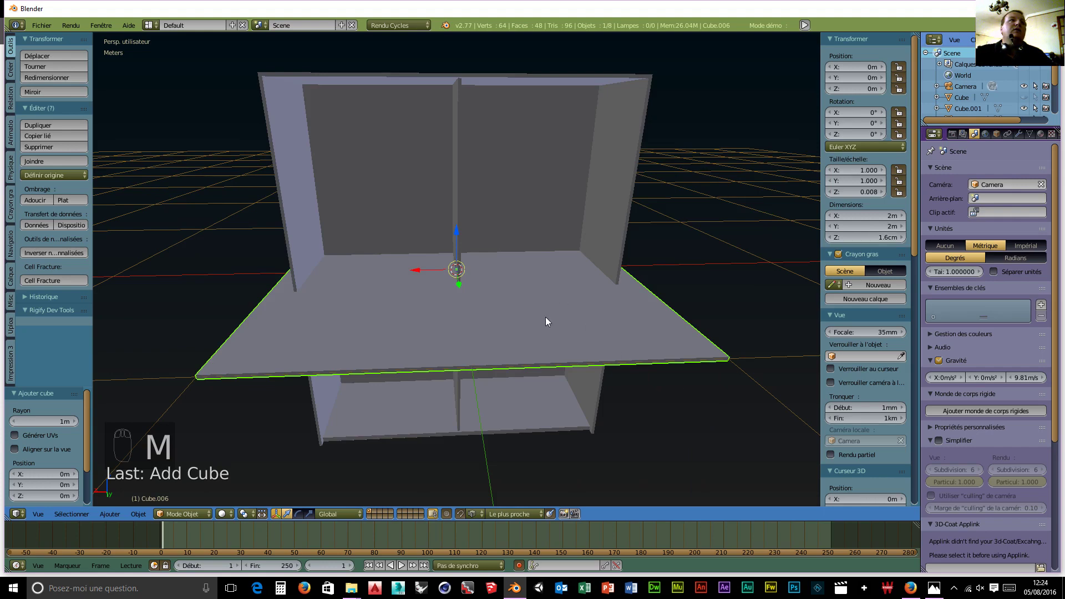
Put the board in Edit Mode with wireframe shading, view it from above in orthographic projection, and select its +X end face
click(187, 515)
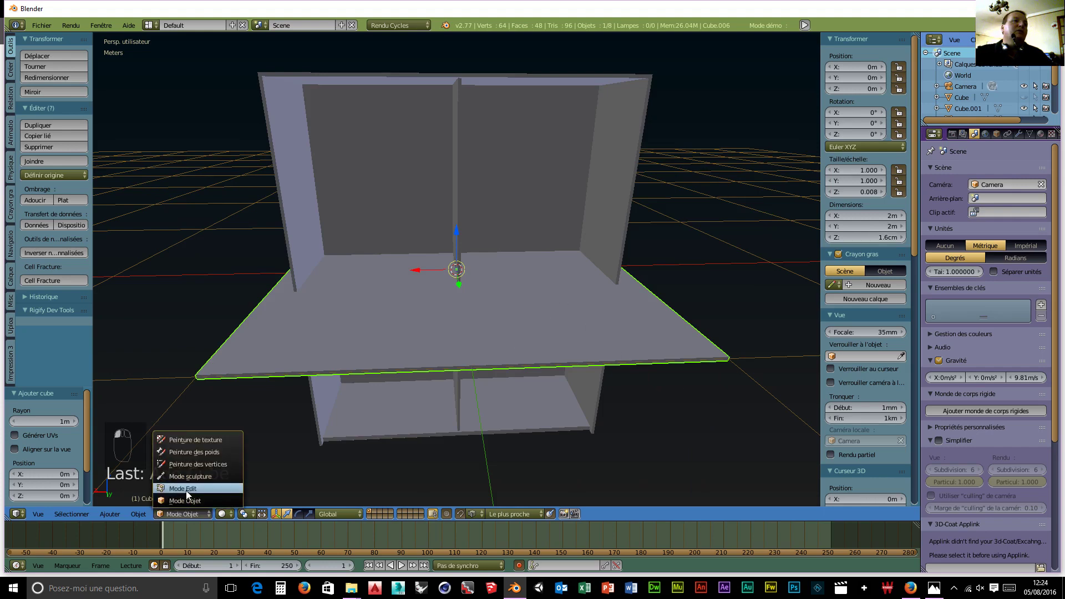
click(200, 488)
middle_drag(592, 380, 592, 426)
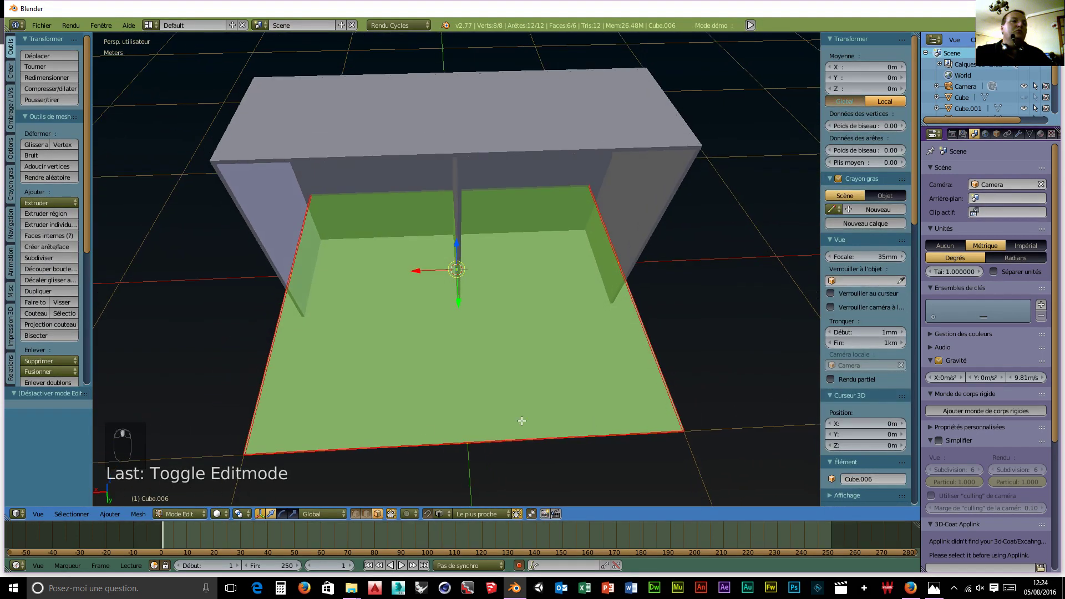
click(219, 514)
click(237, 489)
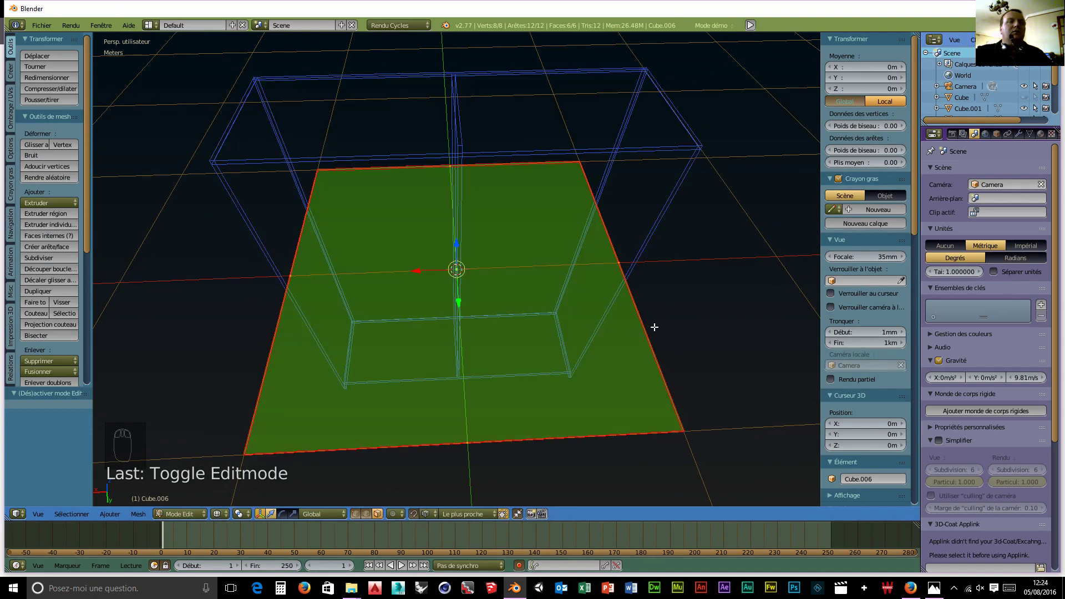
key(KP_7)
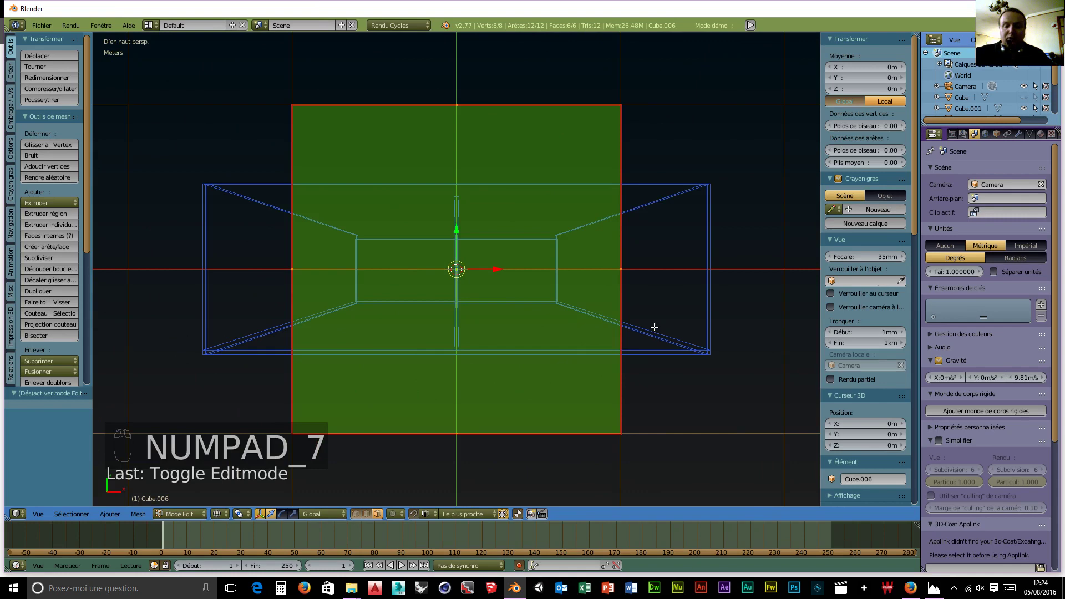
key(KP_5)
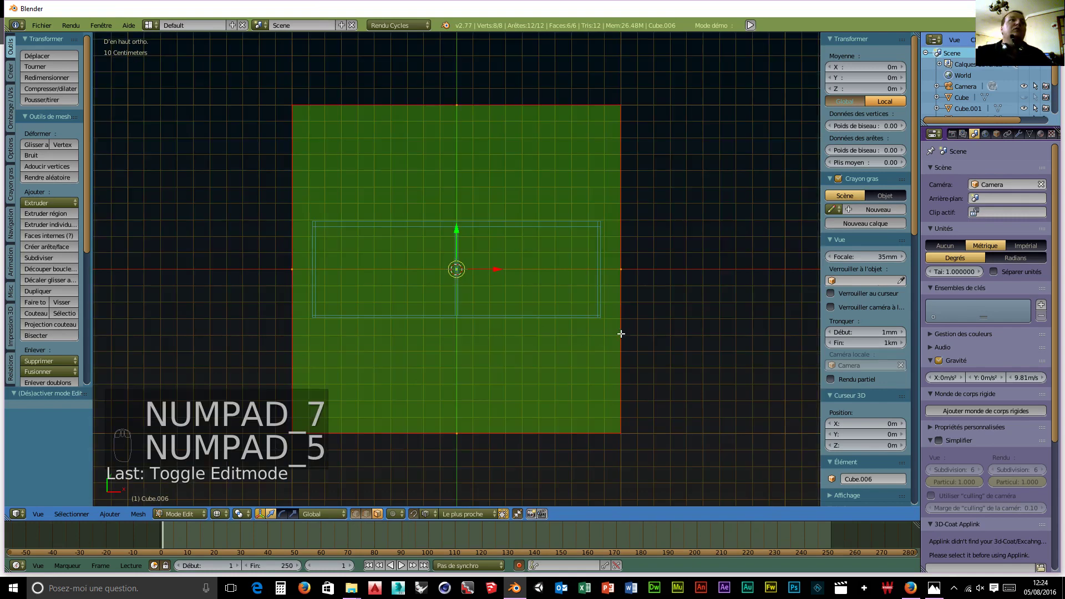
right_click(621, 270)
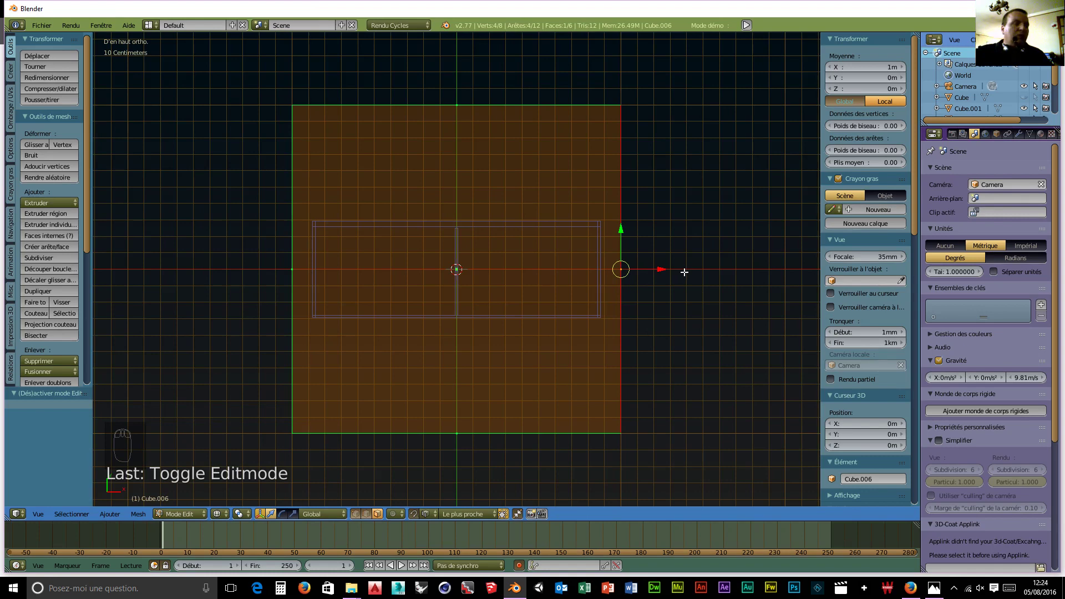
key(g)
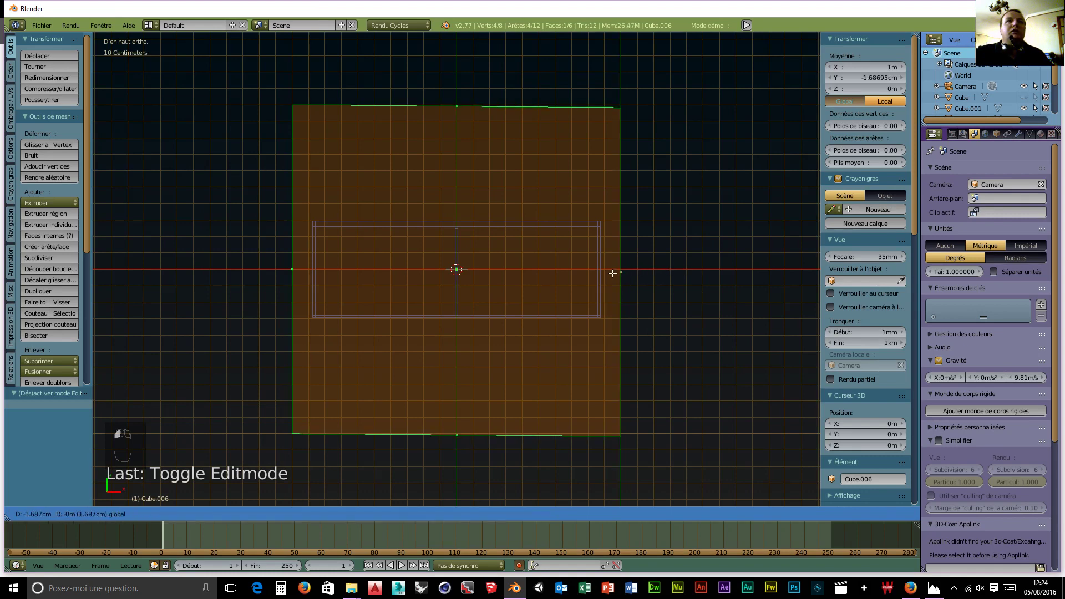
click(626, 269)
key(g)
key(x)
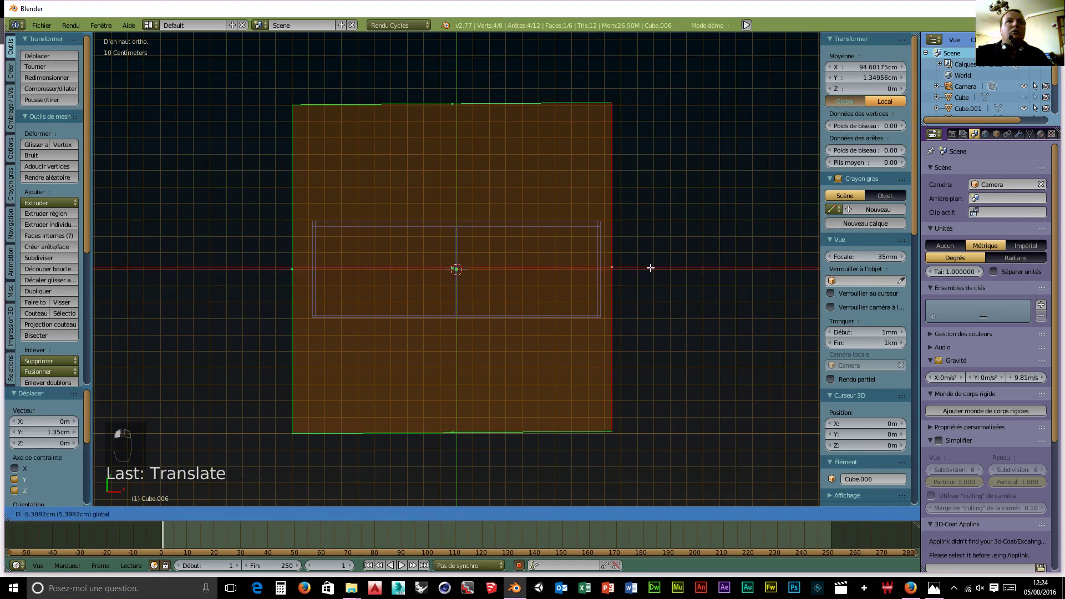
click(652, 267)
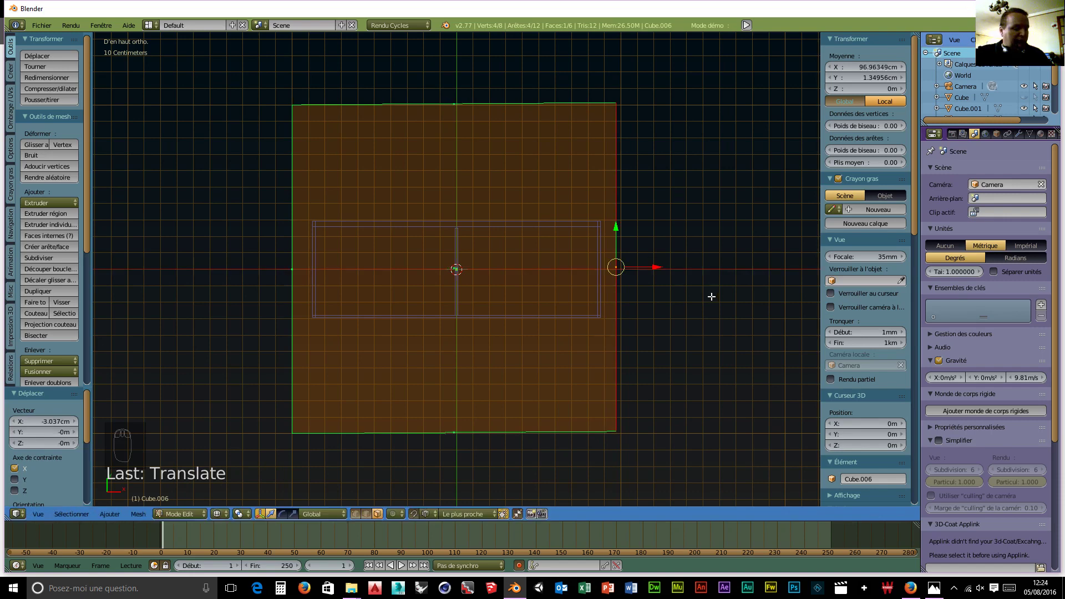
key(ctrl+z)
key(ctrl+z)
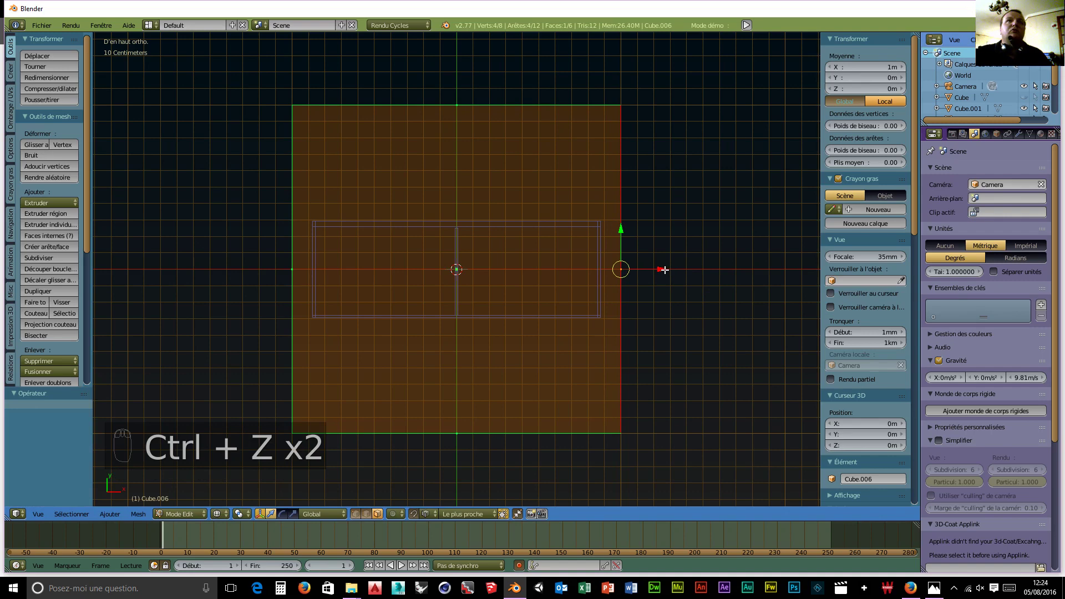
Move the board's +X face to X 85.9 cm at the side panel and its opposite face to X 8 mm at the partition
drag(665, 269, 598, 271)
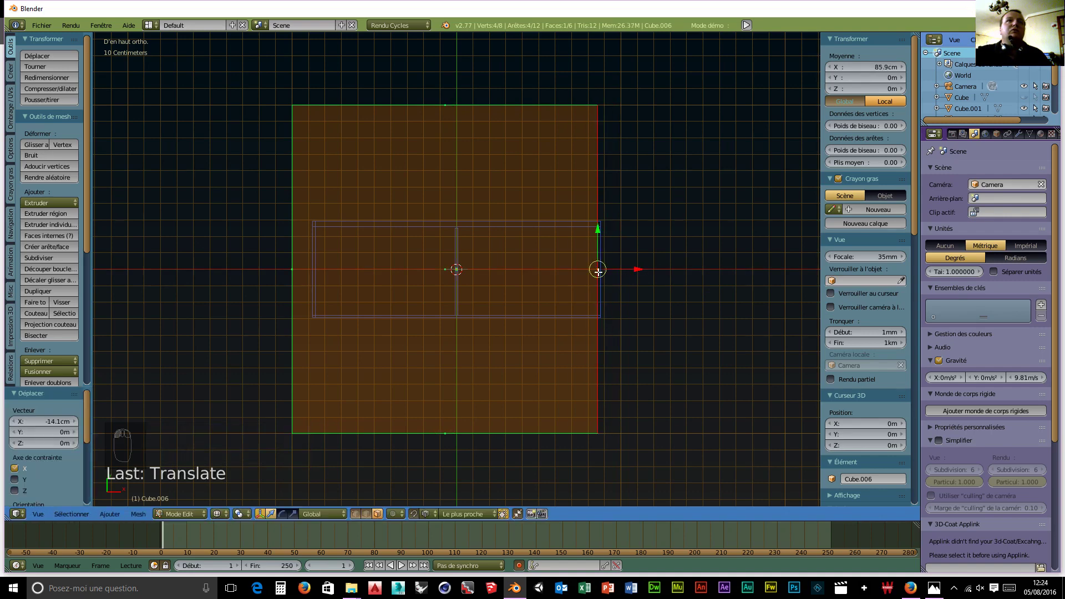
right_click(291, 305)
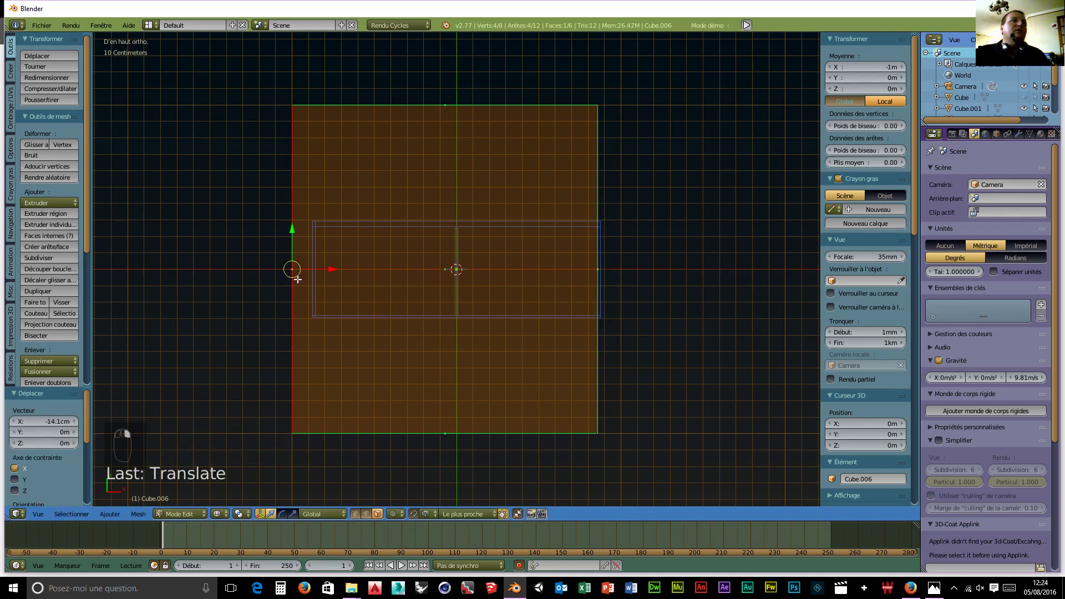
drag(324, 269, 456, 249)
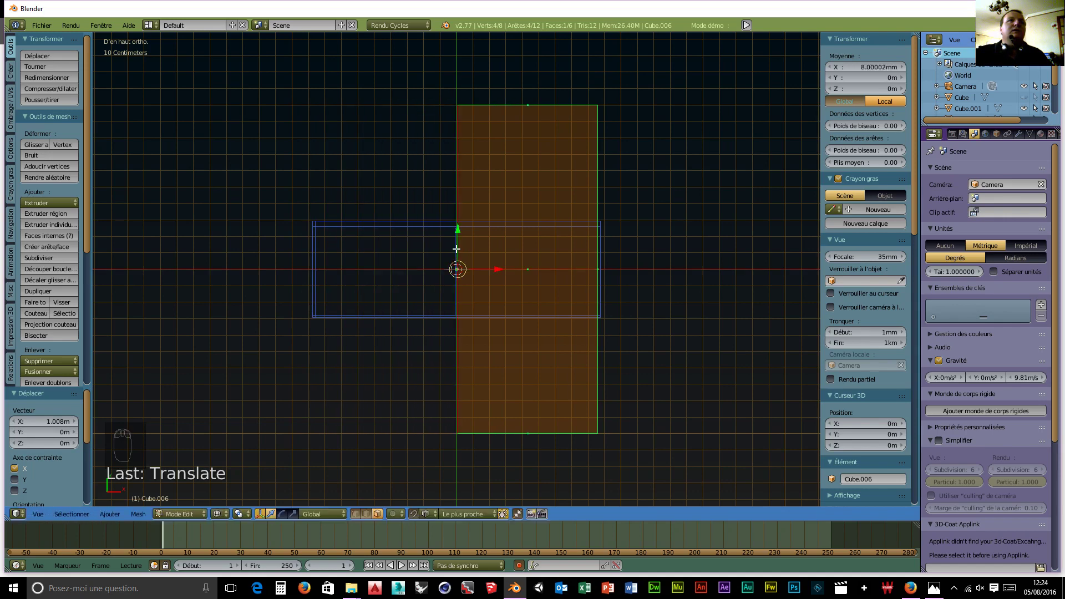
Move the board's two remaining side faces along Y to -27.9 cm and 25.1 cm, matching the ends of the middle partition
right_click(527, 433)
drag(528, 394, 524, 314)
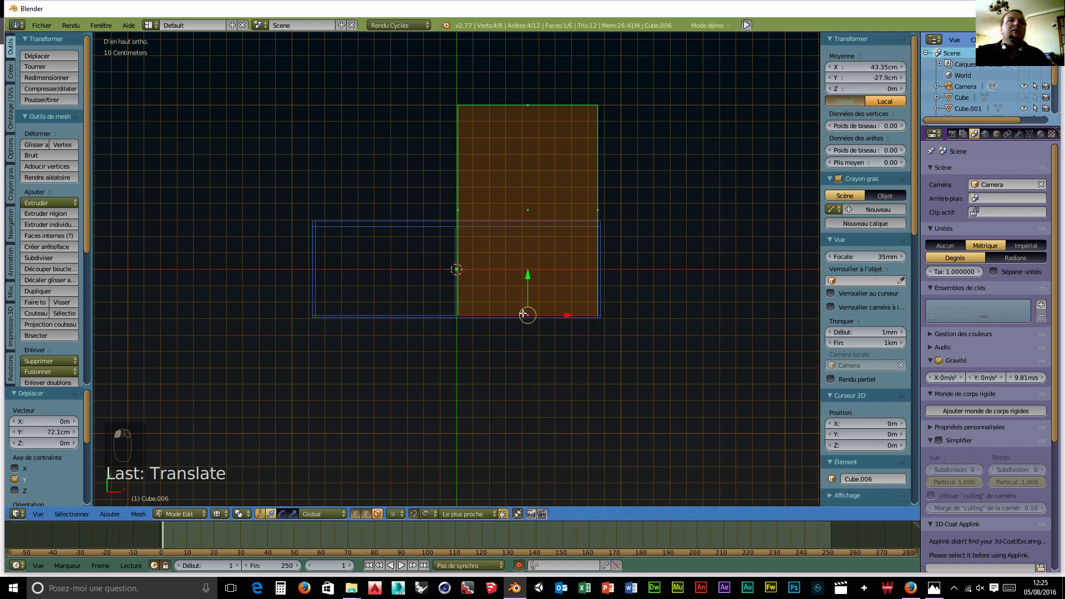
right_click(527, 105)
drag(528, 69, 456, 229)
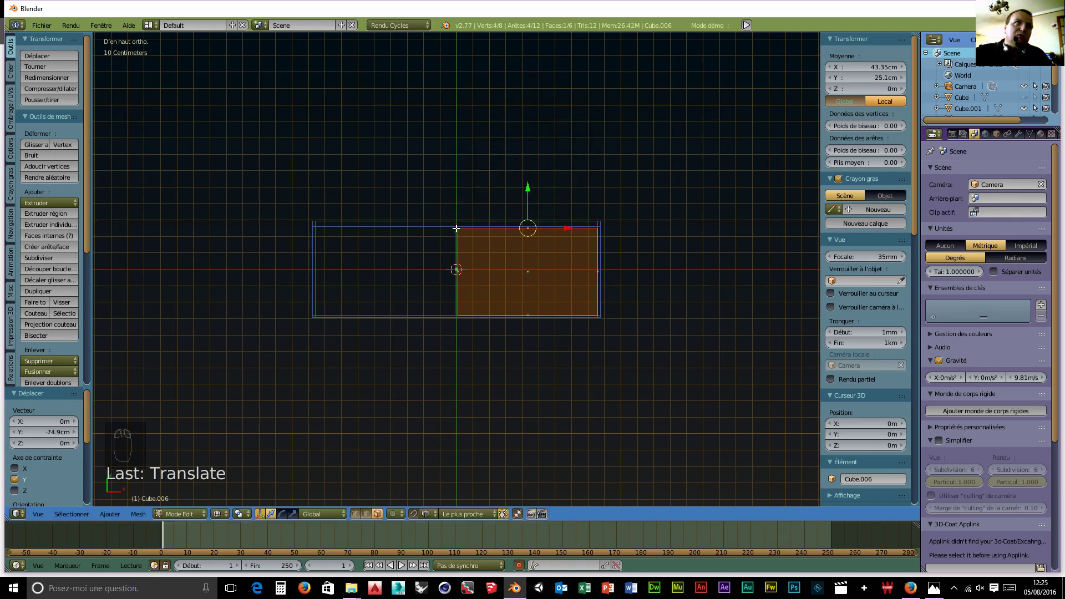
scroll(507, 260, up, 6)
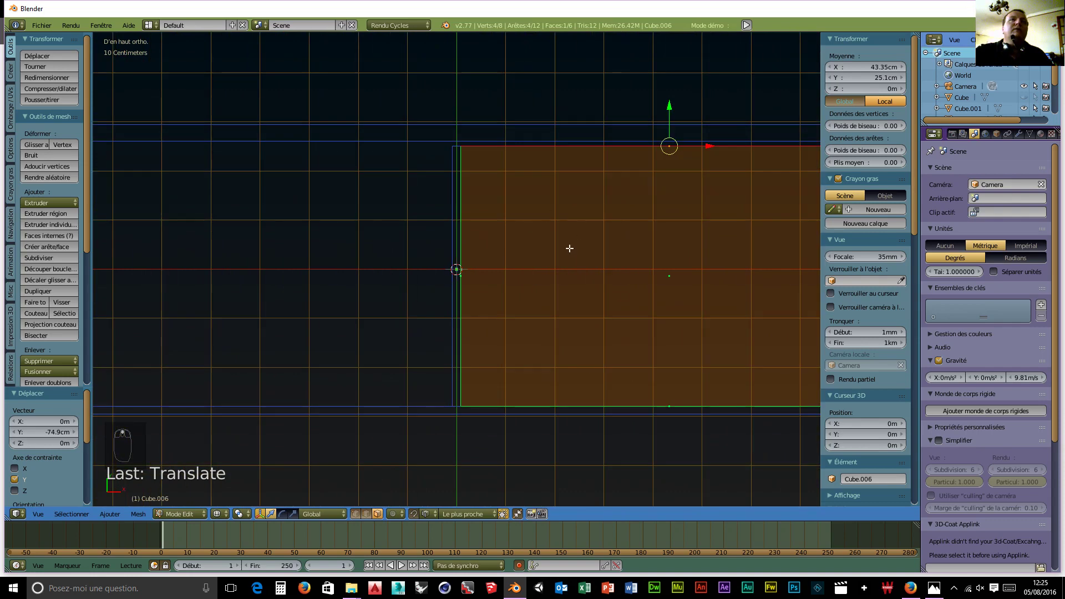
scroll(610, 191, up, 2)
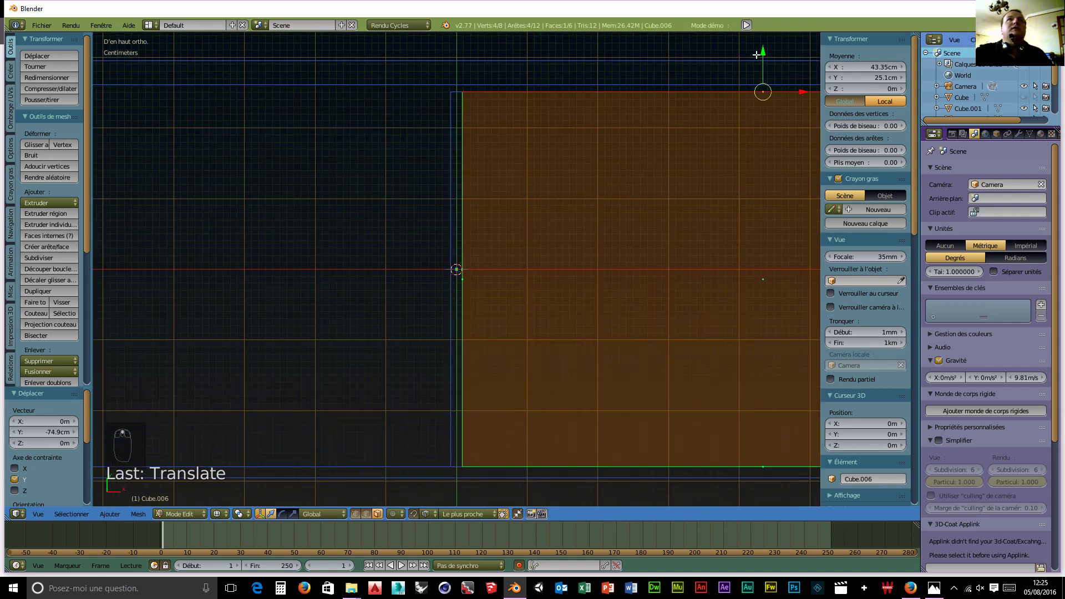
drag(761, 56, 455, 90)
scroll(636, 258, down, 7)
middle_drag(635, 258, 508, 237)
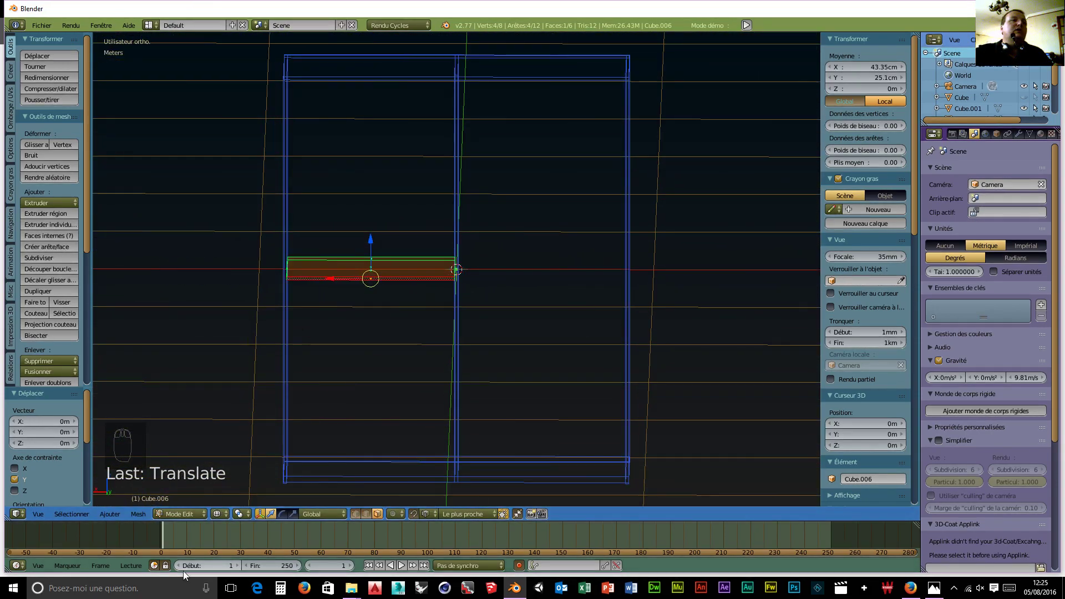
Return the shelf to Object Mode and set its origin to its geometry
click(181, 514)
click(185, 501)
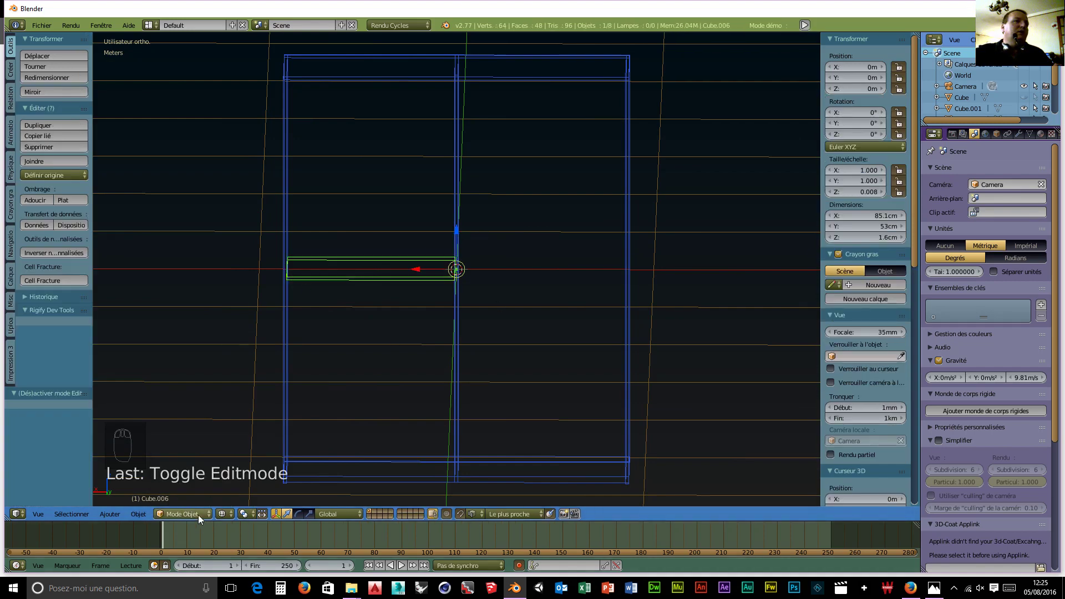
click(138, 514)
mouse_move(167, 462)
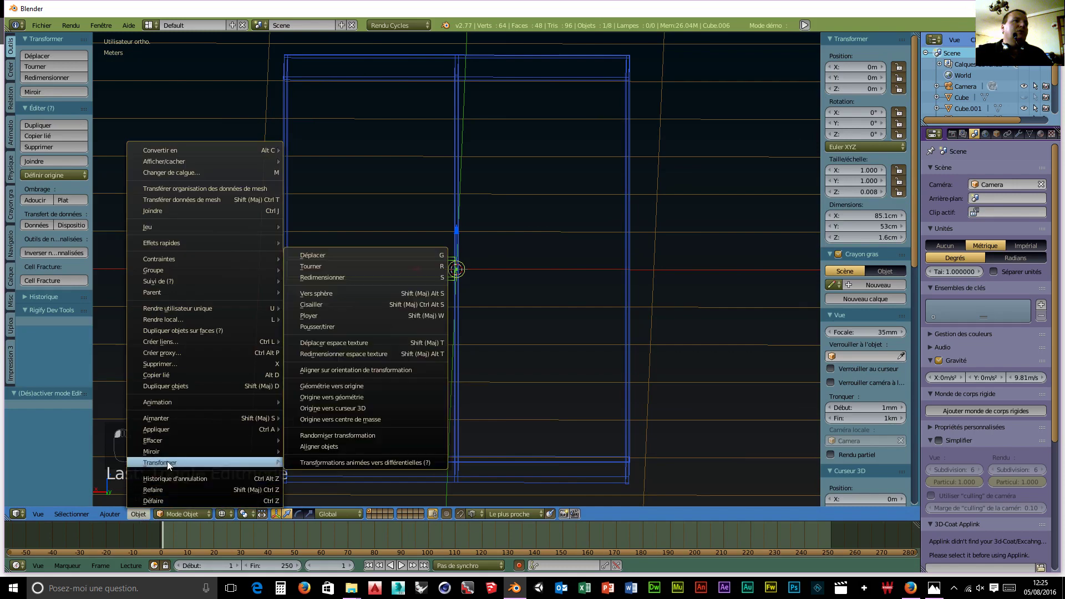
click(321, 399)
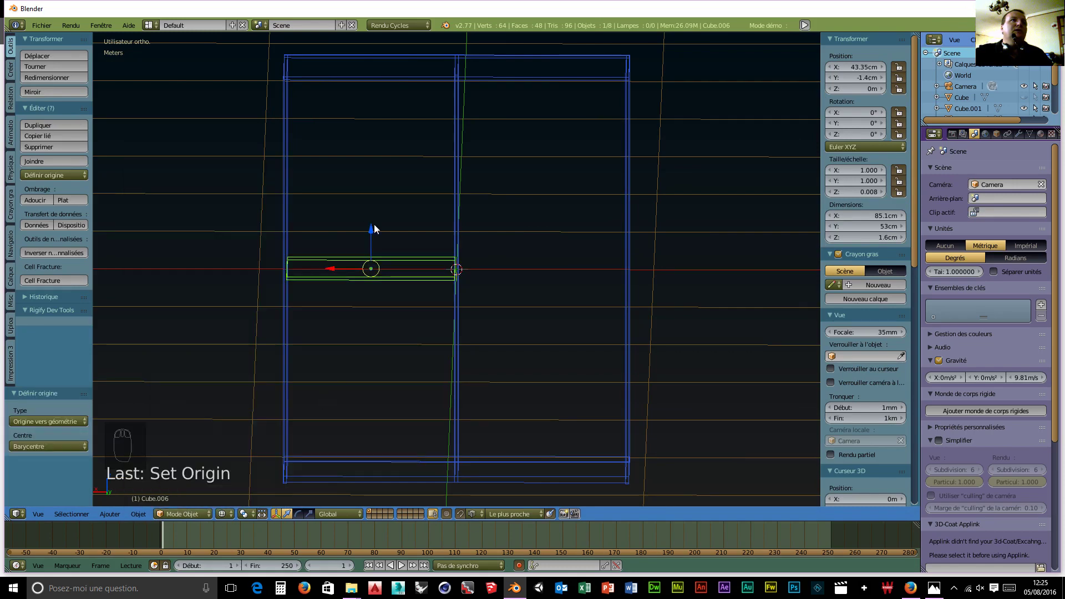
Raise the shelf about 67.3 cm along Z and duplicate it 86.7 cm along negative X into the other compartment
drag(371, 228, 364, 98)
mouse_move(400, 252)
middle_down()
mouse_move(404, 262)
mouse_move(398, 250)
middle_up()
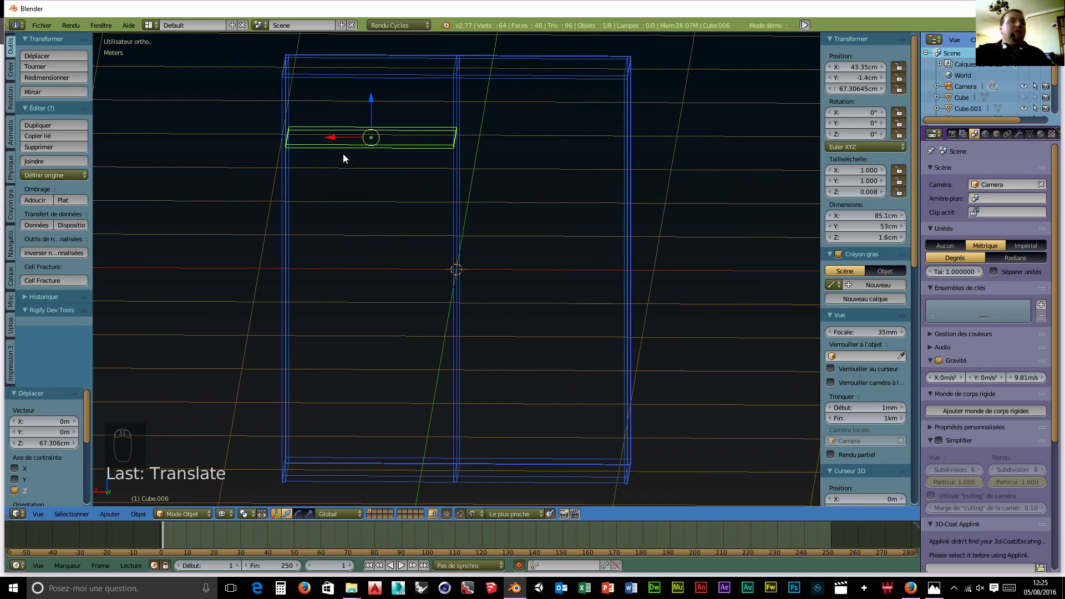
key(shift+d)
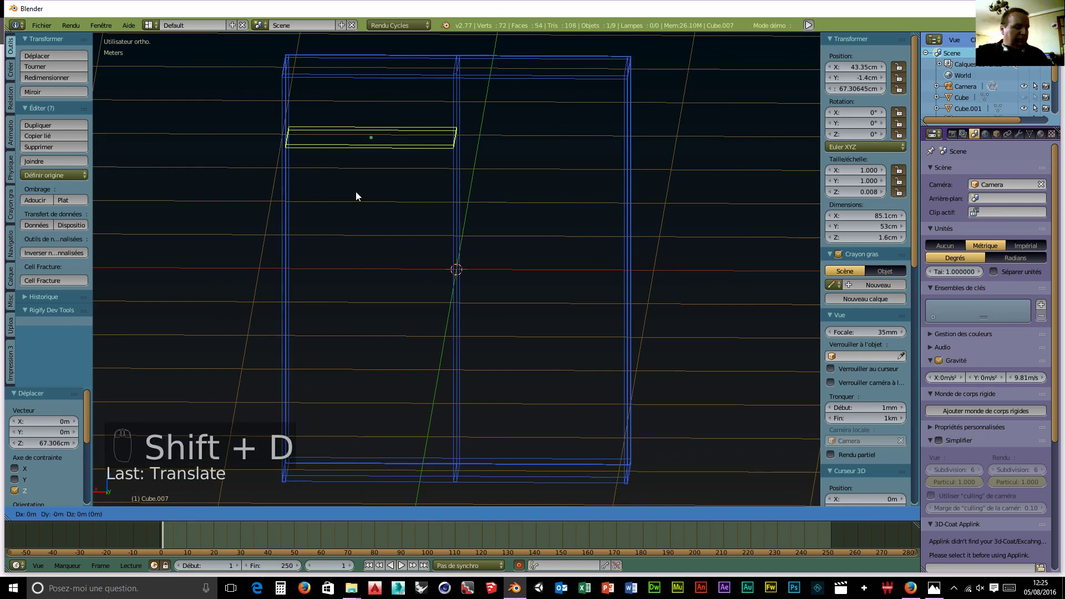
key(x)
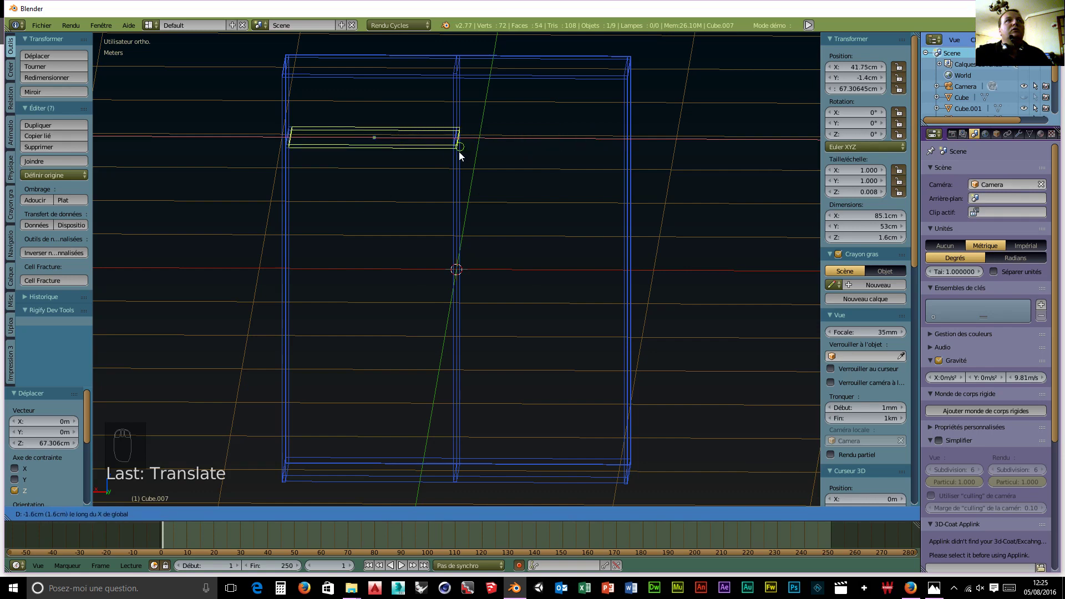
click(623, 155)
middle_drag(558, 231, 541, 278)
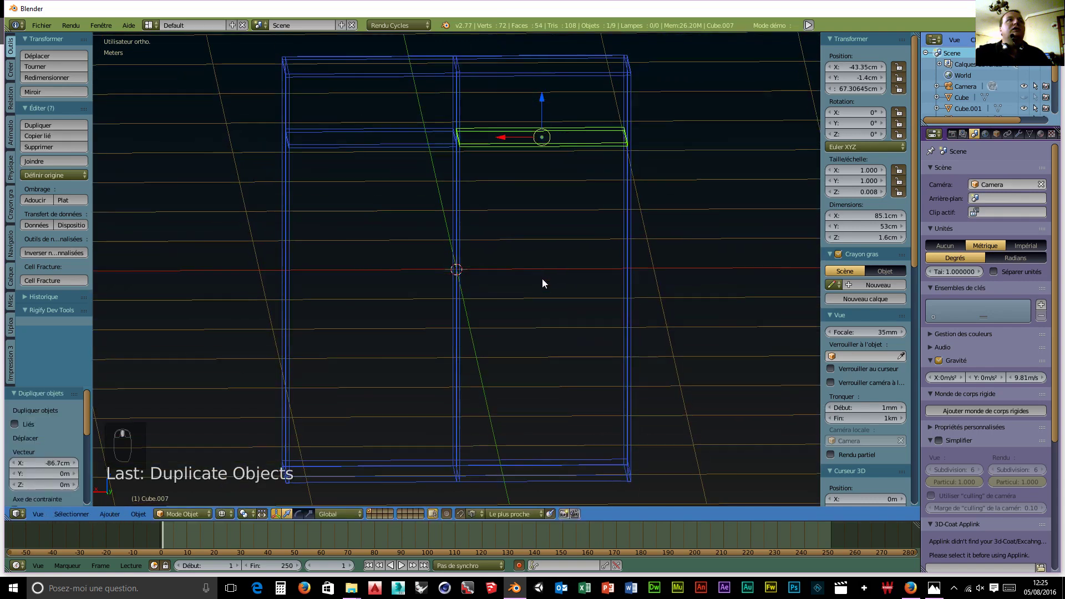
Duplicate both shelves about 32.1 cm down along Z and repeat the duplication three more times for five shelf rows
shift+right_click(364, 145)
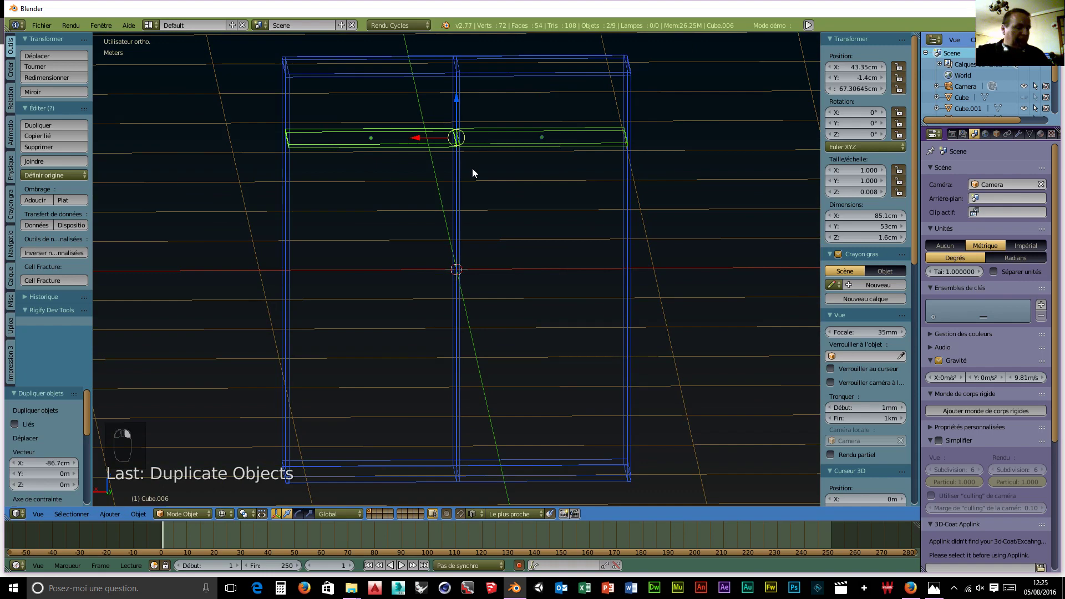
key(shift+d)
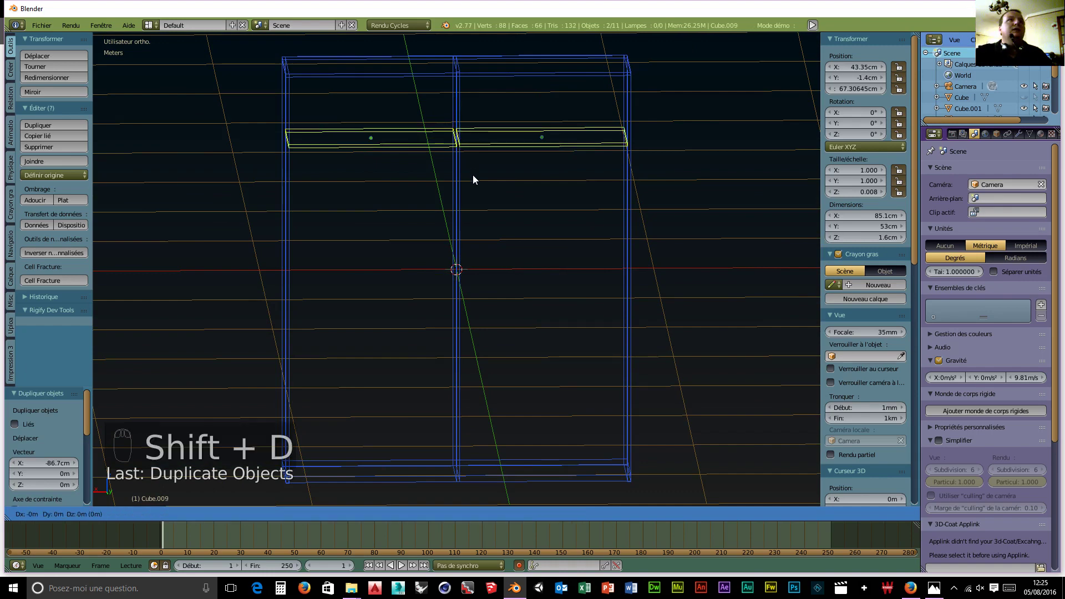
key(z)
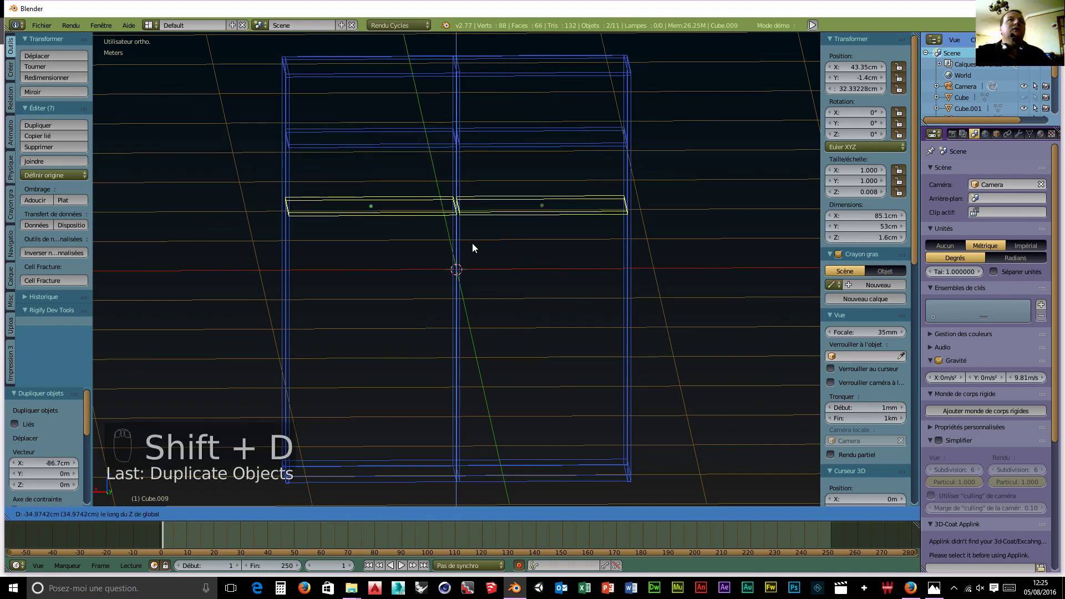
click(472, 242)
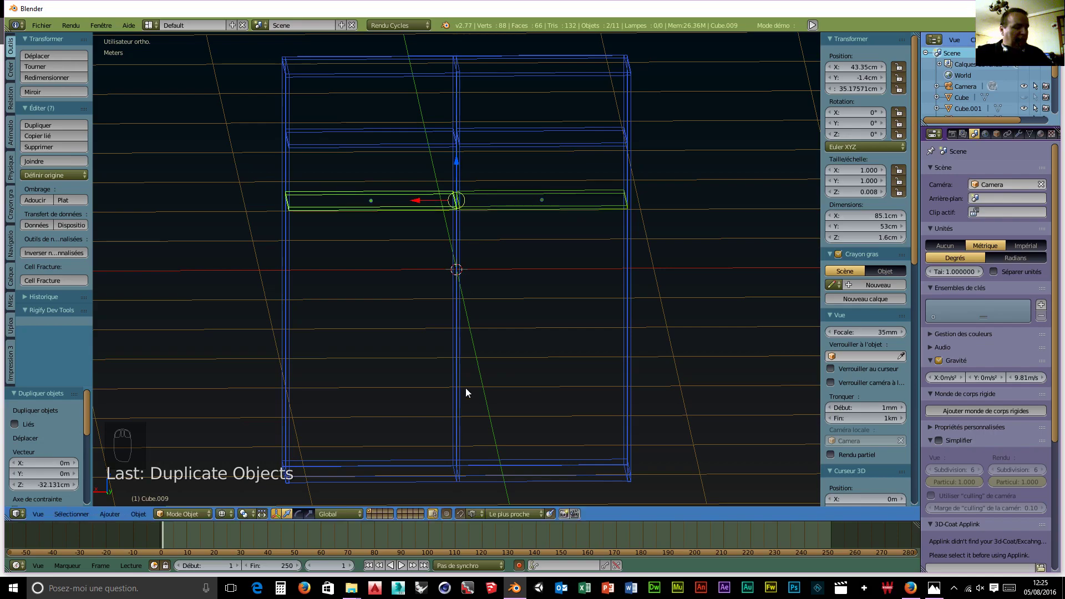
key(shift+r)
key(shift+r)
key(shift+r)
key(shift+r)
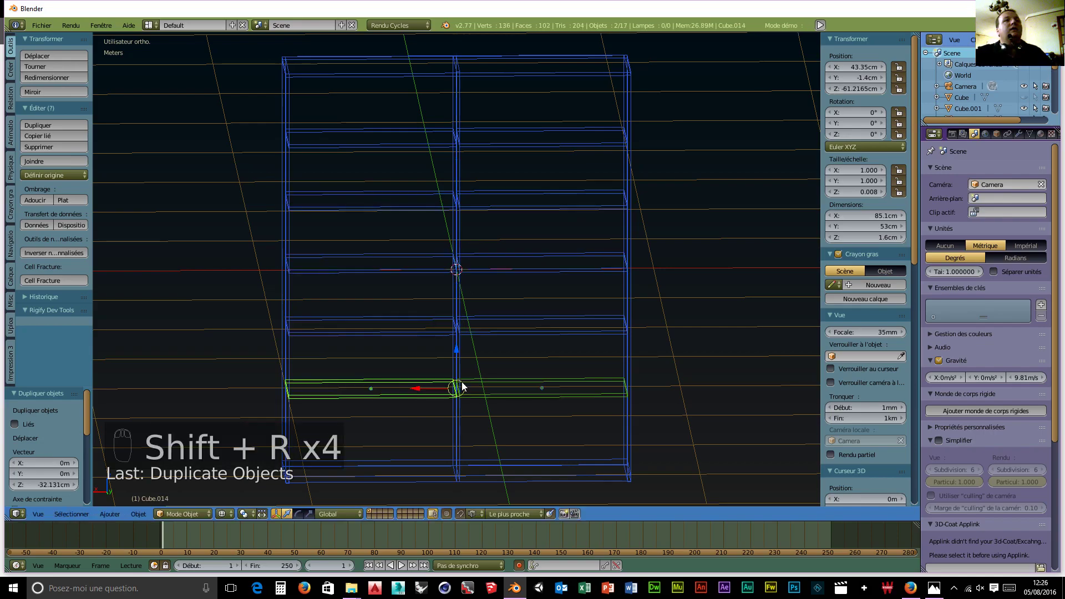
Switch the viewport from wireframe to solid shading and check the wardrobe carcass and its shelves from several angles
middle_drag(703, 319, 606, 313)
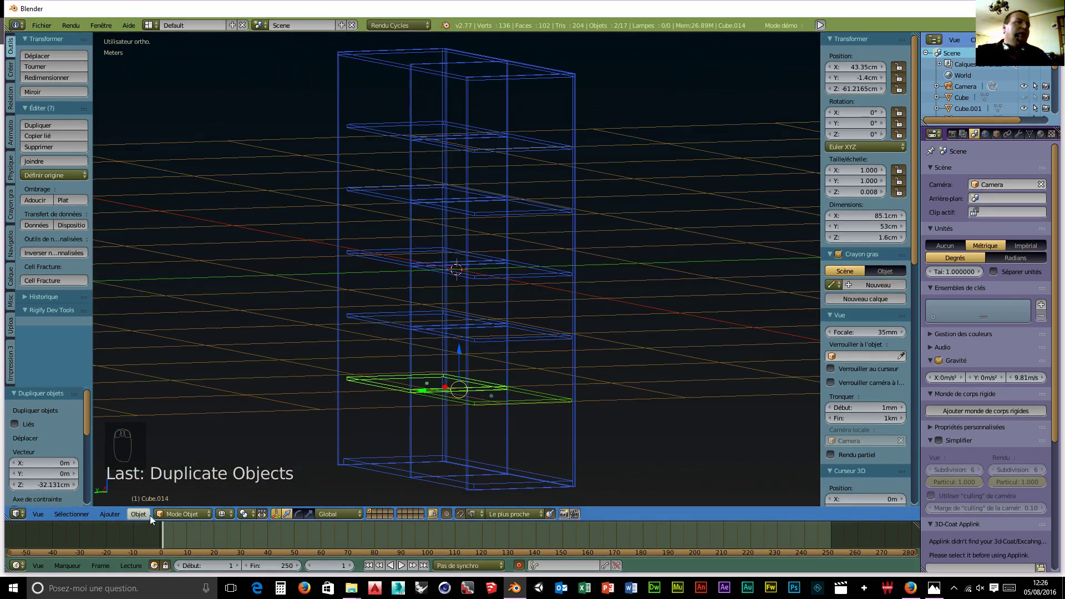
click(183, 514)
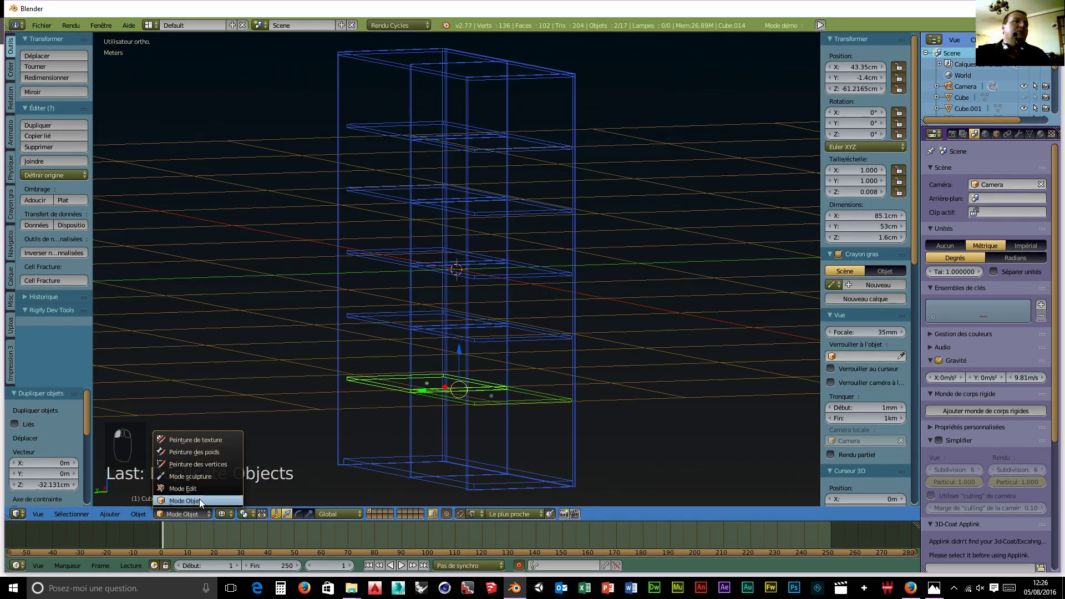
click(198, 498)
click(224, 515)
click(238, 491)
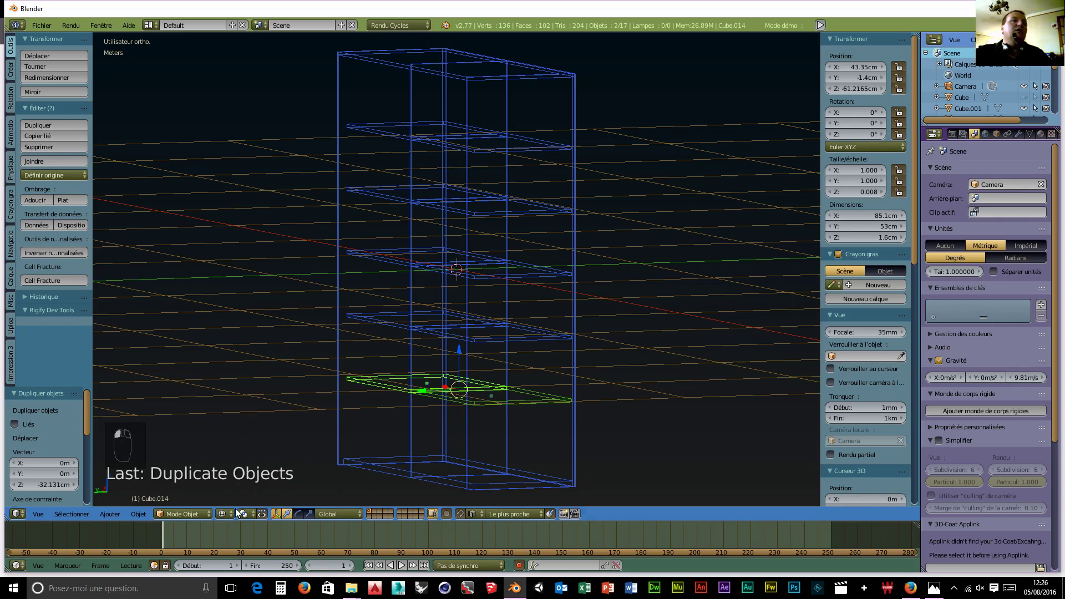
click(224, 513)
click(242, 469)
mouse_move(245, 466)
middle_down()
mouse_move(352, 411)
mouse_move(439, 431)
mouse_move(326, 424)
middle_up()
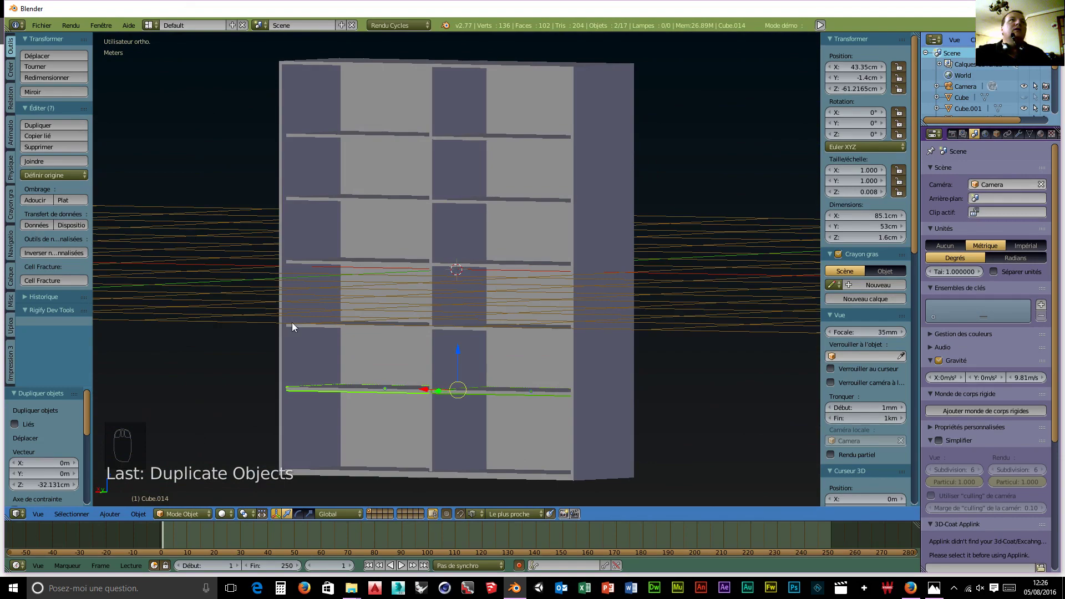
middle_drag(292, 322, 416, 357)
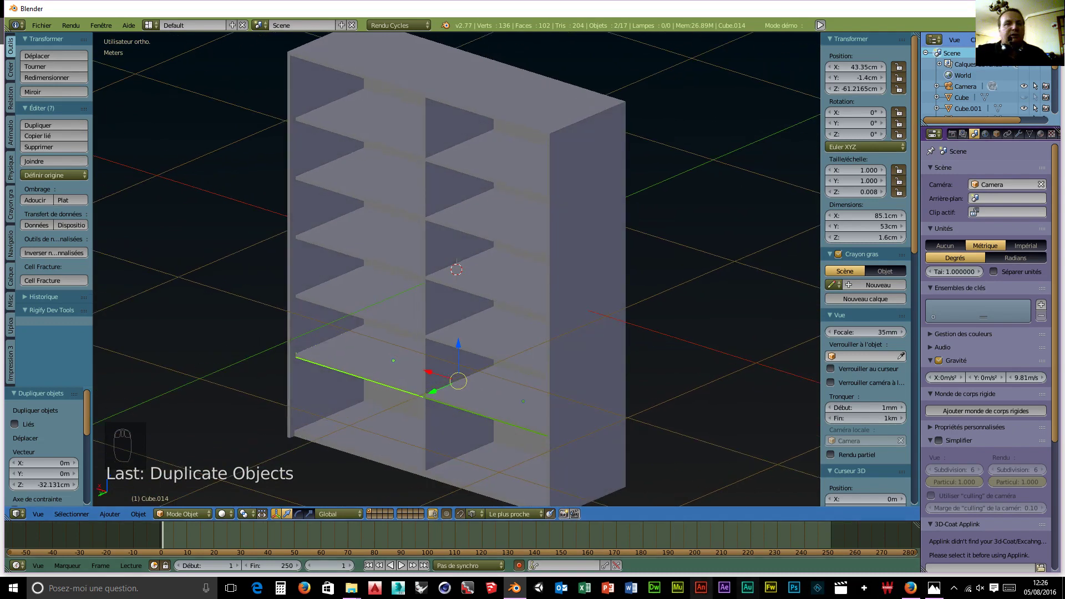
Switch to Photos and examine the wardrobe reference picture for the door panels, wood bands, trim strips and base
mouse_move(354, 596)
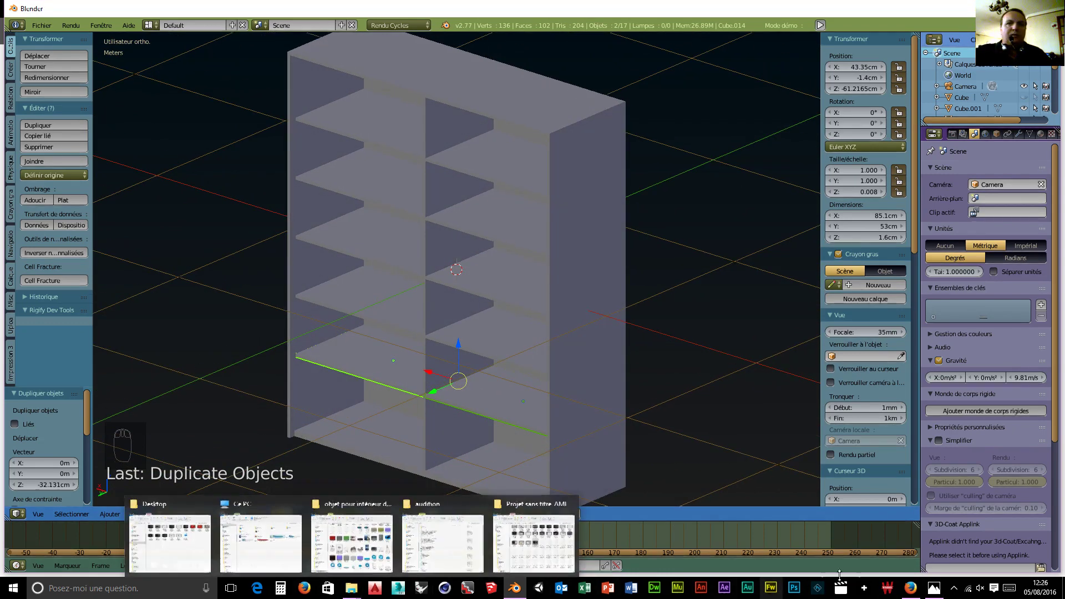
click(935, 593)
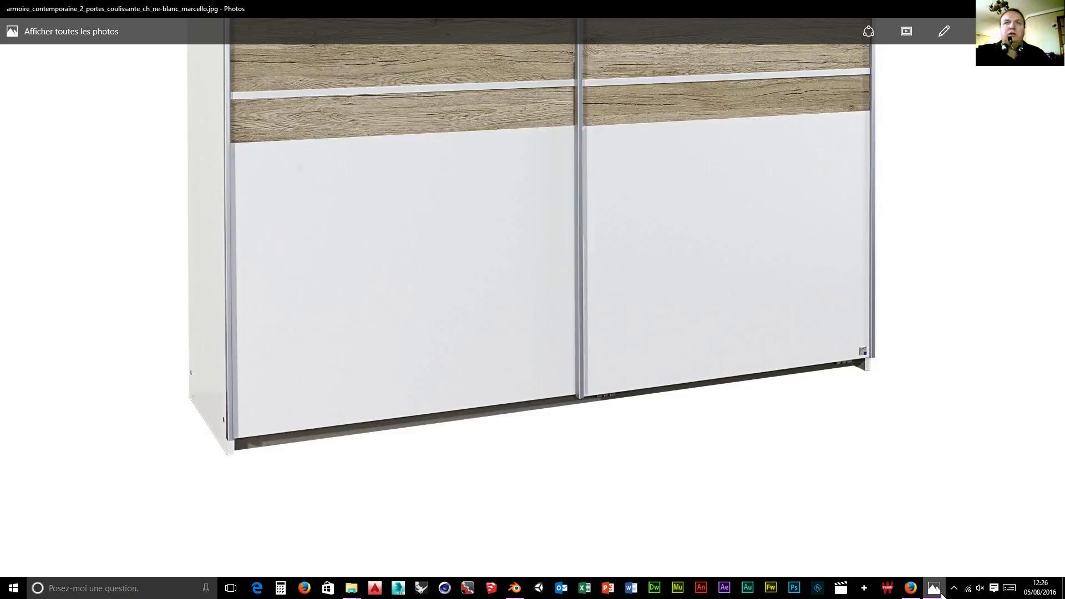
scroll(328, 334, up, 10)
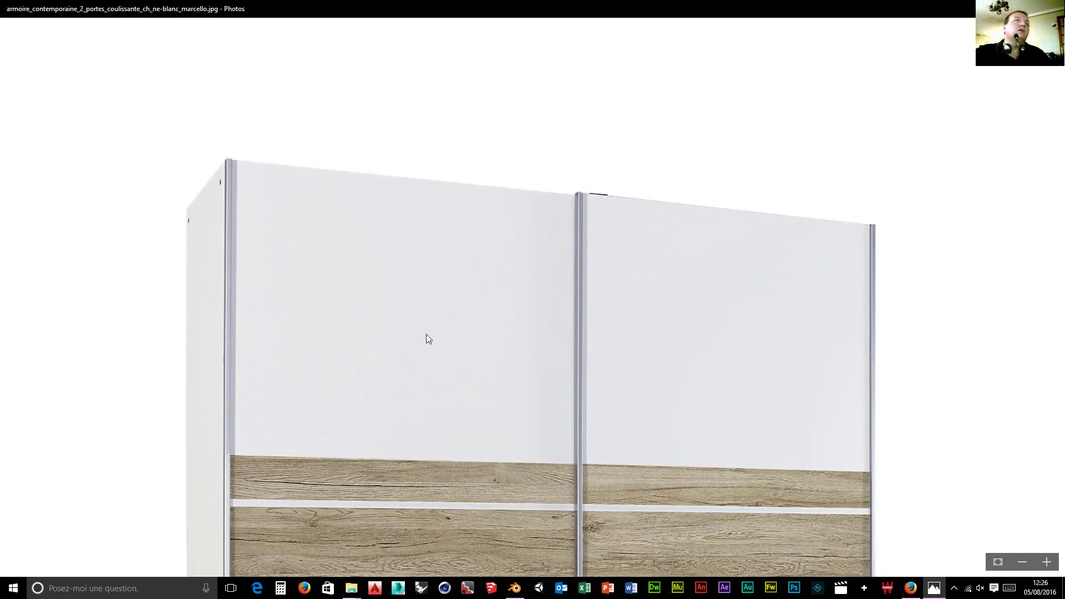
scroll(490, 311, down, 10)
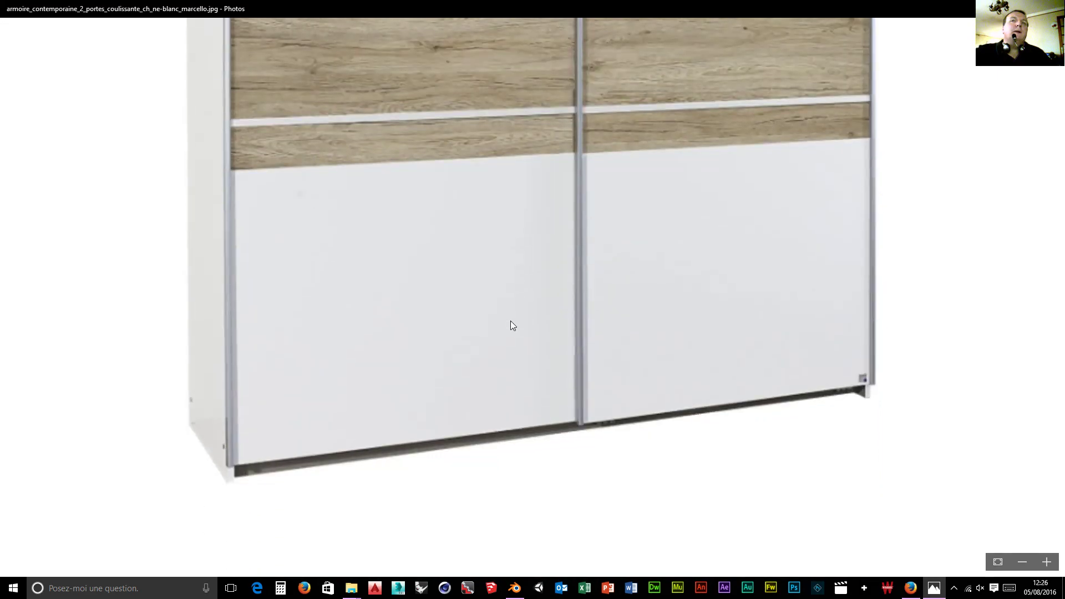
scroll(511, 321, down, 1)
scroll(262, 364, up, 1)
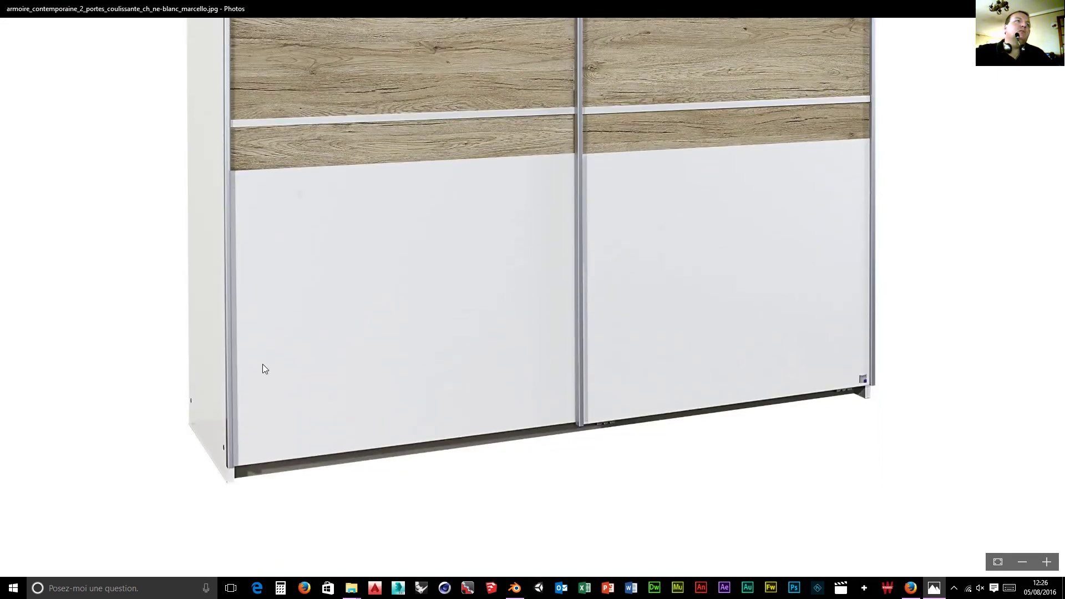
scroll(263, 365, down, 1)
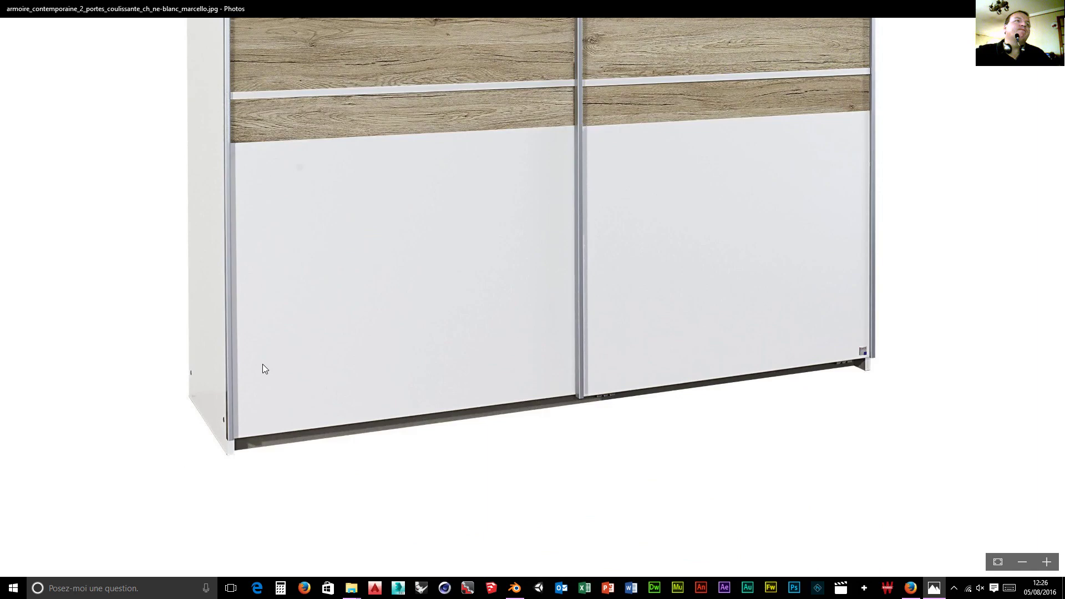
scroll(261, 364, up, 7)
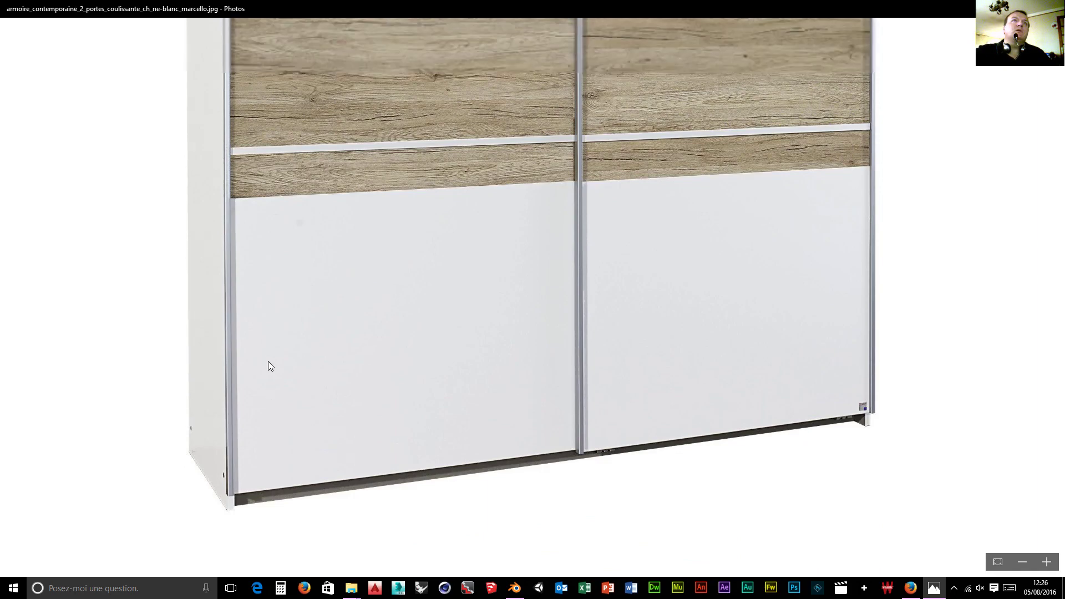
scroll(268, 361, up, 9)
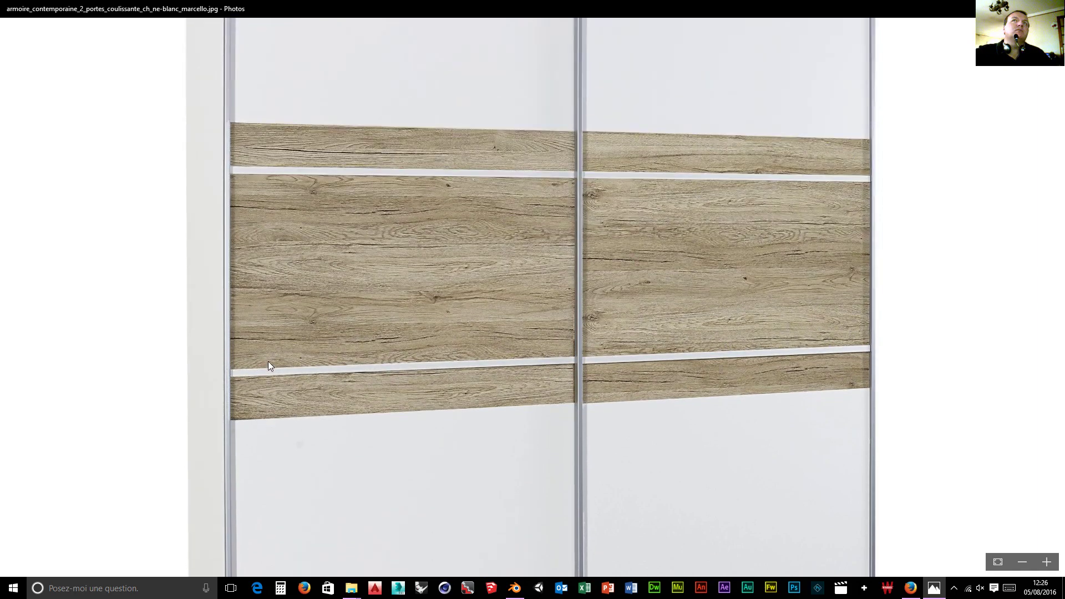
scroll(268, 361, up, 5)
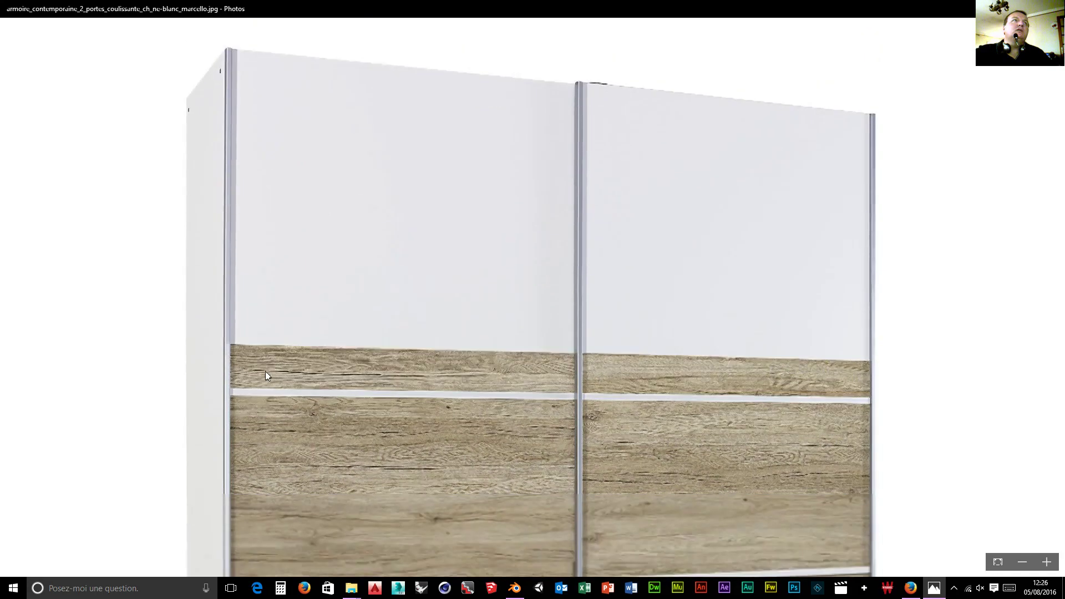
scroll(266, 372, up, 3)
scroll(262, 375, down, 12)
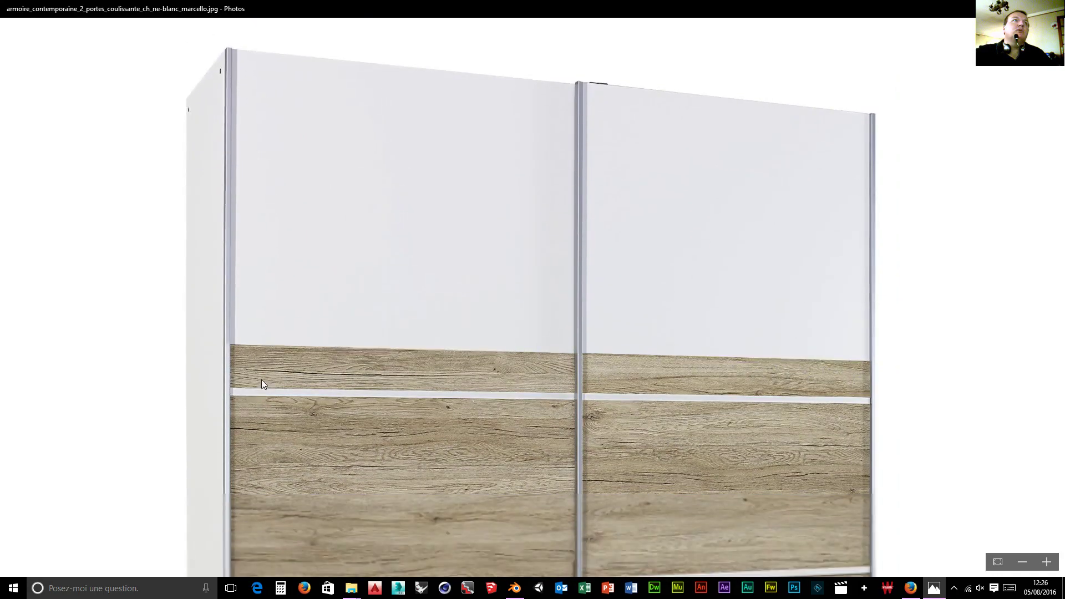
scroll(271, 381, down, 4)
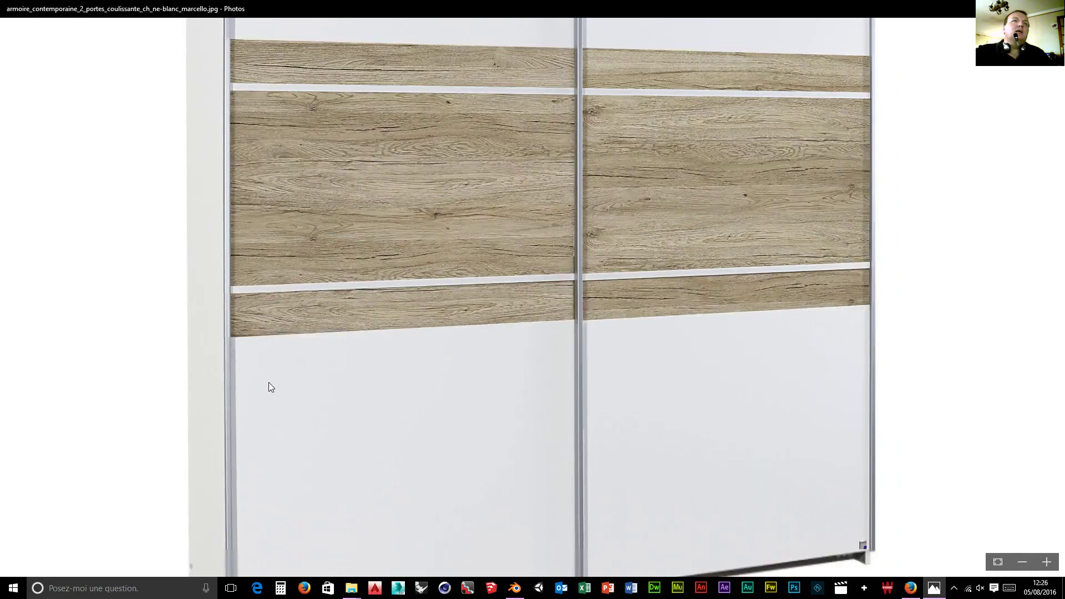
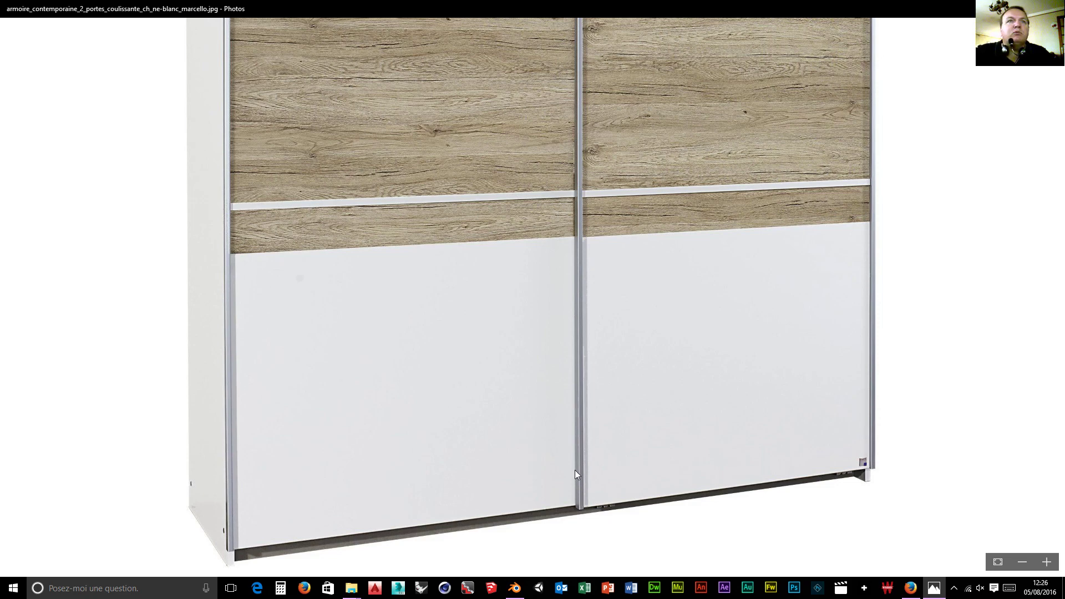
scroll(345, 324, down, 2)
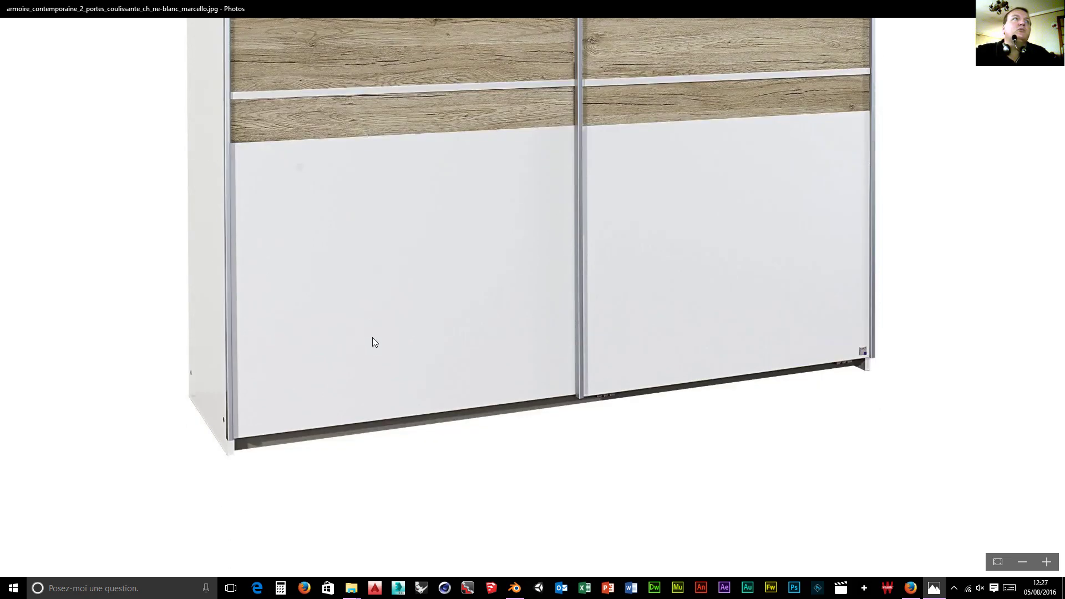
scroll(373, 337, up, 8)
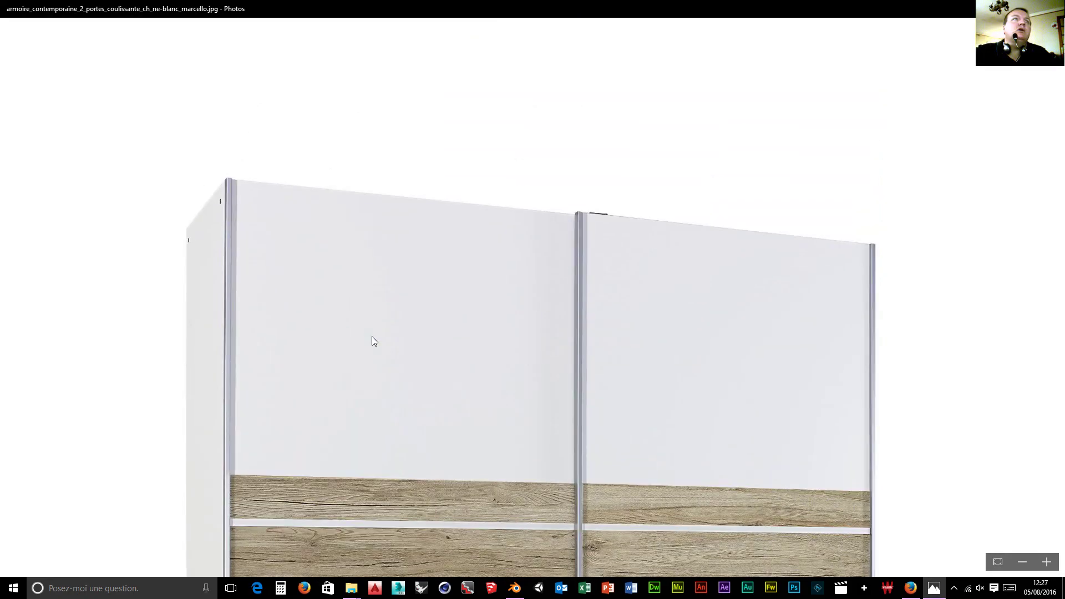
scroll(372, 341, down, 10)
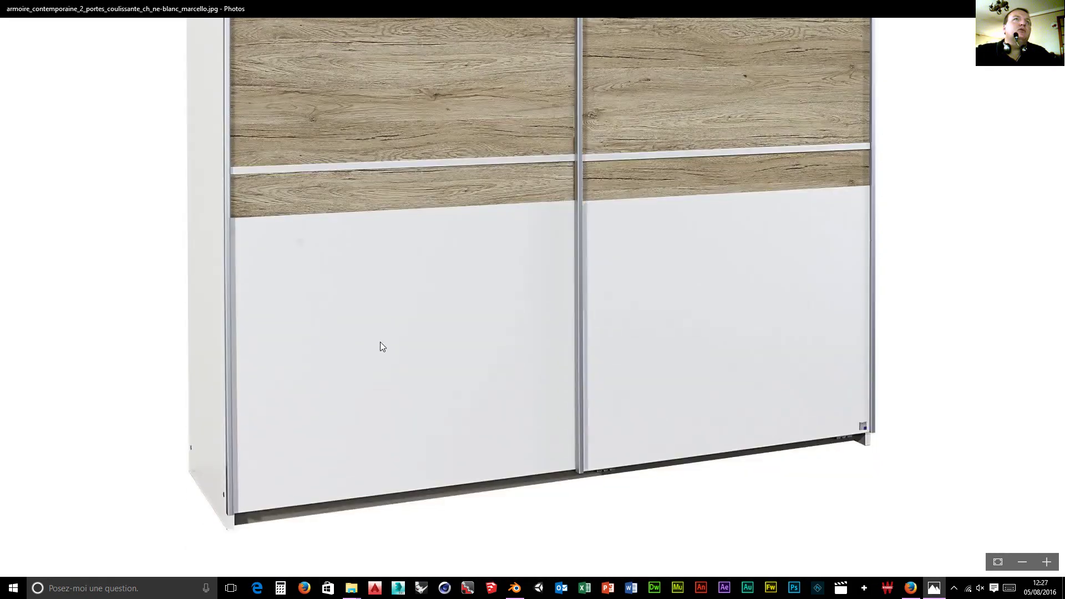
scroll(381, 343, up, 5)
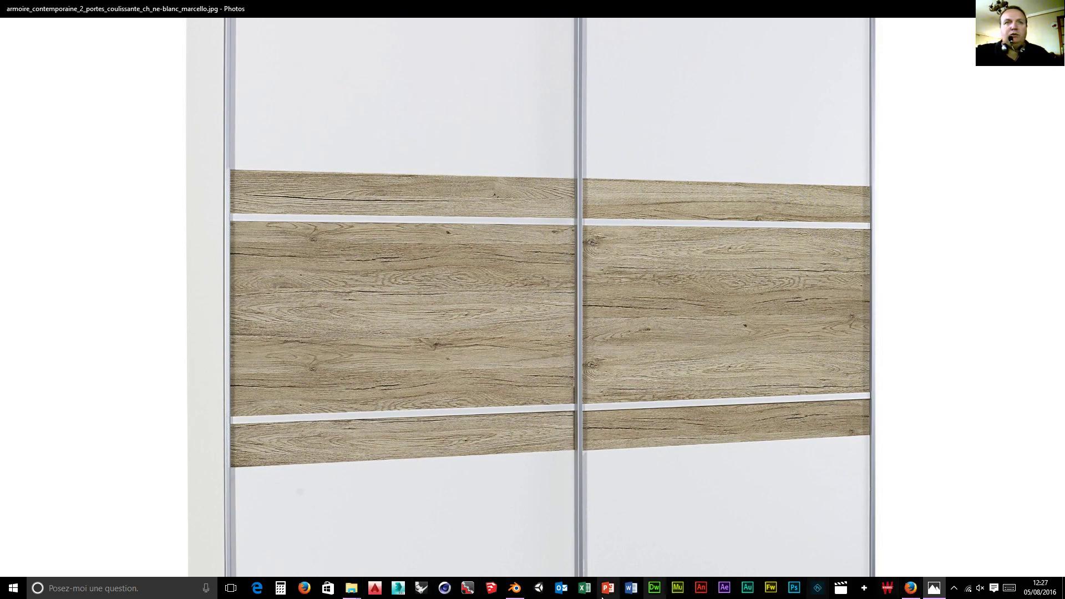
Switch back to Blender, select the wardrobe's two outer side panels and give them a new material
click(515, 588)
middle_drag(518, 421, 606, 419)
right_click(379, 255)
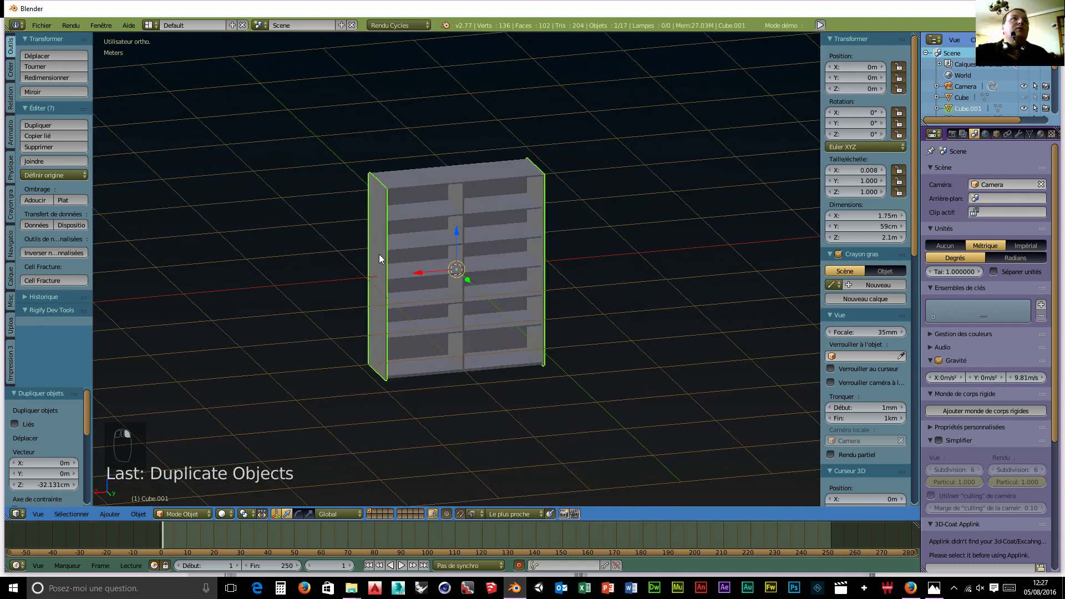
click(1041, 133)
click(951, 207)
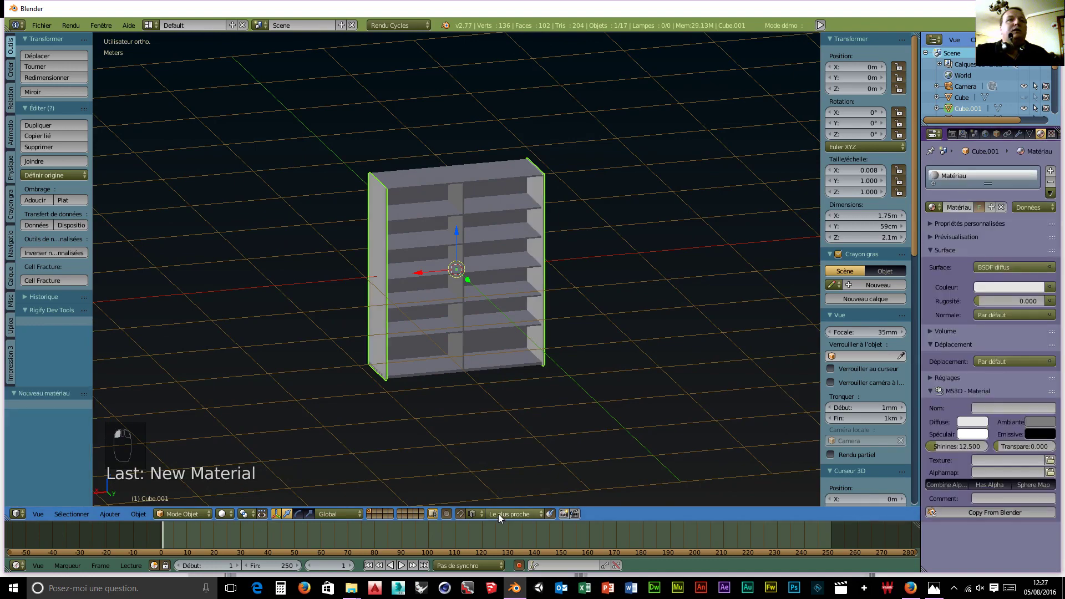
Enlarge the timeline area, turn it into a node editor and bring the side panels' material nodes into close view
drag(508, 521, 509, 317)
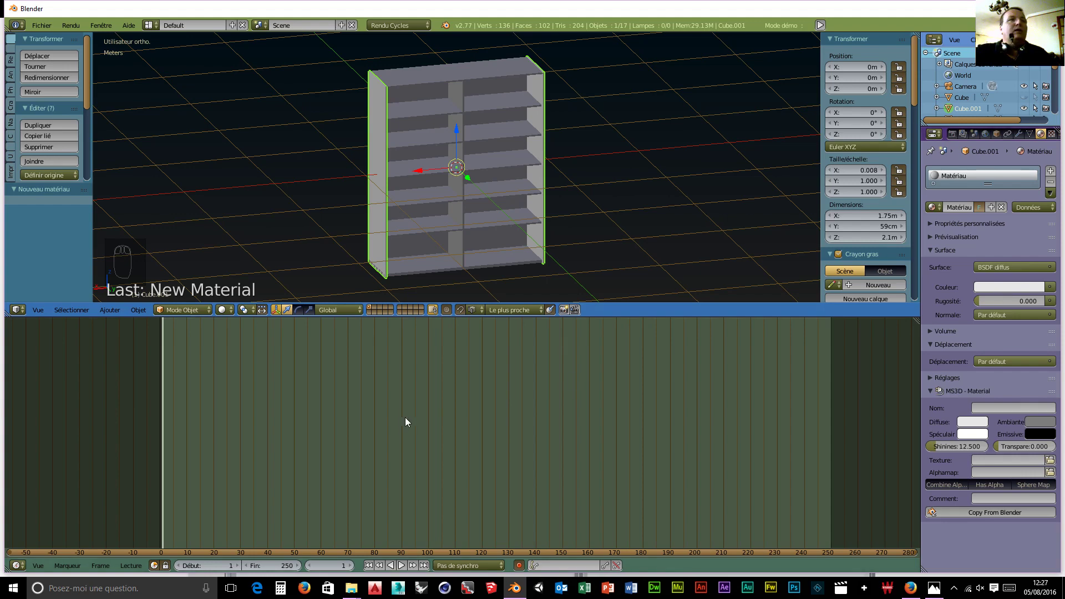
click(17, 565)
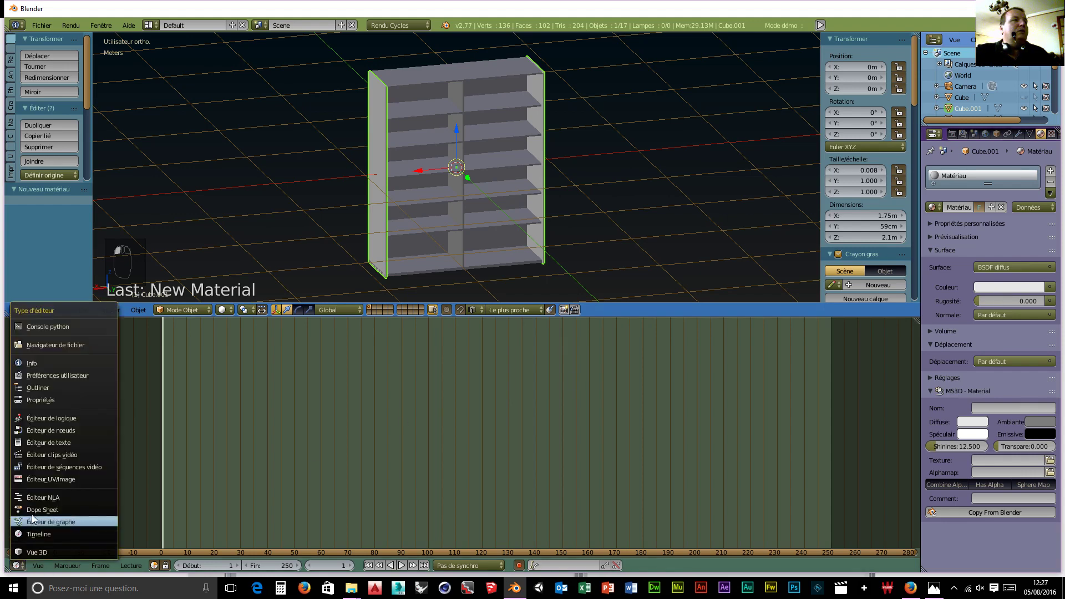
click(37, 440)
click(384, 434)
drag(384, 434, 385, 420)
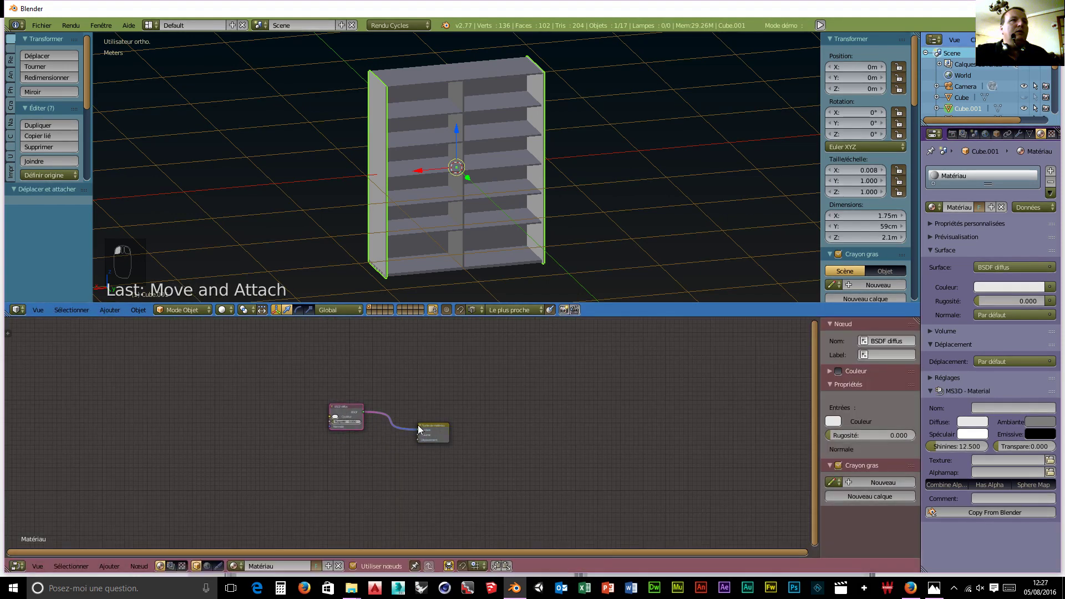
scroll(369, 466, up, 3)
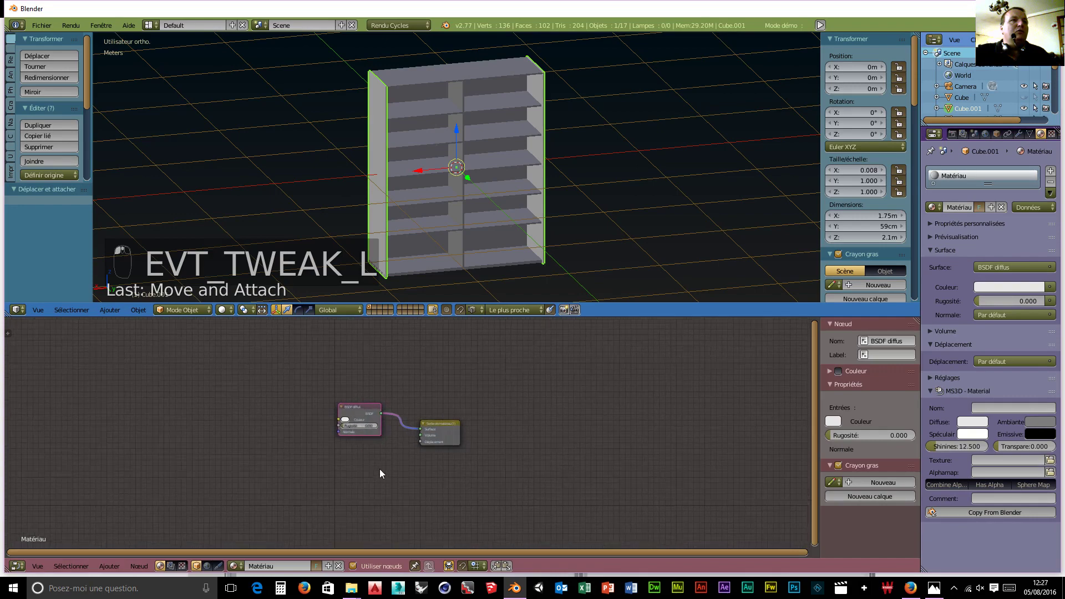
scroll(380, 468, up, 2)
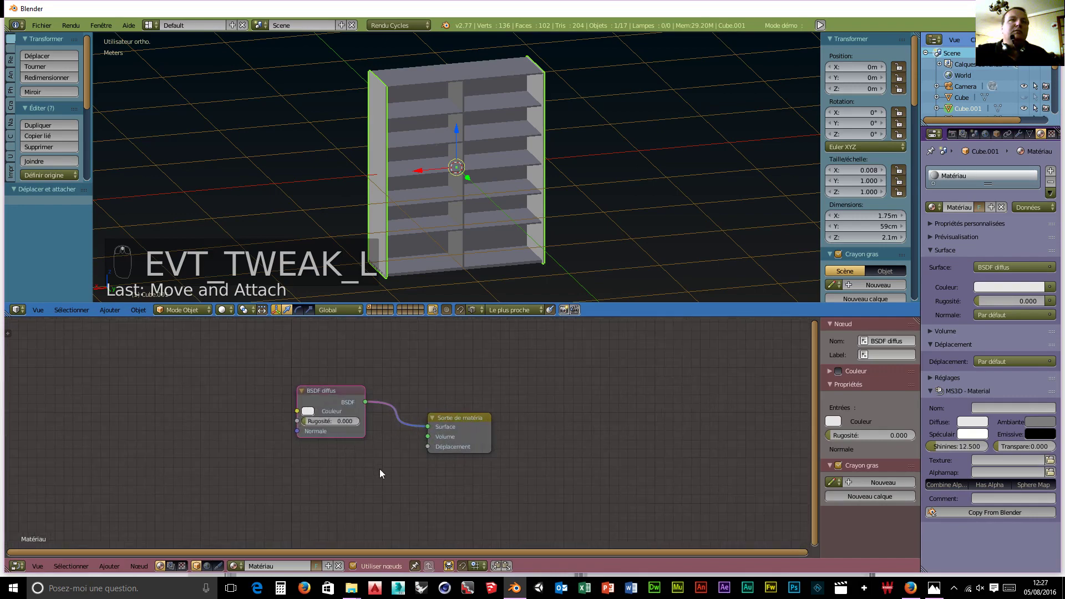
click(308, 389)
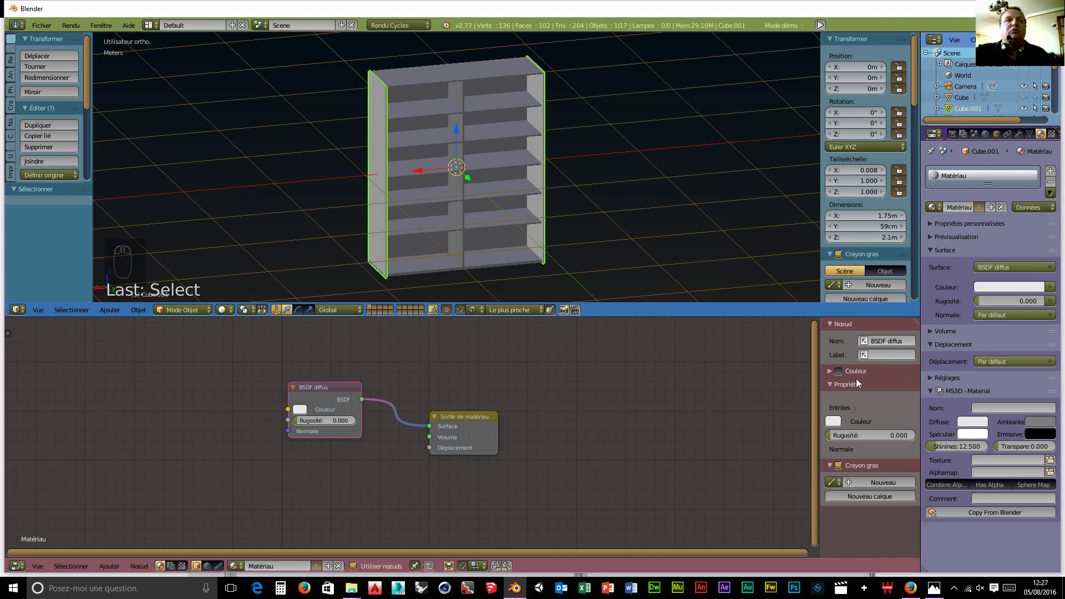
Insert a Mix Shader (Shader de mélange) between the diffuse BSDF and the material output, and space the nodes apart
key(shift+a)
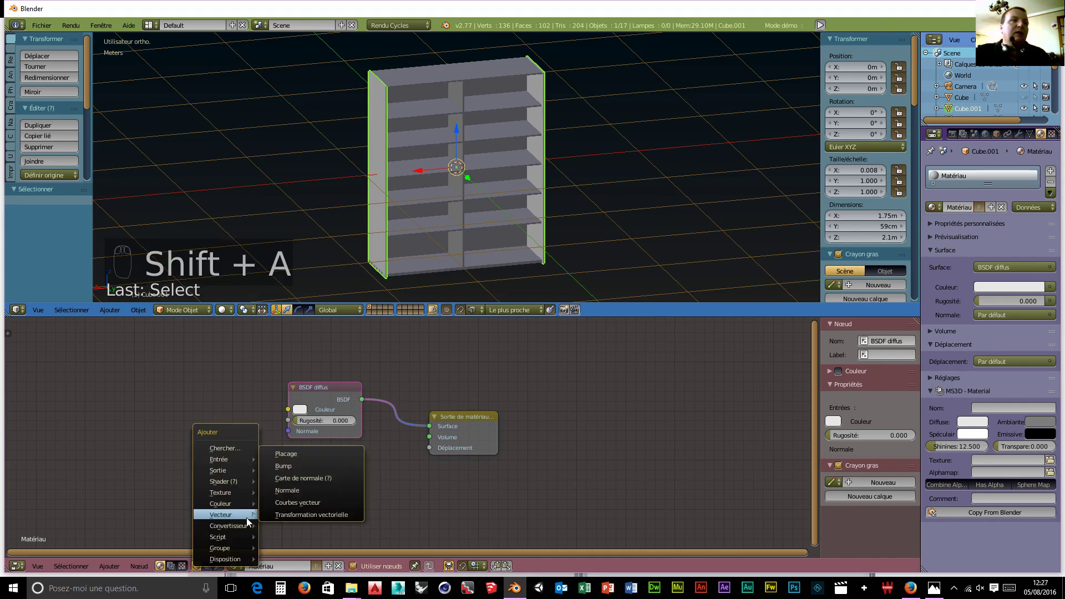
mouse_move(219, 481)
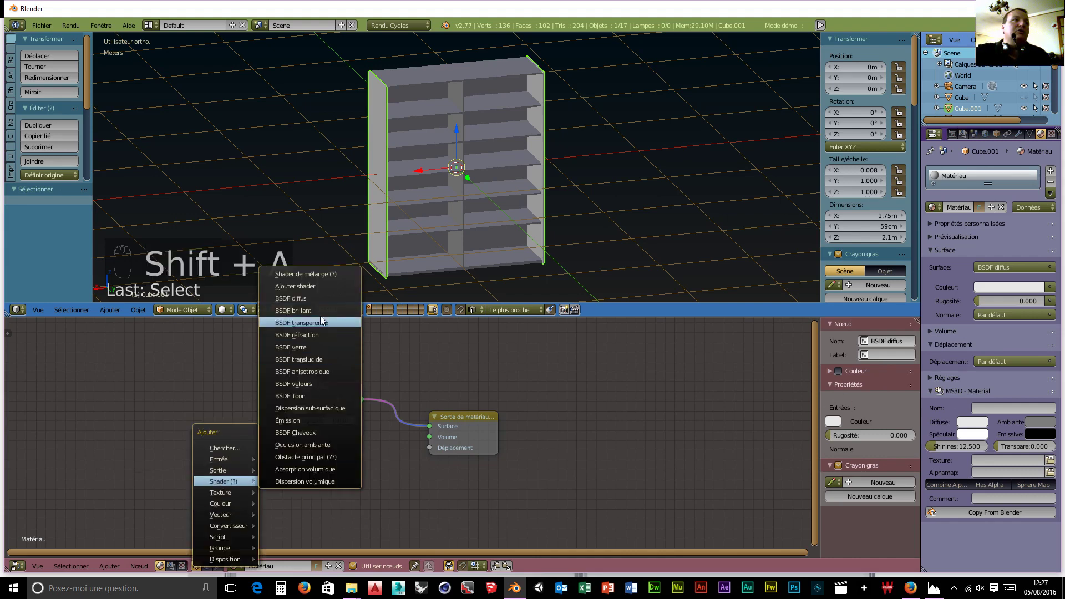
click(321, 274)
click(376, 380)
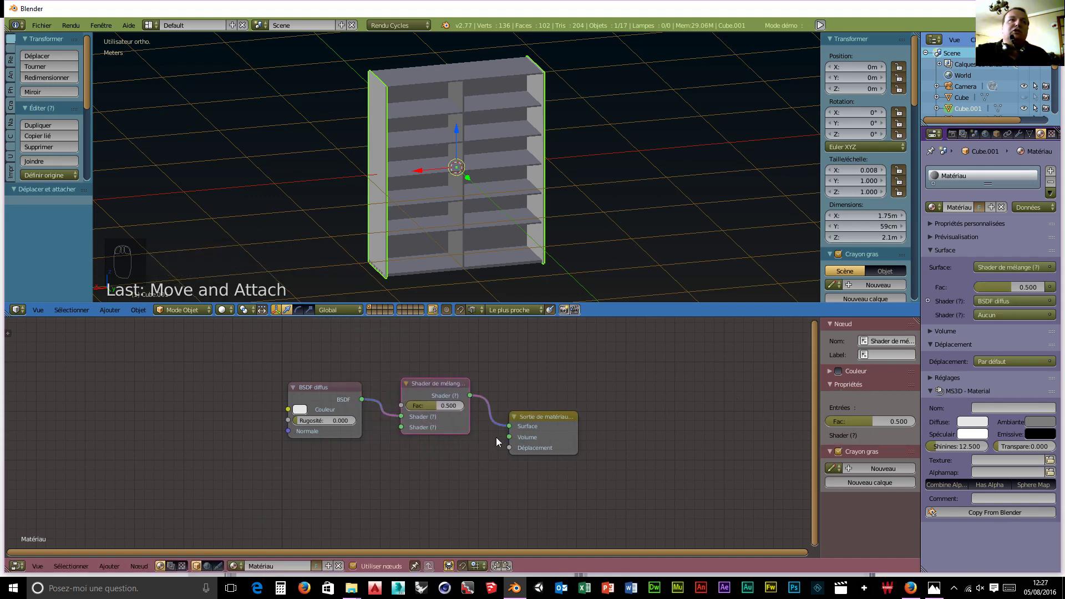
drag(551, 419, 632, 450)
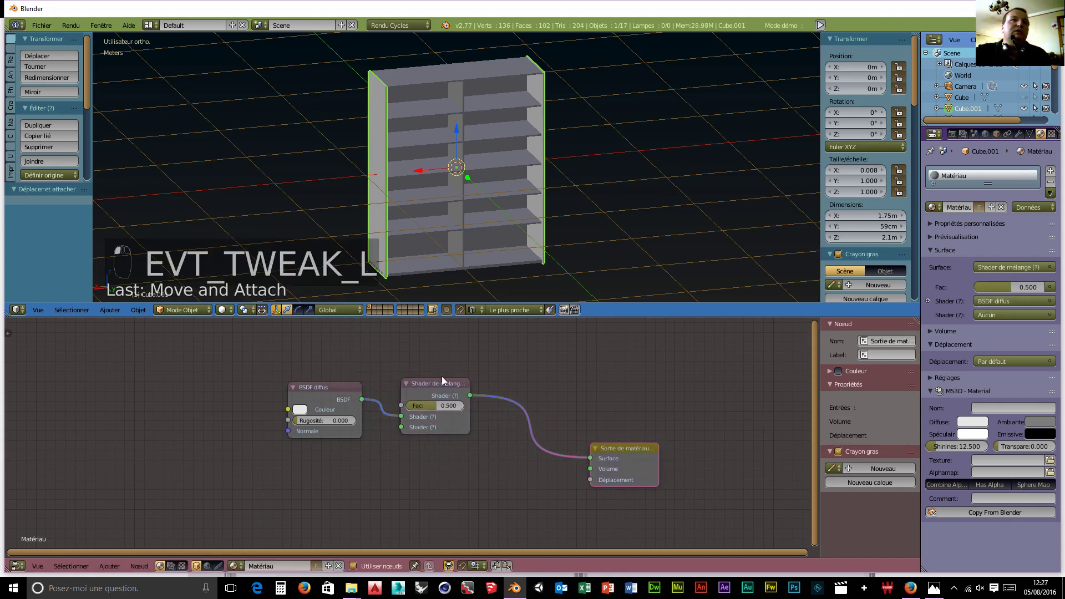
drag(441, 377, 514, 391)
drag(434, 381, 524, 418)
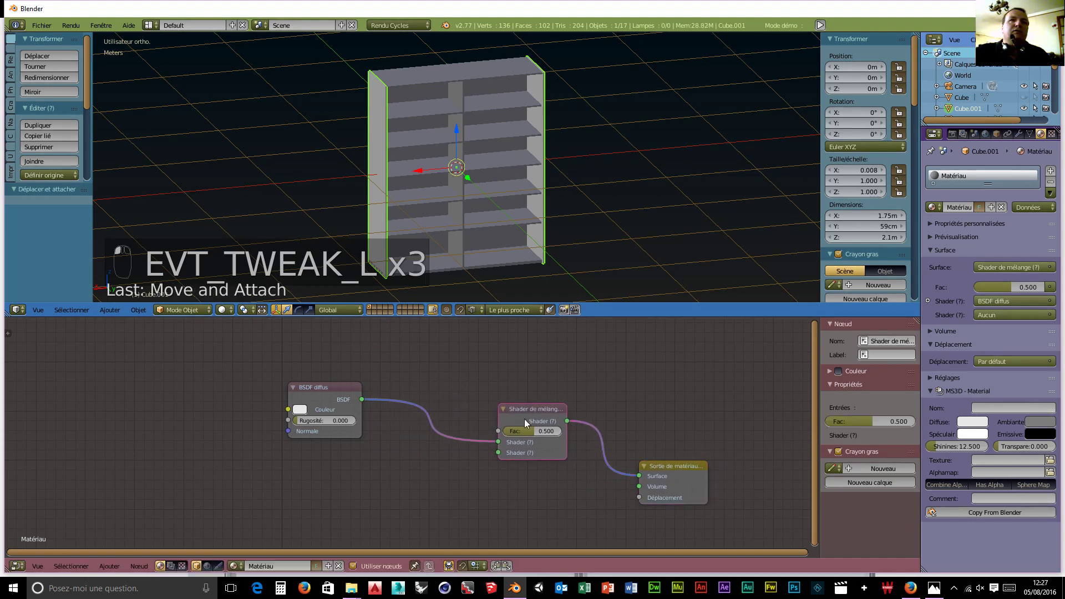
Add a glossy BSDF (BSDF brillant) below the diffuse node and set its roughness to 0.008
key(shift+a)
mouse_move(305, 503)
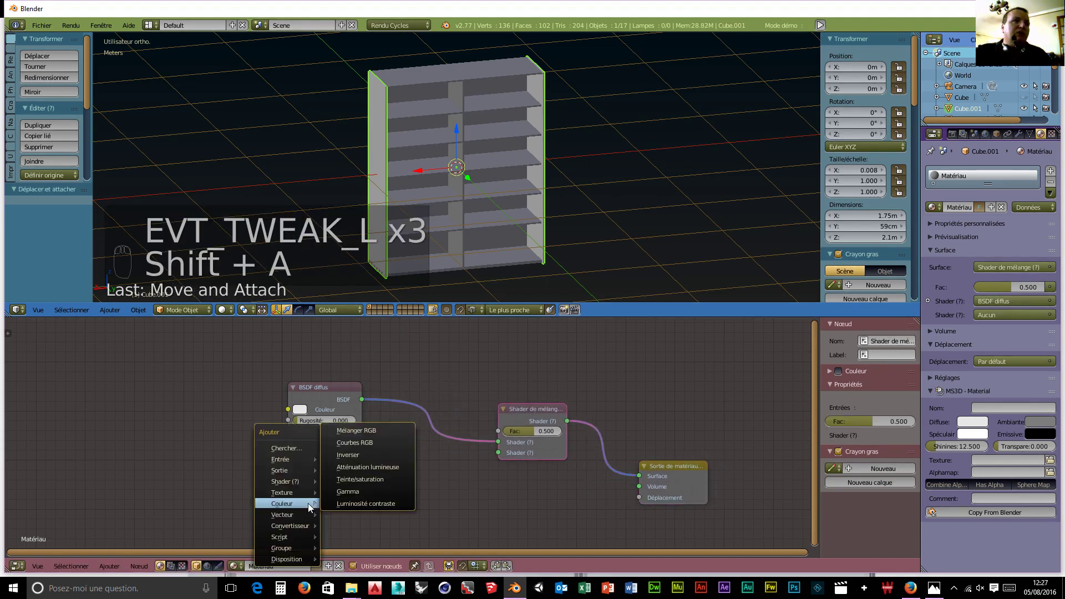
mouse_move(295, 481)
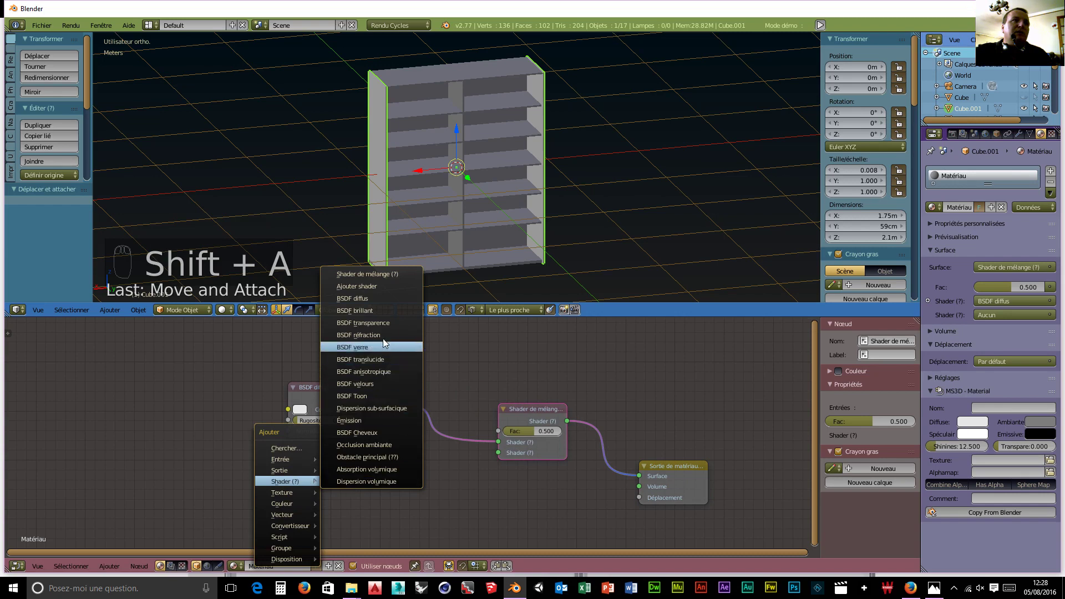
click(371, 311)
click(293, 477)
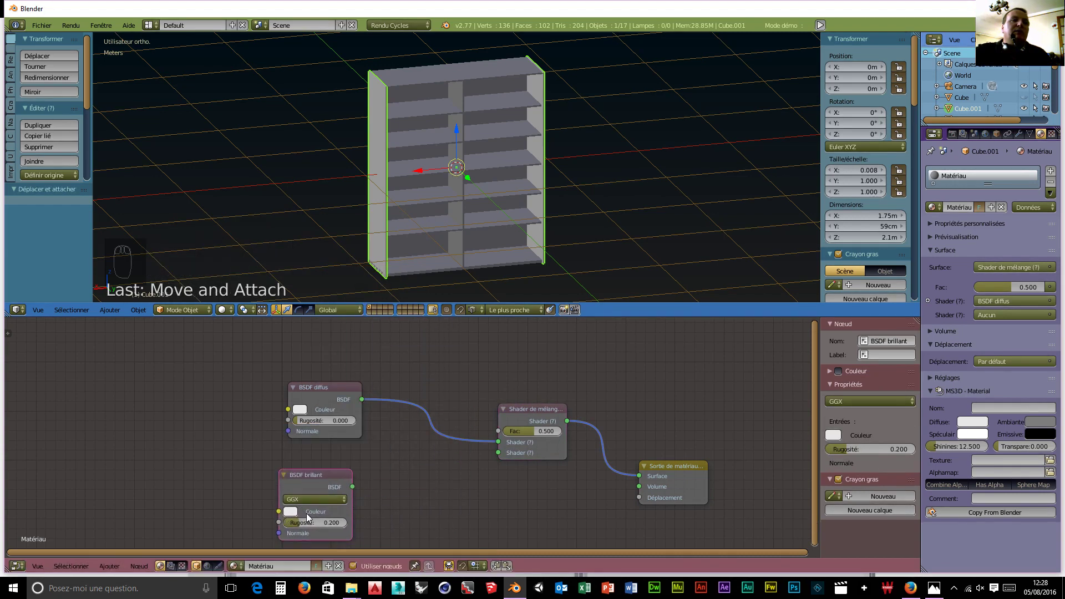
drag(300, 527, 276, 527)
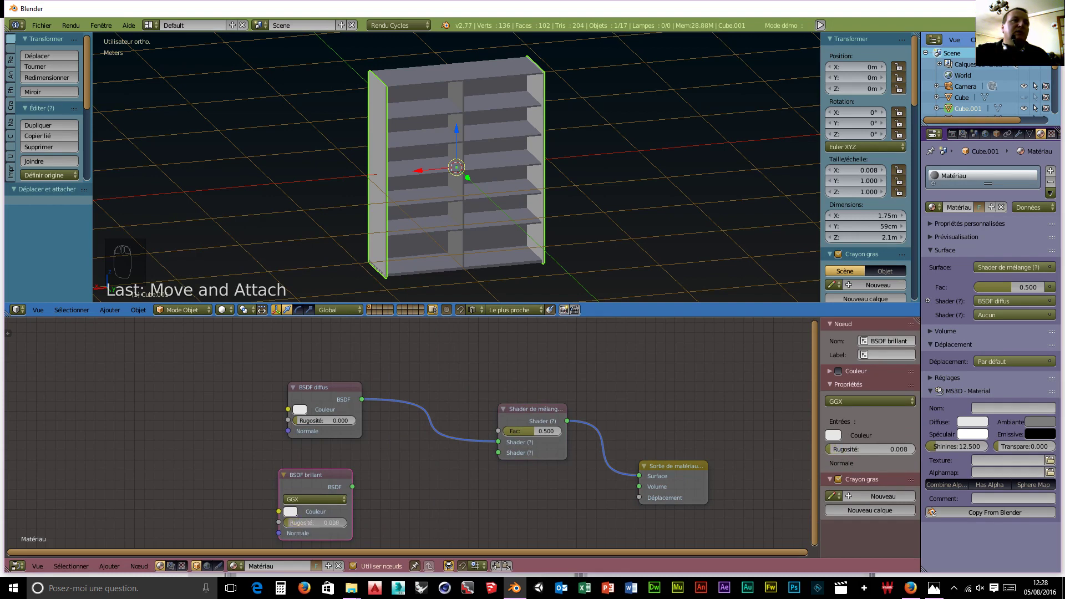
Link the glossy BSDF to the Mix Shader's second shader input and set the mix factor to 0.1
drag(353, 486, 499, 453)
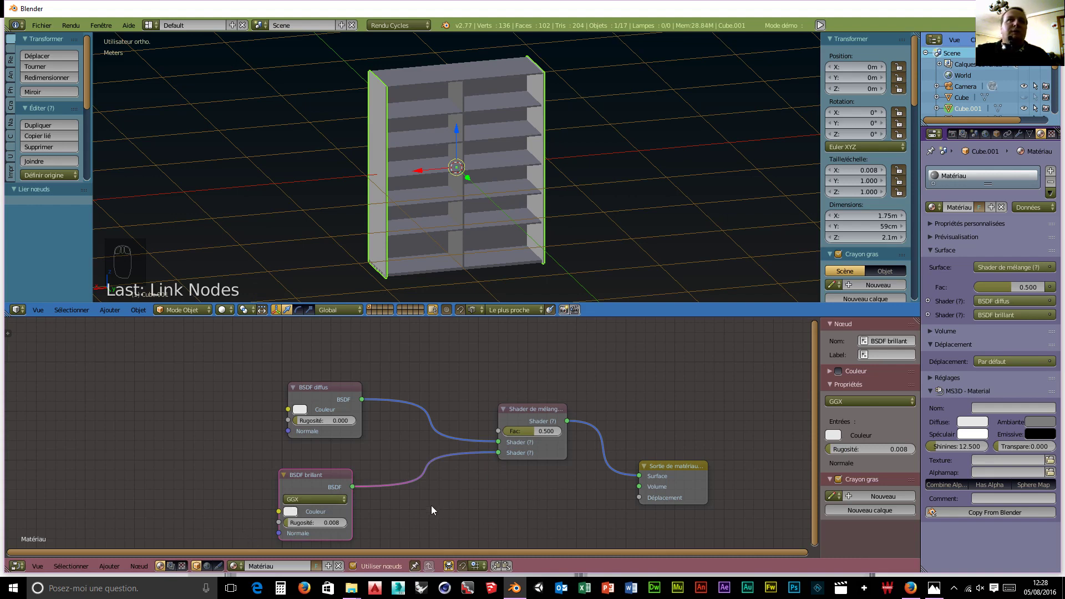
middle_drag(426, 508, 452, 492)
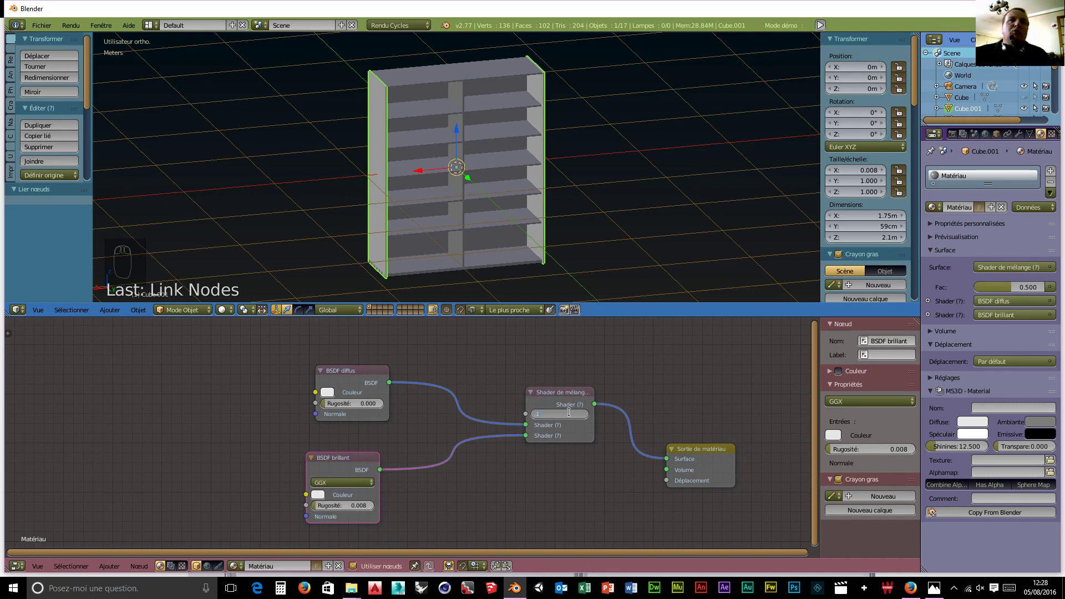
key(Return)
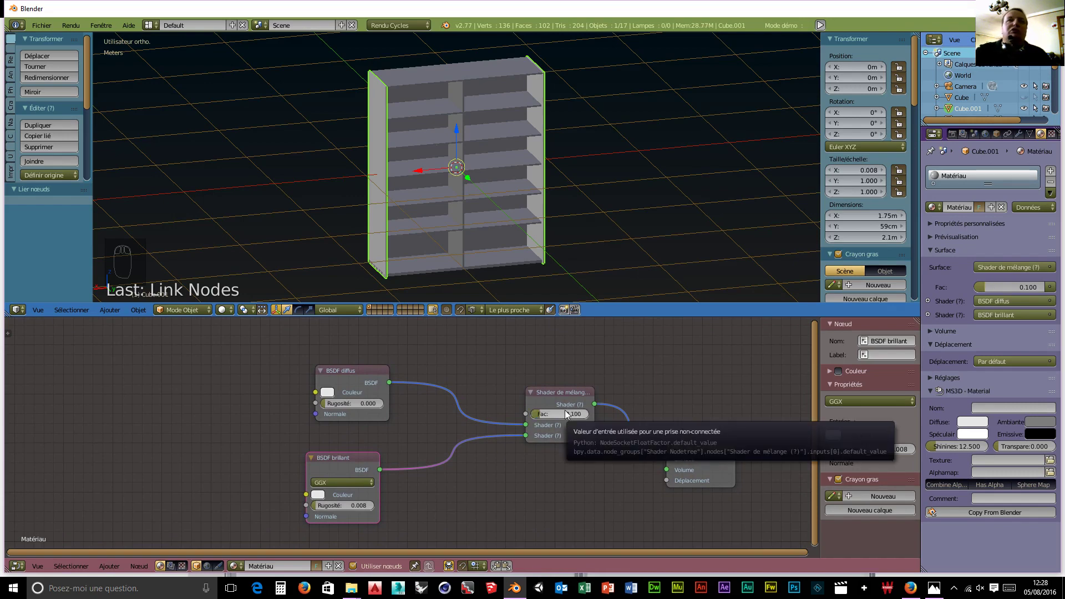
Assign the existing material Matériau to the top panel, the central divider and the uppermost shelf of the left compartment, one after another
right_click(425, 88)
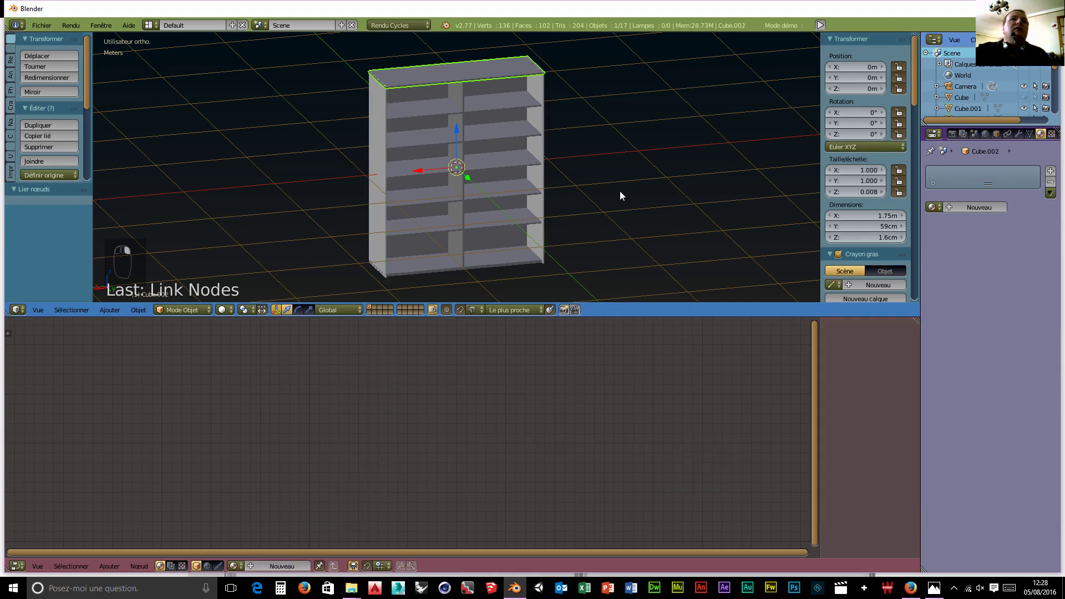
click(932, 207)
click(892, 224)
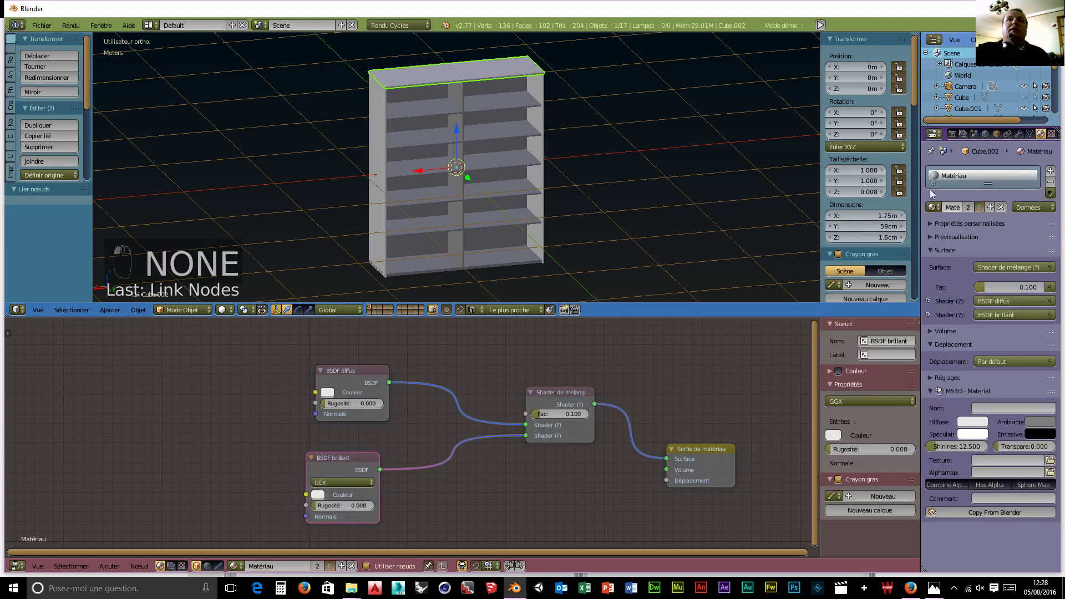
right_click(461, 99)
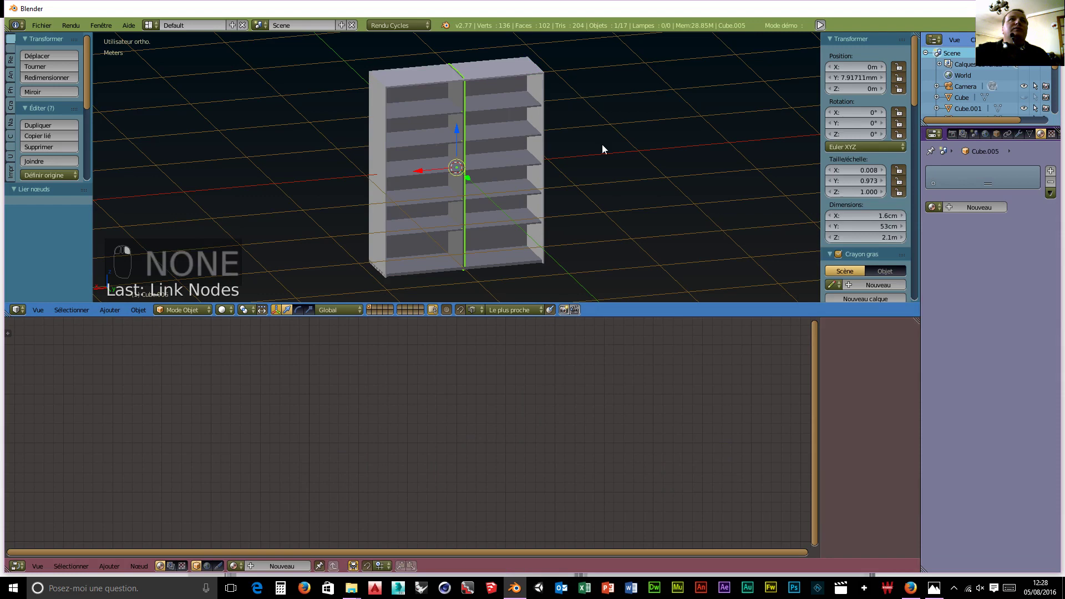
click(934, 208)
click(867, 224)
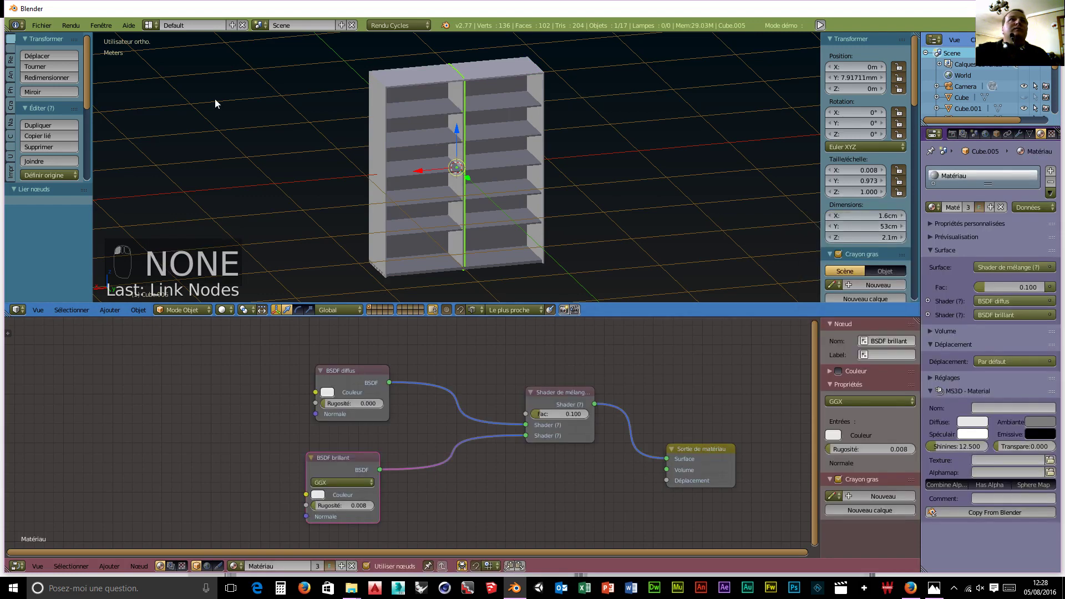
right_click(408, 111)
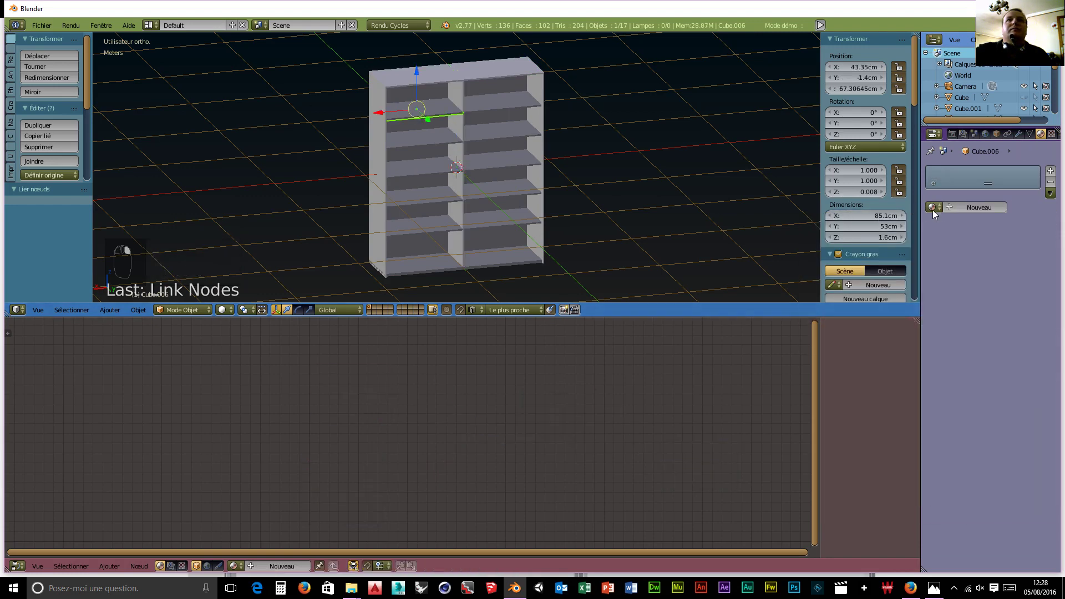
click(939, 207)
click(899, 225)
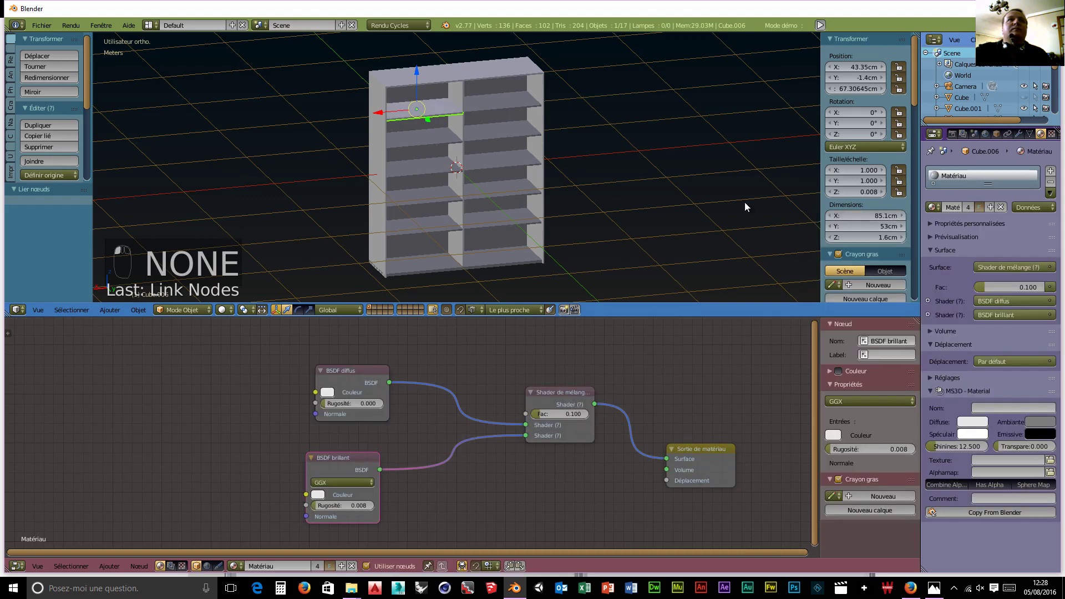
Select the central divider, the remaining shelves and the back panel together, and assign the existing material Matériau
right_click(460, 154)
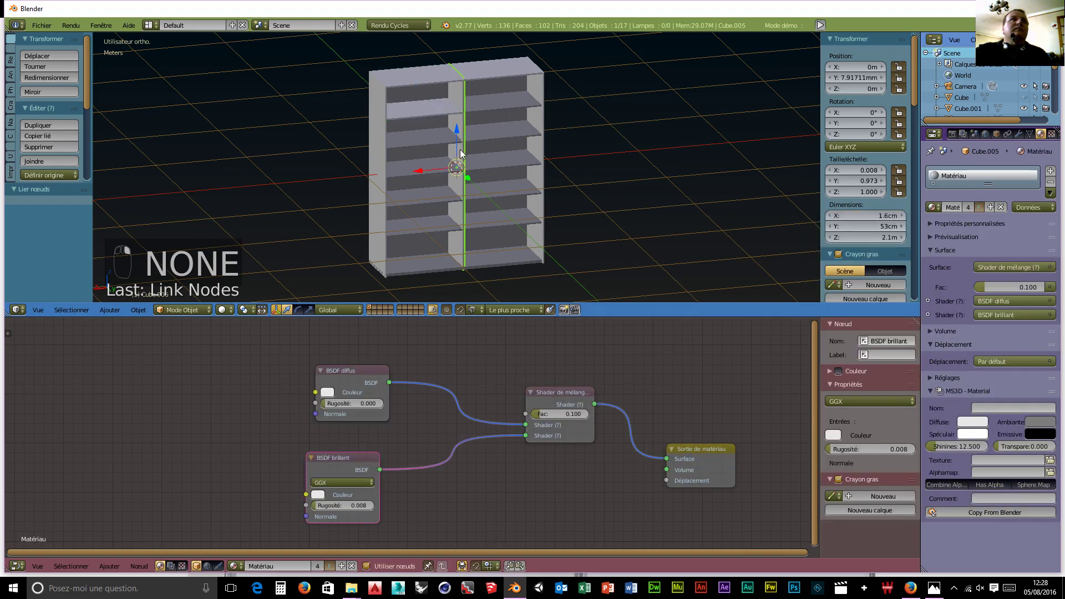
click(933, 207)
shift+right_click(414, 140)
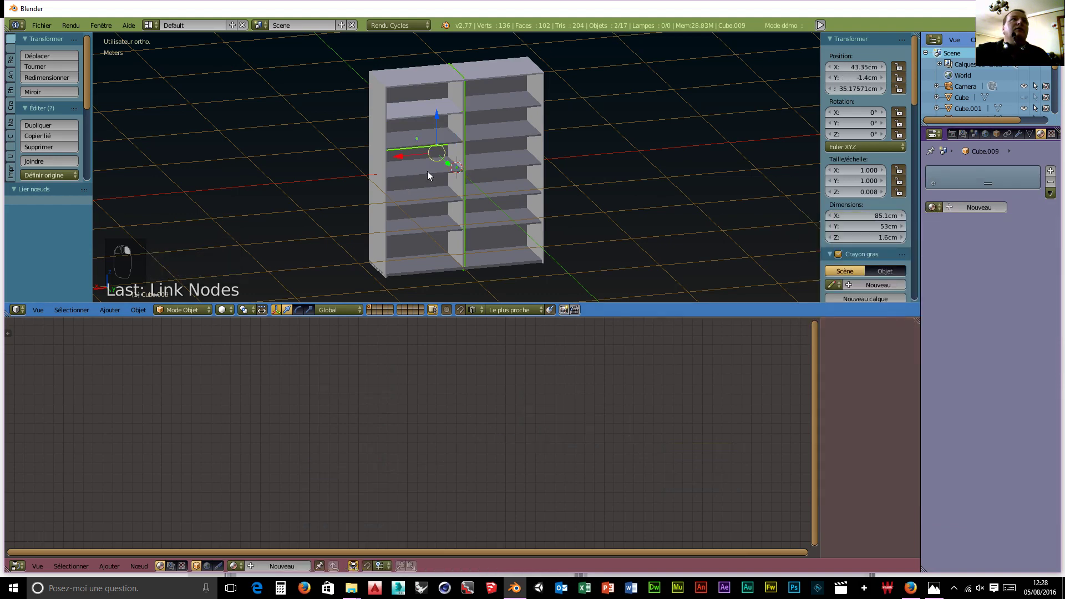
shift+right_click(427, 171)
shift+right_click(424, 201)
shift+right_click(442, 227)
shift+right_click(496, 221)
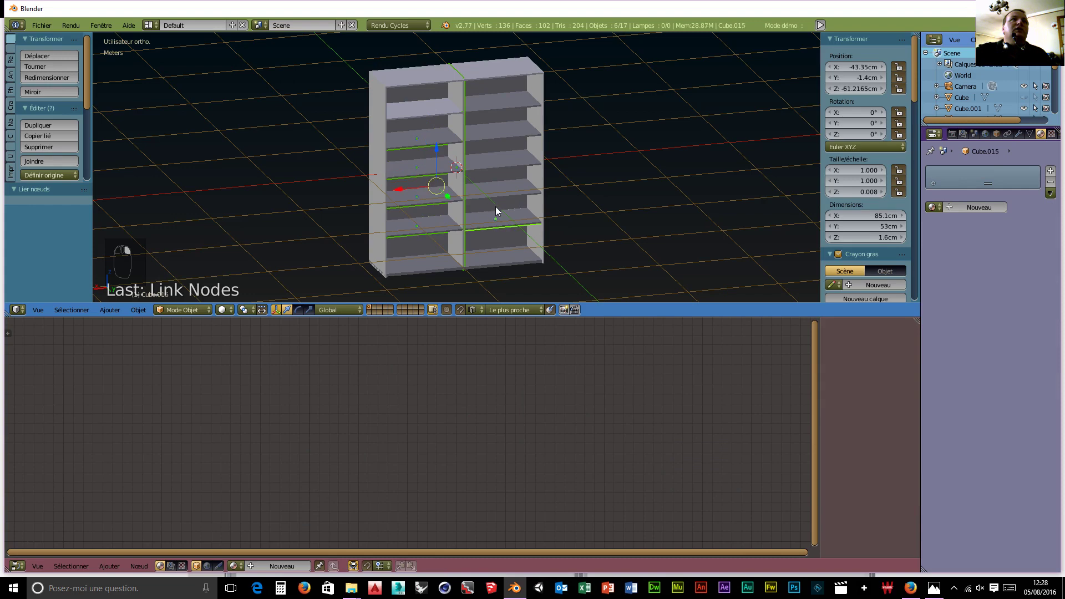
shift+right_click(494, 189)
shift+right_click(493, 162)
shift+right_click(488, 114)
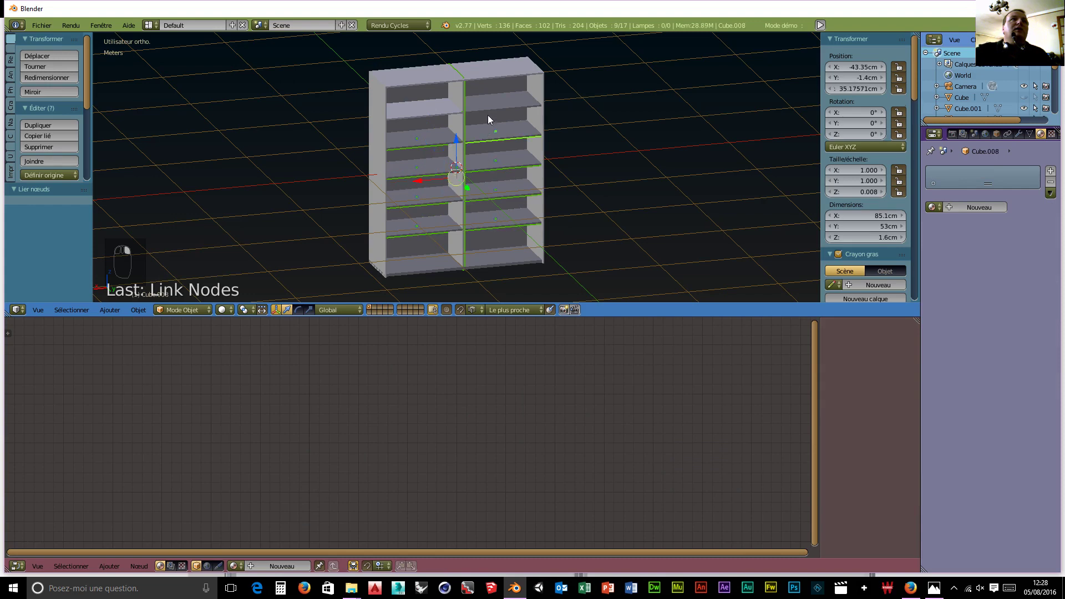
shift+right_click(487, 104)
shift+right_click(488, 85)
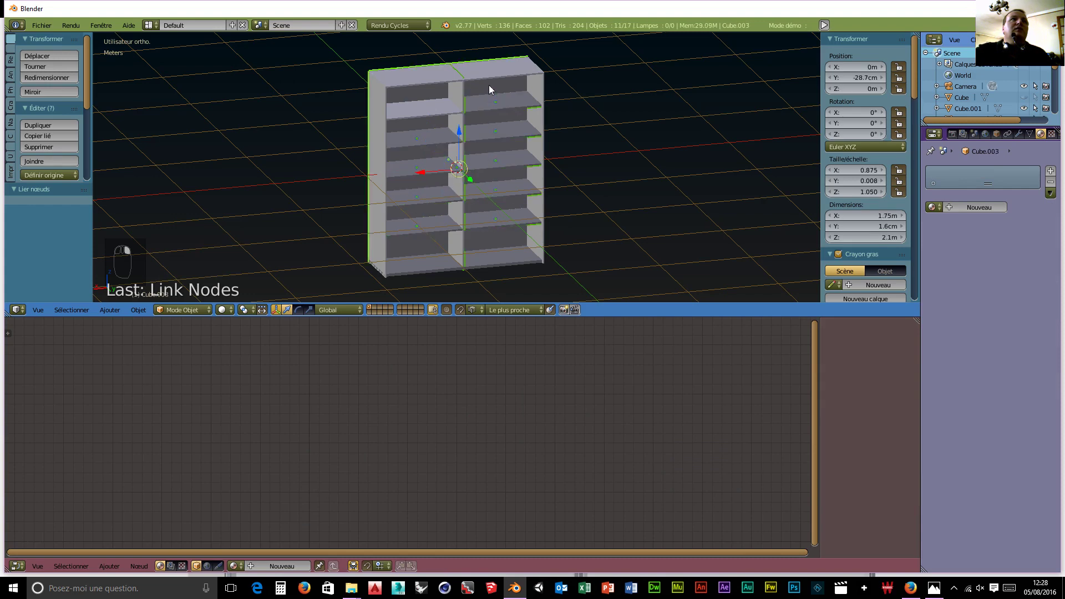
click(932, 207)
click(890, 225)
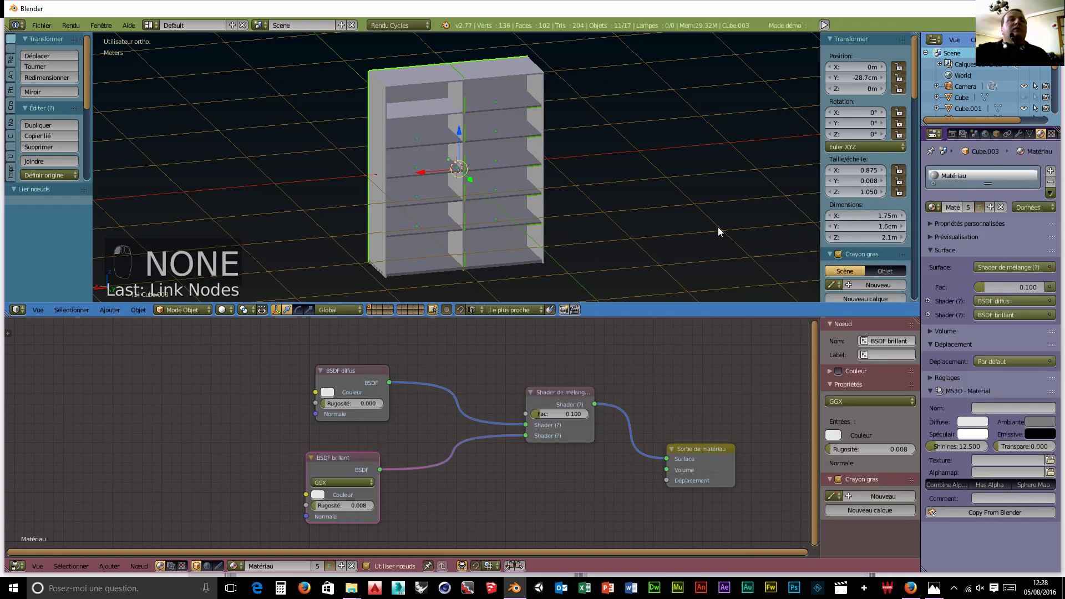
Preview the wardrobe in rendered shading and view it from the front at an angle
key(shift+z)
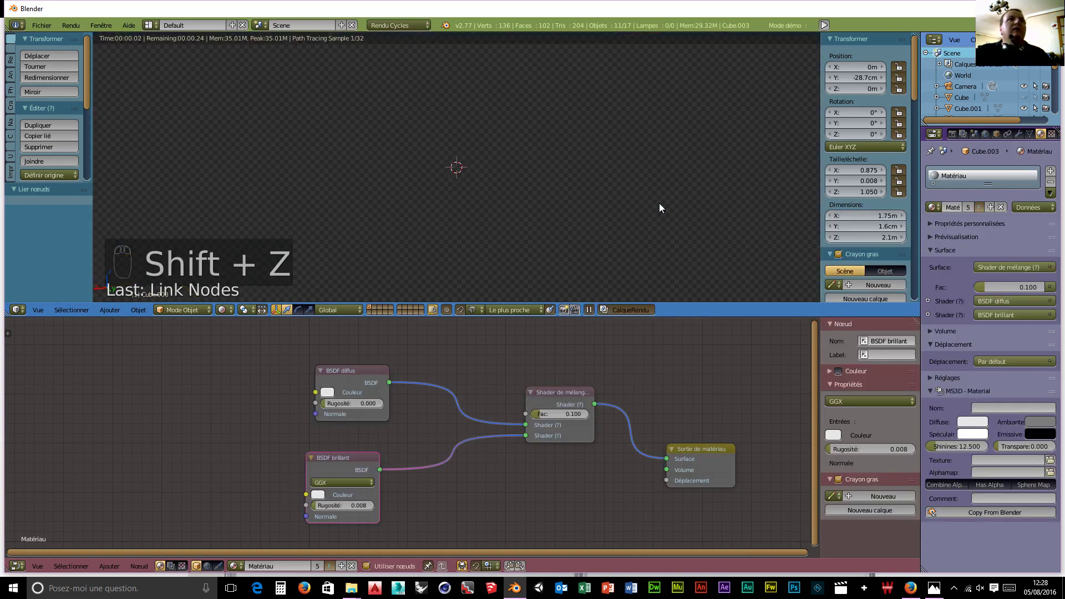
middle_drag(655, 210, 580, 199)
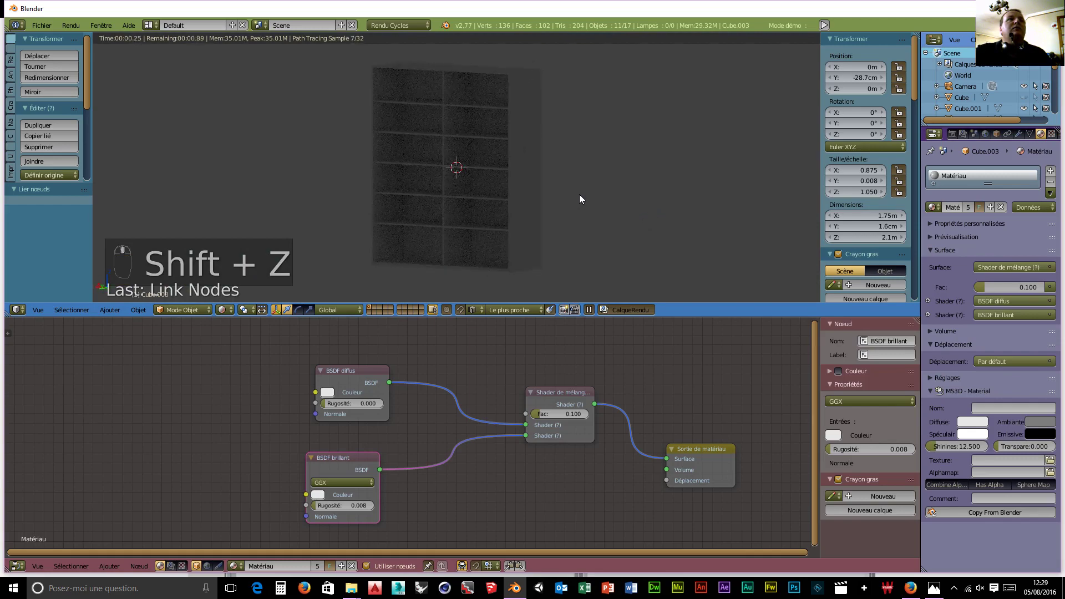
scroll(564, 221, up, 3)
scroll(564, 221, down, 4)
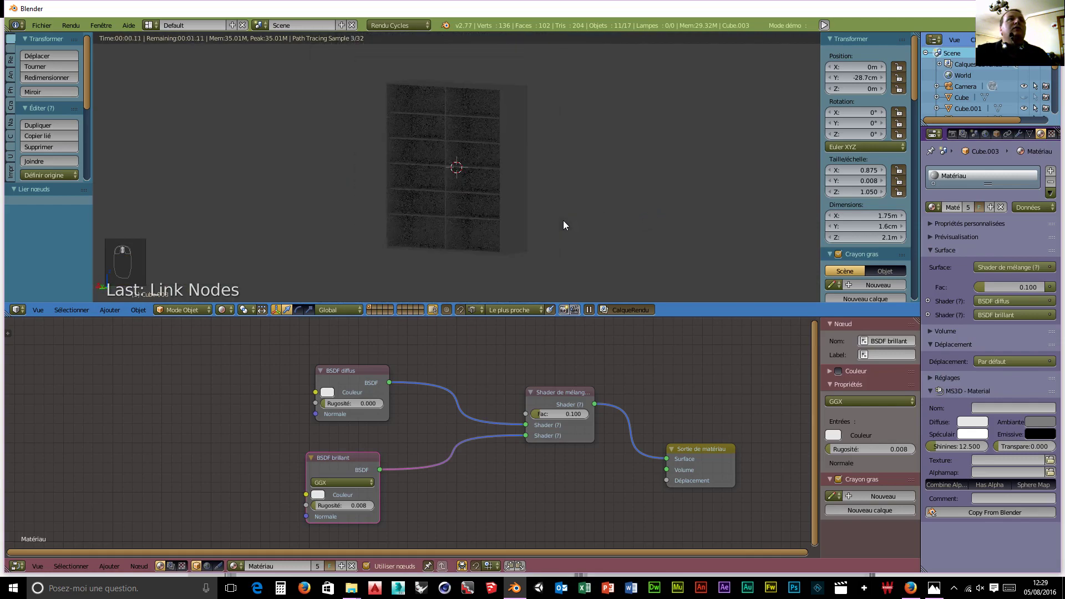
Add a point lamp at the 3D cursor and check its lighting on the shelves in the rendered view
key(shift+a)
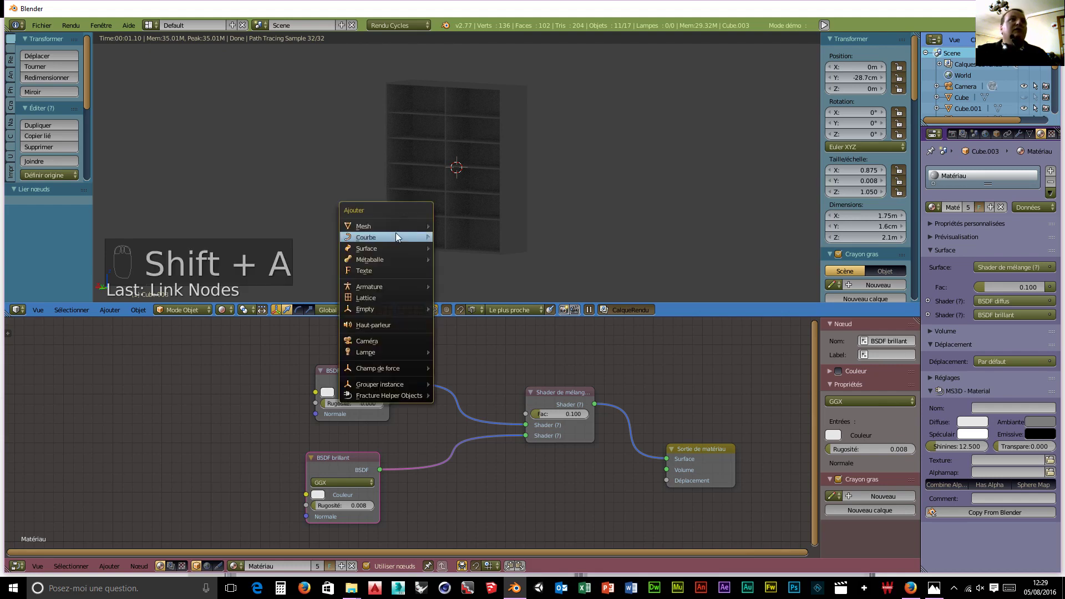
mouse_move(380, 351)
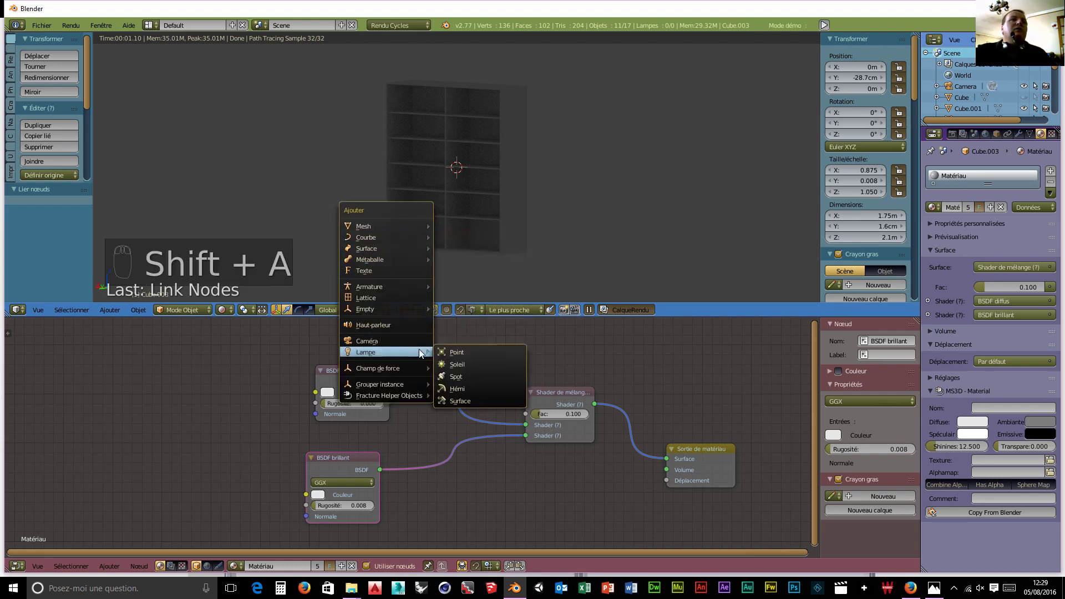
click(457, 353)
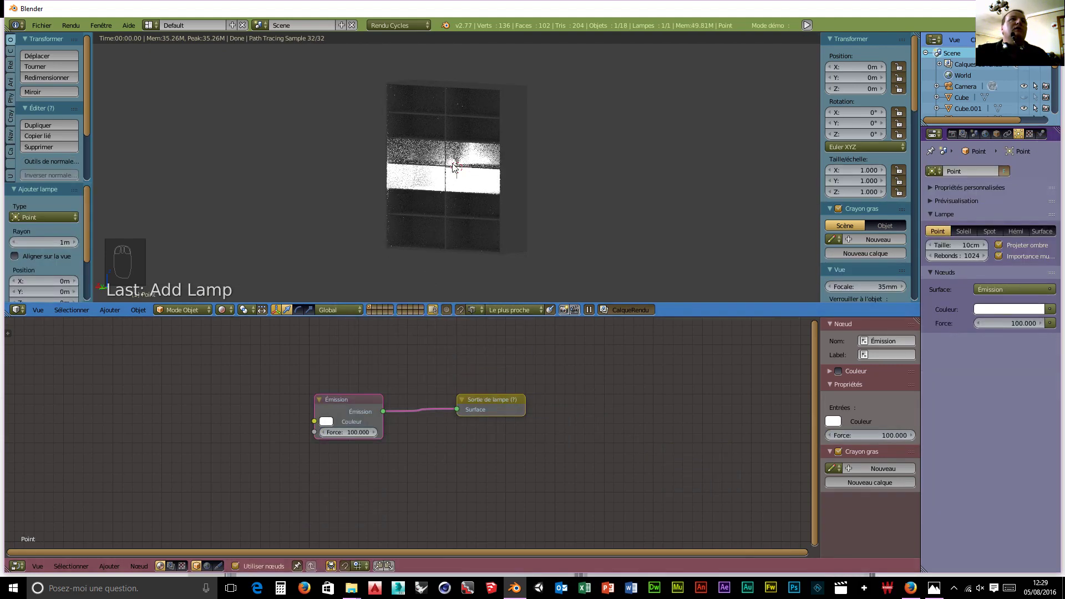
scroll(497, 208, up, 3)
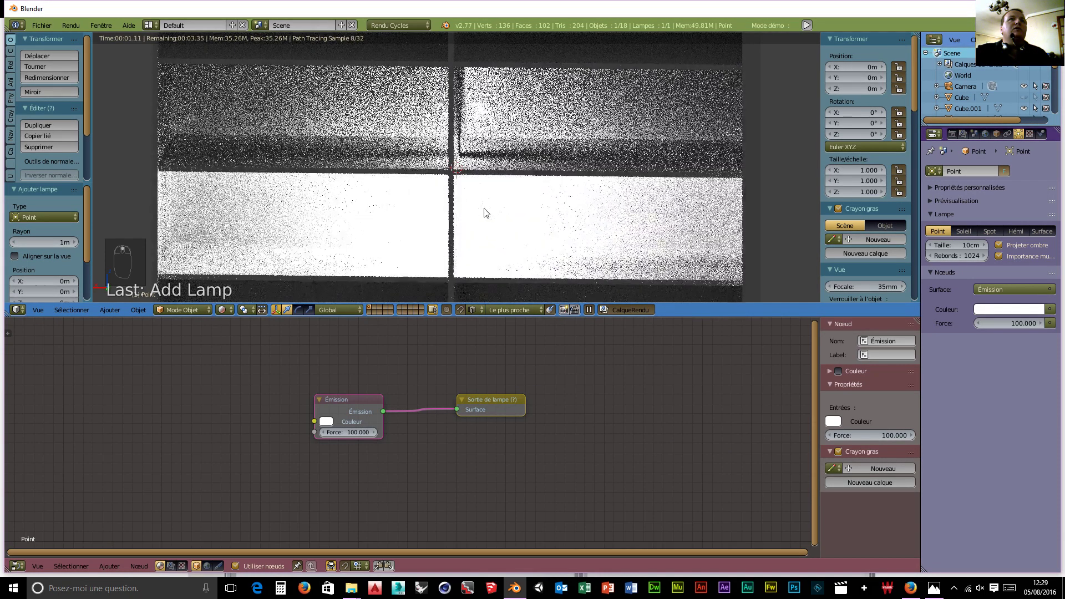
scroll(485, 210, up, 1)
scroll(482, 207, down, 4)
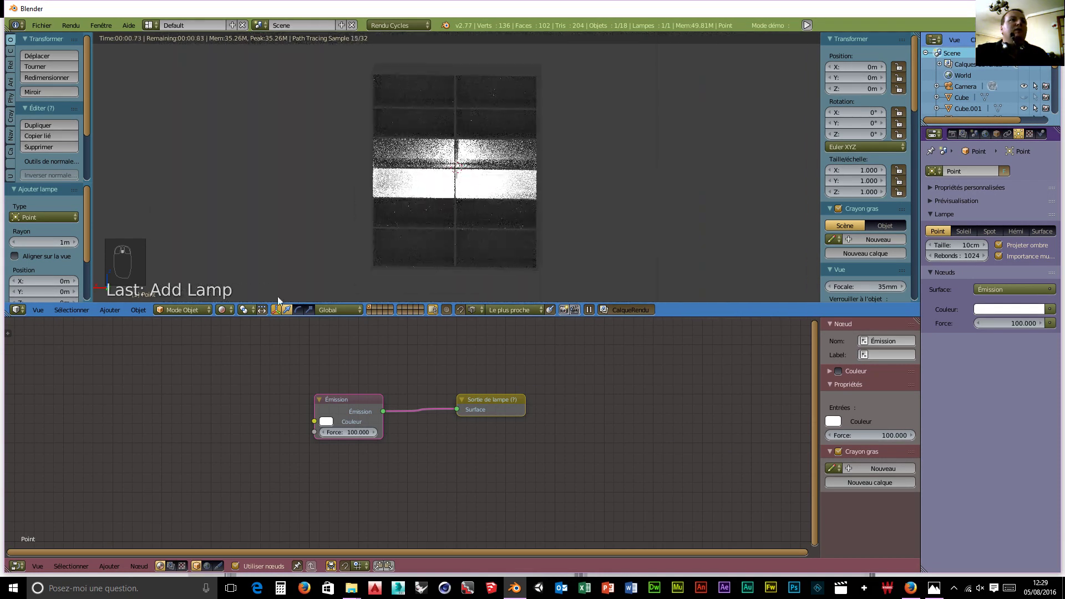
In wireframe shading, move the point lamp about 1.65 m along Y in front of the wardrobe and raise it about 1.43 m along Z
click(234, 309)
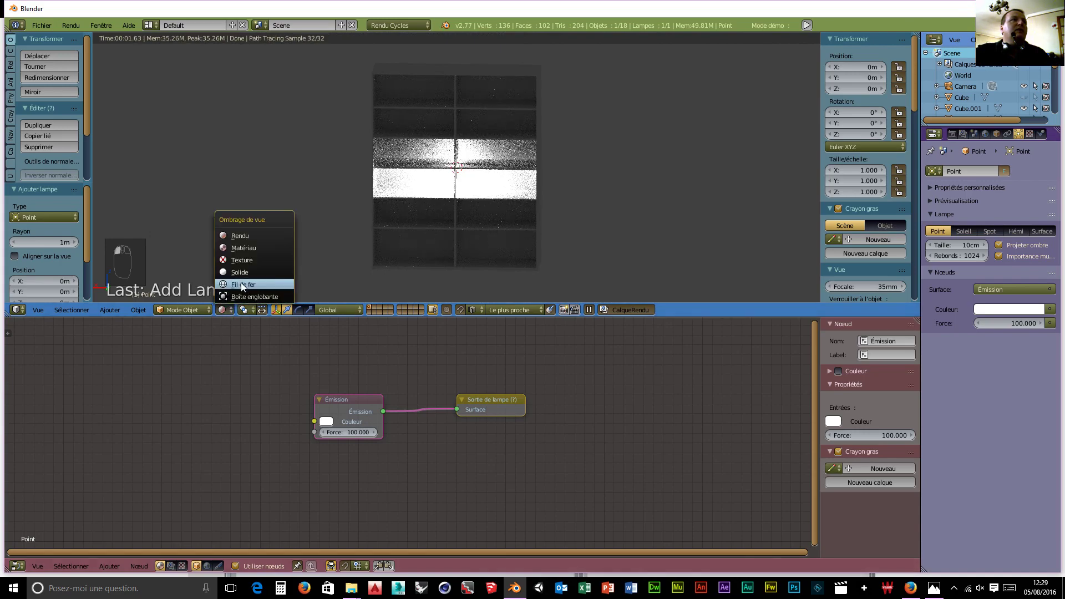
click(240, 282)
middle_drag(427, 224, 397, 238)
key(g)
key(y)
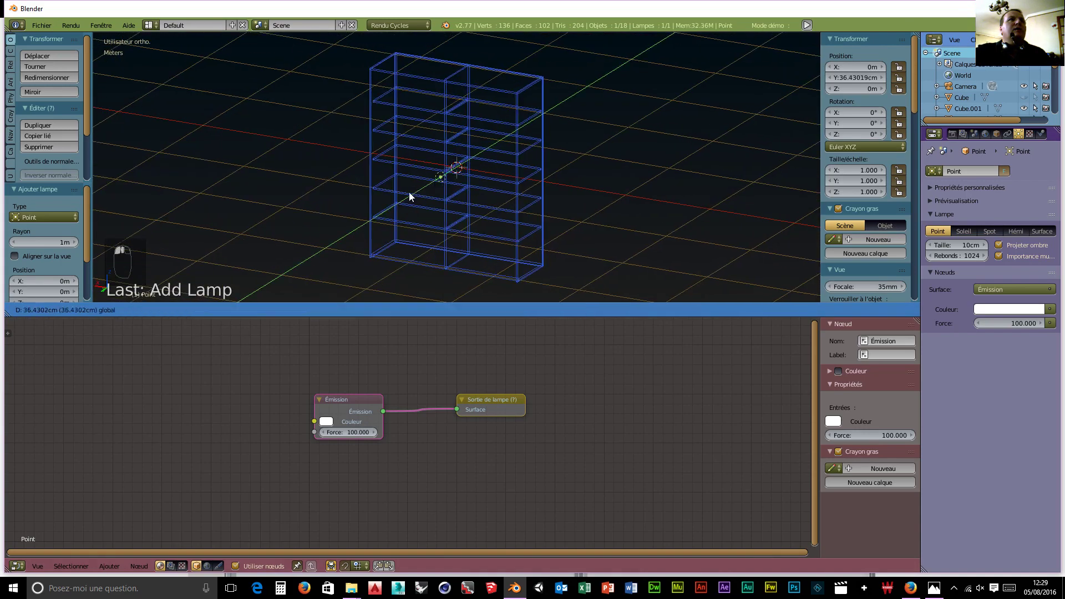
click(358, 216)
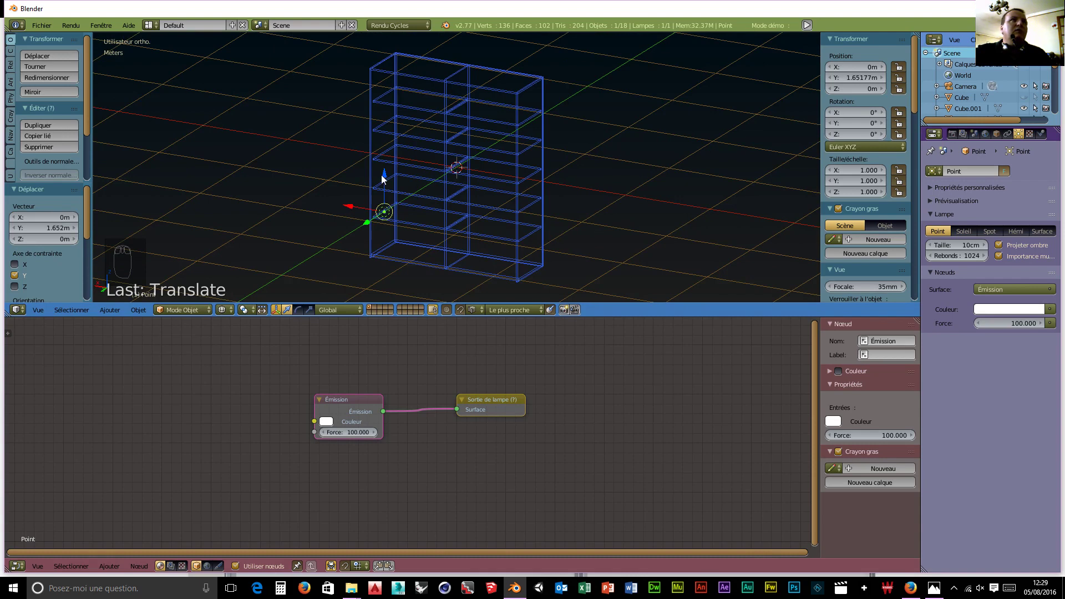
drag(384, 176, 358, 46)
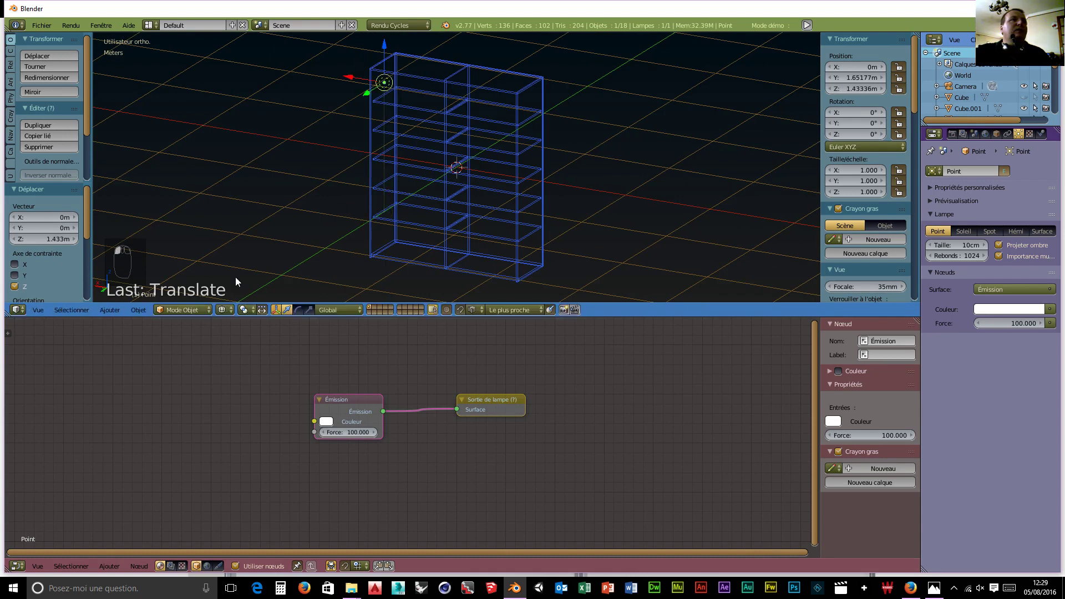
Return to rendered shading and view the lit wardrobe straight from its open front
click(224, 310)
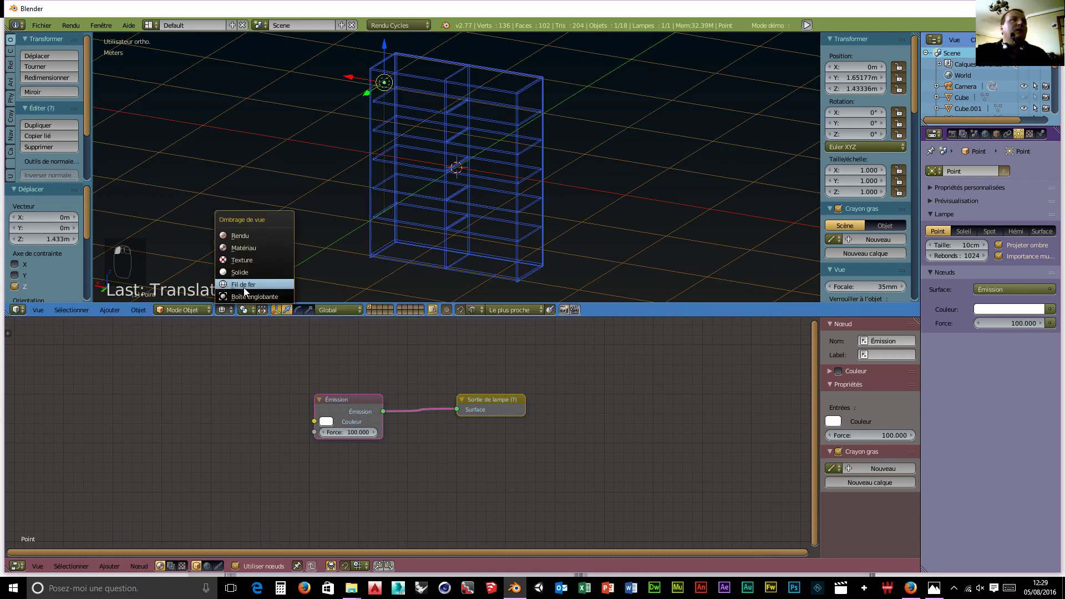
click(241, 236)
middle_drag(525, 254, 537, 243)
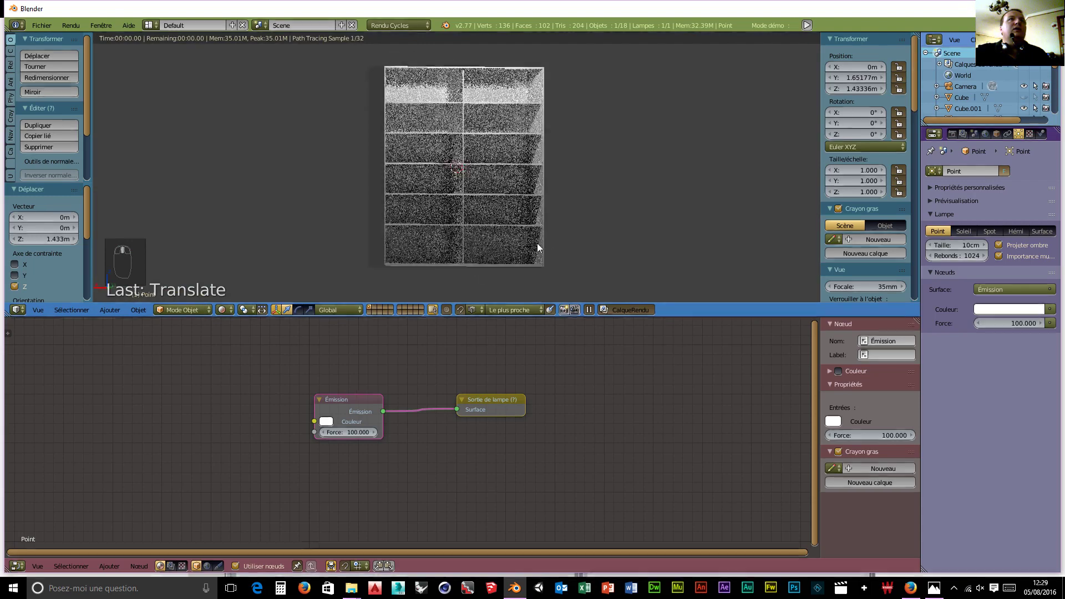
key(ctrl+KP_1)
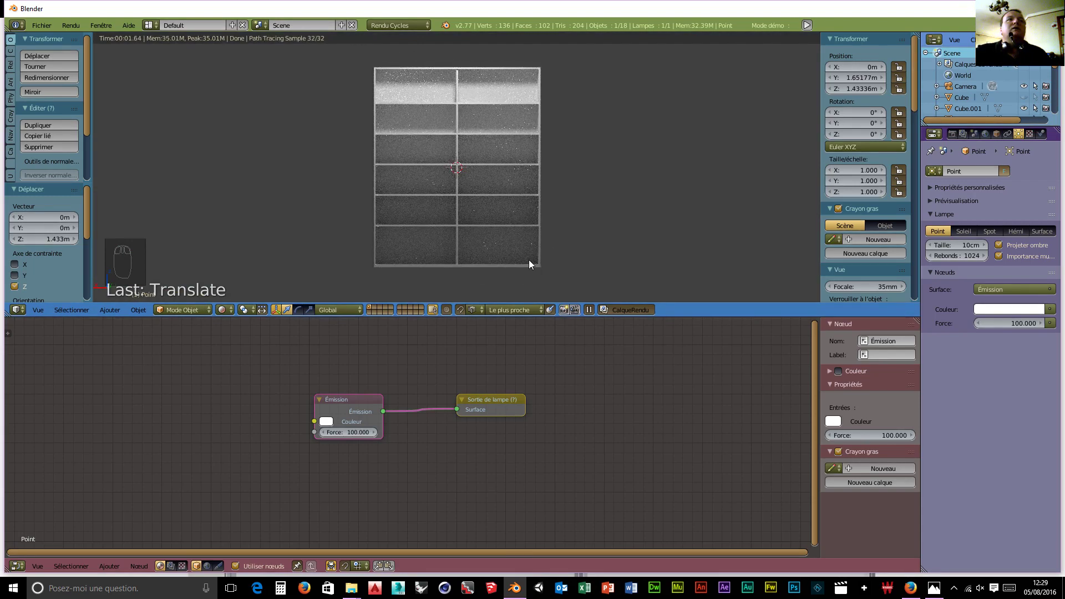
Select the wardrobe's base panel and switch to Photos to examine the base in the reference picture
right_click(492, 265)
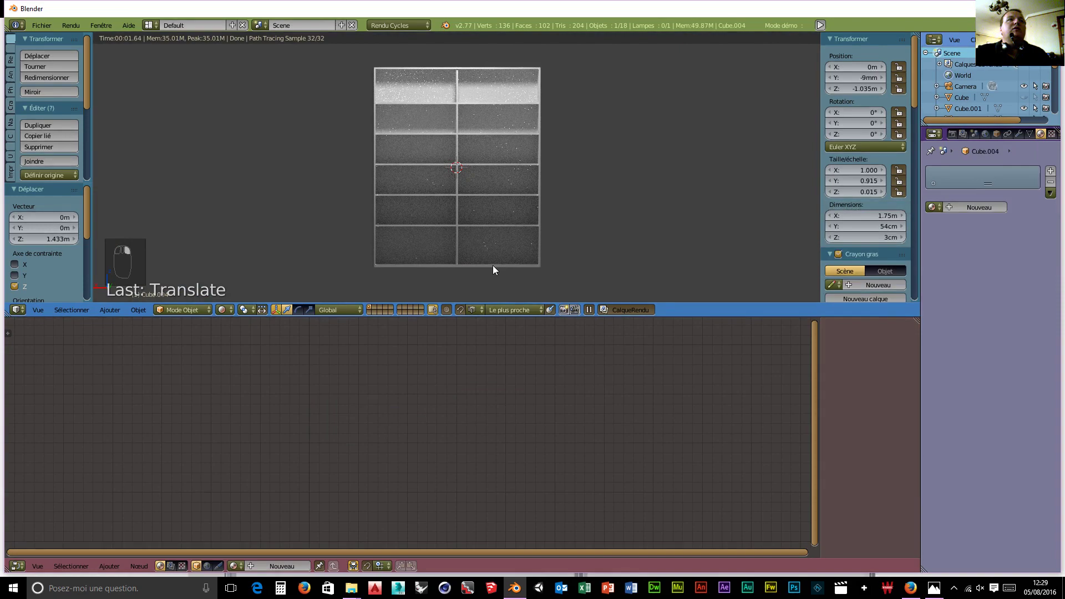
click(935, 589)
scroll(683, 400, down, 2)
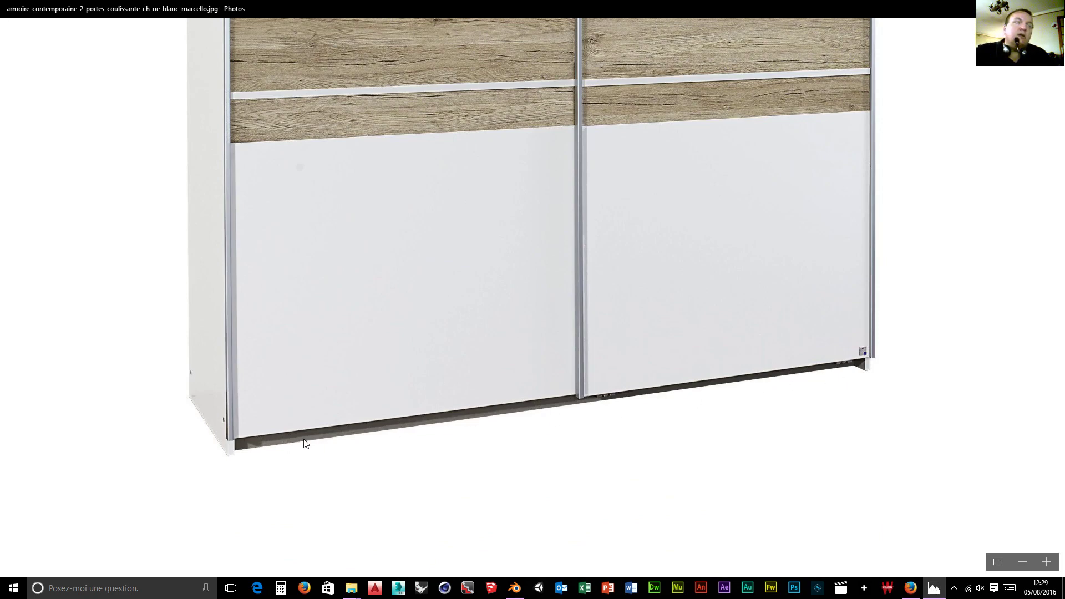
Switch to Blender and copy all material nodes of the wardrobe's back panel
click(515, 587)
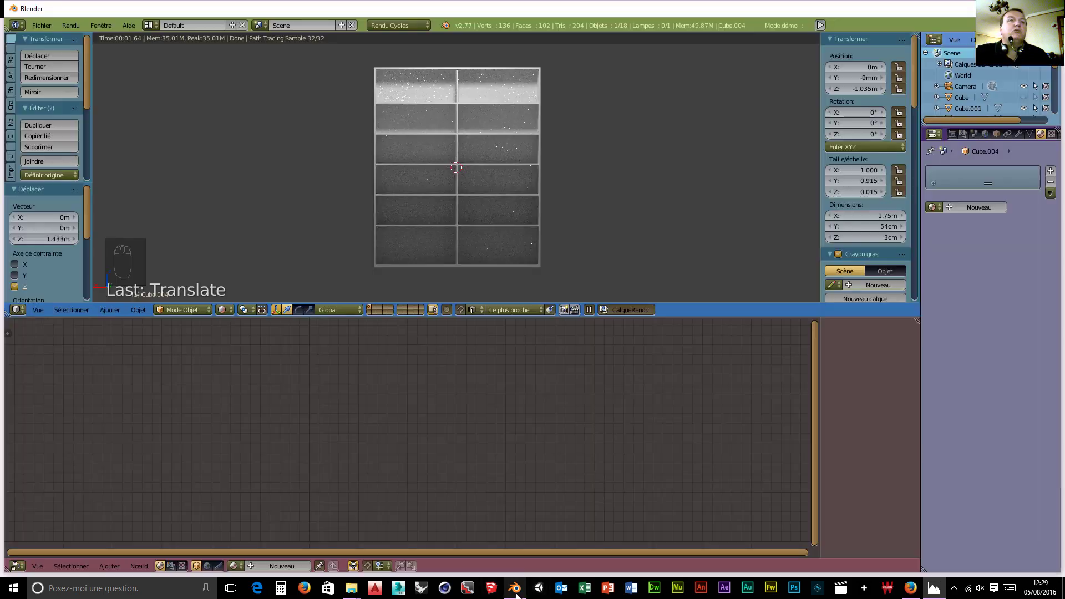
right_click(422, 269)
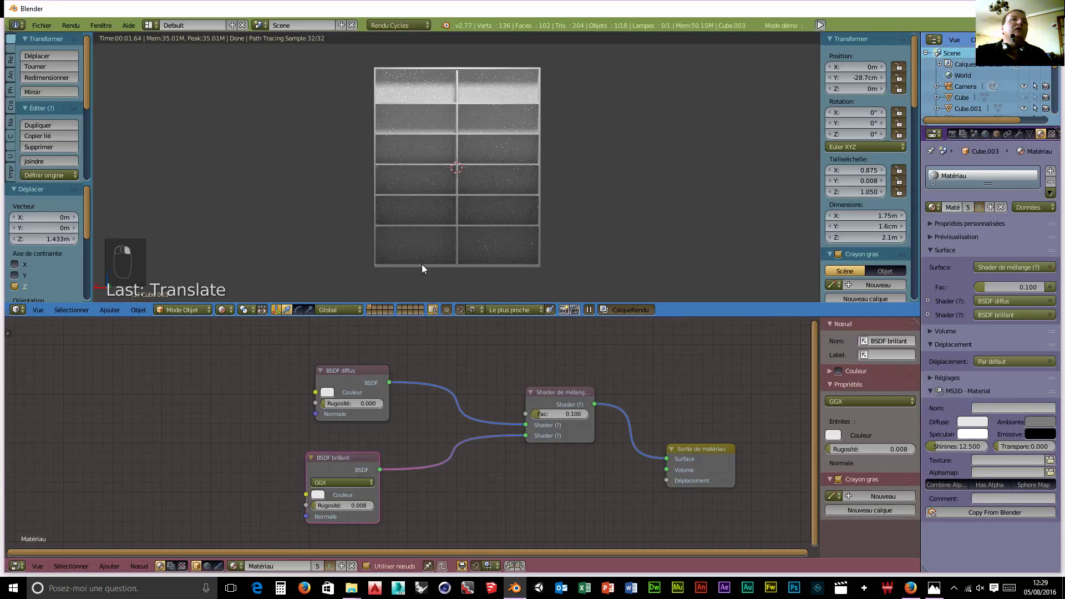
right_click(497, 265)
right_click(496, 263)
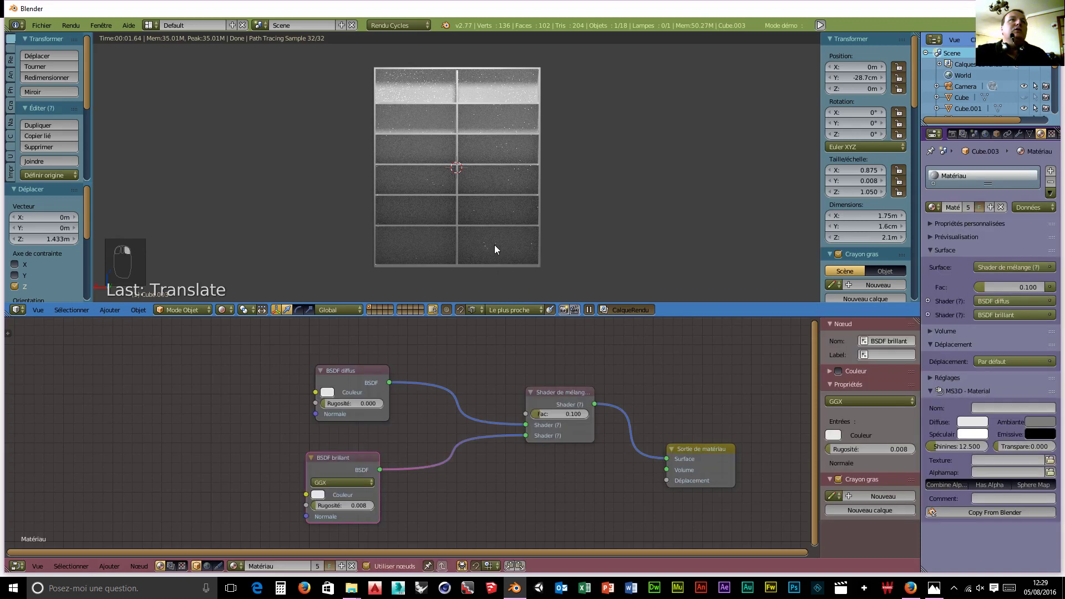
key(a)
key(a)
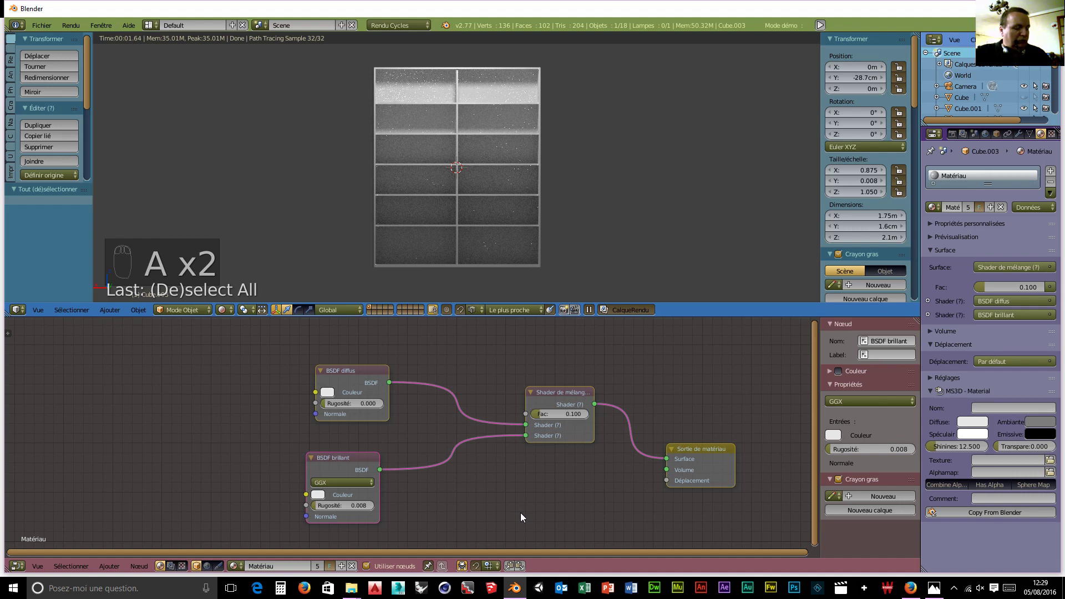
key(ctrl+c)
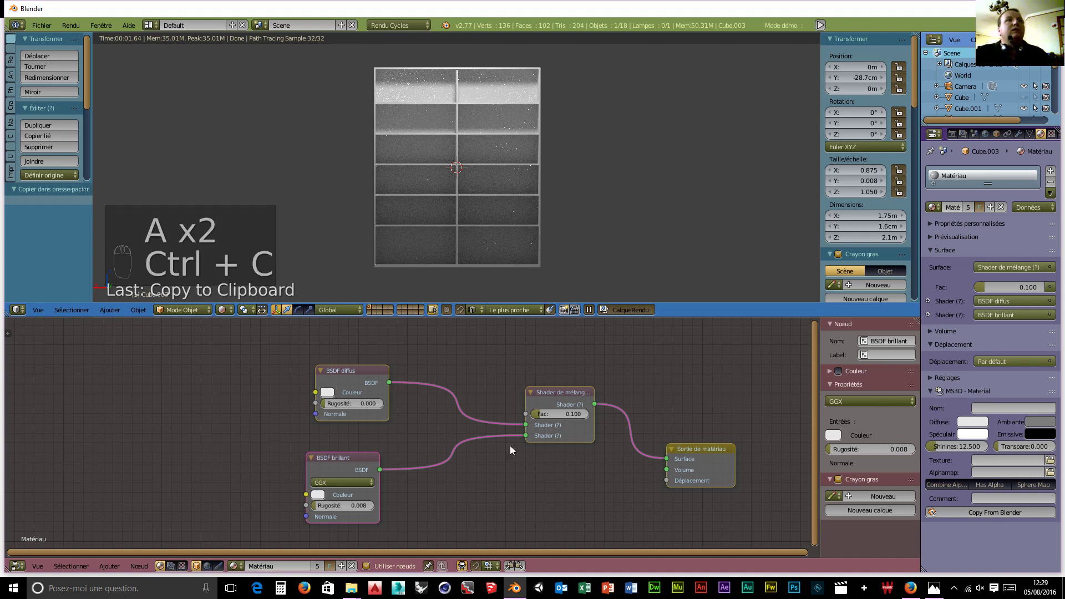
Switch the viewport to wireframe and give the wardrobe's bottom panel a new material, replacing its default nodes with the copied ones
right_click(475, 265)
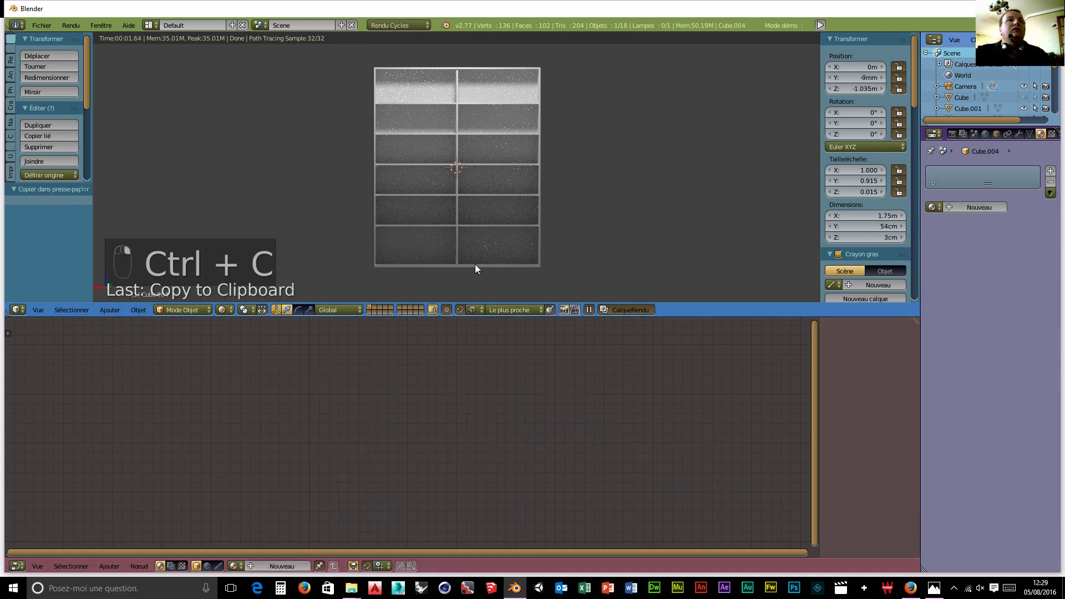
click(225, 310)
click(236, 285)
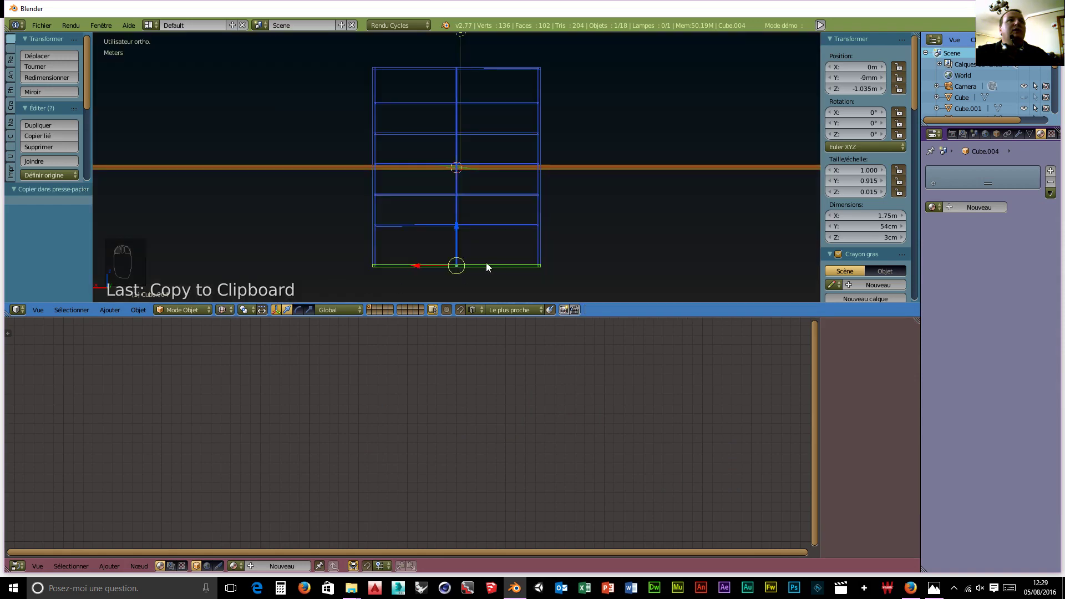
click(260, 566)
key(Delete)
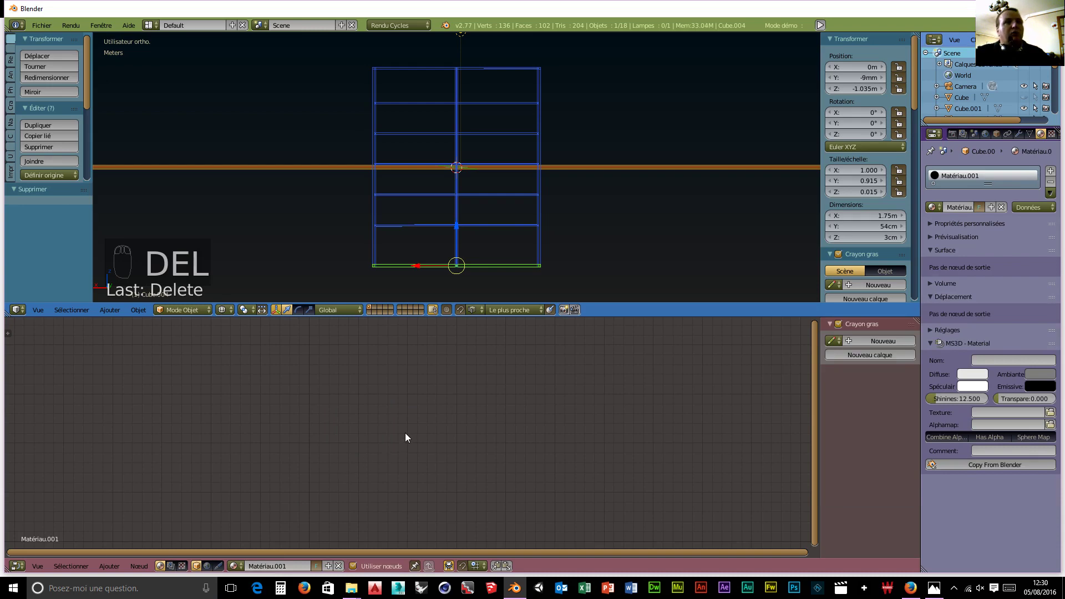
key(ctrl+v)
Make the bottom panel material's diffuse colour grey and set its glossy roughness to 0.333
click(325, 394)
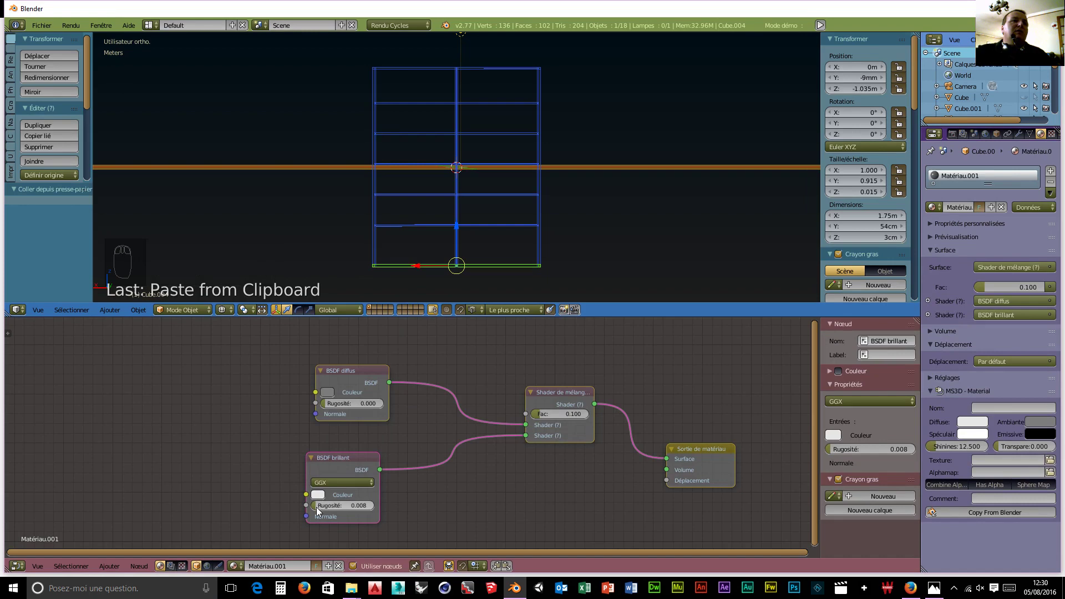
drag(316, 506, 377, 505)
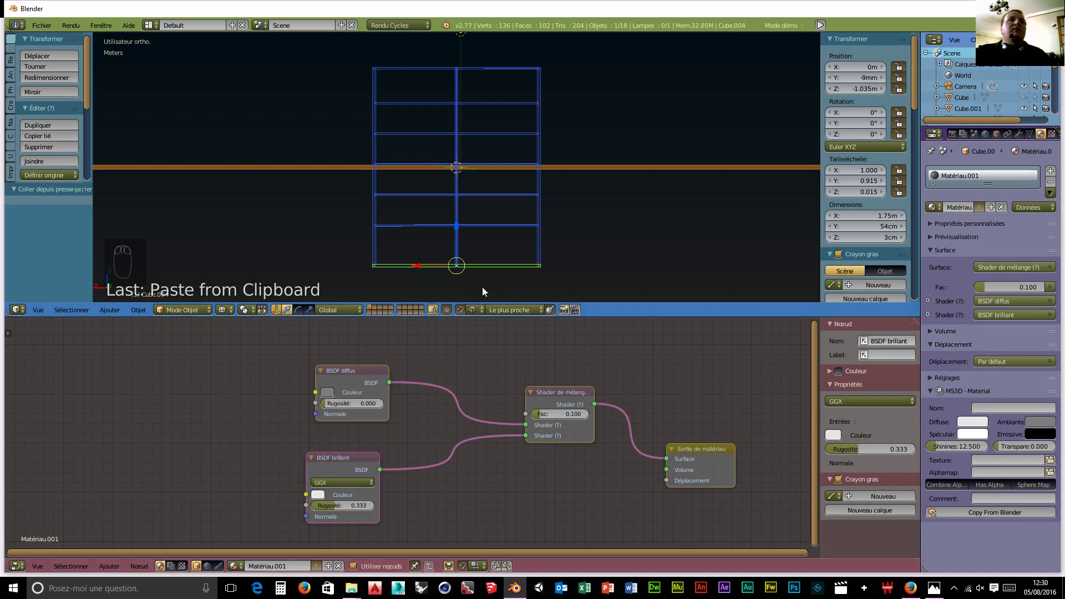
middle_drag(485, 290, 570, 242)
scroll(506, 258, up, 2)
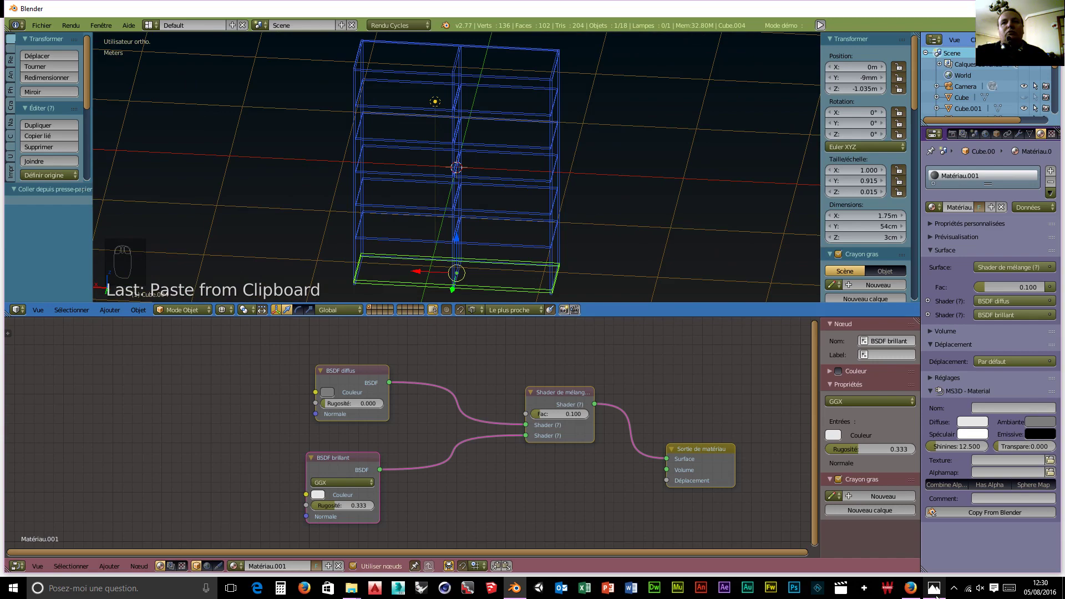
Switch to the wardrobe reference photo and examine the sliding doors, wood bands, trim strips and base, ending with the whole image in view
mouse_move(935, 592)
mouse_move(930, 562)
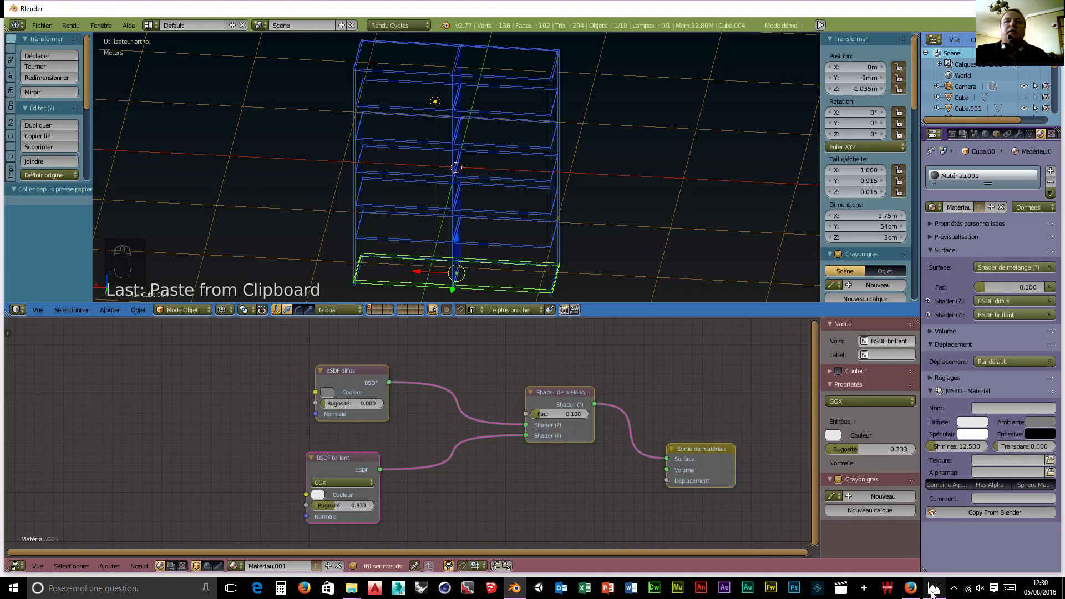
click(934, 591)
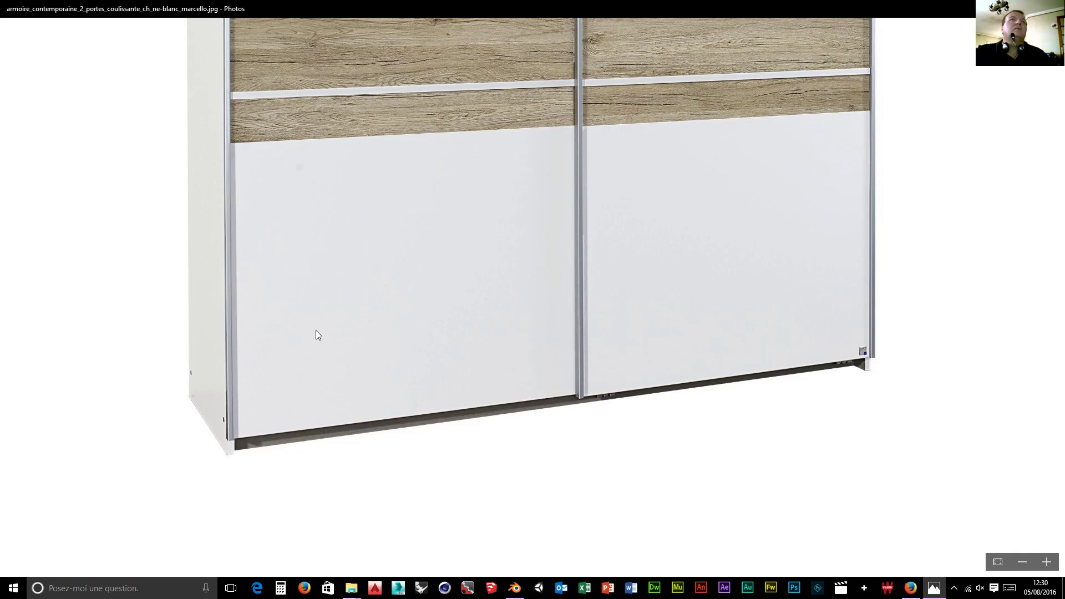
scroll(638, 367, up, 10)
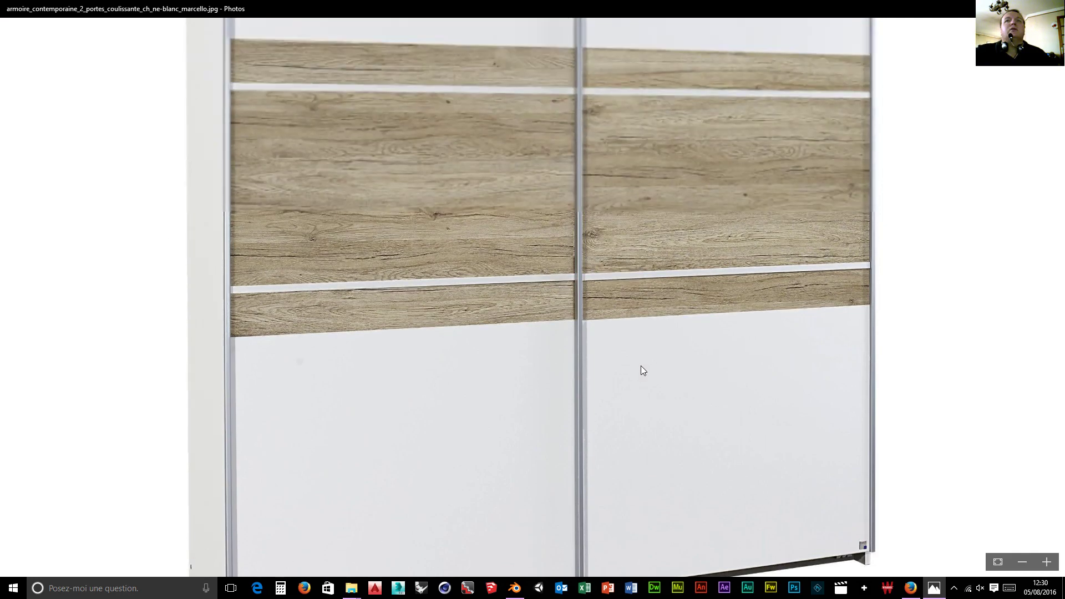
scroll(641, 366, up, 2)
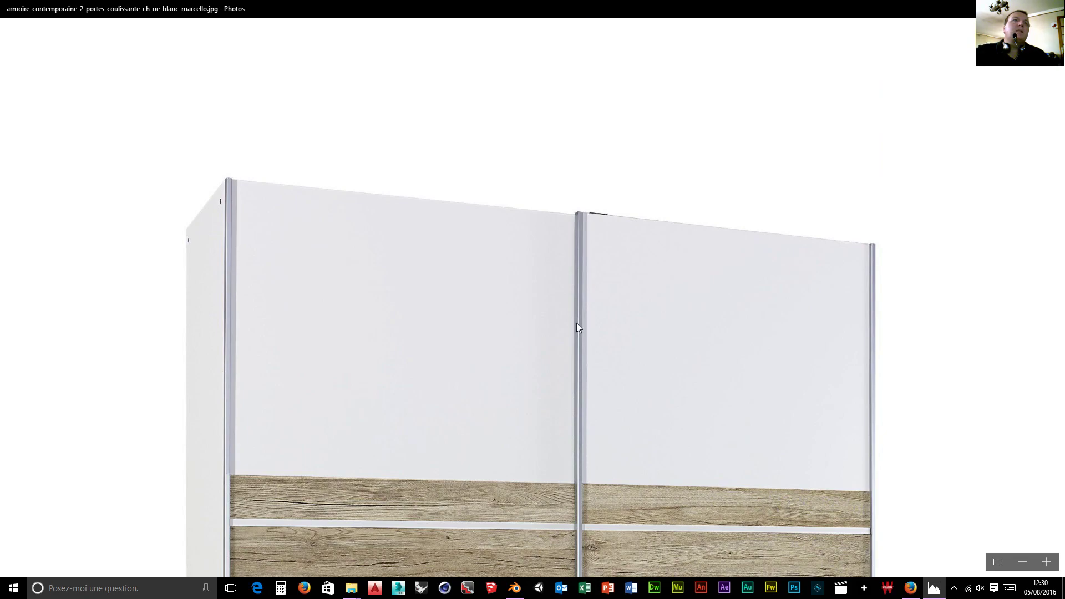
scroll(577, 323, down, 20)
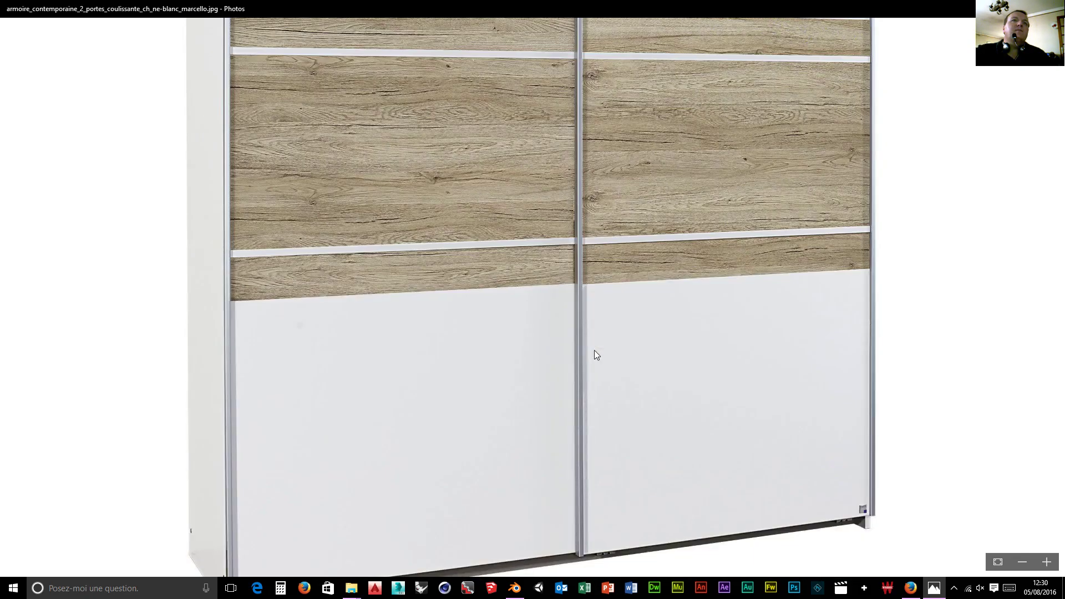
scroll(597, 355, down, 5)
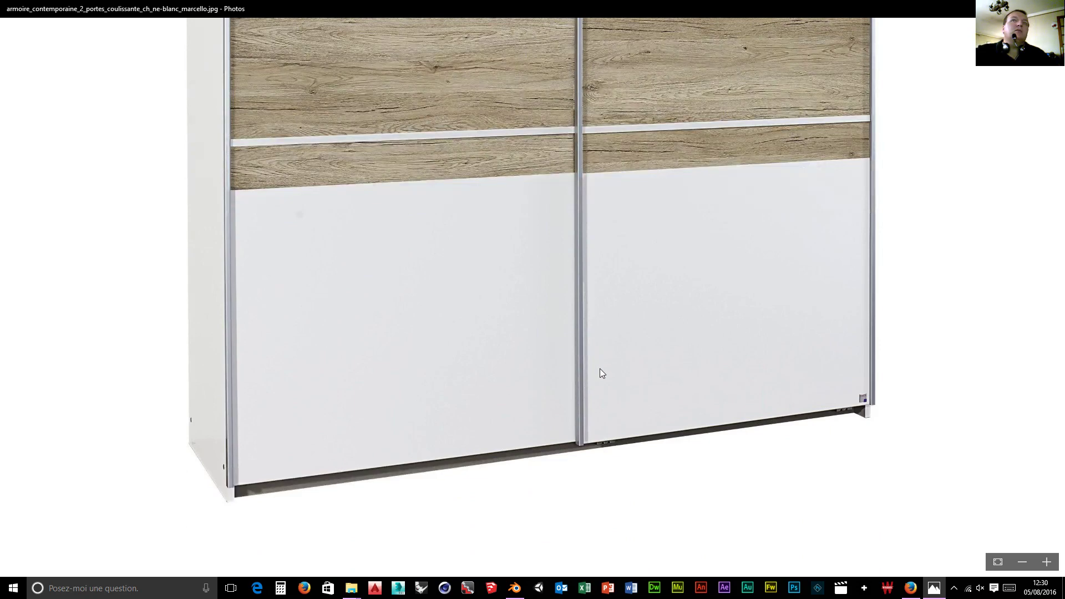
scroll(603, 373, up, 20)
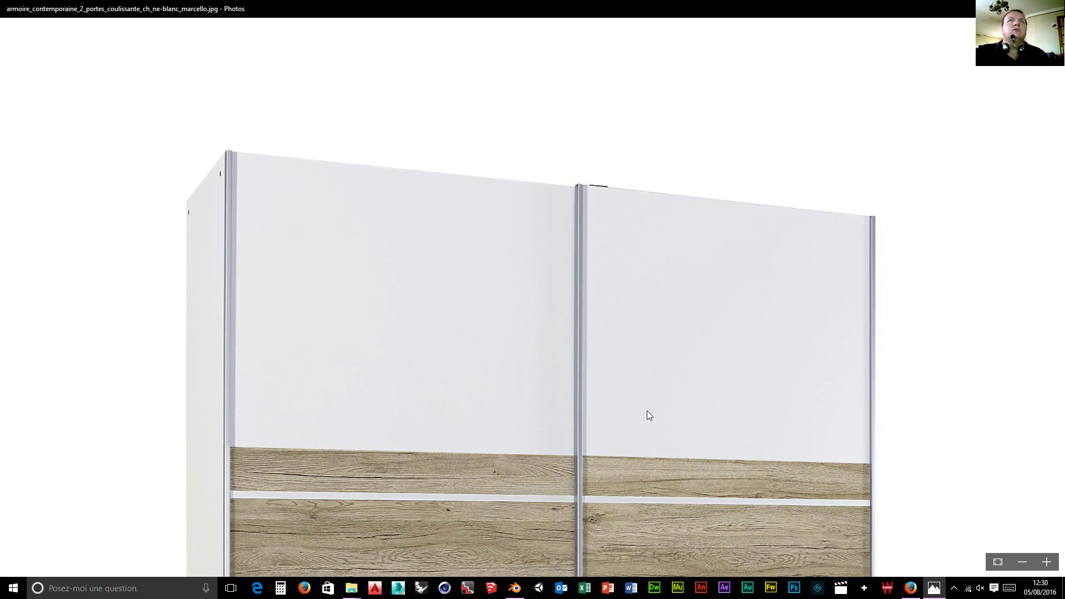
scroll(537, 388, down, 15)
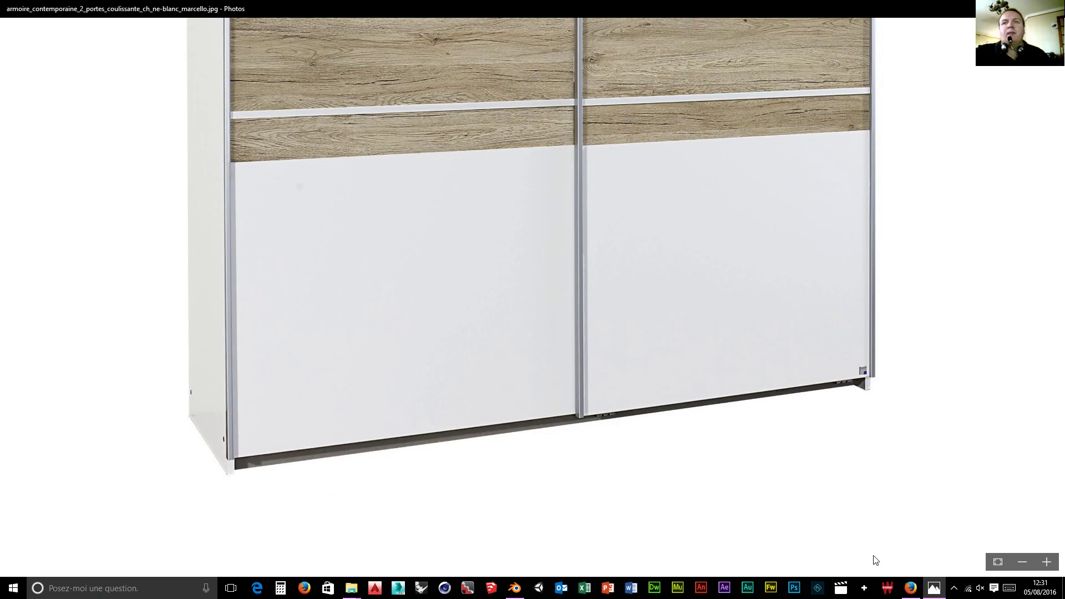
mouse_move(521, 596)
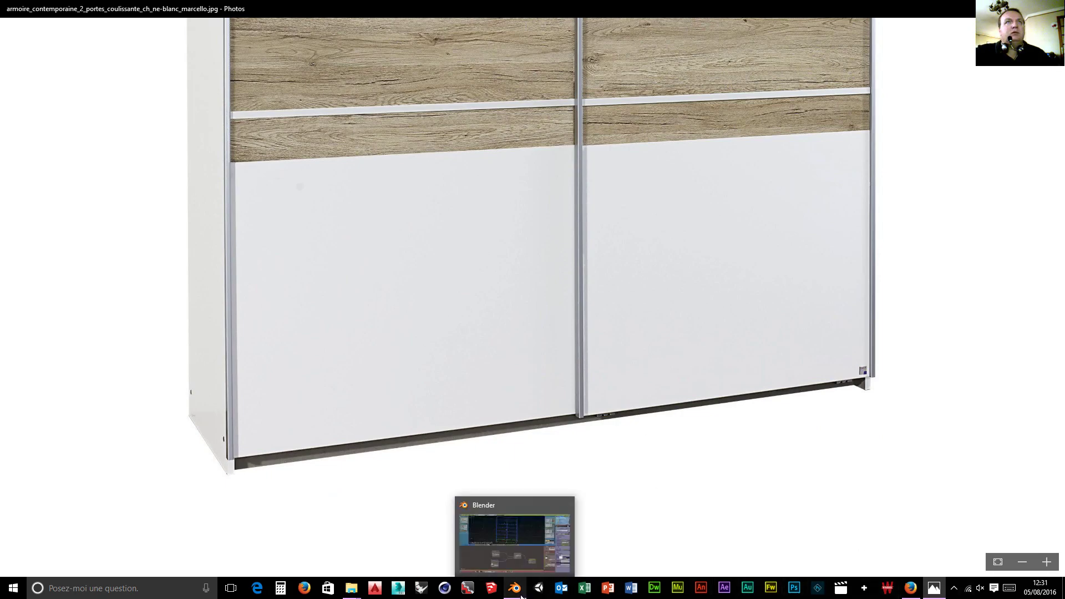
scroll(600, 399, up, 12)
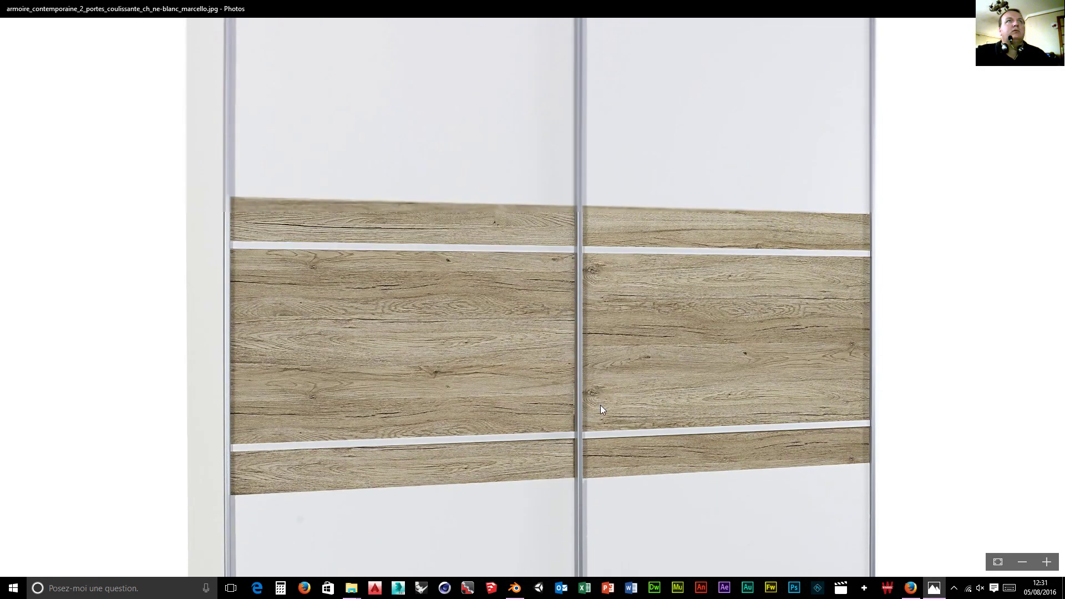
click(1012, 560)
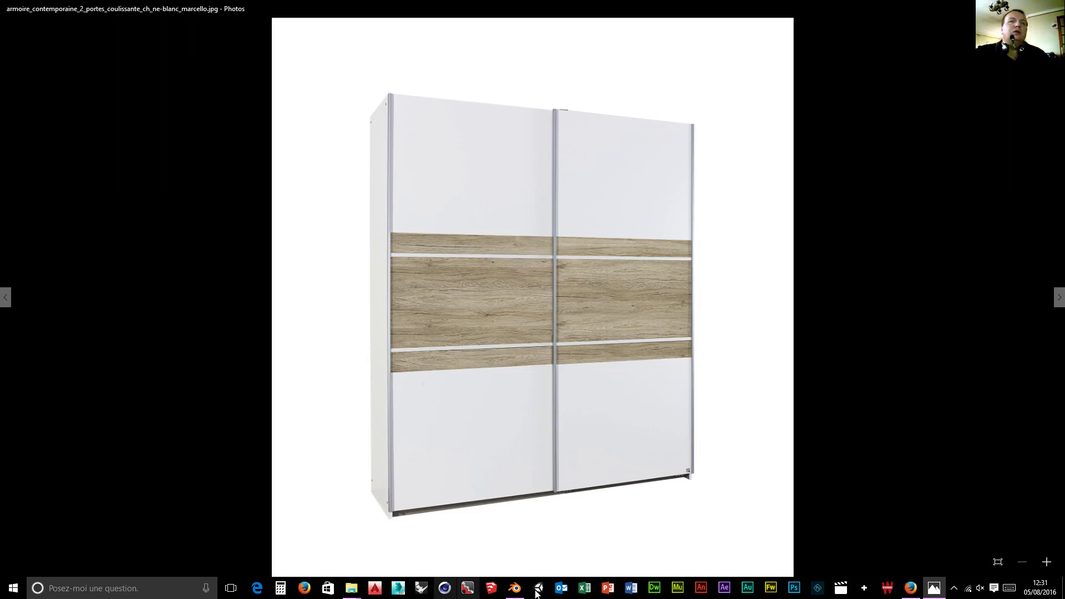
Switch to Photoshop and open armoire_contemporaine_2_portes_coulissante_ch_ne-blanc_marcello.jpg from the folder objet pour intérieur de maison
click(798, 594)
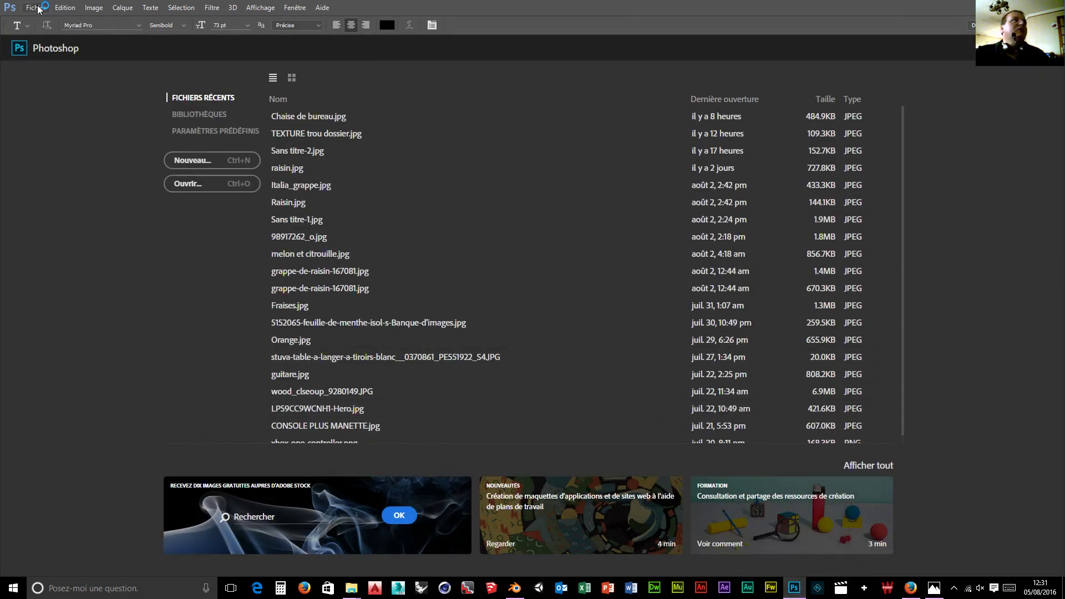
click(38, 9)
click(39, 9)
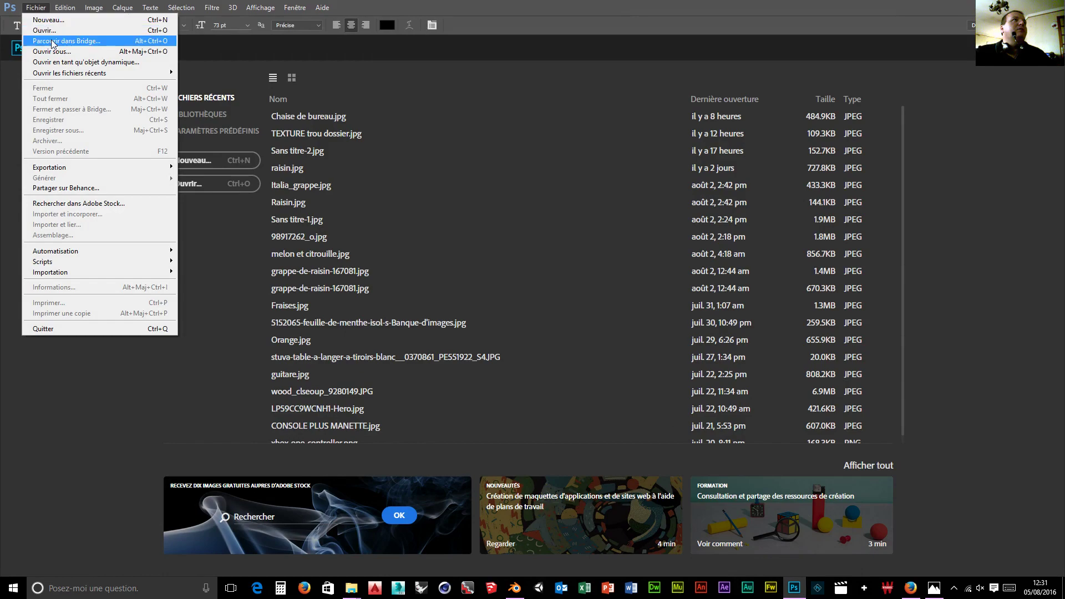
click(44, 31)
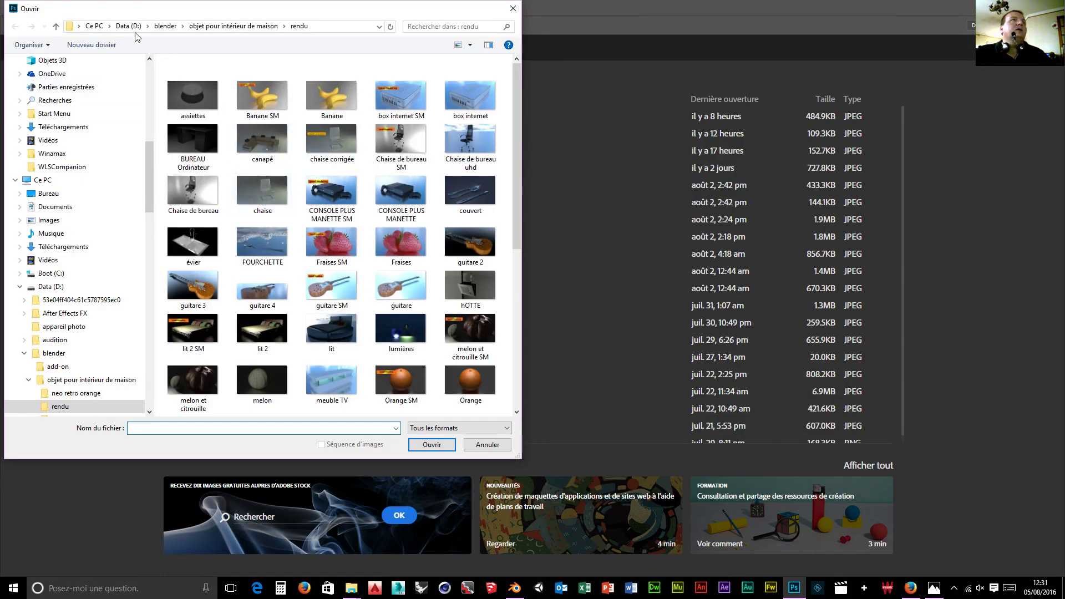
click(216, 27)
scroll(291, 221, down, 10)
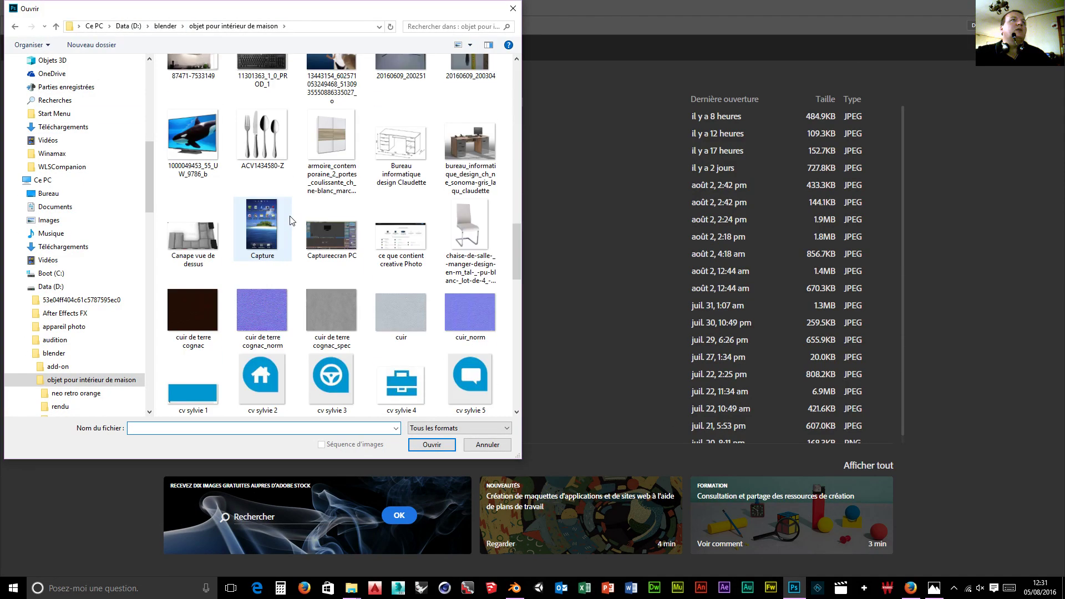
click(332, 138)
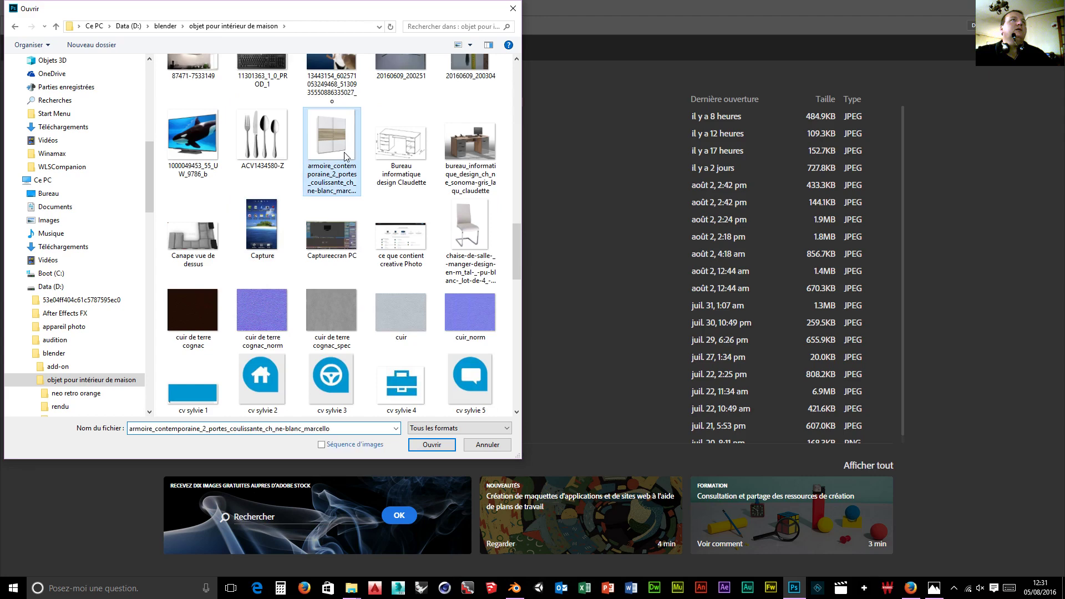
click(427, 446)
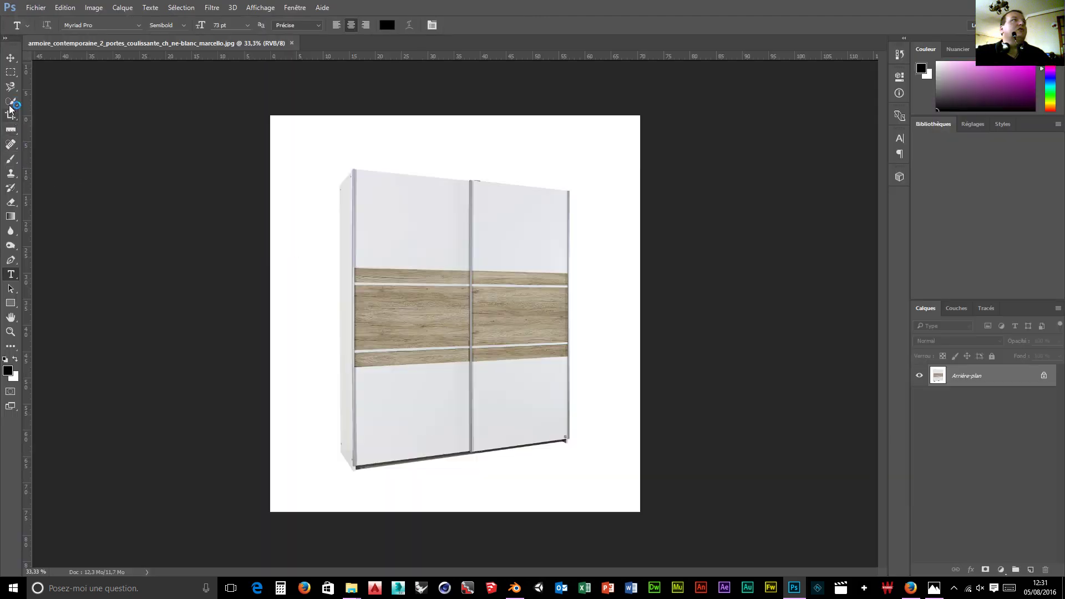
Straighten the wardrobe front with the Perspective Crop tool, fitting the crop corners to the outer corners of the two doors
click(9, 117)
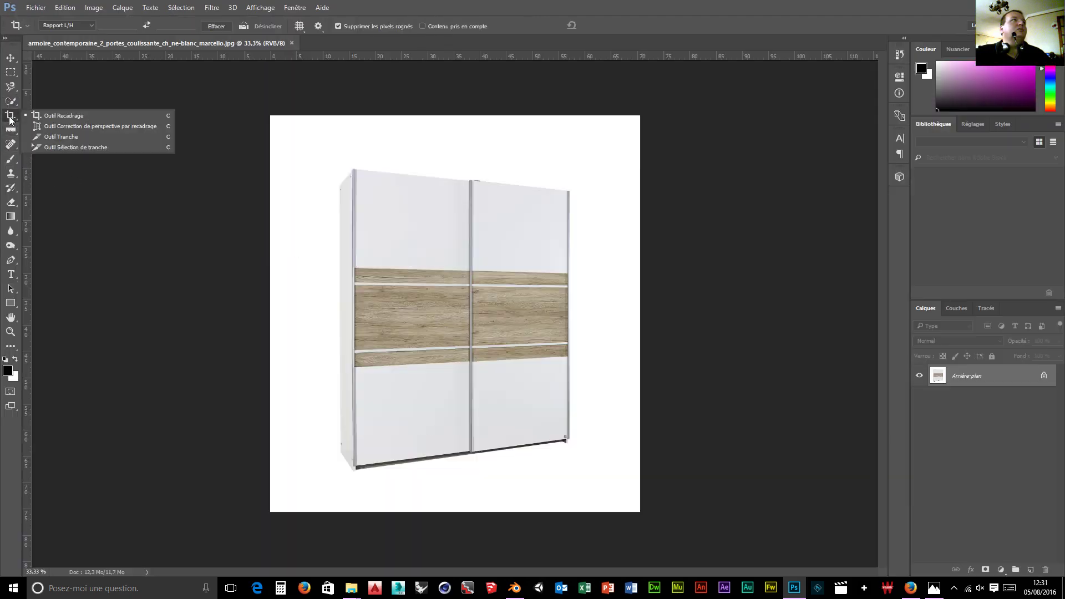
click(44, 127)
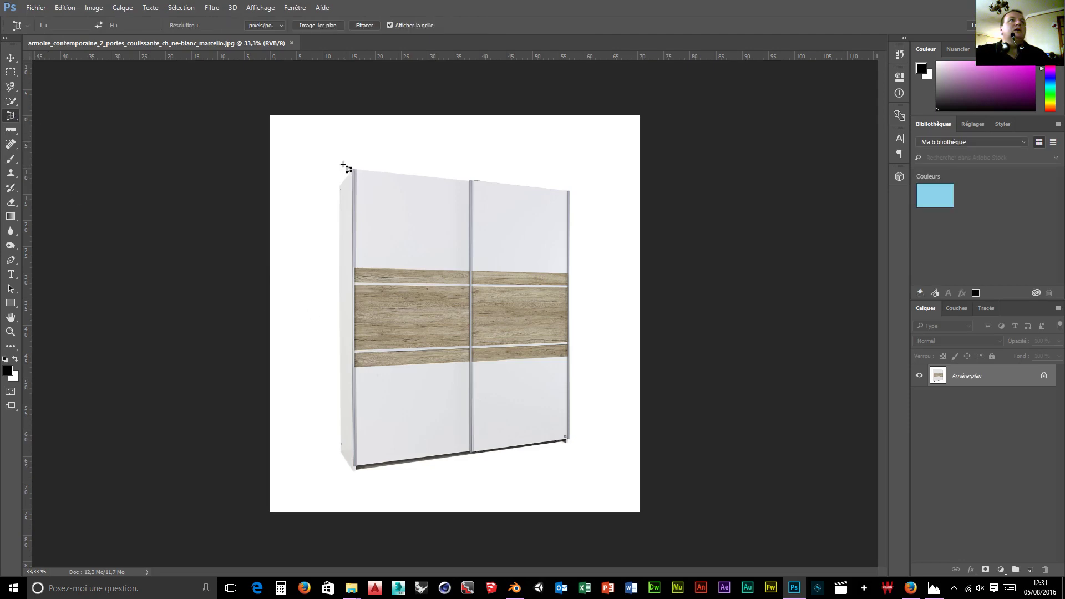
drag(352, 170, 590, 483)
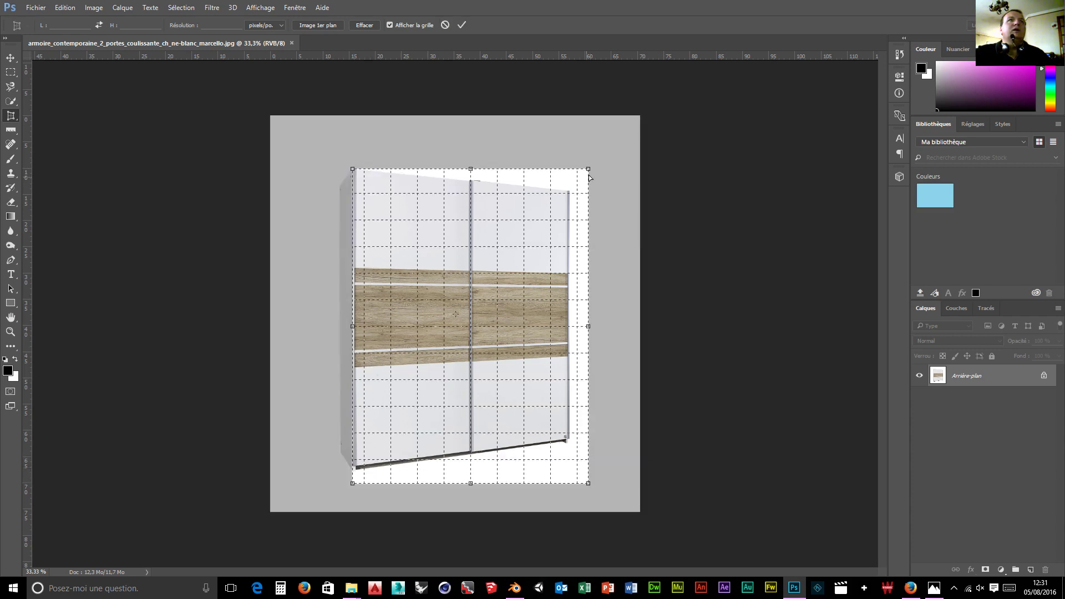
drag(588, 171, 570, 191)
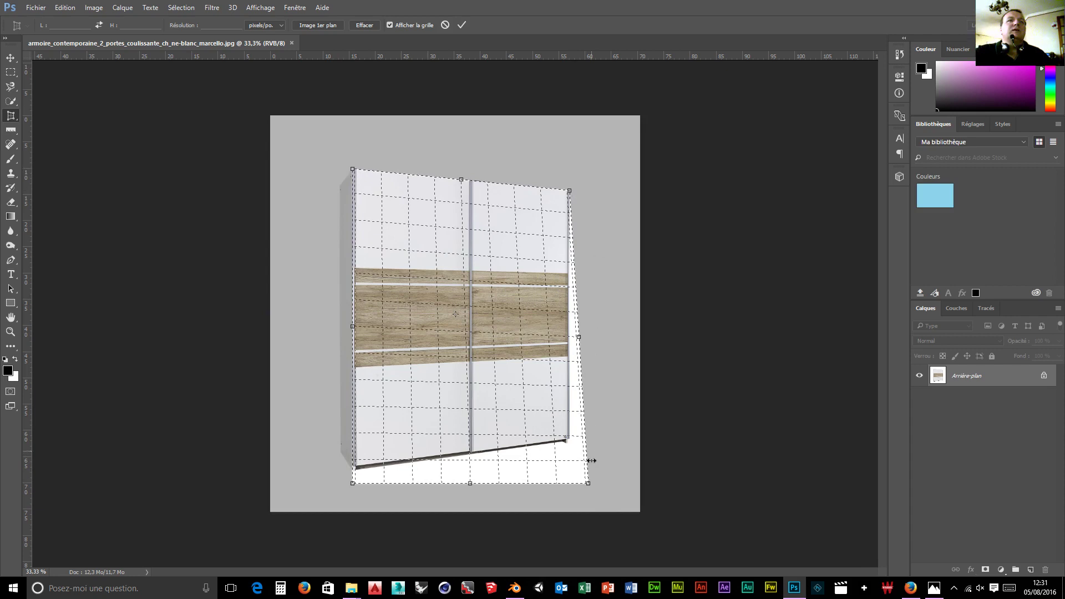
drag(588, 487, 569, 445)
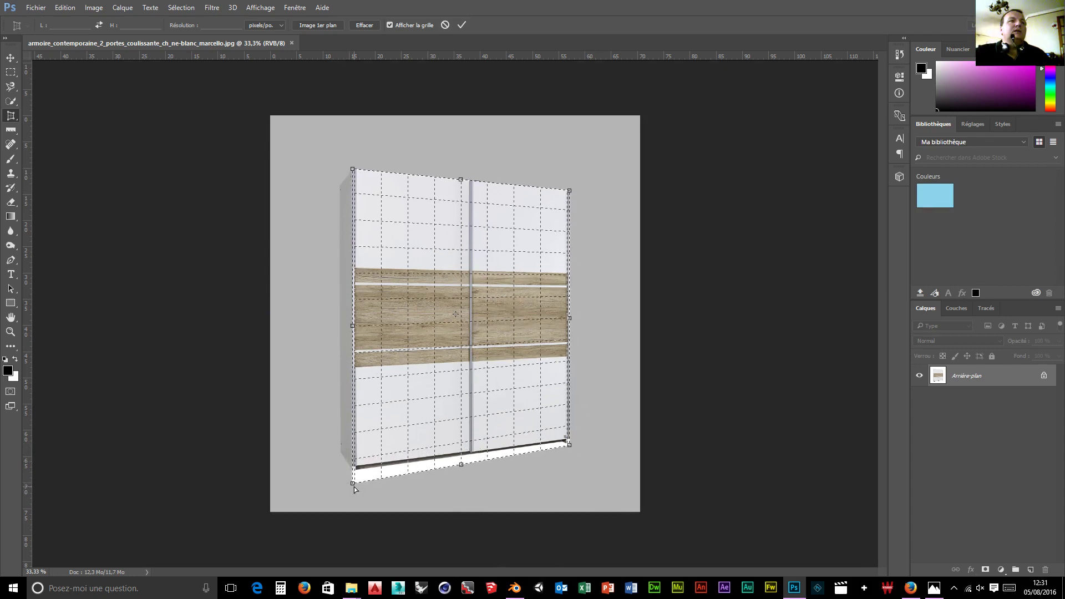
drag(352, 483, 355, 475)
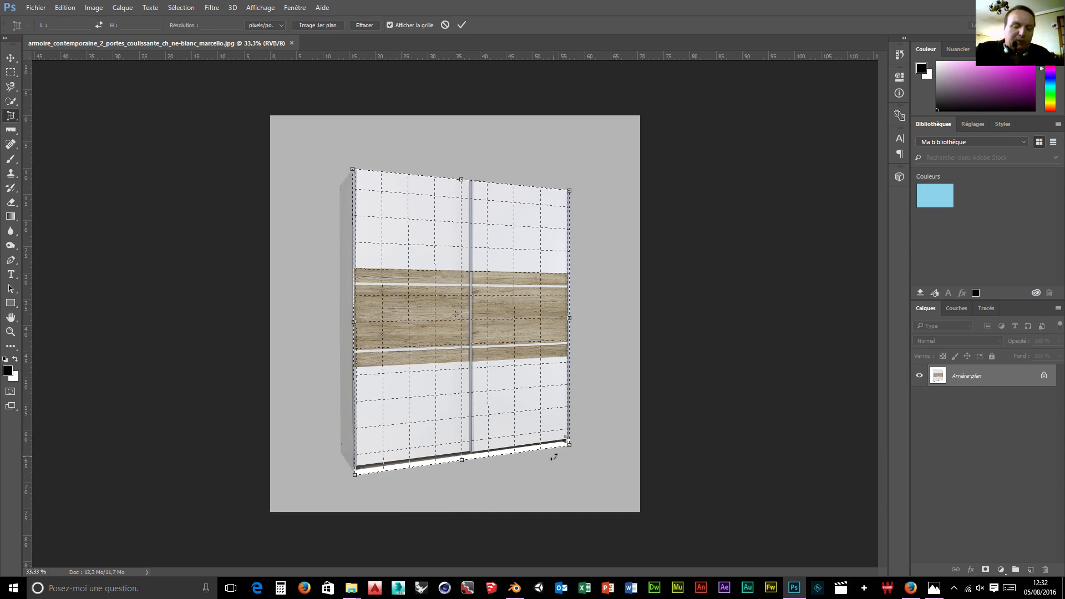
key(Return)
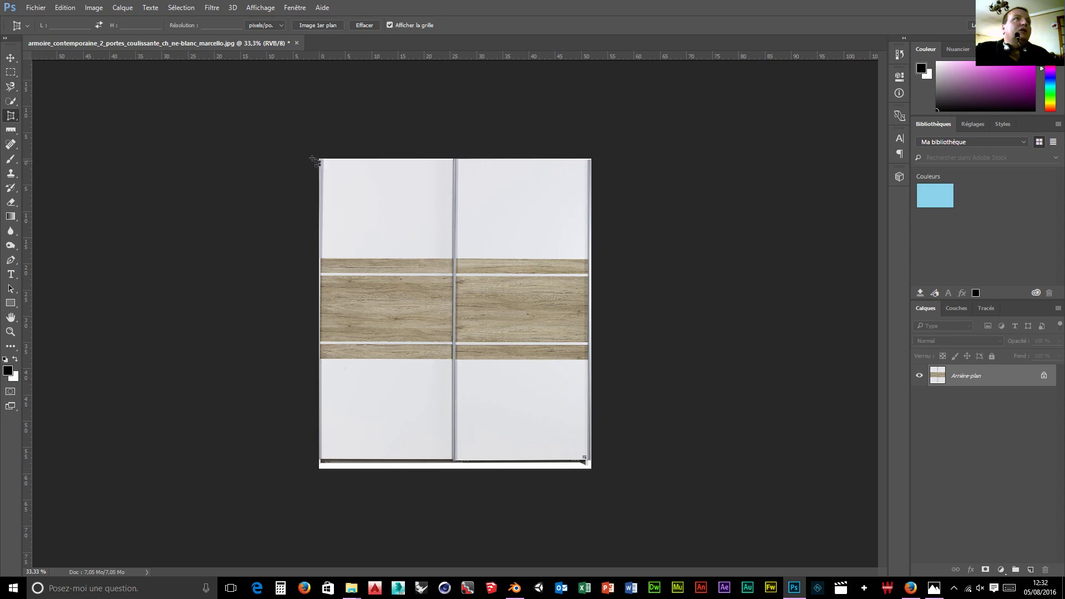
Crop the wardrobe image again with the Perspective Crop tool, pulling the two bottom corners slightly inward to correct the lower edge
drag(319, 158, 593, 473)
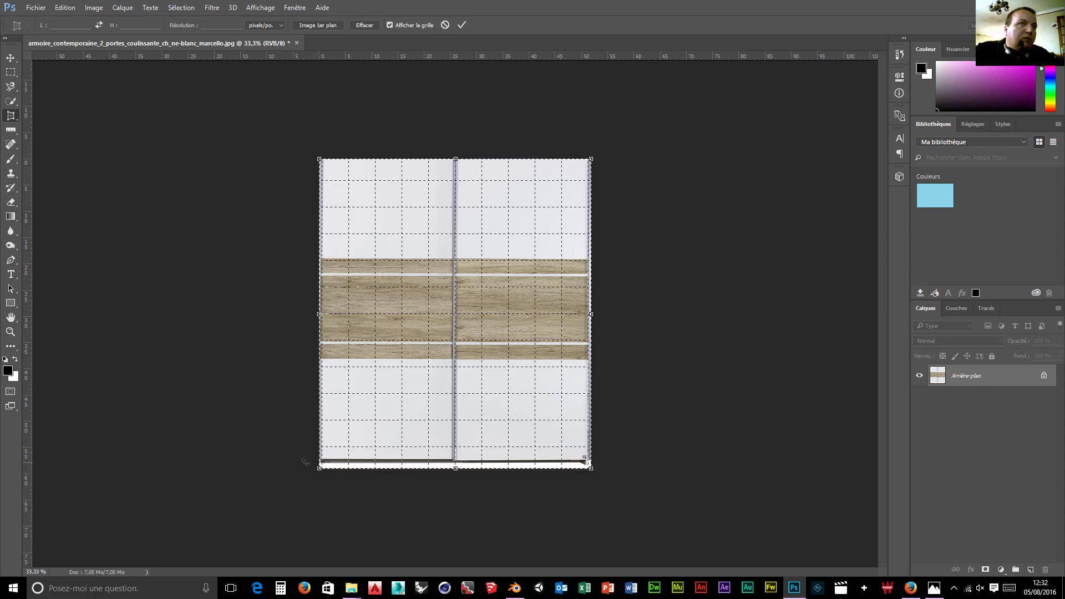
drag(319, 472, 319, 470)
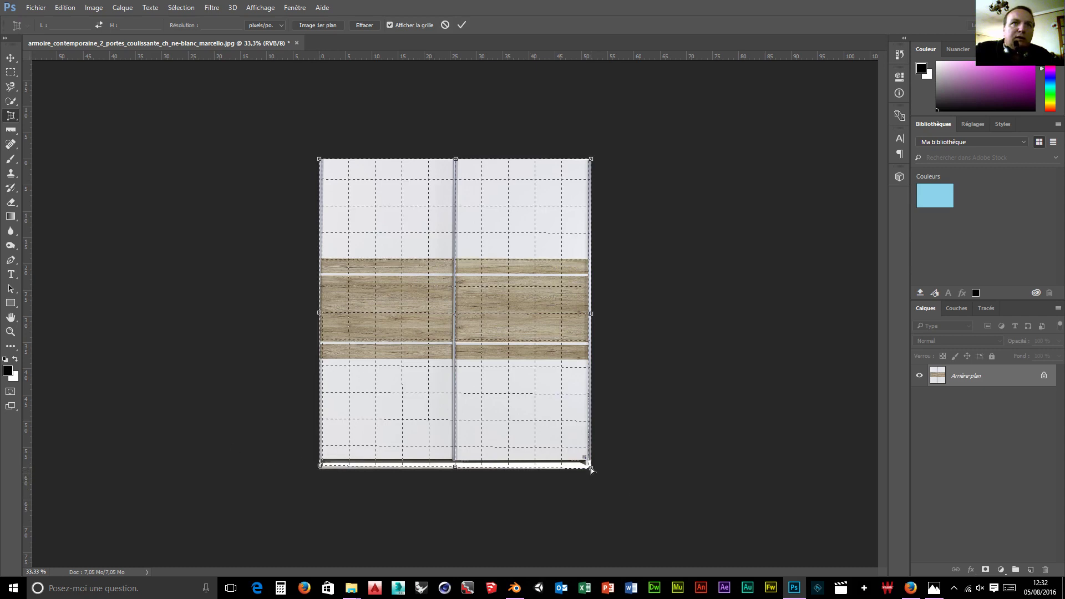
drag(592, 470, 591, 470)
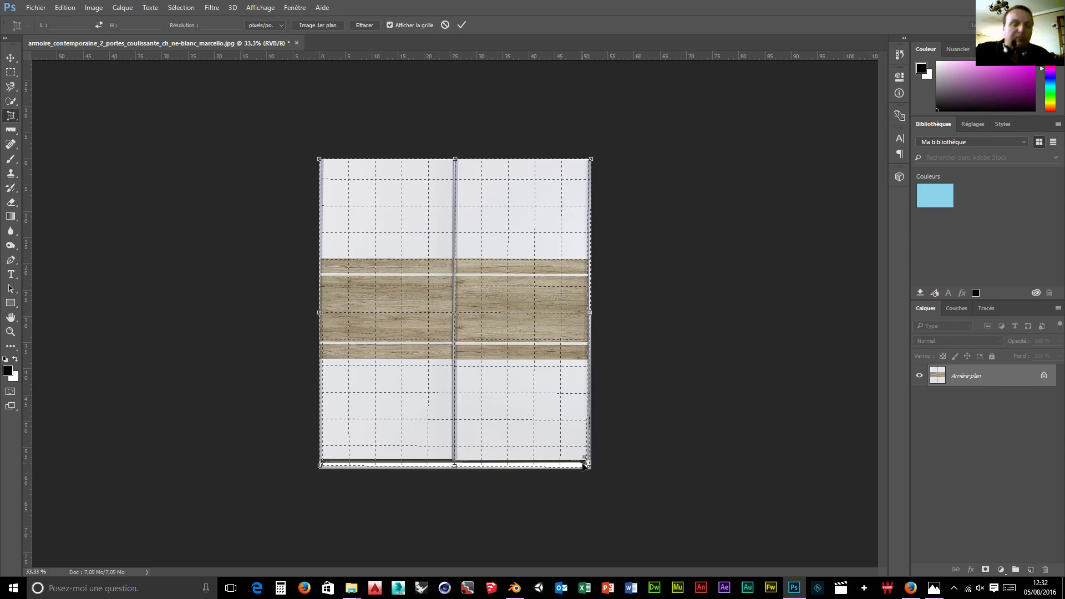
key(Return)
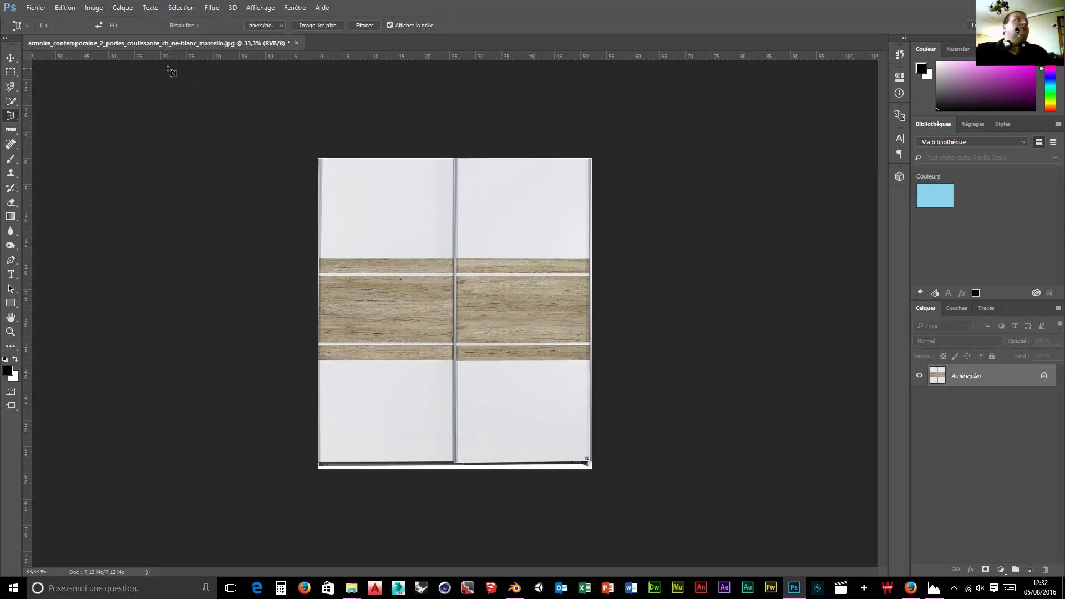
Resize the image to 175 cm wide by 210 cm high, keeping the resolution at 72 pixels per inch
click(92, 8)
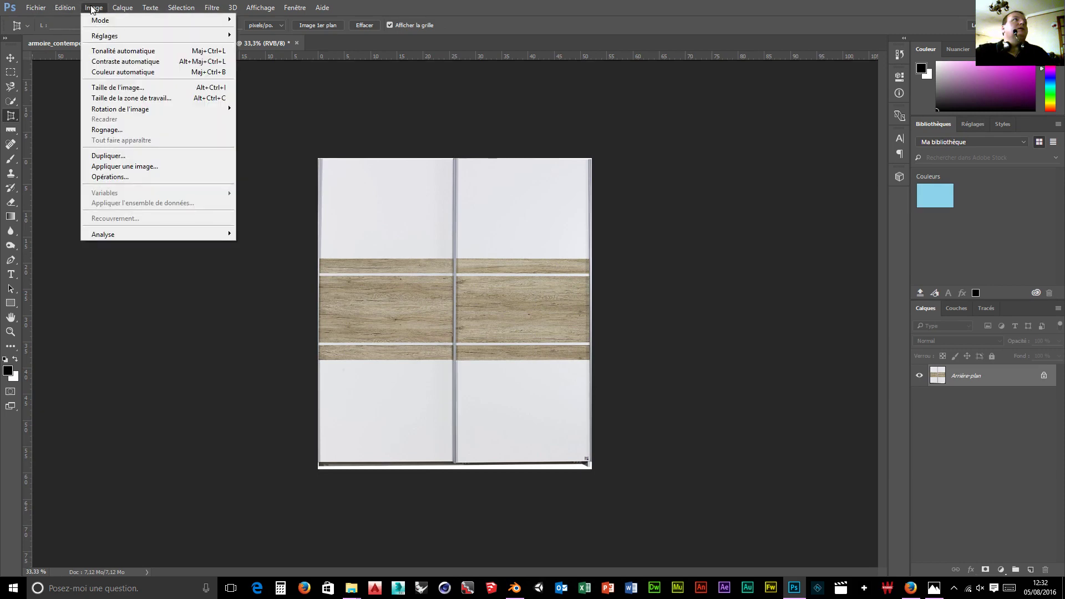
click(109, 89)
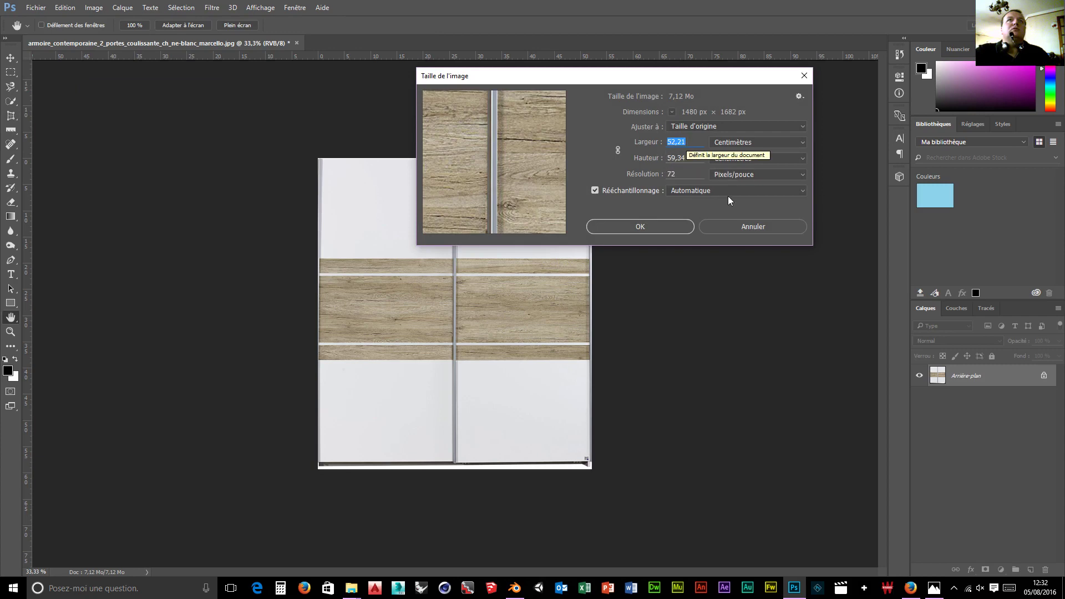
key(Tab)
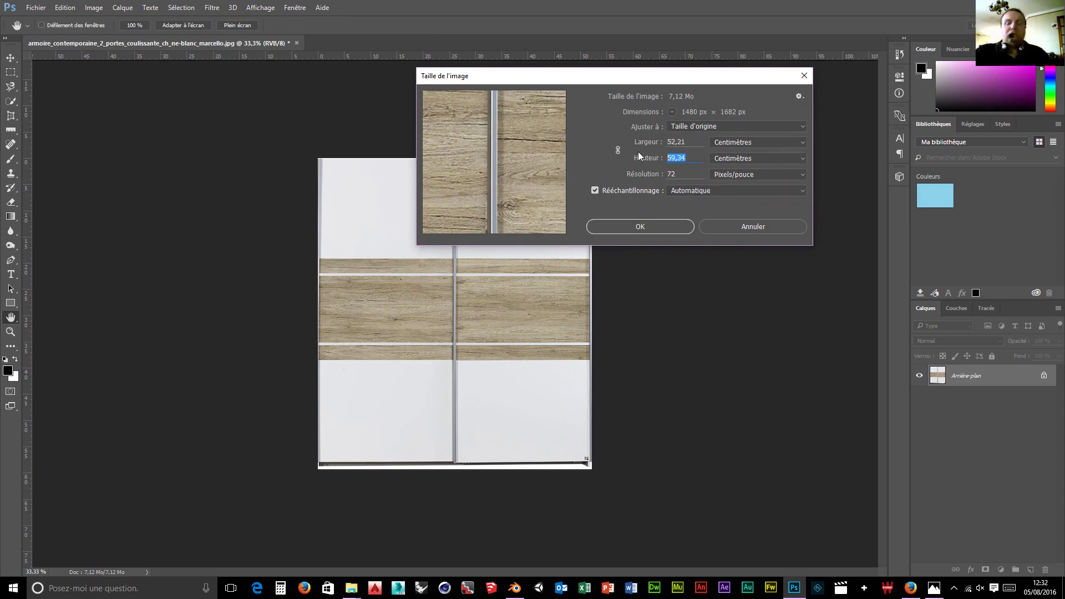
text(21)
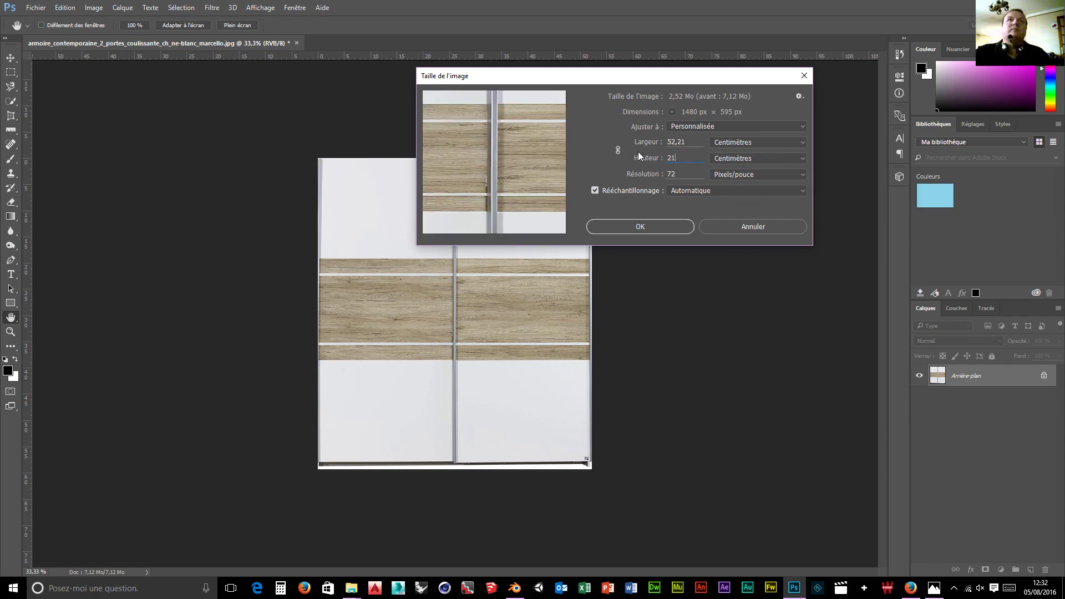
text(0)
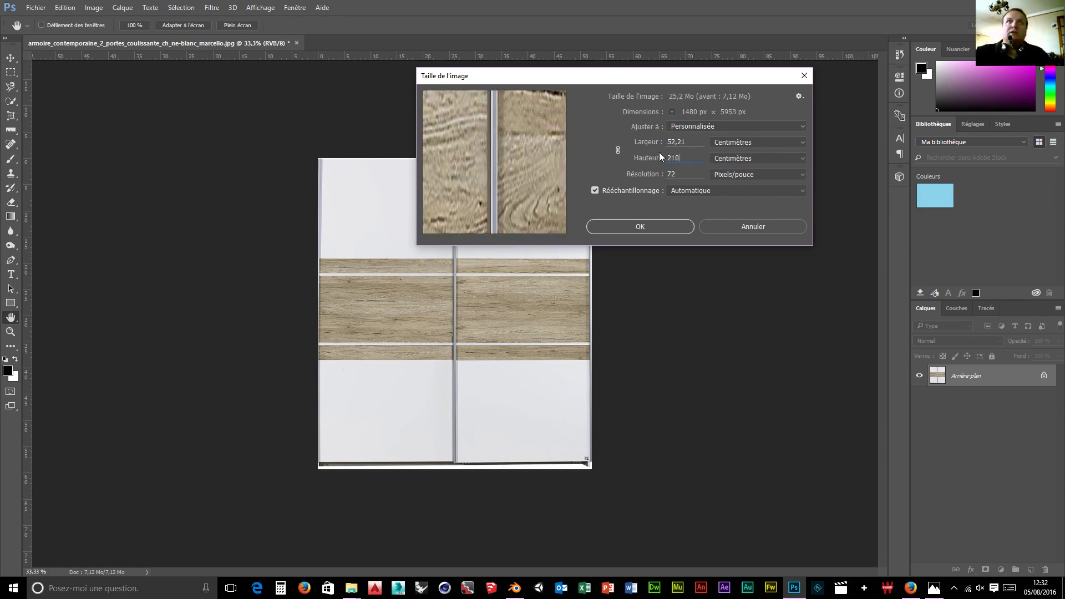
click(691, 142)
click(653, 141)
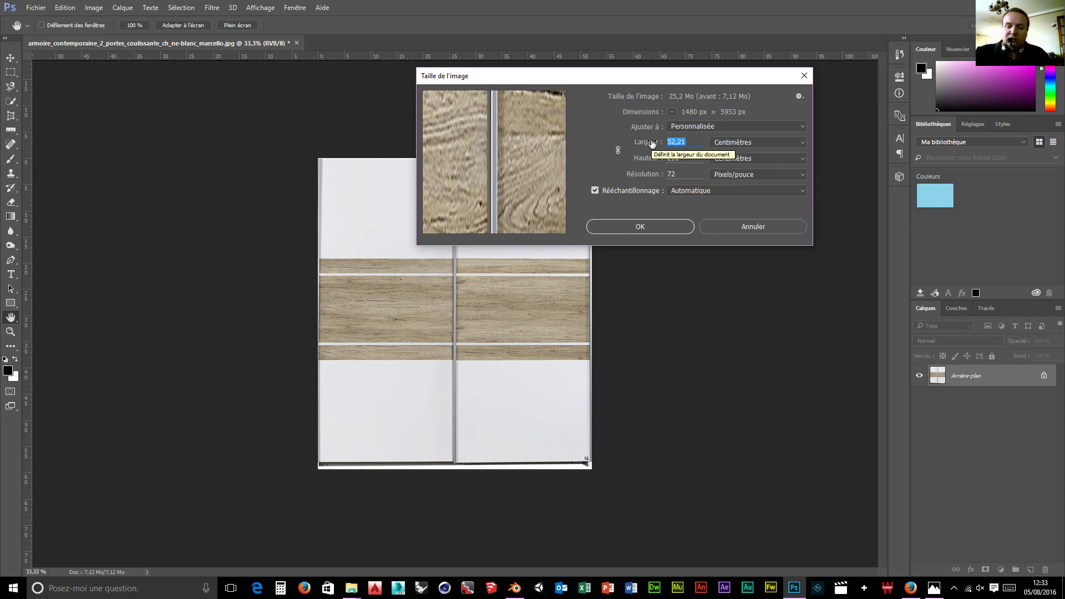
text(175)
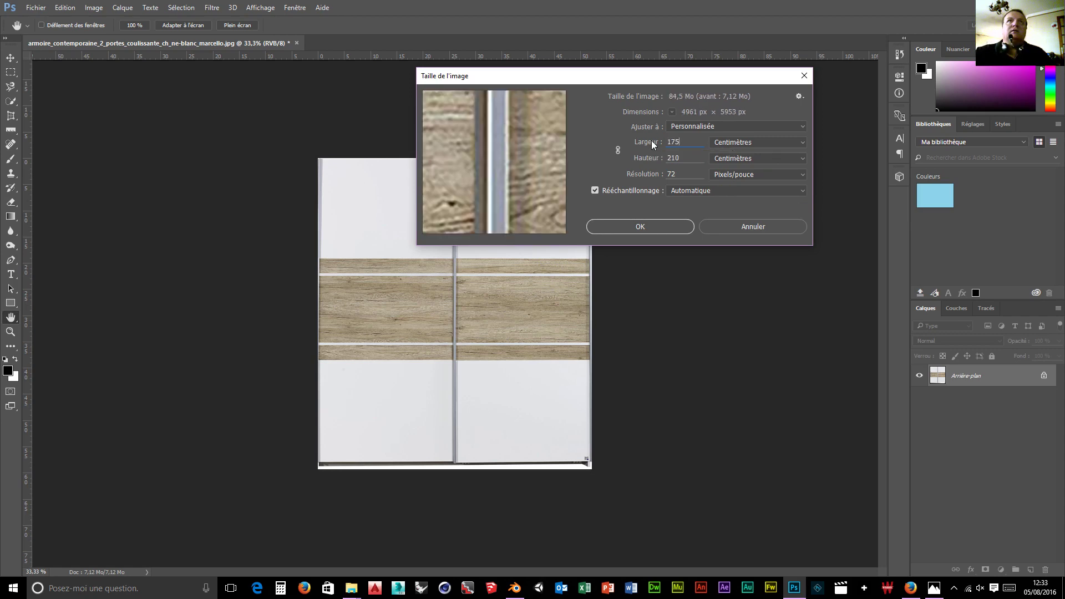
key(Return)
Measure the right door's width with the Ruler tool, from the central profile to the outer edge, with the measurement information shown
key(c)
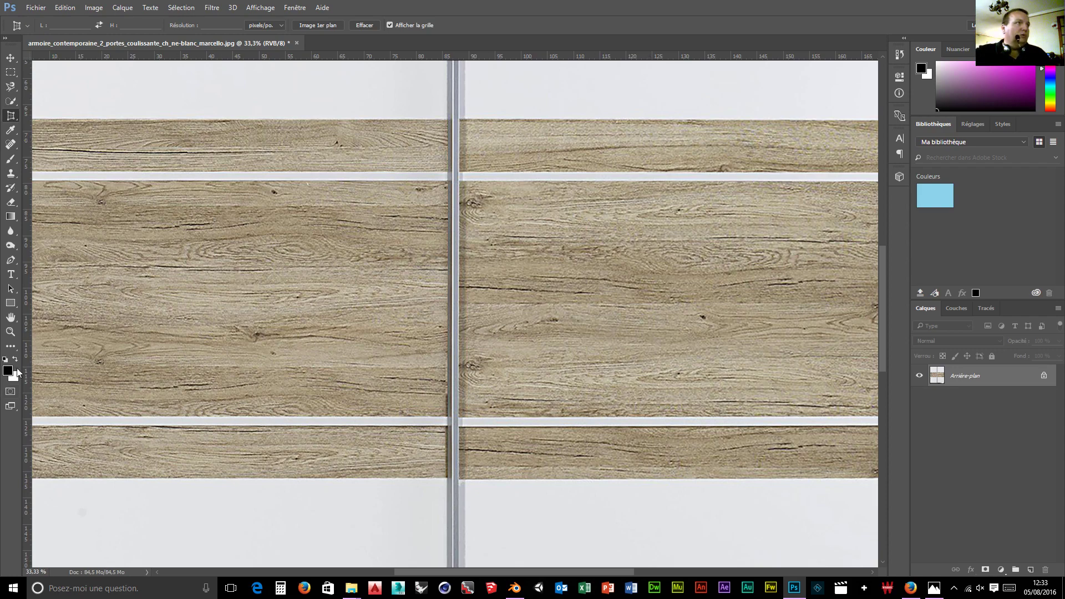
key(z)
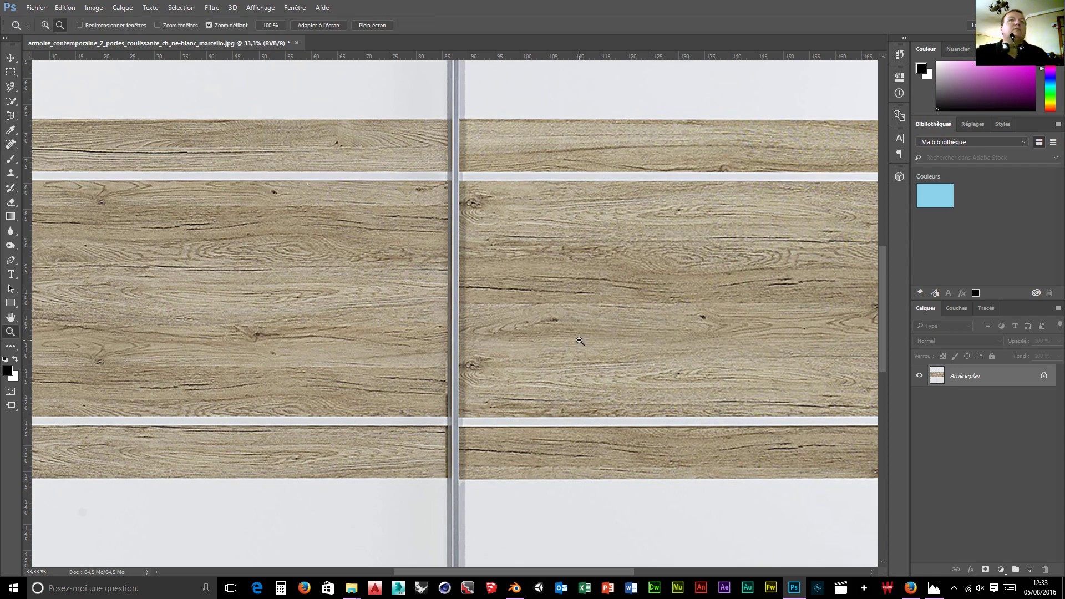
drag(579, 341, 528, 331)
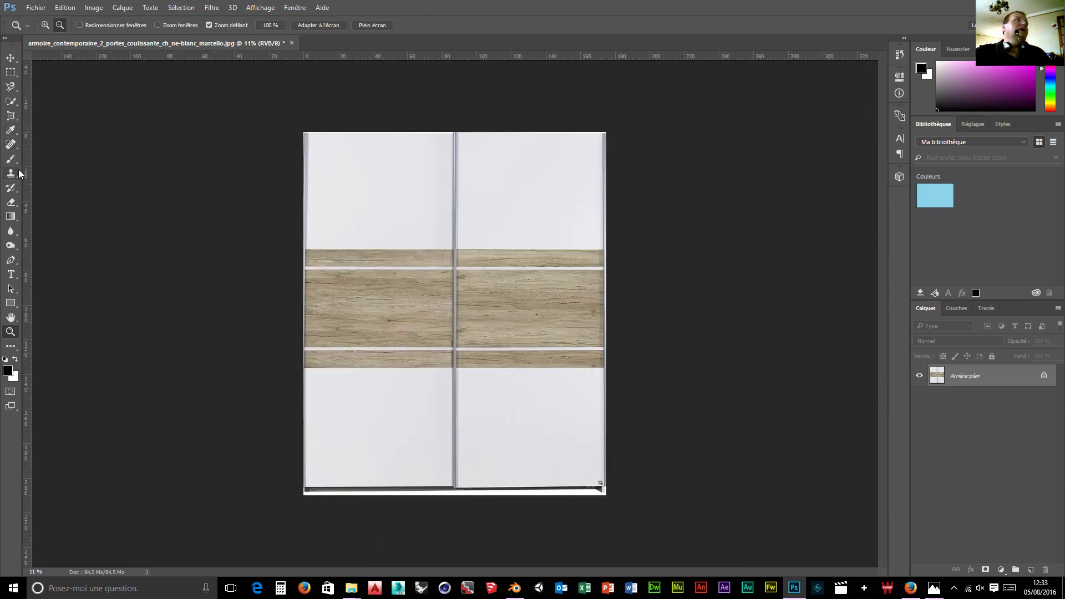
click(8, 134)
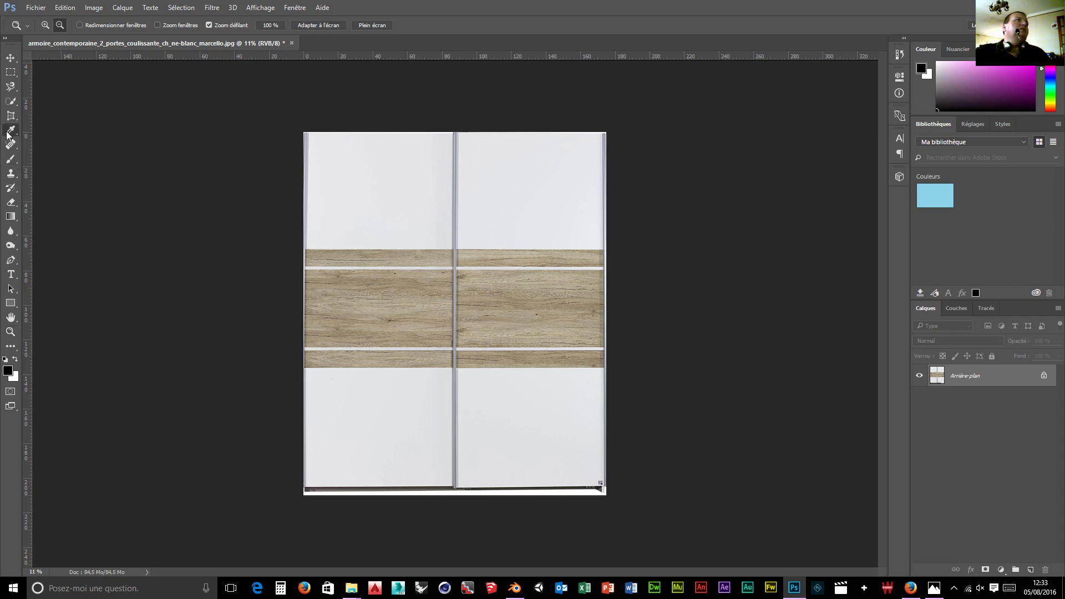
right_click(8, 134)
click(61, 165)
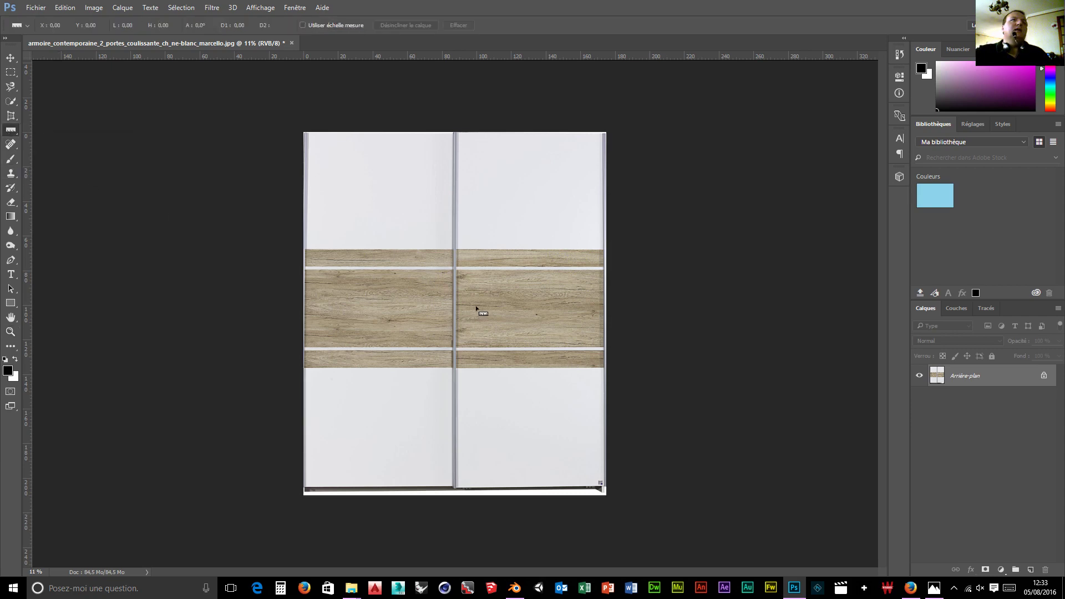
click(900, 93)
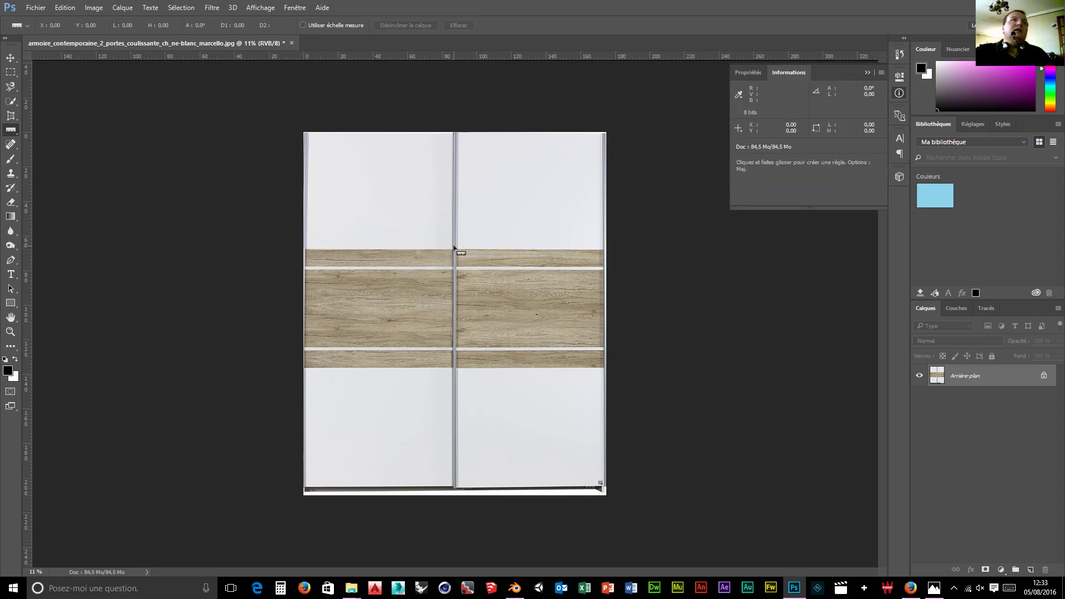
drag(454, 247, 597, 246)
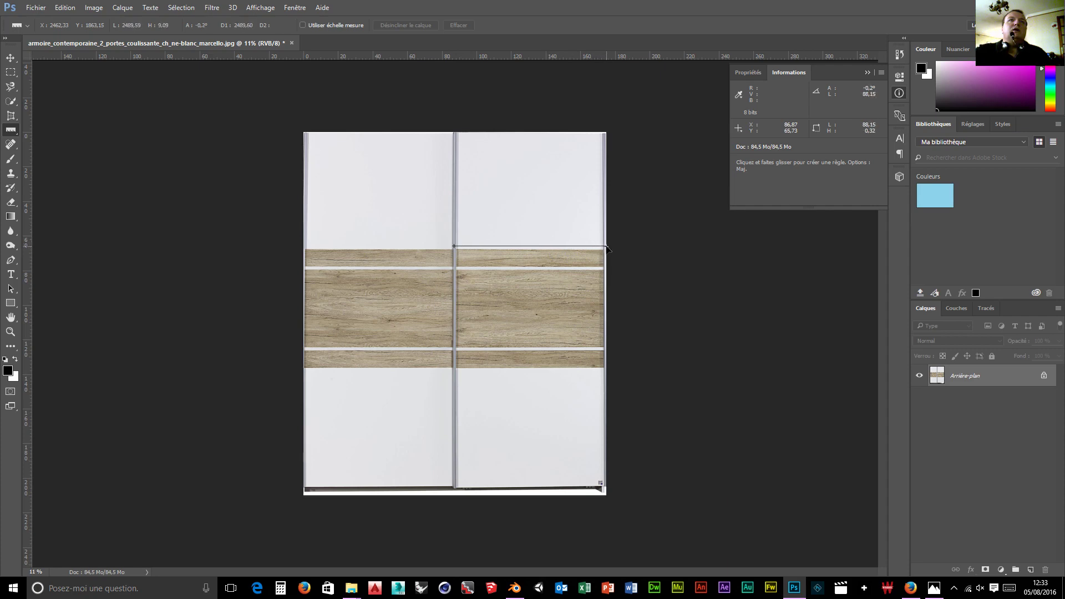
drag(607, 249, 606, 247)
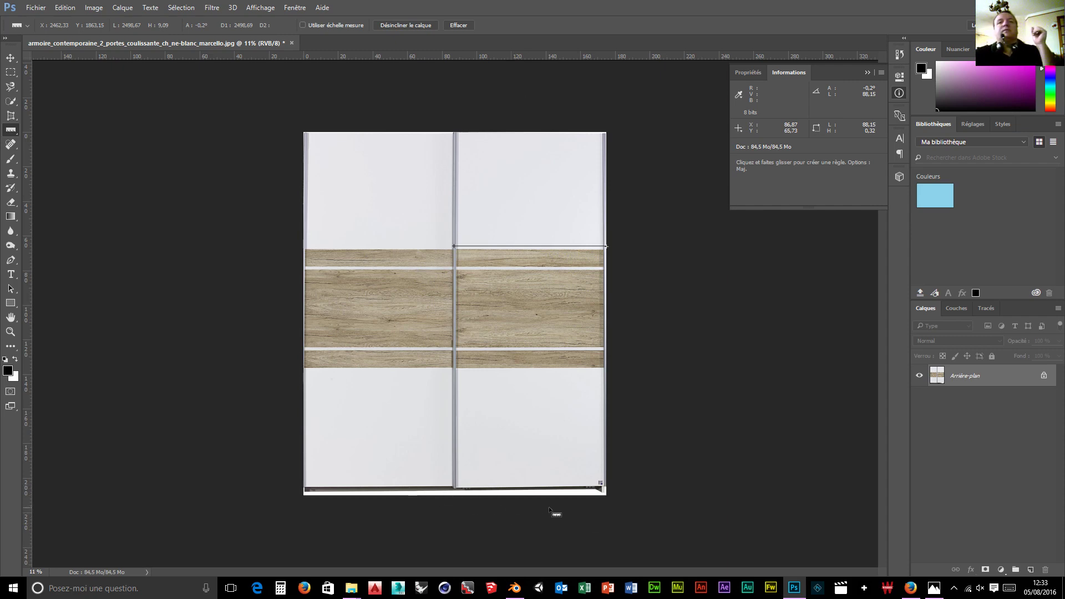
Switch to Blender, enlarge the 3D view over the node editor and add a cube mesh for the sliding door
click(515, 588)
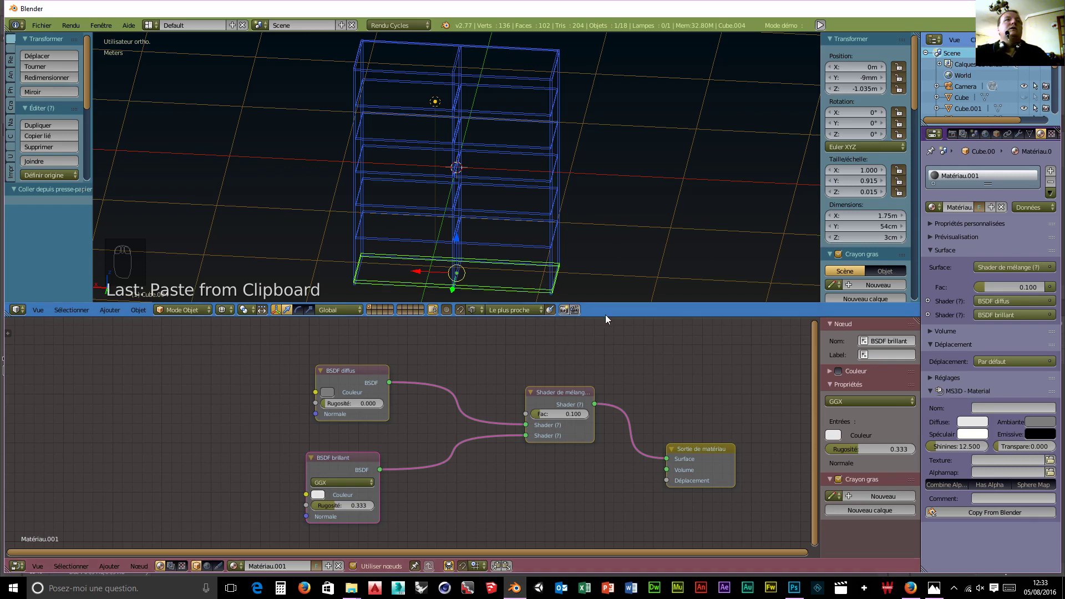
drag(605, 316, 623, 532)
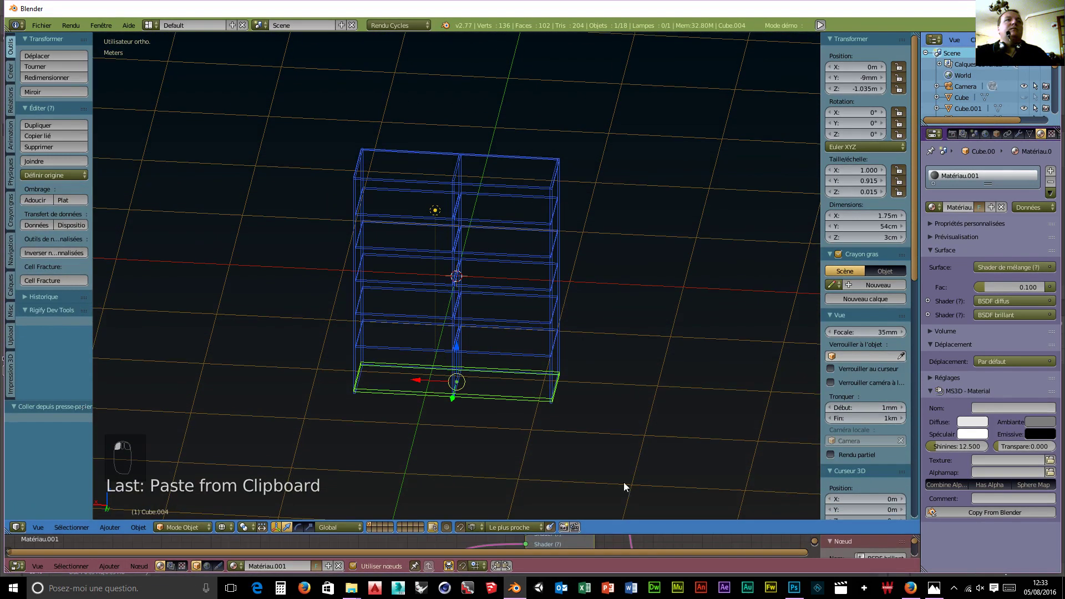
key(shift+a)
mouse_move(648, 348)
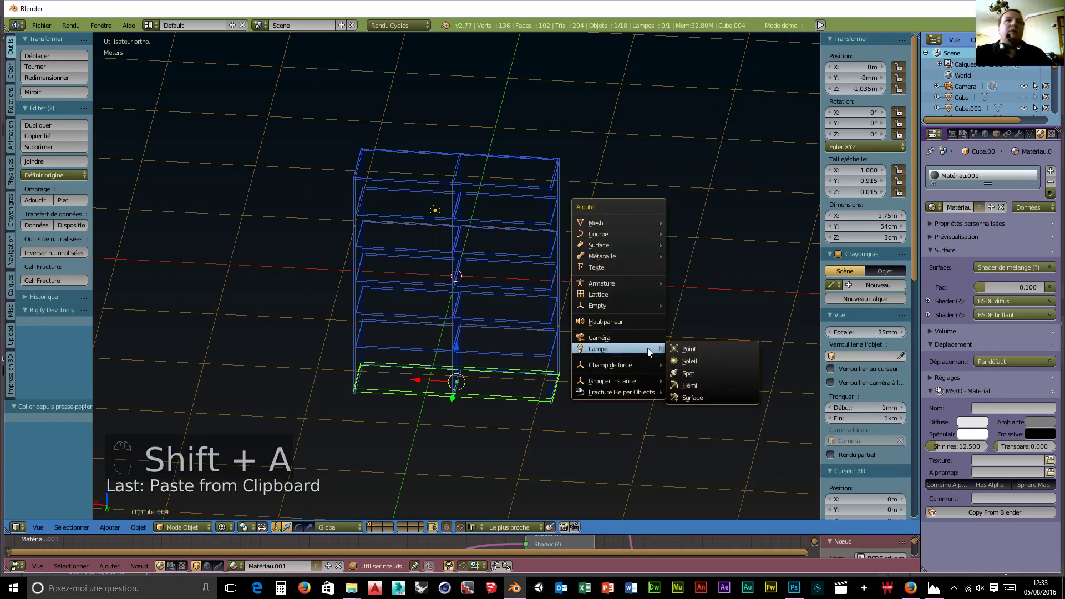
mouse_move(622, 222)
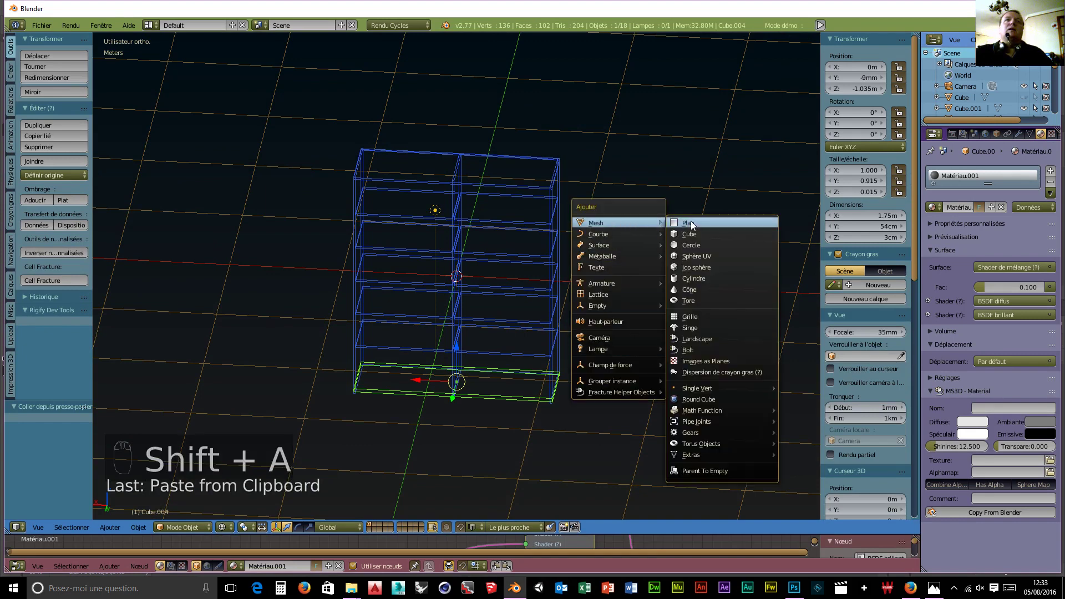
click(698, 234)
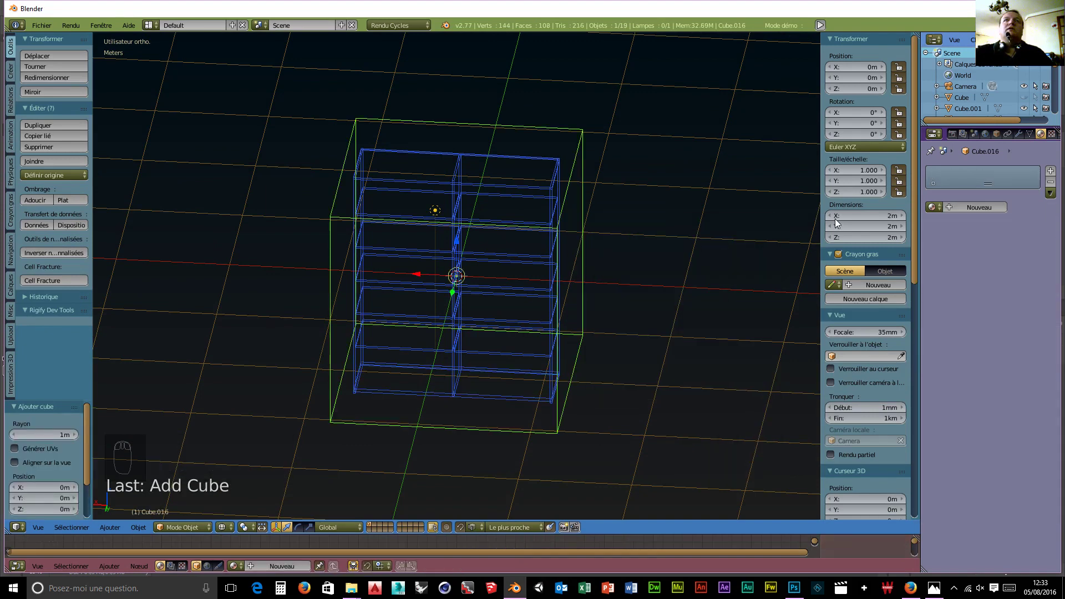
Set the new cube's dimensions to 90 cm in X, 16 mm in Y and 2.07 m in Z
click(870, 238)
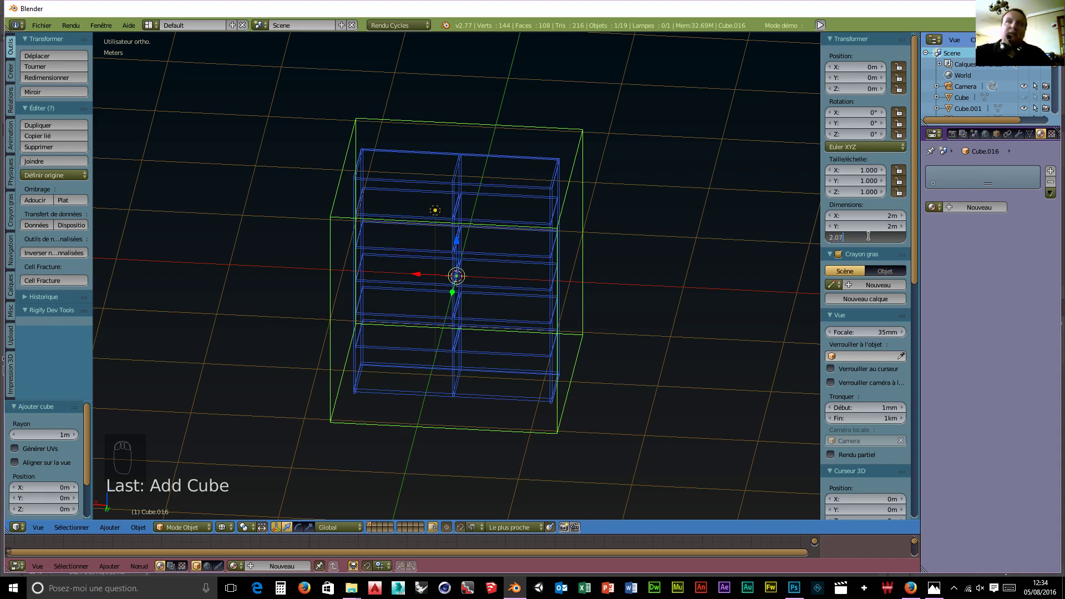
text(2.07)
key(Return)
click(868, 226)
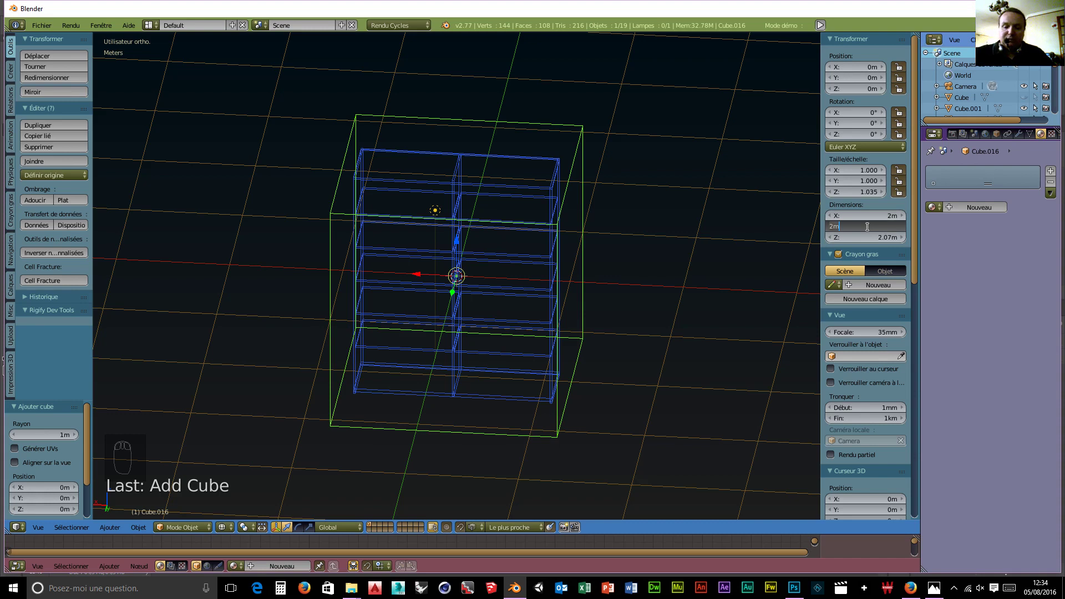
text(16)
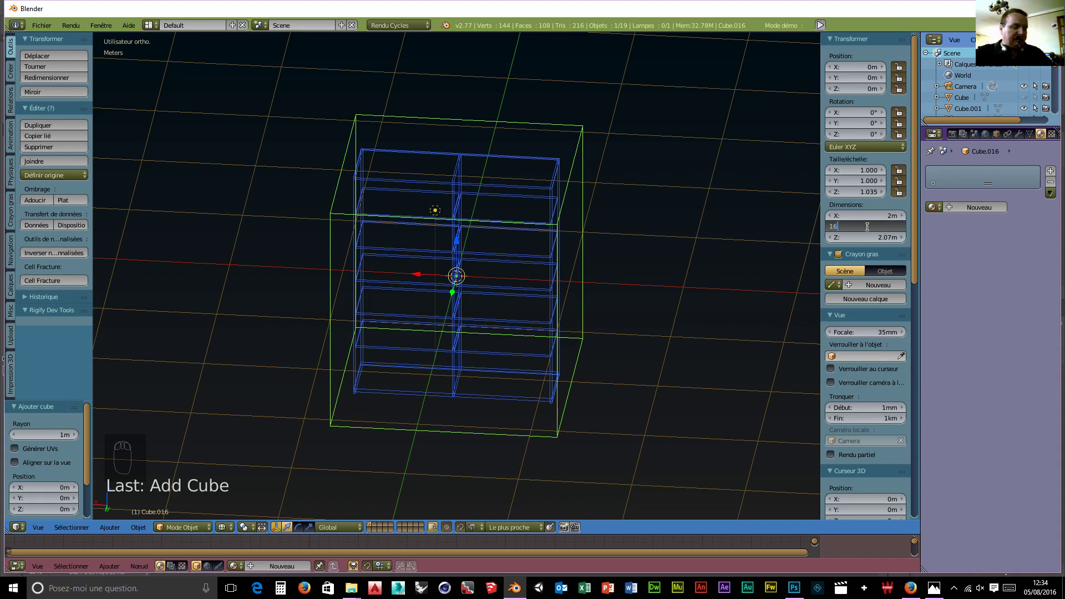
text(mm)
key(Return)
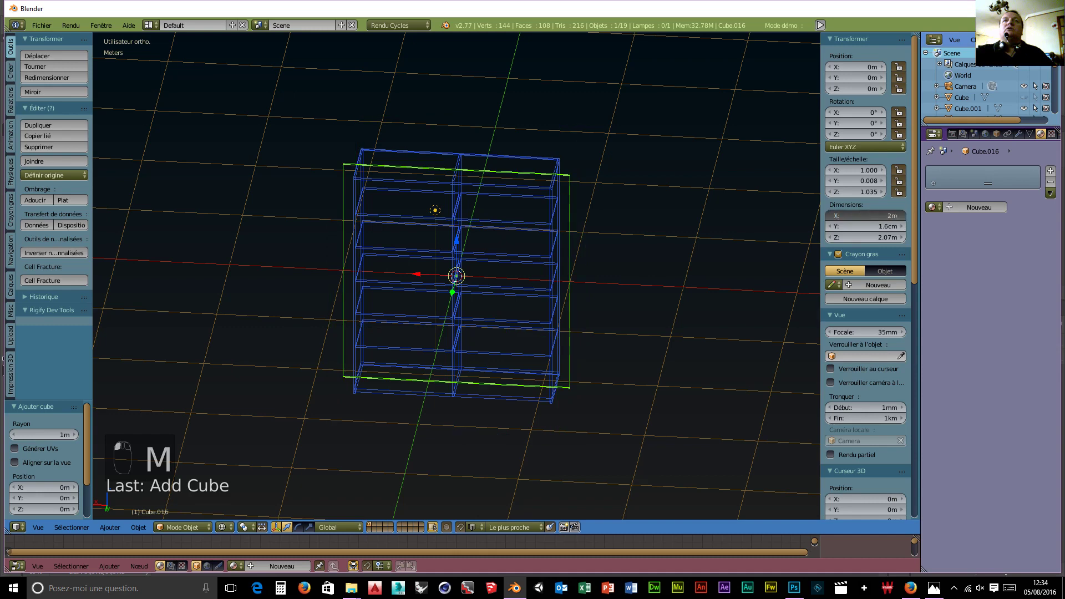
click(875, 215)
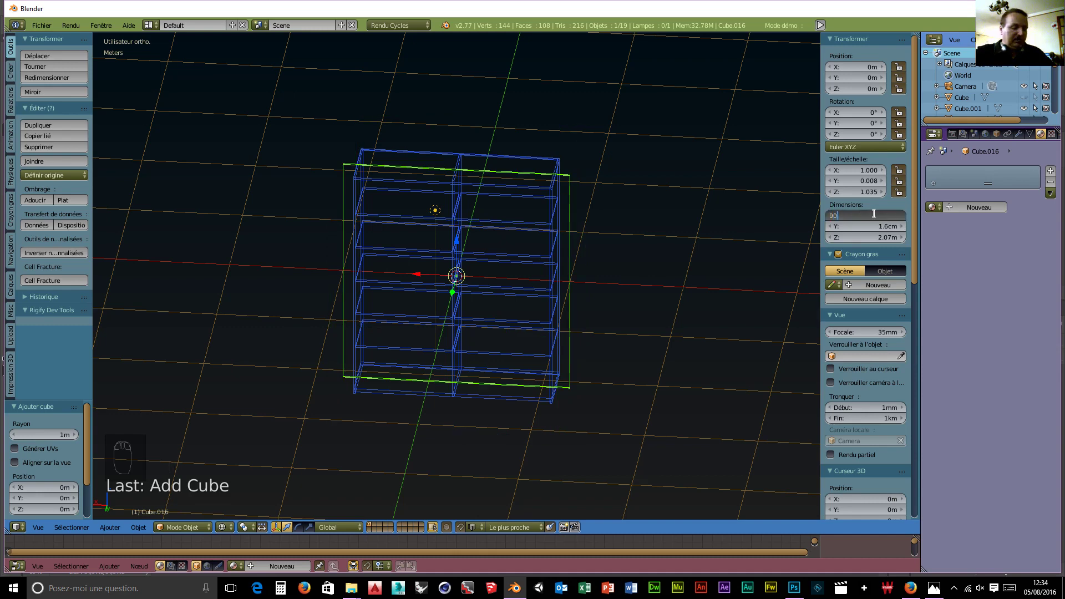
text(90cm)
key(Return)
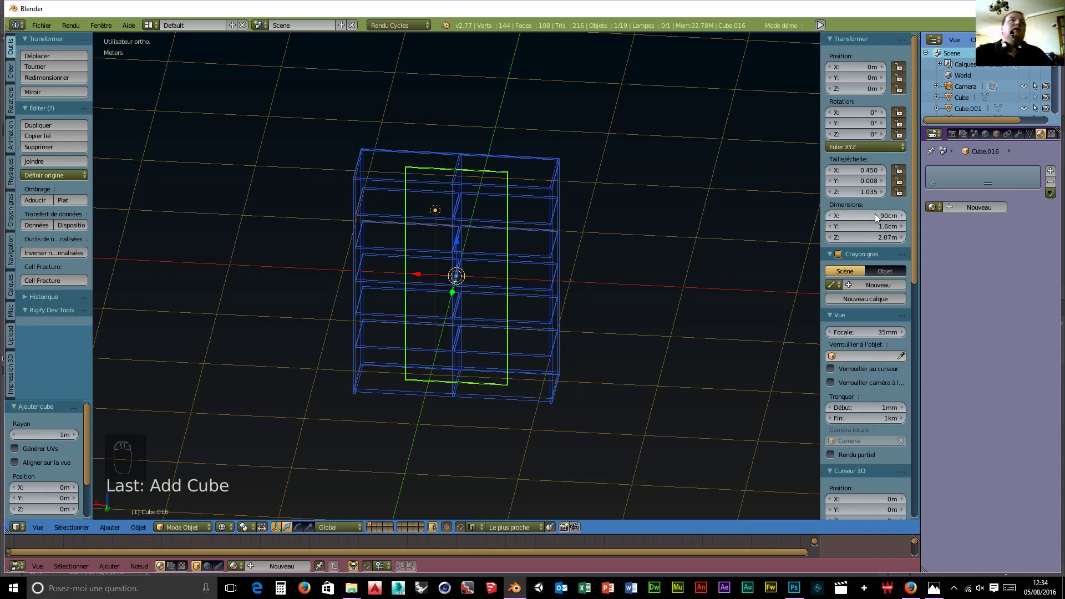
Move the door panel about 30.18 cm along Y to the cabinet front and about -41.29 cm along X over one half
middle_drag(458, 381, 579, 325)
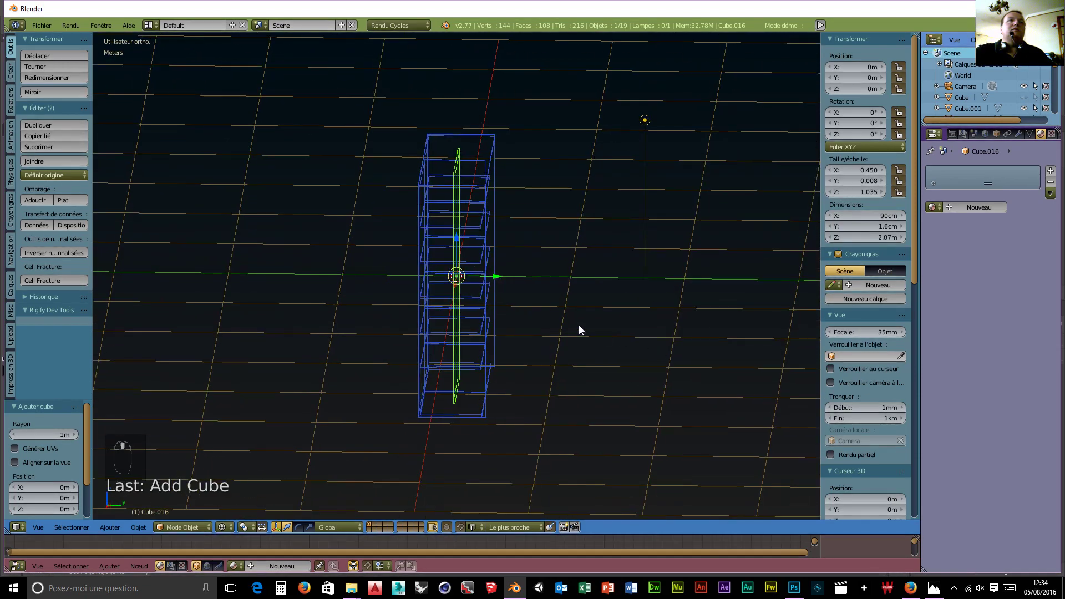
drag(497, 275, 532, 278)
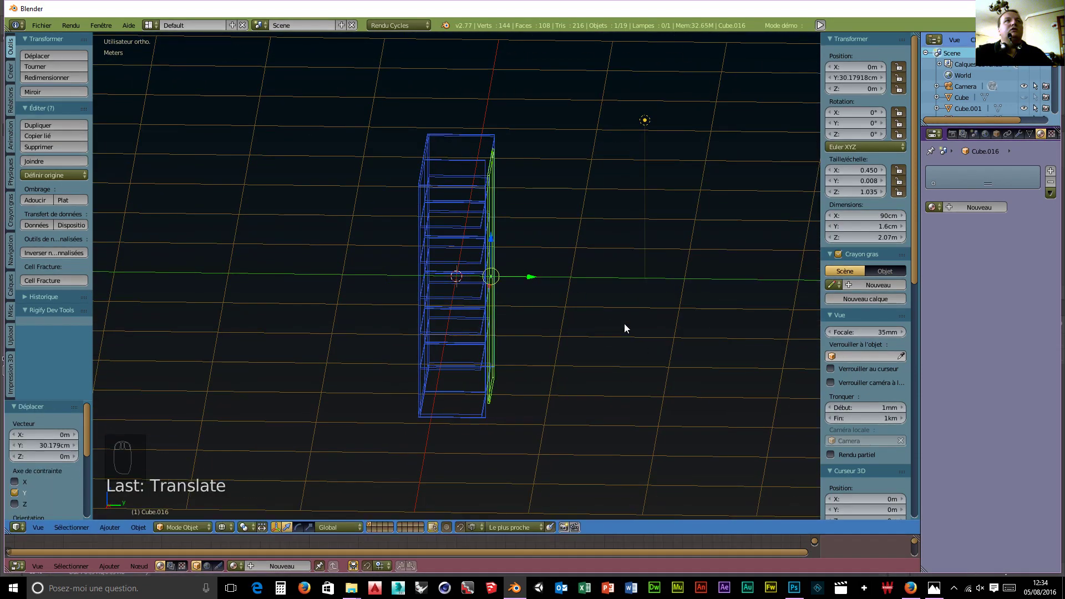
middle_drag(625, 325, 486, 320)
drag(414, 279, 461, 282)
scroll(547, 367, up, 4)
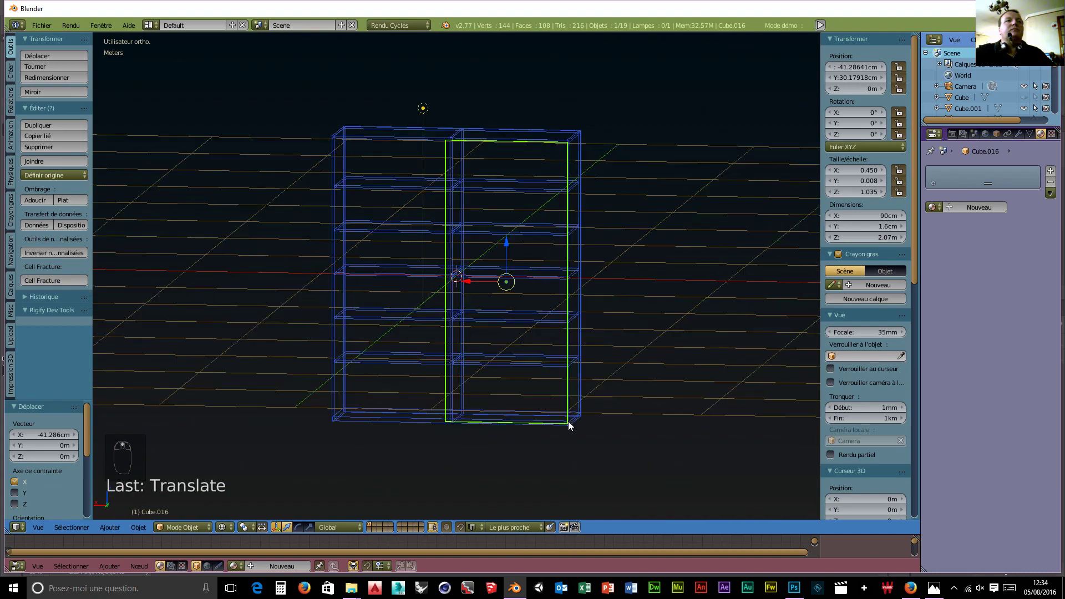
middle_drag(580, 450, 534, 51)
middle_drag(557, 357, 453, 364)
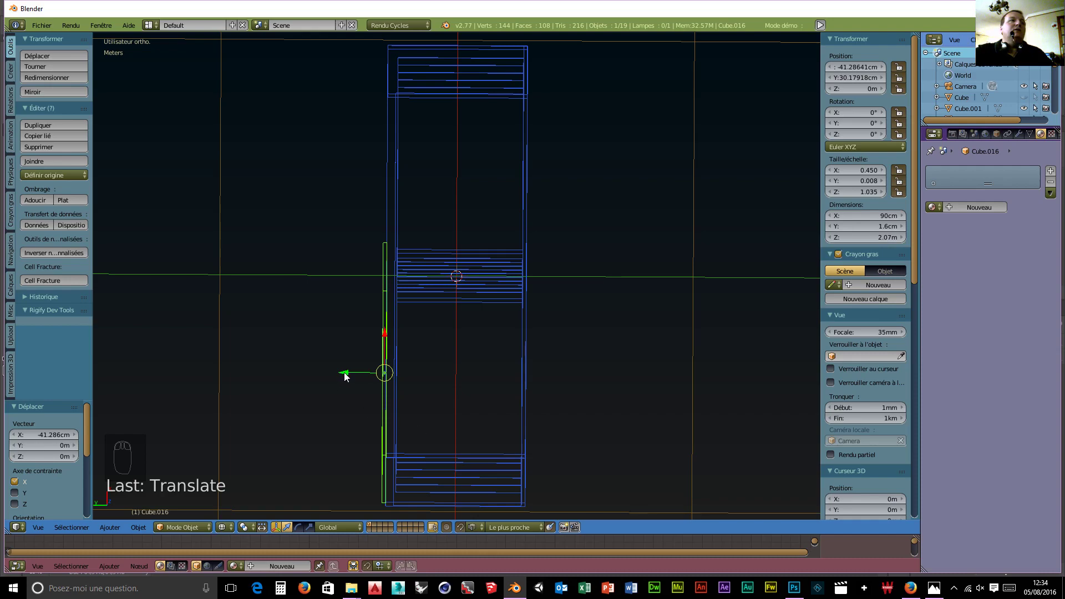
middle_drag(414, 382, 494, 190)
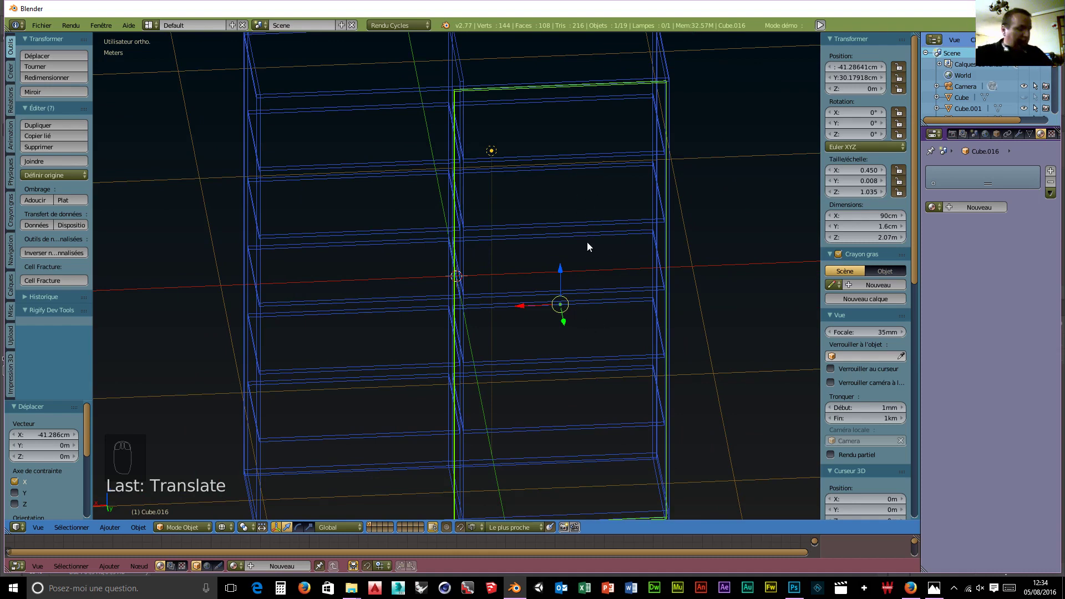
Isolate the sliding door panel from the rest of the wardrobe in local view
middle_drag(548, 273, 557, 251)
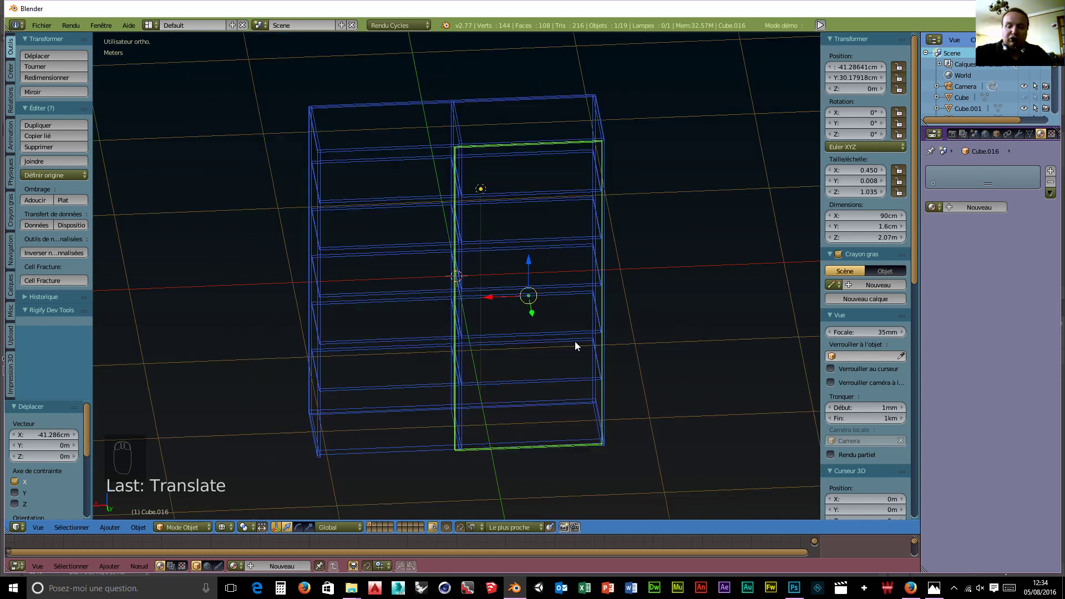
key(KP_Divide)
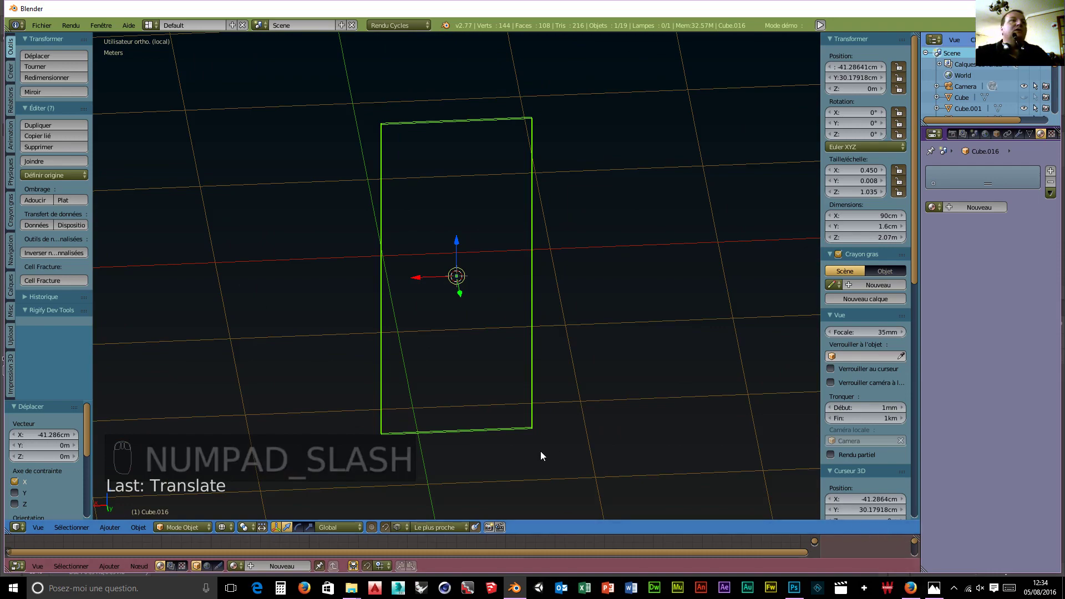
middle_drag(541, 451, 570, 423)
scroll(571, 424, up, 5)
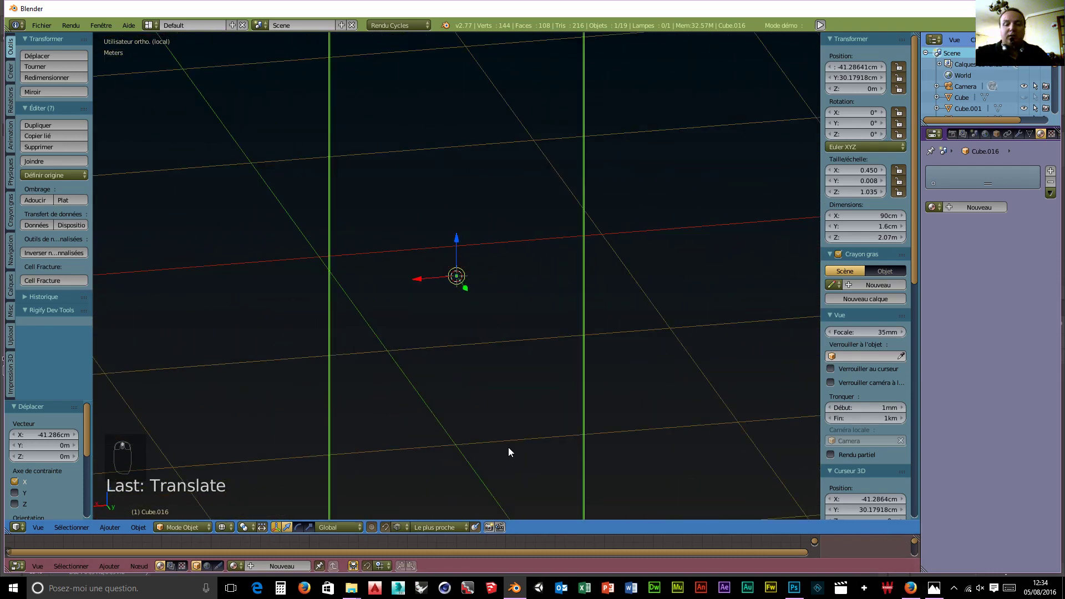
middle_drag(546, 338, 543, 351)
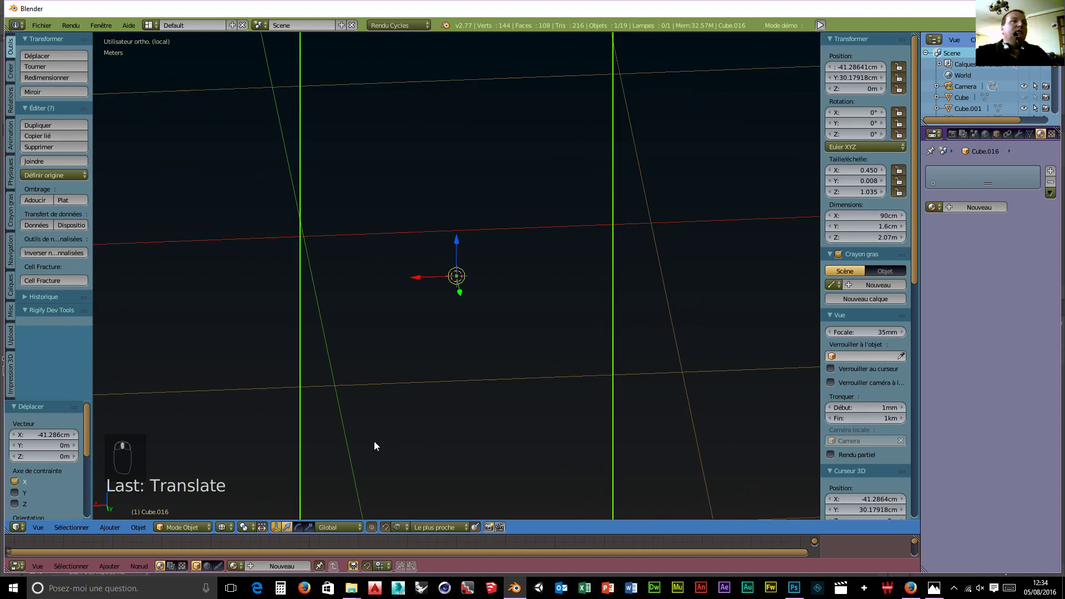
In Edit Mode, add two evenly spaced horizontal loop cuts that split the door panel into three equal sections
key(Tab)
click(488, 420)
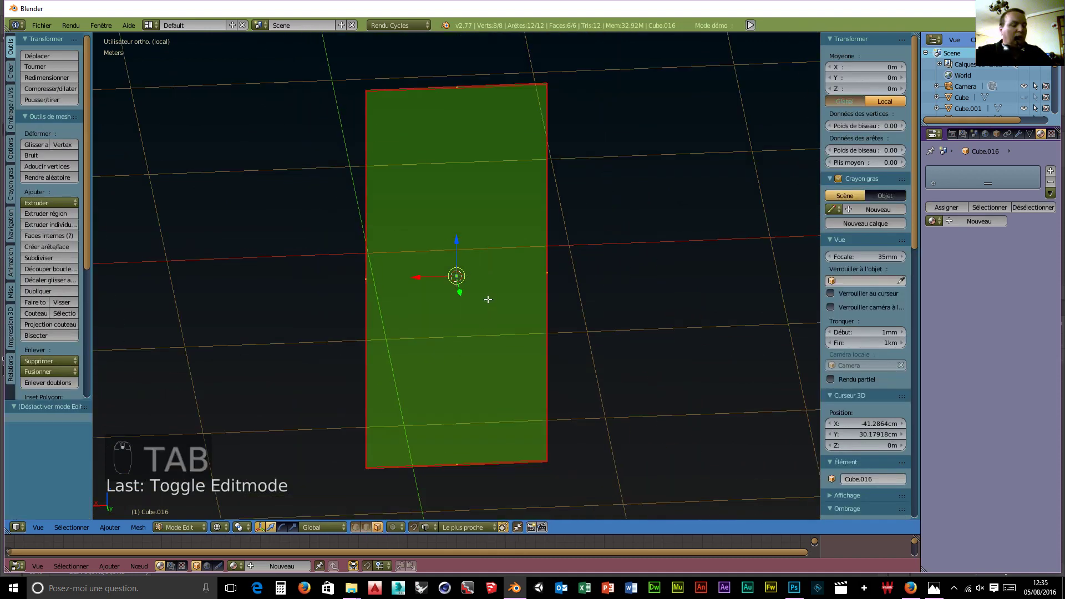
key(ctrl+r)
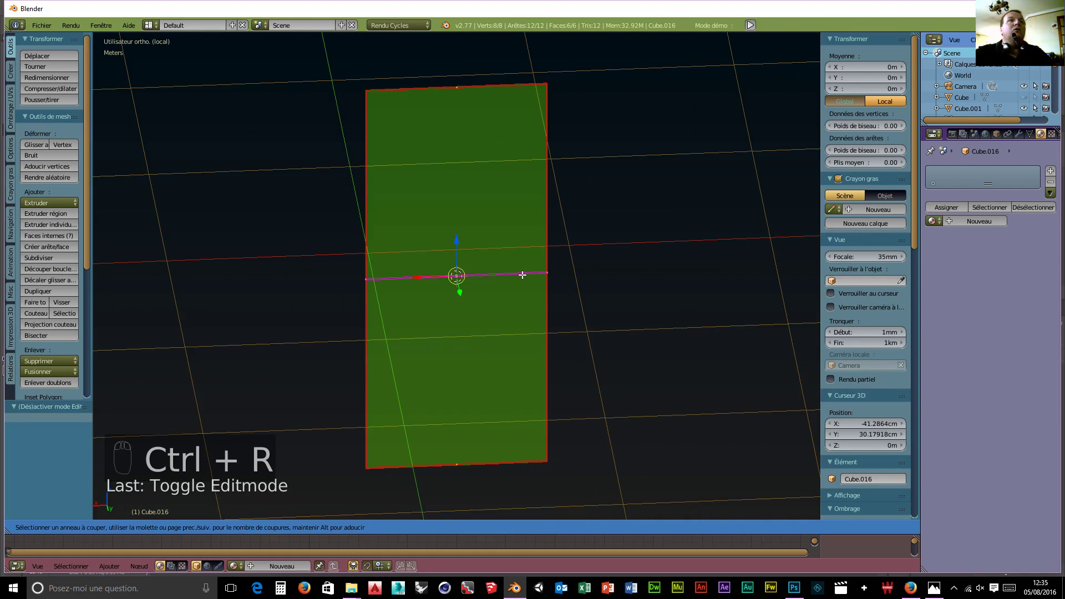
scroll(522, 275, up, 1)
click(522, 274)
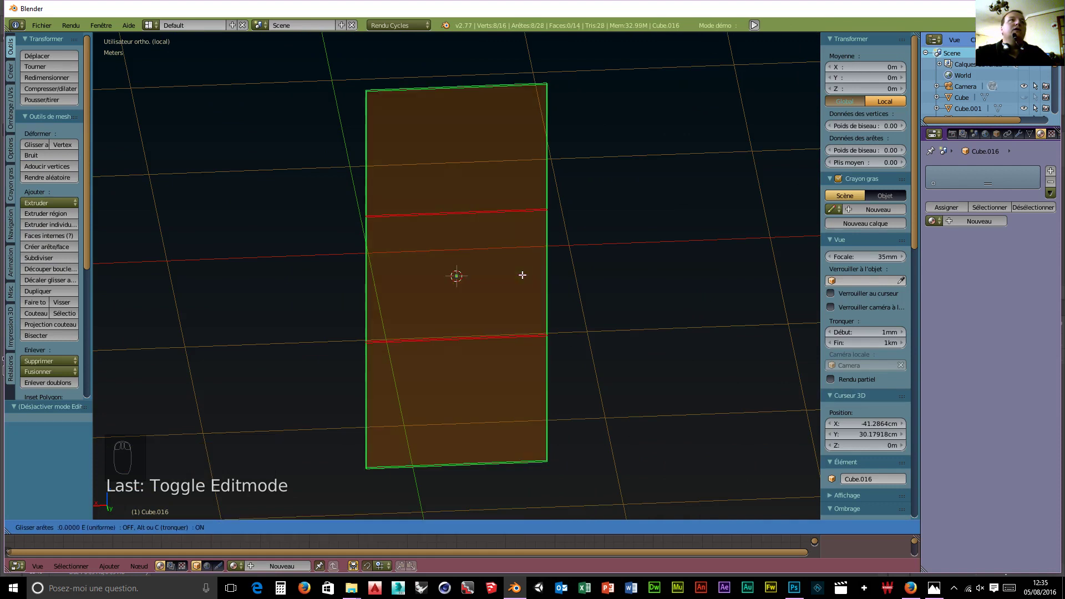
click(522, 275)
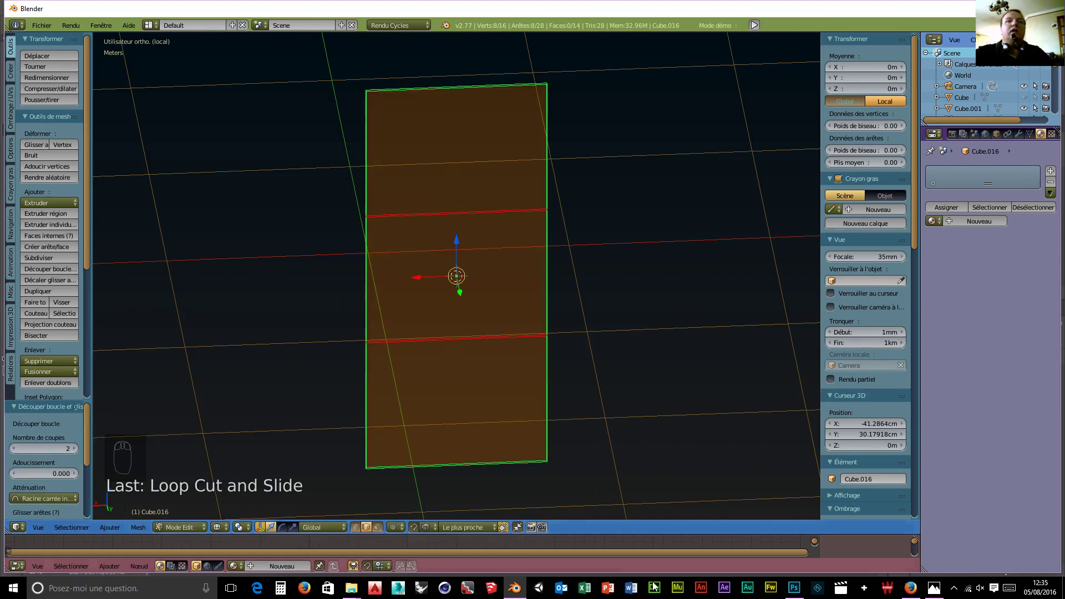
Check the wardrobe reference photo and, back in Blender, add two evenly spaced horizontal loop cuts within the door's middle section
mouse_move(934, 594)
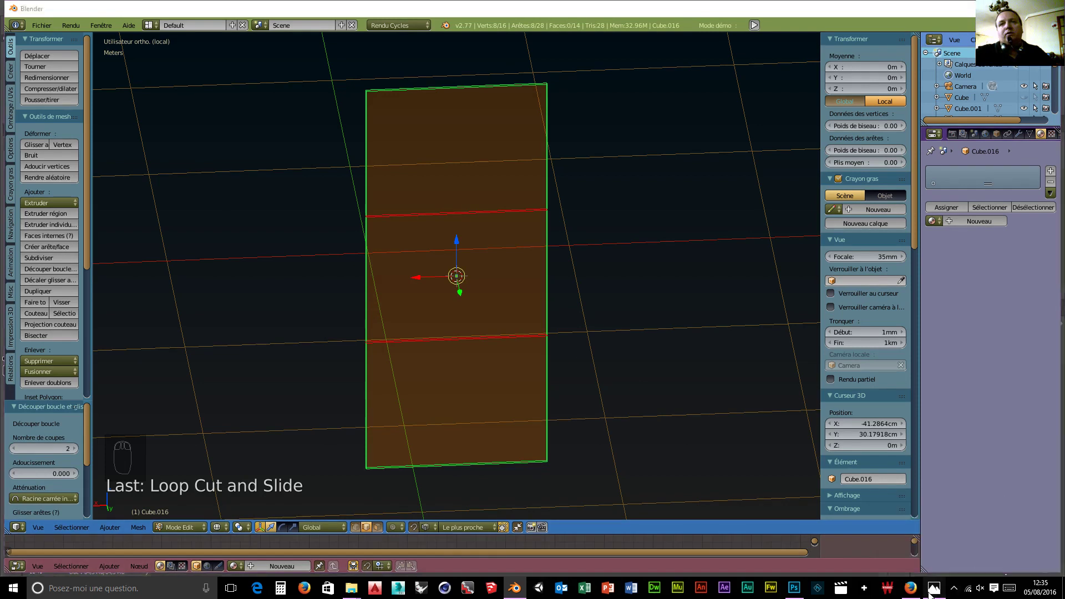
click(933, 591)
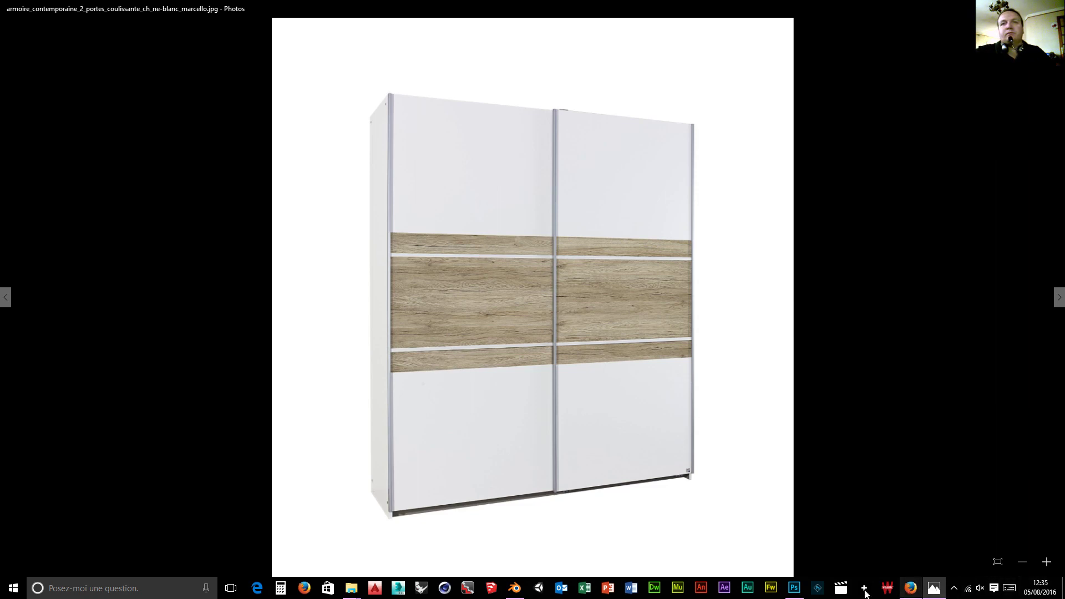
click(515, 588)
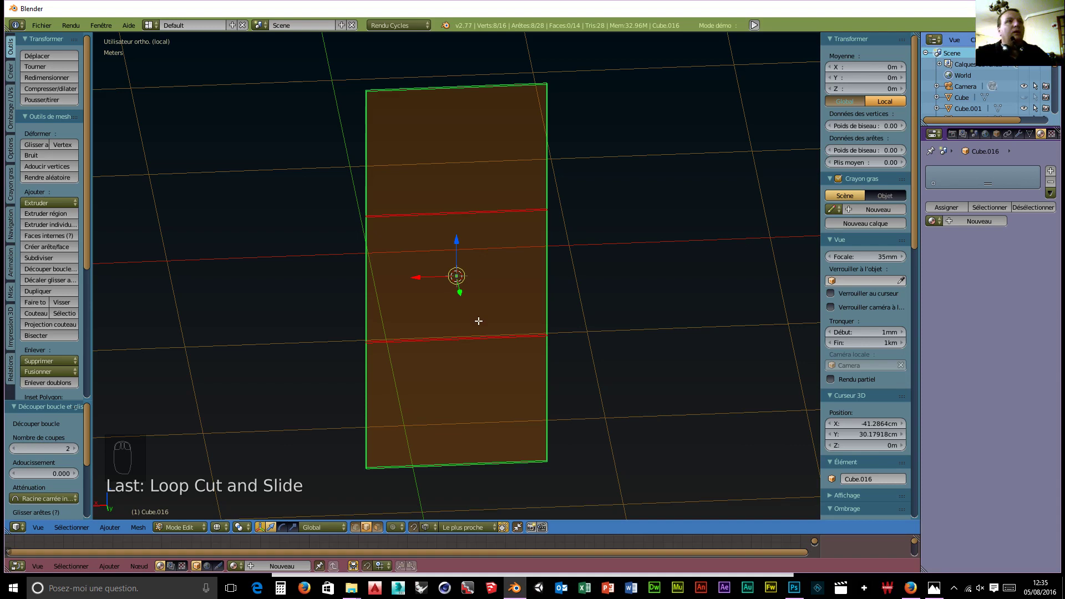
key(ctrl+r)
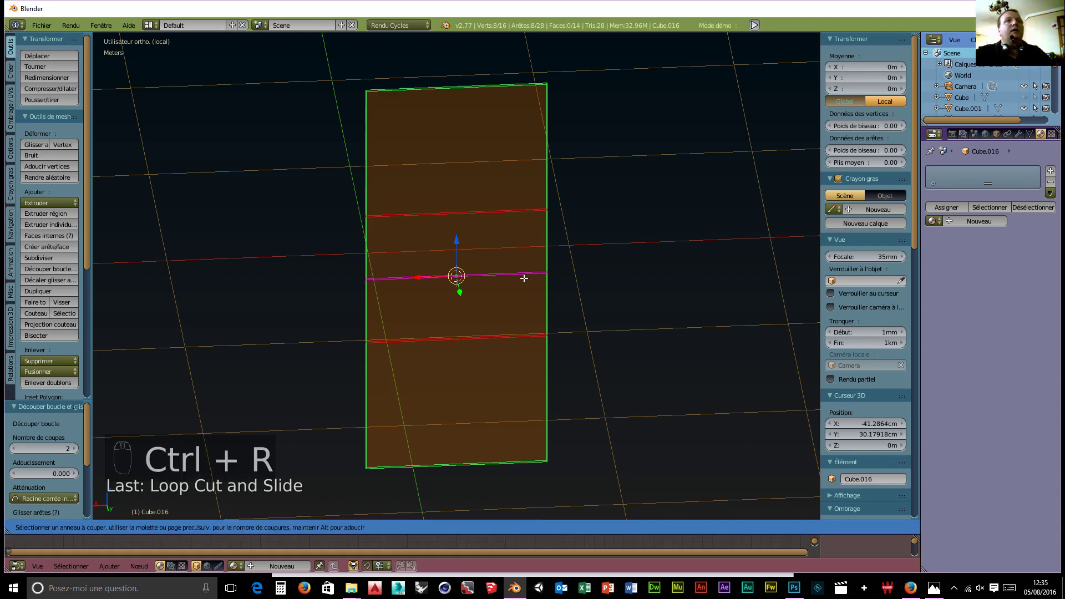
scroll(523, 277, up, 1)
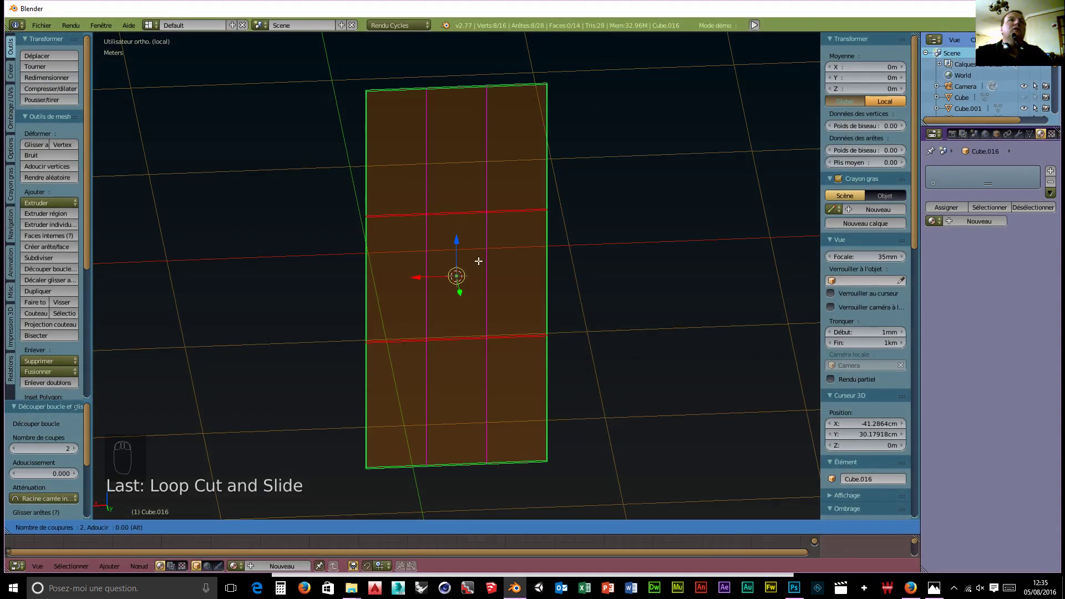
click(532, 278)
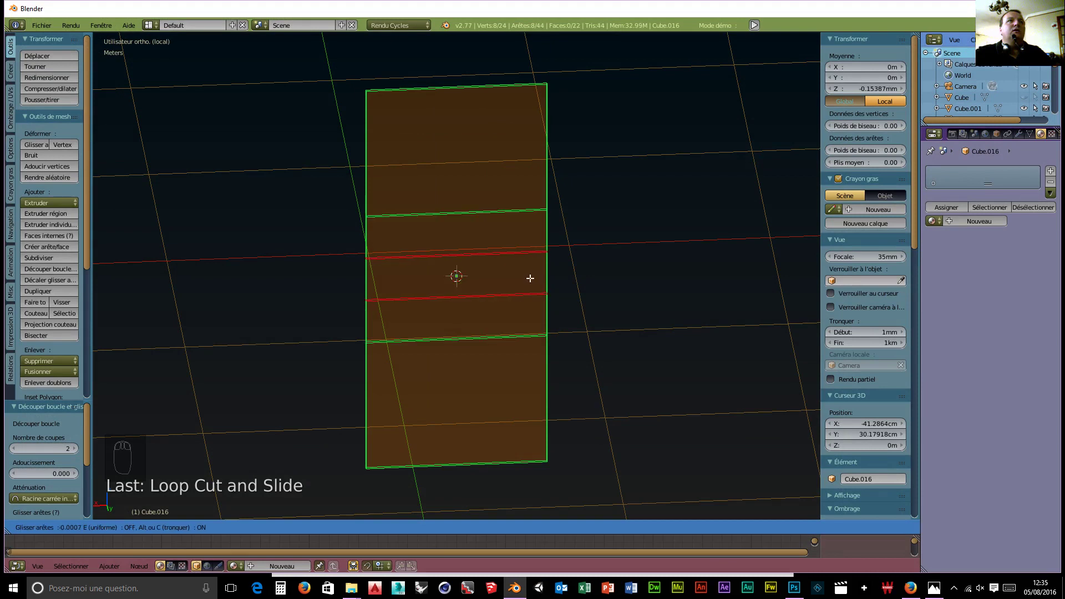
right_click(530, 278)
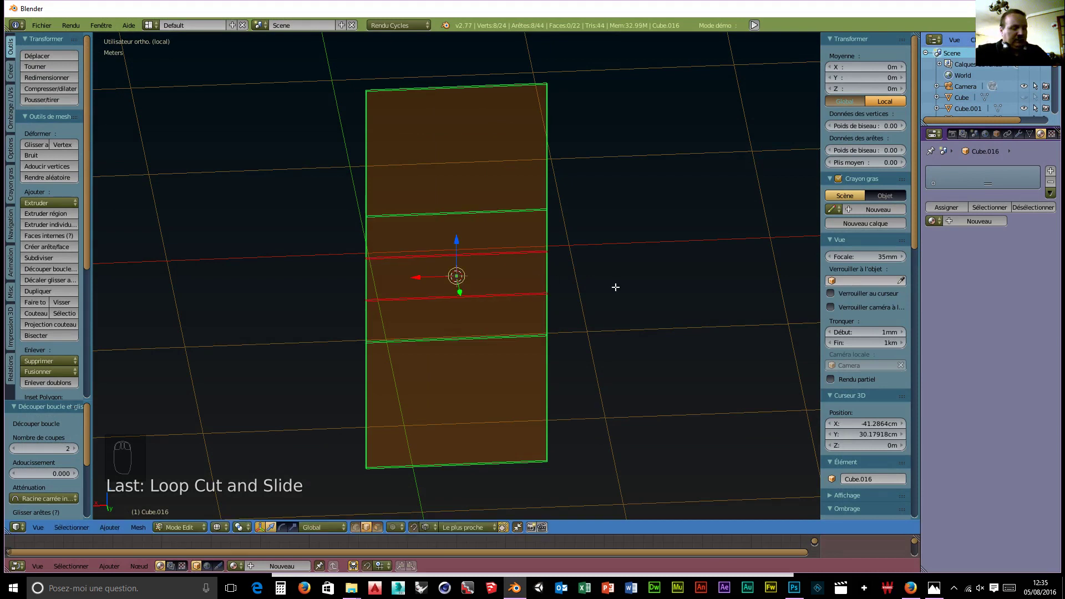
Spread the two new inner edge loops apart by scaling them about 1.85 along Z
key(s)
key(z)
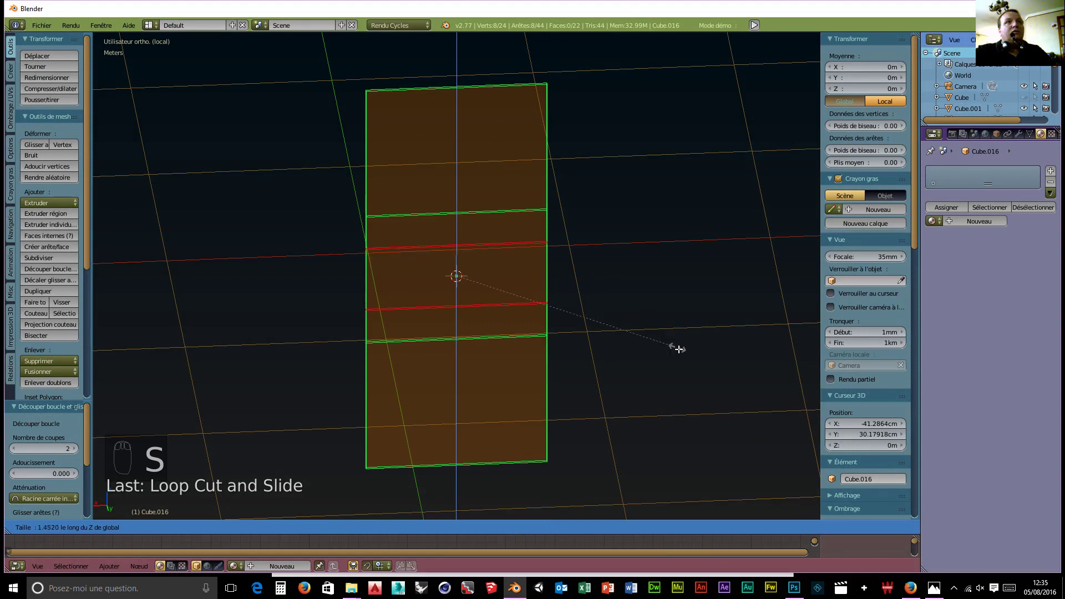
click(716, 415)
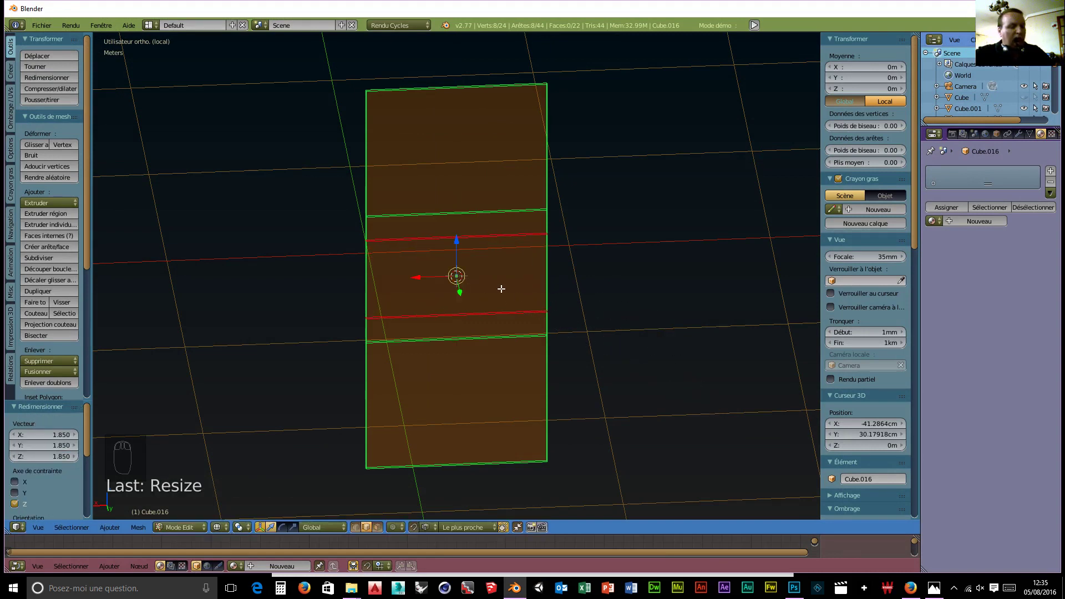
key(ctrl+r)
click(535, 282)
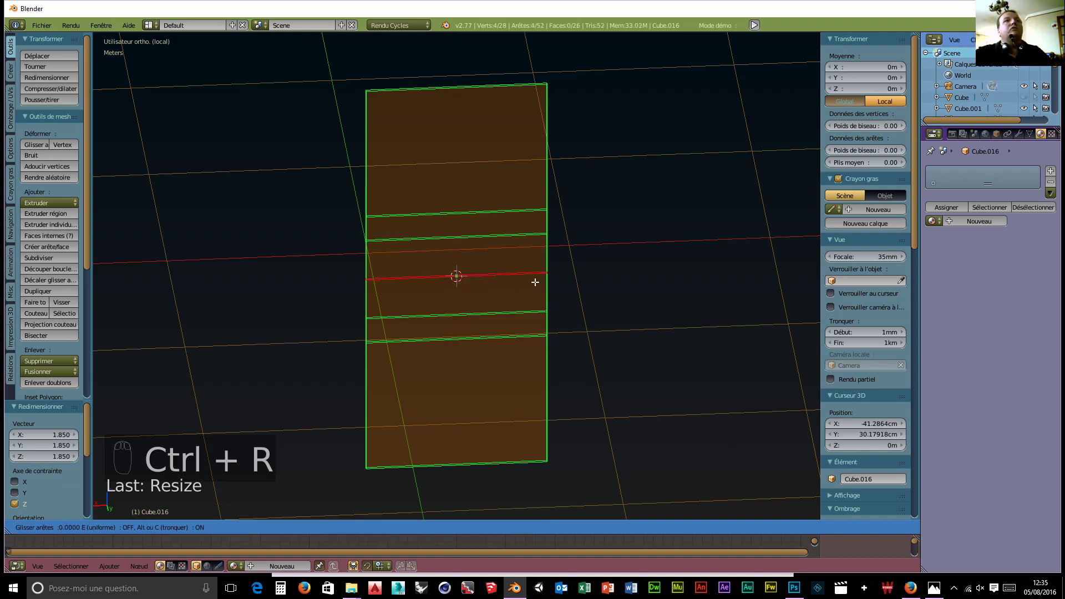
click(535, 282)
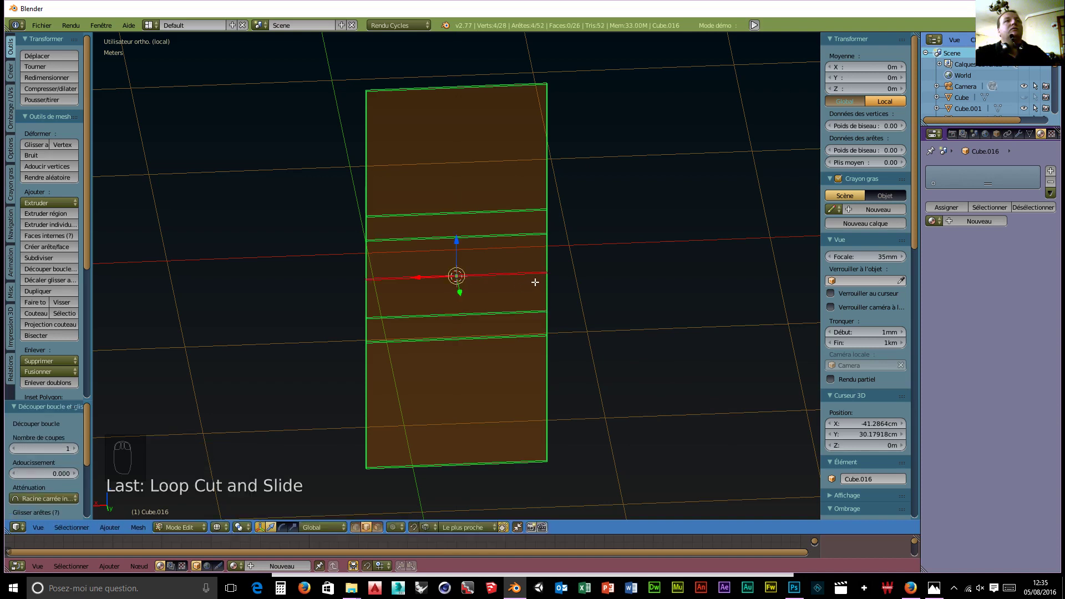
key(ctrl+z)
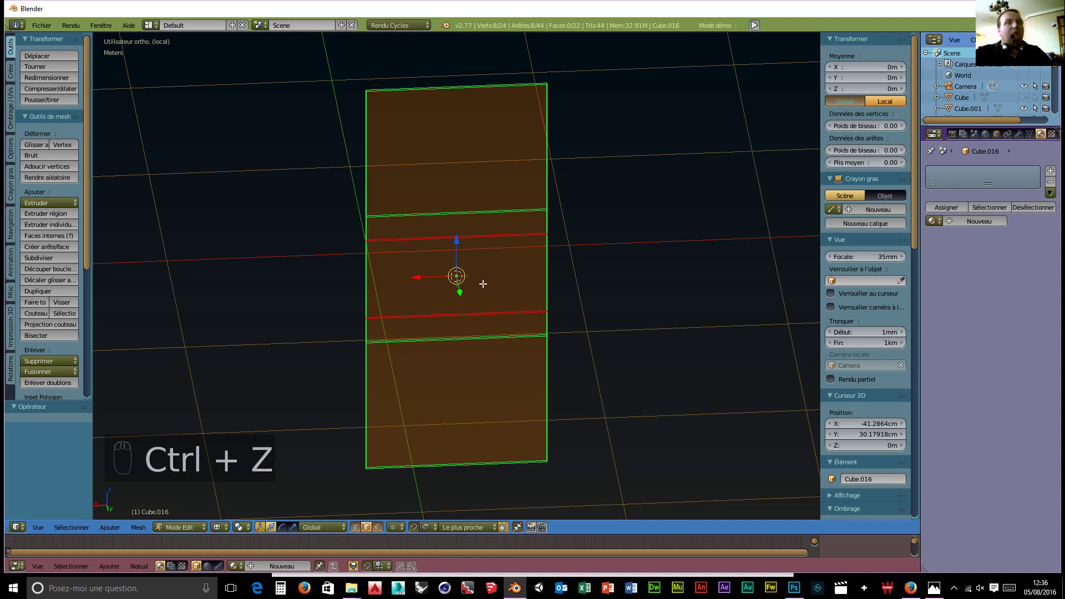
Add two horizontal loop cuts in the door's central band and scale them about 2.59 along Z toward the neighbouring loops
key(ctrl+r)
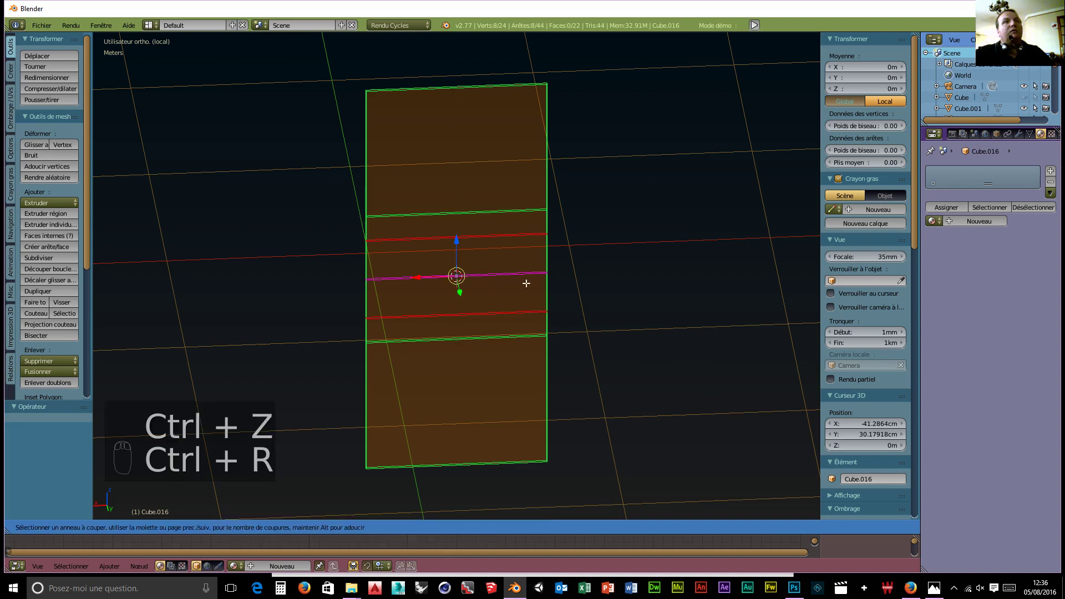
scroll(525, 283, up, 1)
click(525, 283)
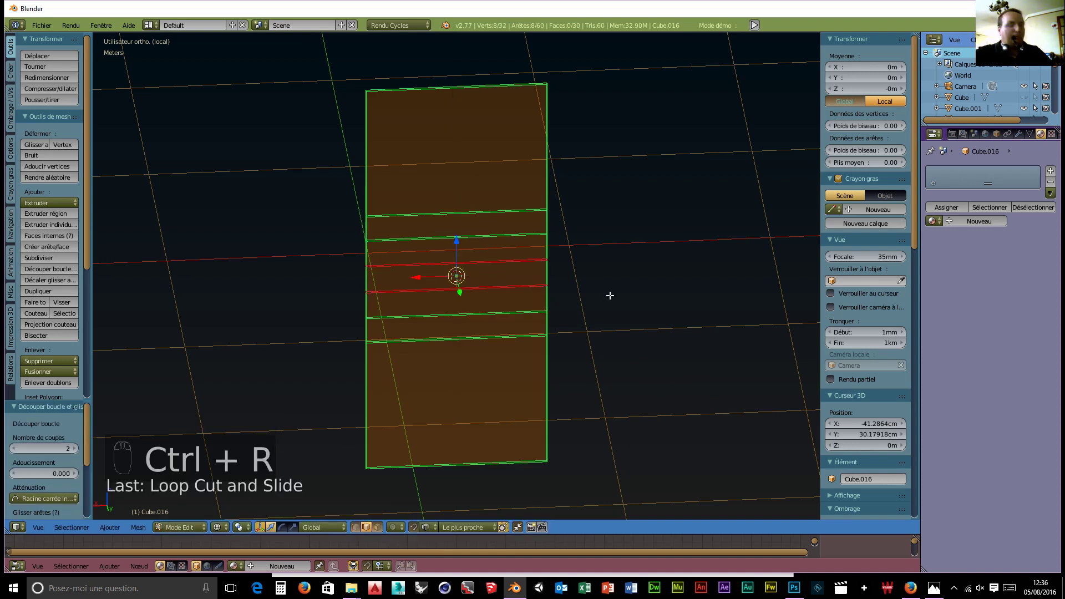
key(s)
key(z)
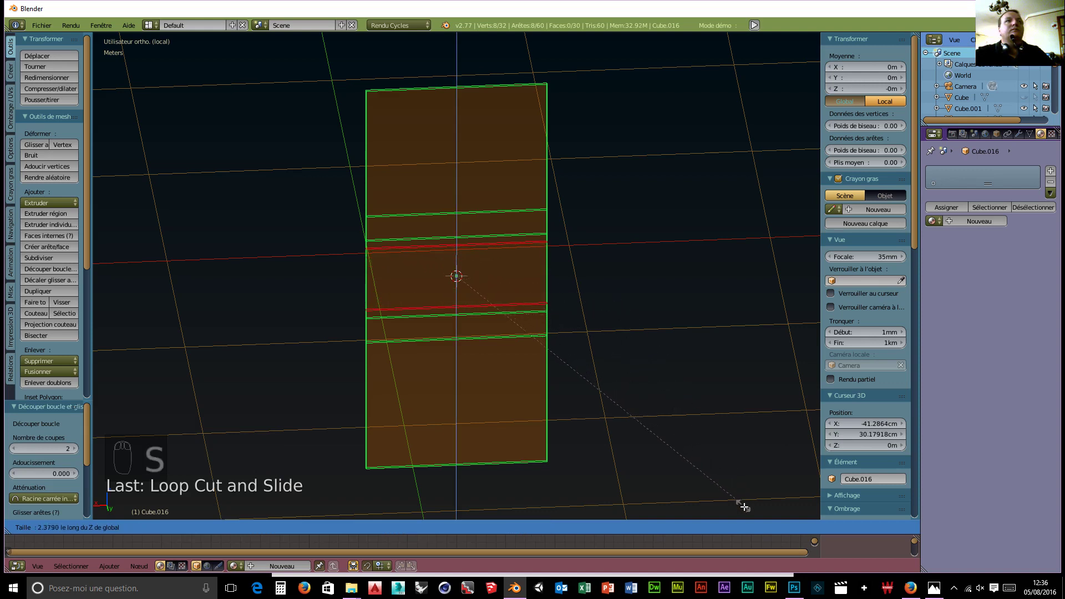
click(763, 48)
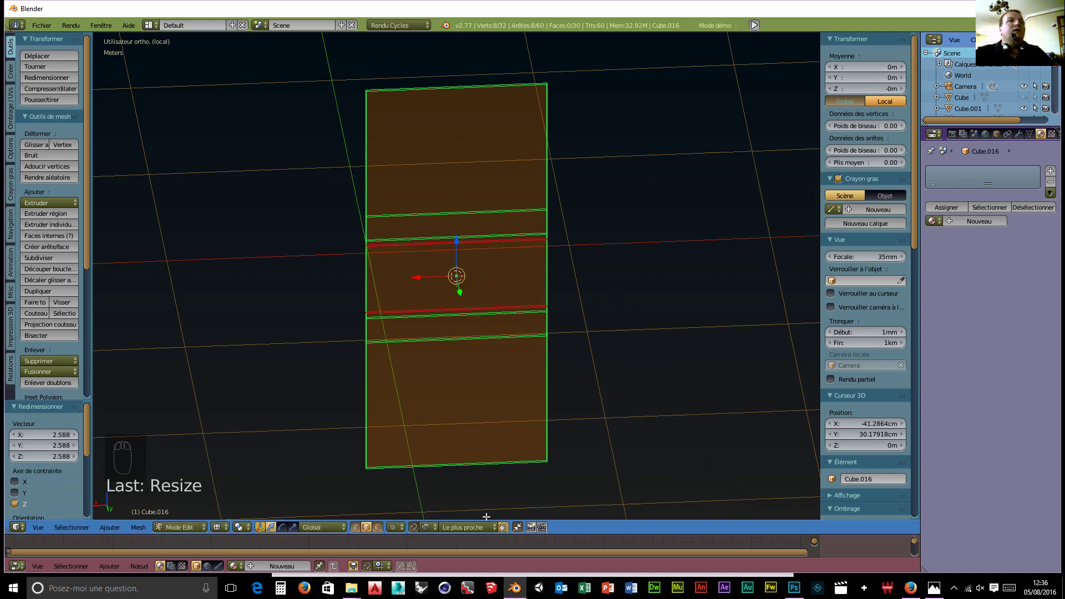
In front view, scale the two innermost loops about 1.05 along Z to narrow the thin strips beside them
scroll(537, 340, up, 1)
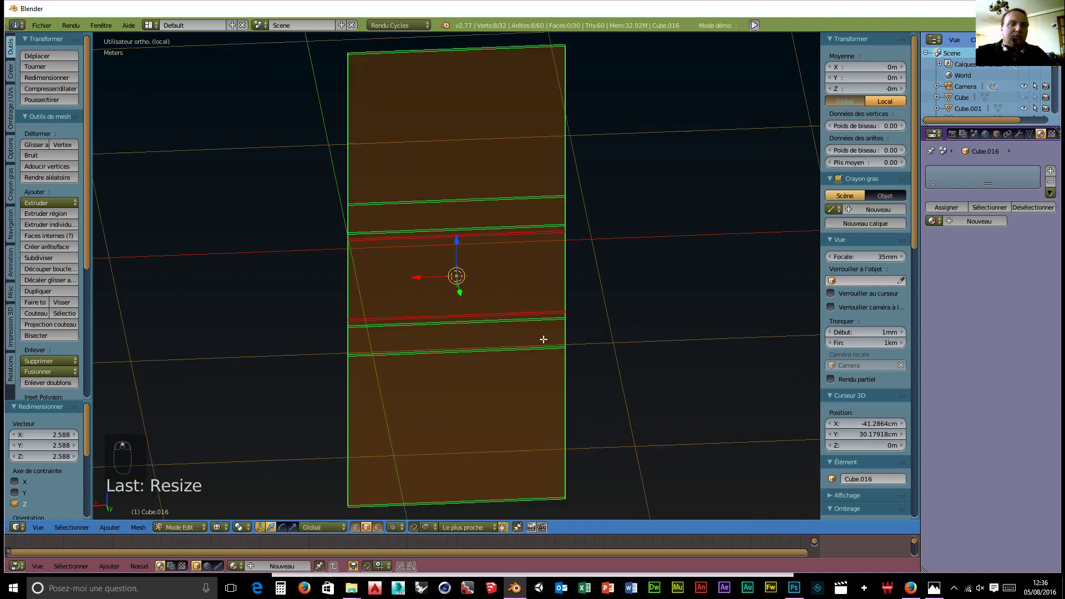
key(KP_1)
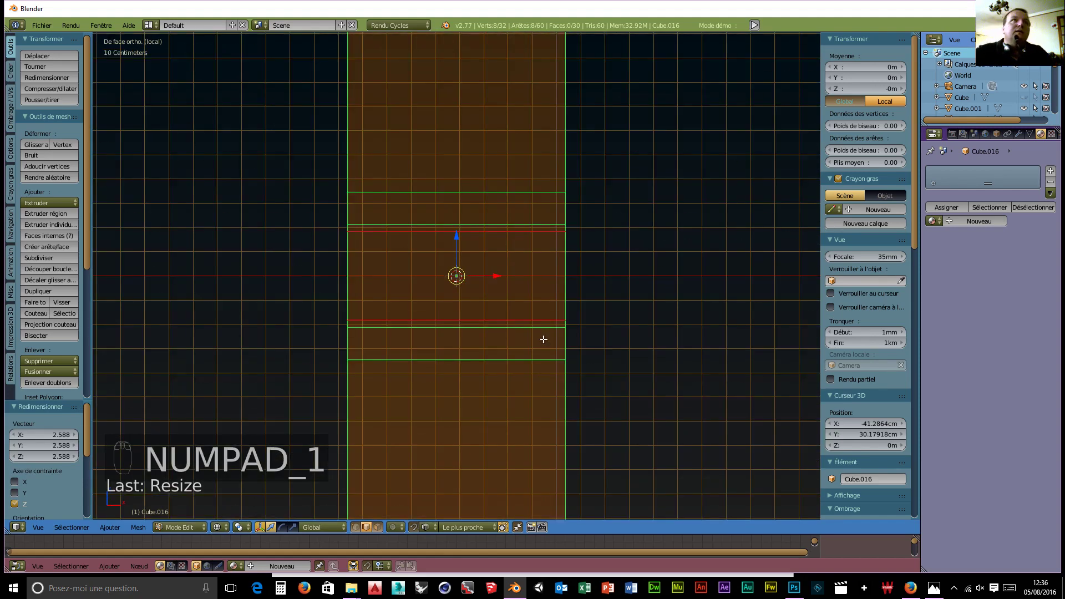
key(s)
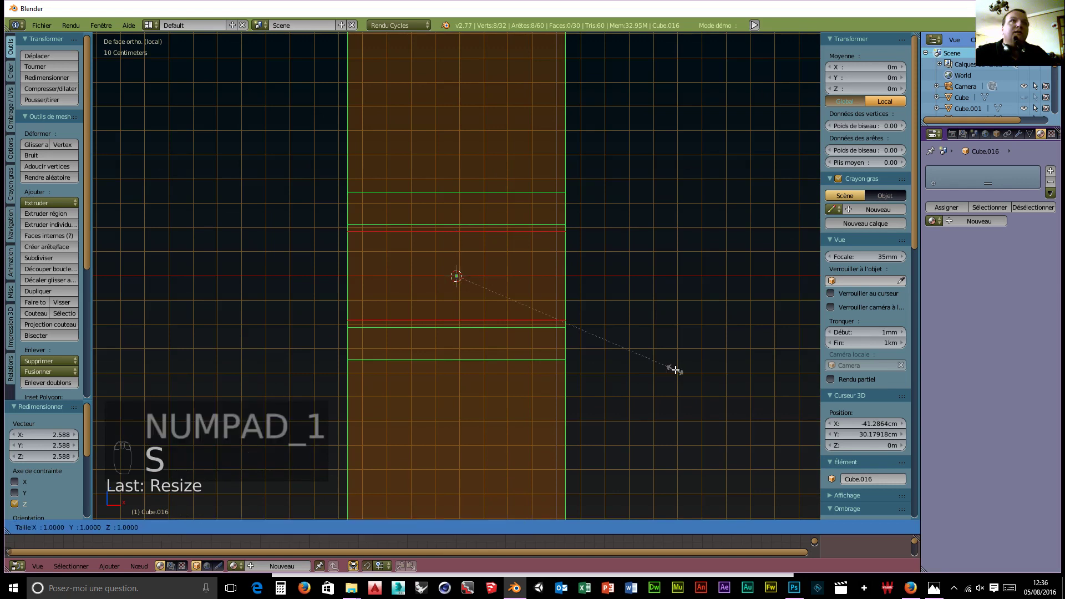
key(z)
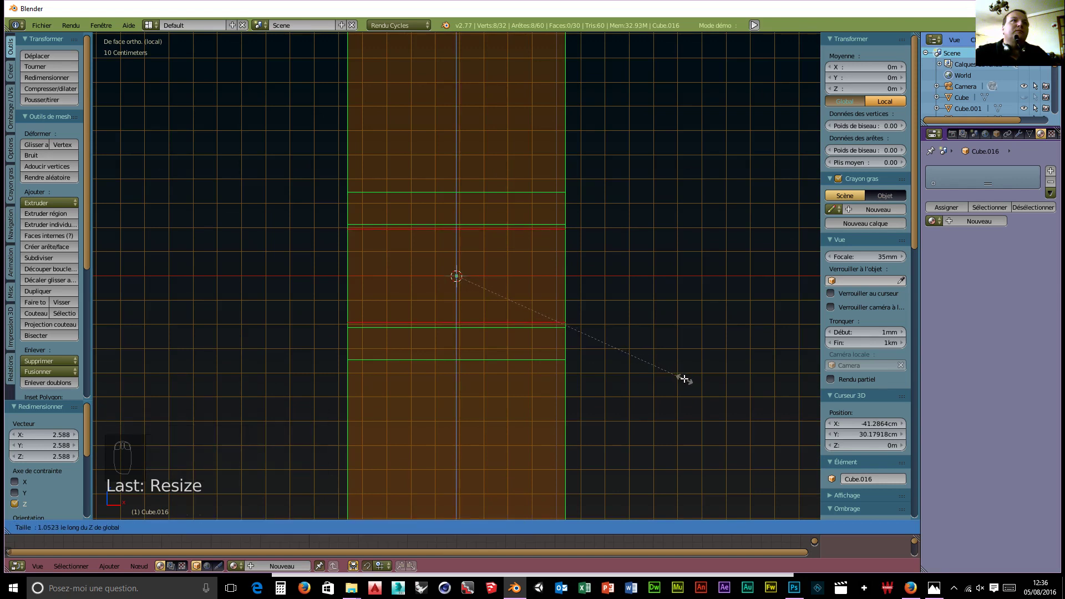
click(681, 375)
Exit local view and extrude the outer front faces of the door's two thin strips outward by about 5.4 mm
click(377, 527)
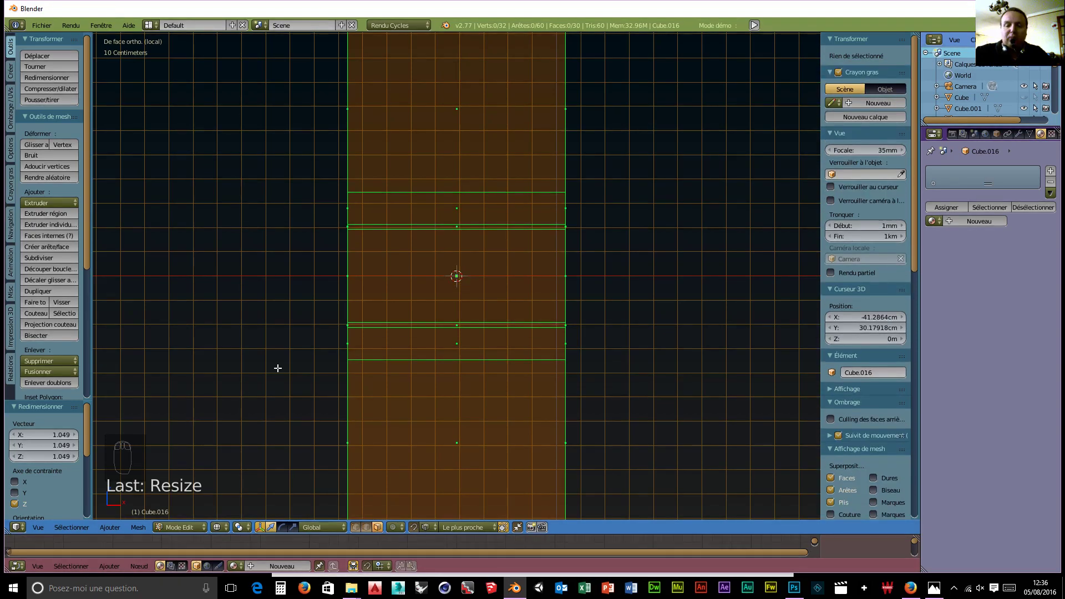
key(KP_Divide)
middle_drag(424, 322, 484, 369)
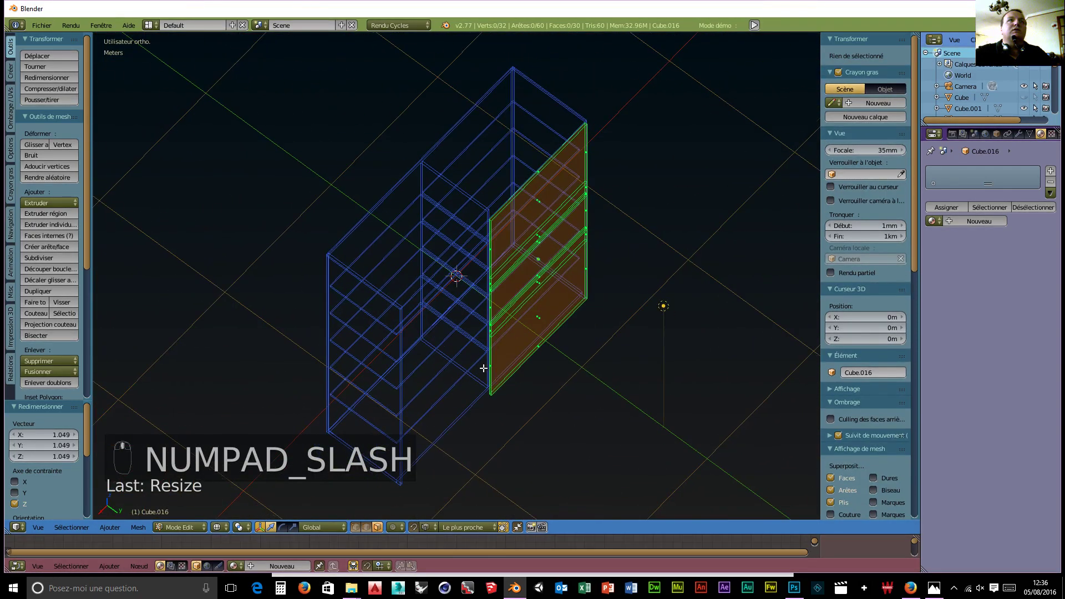
scroll(561, 363, up, 7)
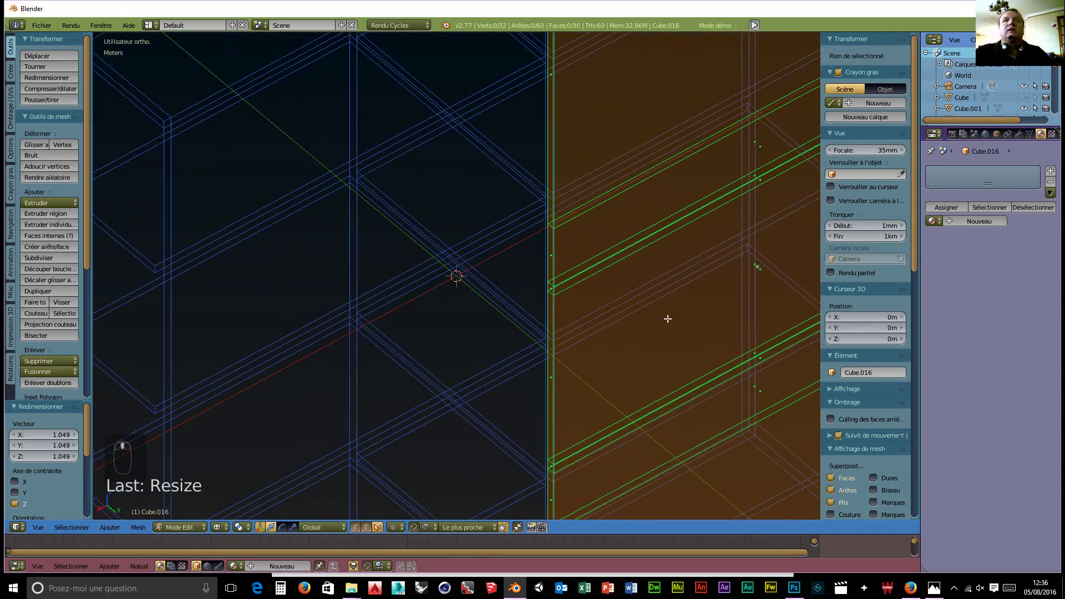
right_click(760, 179)
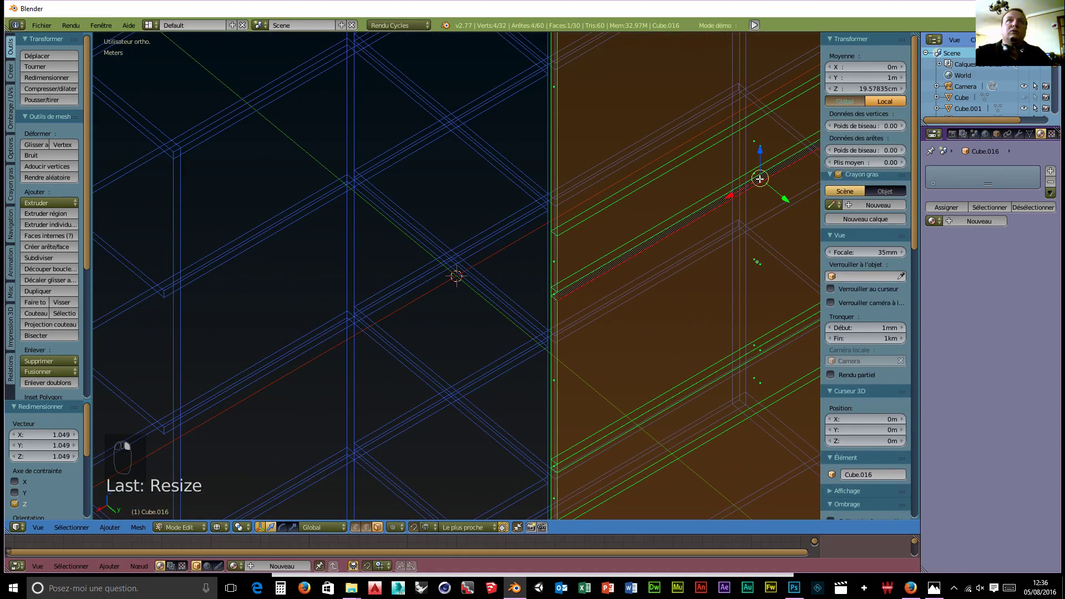
shift+right_click(763, 351)
middle_drag(772, 353, 608, 333)
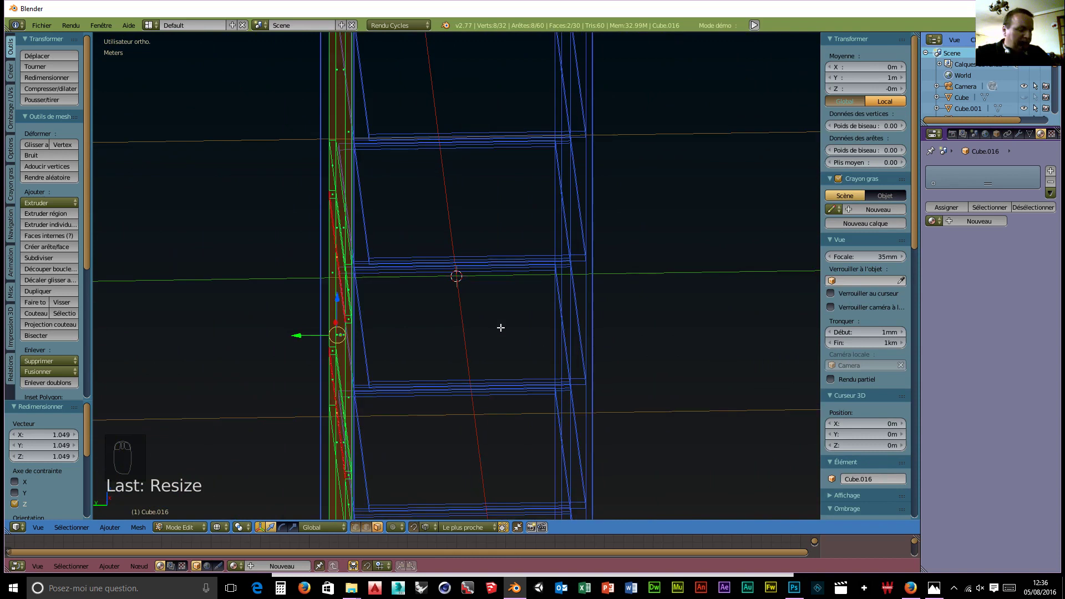
key(e)
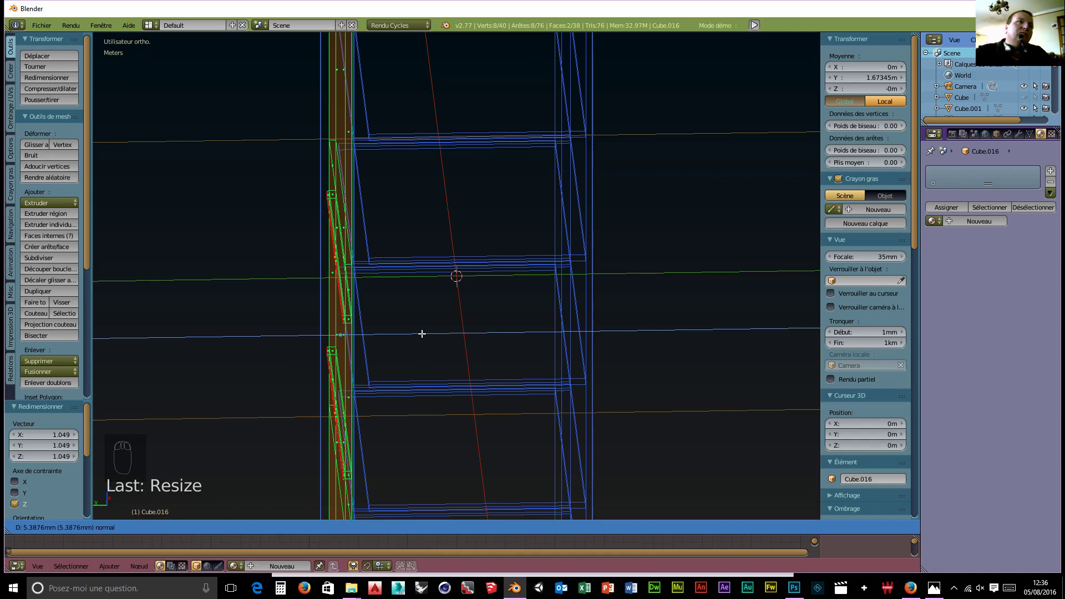
click(422, 333)
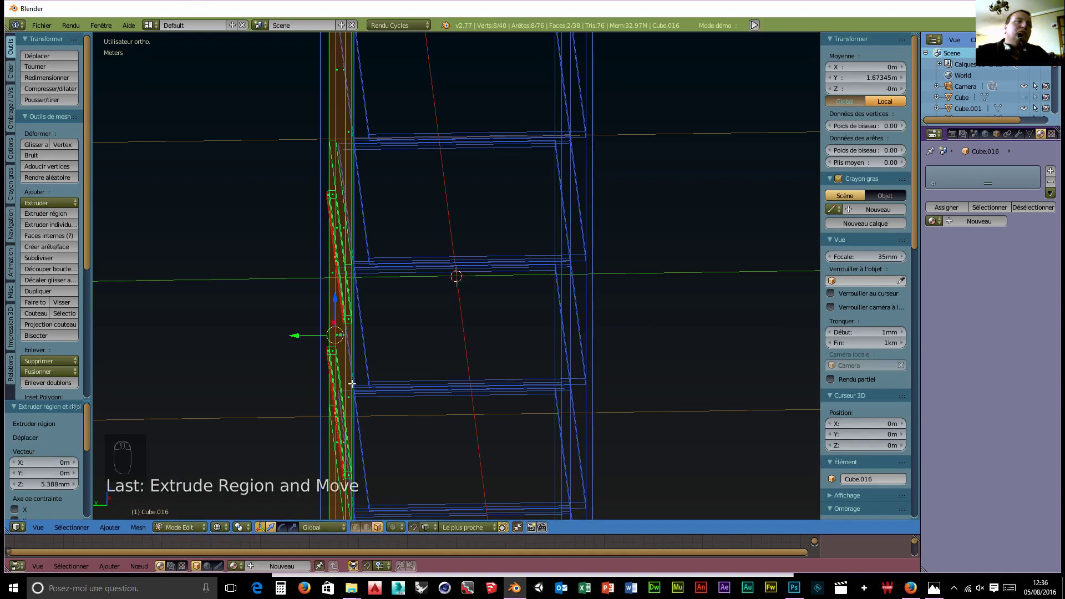
Undo the outward extrusion of the door's two thin horizontal strips
middle_drag(352, 381, 504, 392)
key(ctrl+z)
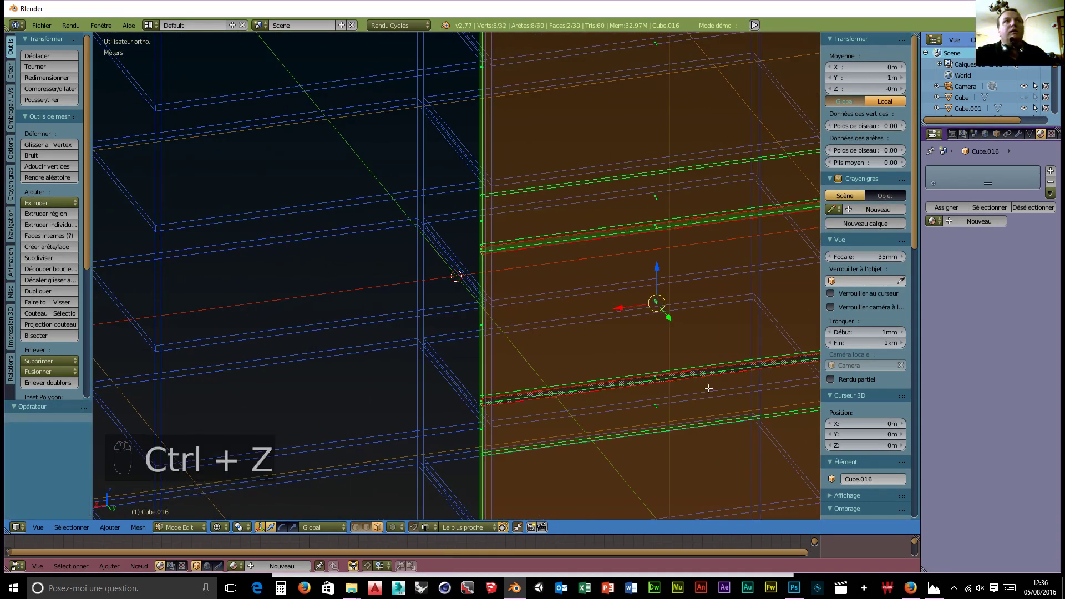
key(ctrl+z)
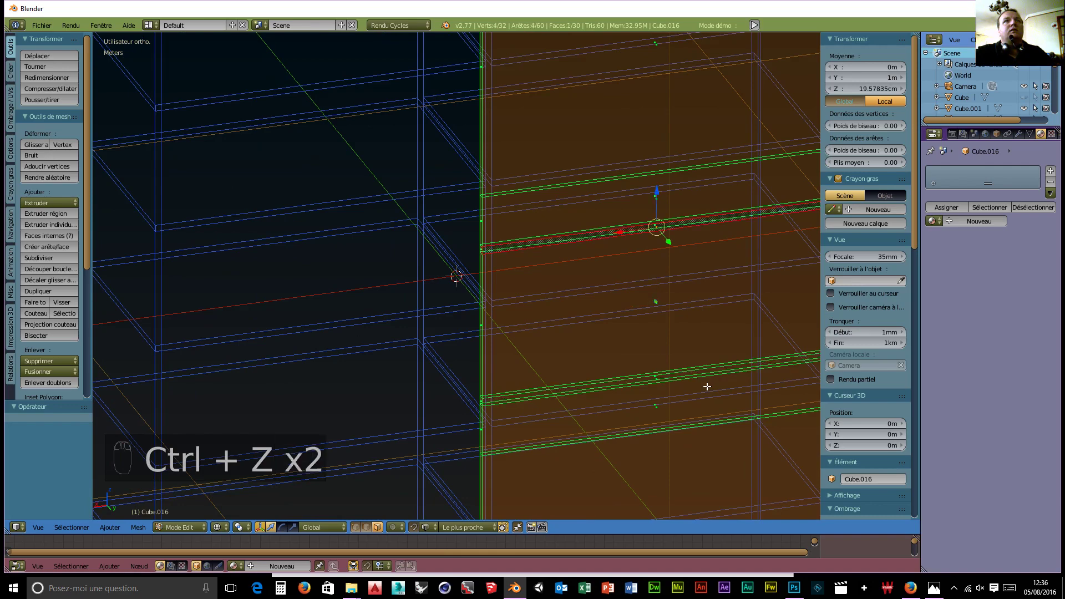
middle_drag(544, 294, 509, 297)
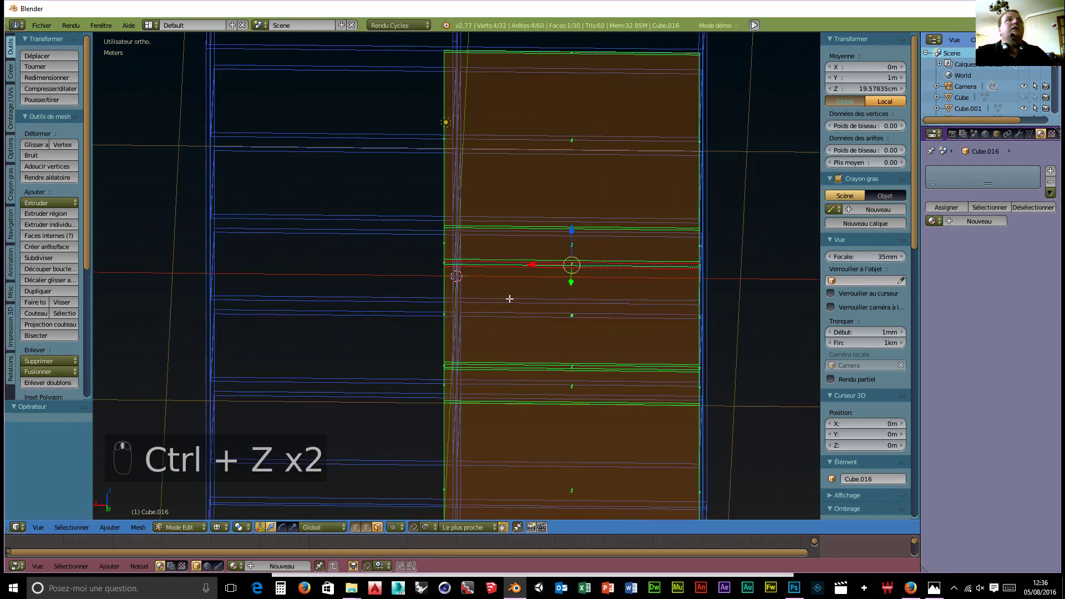
Switch to Photos, examine the door's strips and vertical profiles enlarged in the wardrobe reference photo, and return to Blender
click(934, 588)
scroll(588, 311, down, 1)
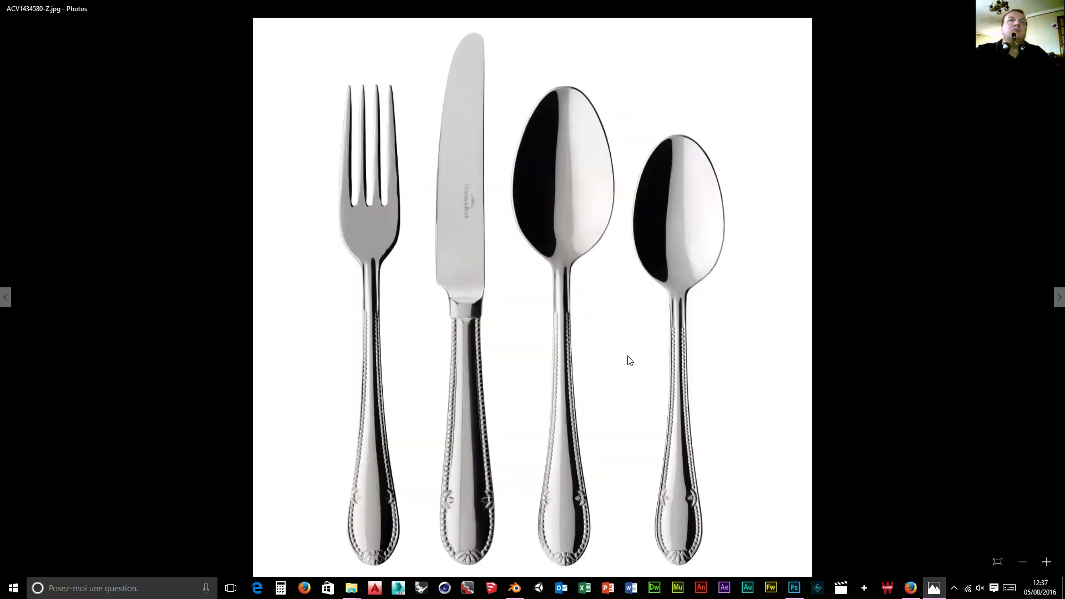
scroll(622, 358, up, 1)
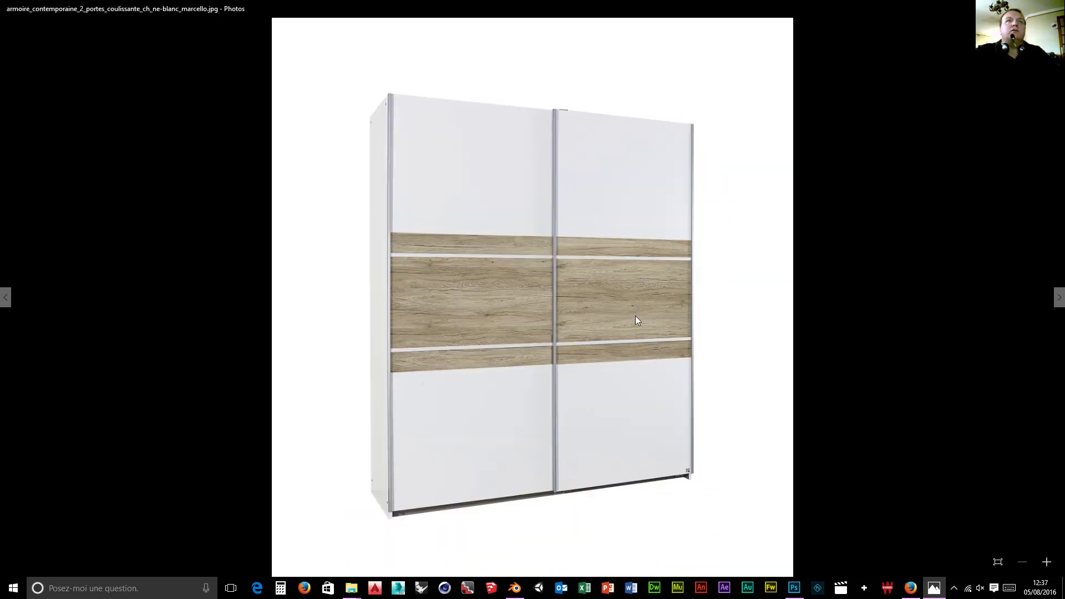
click(999, 562)
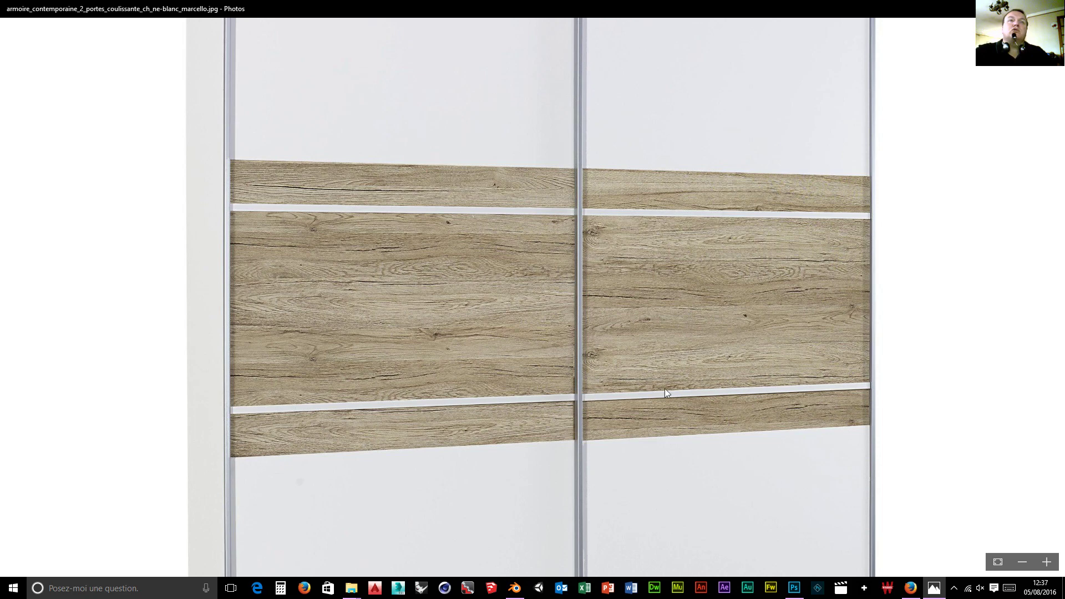
click(515, 589)
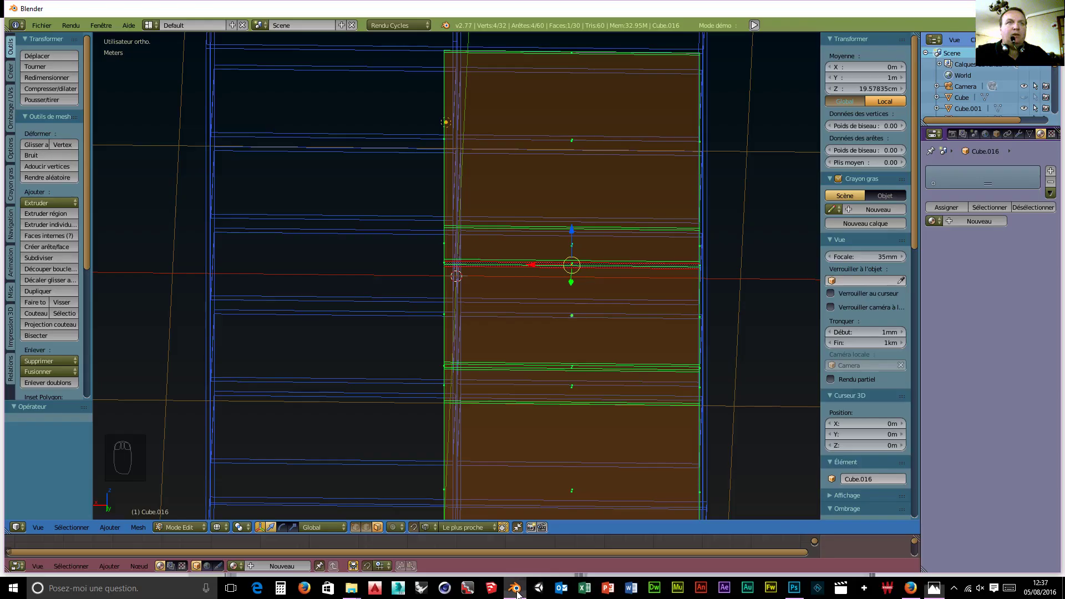
scroll(503, 275, down, 1)
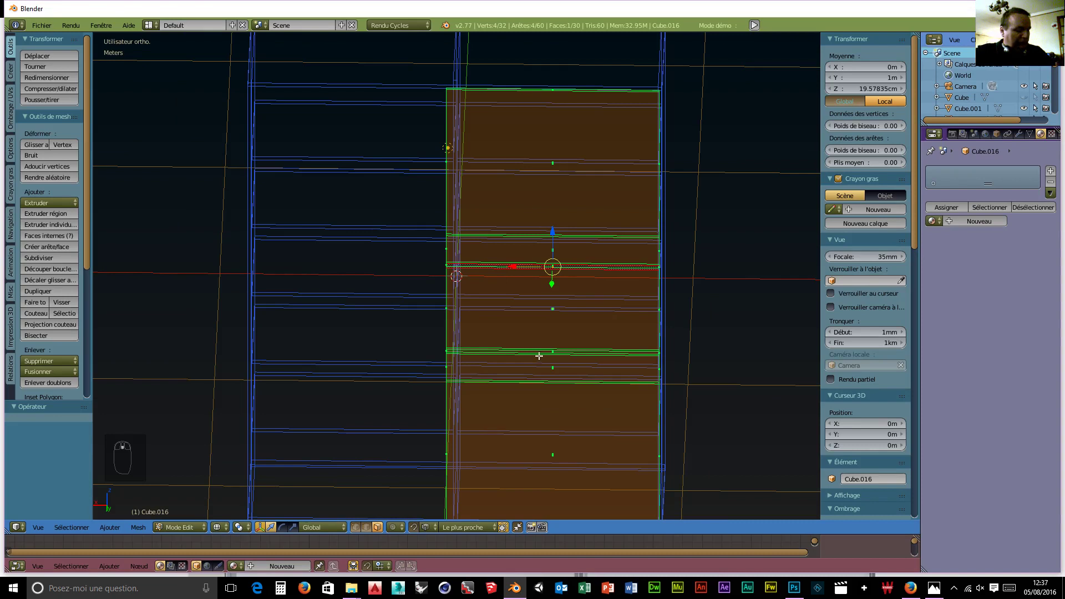
key(ctrl+r)
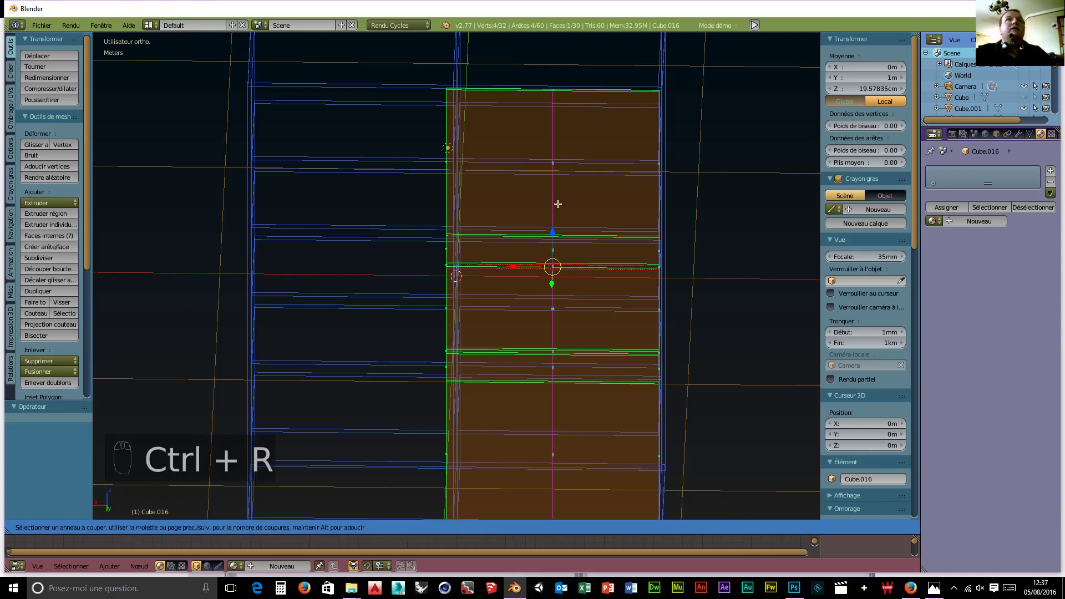
click(557, 204)
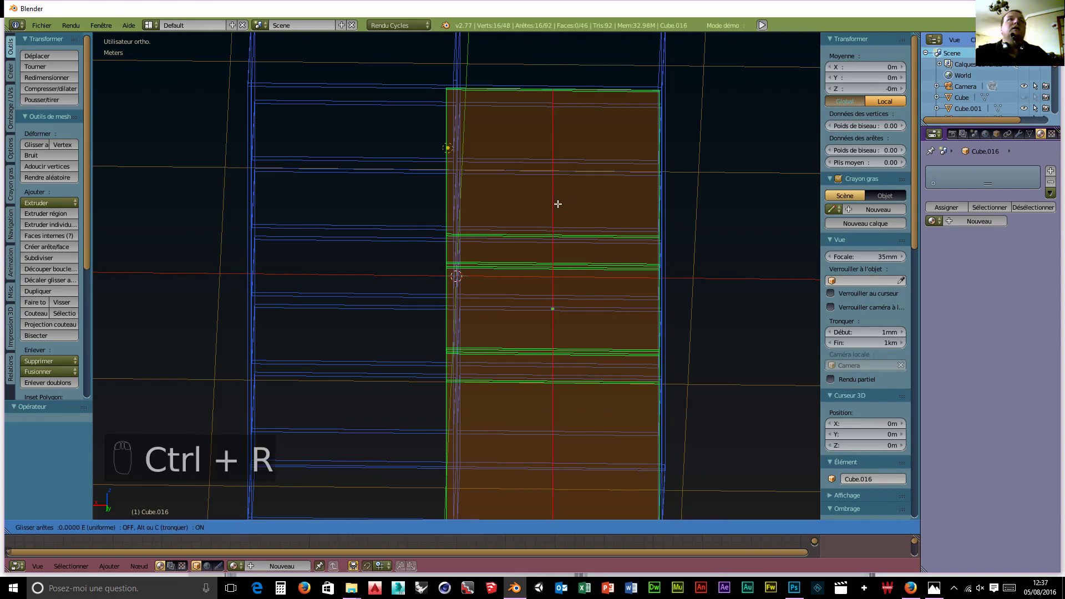
click(558, 205)
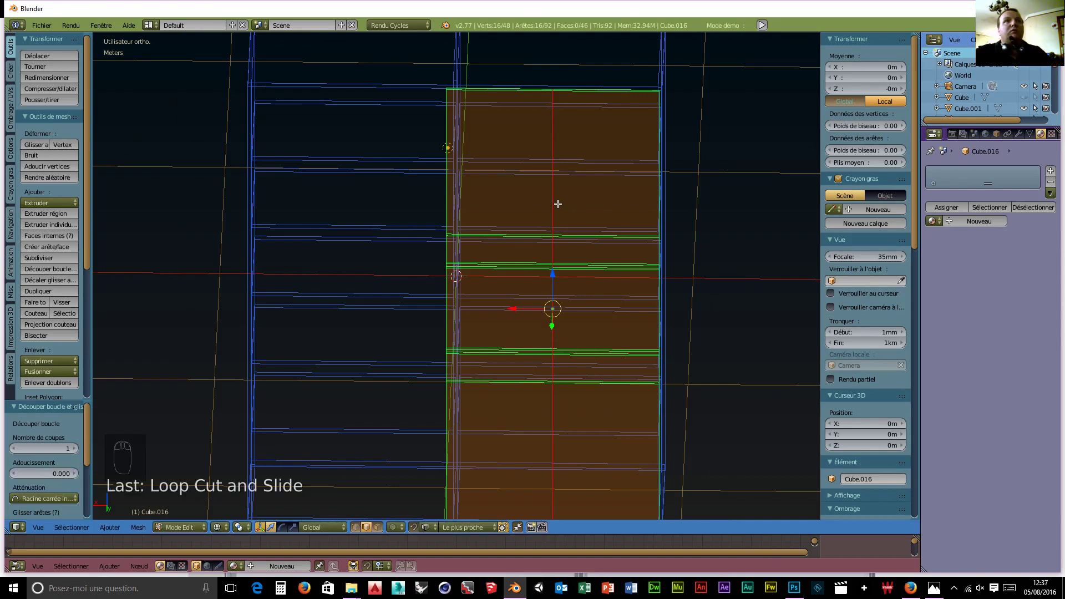
key(ctrl+z)
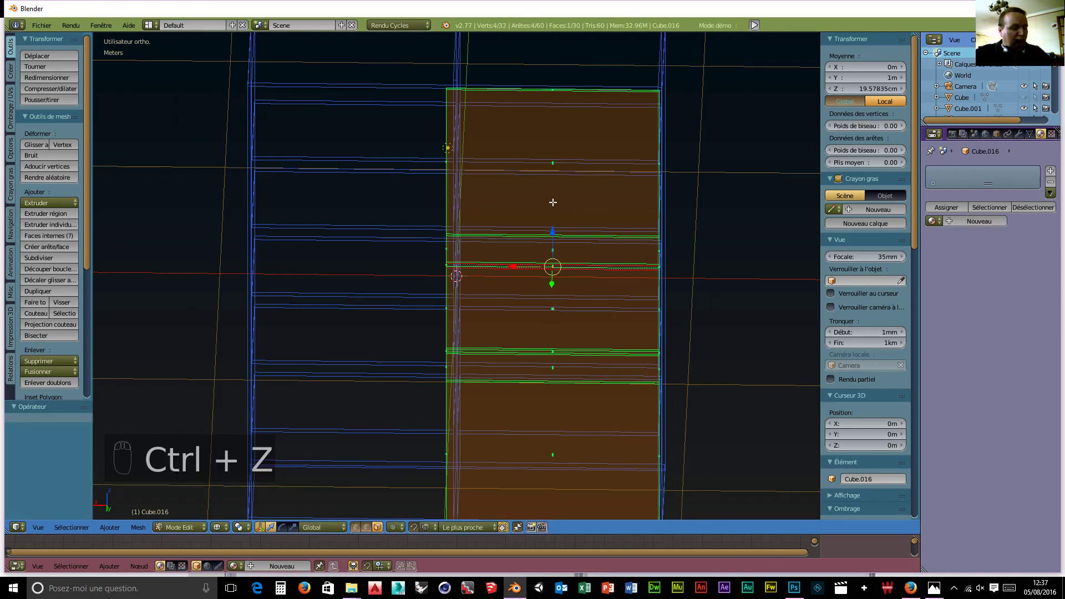
Add two vertical loop cuts to the door and scale them about 2.86 along X toward its side edges
key(ctrl+r)
click(552, 202)
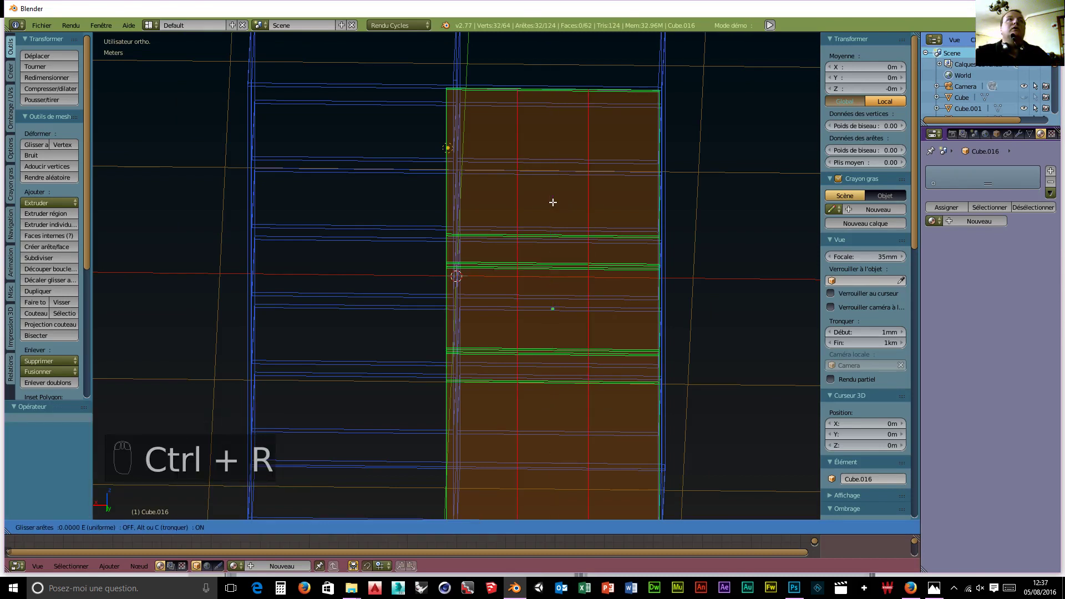
click(552, 202)
key(s)
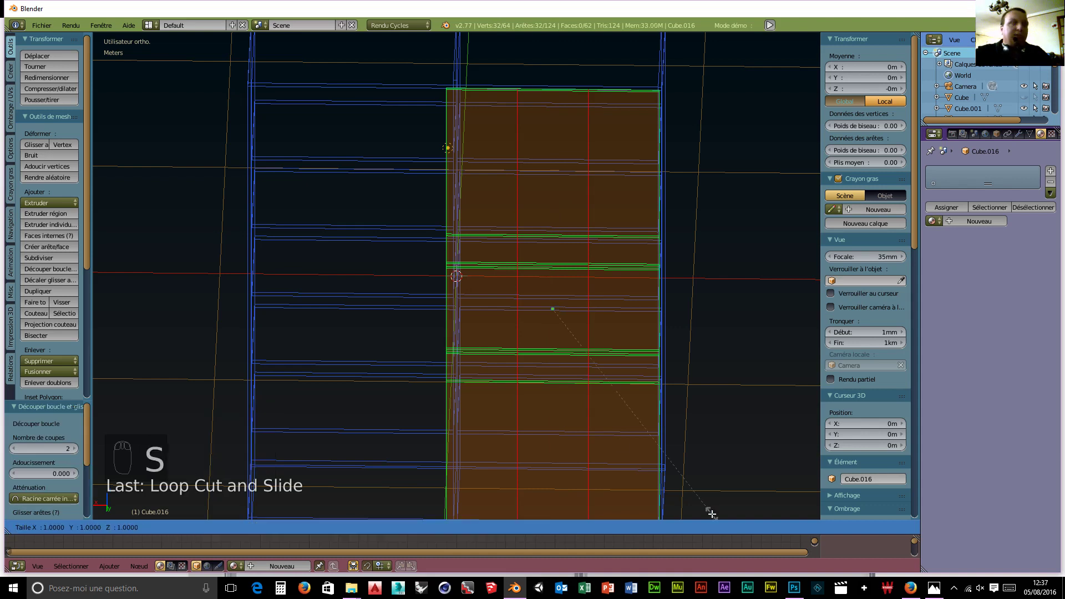
key(x)
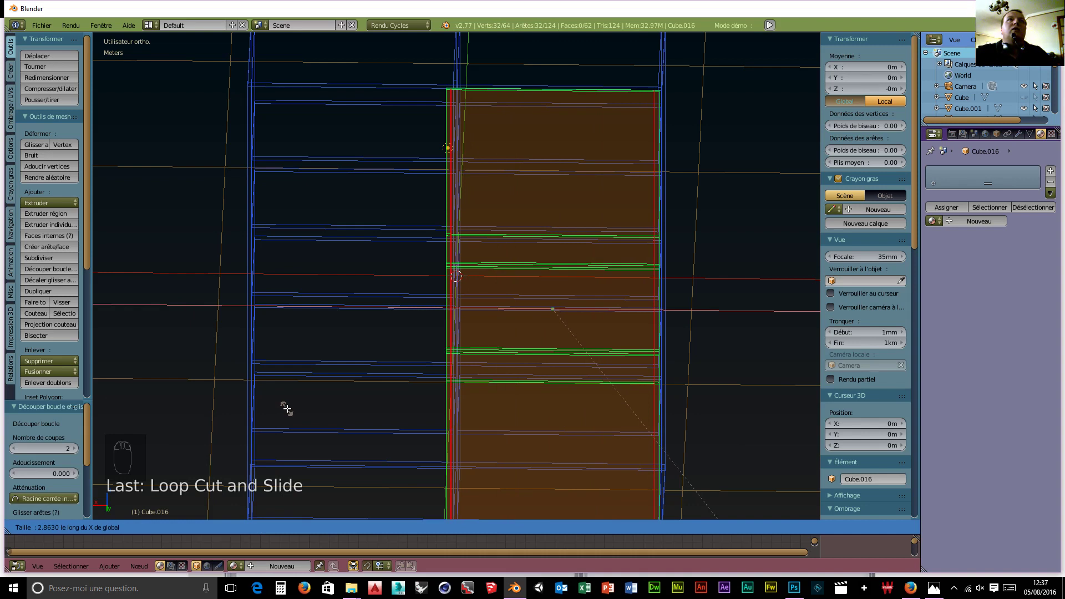
click(287, 409)
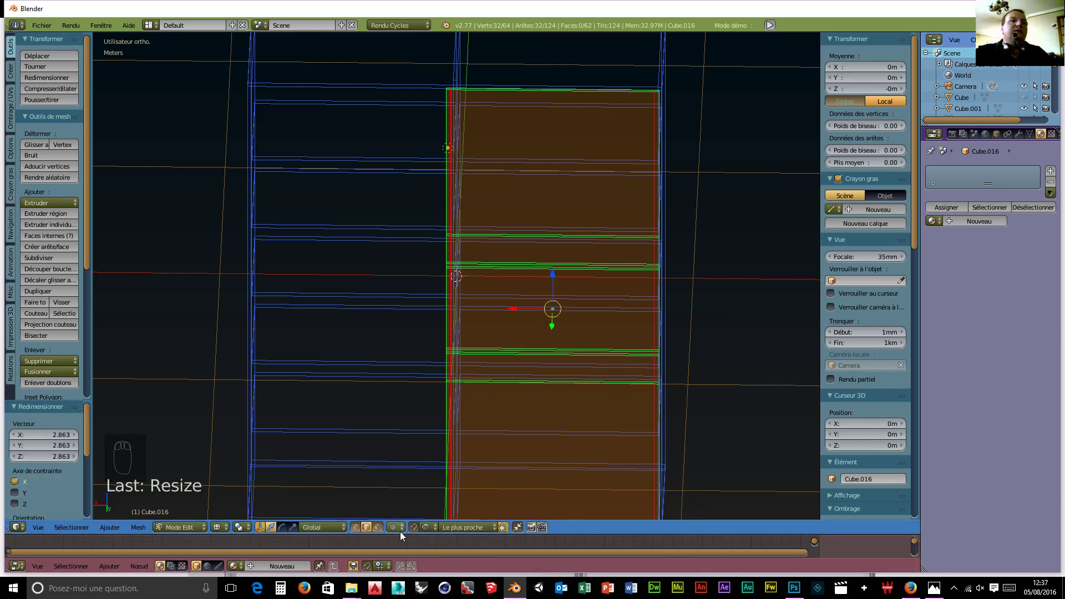
Change to face selection and display the wardrobe with solid shading
click(377, 528)
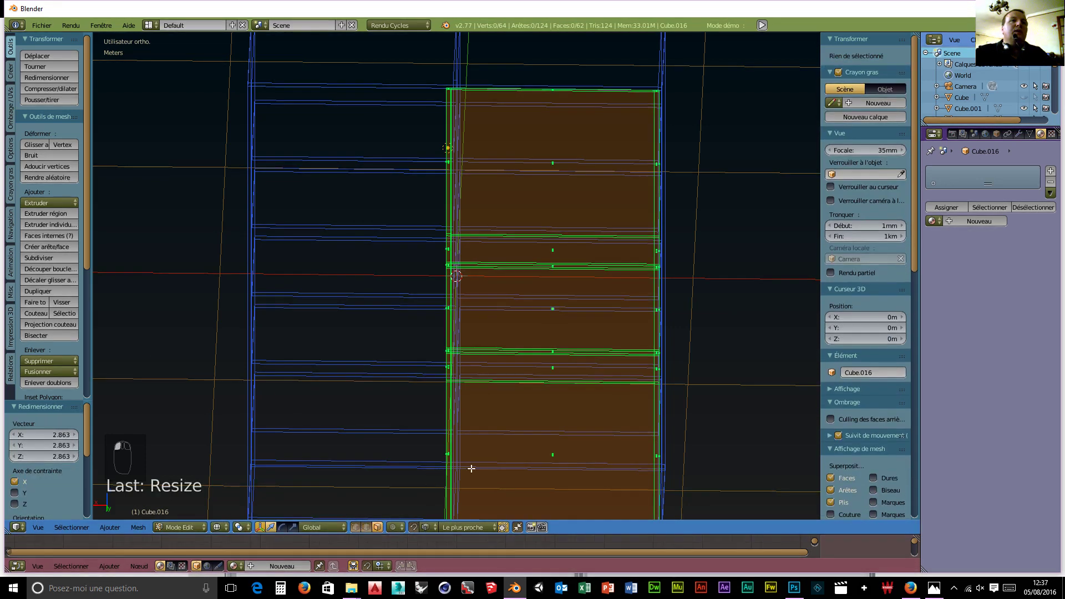
middle_drag(472, 469, 516, 454)
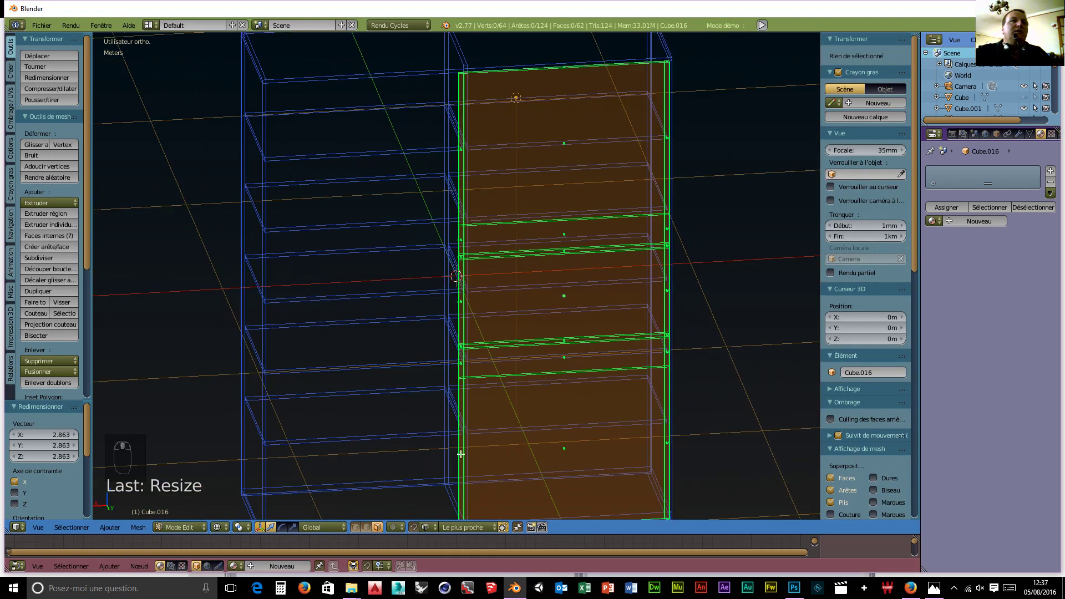
click(219, 529)
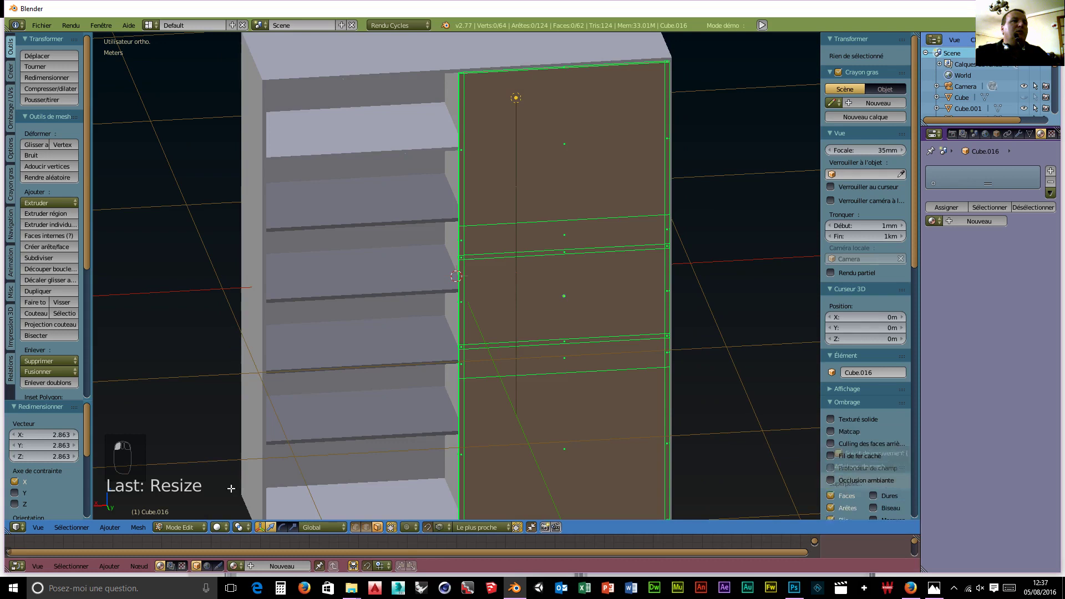
click(233, 490)
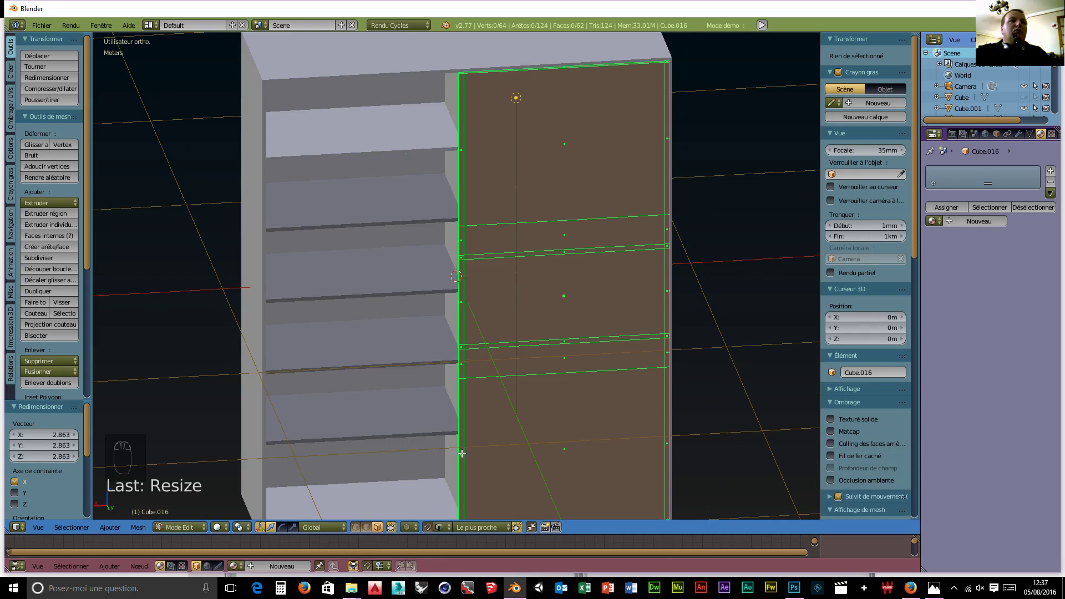
Select all front faces of the door's two narrow vertical edge strips and extrude them outward by about 1.55 cm
right_click(462, 454)
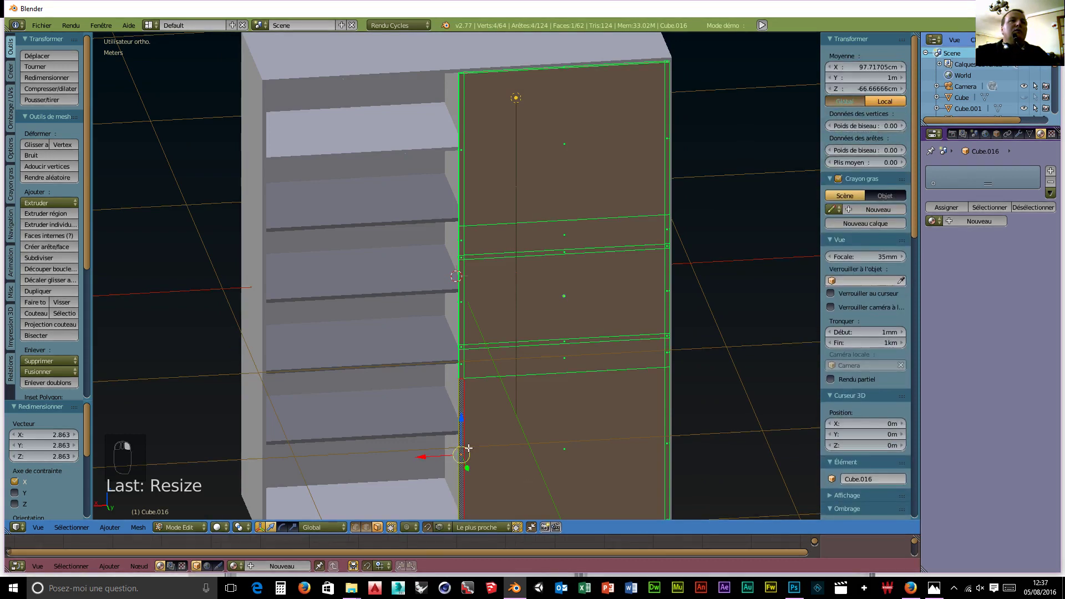
shift+right_click(461, 349)
shift+right_click(463, 306)
shift+right_click(461, 258)
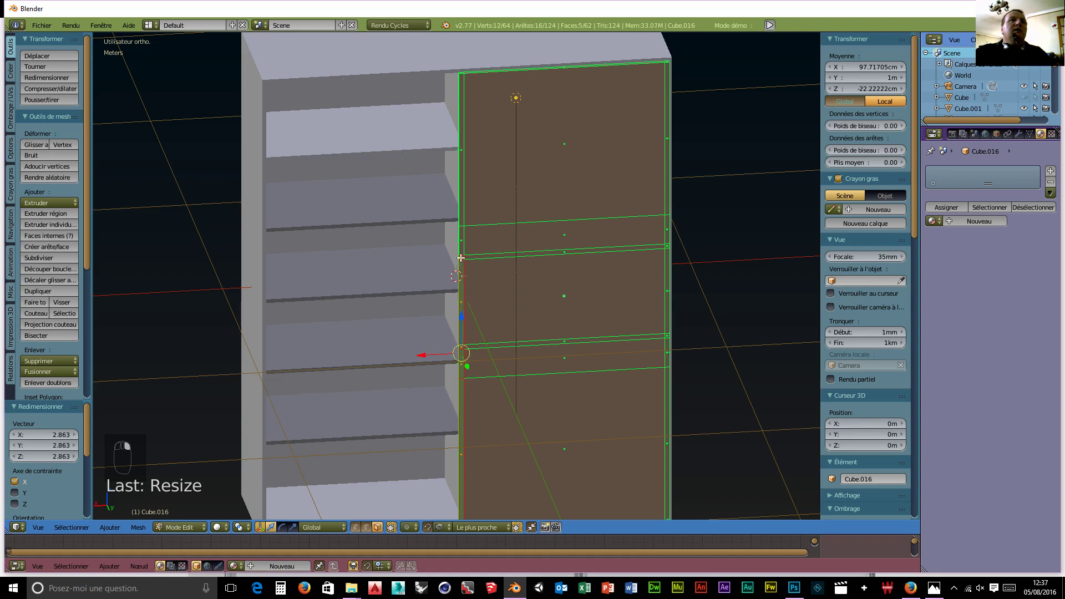
shift+right_click(462, 241)
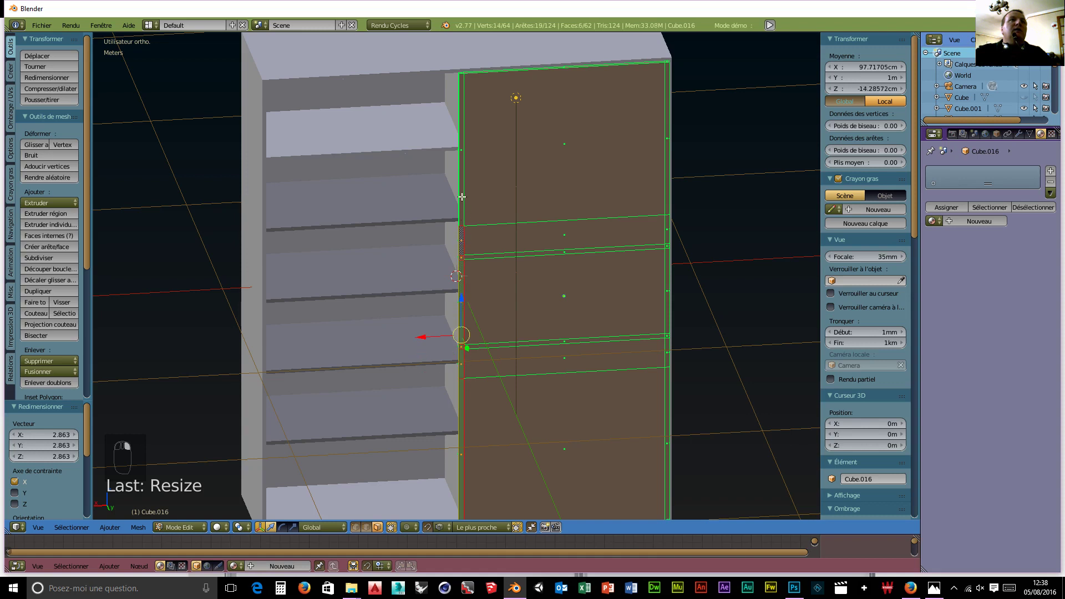
shift+right_click(462, 149)
shift+right_click(667, 137)
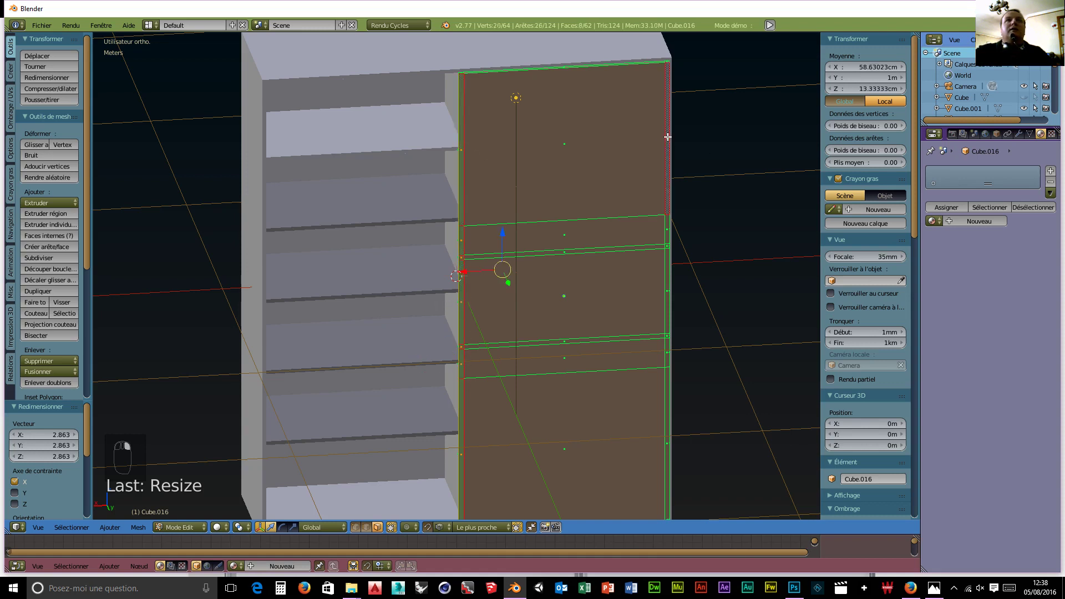
shift+right_click(670, 233)
shift+right_click(668, 245)
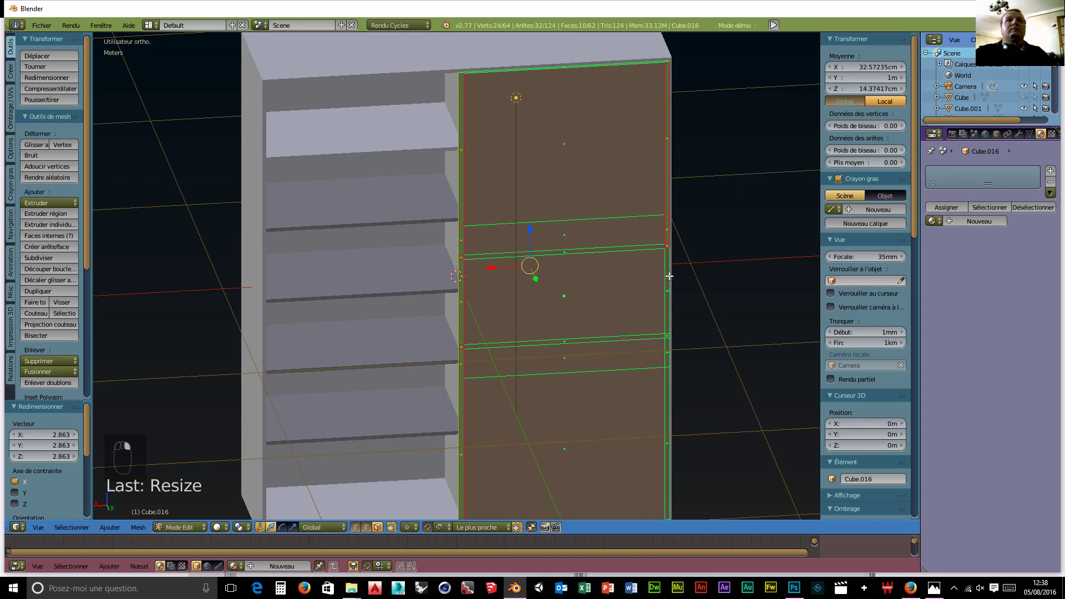
shift+right_click(671, 315)
shift+right_click(668, 334)
shift+right_click(668, 355)
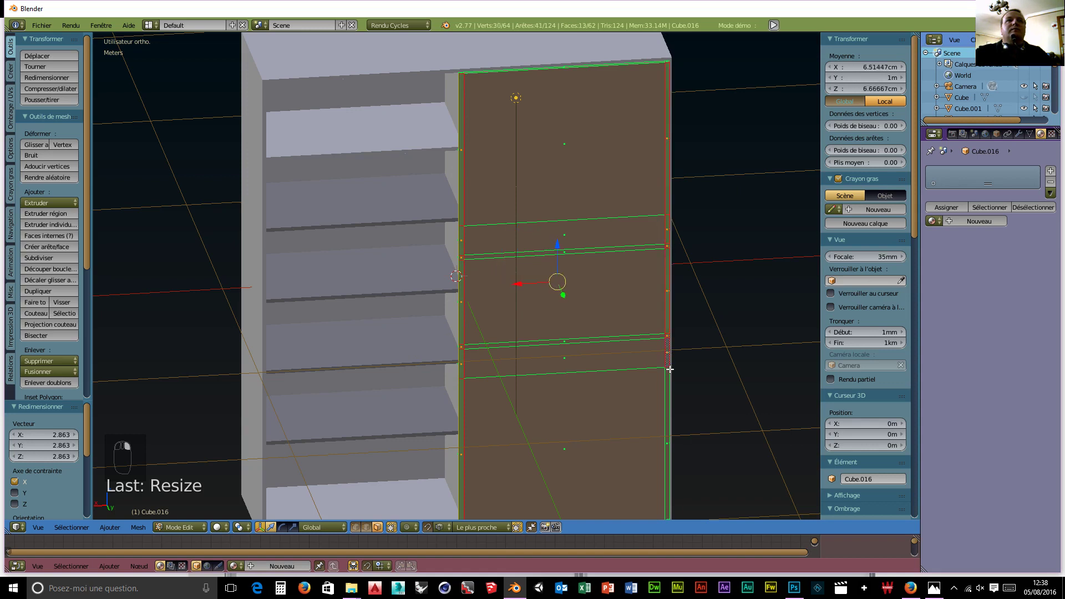
shift+right_click(668, 421)
middle_drag(709, 397, 637, 385)
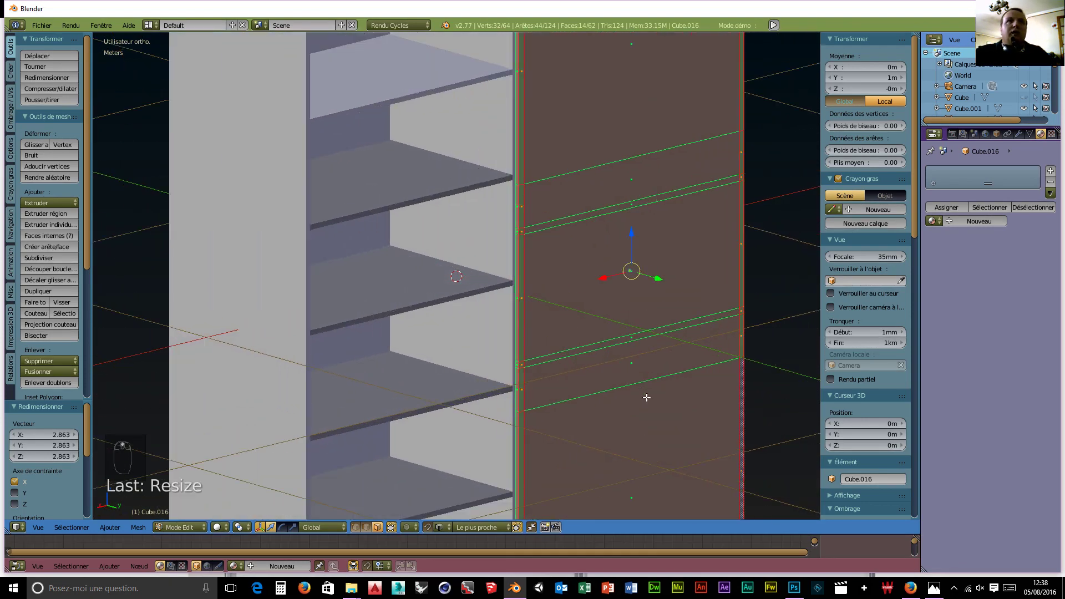
key(e)
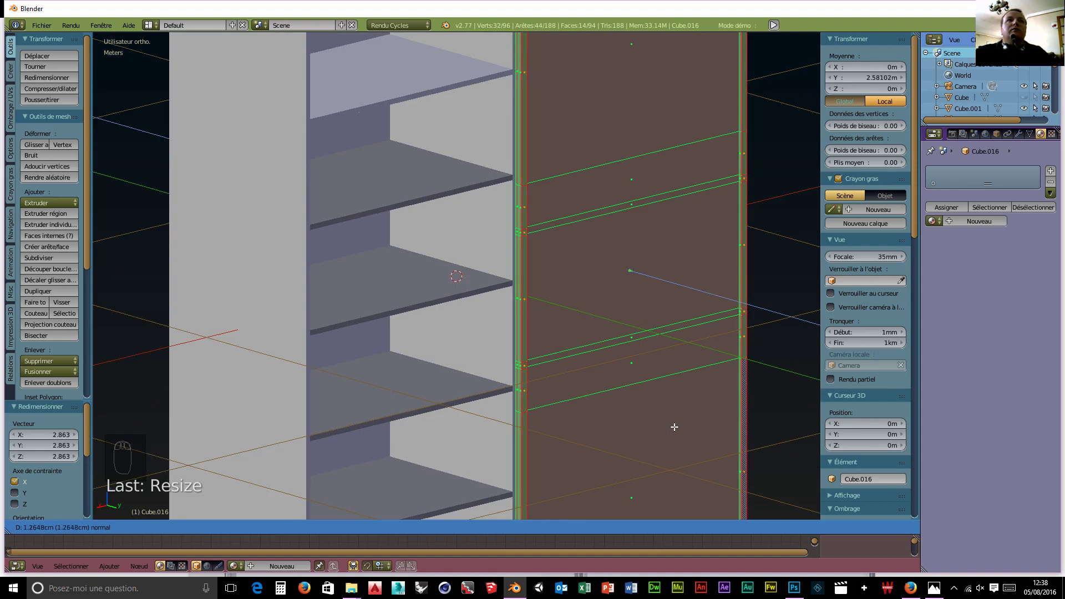
click(675, 428)
middle_drag(684, 418, 728, 445)
scroll(582, 357, down, 6)
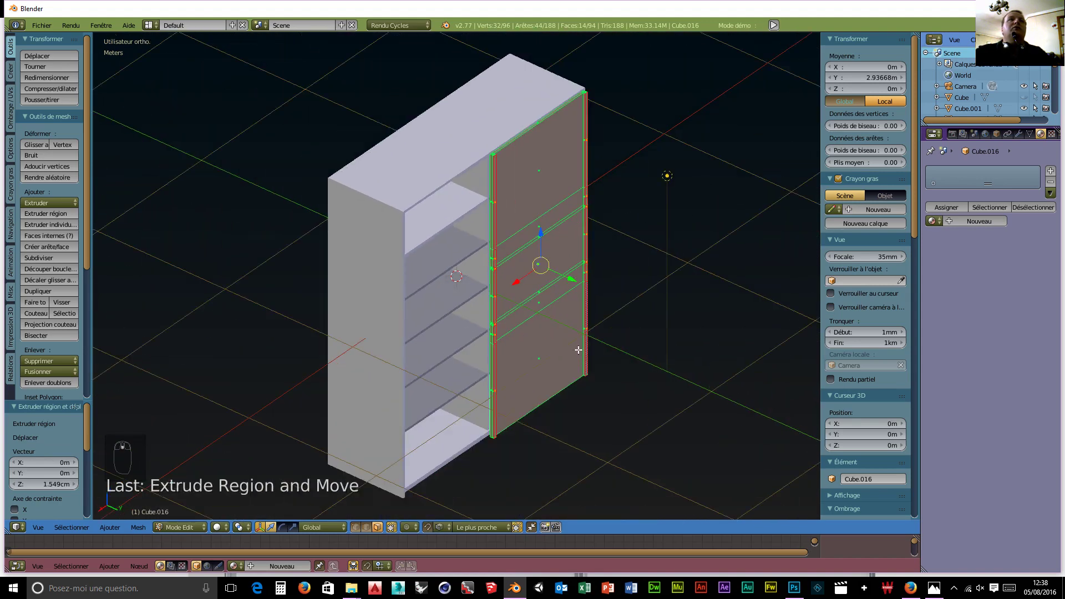
Add all side faces of the raised vertical profile beside the open shelves, on its shelf-facing side, to the selection
scroll(526, 209, up, 3)
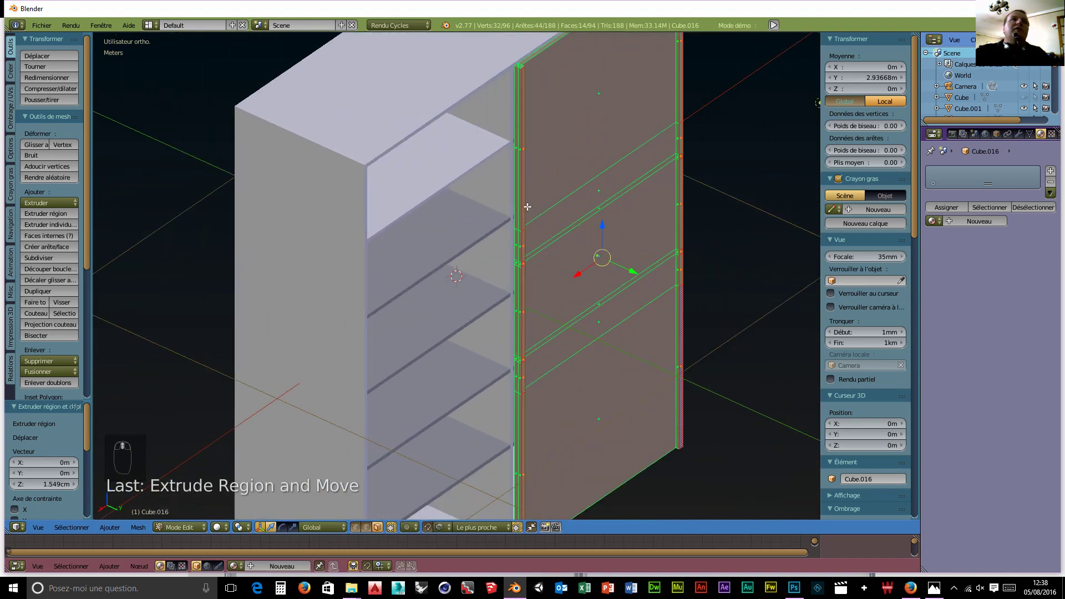
shift+right_click(517, 149)
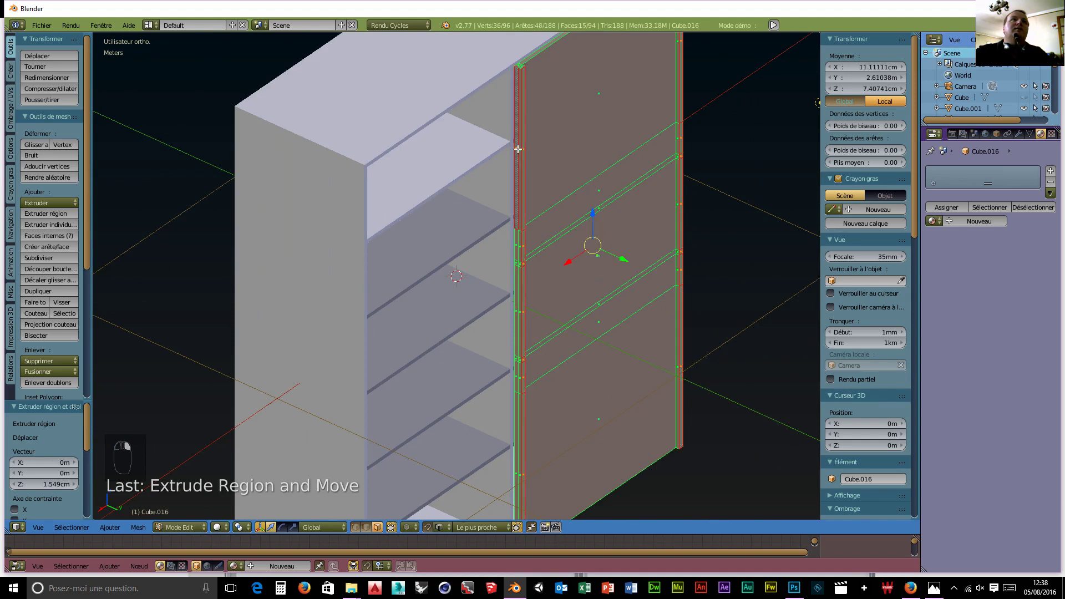
shift+right_click(520, 252)
shift+right_click(520, 254)
shift+right_click(518, 265)
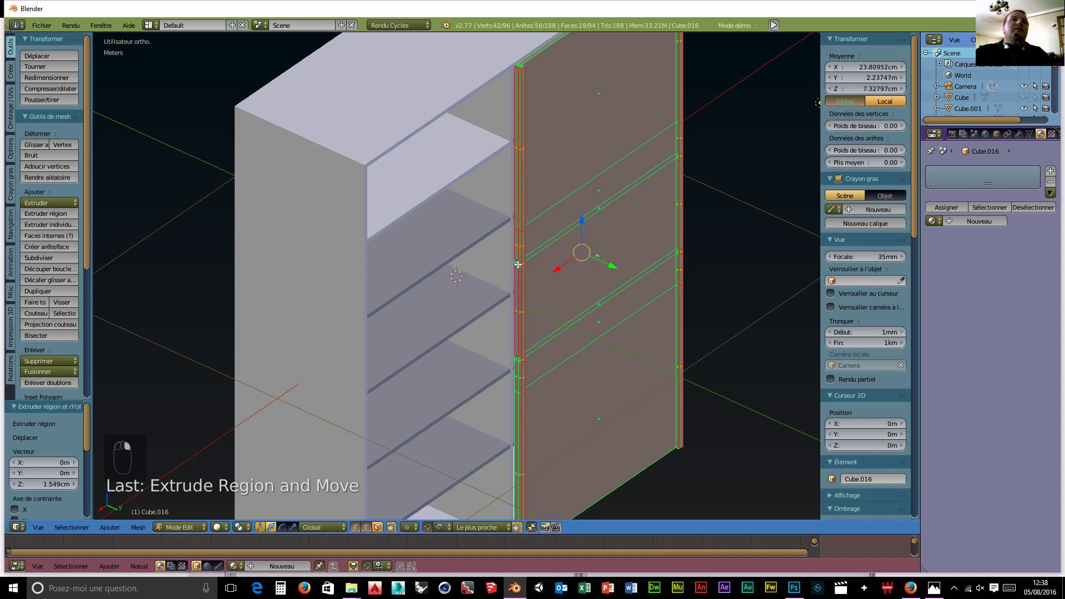
shift+right_click(519, 265)
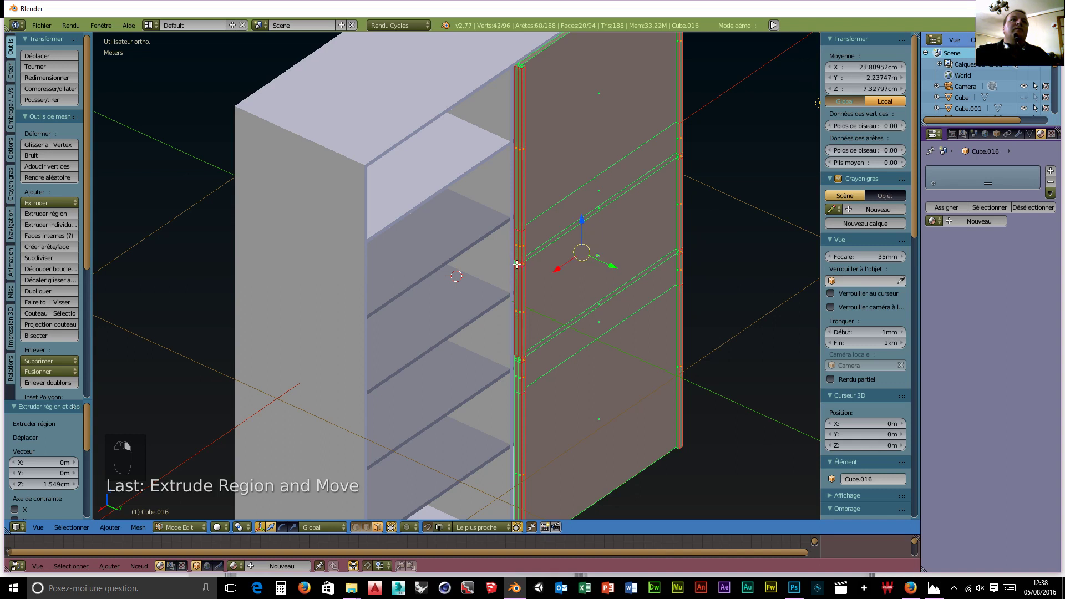
shift+right_click(519, 361)
shift+right_click(518, 378)
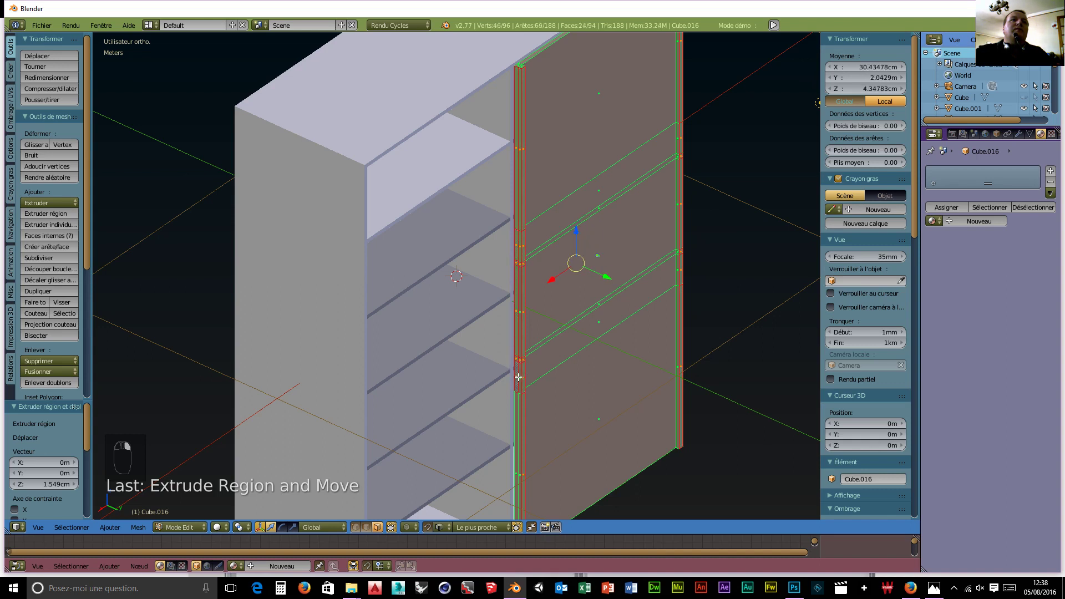
shift+right_click(519, 413)
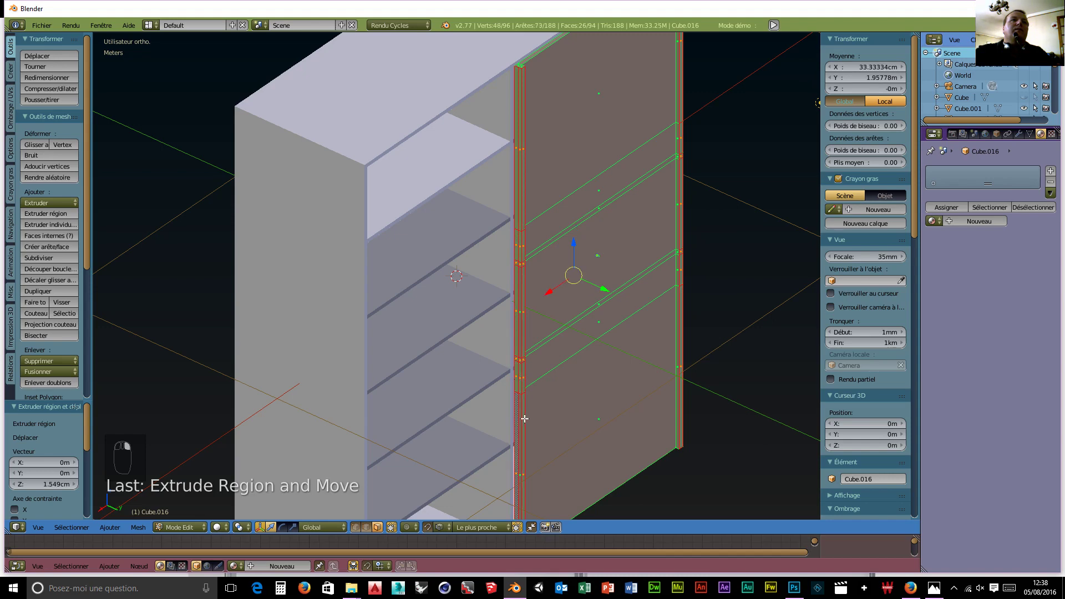
shift+right_click(535, 459)
scroll(523, 435, up, 3)
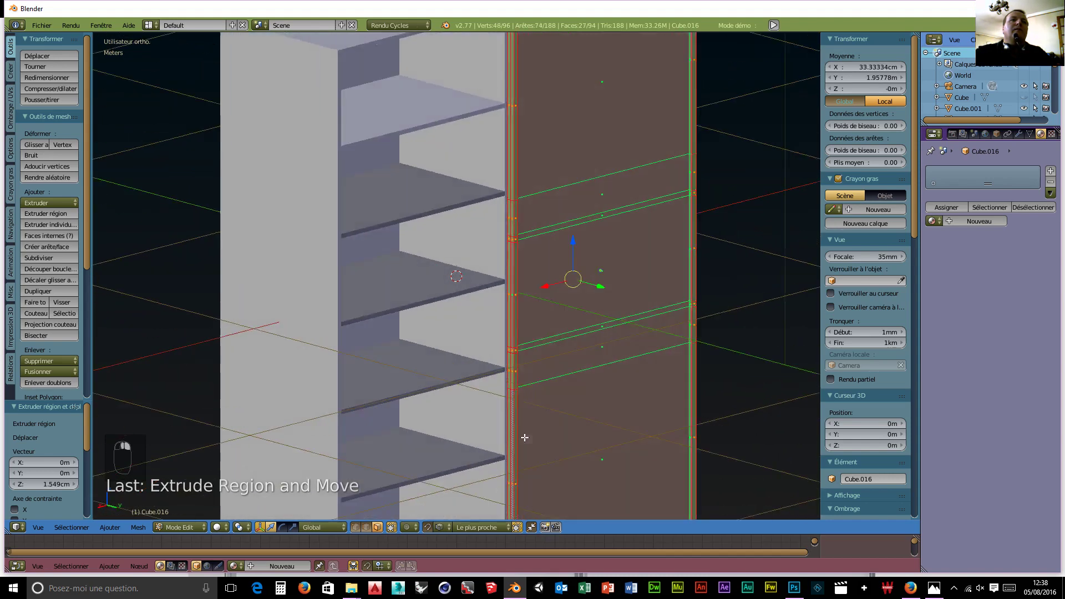
scroll(631, 447, down, 2)
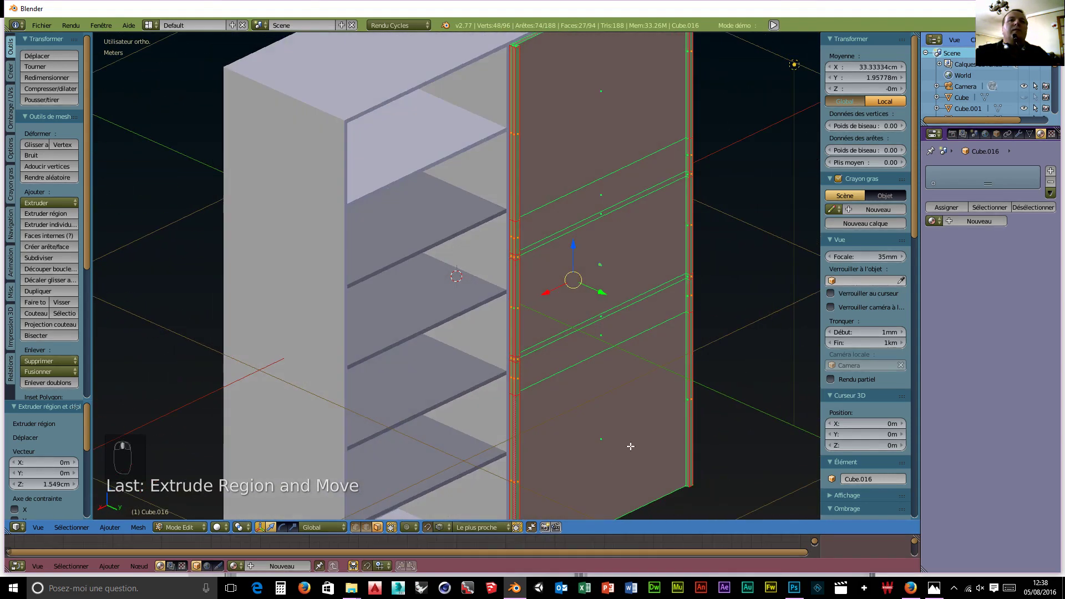
Add the panel-facing side faces of the profile at the door's outer edge to the selection
shift+right_click(688, 401)
shift+right_click(690, 276)
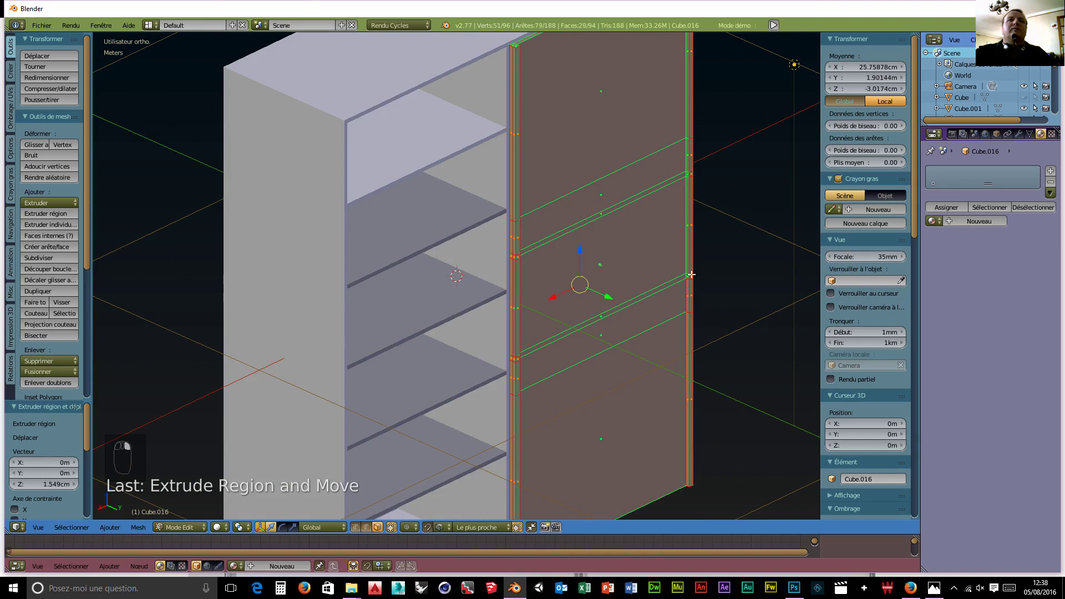
shift+right_click(687, 230)
shift+right_click(687, 154)
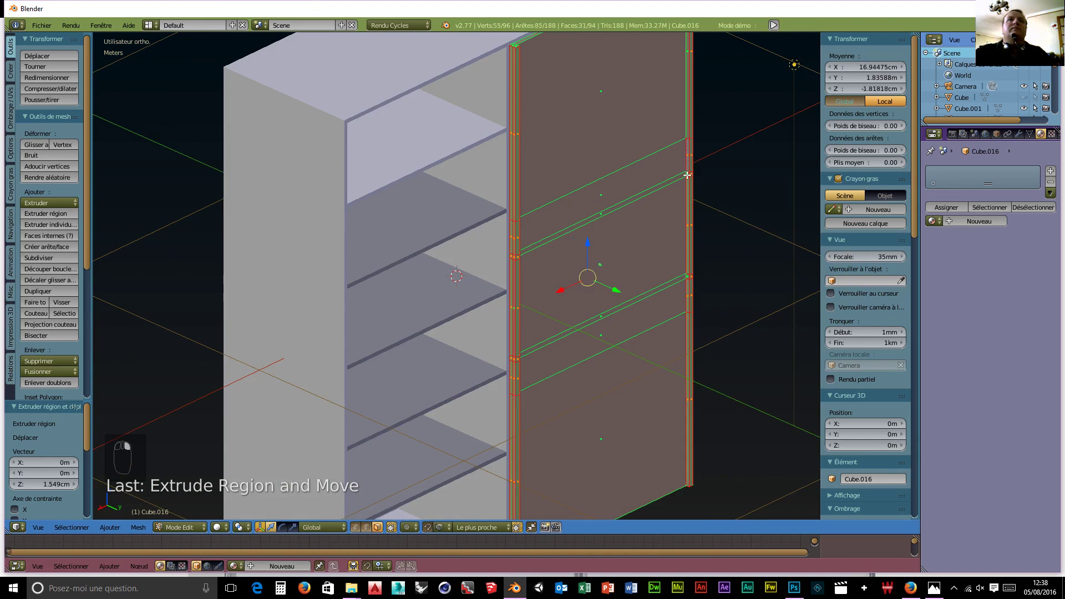
shift+right_click(688, 54)
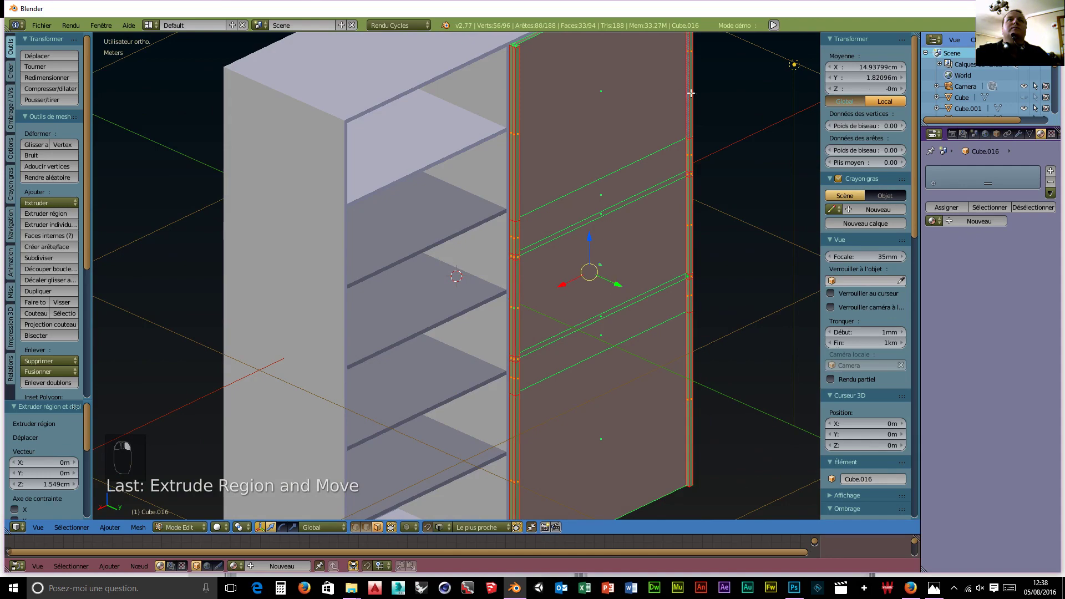
Add the outer-edge profile's upper outward side faces and the panel-facing side faces of the shelf-side profile to the selection
middle_drag(691, 222, 495, 137)
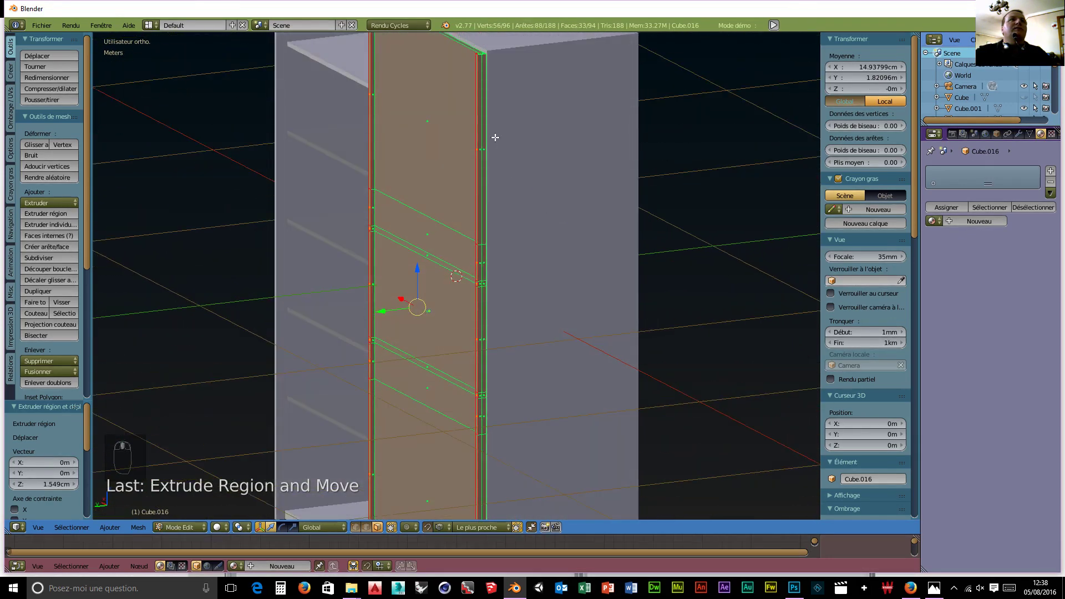
shift+right_click(484, 158)
shift+right_click(484, 111)
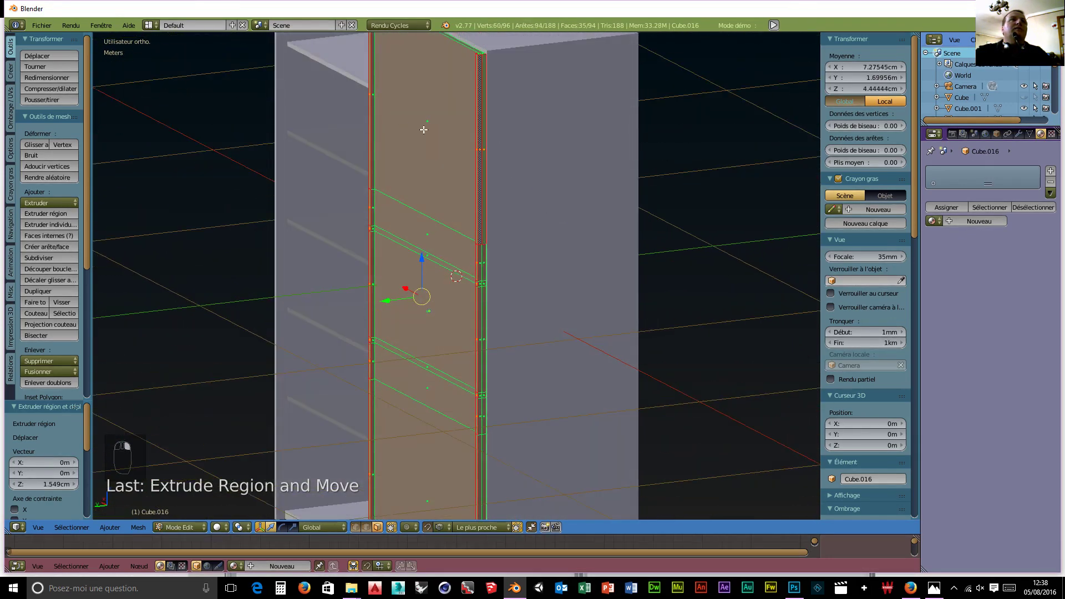
shift+right_click(374, 94)
shift+right_click(374, 205)
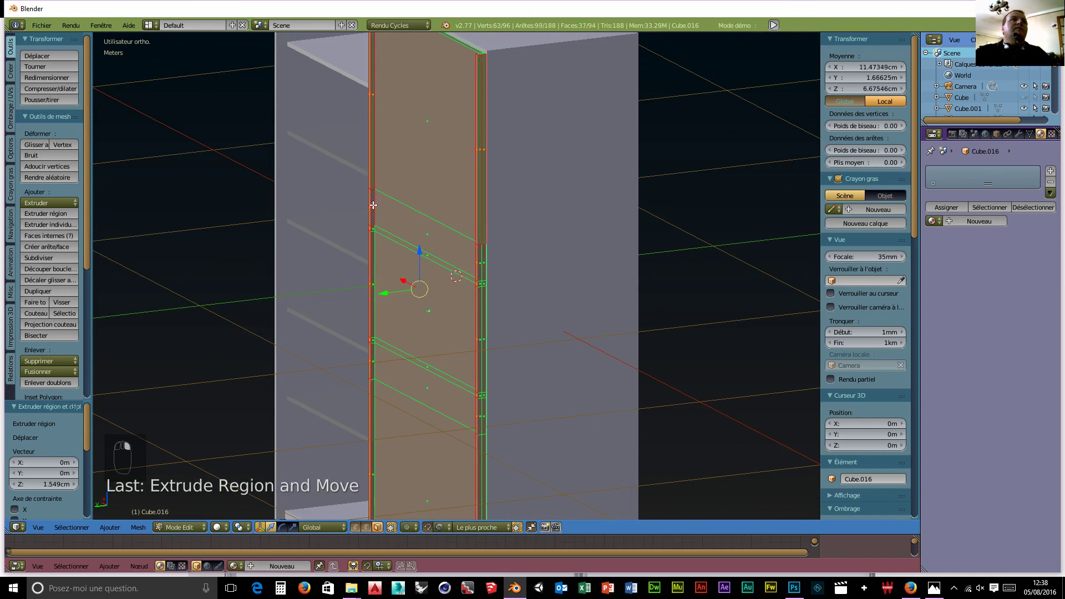
shift+right_click(373, 287)
shift+right_click(374, 363)
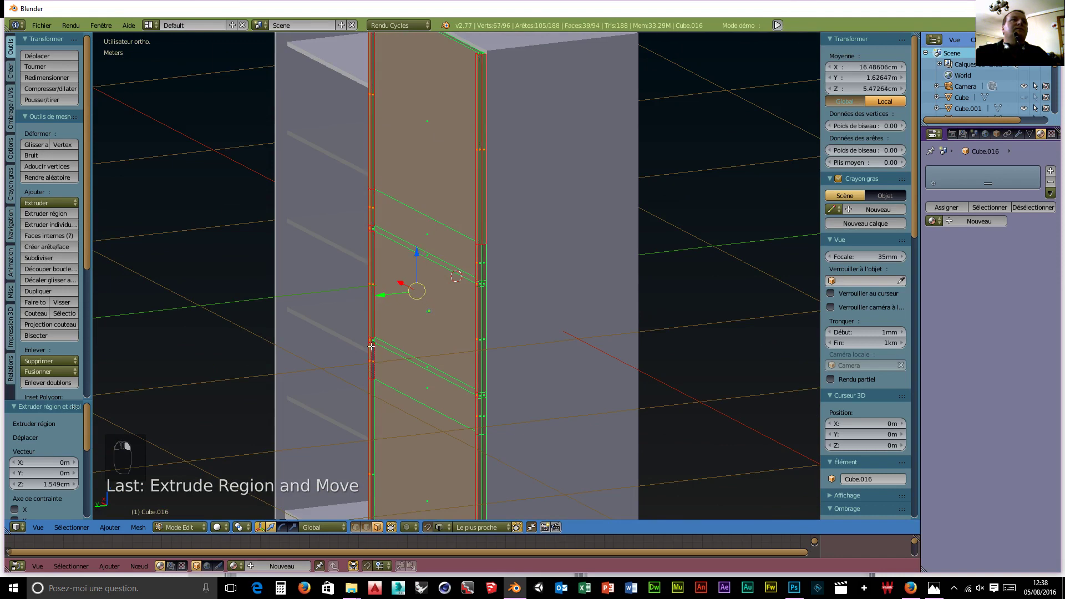
shift+right_click(373, 476)
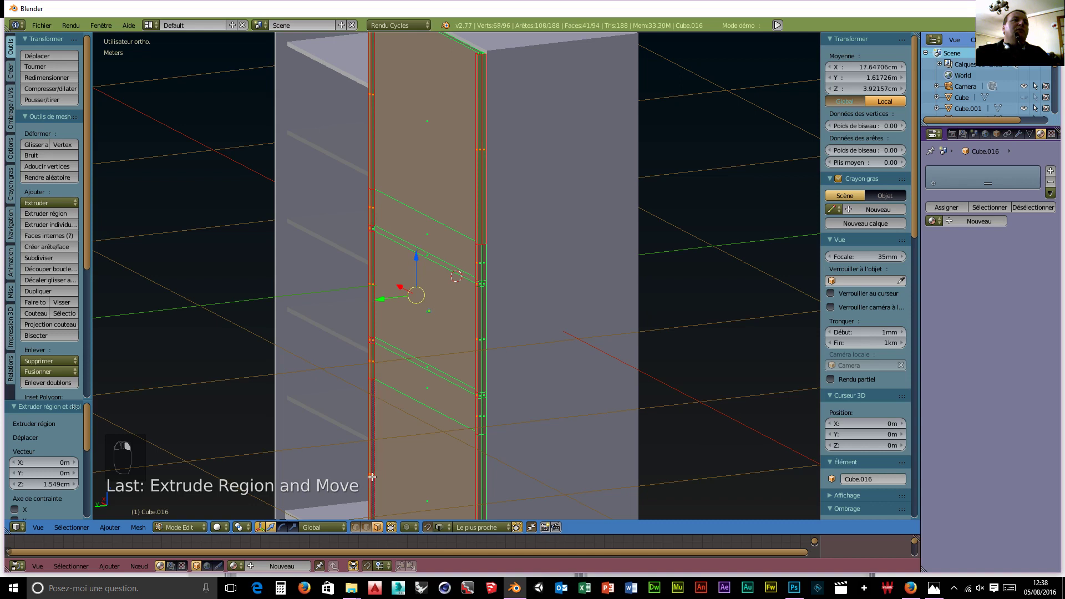
Add the remaining outward side faces of the outer-edge profile, down to the door's base, to the selection
shift+right_click(483, 396)
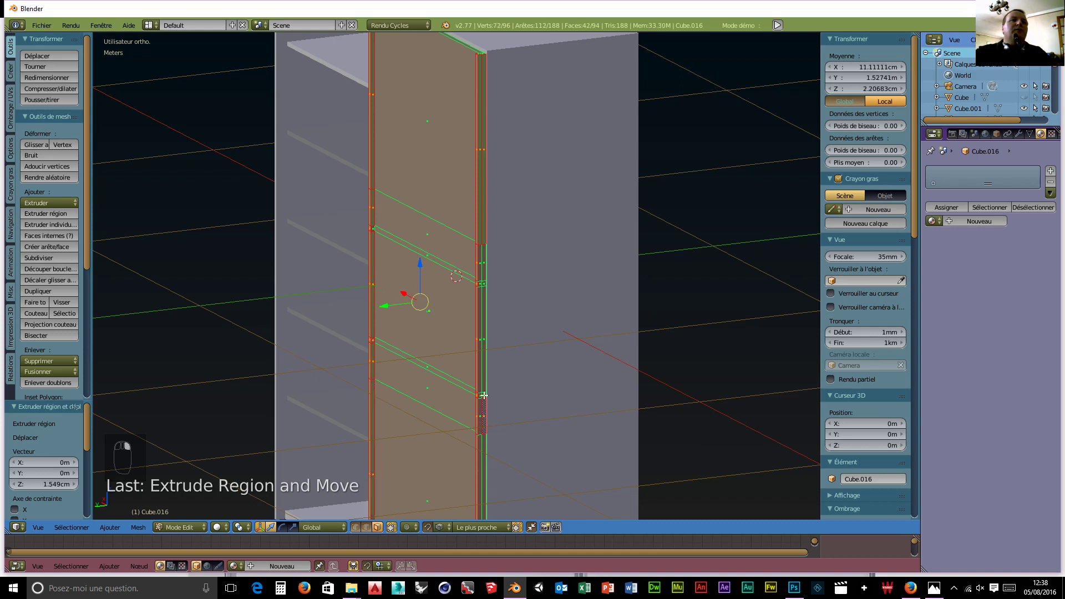
shift+right_click(480, 395)
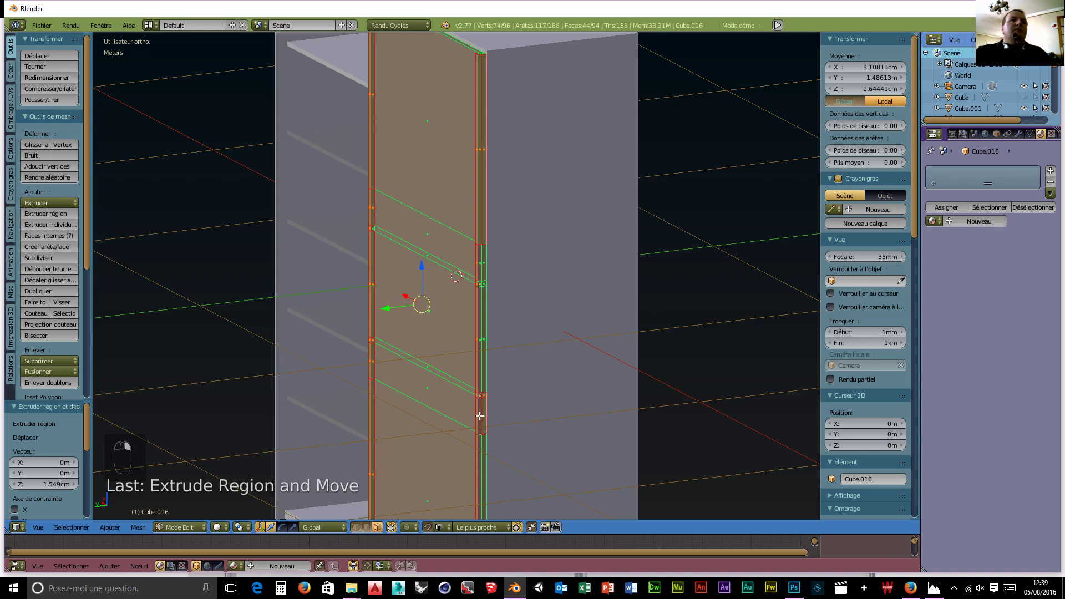
shift+right_click(480, 343)
shift+right_click(484, 337)
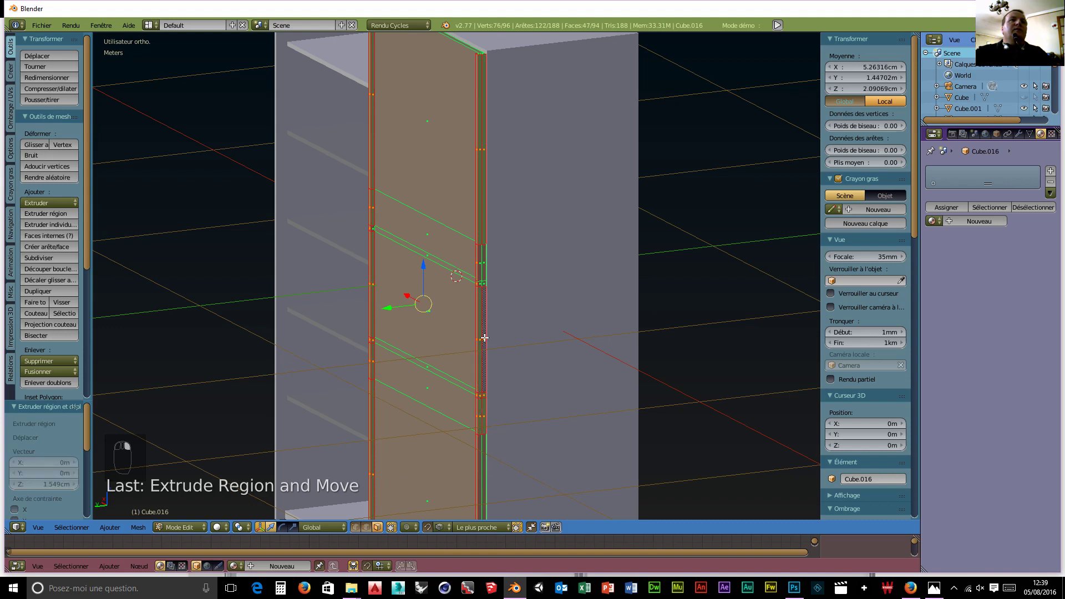
shift+right_click(483, 285)
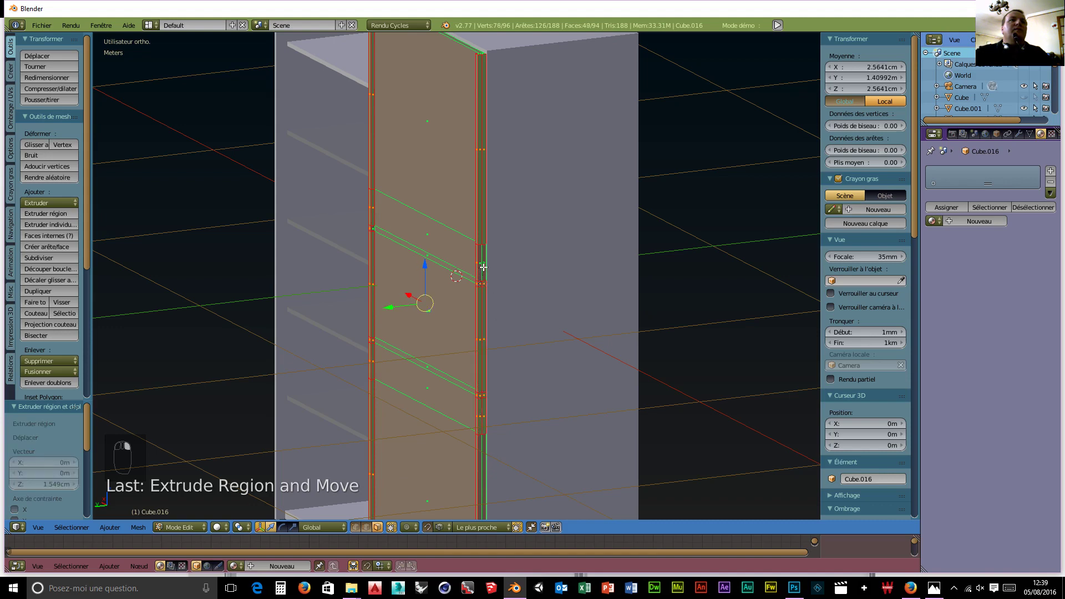
shift+right_click(480, 266)
mouse_move(533, 358)
middle_down()
mouse_move(533, 305)
mouse_move(514, 356)
middle_up()
shift+right_click(511, 357)
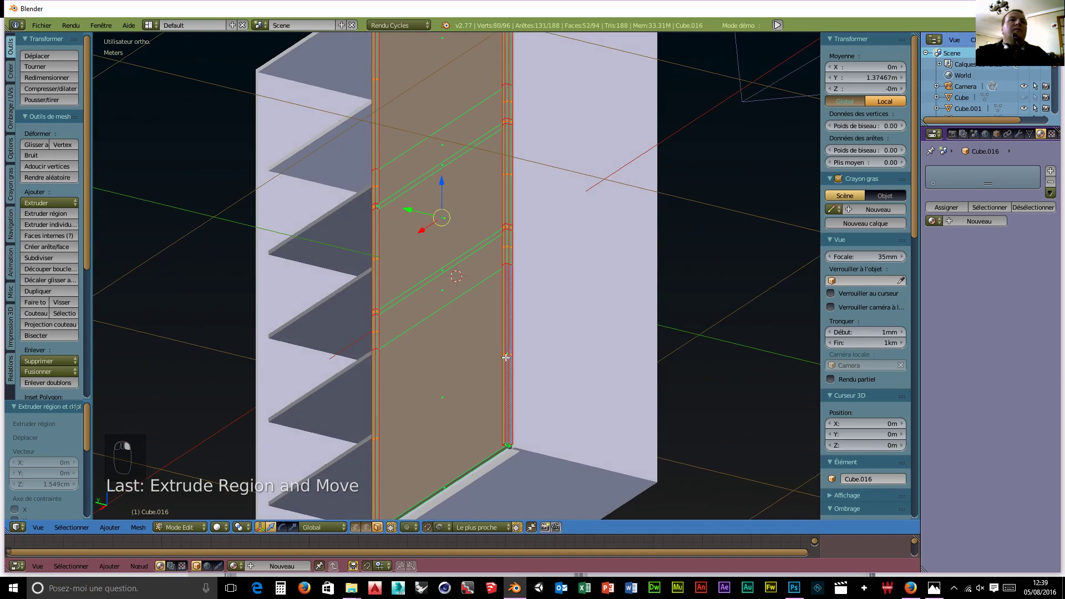
shift+right_click(506, 357)
middle_drag(564, 332, 638, 389)
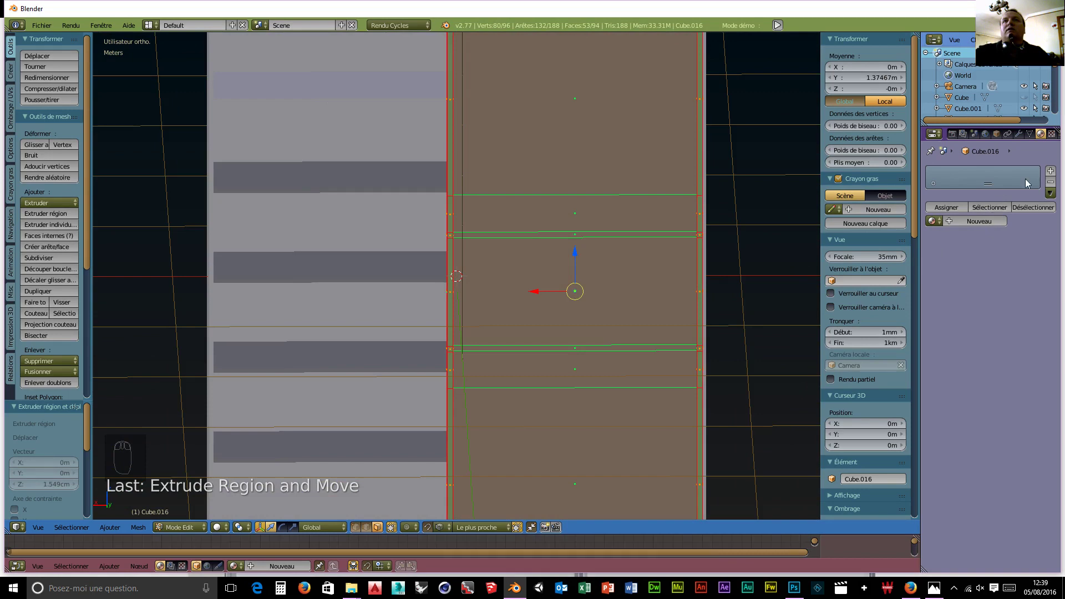
Create a glossy BSDF material for the door with Beckmann distribution, a light grey colour and a roughness of 0.076
click(956, 221)
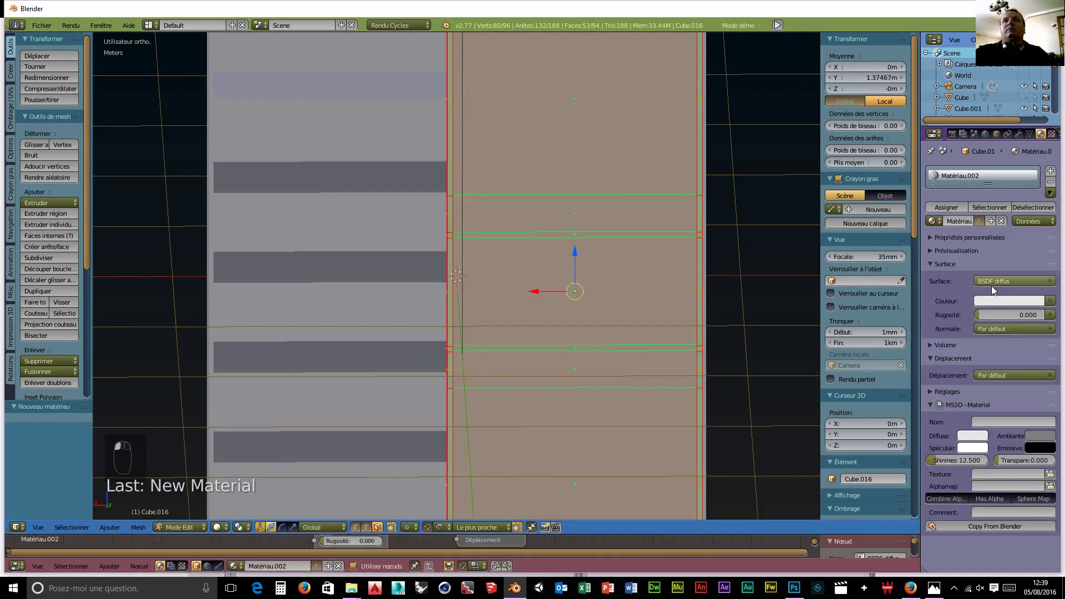
click(1014, 281)
click(932, 84)
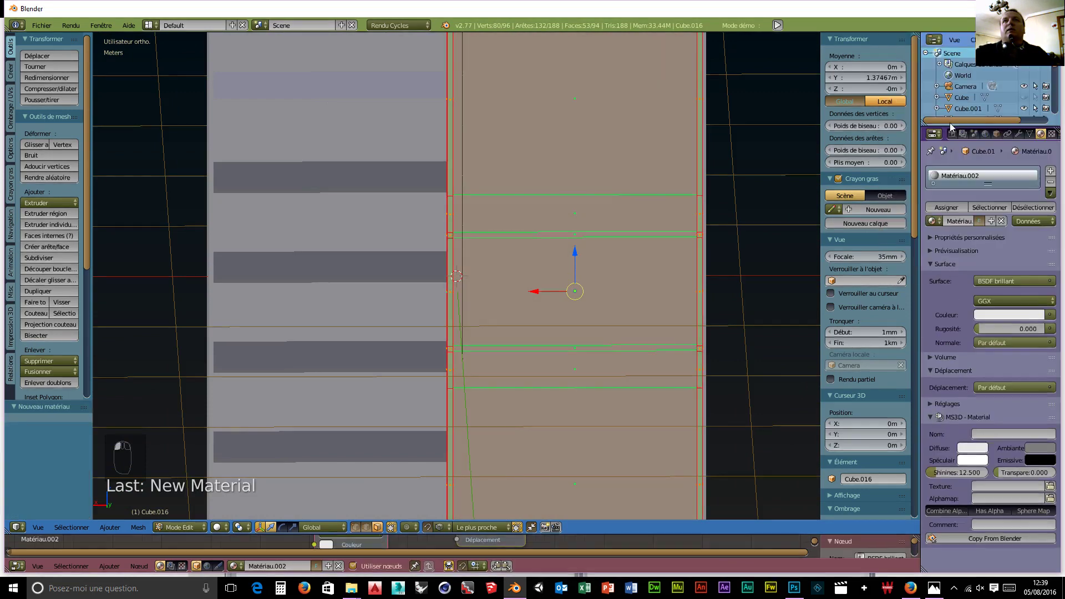
click(1013, 315)
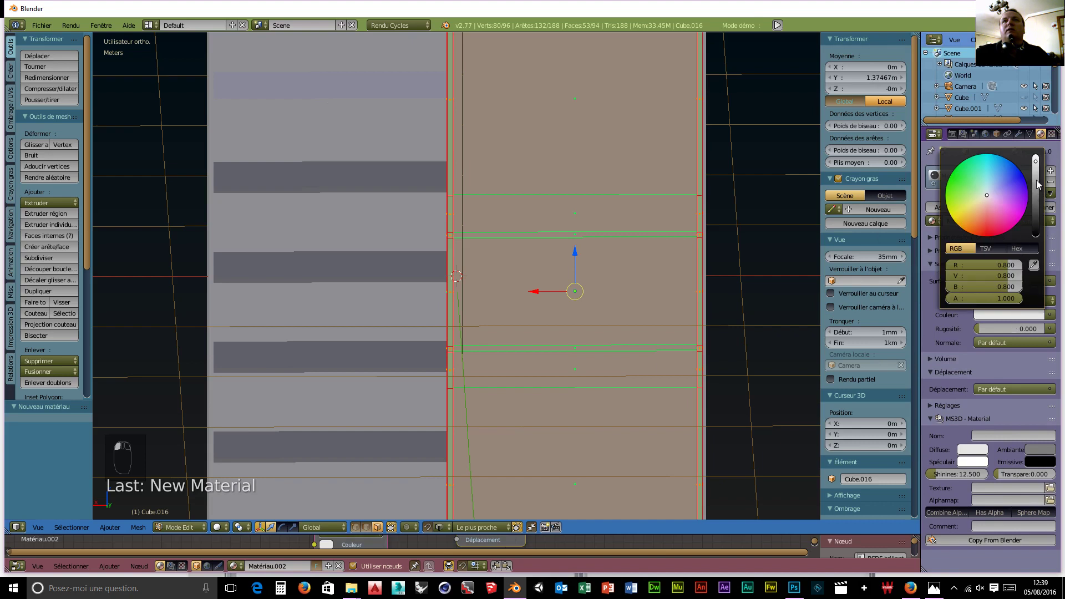
click(1038, 301)
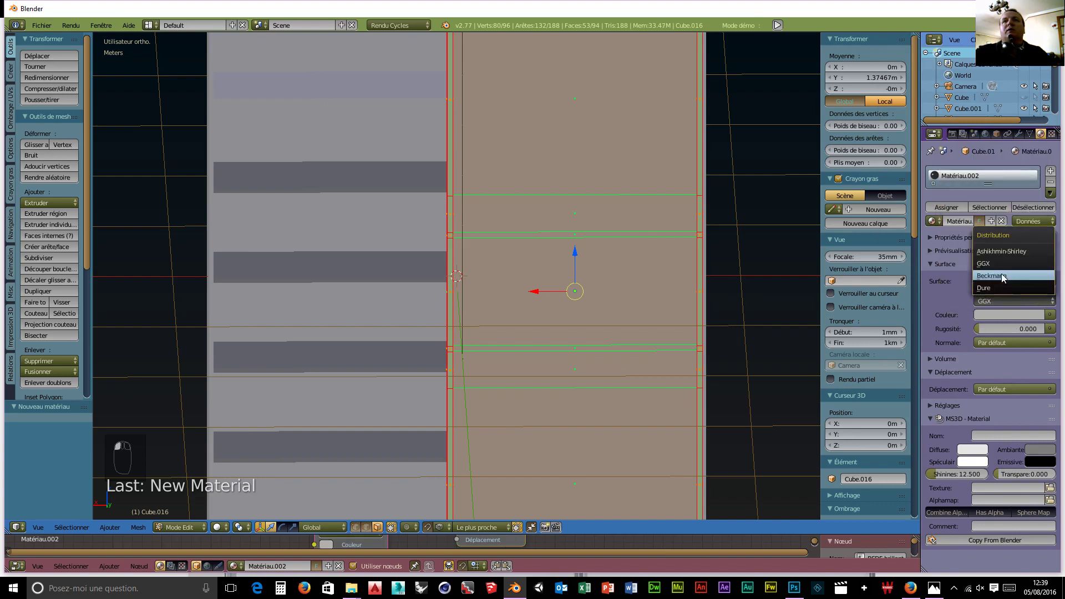
click(993, 275)
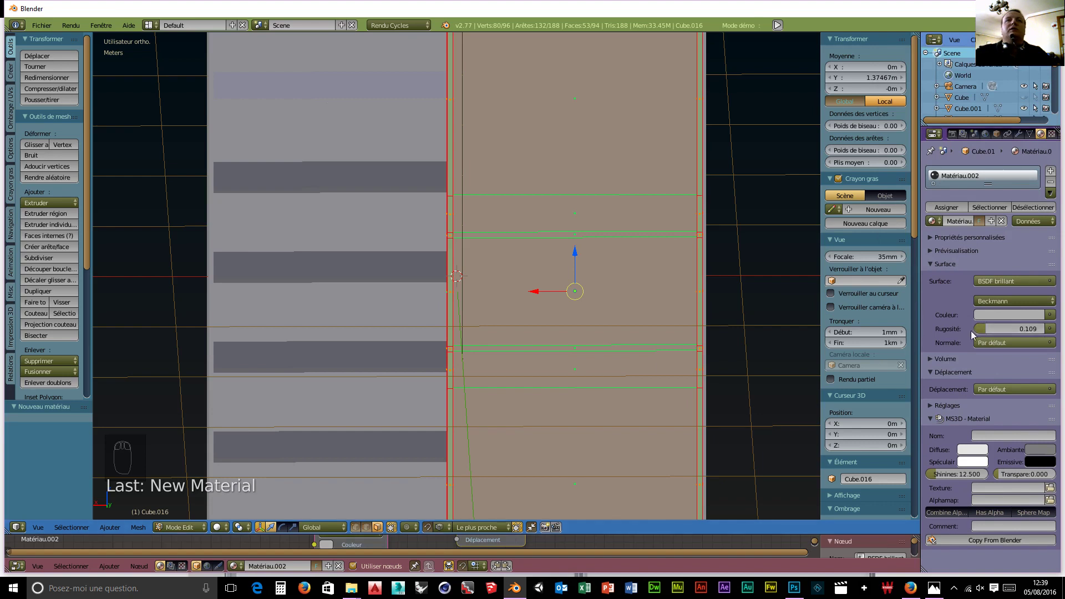
drag(1010, 329, 1021, 329)
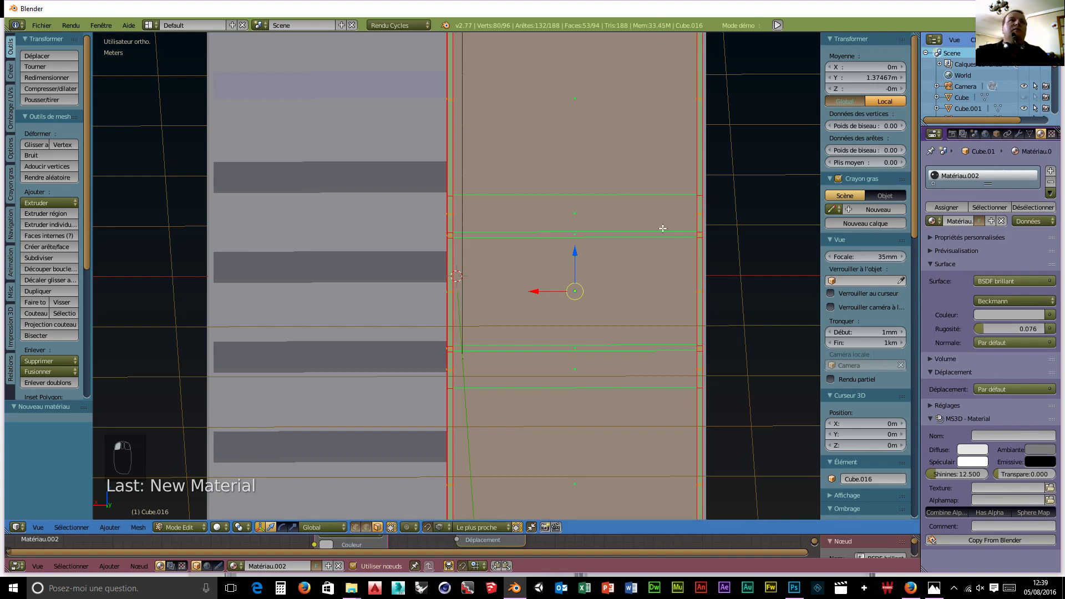
Assign the glossy material to the selected profile faces and add a second, empty material slot to the door
scroll(592, 207, down, 3)
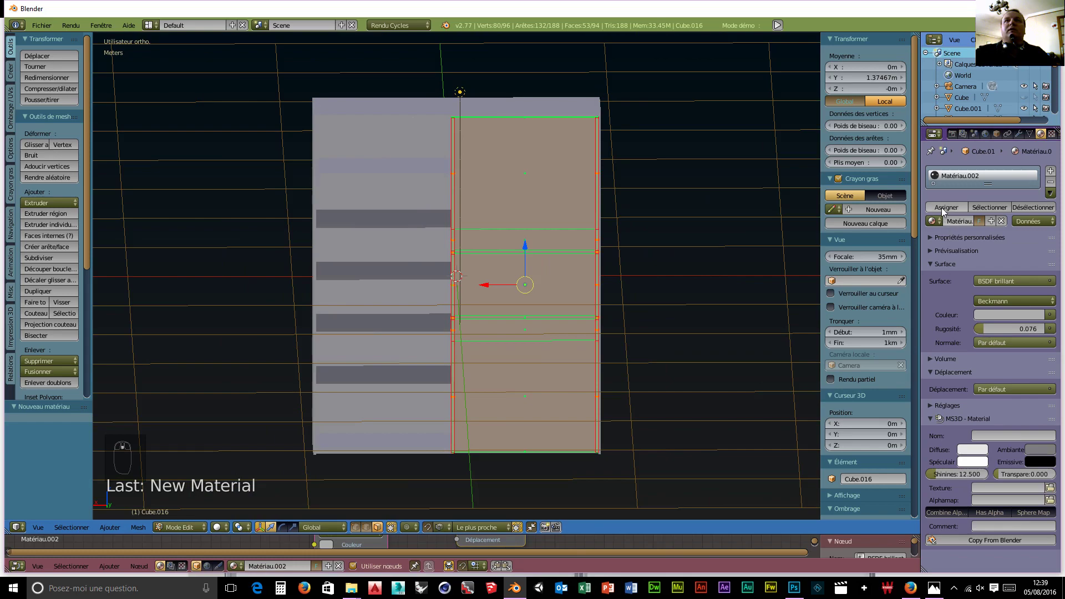
click(946, 207)
click(1051, 172)
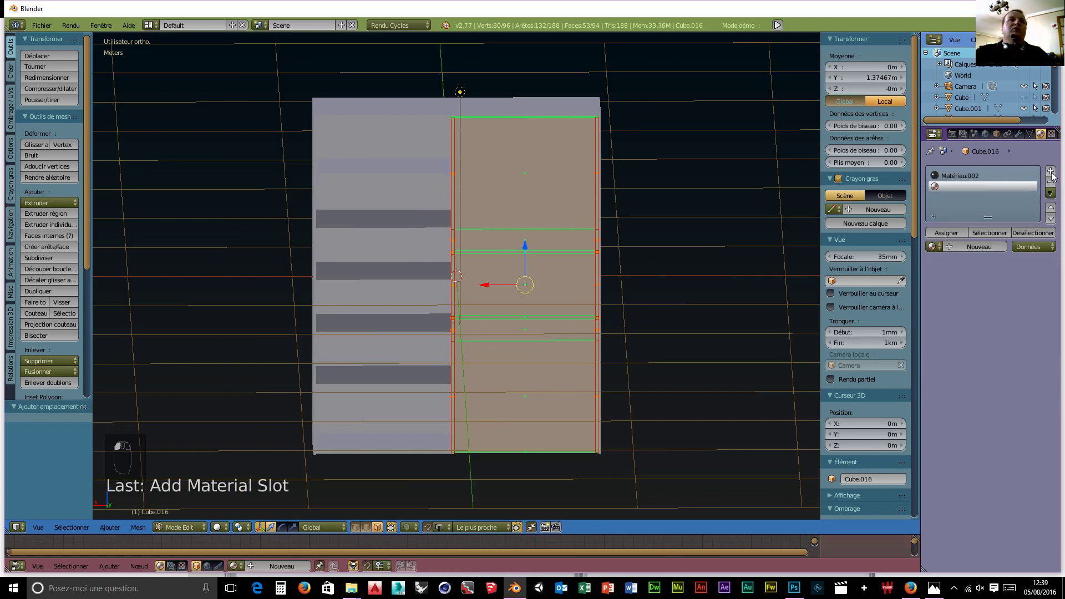
Select the front faces of the door's two thin horizontal strips and extrude them outward about 8 mm
middle_drag(725, 392, 755, 395)
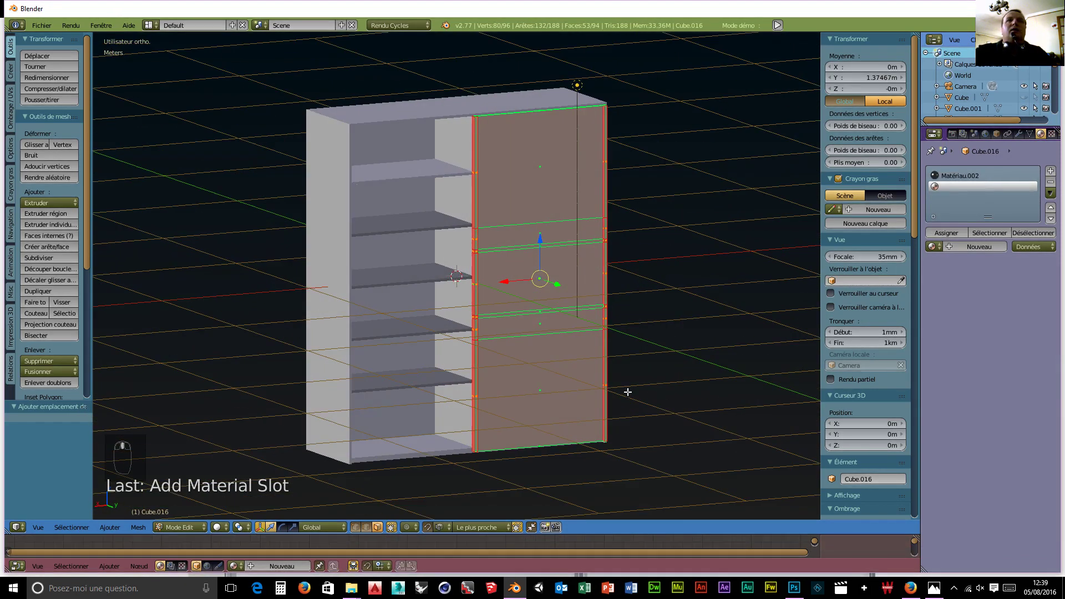
scroll(619, 384, up, 3)
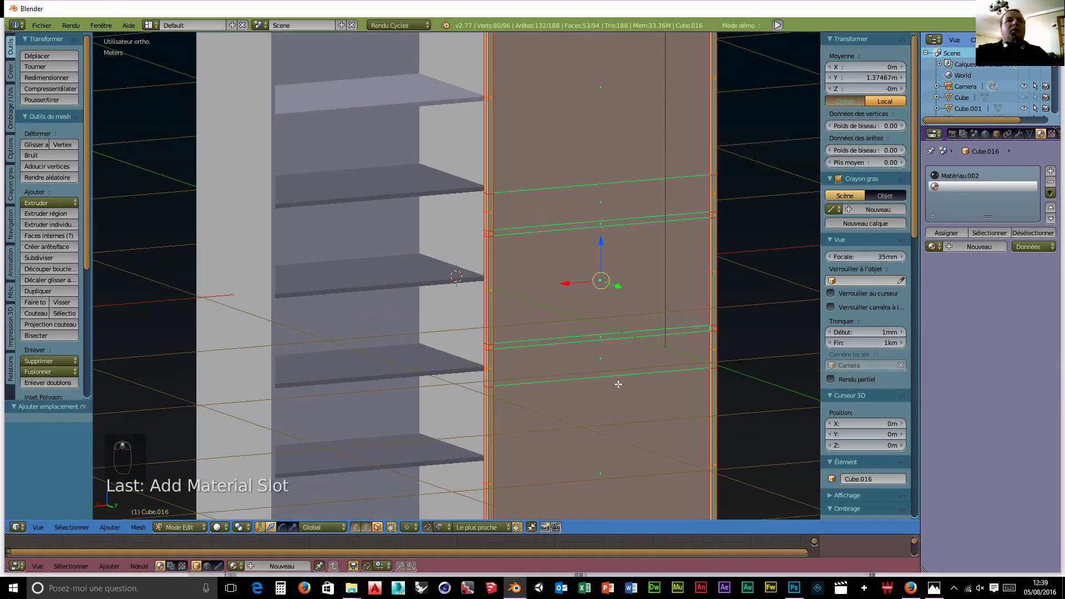
right_click(600, 336)
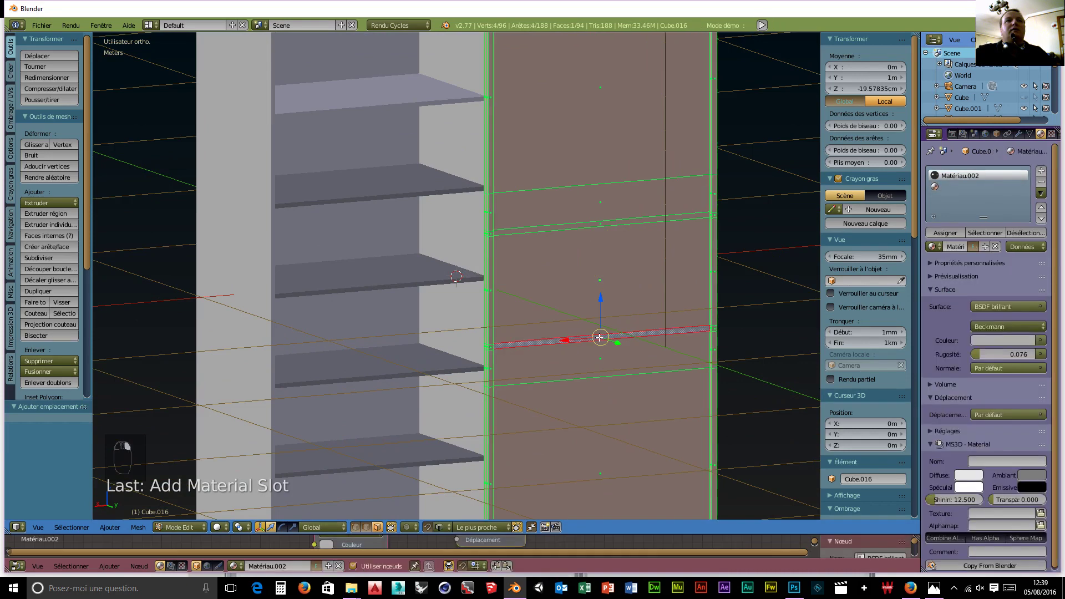
shift+right_click(599, 224)
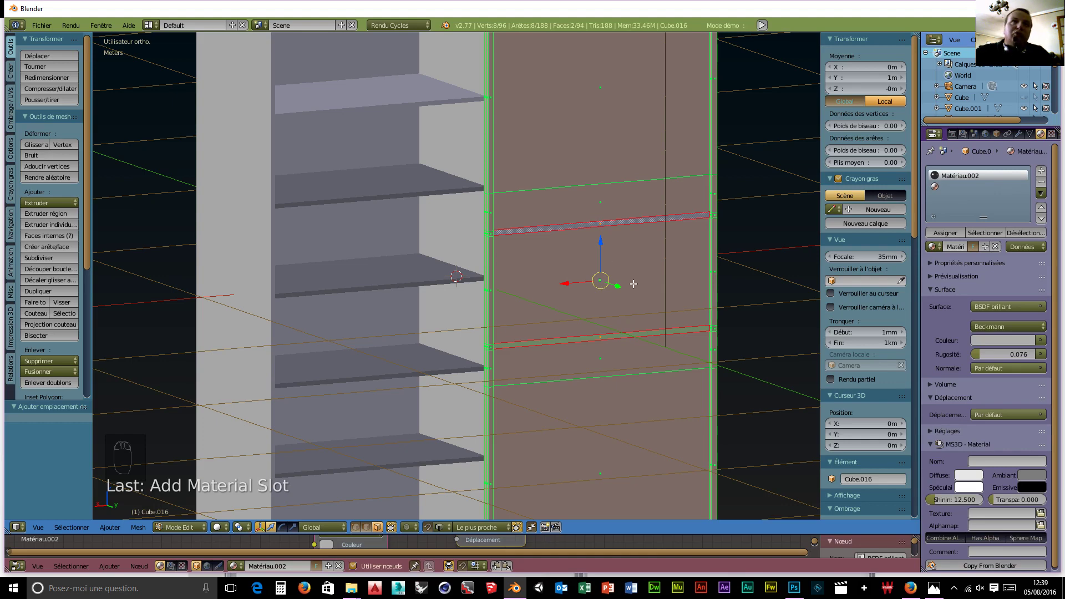
key(e)
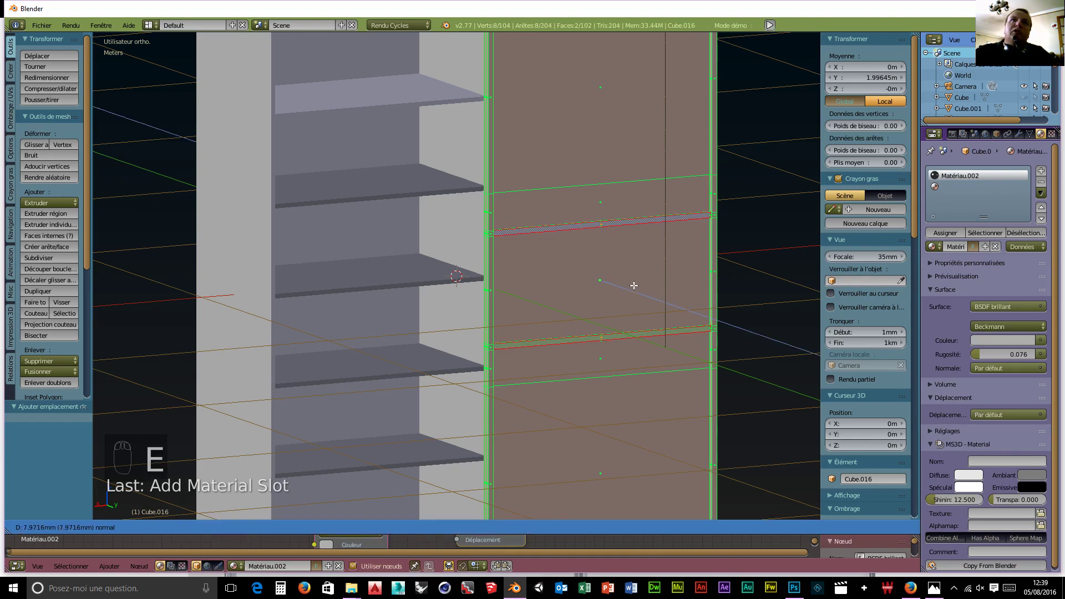
click(634, 285)
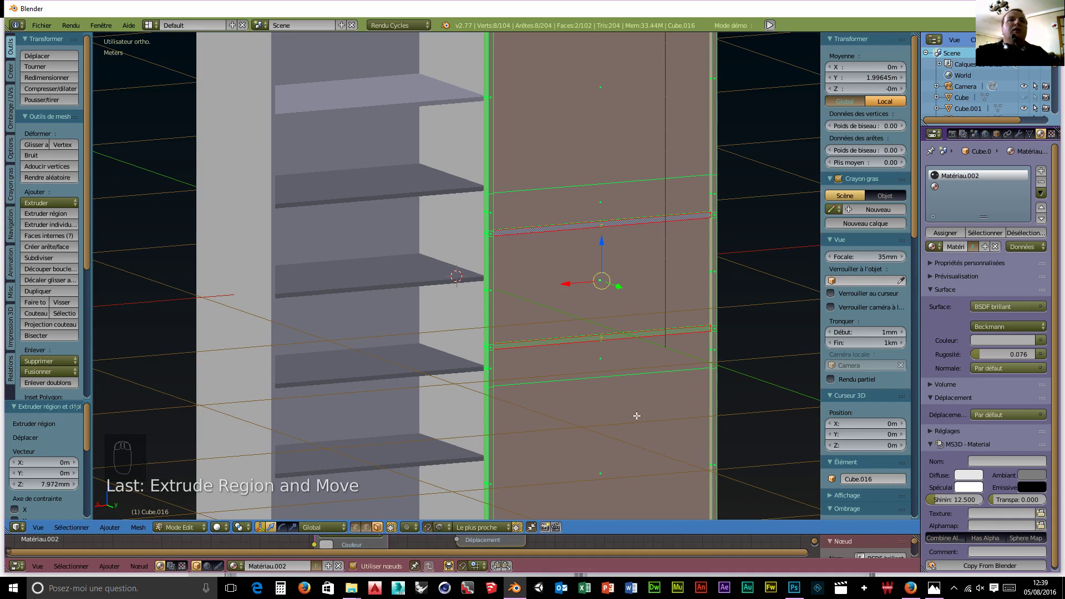
Add the door's upper and lower plain panel faces and the top and underside faces of both extruded strips to the selection
middle_drag(635, 419, 607, 440)
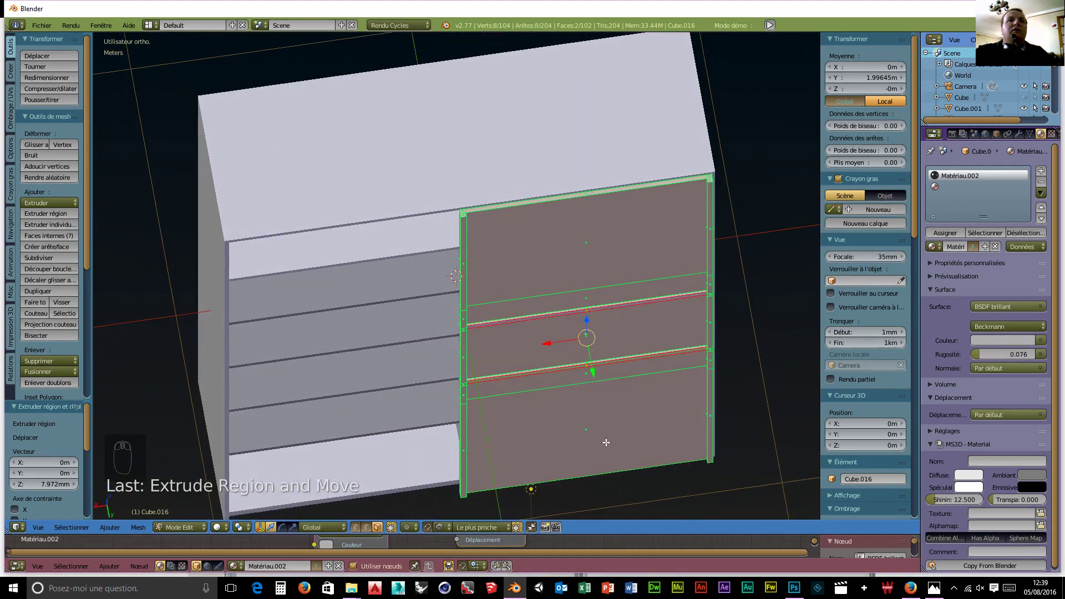
scroll(607, 439, up, 1)
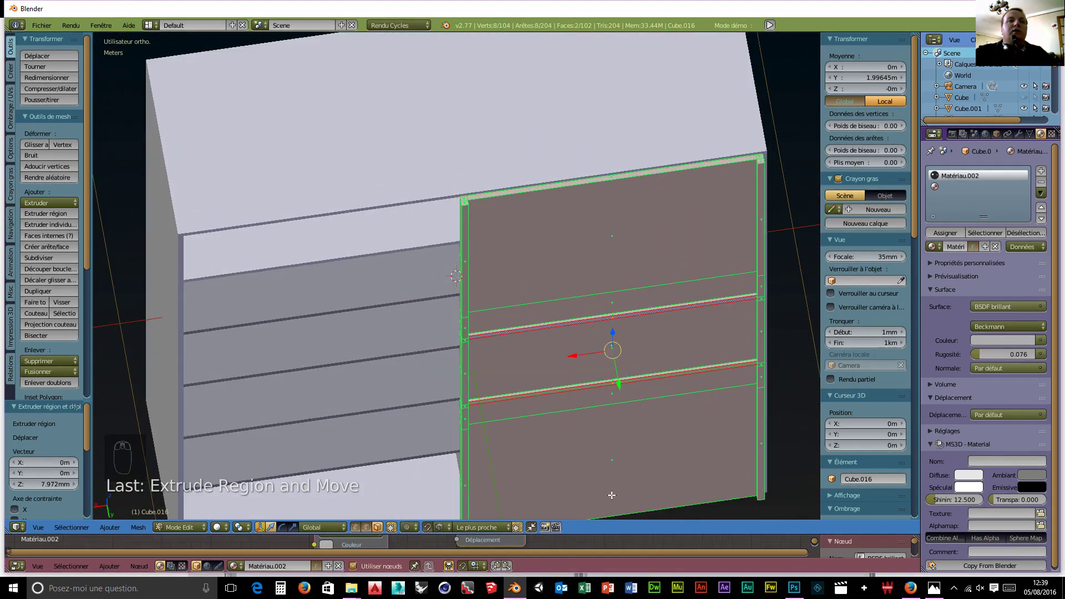
shift+right_click(613, 461)
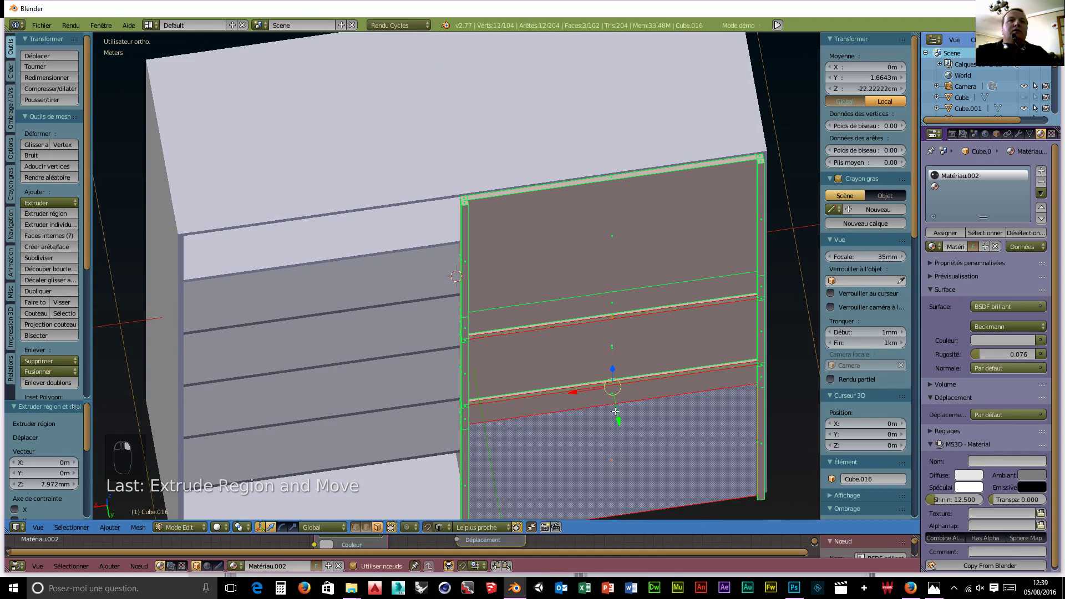
shift+right_click(613, 380)
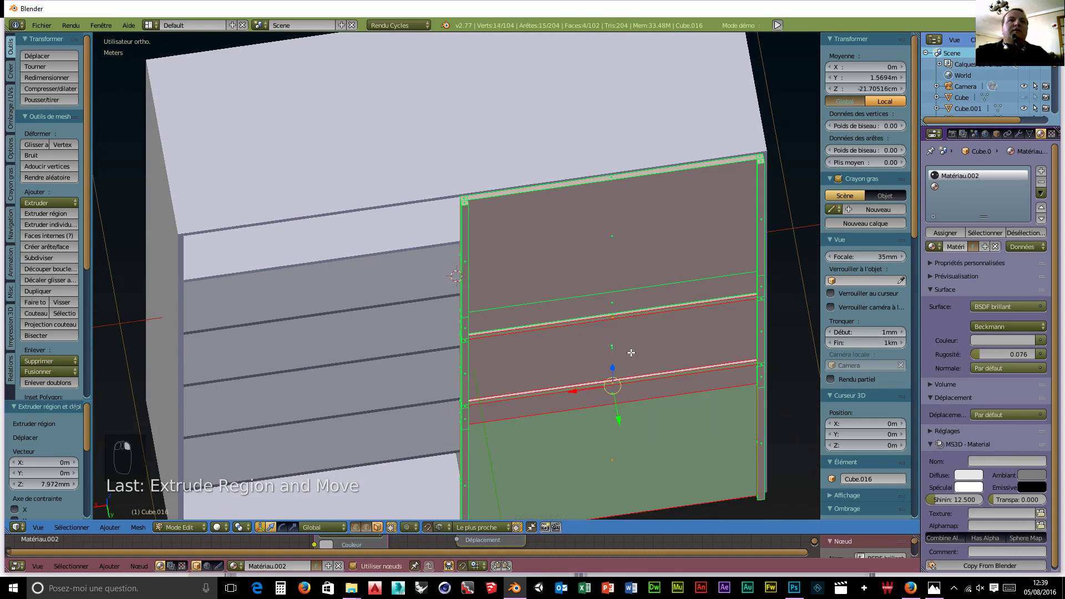
shift+right_click(612, 314)
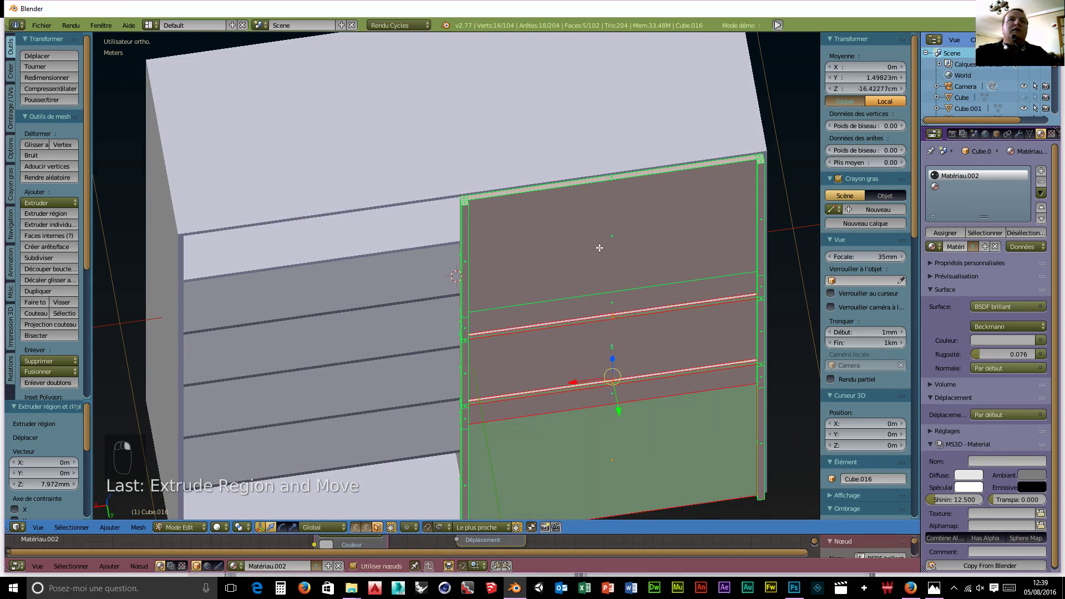
shift+right_click(612, 236)
middle_drag(657, 364, 646, 220)
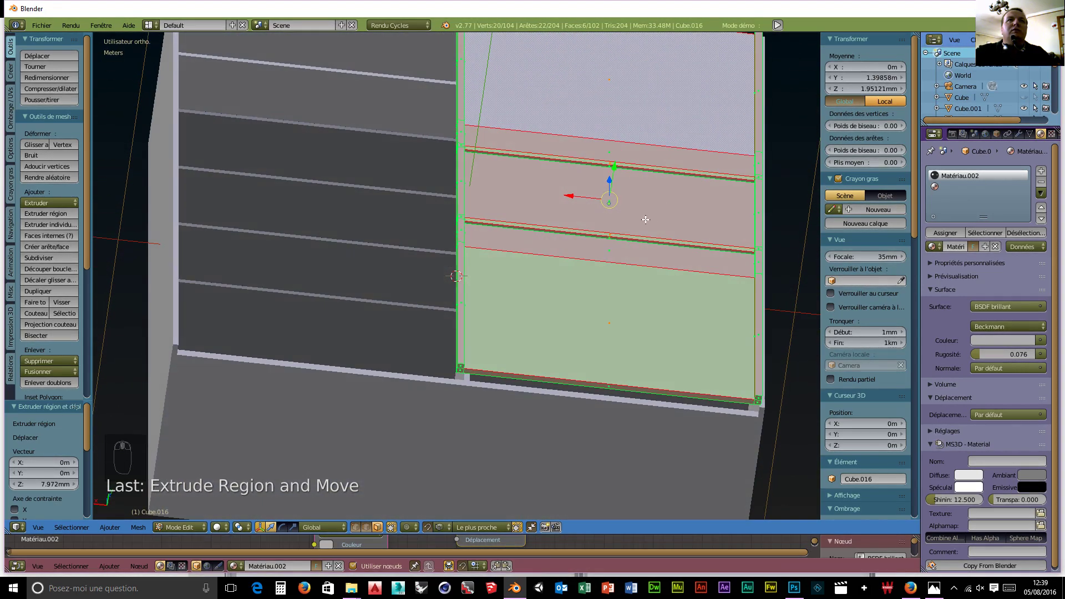
shift+right_click(609, 237)
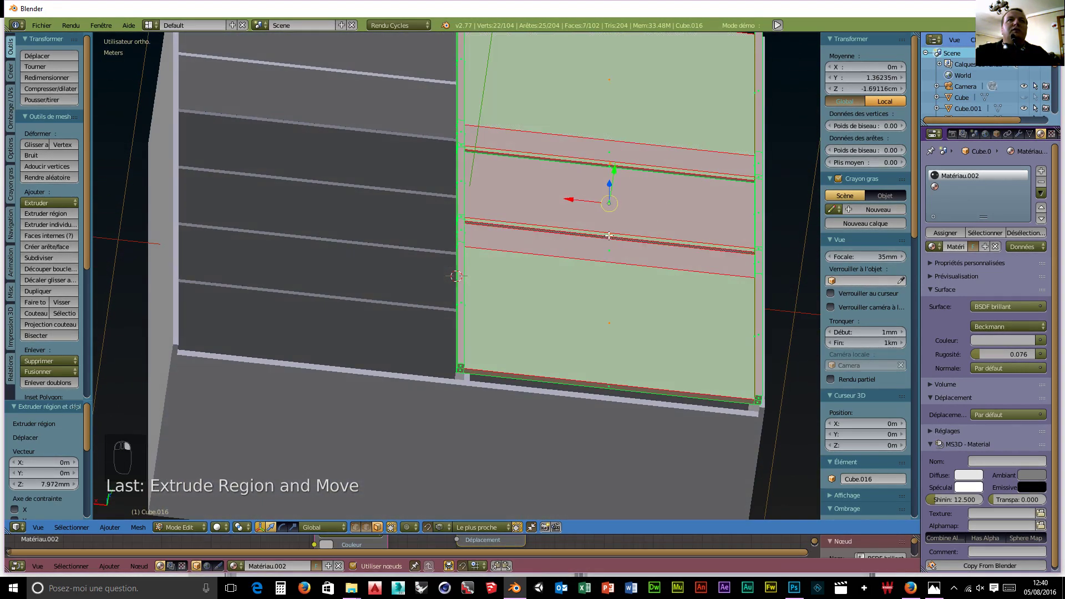
shift+right_click(609, 166)
middle_drag(702, 212, 699, 339)
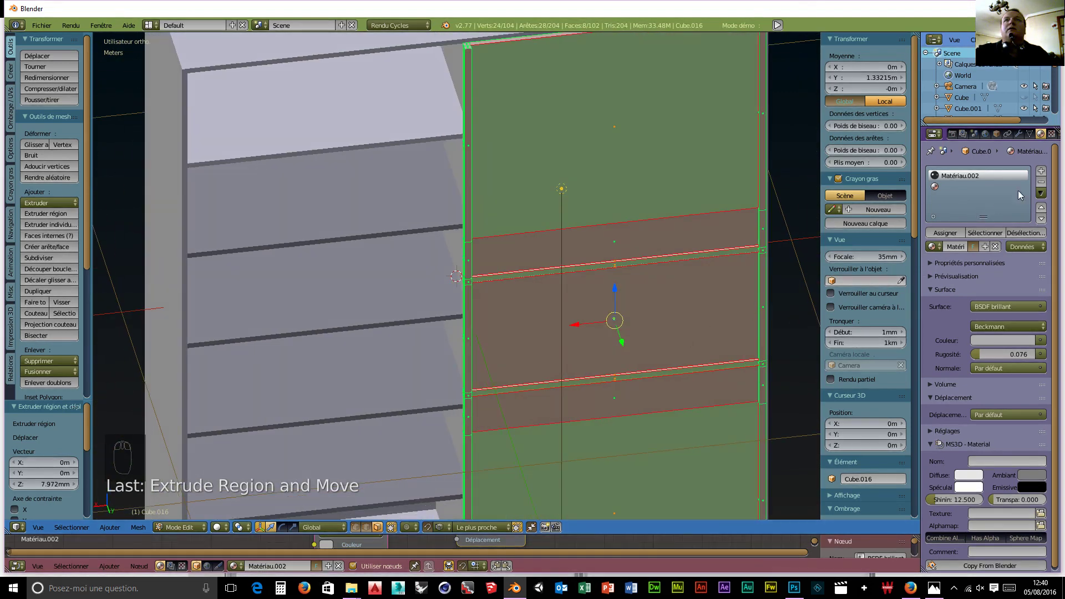
click(938, 249)
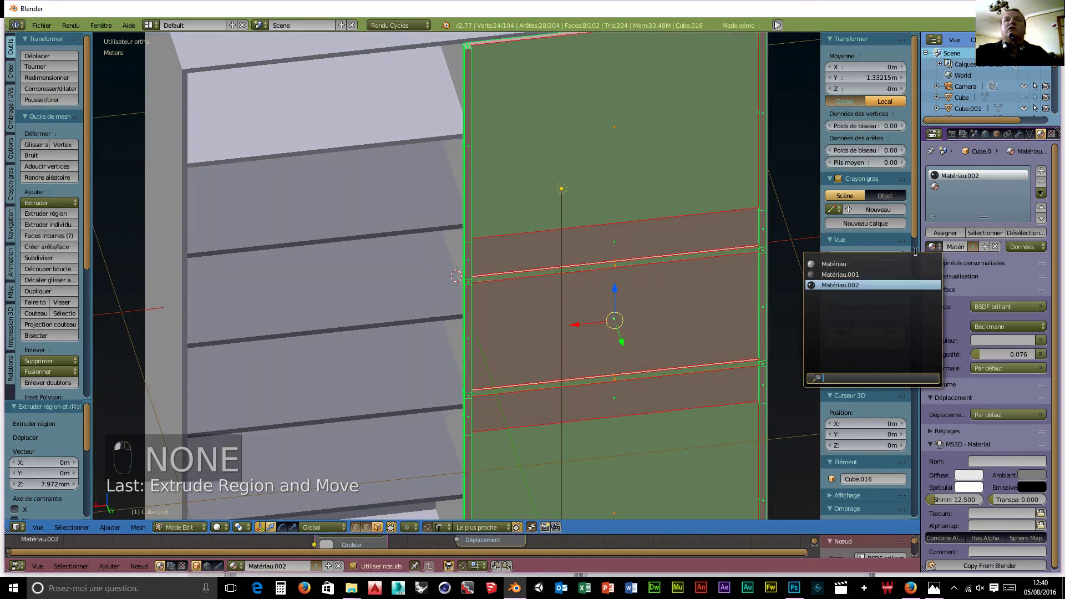
click(865, 264)
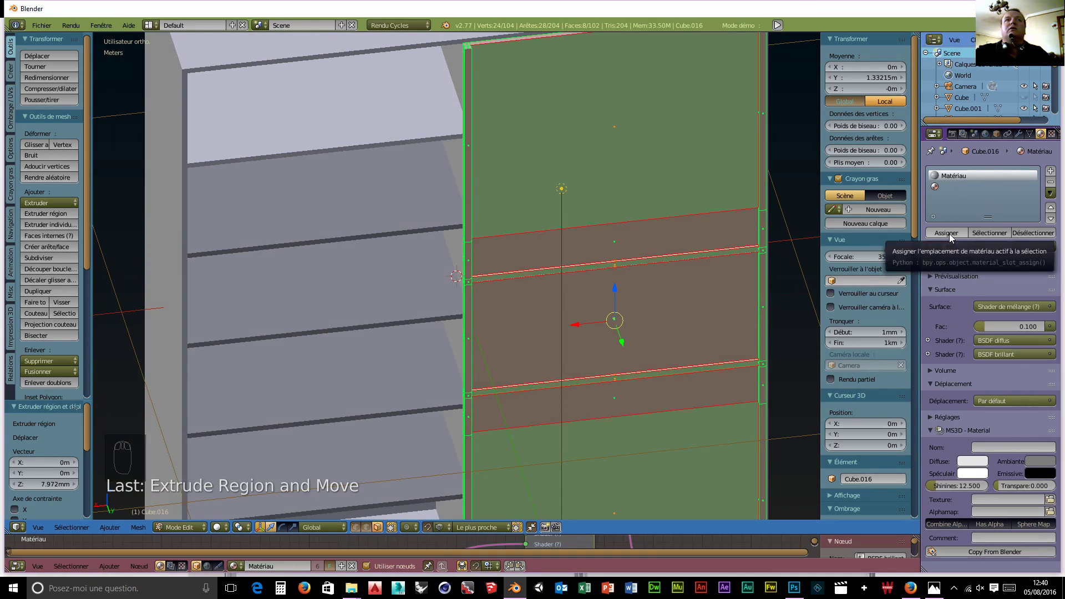
key(ctrl+z)
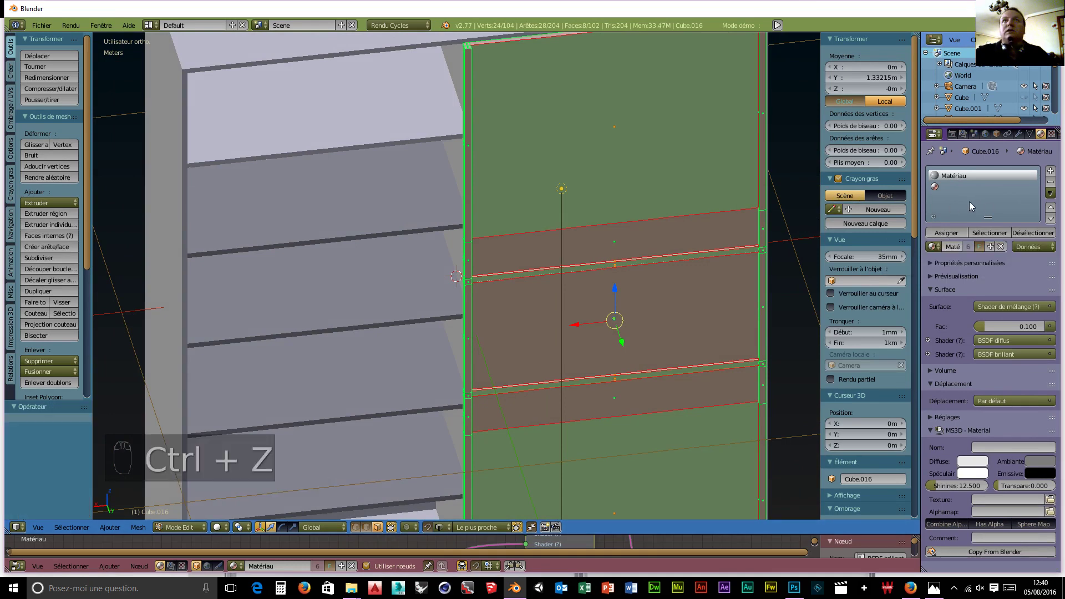
click(935, 246)
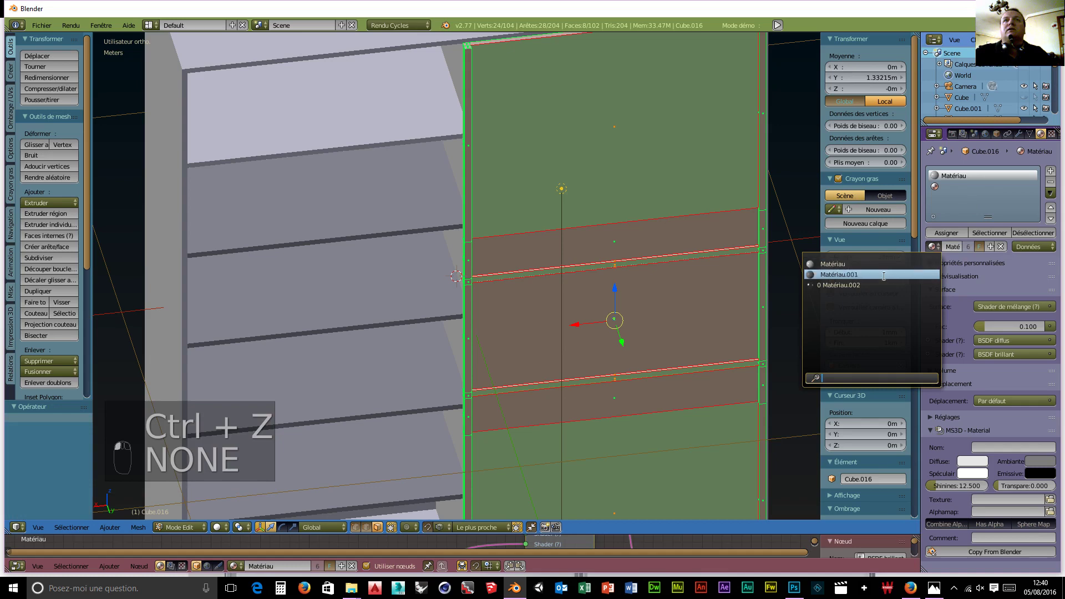
click(866, 284)
Link the existing Matériau material to the door's empty second slot and assign it to the selected panel and strip faces
click(942, 185)
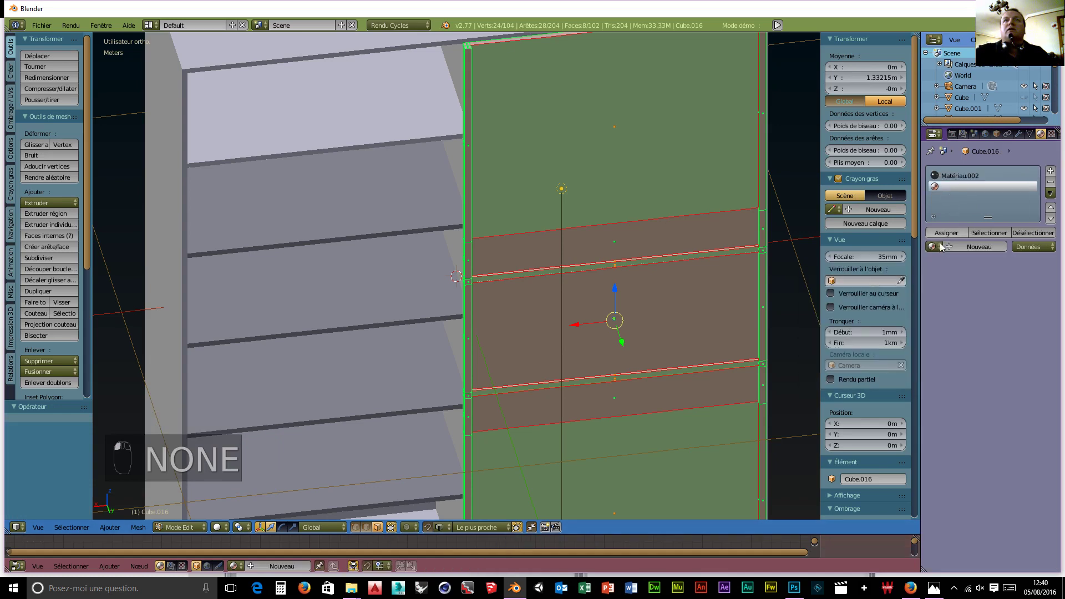
click(940, 246)
click(890, 264)
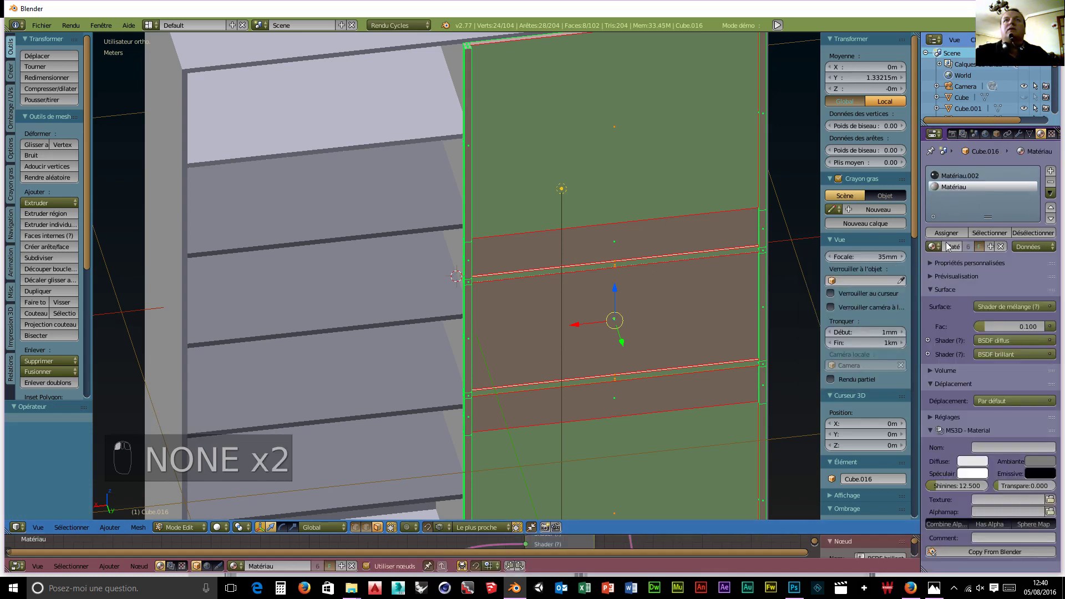
click(947, 233)
scroll(525, 271, down, 3)
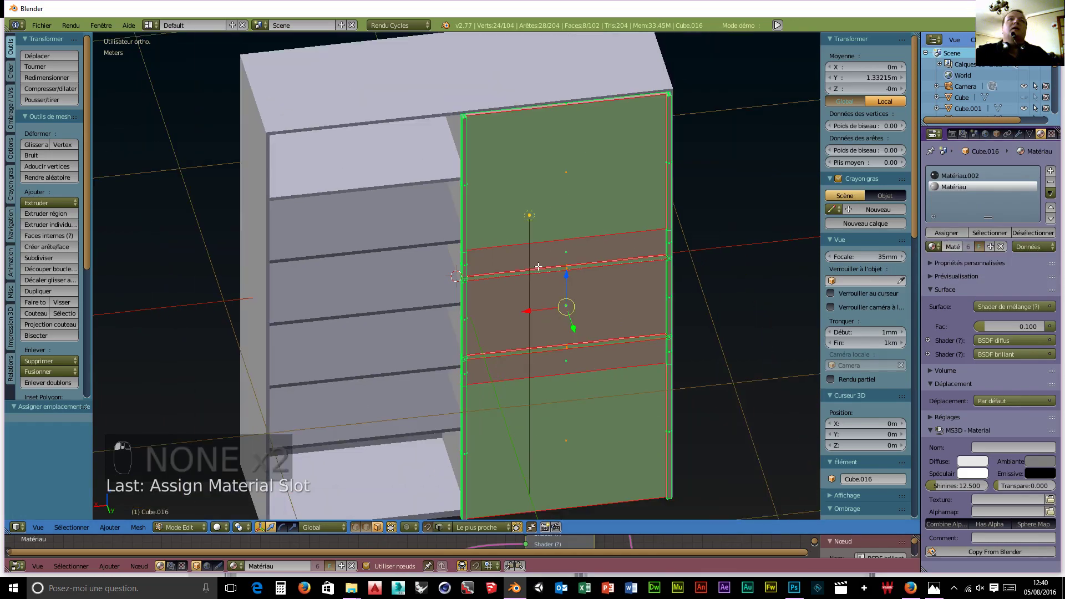
scroll(568, 217, up, 5)
middle_drag(567, 217, 557, 292)
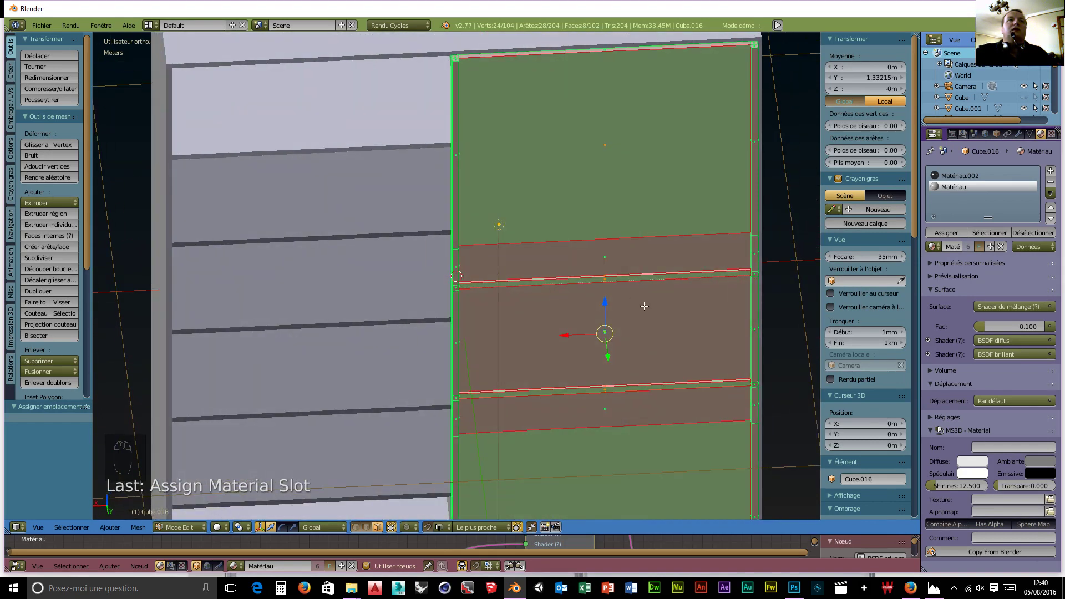
scroll(641, 307, down, 3)
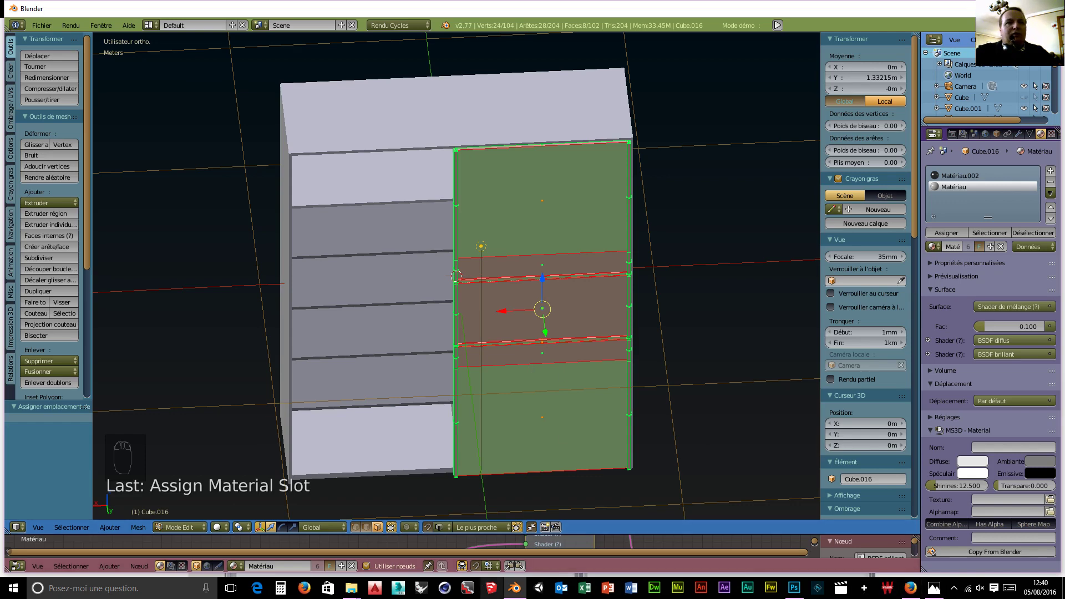
Switch to Photoshop and crop the wardrobe photo to the right-hand door's middle wood panel, about 84.6 wide by 45.2 high
click(794, 589)
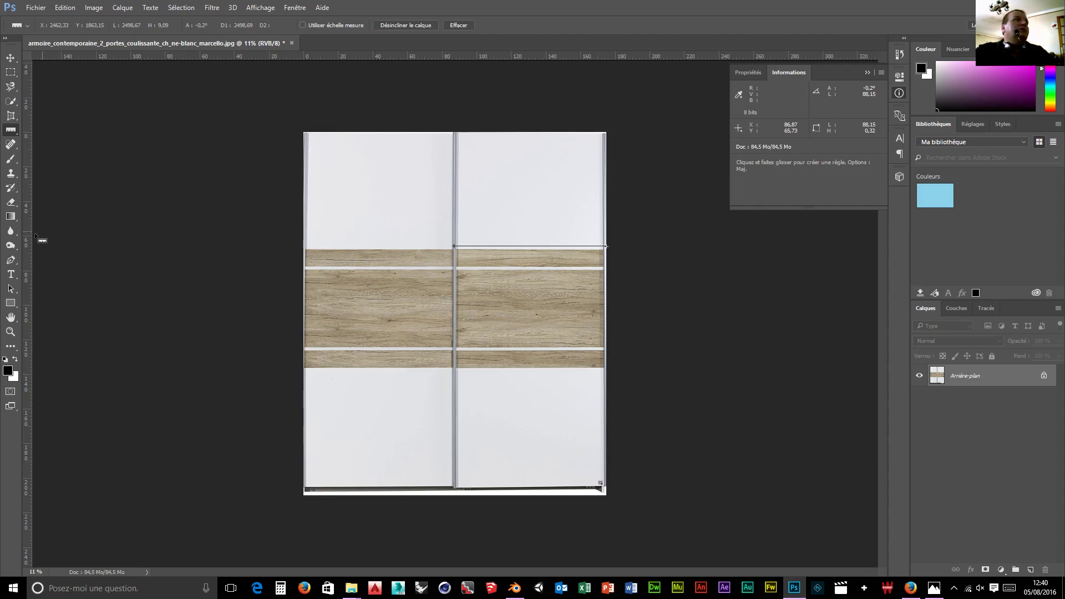
click(11, 116)
click(55, 113)
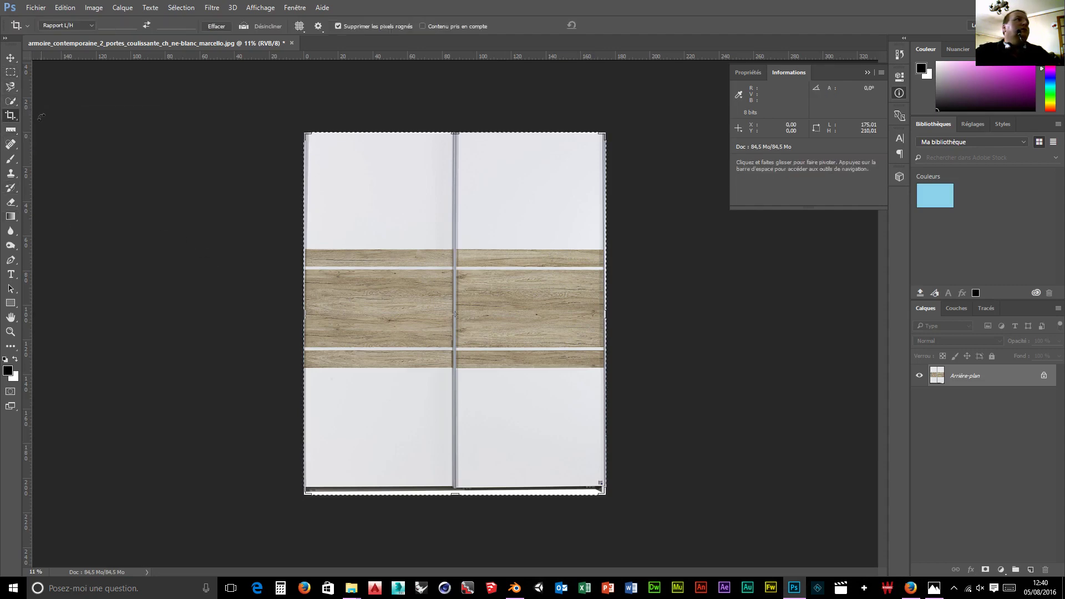
drag(456, 134, 449, 202)
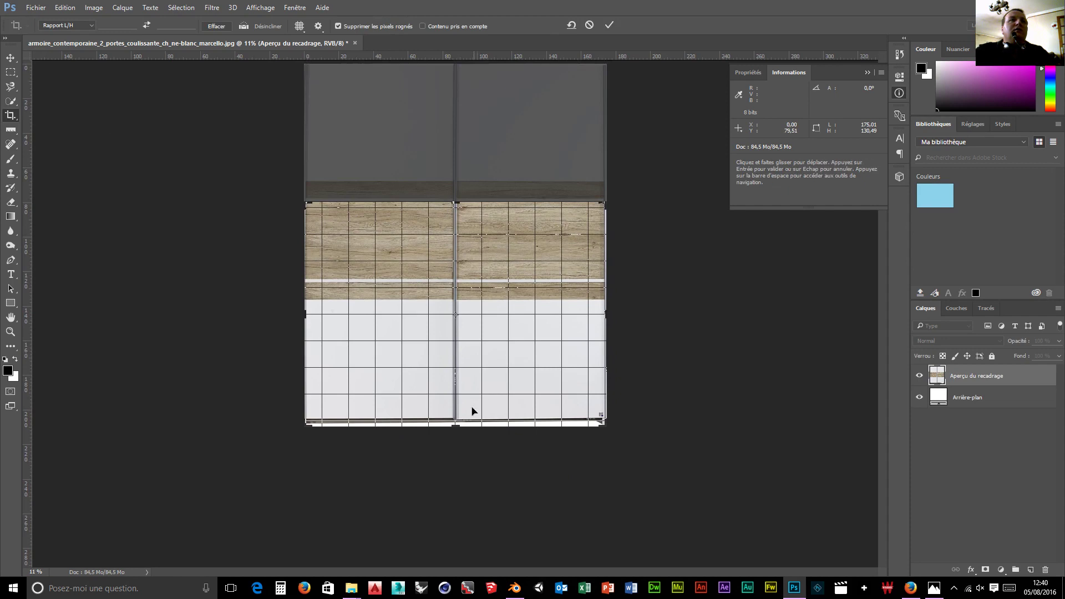
drag(455, 429, 406, 354)
drag(306, 314, 380, 313)
drag(529, 316, 528, 317)
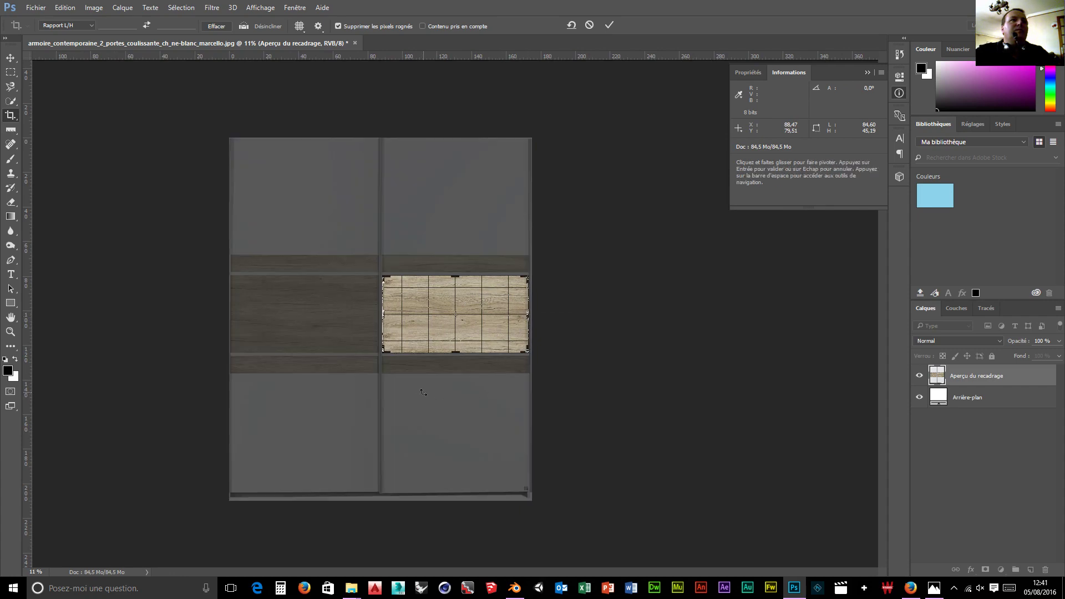
key(Return)
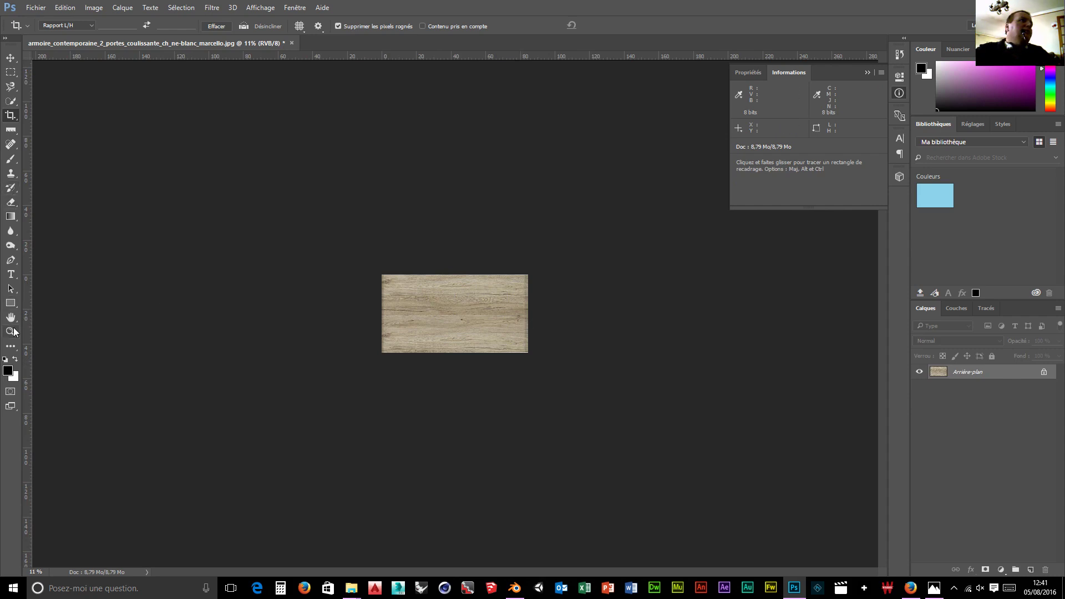
key(z)
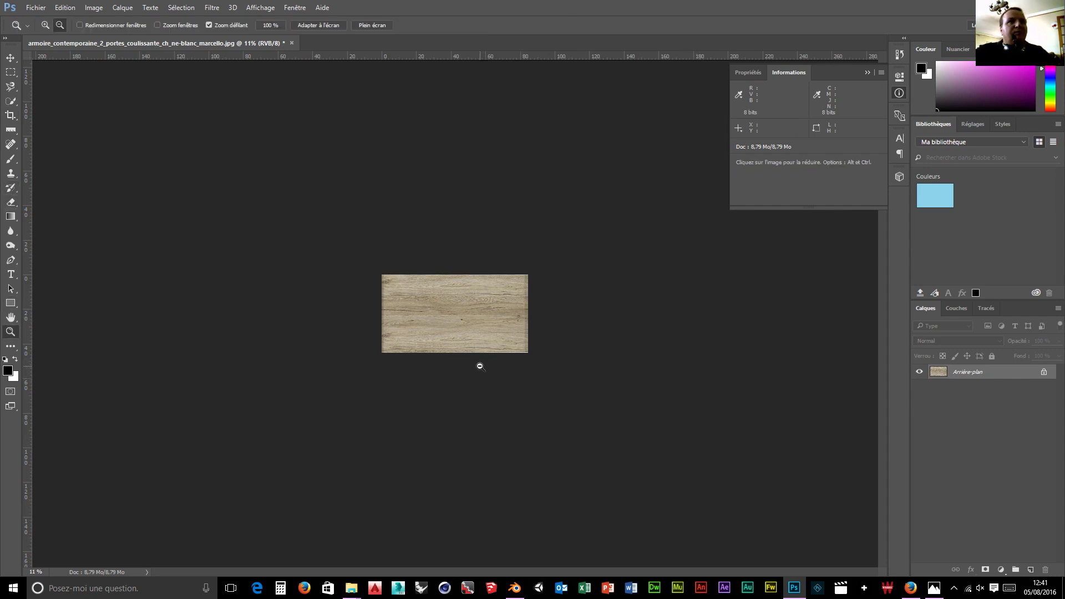
drag(480, 366, 360, 330)
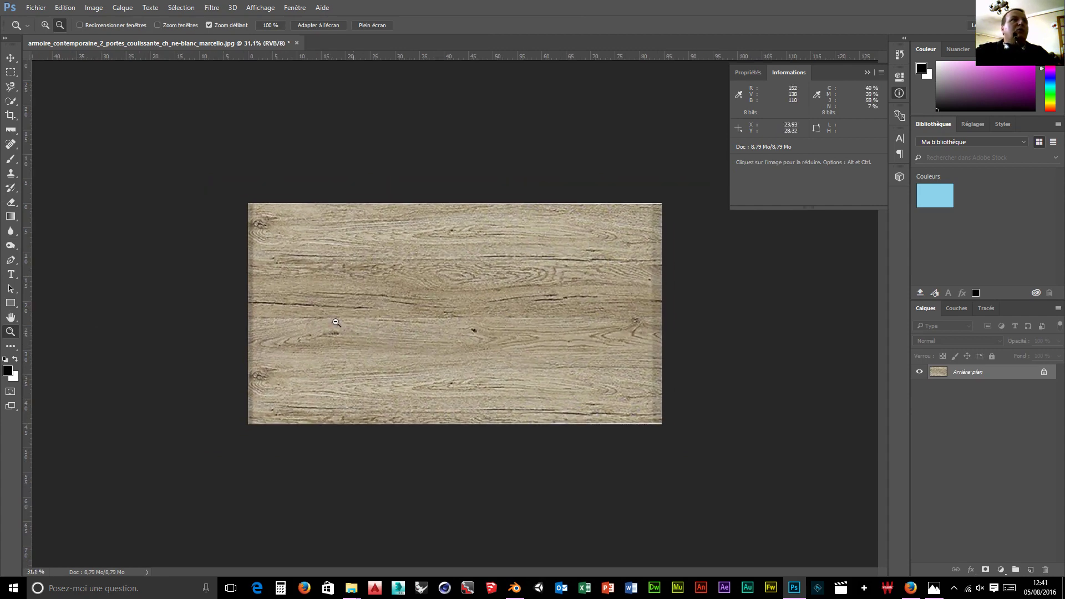
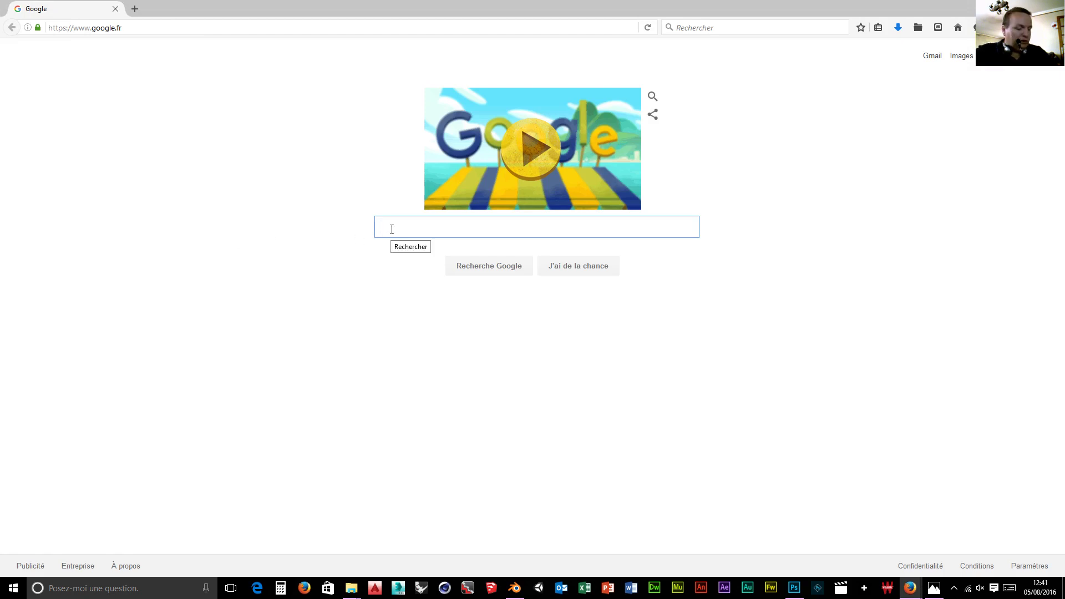
Switch to Firefox and search Google for "chêne clair", showing the image results
text(ch)
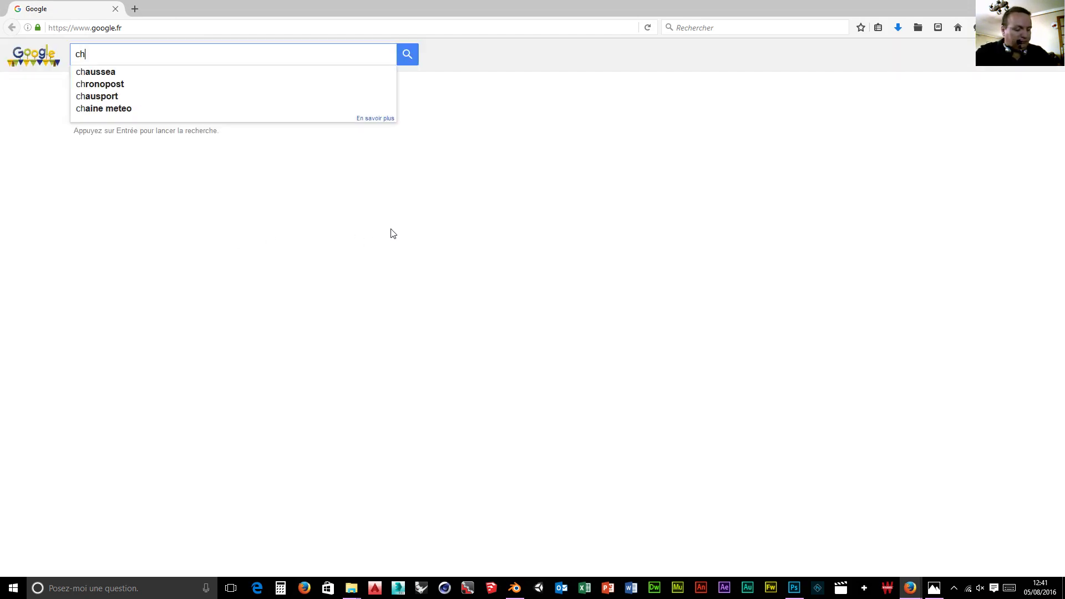
text(êne clair)
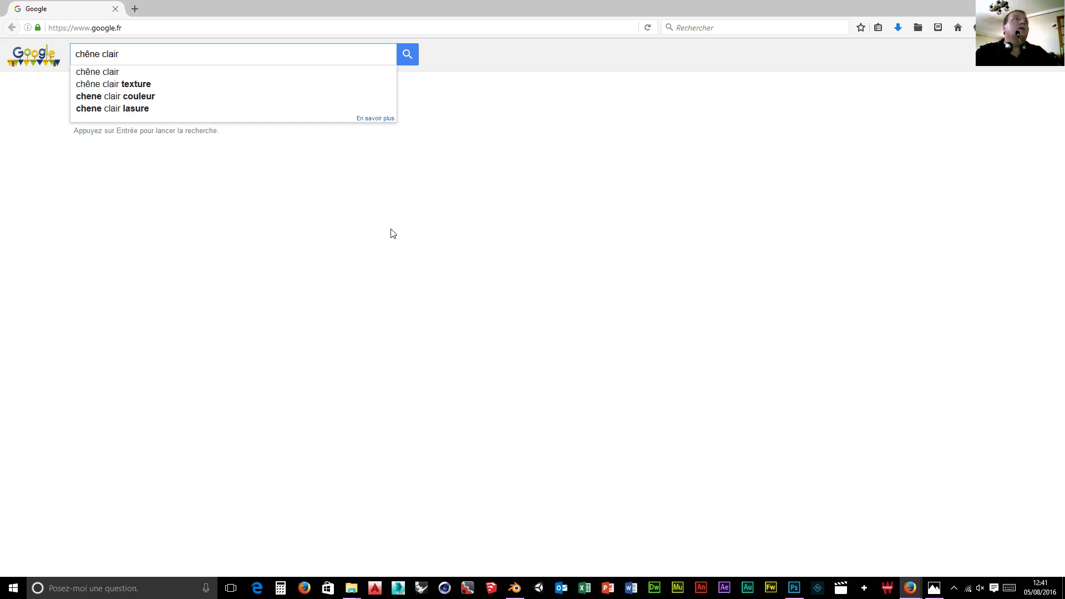
key(Return)
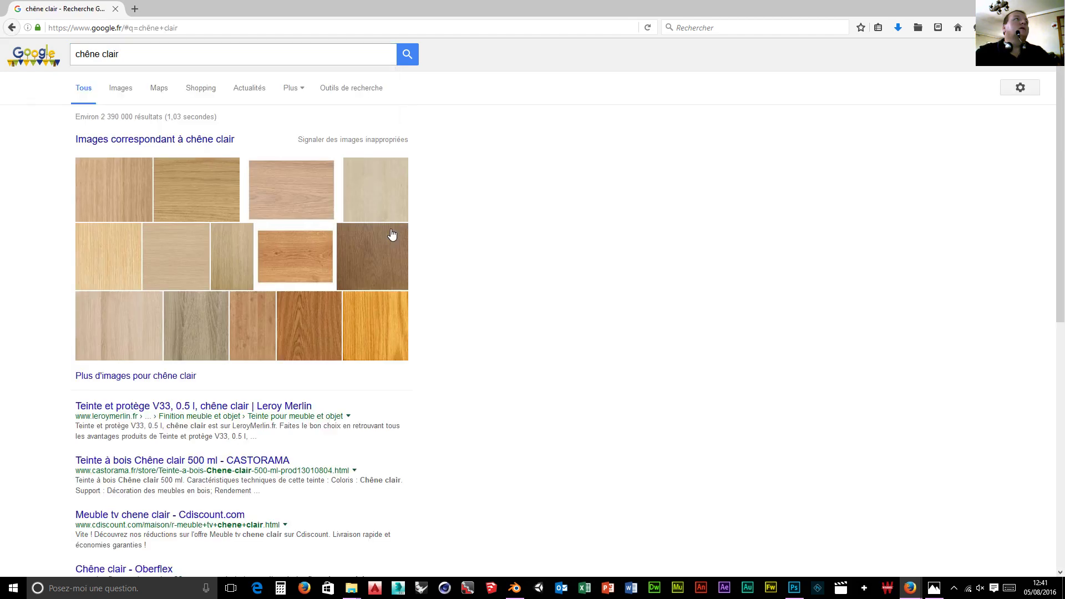
click(122, 89)
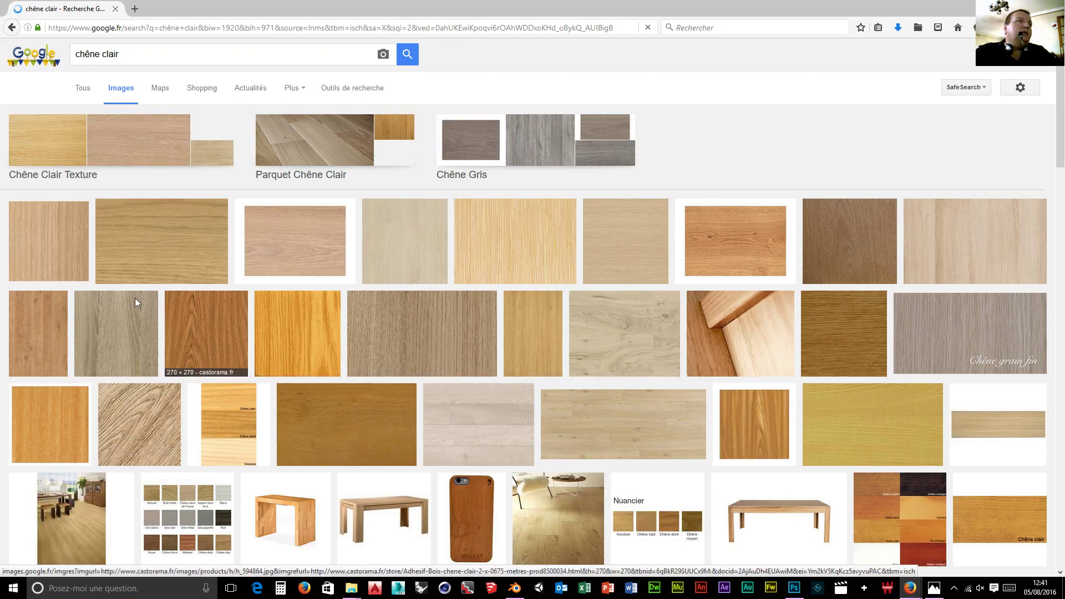
Filter the light oak image results to sizes larger than 2 Mpx
click(322, 90)
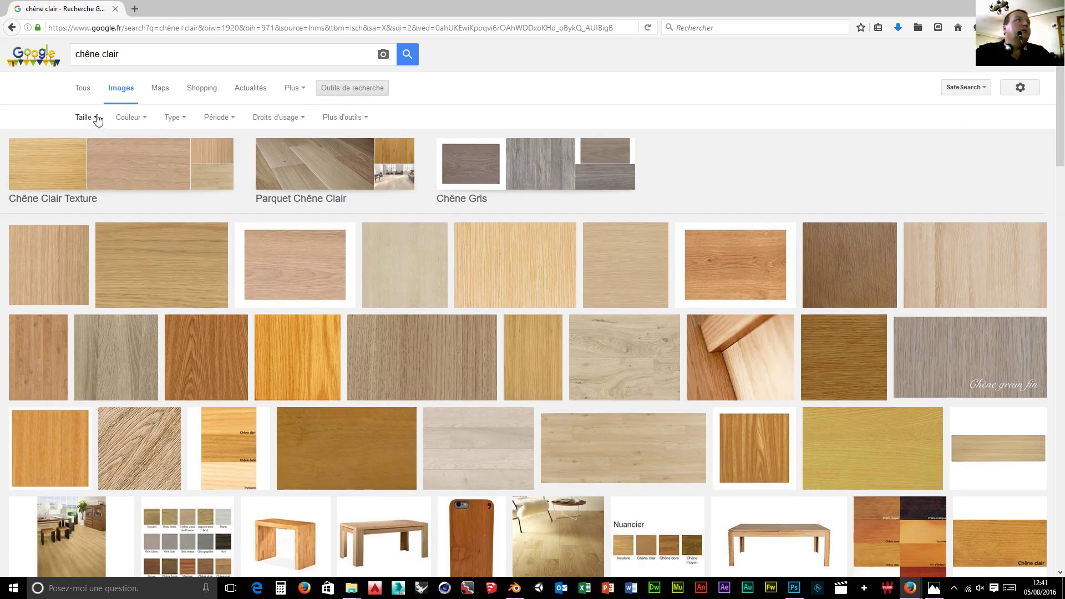
click(84, 117)
mouse_move(127, 199)
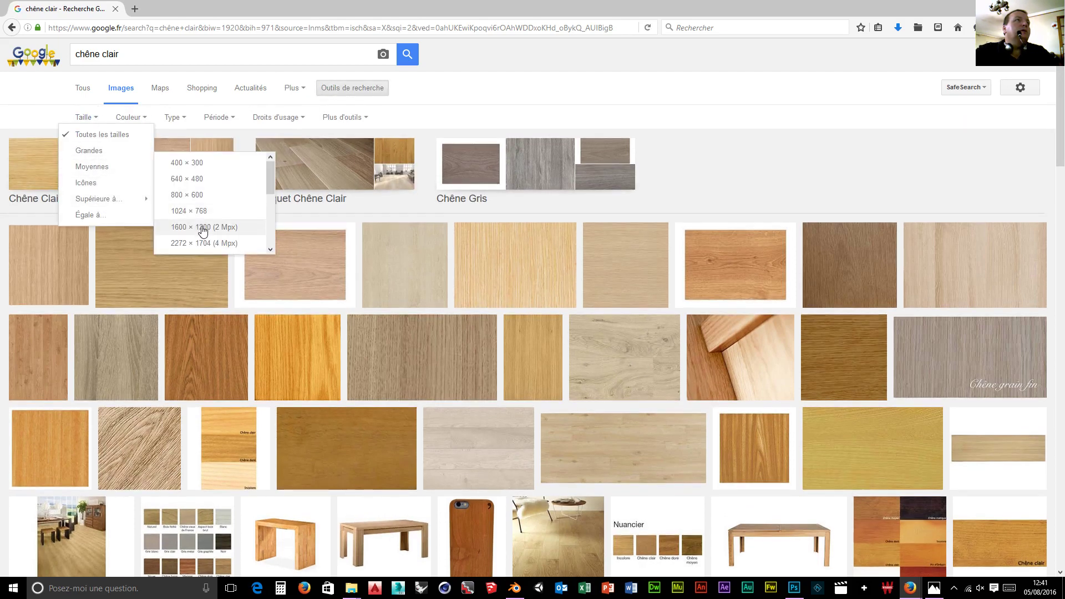
click(220, 242)
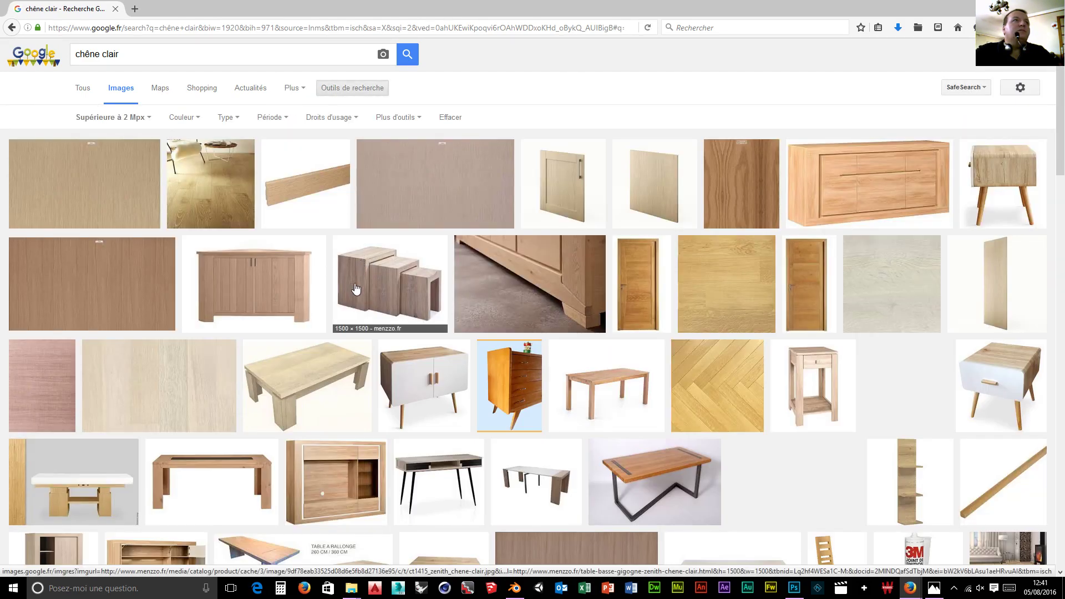
Look through the filtered results, then refine the image search to "texture chêne clair"
scroll(357, 288, down, 2)
scroll(357, 288, down, 4)
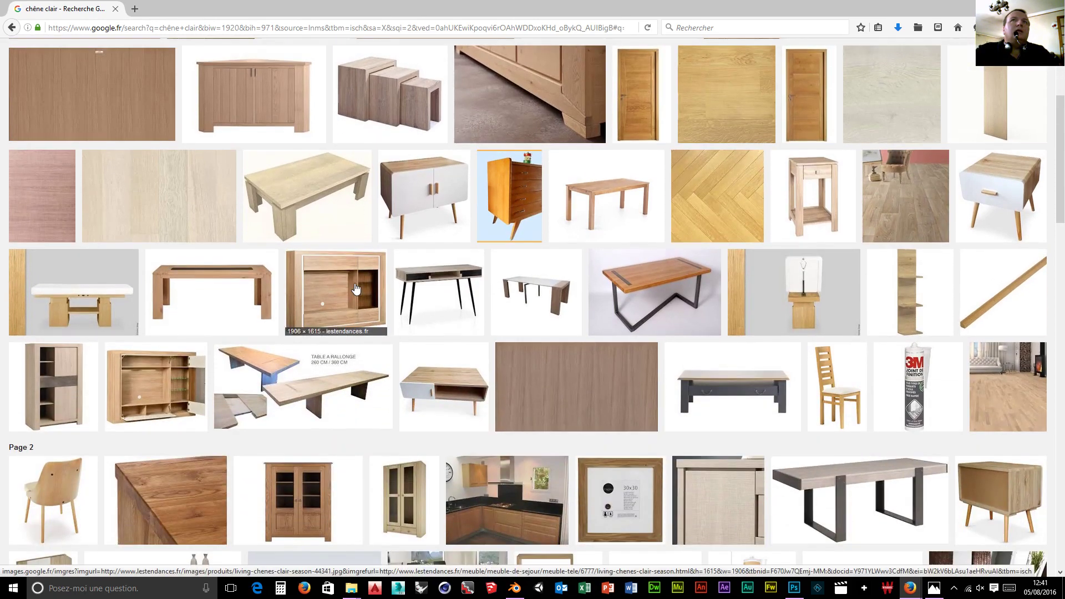
scroll(356, 287, down, 15)
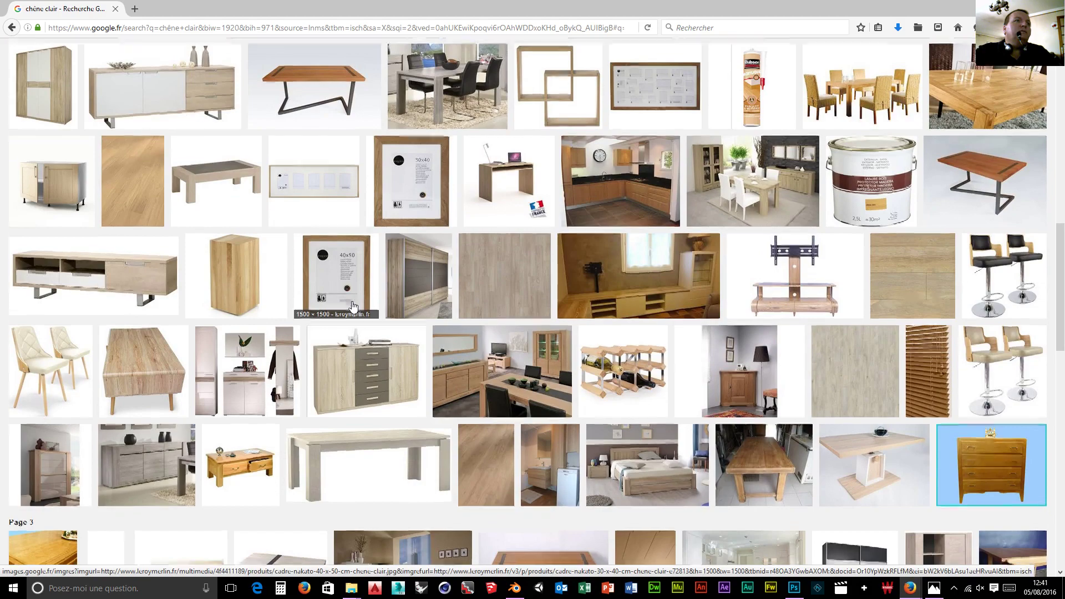
scroll(353, 306, down, 8)
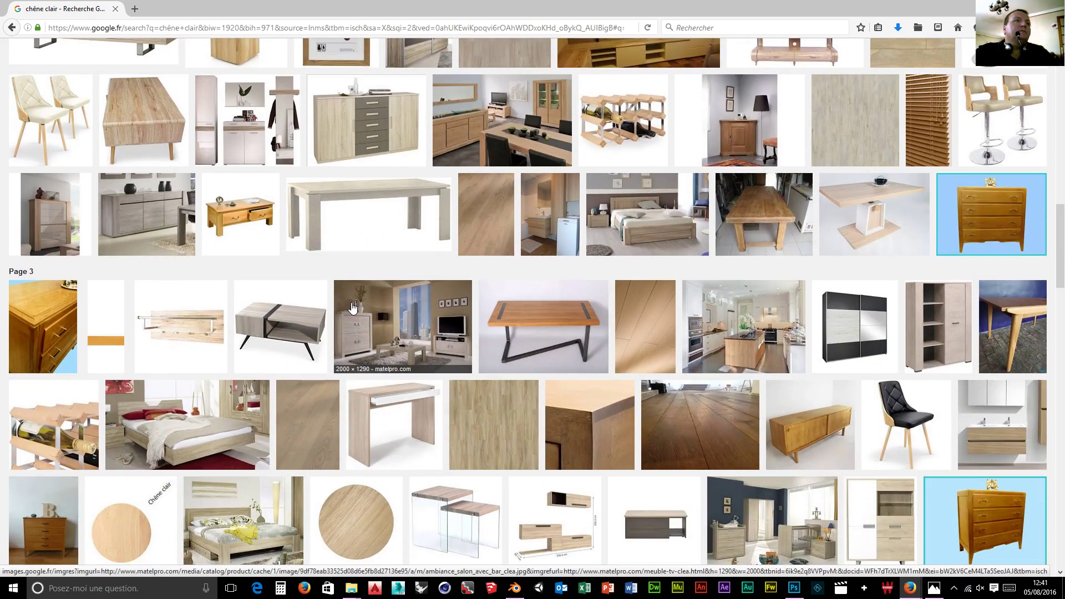
scroll(353, 306, down, 20)
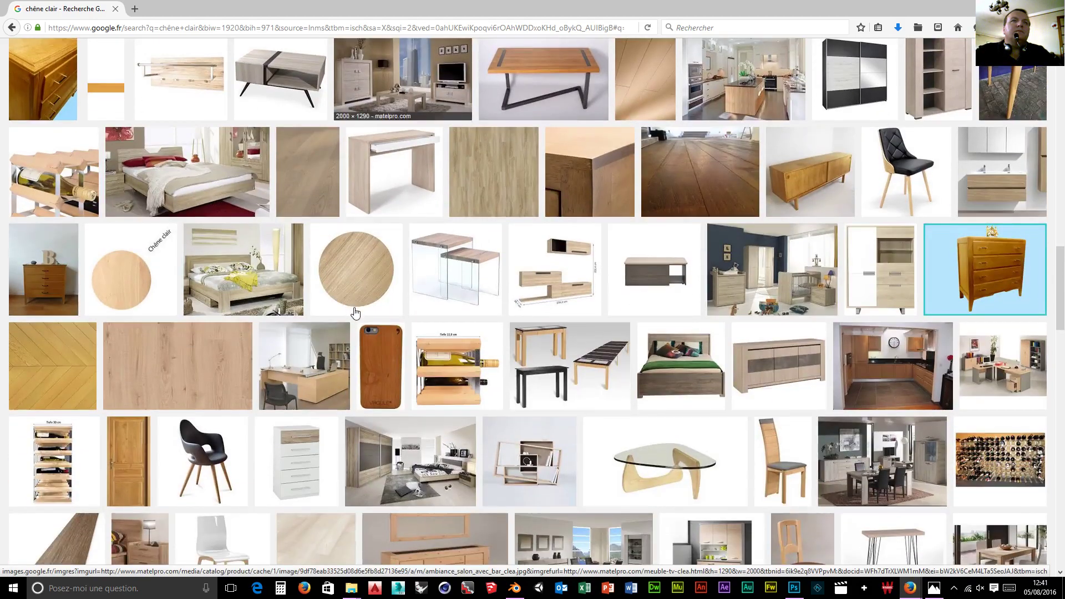
scroll(169, 282, up, 7)
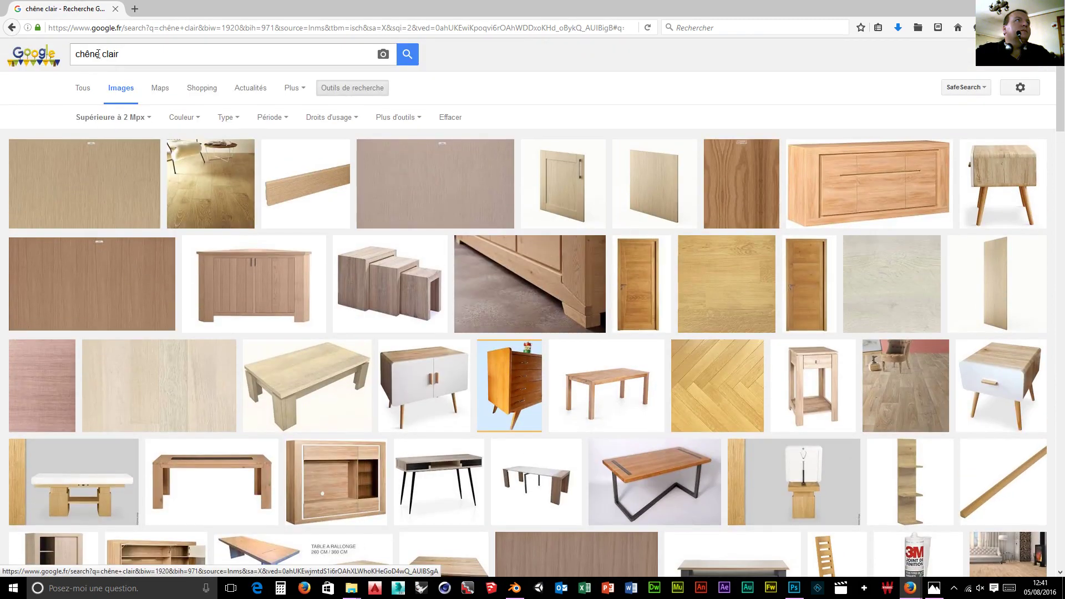
click(82, 60)
click(81, 59)
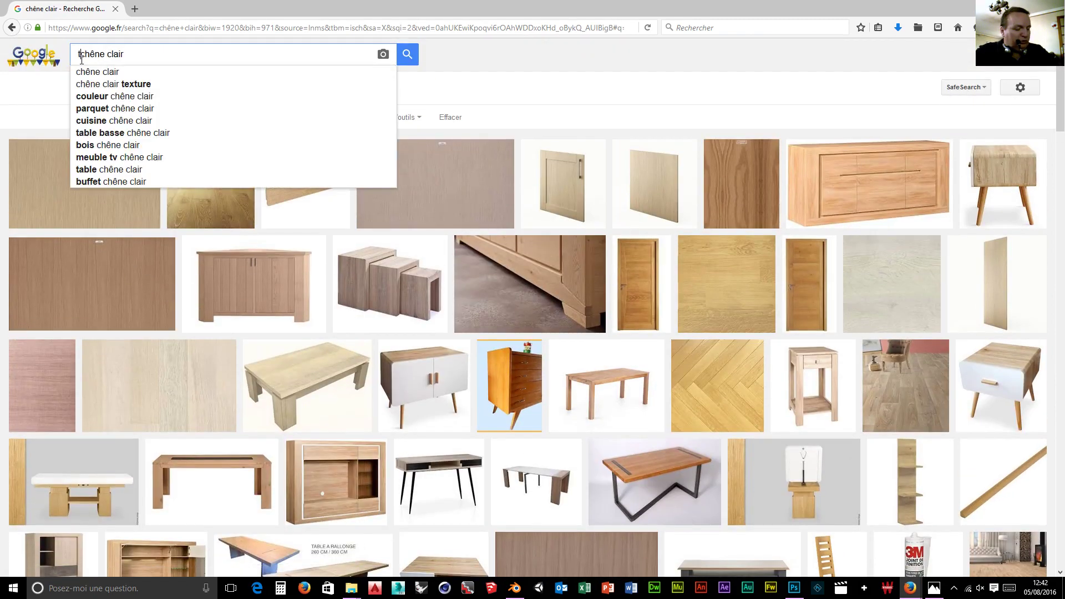
text(texture)
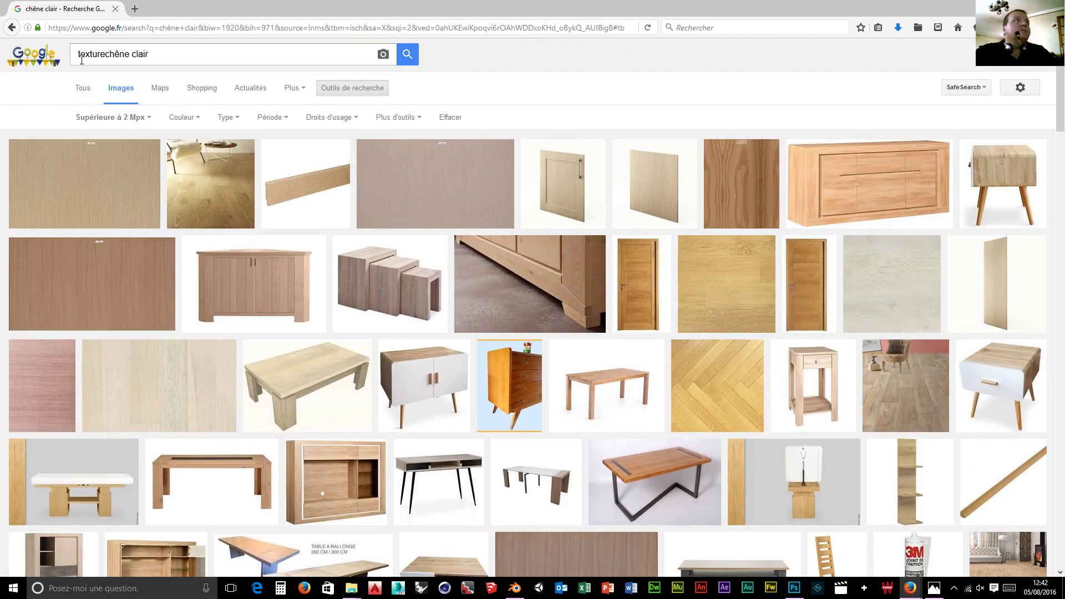
key(Return)
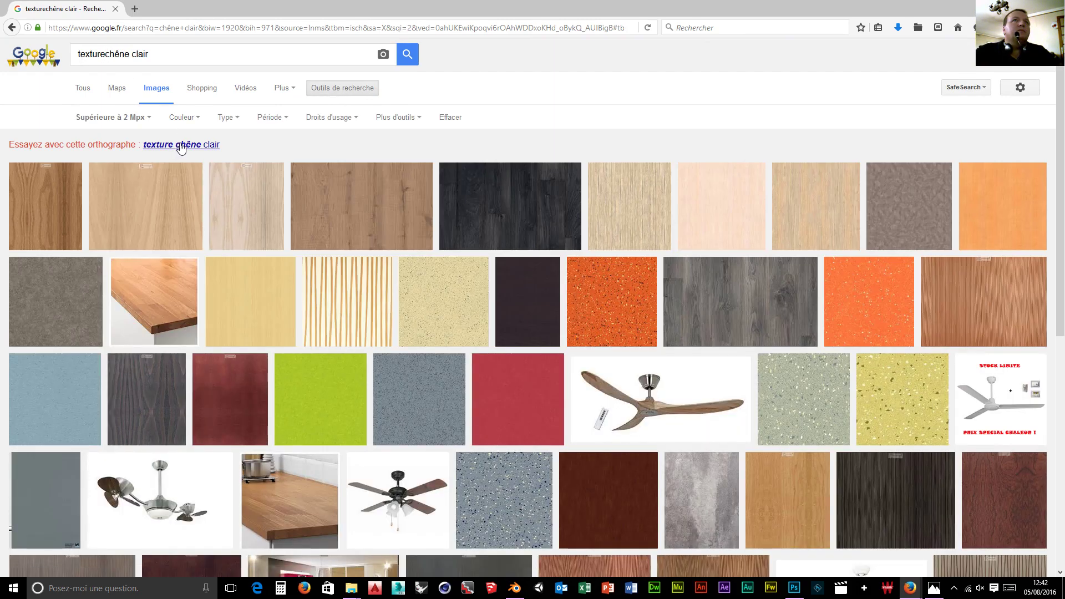
click(181, 147)
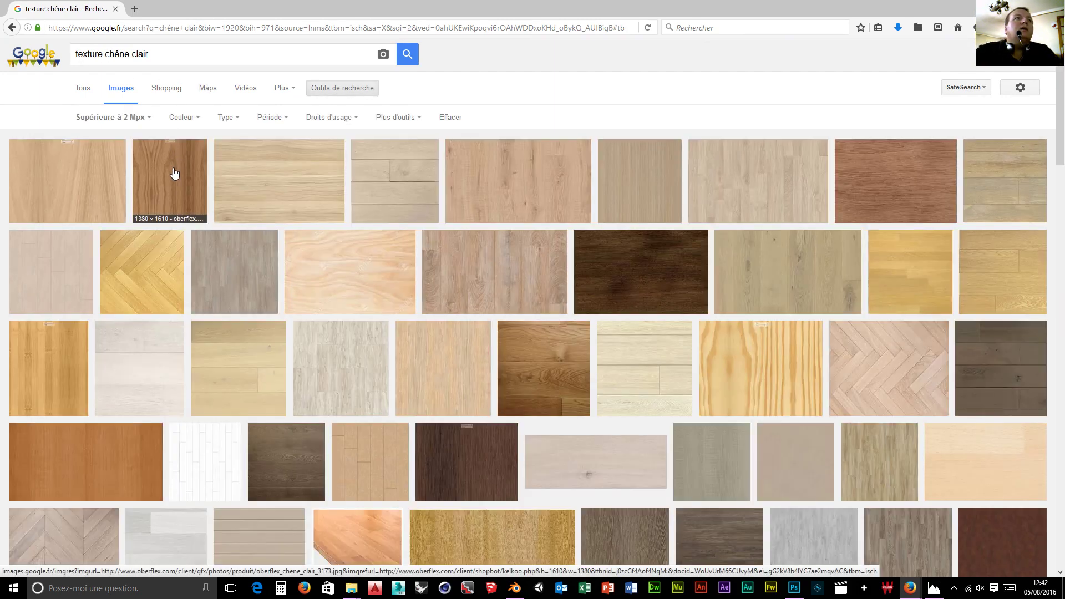
Display the light, horizontally grained piatti.ch wood texture at full size and save it as 812_esche_1 in "objet pour intérieur de maison"
click(279, 188)
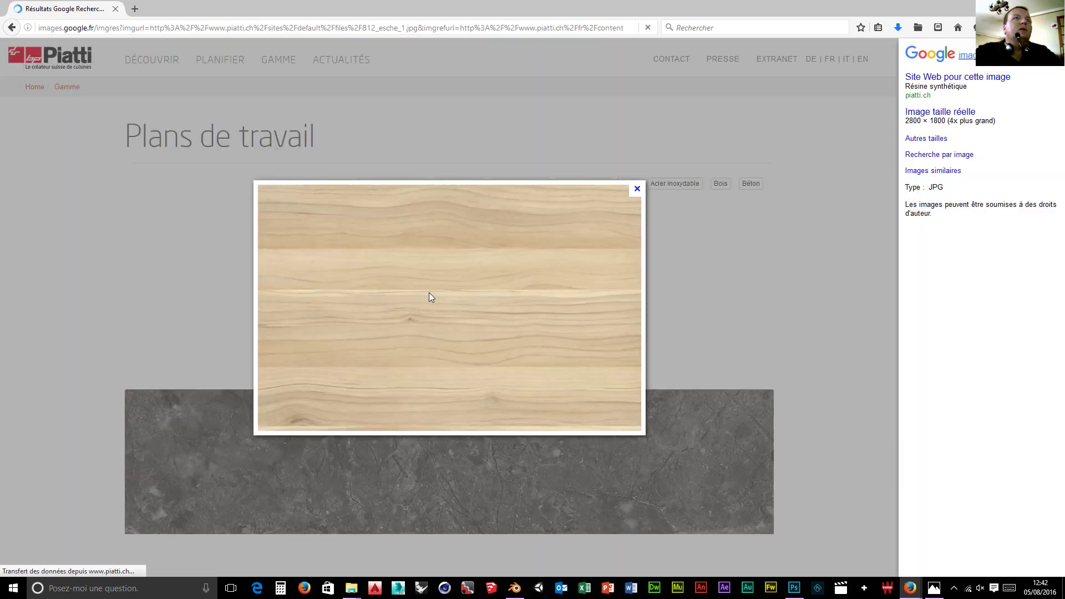
right_click(430, 293)
click(469, 302)
click(467, 312)
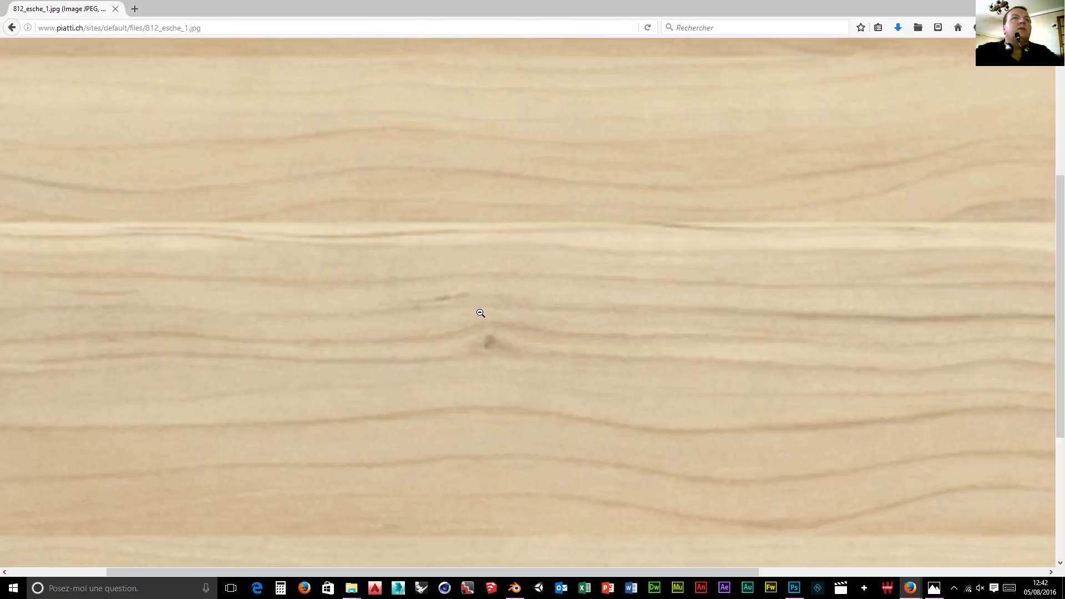
right_click(480, 313)
click(530, 351)
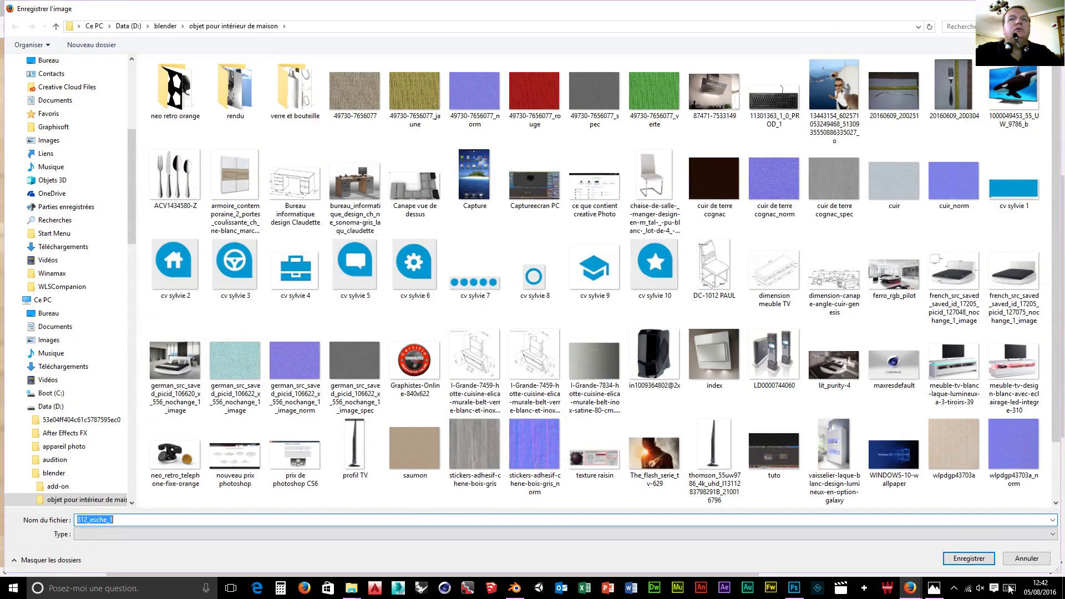
click(969, 558)
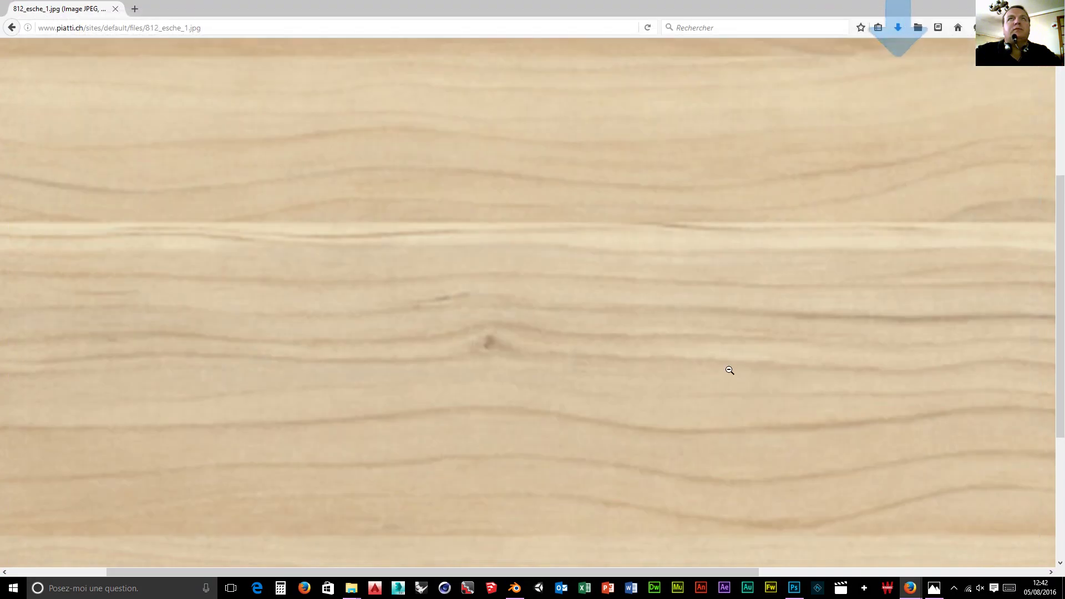
Switch to Blender and select the three front faces of the door's middle section: the central panel and the strips above and below it
click(514, 589)
middle_drag(668, 376, 659, 322)
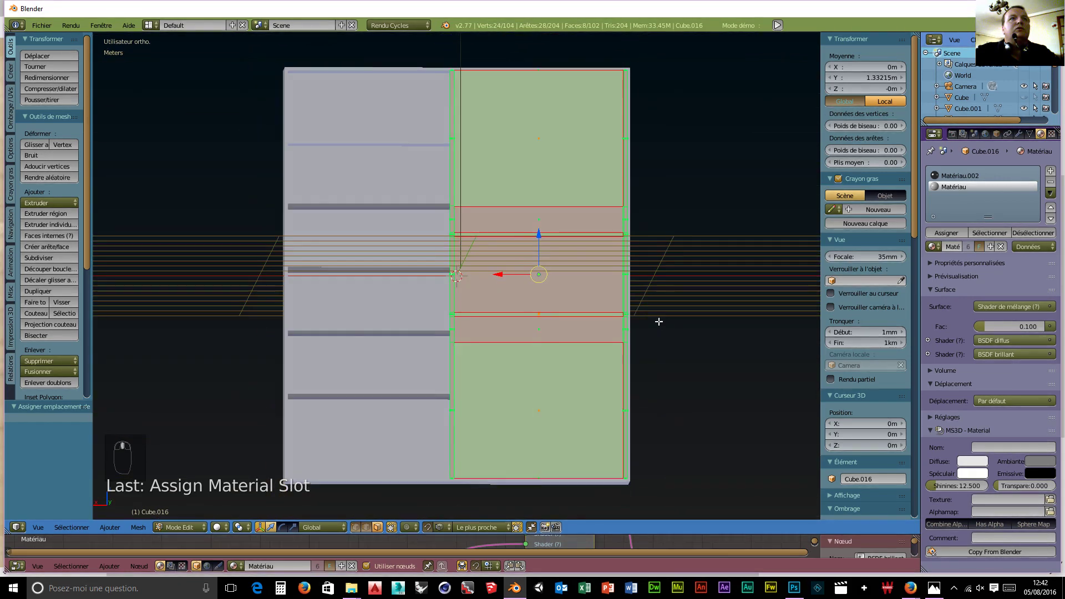
right_click(541, 332)
shift+right_click(538, 271)
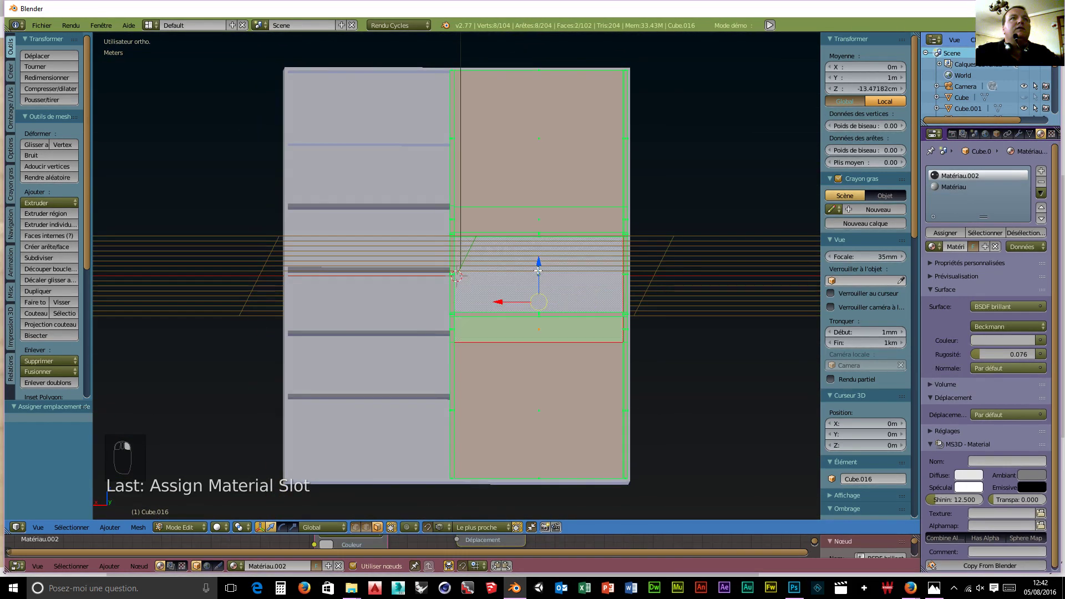
shift+right_click(539, 221)
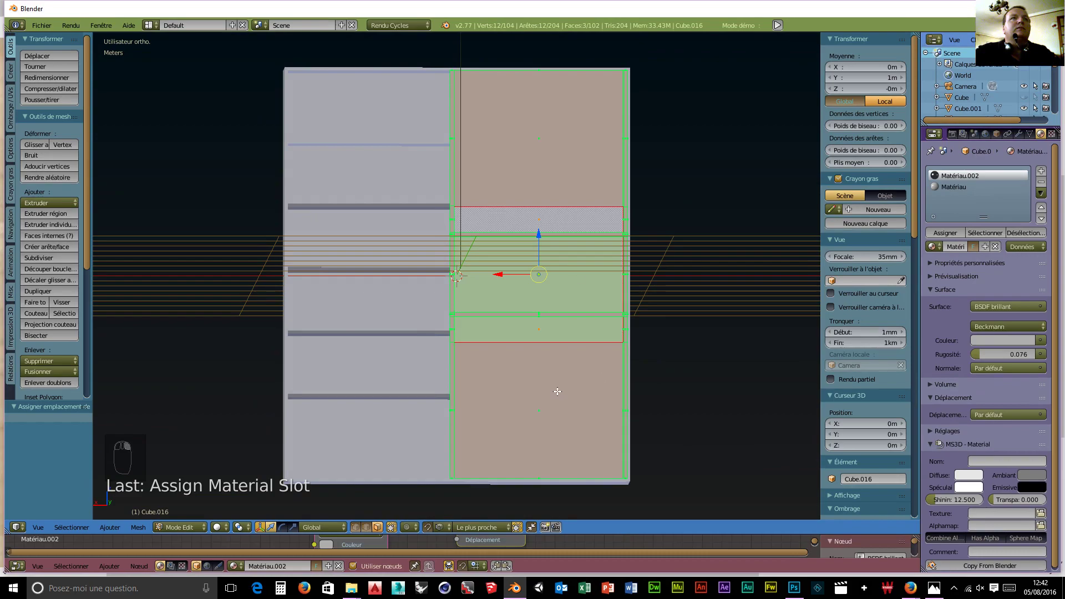
Show the wardrobe in back orthographic view, enlarge the node editor area and change it to the UV/Image editor
middle_drag(555, 396, 524, 376)
scroll(536, 382, down, 3)
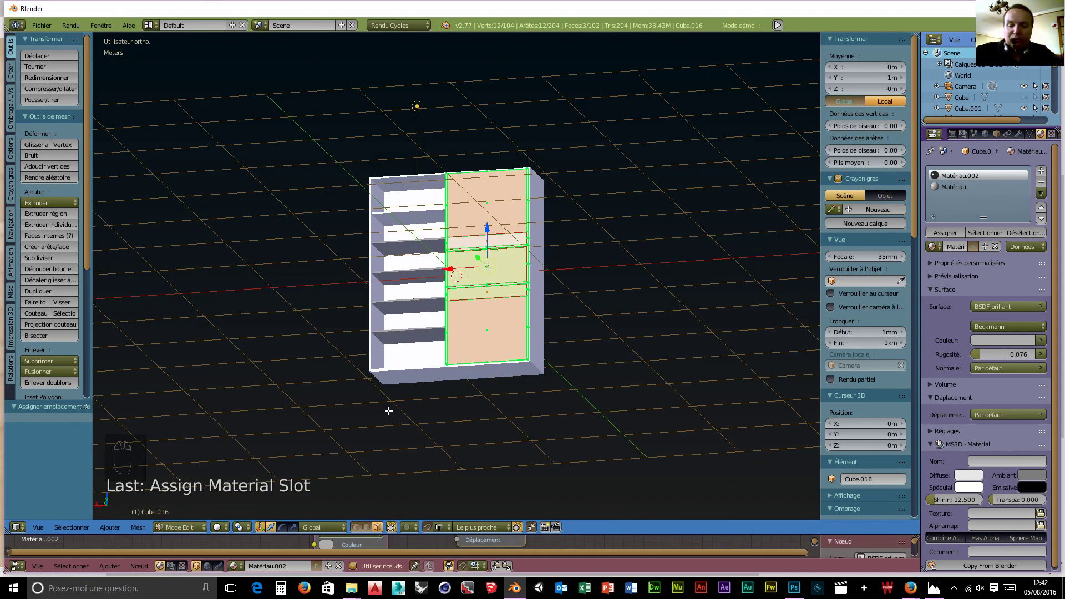
key(KP_1)
key(ctrl+KP_1)
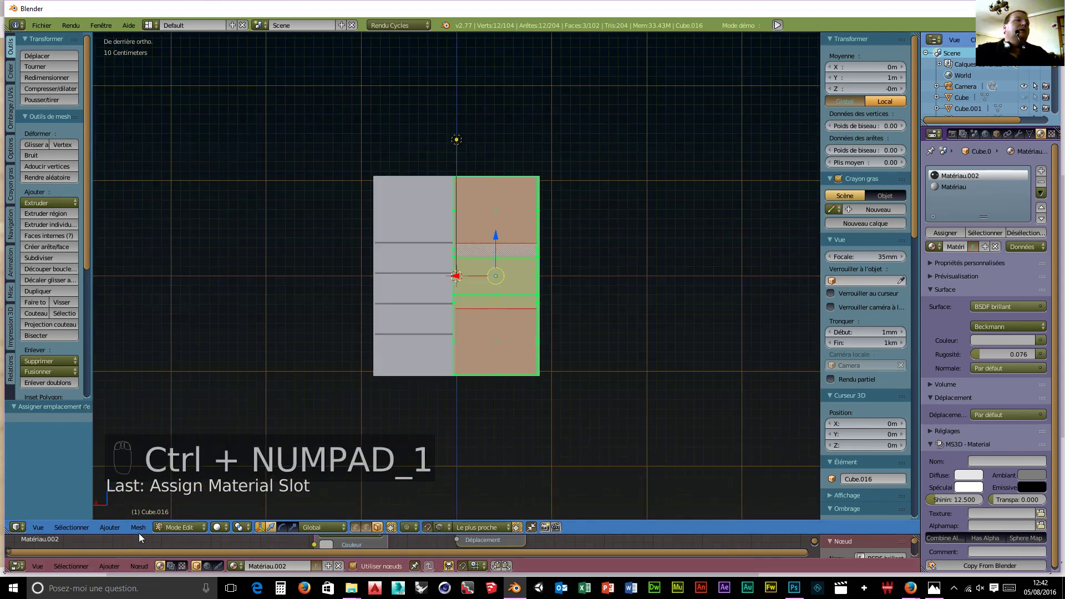
drag(138, 534, 123, 347)
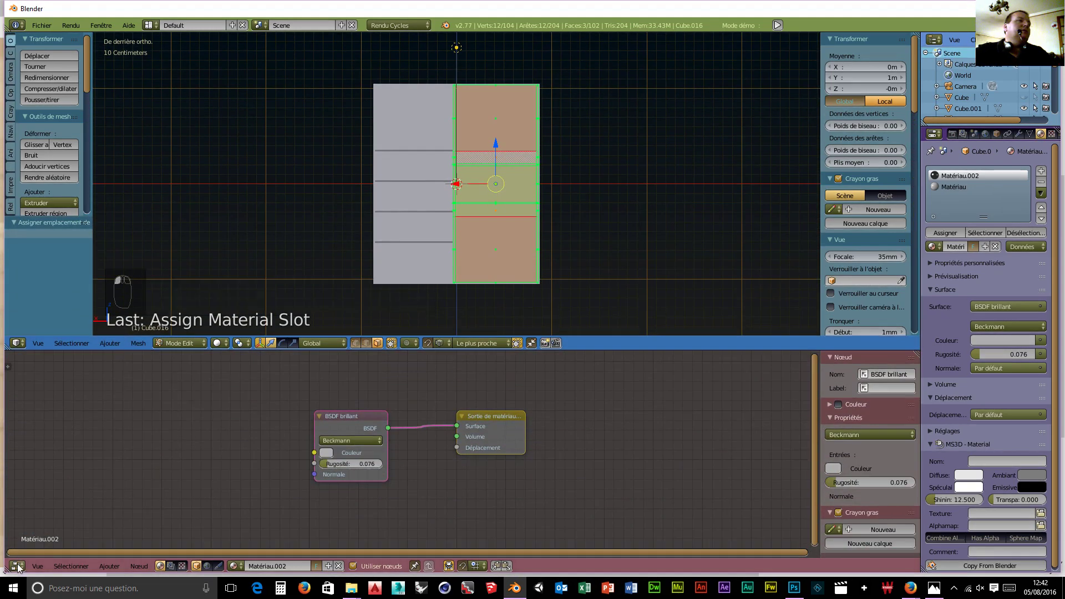
click(17, 566)
click(38, 478)
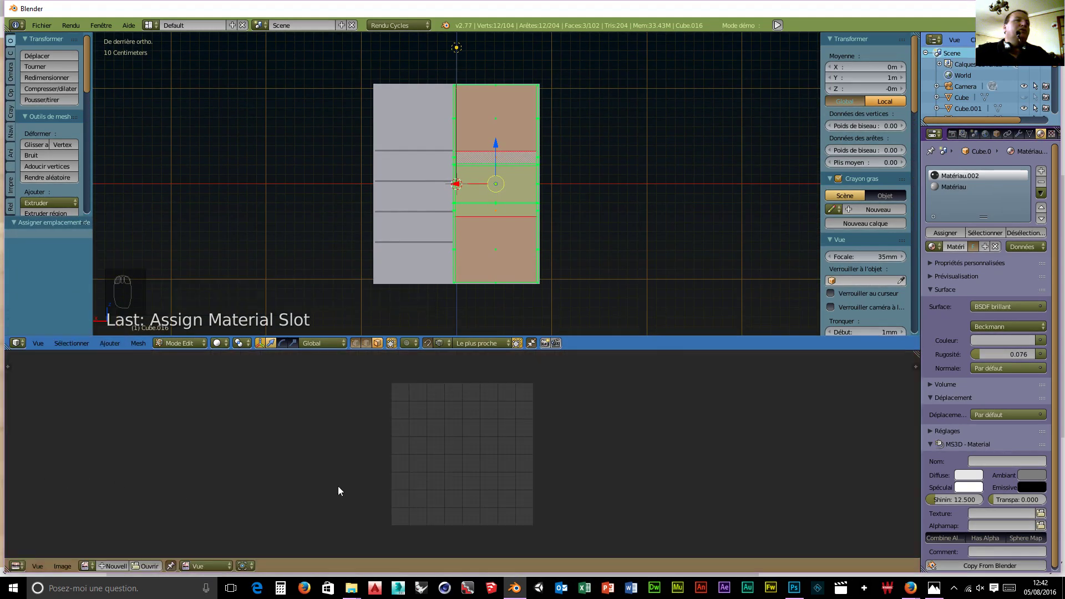
Start opening an image in the UV/Image editor and look through thumbnails in D:\blender\objet pour intérieur de maison\neo retro orange for the wood texture
click(148, 566)
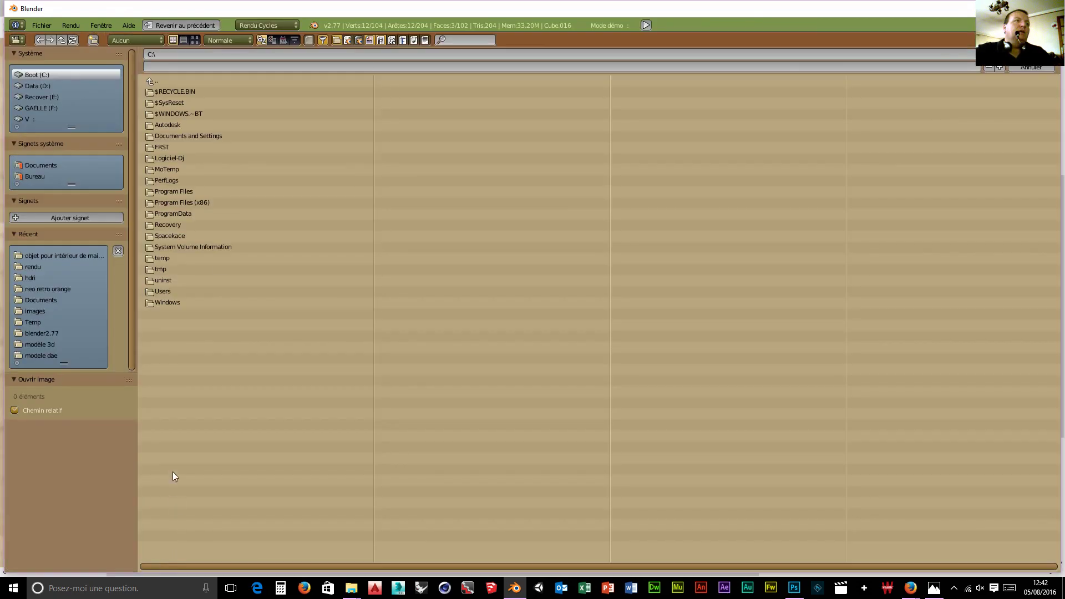
click(39, 85)
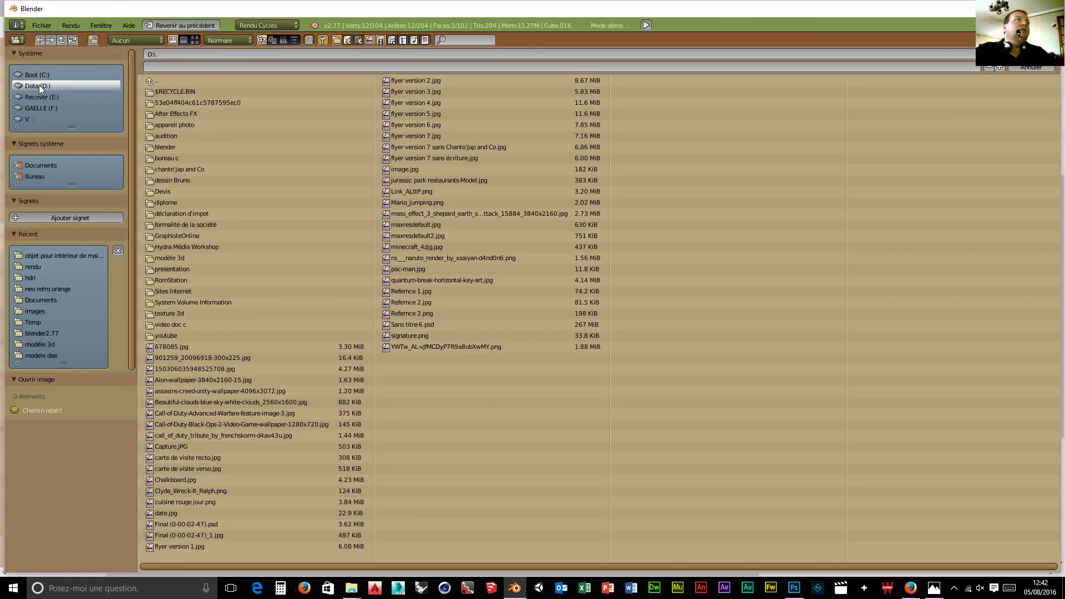
click(178, 148)
double_click(183, 103)
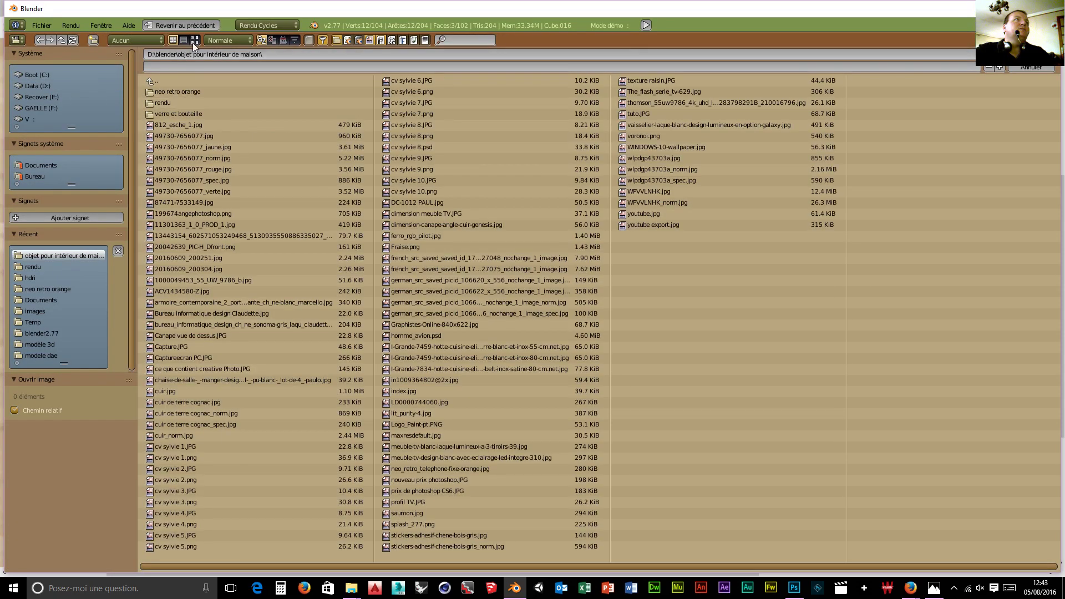
click(195, 40)
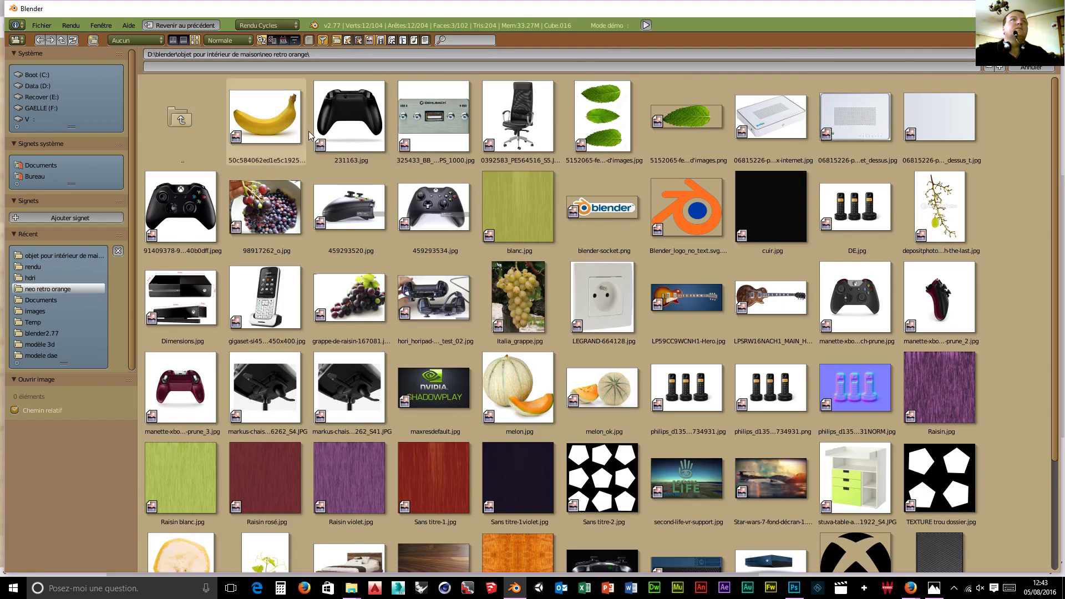
scroll(477, 282, down, 3)
scroll(454, 255, down, 2)
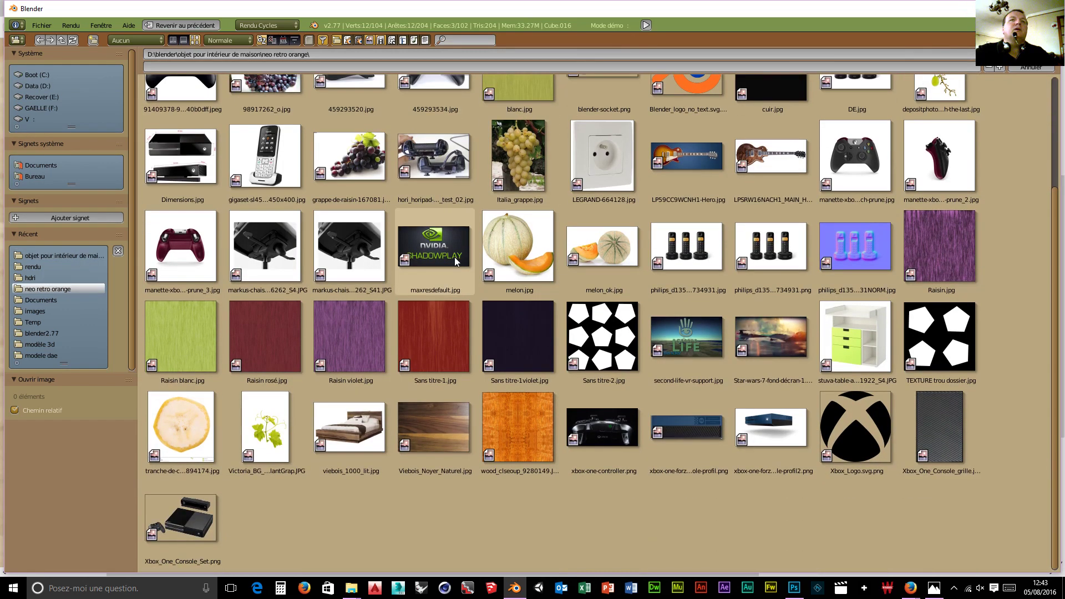
scroll(454, 258, up, 5)
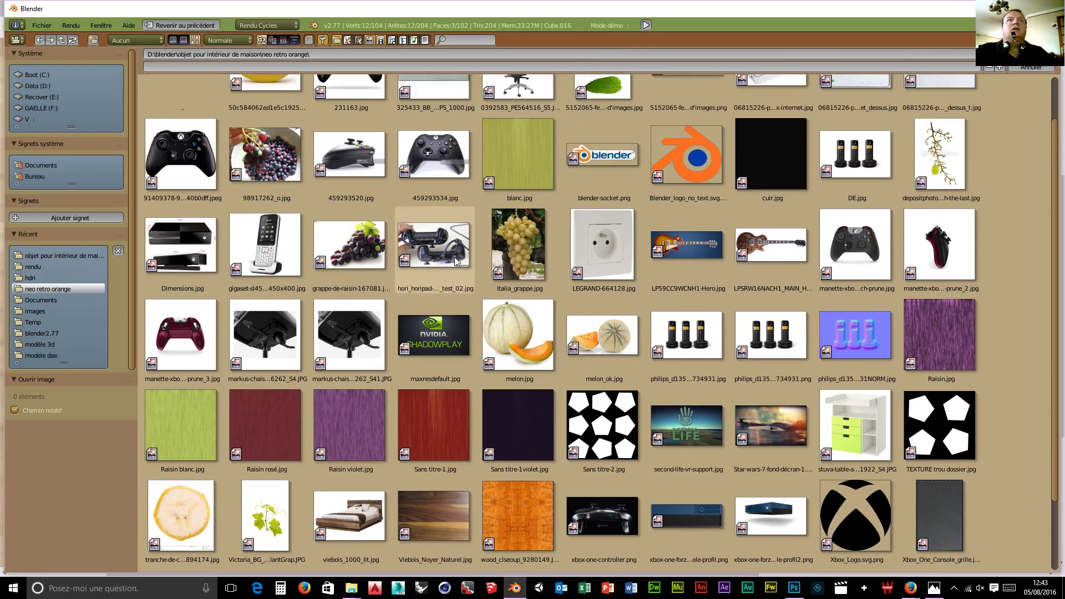
scroll(455, 258, up, 1)
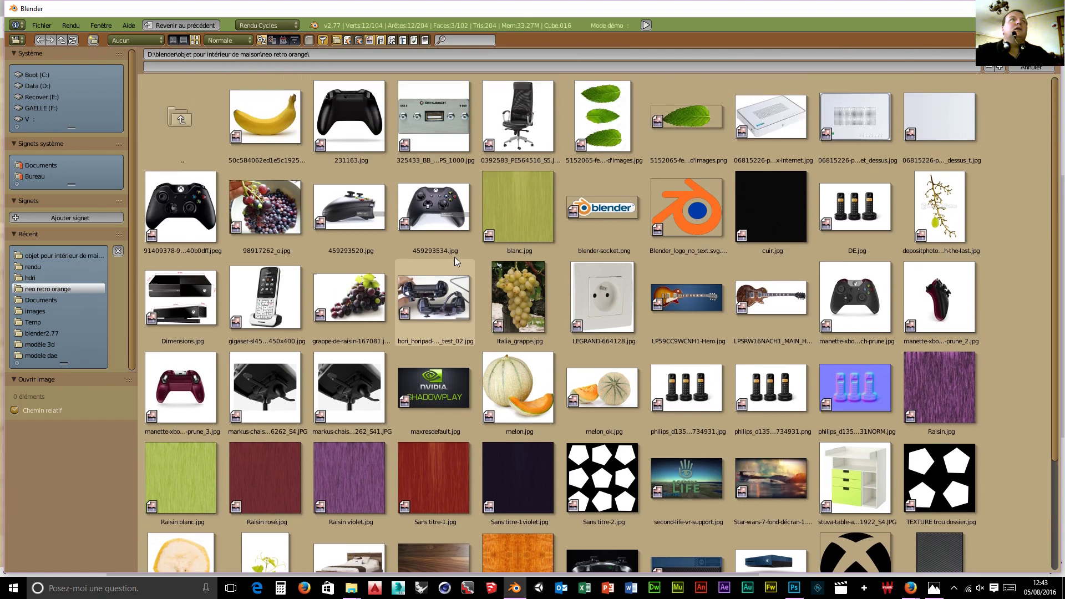
scroll(451, 265, down, 5)
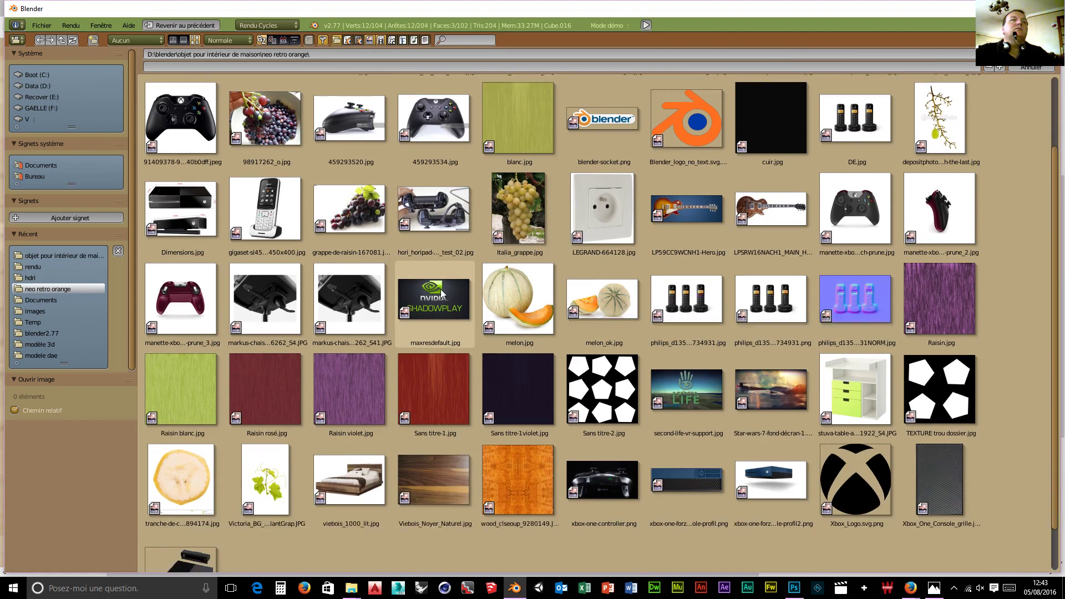
scroll(440, 288, down, 1)
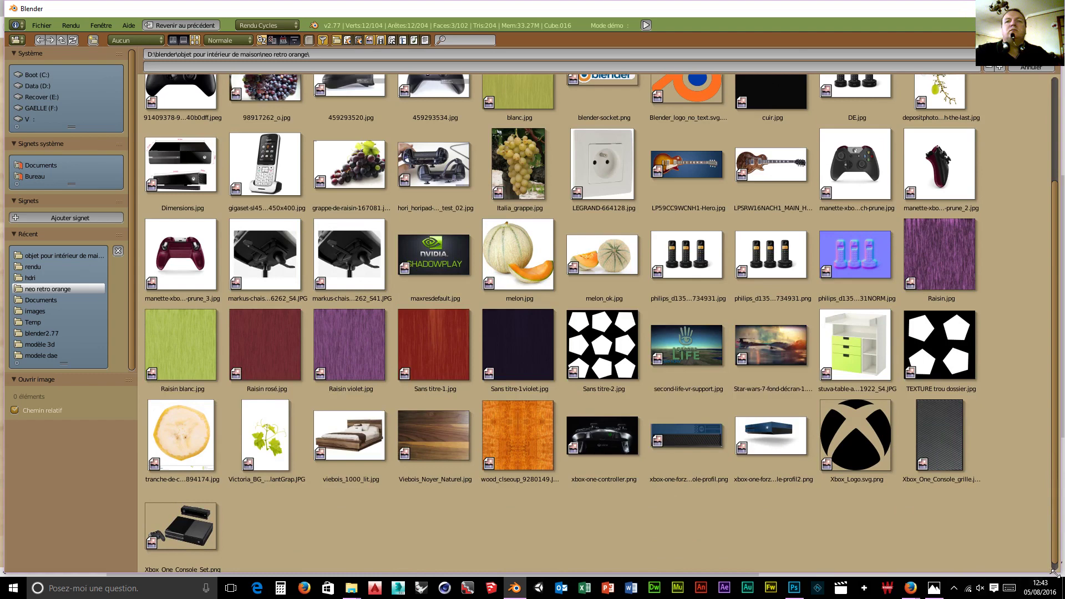
Check in the browser's image save dialog which folder holds the 812_esche_1 texture, and return to Blender
mouse_move(910, 587)
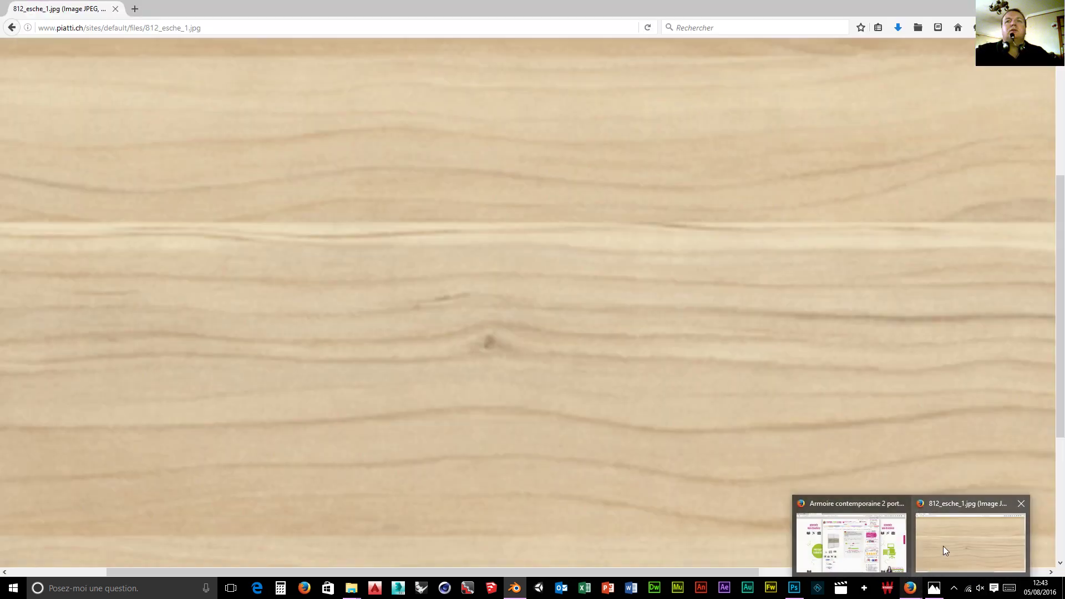
right_click(944, 546)
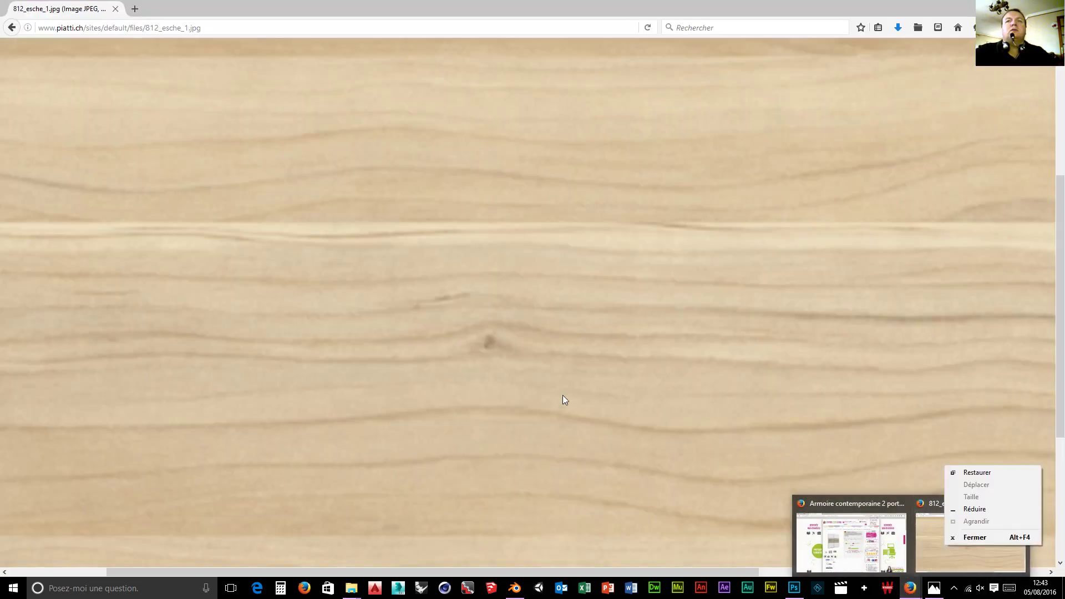
right_click(543, 391)
click(581, 424)
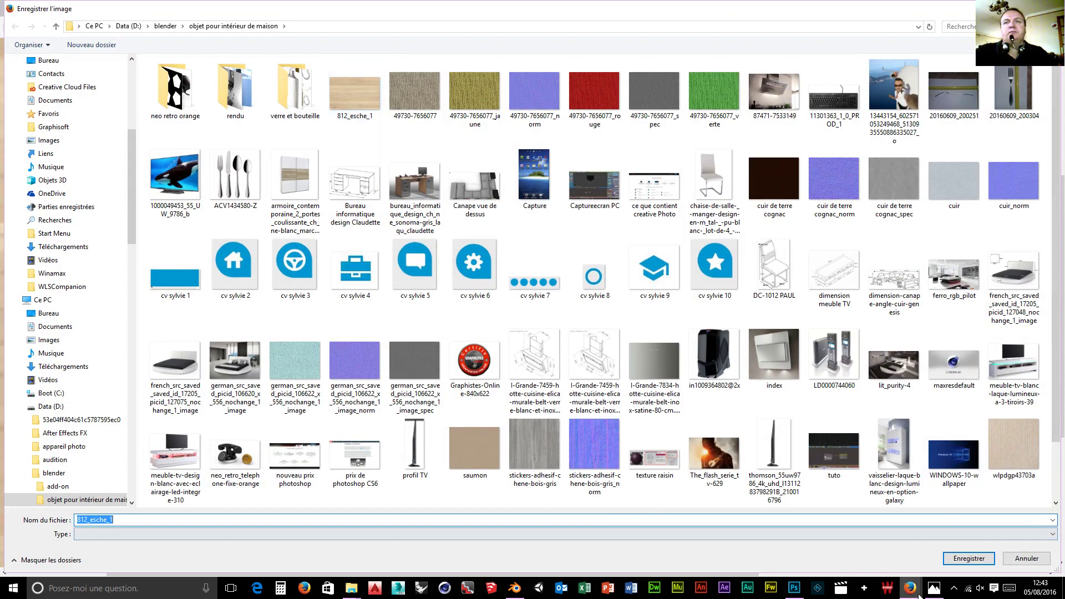
mouse_move(911, 587)
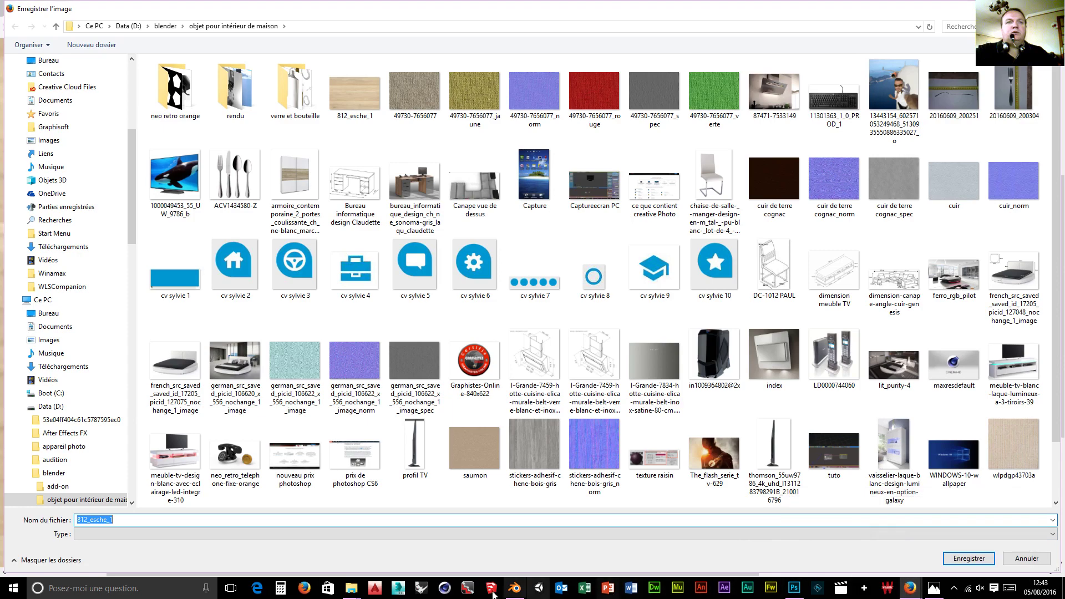
click(514, 590)
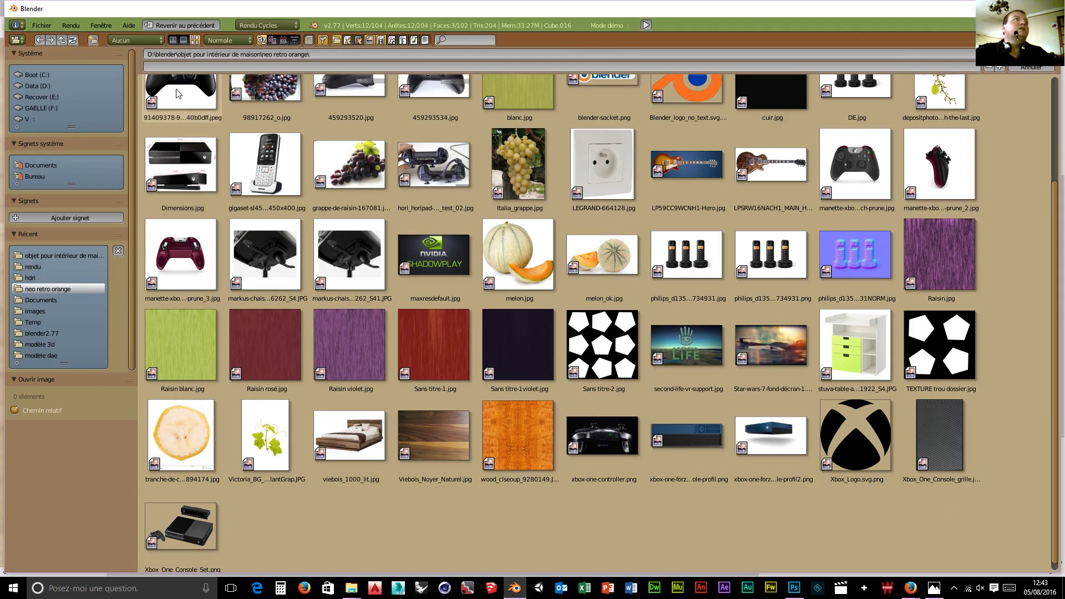
Open 812_esche_1.jpg from D:\blender\objet pour intérieur de maison in the UV/Image editor
scroll(210, 155, up, 5)
click(175, 152)
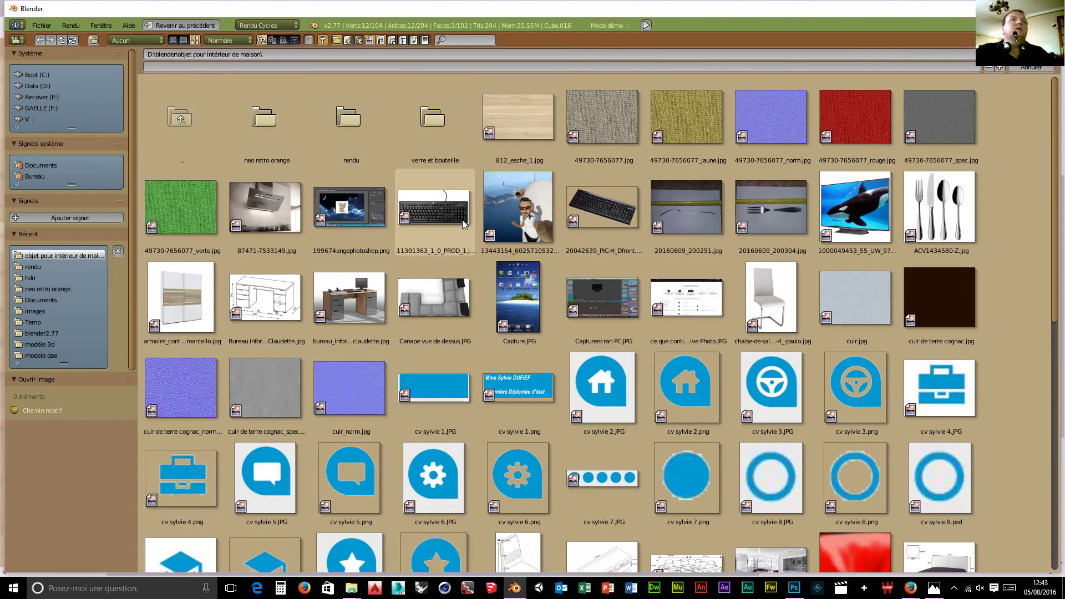
click(505, 118)
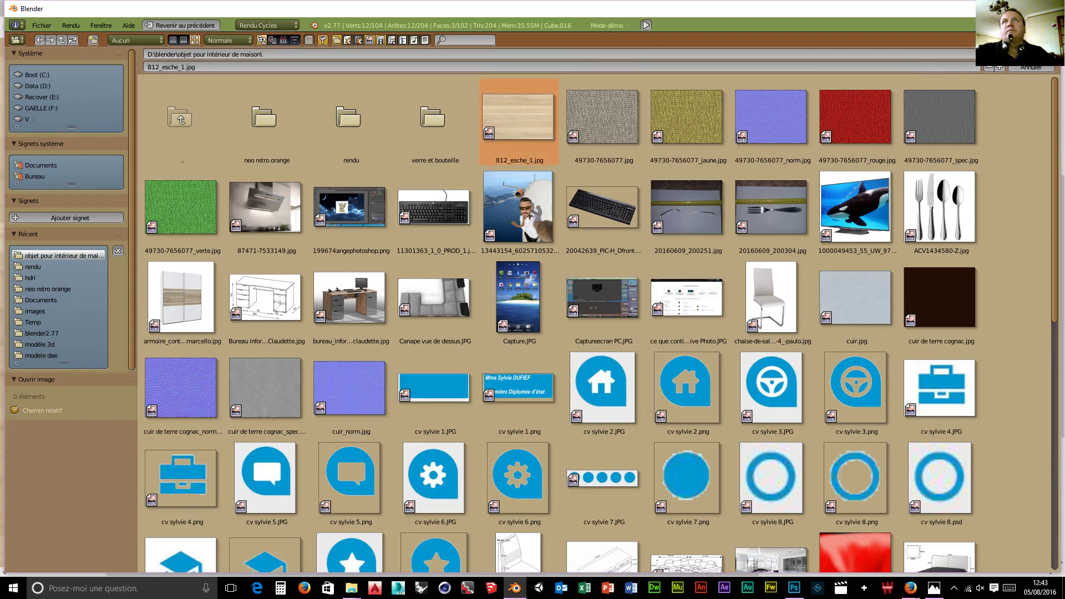
click(1031, 54)
Unwrap the selected door faces onto the wood image with Project From View, and change the UV/Image editor to the node editor
scroll(419, 386, down, 8)
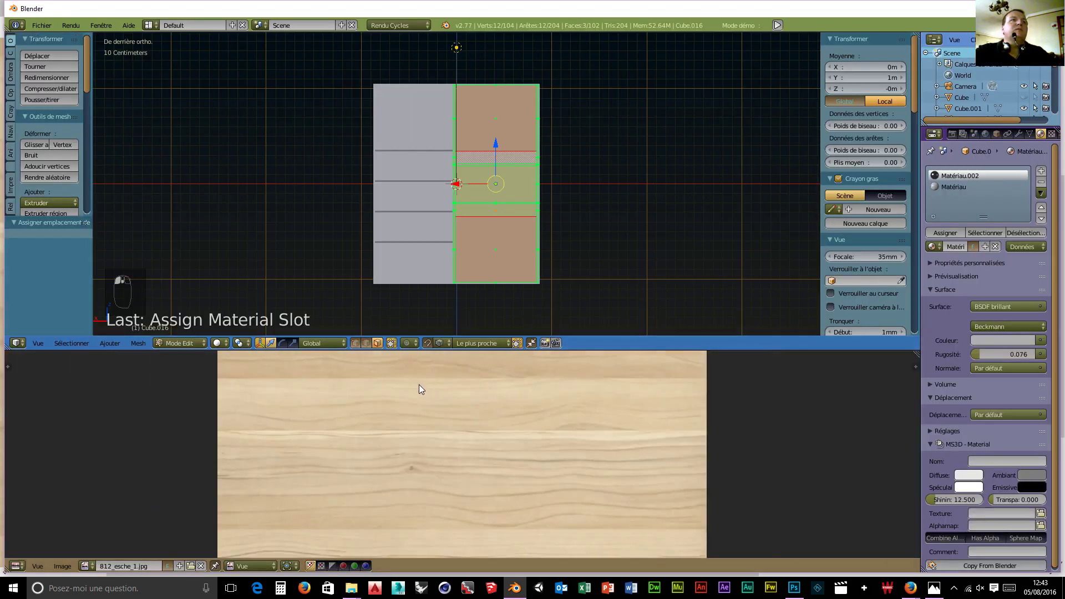
scroll(435, 392, down, 3)
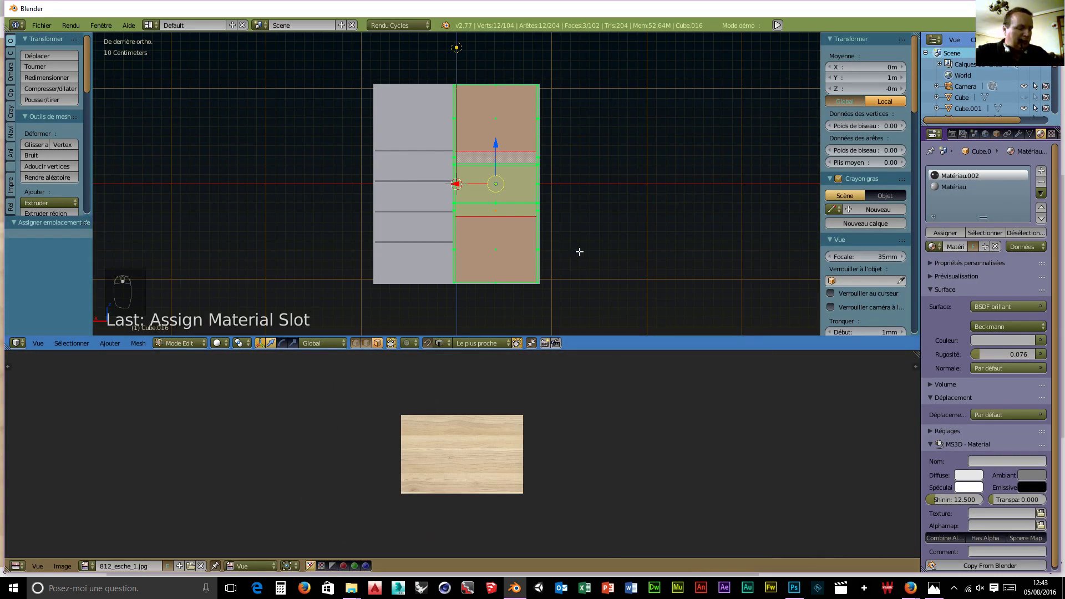
key(u)
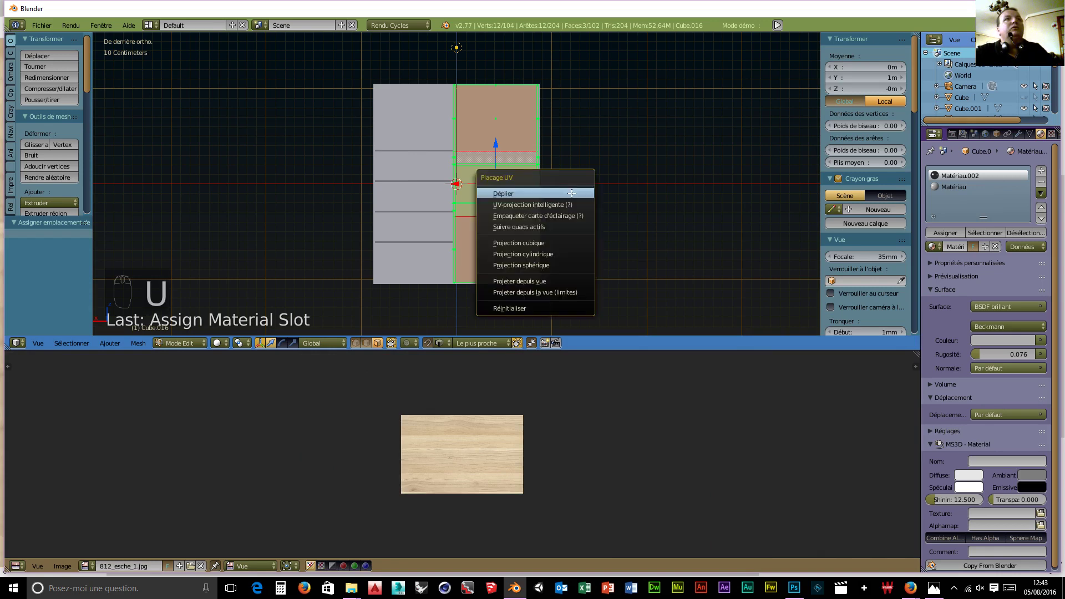
click(550, 285)
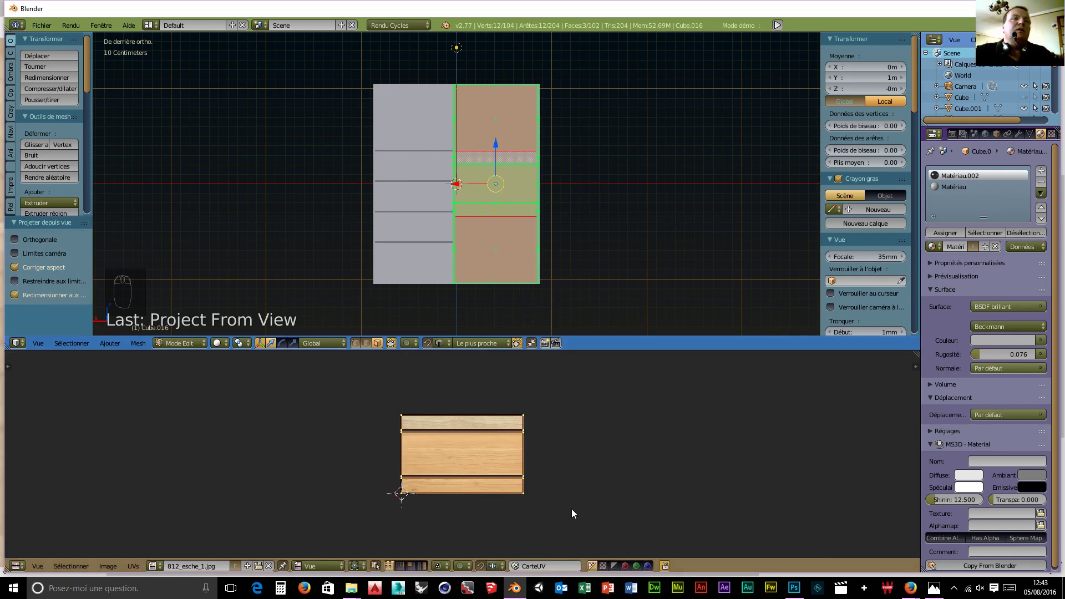
click(21, 566)
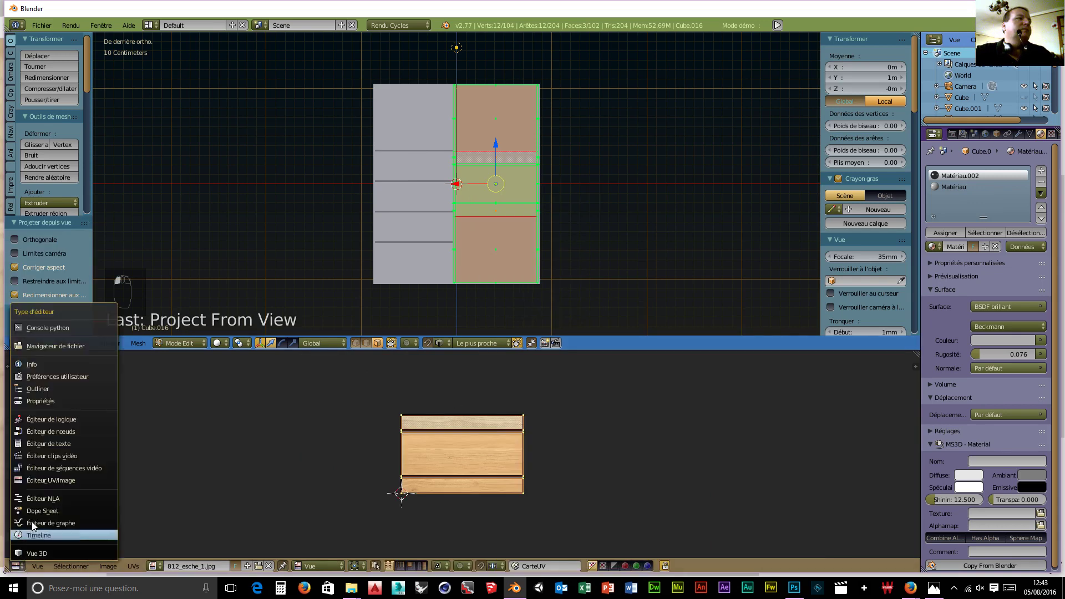
click(35, 431)
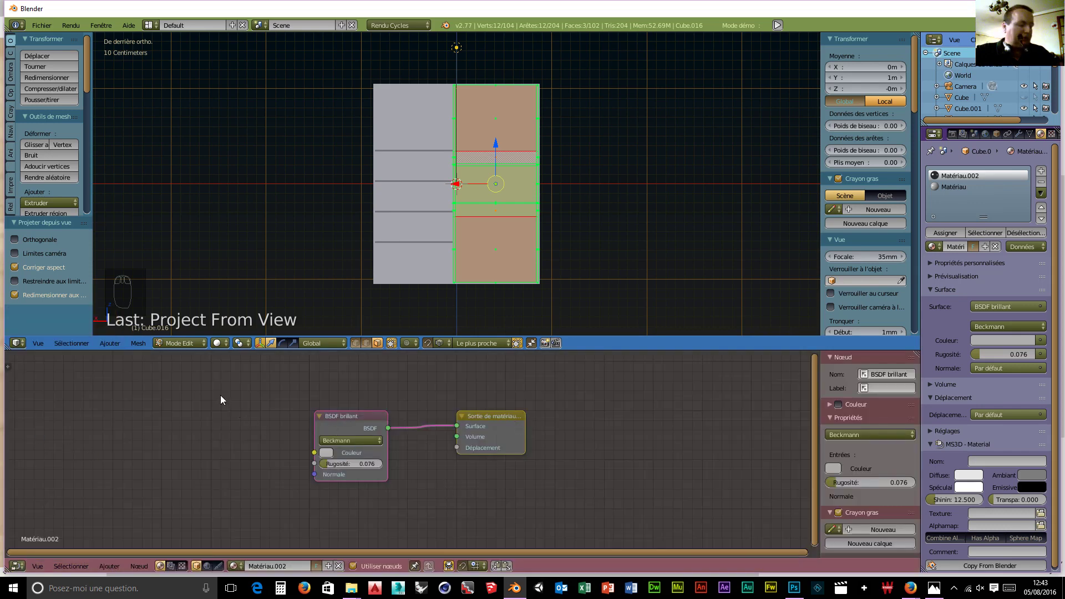
Add an Image Texture node to Matériau.002 and connect its colour output to the glossy BSDF's colour input
key(shift+a)
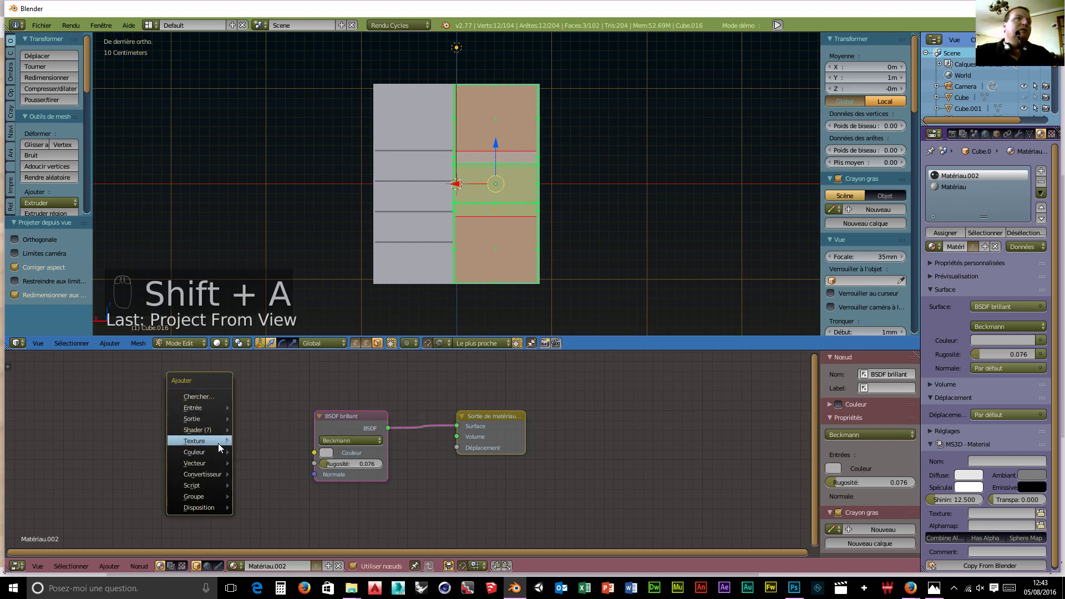
mouse_move(219, 446)
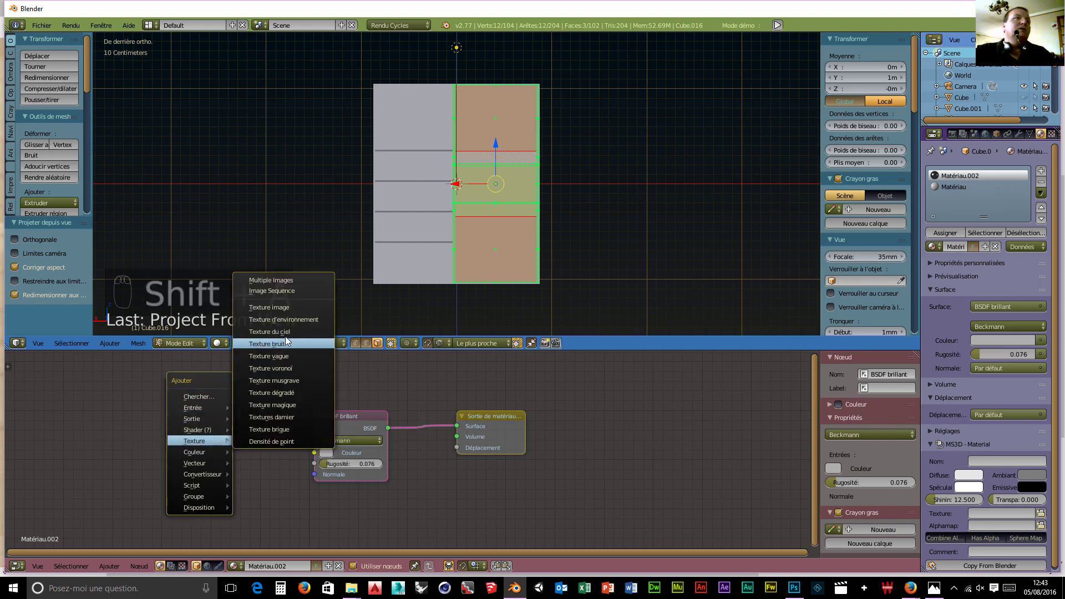
click(284, 307)
click(178, 379)
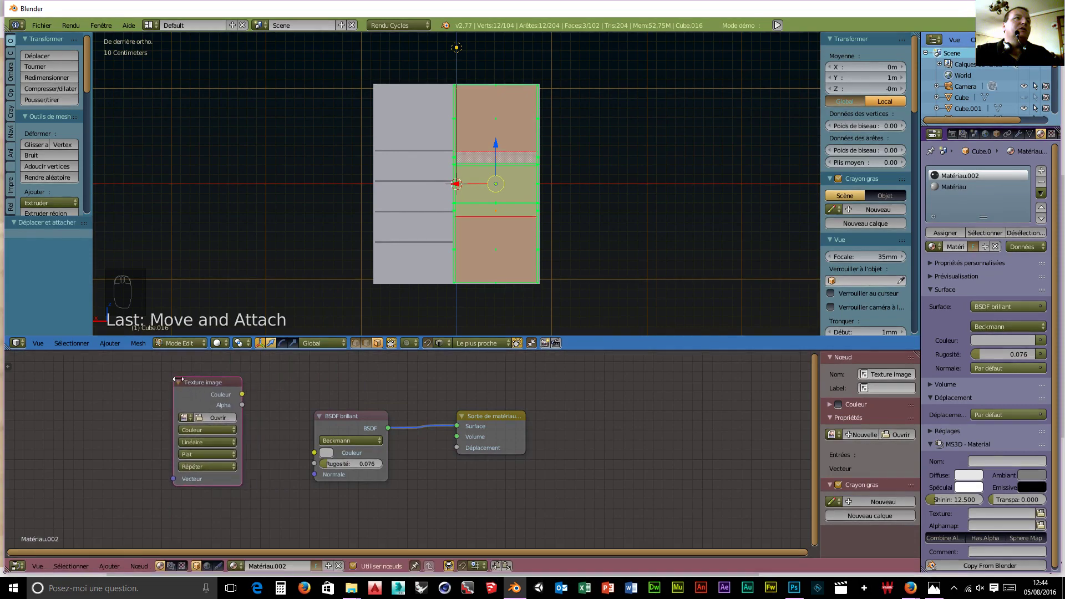
drag(243, 395, 261, 402)
drag(310, 454, 314, 453)
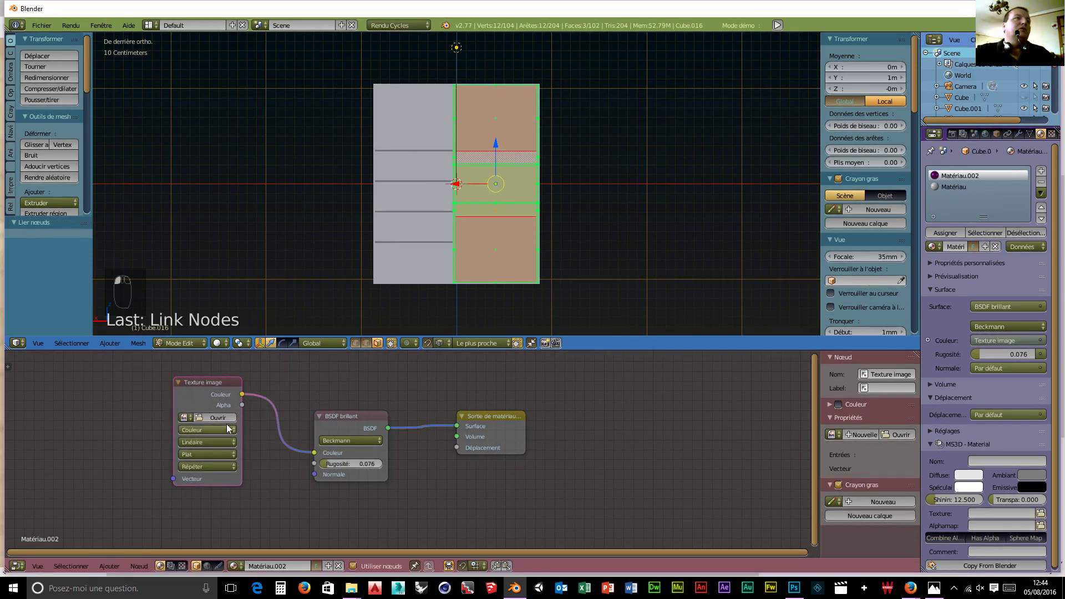
Load 812_esche_1.jpg from D:\blender\objet pour intérieur de maison into the Image Texture node
click(217, 418)
click(31, 85)
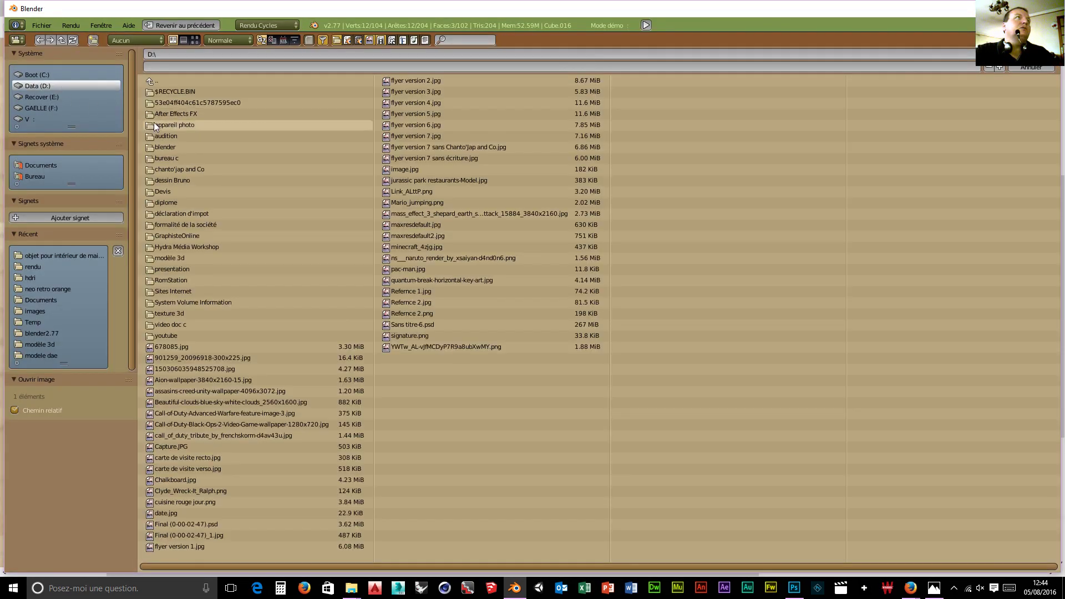
click(161, 144)
click(181, 103)
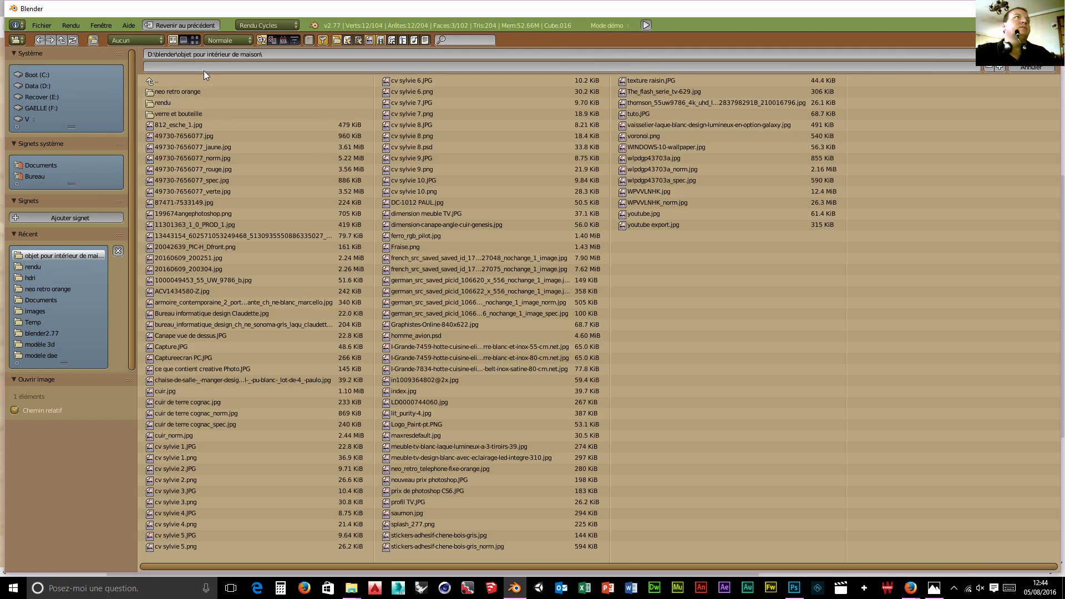
click(185, 126)
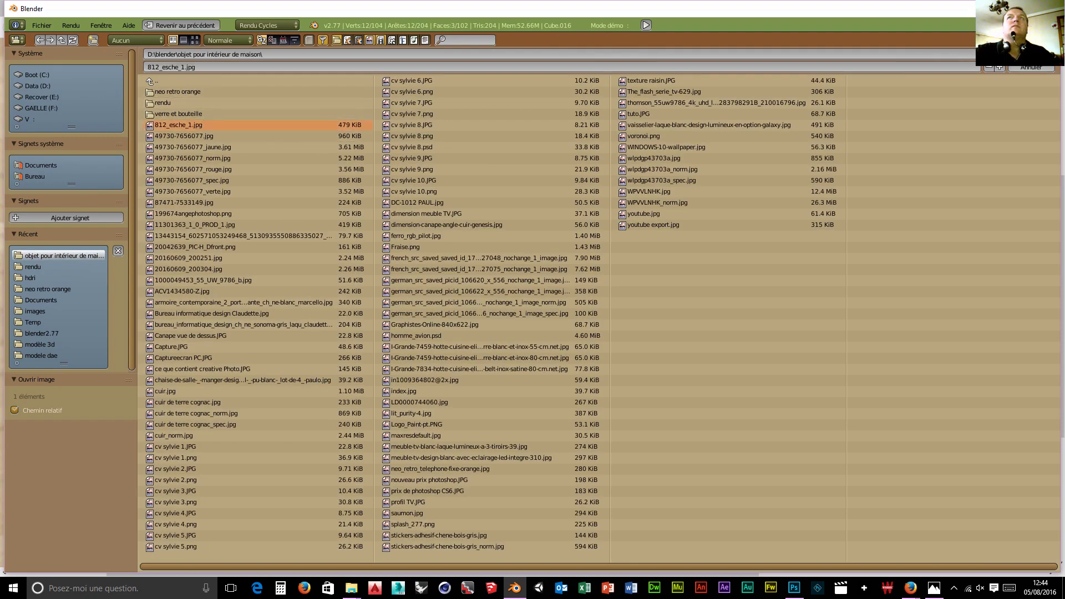
click(1027, 54)
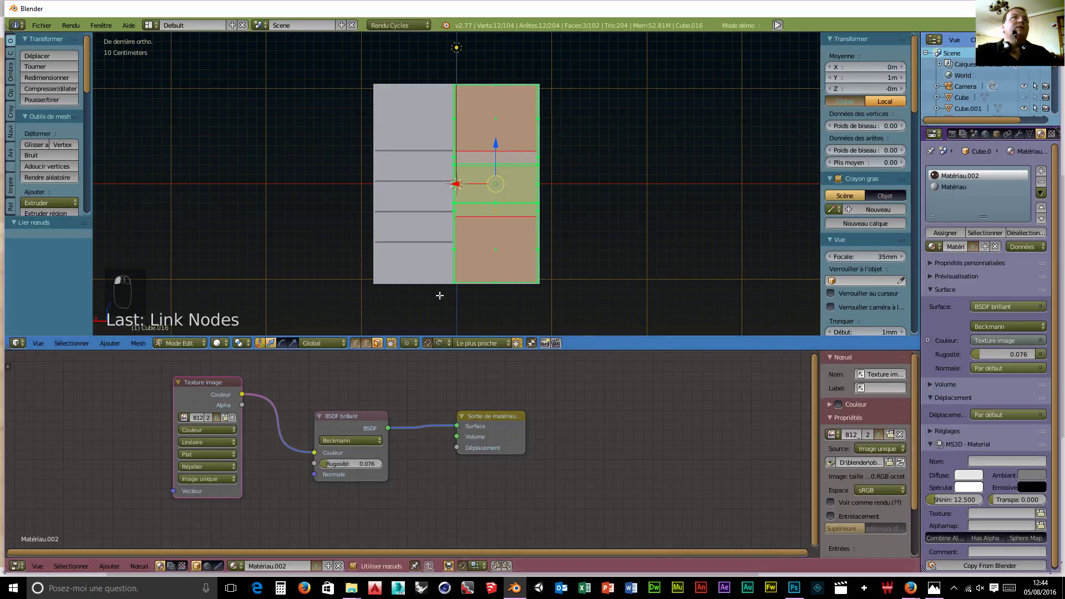
Show the wardrobe in rendered shading and examine the wood texture on the door's middle section from several angles
middle_drag(402, 292, 496, 304)
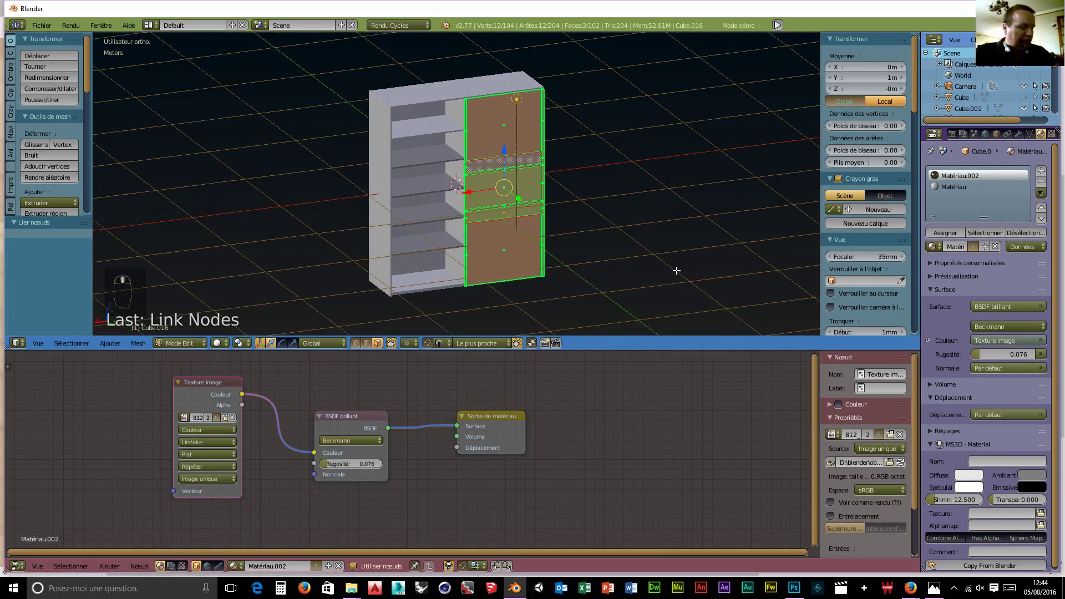
key(shift+z)
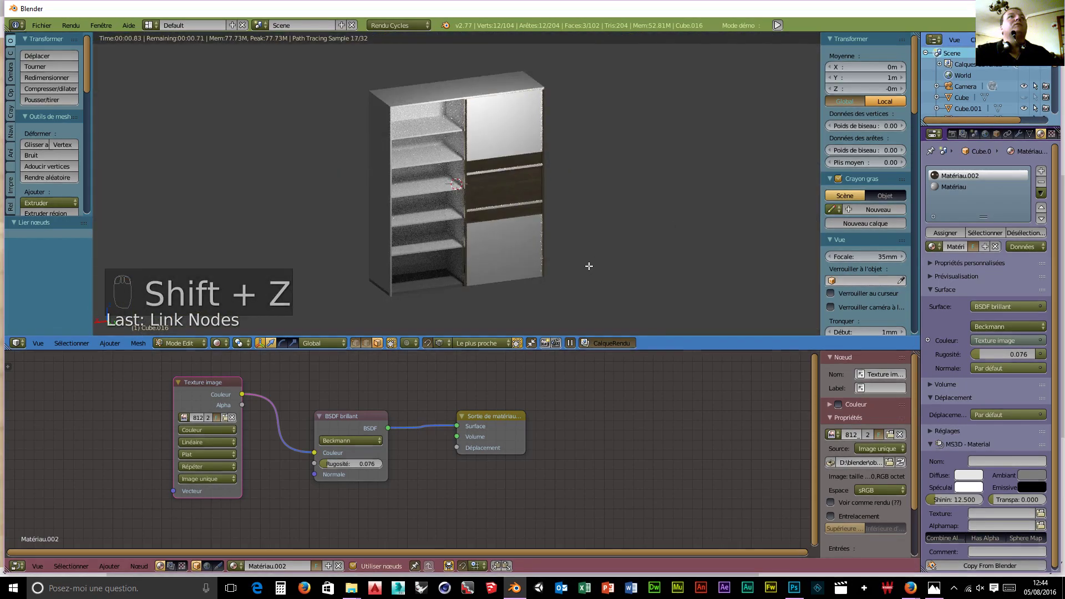
scroll(590, 264, up, 5)
middle_drag(589, 264, 697, 265)
scroll(562, 246, up, 3)
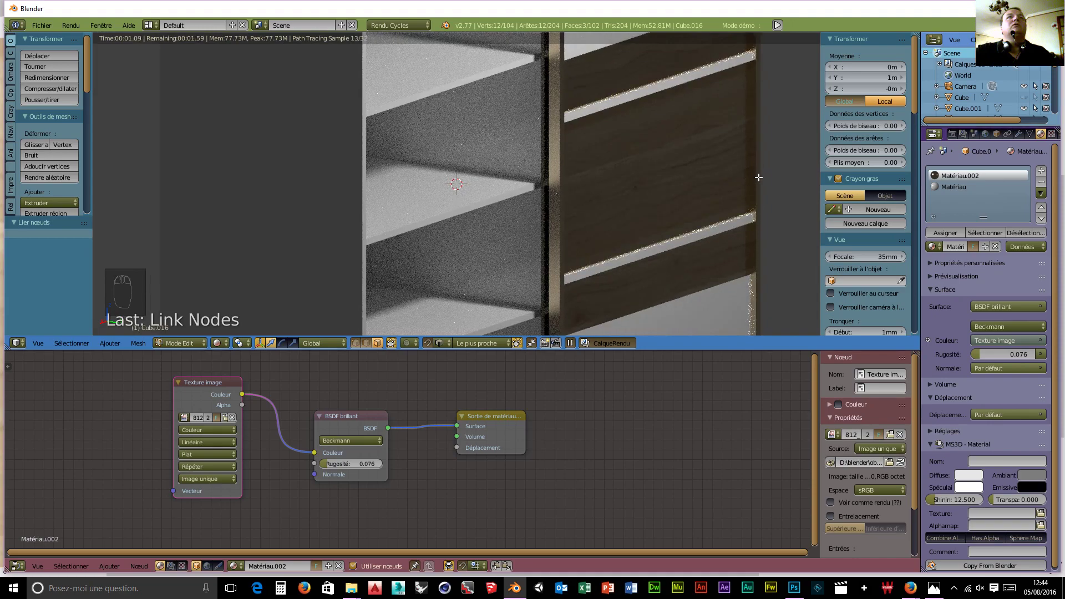
middle_drag(720, 302, 530, 290)
scroll(533, 290, down, 5)
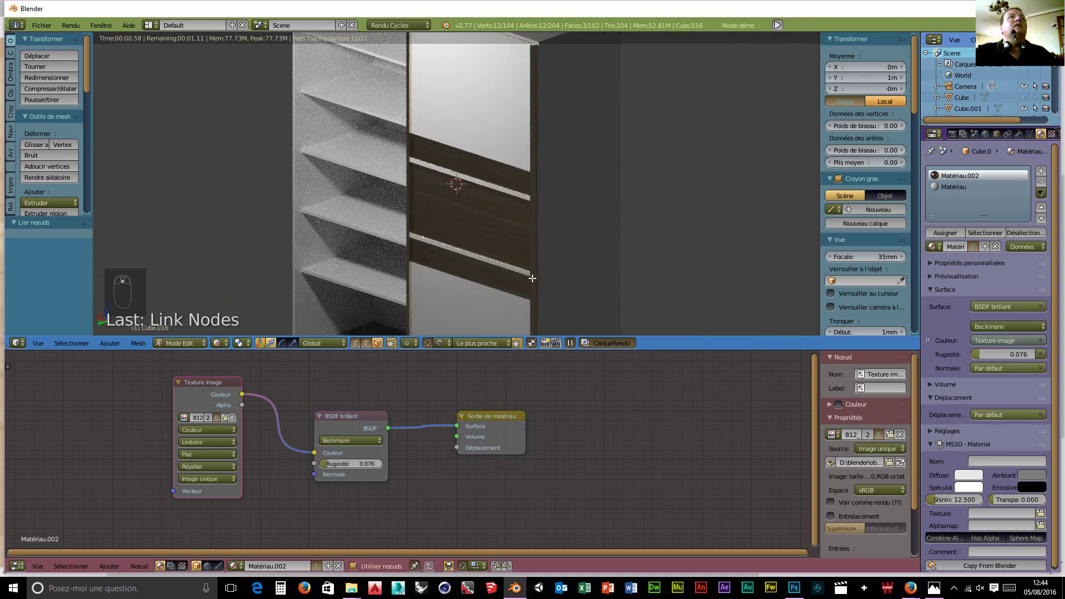
scroll(480, 286, up, 8)
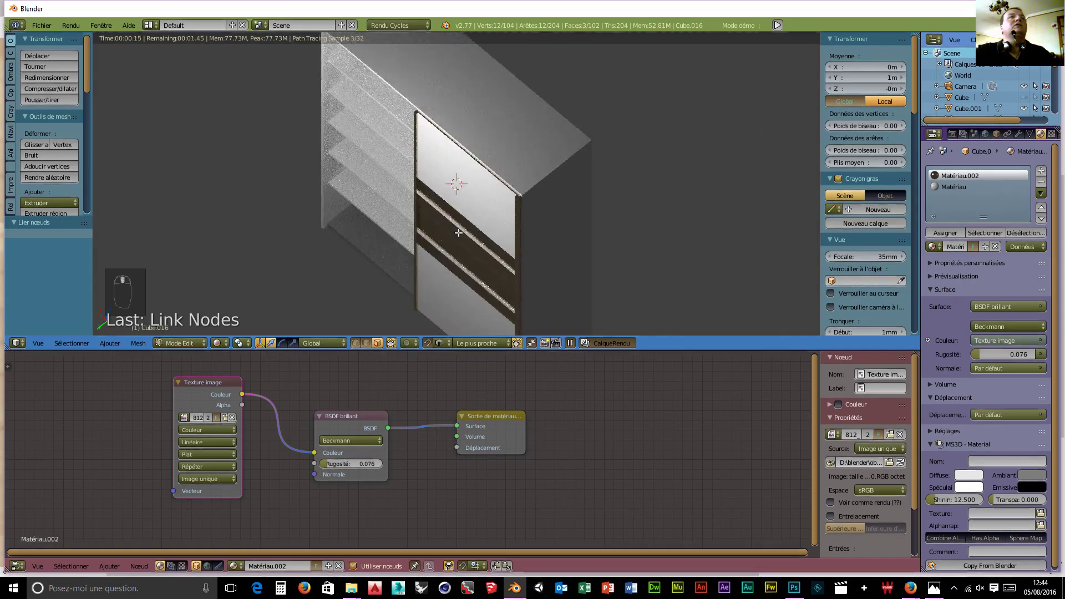
scroll(439, 188, up, 6)
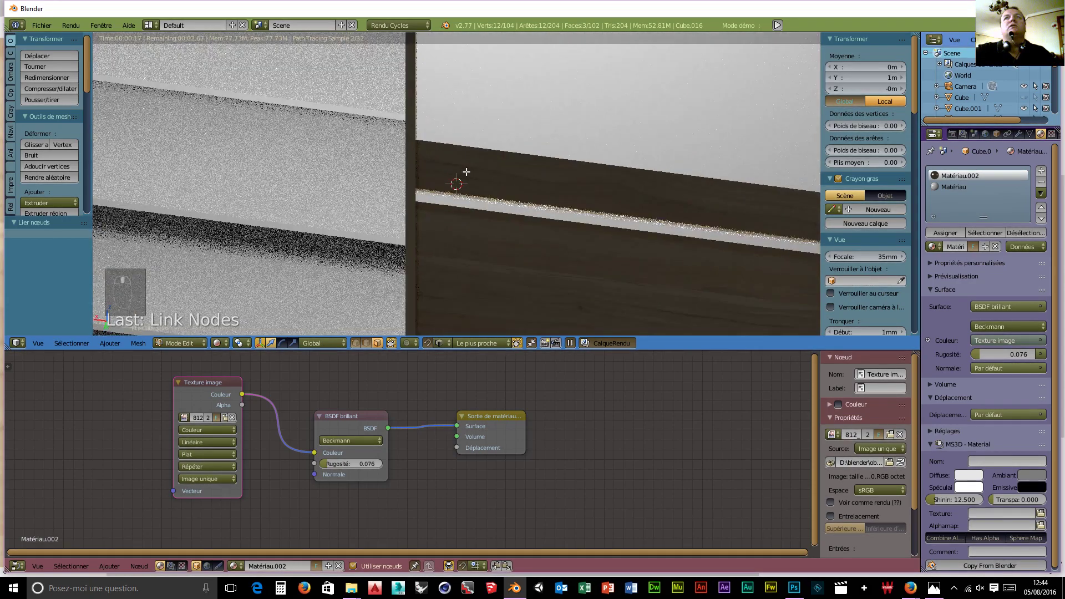
scroll(454, 182, down, 1)
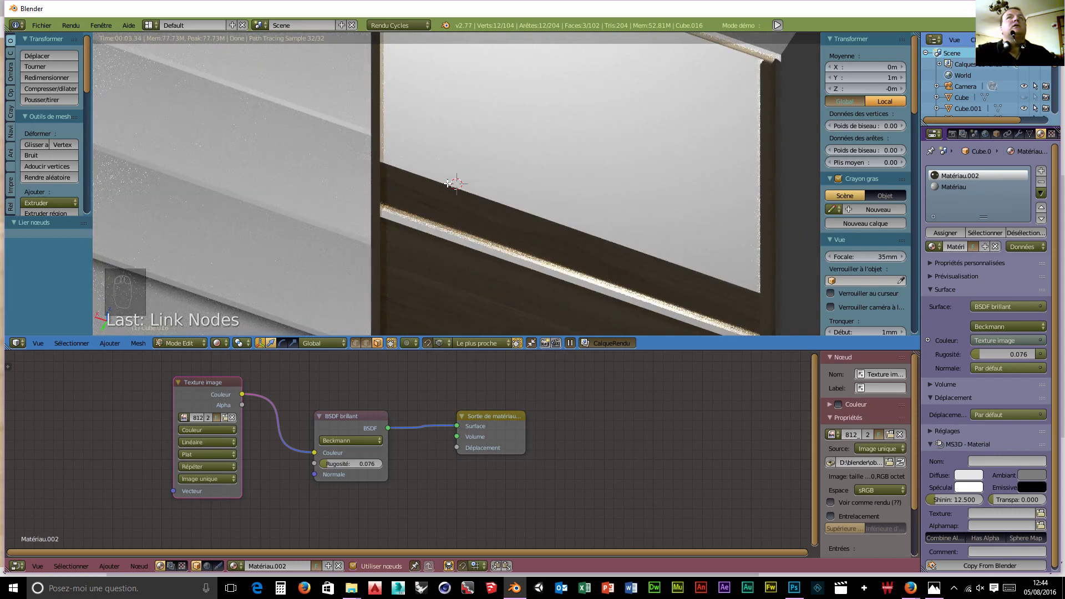
Add an empty third material slot to the door and reselect the Matériau.002 slot
click(1041, 172)
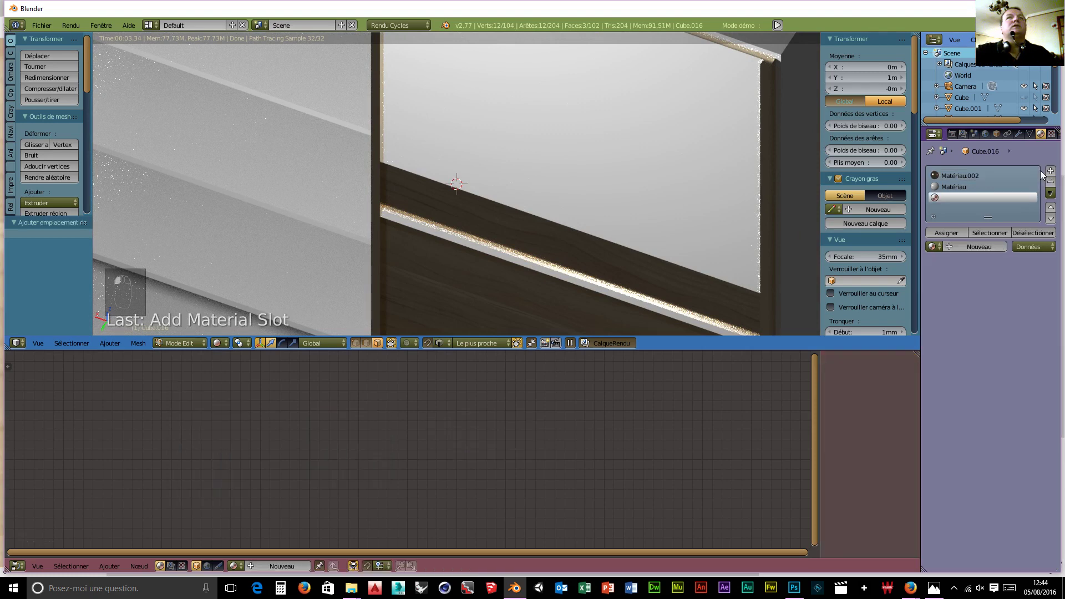
click(953, 176)
click(935, 247)
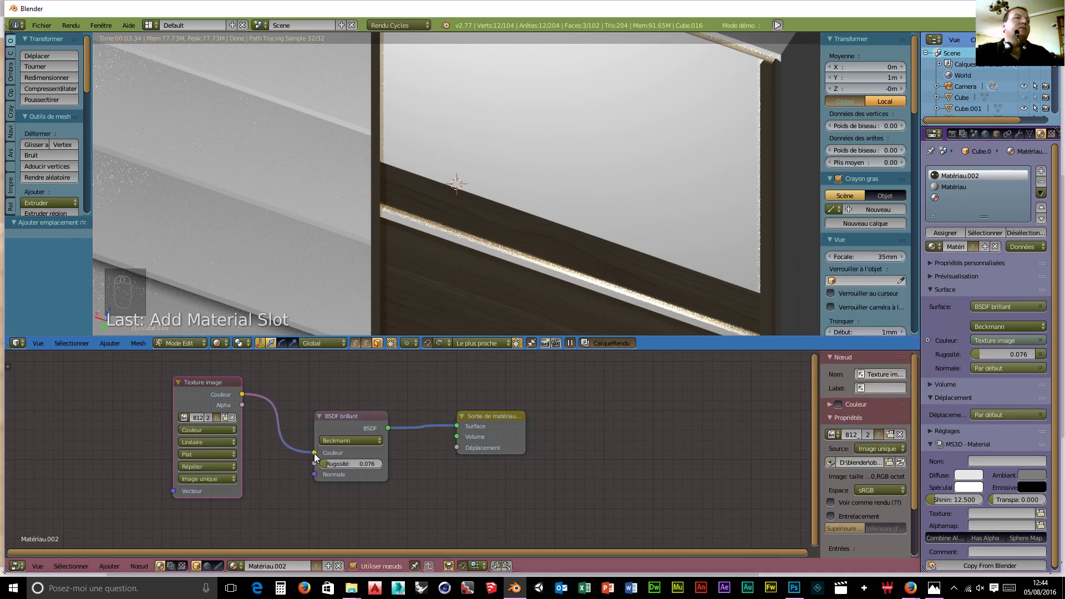
Disconnect the Image Texture node from the glossy shader of Matériau.002 and delete it
drag(314, 453, 288, 464)
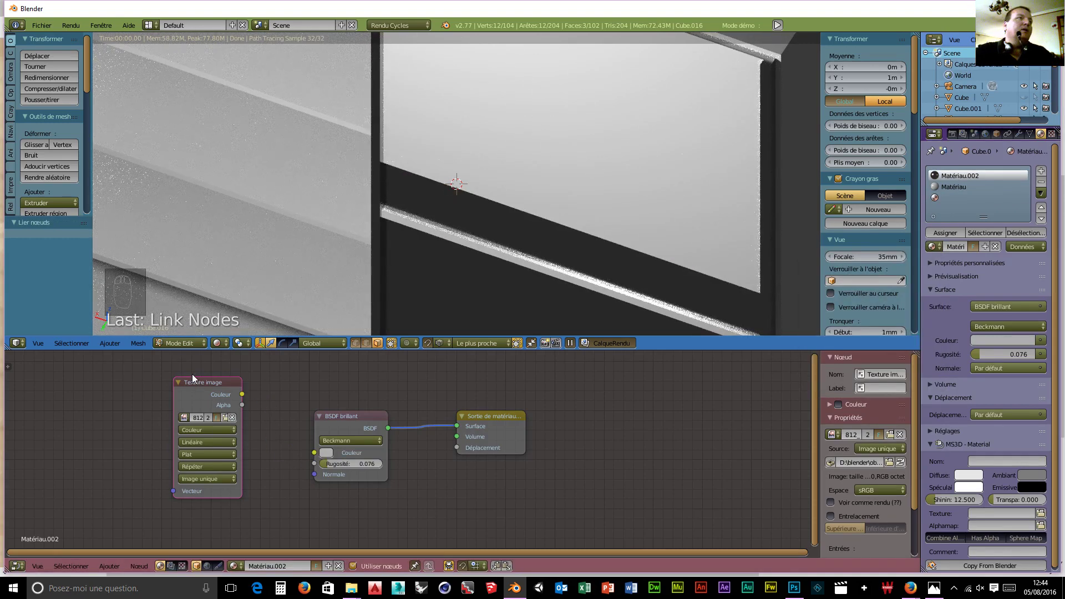
click(191, 386)
key(Delete)
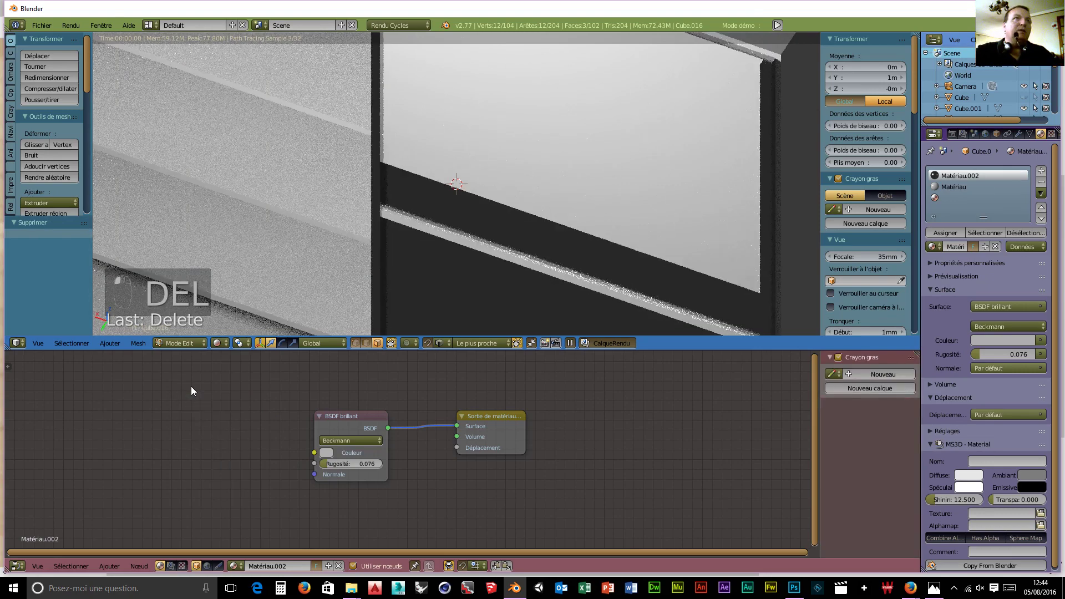
Create a new material in the door's empty third slot and add an Image Texture node beside its diffuse shader
click(949, 198)
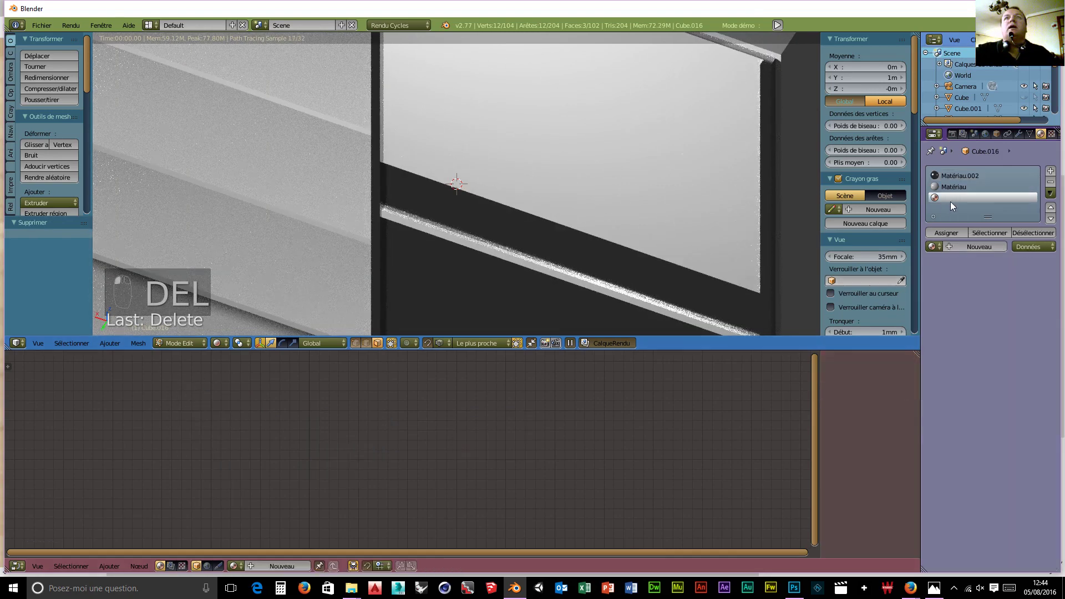
click(958, 247)
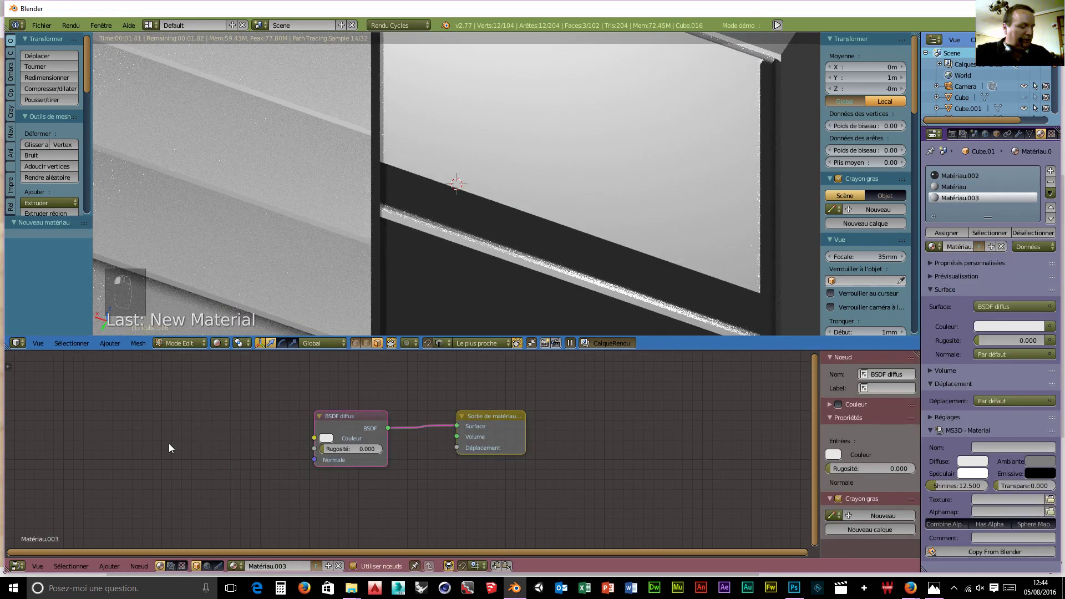
key(shift+a)
mouse_move(166, 448)
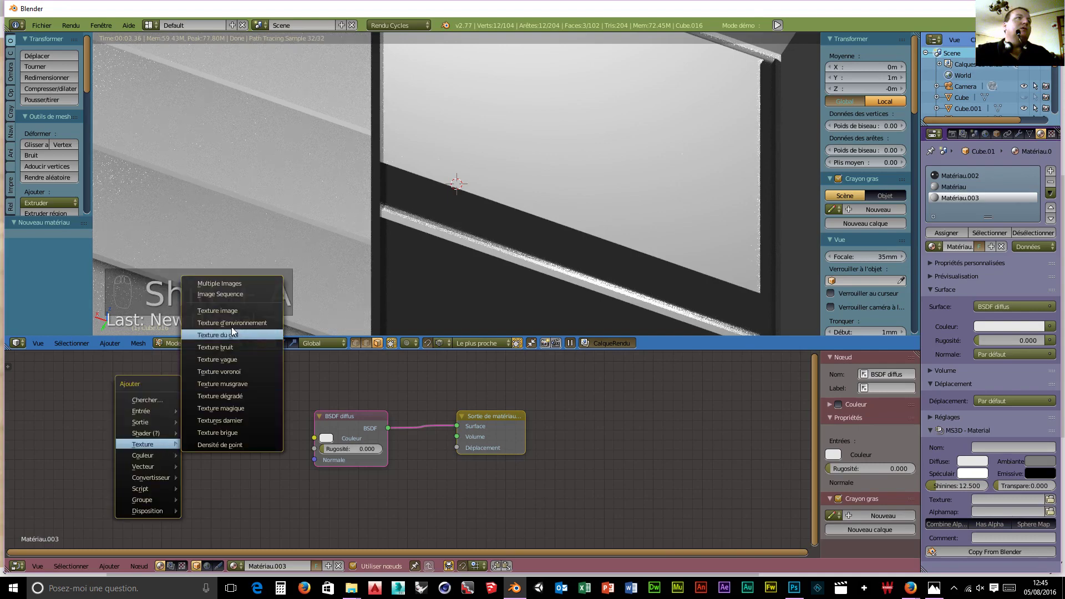
click(230, 310)
click(162, 375)
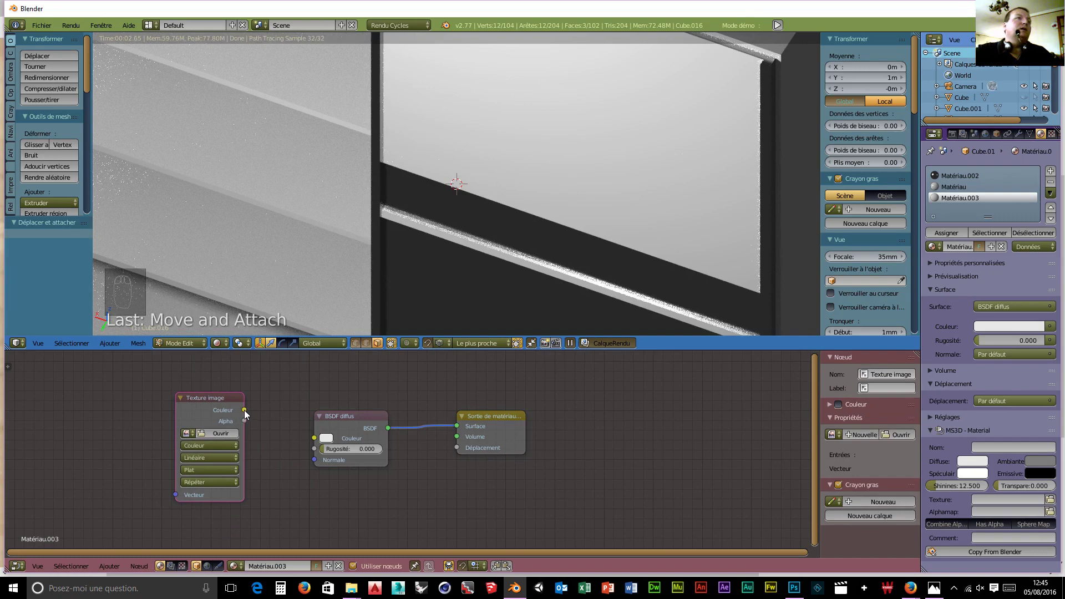
Load 812_esche_1.jpg from D:\blender\objet pour intérieur de maison into the texture node and connect its color output to the diffuse shader's color
click(221, 433)
click(43, 85)
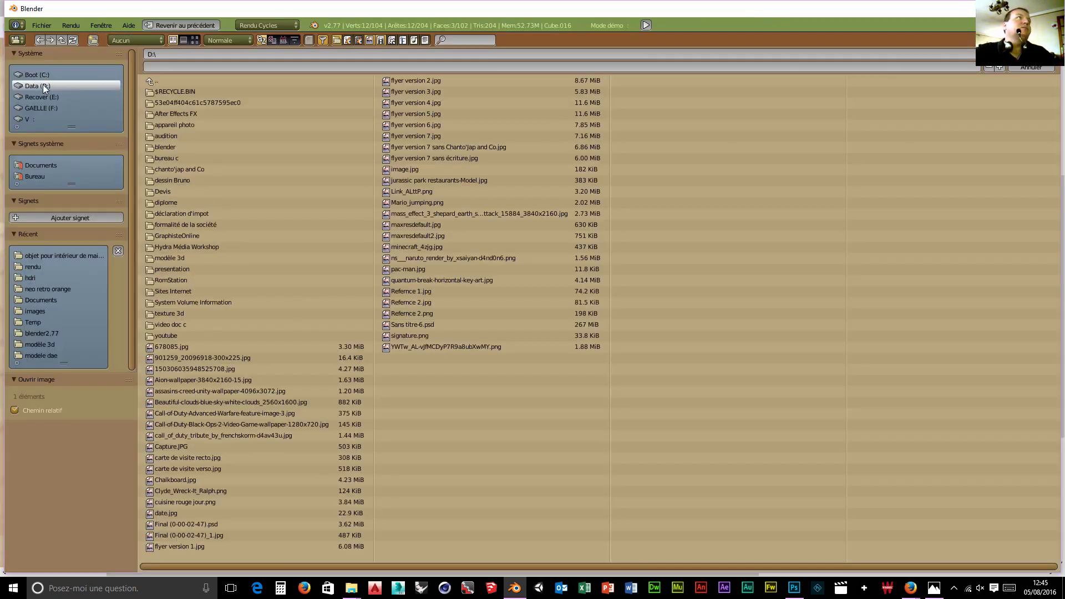
double_click(169, 146)
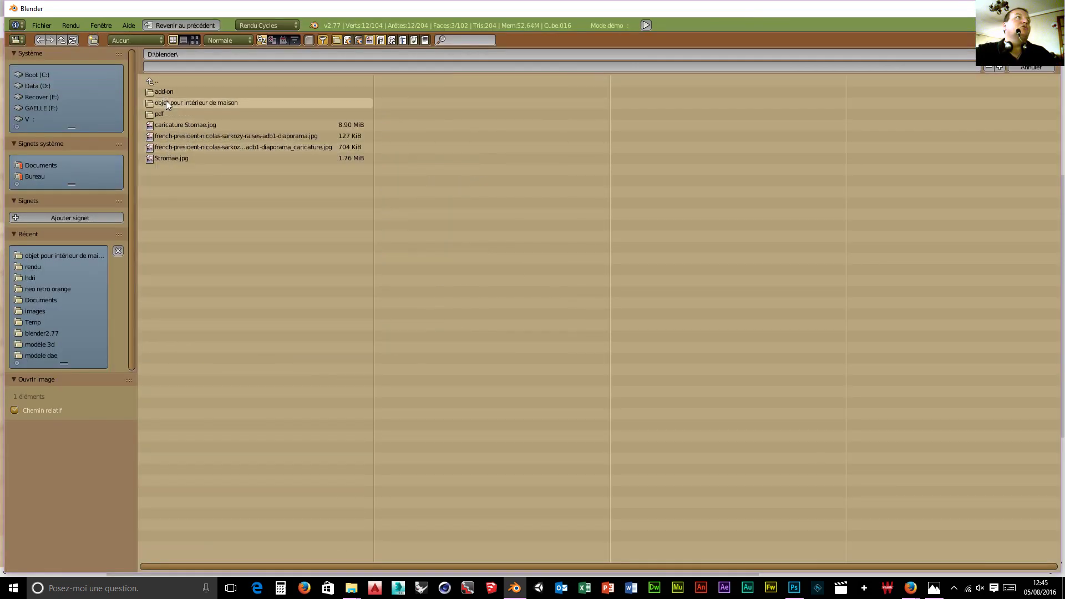
double_click(172, 104)
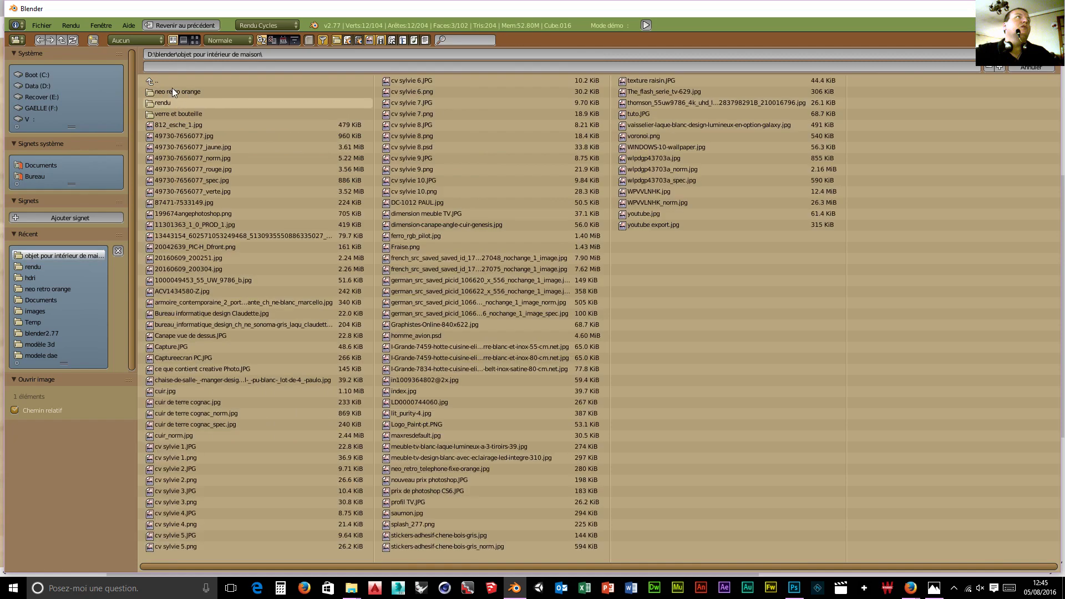
click(175, 125)
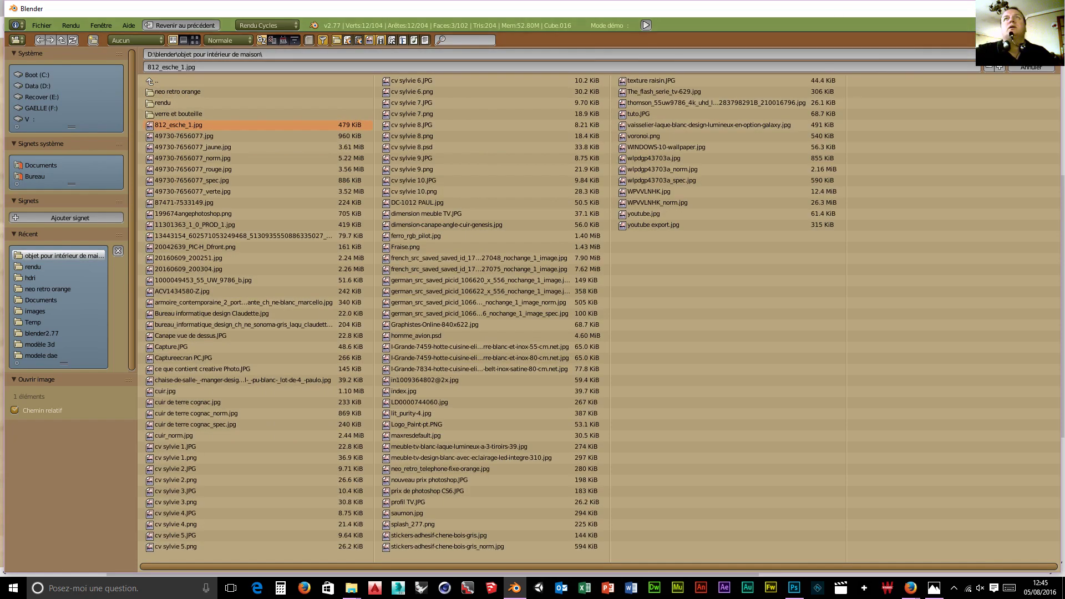
click(1026, 54)
drag(244, 409, 313, 441)
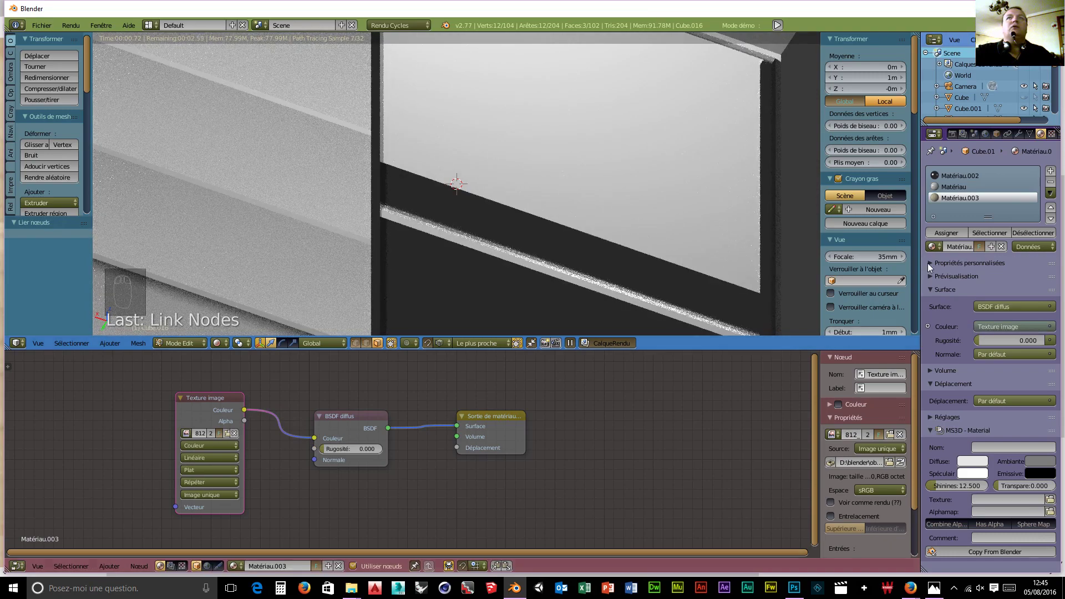
Assign Matériau.003 to the selected faces of the door's middle section and inspect the wood texture from several angles
click(948, 232)
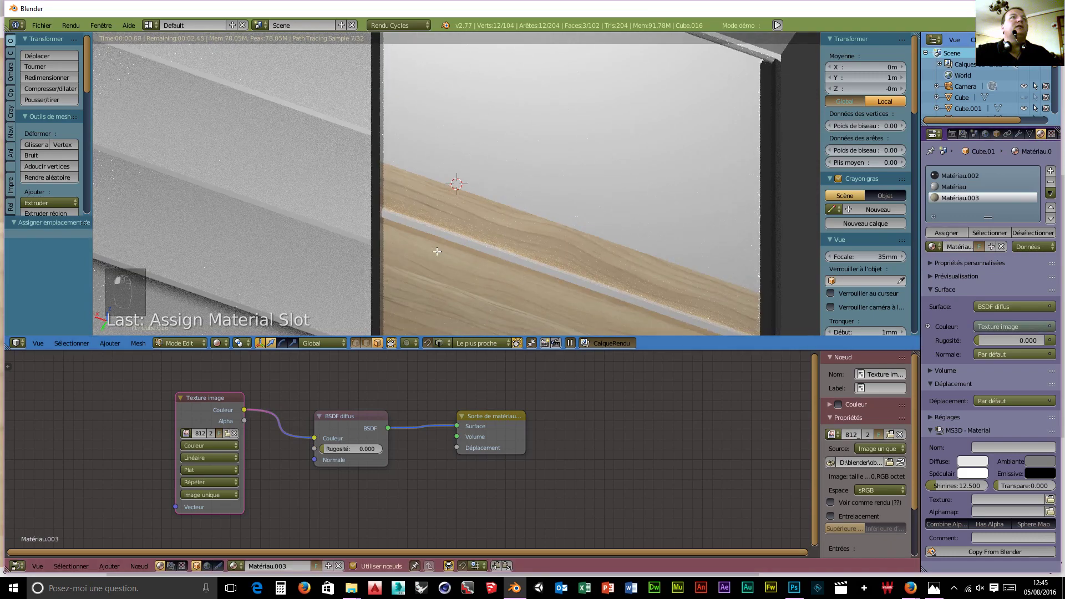
scroll(444, 251, down, 3)
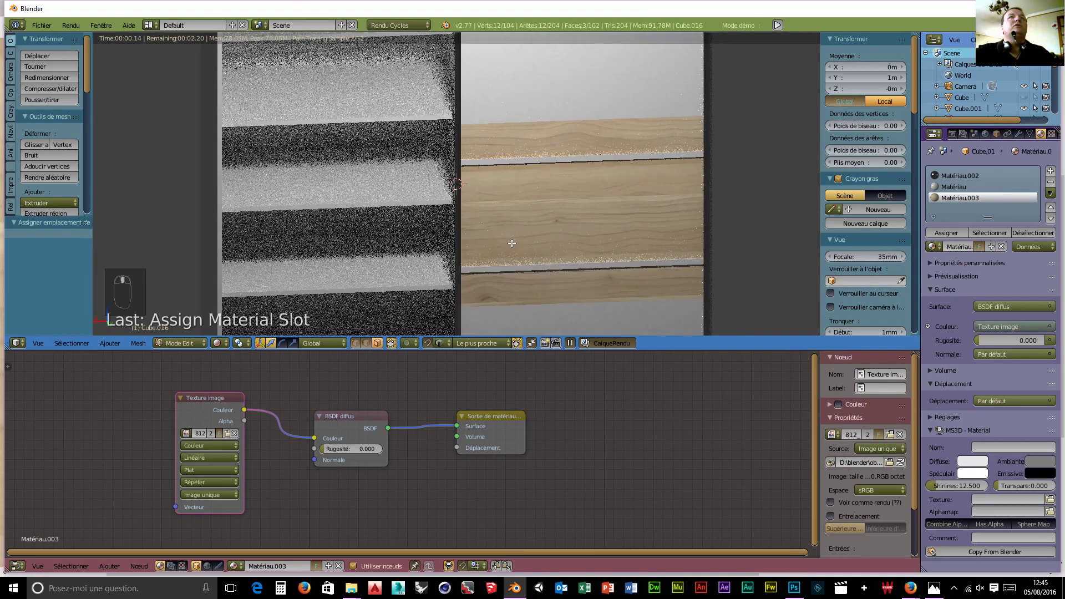
scroll(609, 248, up, 2)
scroll(609, 248, up, 2)
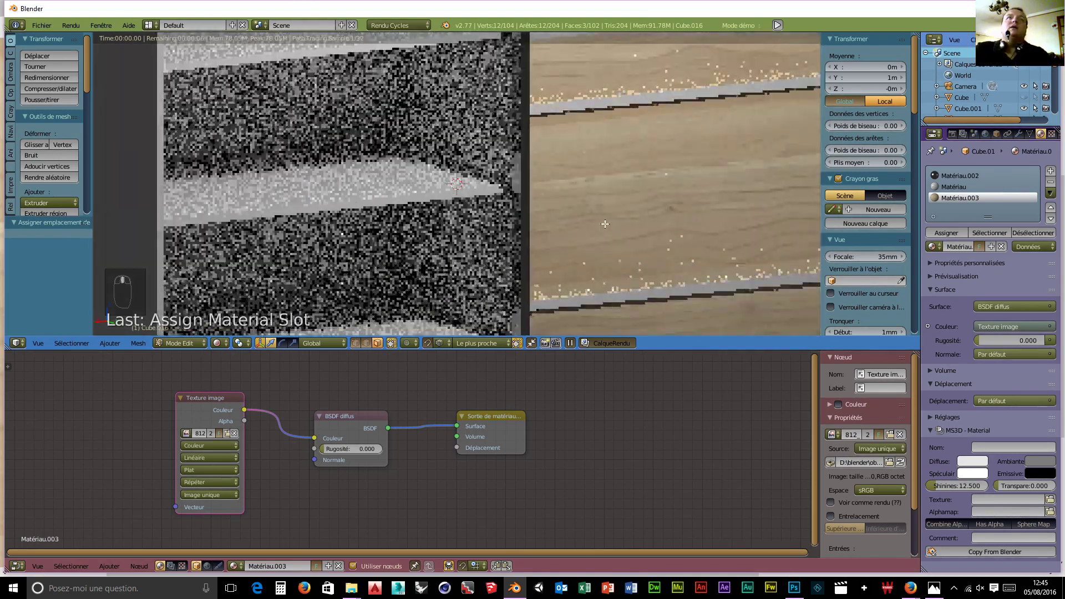
scroll(494, 173, up, 4)
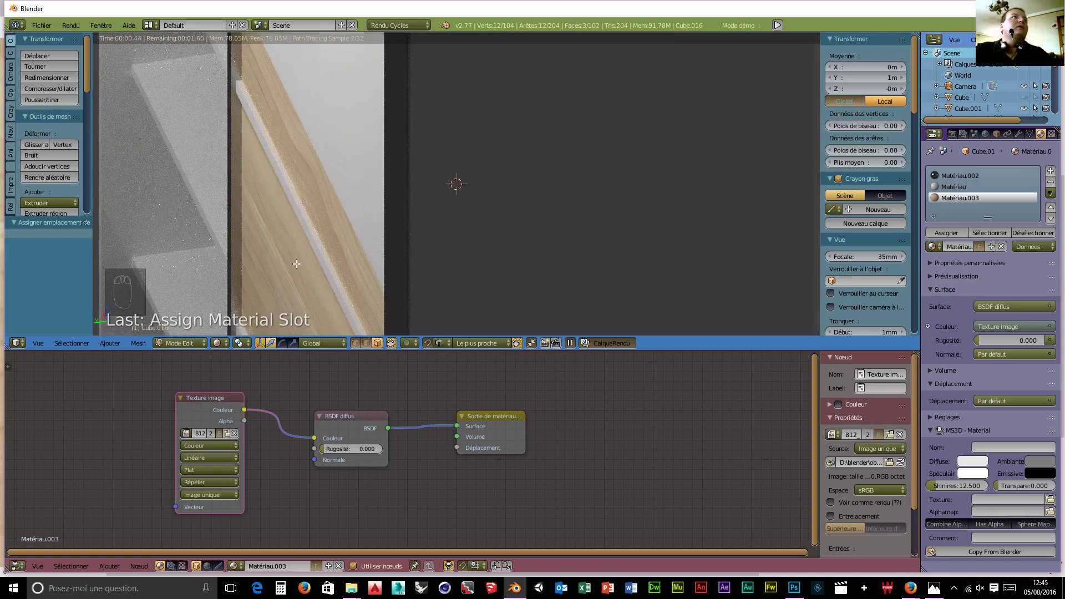
middle_drag(299, 264, 418, 245)
scroll(395, 213, down, 5)
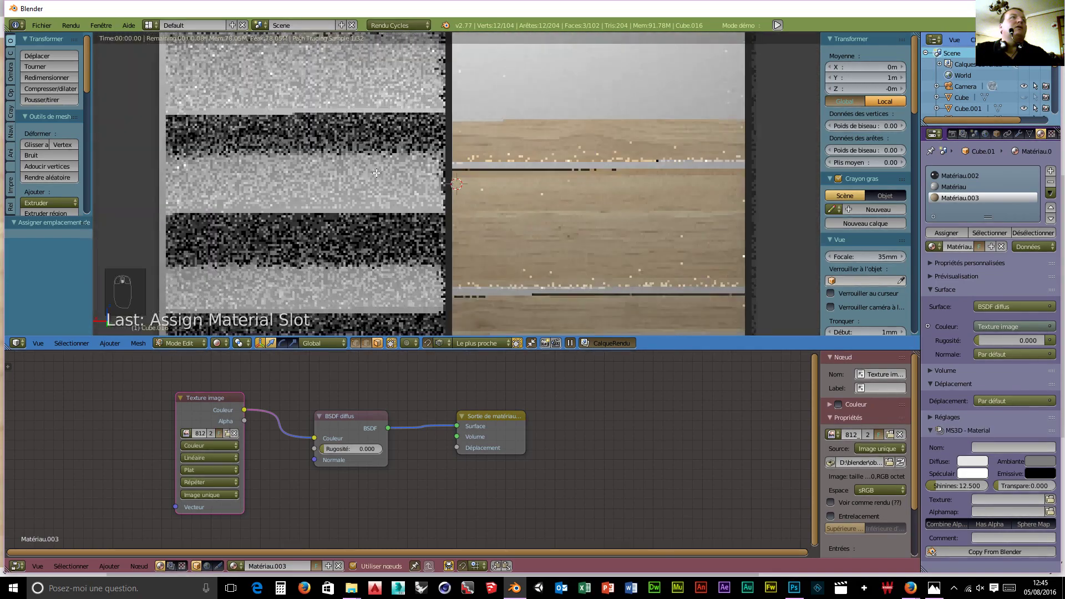
scroll(395, 214, down, 6)
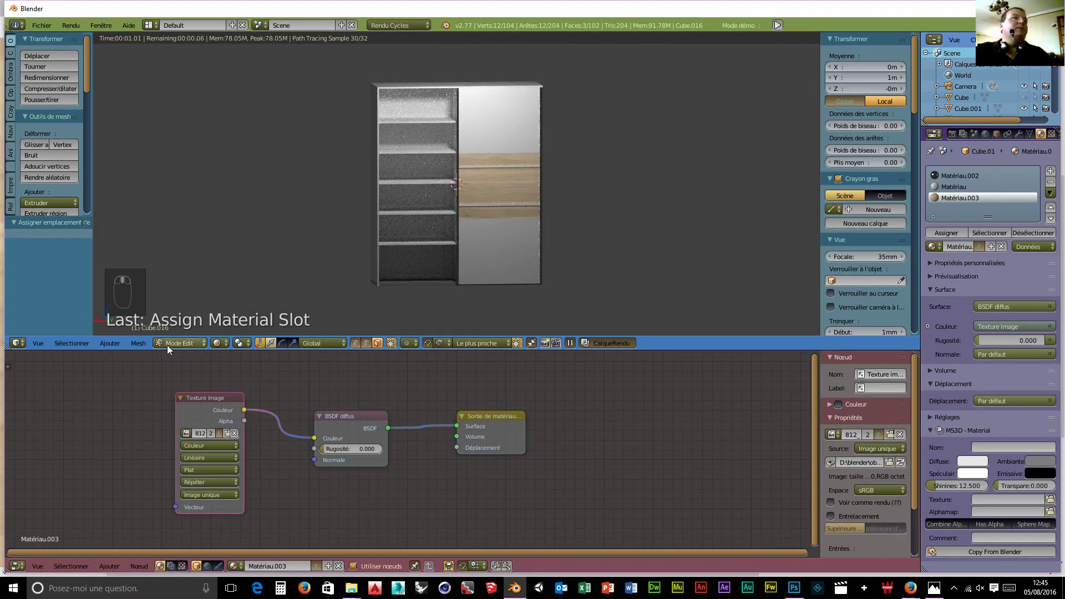
Switch the 3D view to wireframe shading and return the door to Object Mode
click(220, 342)
click(231, 330)
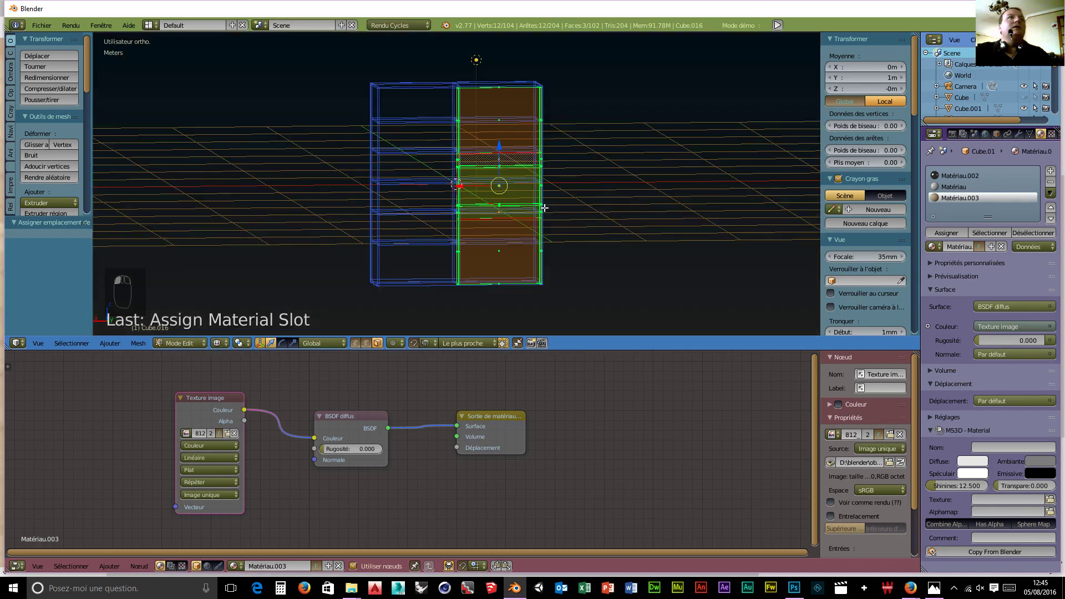
click(181, 344)
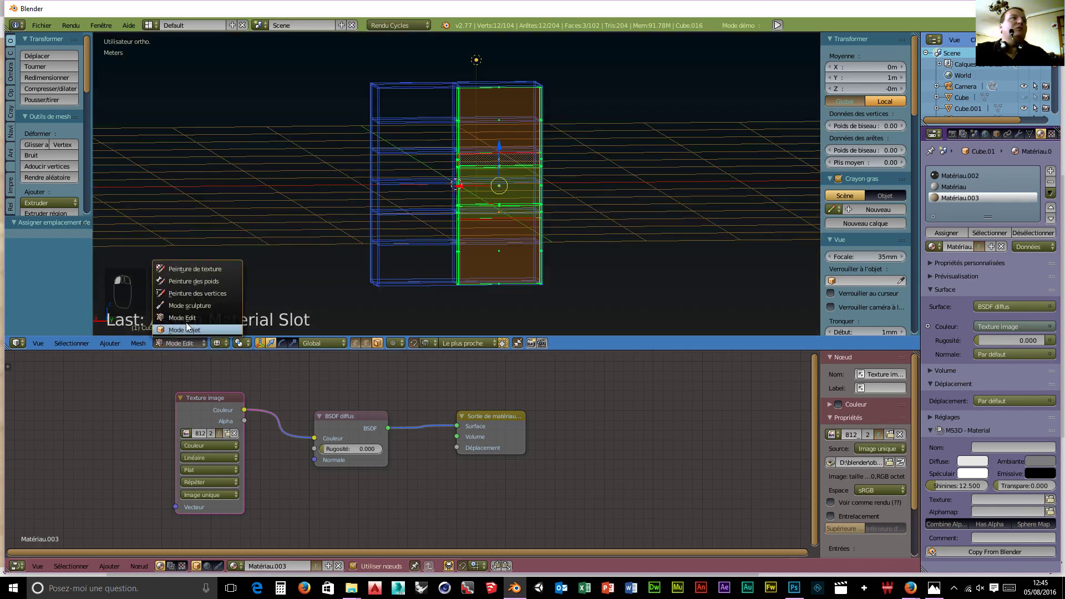
click(185, 322)
Duplicate the door and move the copy about 83.7 cm along X to cover the wardrobe's other half
middle_drag(227, 321, 478, 251)
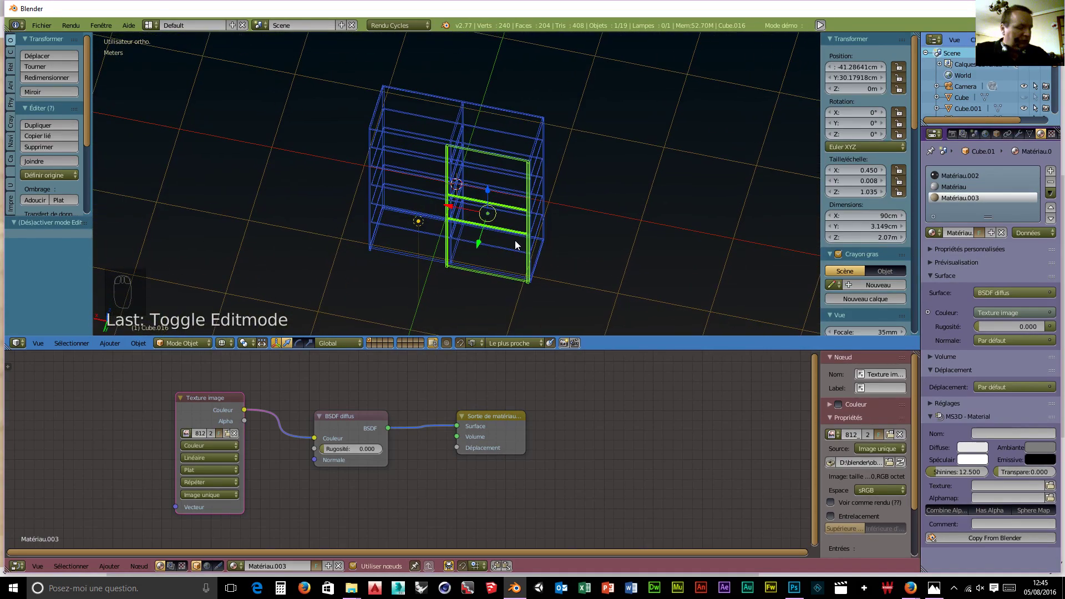
key(shift+d)
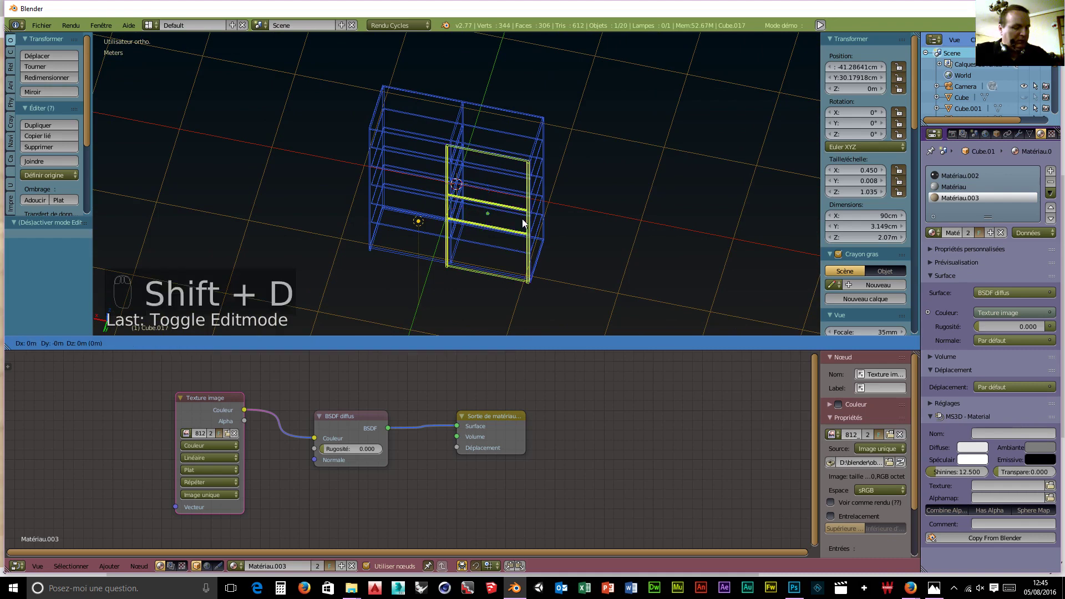
key(x)
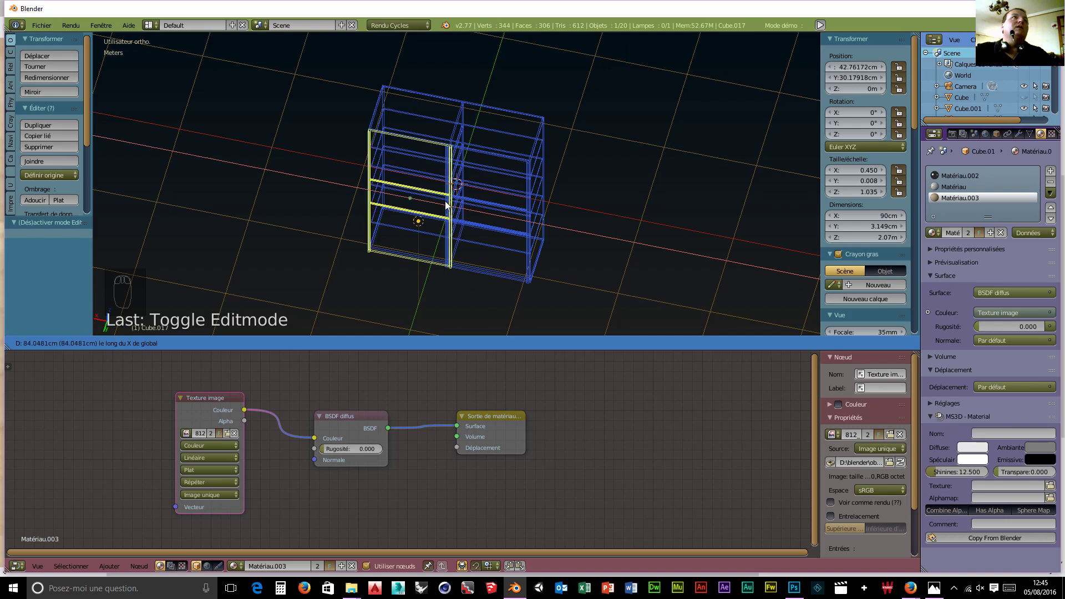
click(445, 202)
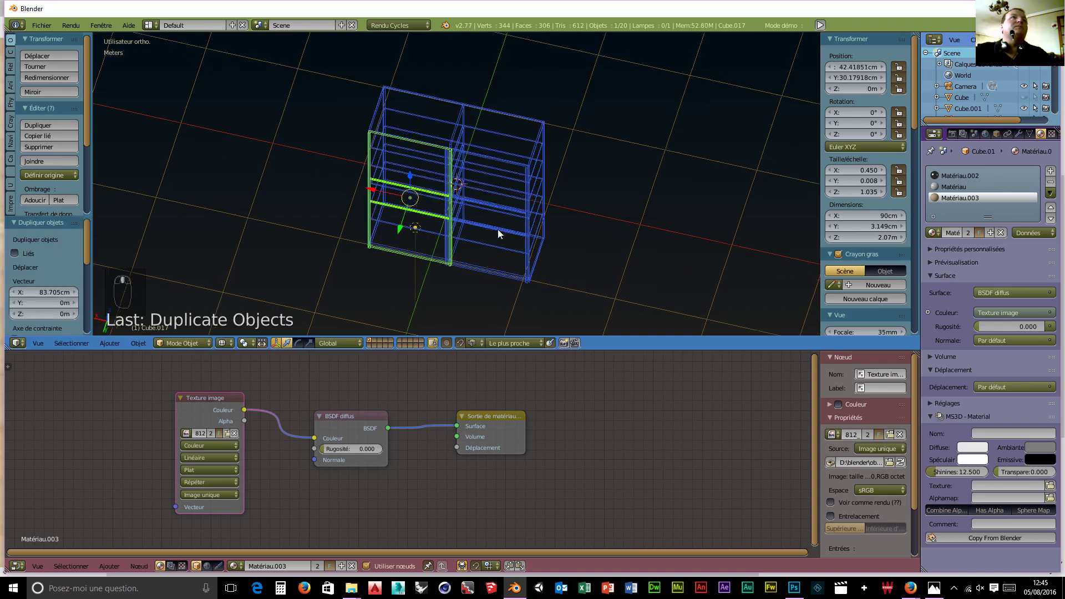
Move the duplicated door about -4.1 cm along Y into the wardrobe front, and the original door about -8 mm along Y
middle_drag(498, 229, 412, 191)
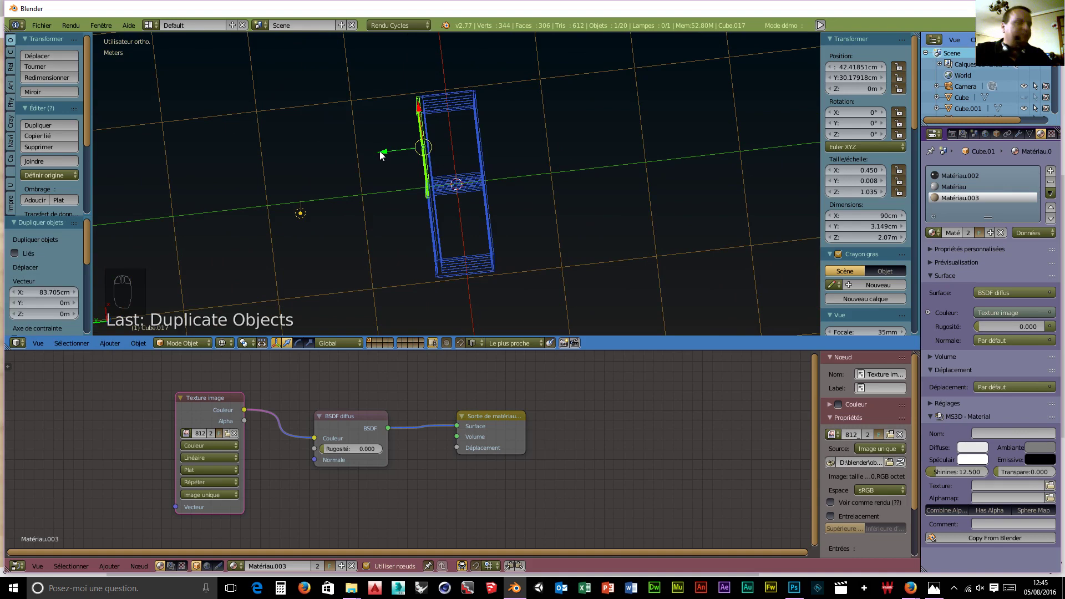
drag(381, 152, 385, 154)
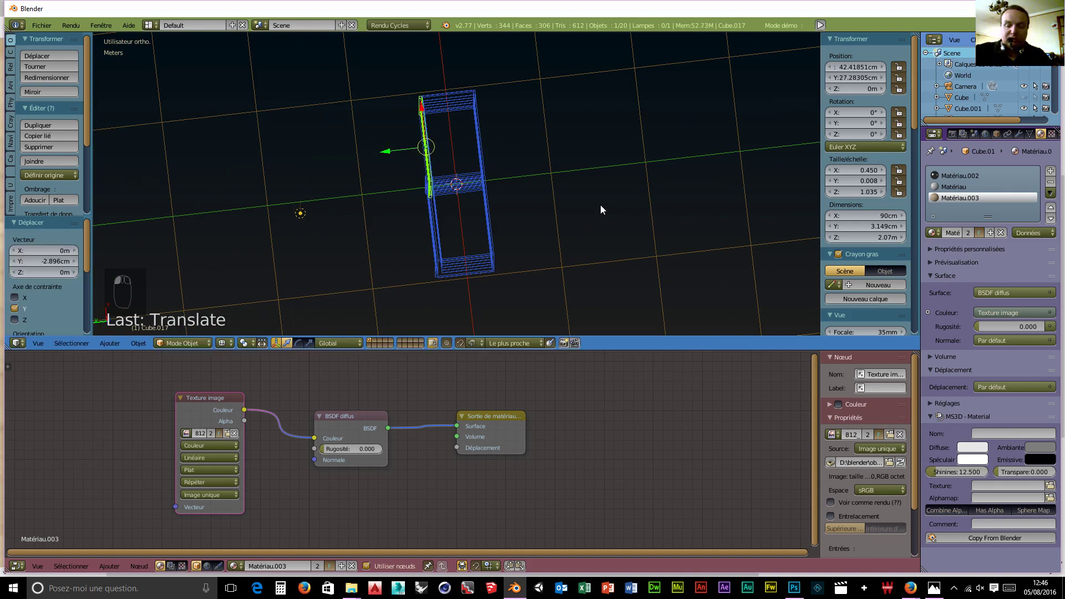
key(KP_7)
scroll(598, 205, up, 5)
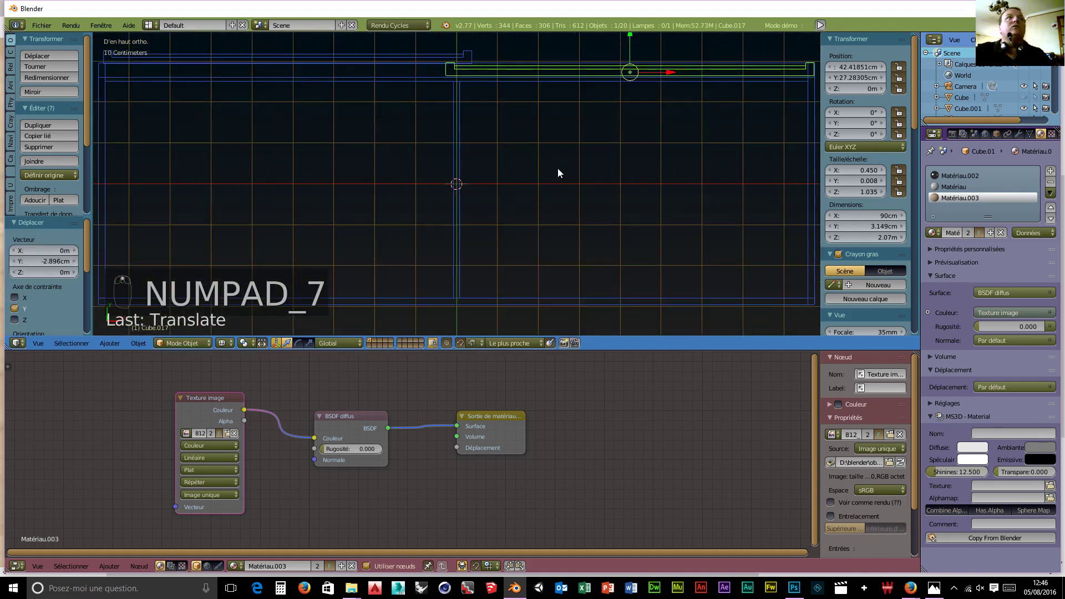
shift+middle_drag(558, 174, 404, 305)
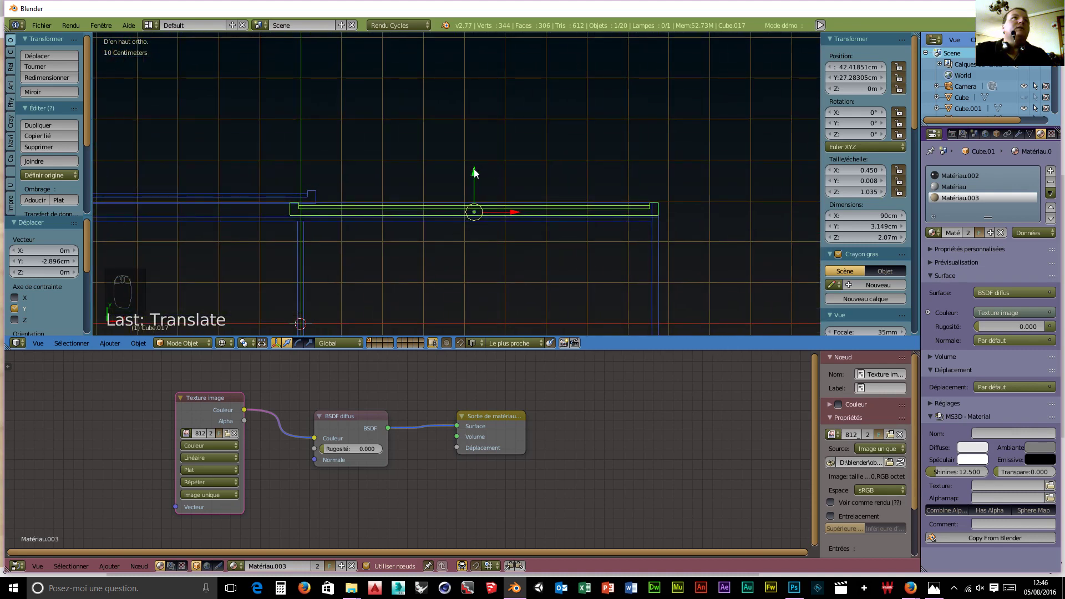
drag(475, 173, 471, 178)
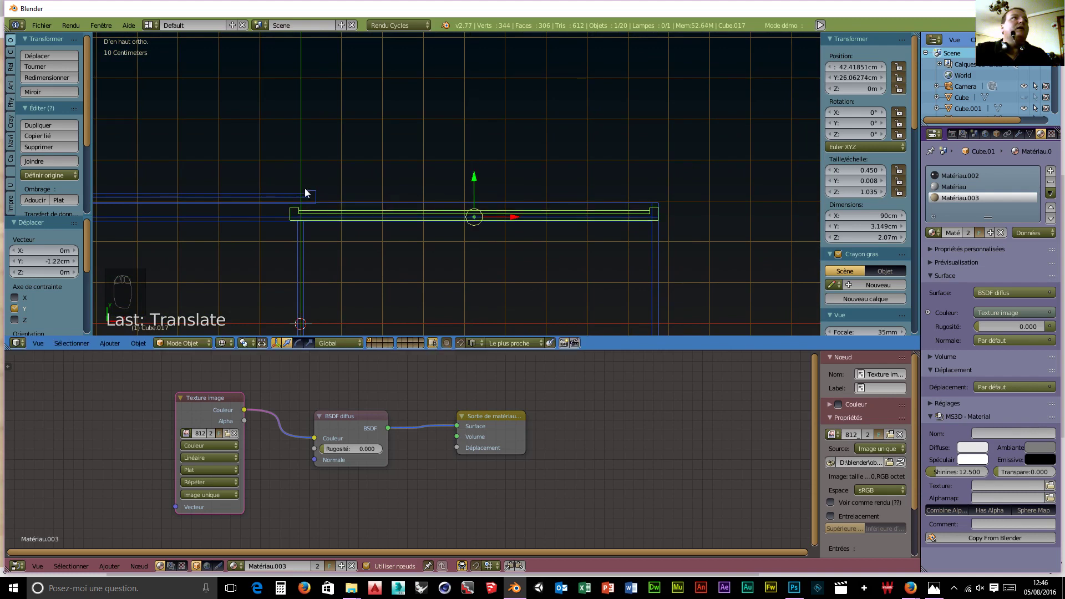
right_click(186, 194)
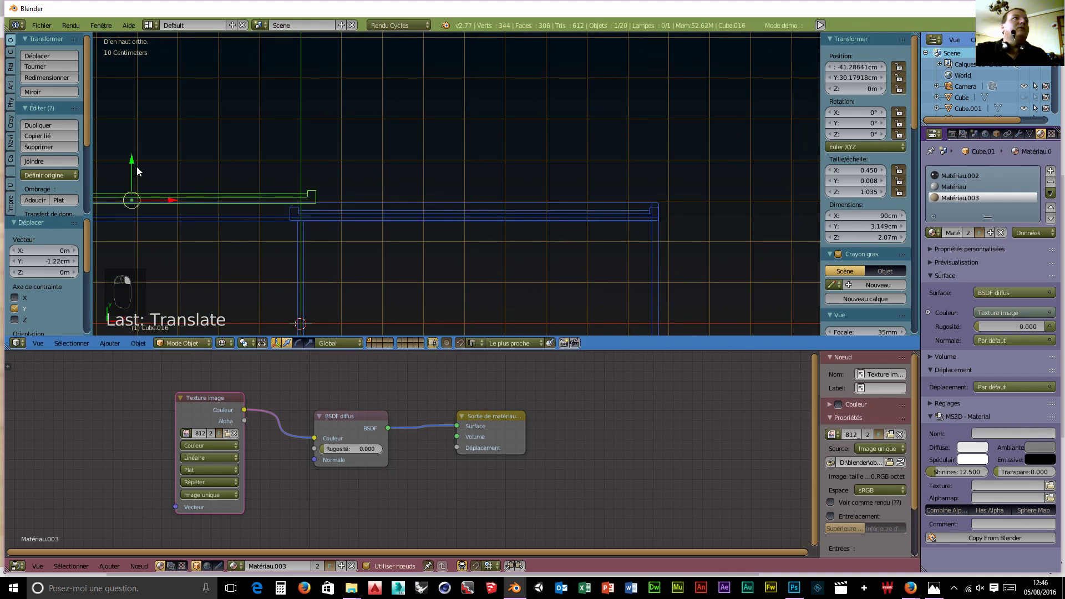
drag(133, 163, 133, 167)
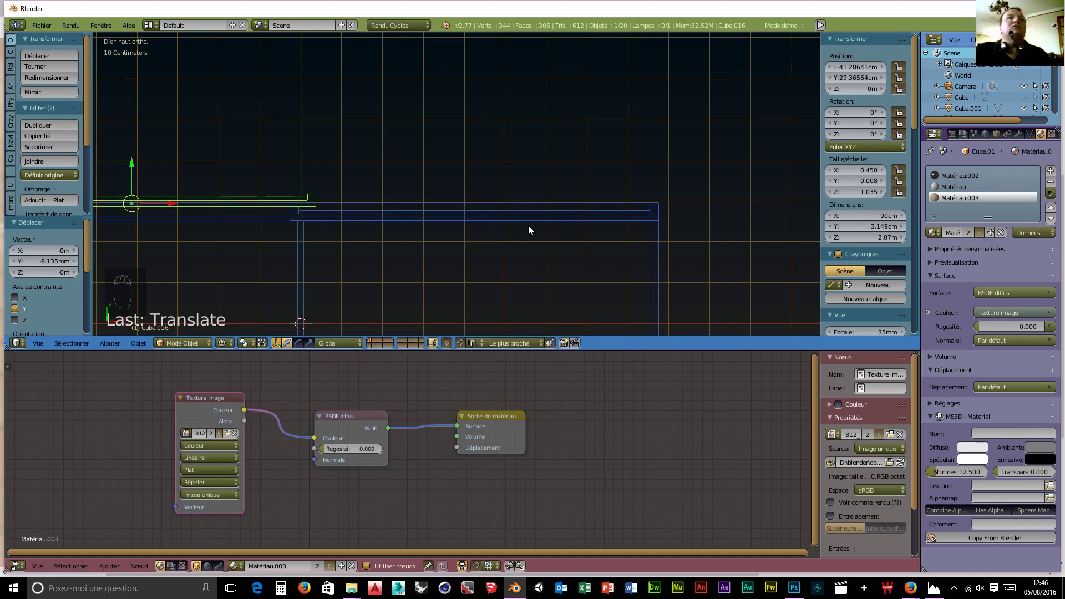
scroll(528, 229, down, 2)
right_click(408, 210)
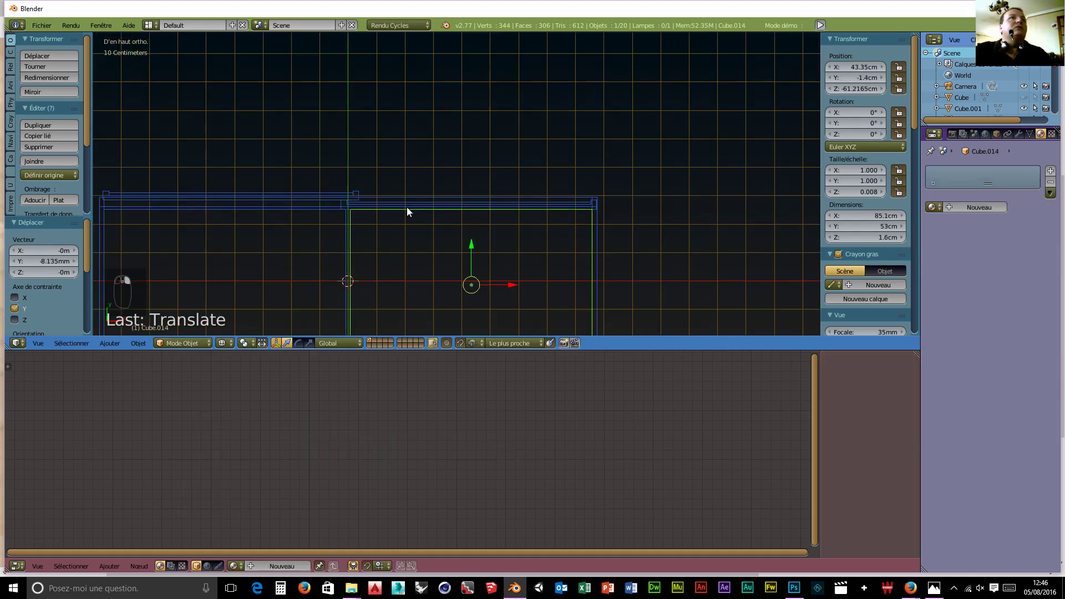
drag(472, 251, 468, 251)
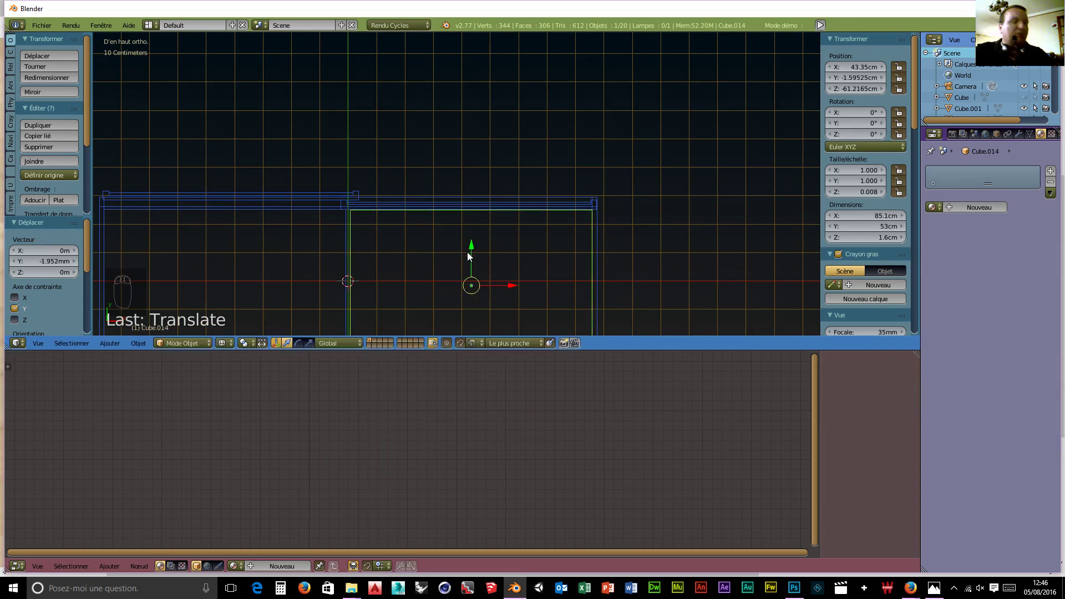
key(ctrl+z)
right_click(591, 202)
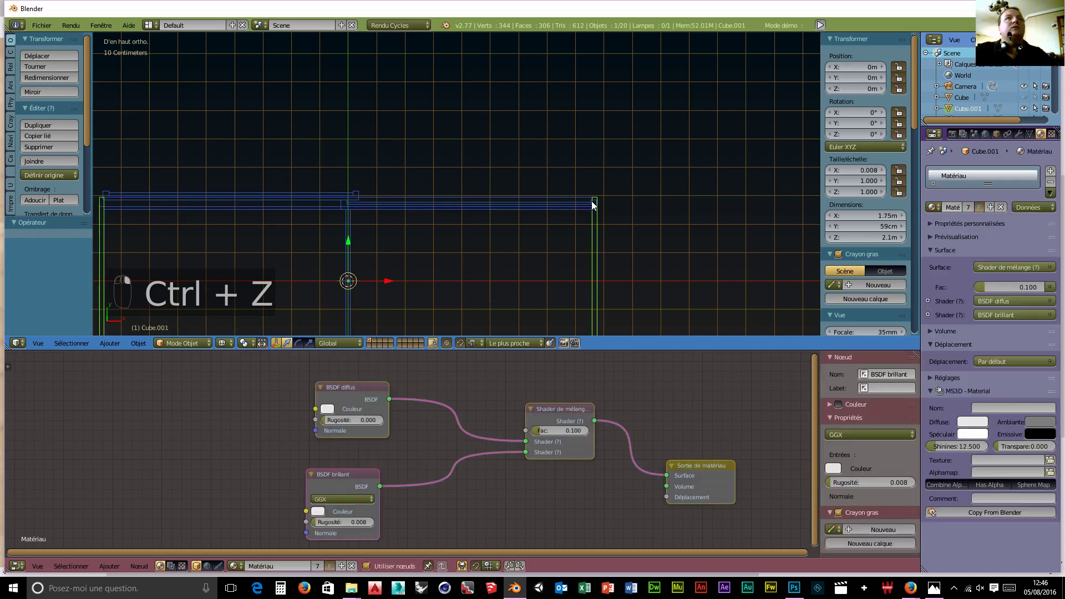
Move the duplicated door about -1.4 cm along X and 4 mm along Y, and the original door about 4 mm along Y
right_click(551, 206)
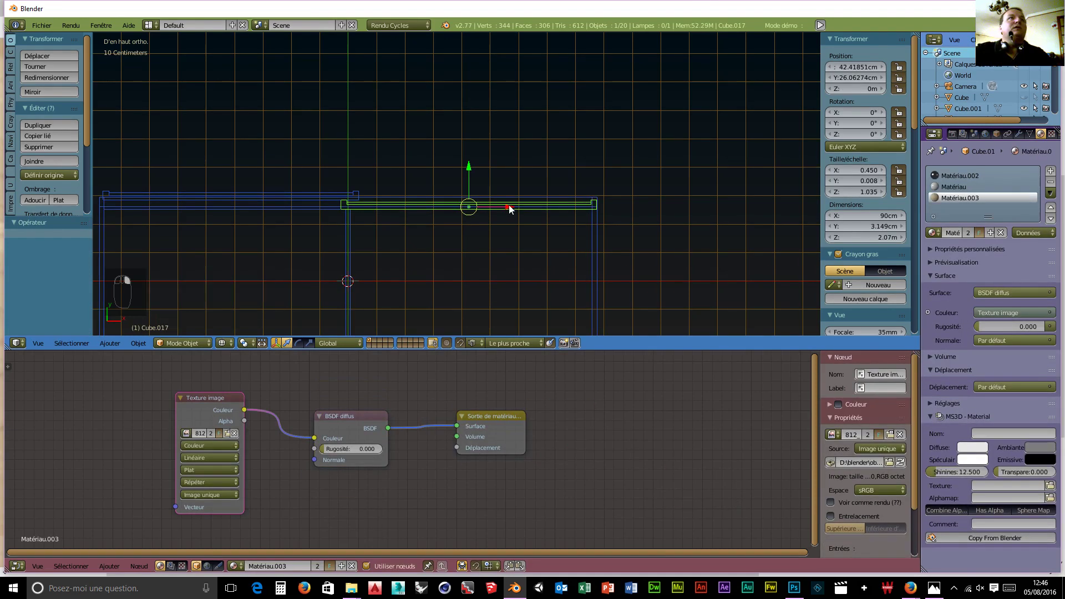
drag(505, 210, 506, 206)
drag(464, 167, 464, 165)
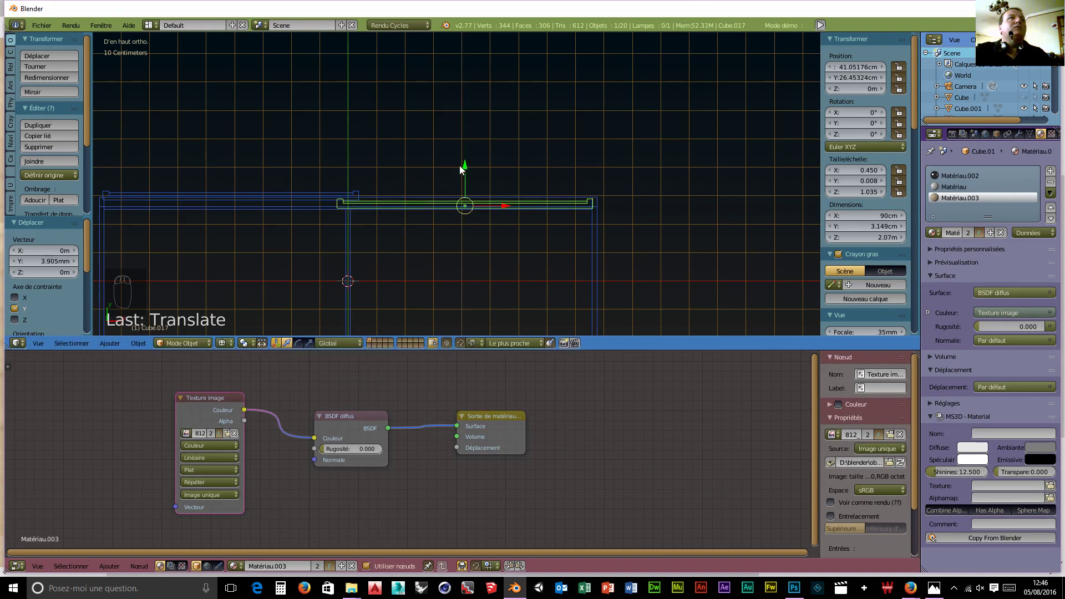
right_click(267, 202)
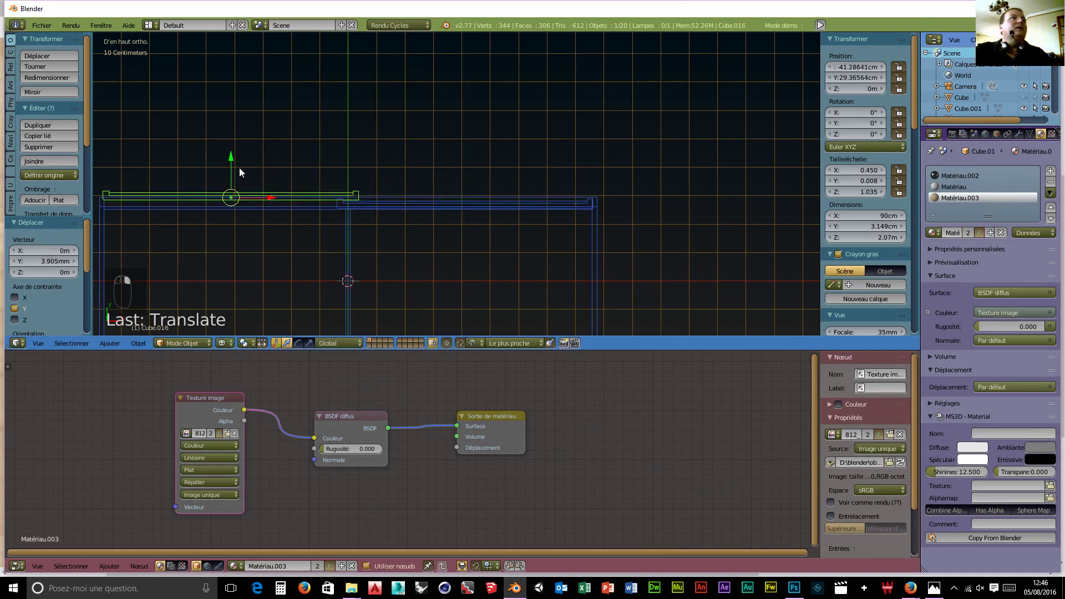
drag(231, 159, 234, 160)
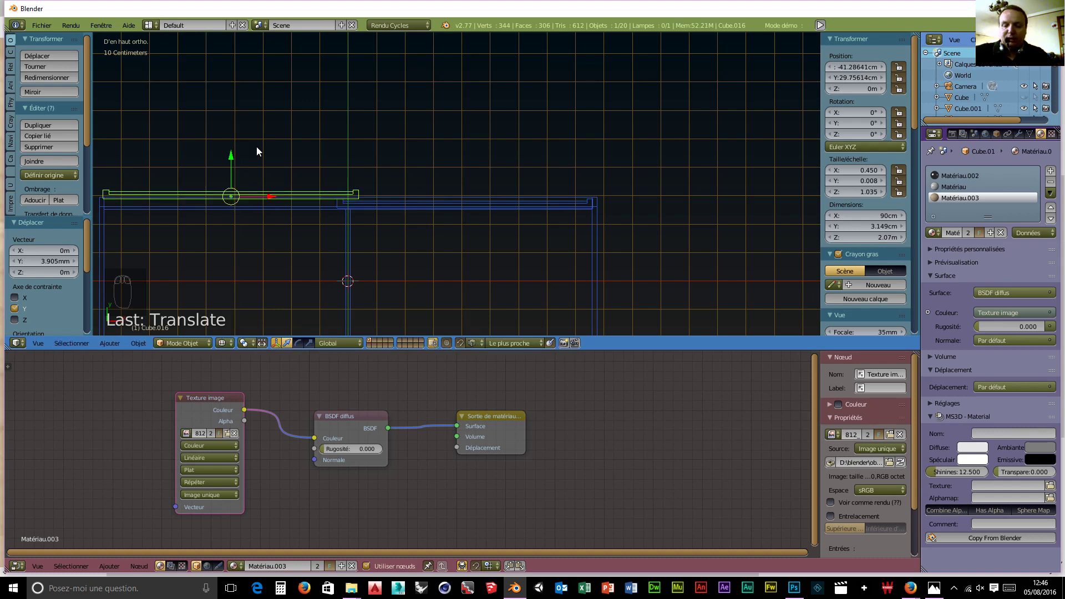
Switch the 3D view to rendered shading and move the original door about -1.1 cm along X
middle_drag(309, 181, 561, 110)
scroll(572, 165, down, 5)
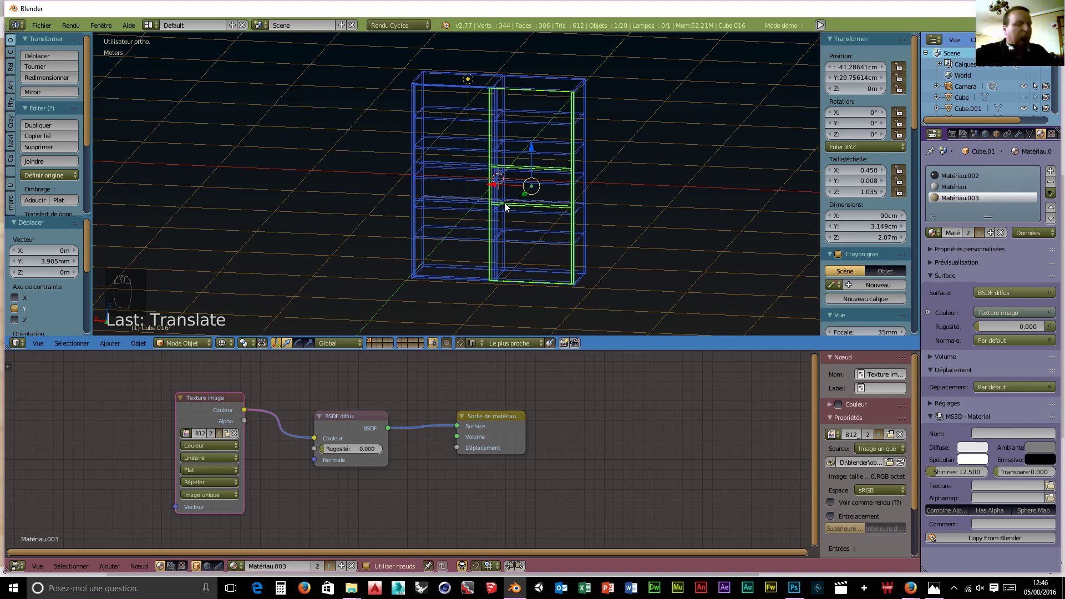
key(shift+z)
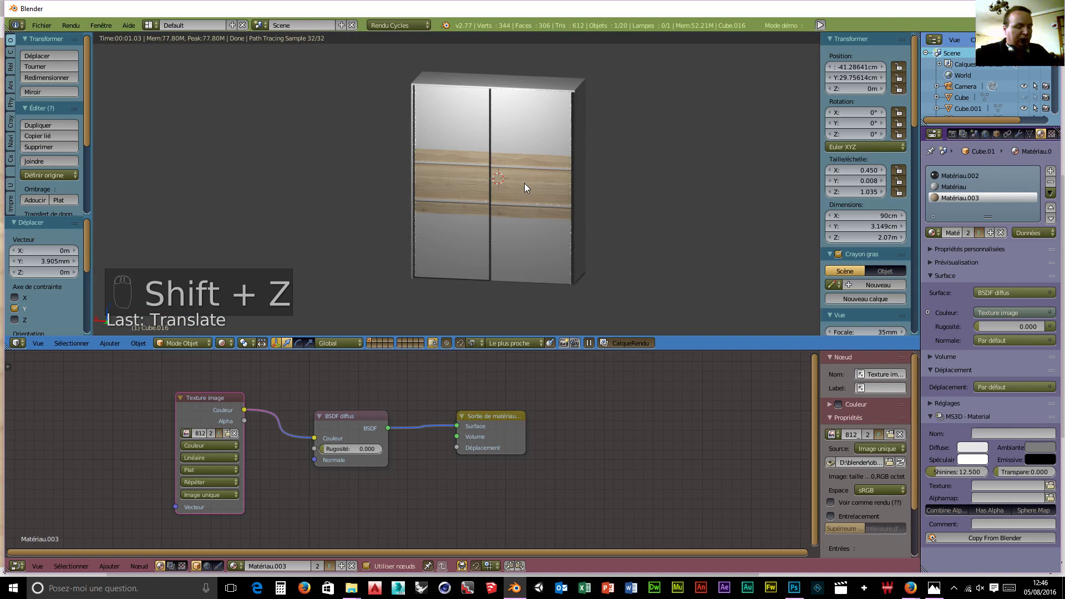
key(g)
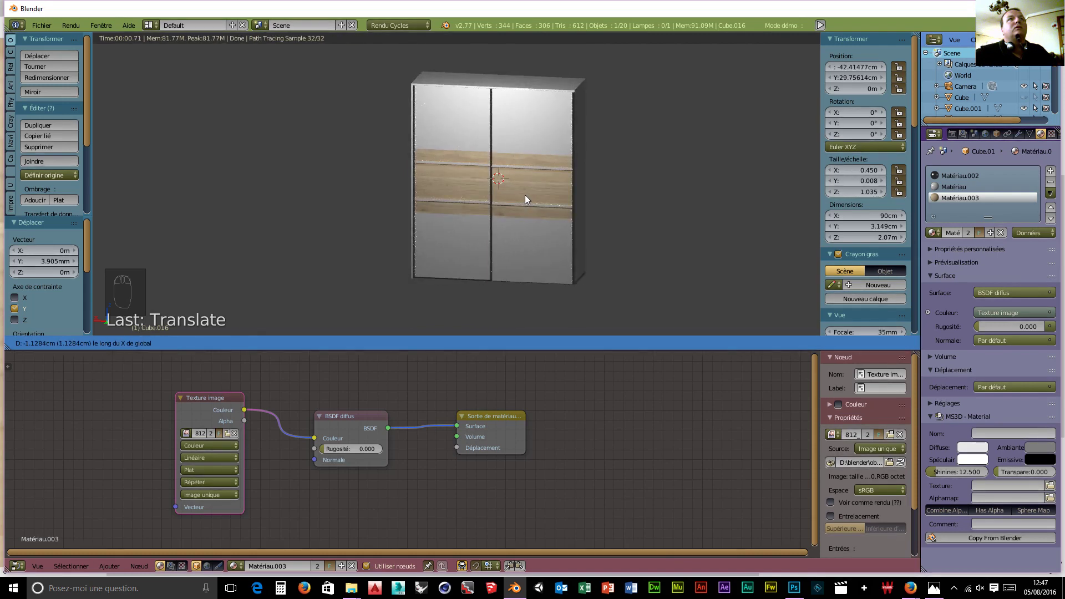
click(525, 195)
Slide the duplicated door about -61.9 cm along X to open it and about 63.4 cm back to close it
right_click(451, 195)
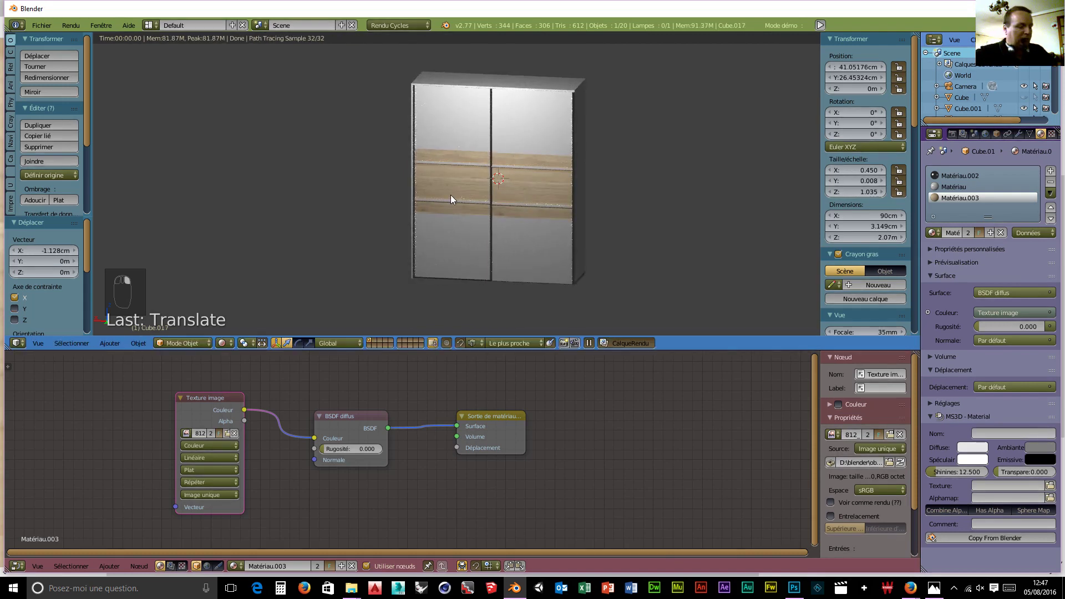
key(g)
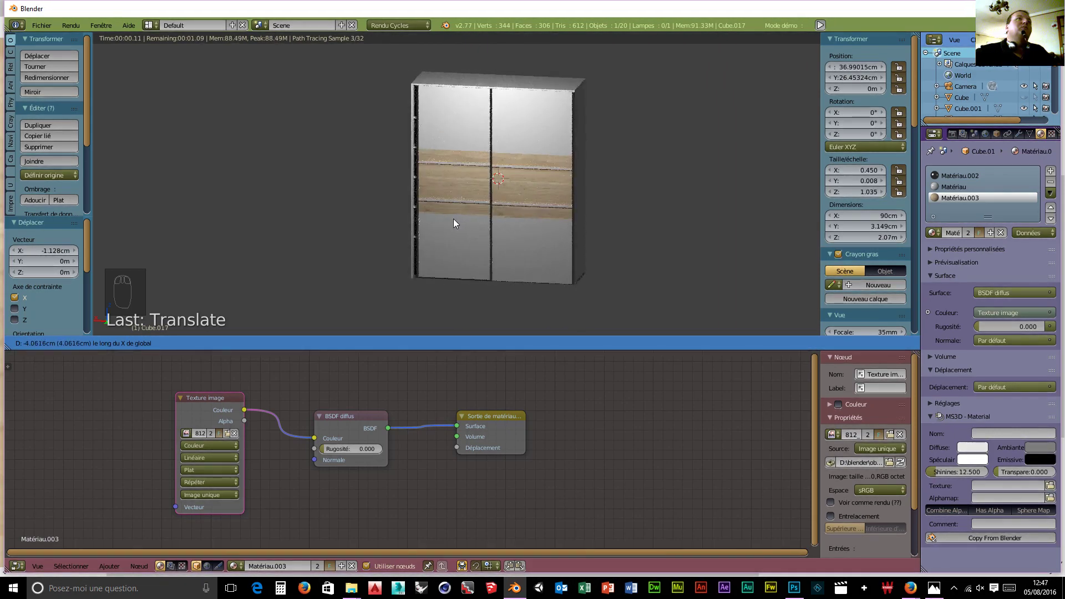
click(507, 224)
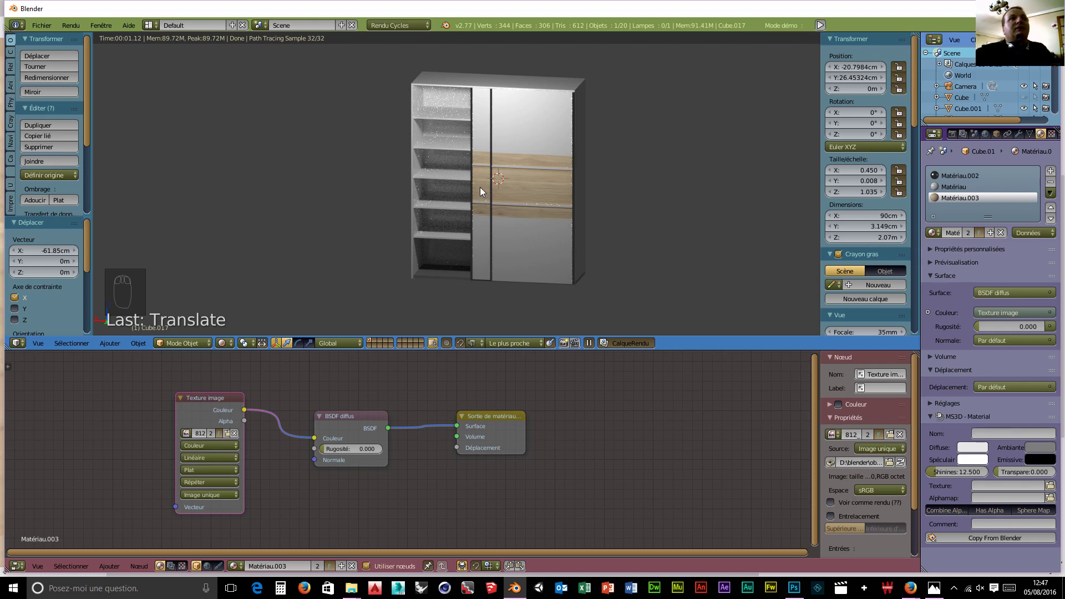
key(g)
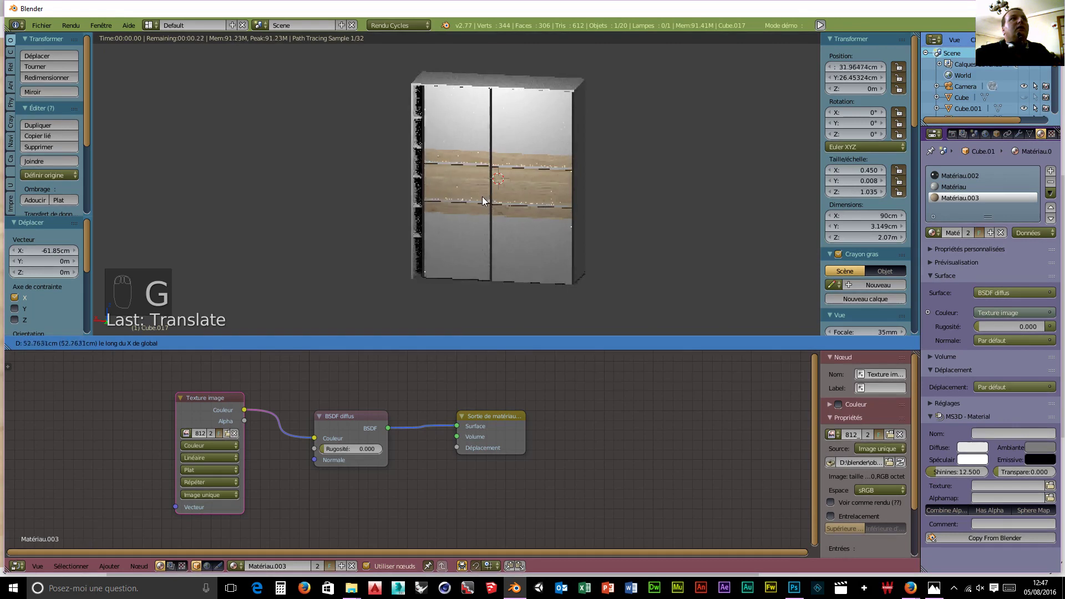
click(472, 197)
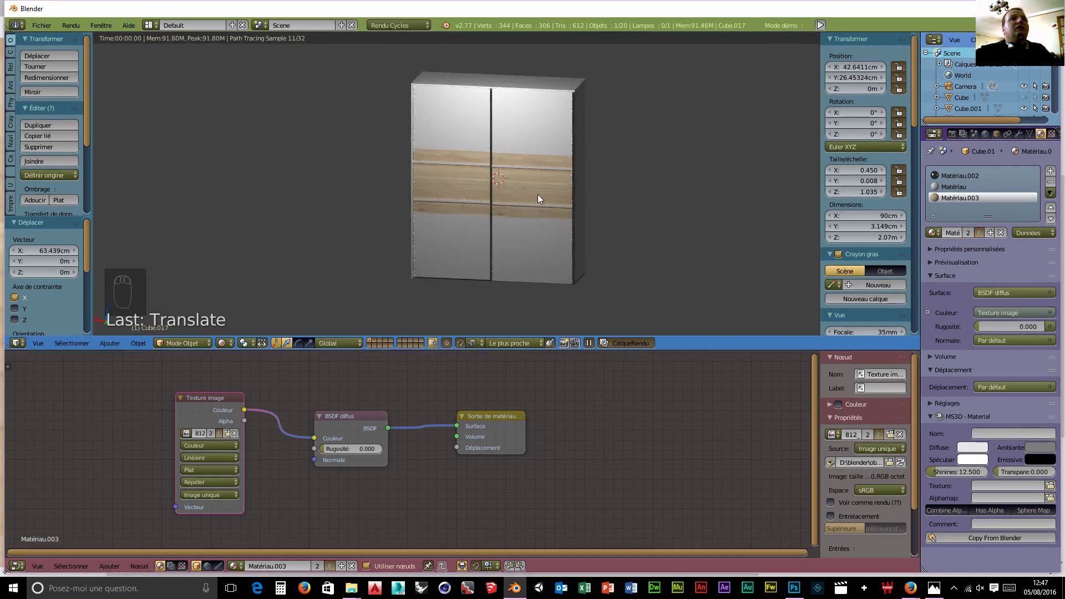
Slide the original door about 51 cm along X to uncover the shelves behind it
right_click(541, 192)
key(g)
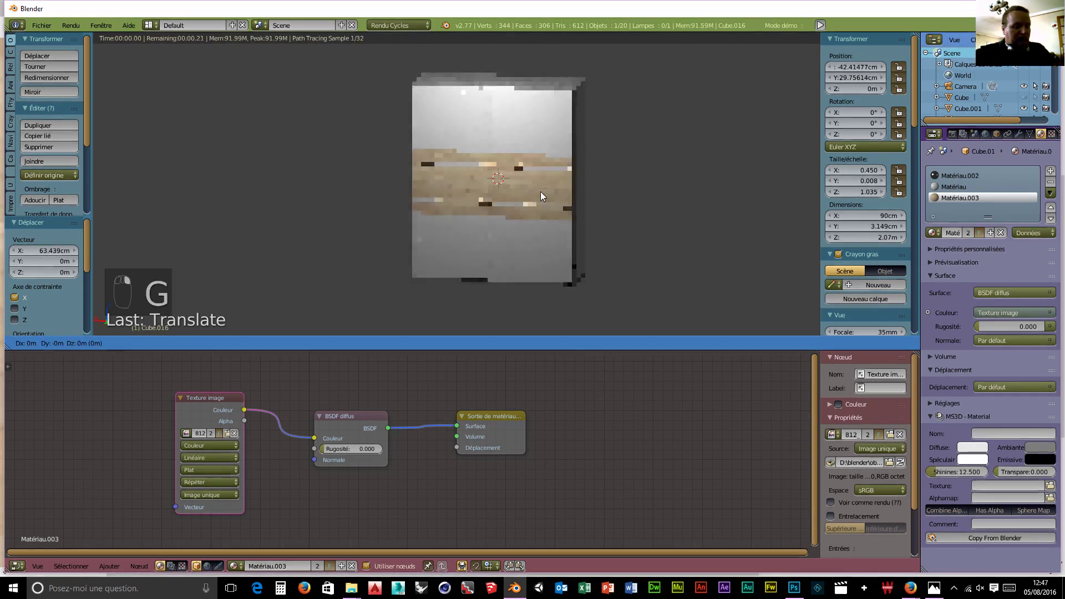
click(492, 196)
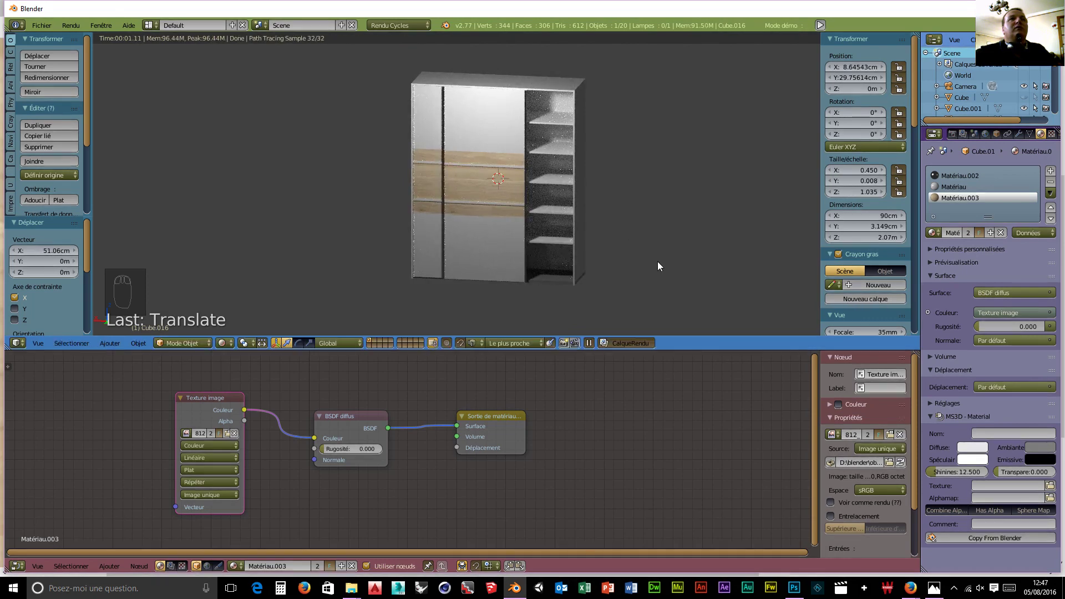
Add a plane at the wardrobe's centre and switch the 3D view to wireframe shading
middle_drag(658, 261, 641, 247)
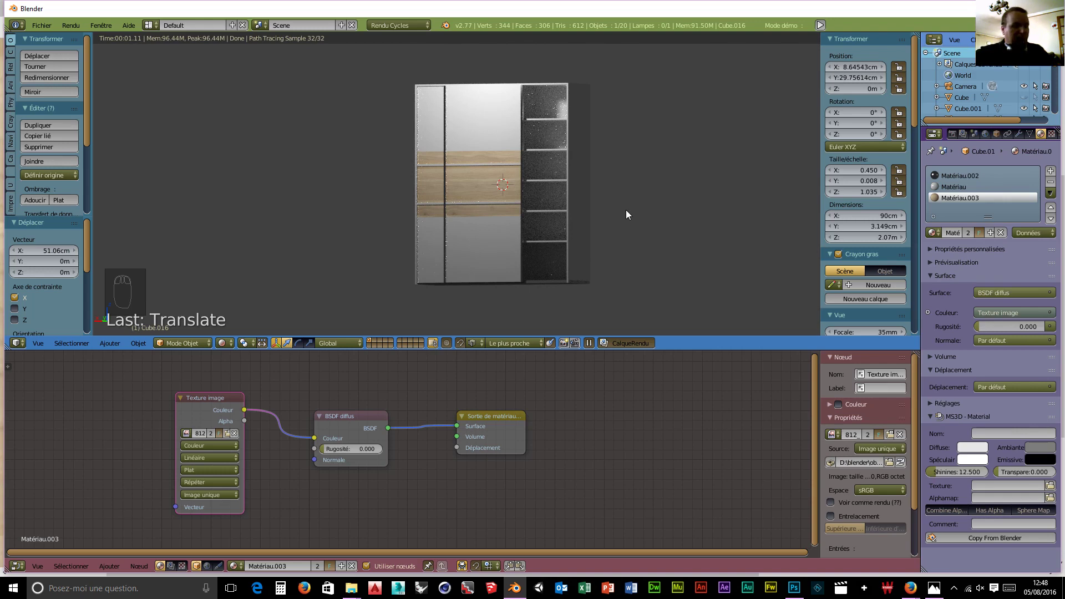
key(shift+a)
mouse_move(625, 210)
click(677, 211)
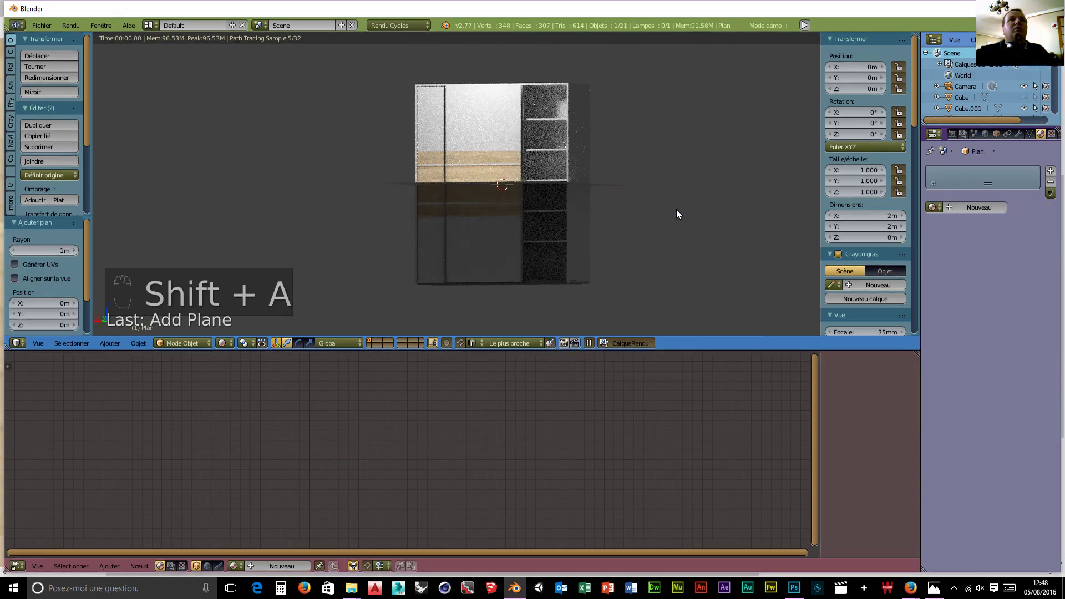
middle_drag(638, 219, 651, 241)
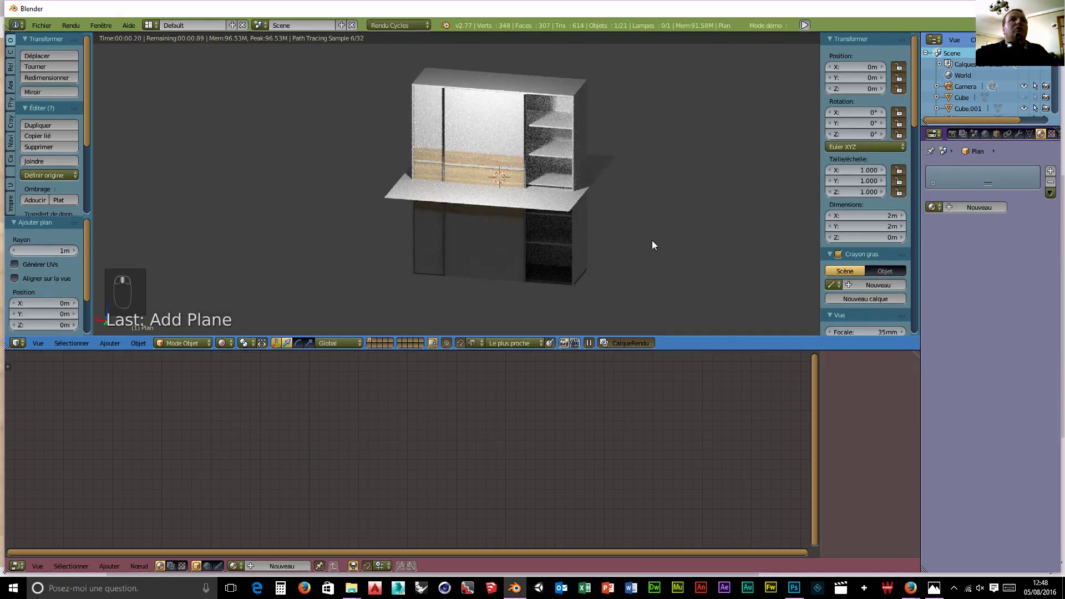
click(223, 343)
click(233, 318)
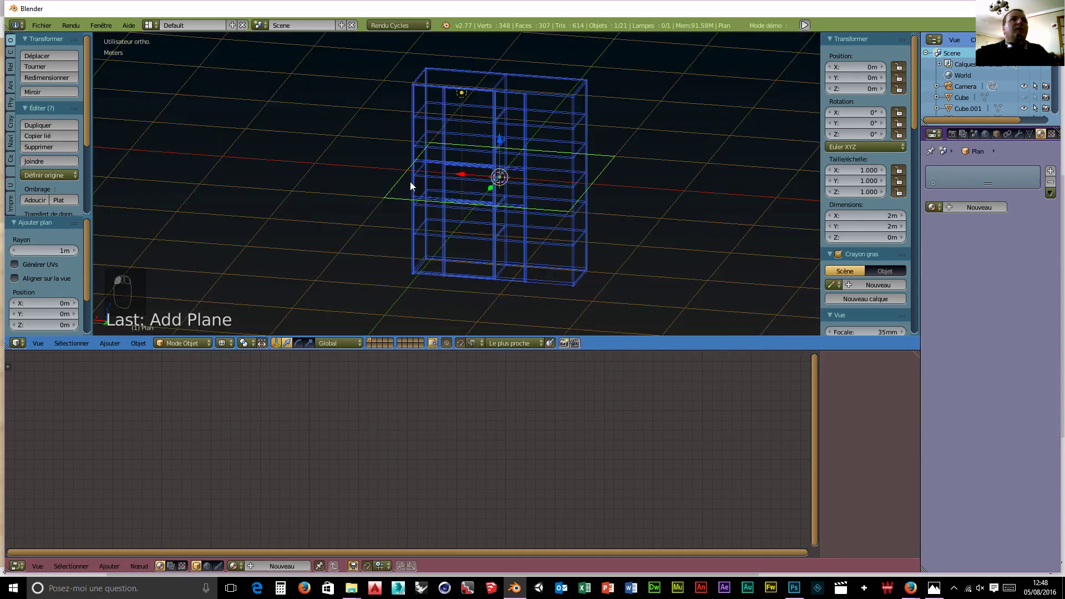
Lower the plane 1.05 m along Z to the wardrobe's base and scale it uniformly by 45
drag(500, 143, 559, 286)
text(s)
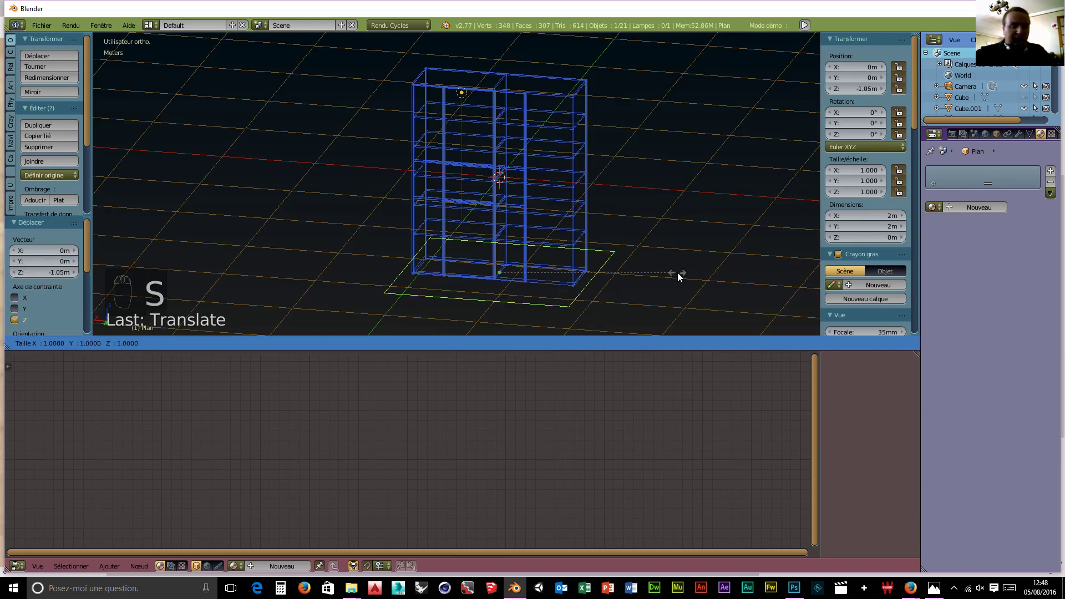
text(45)
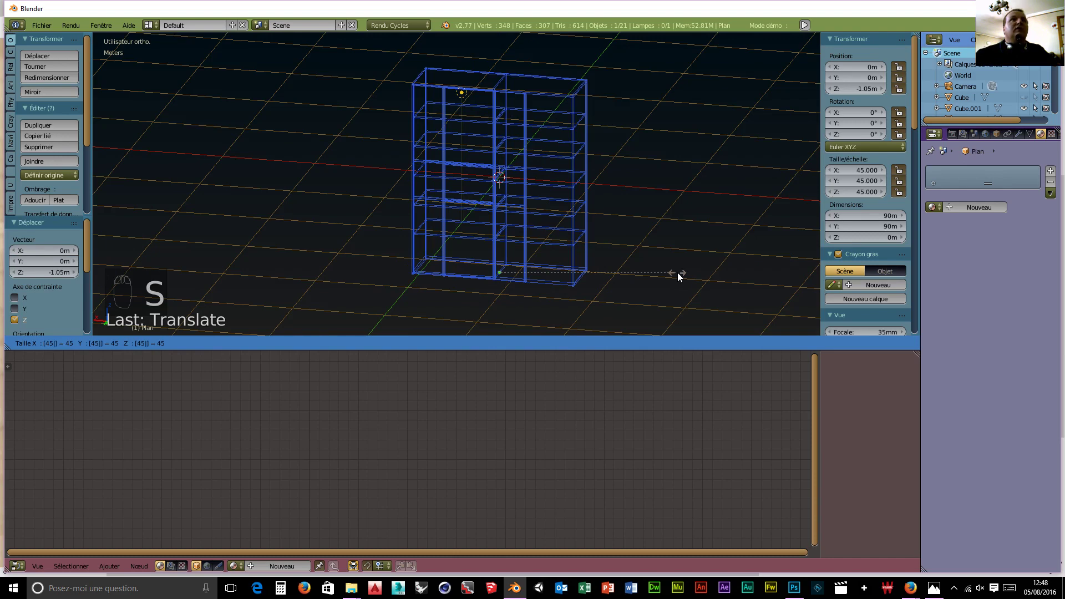
key(Return)
Give the floor plane a new glossy BSDF material with Beckmann distribution and a roughness of 0.042
click(980, 207)
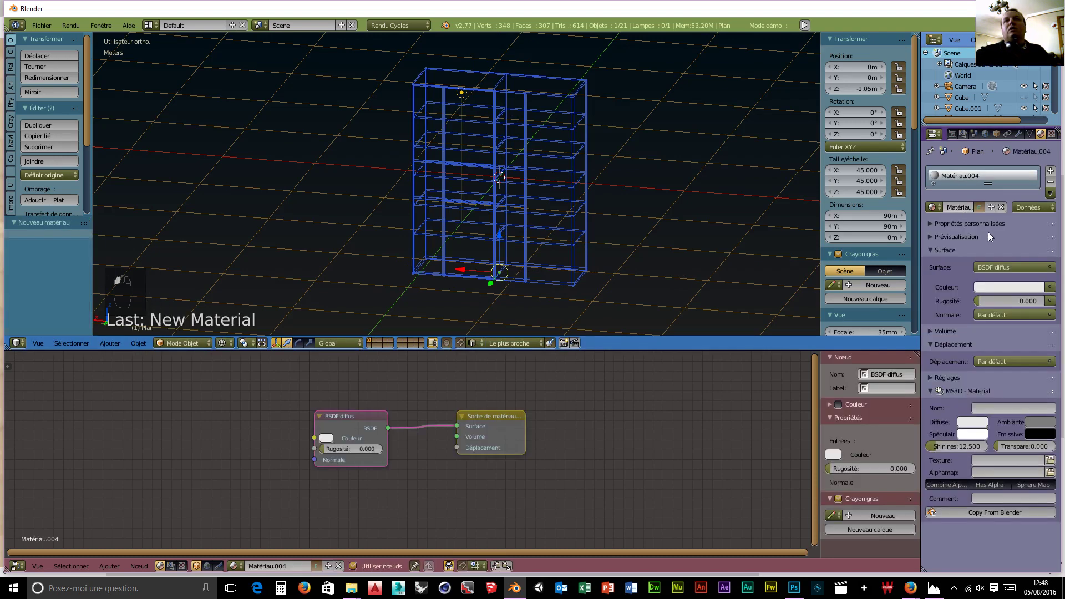
click(1008, 267)
click(938, 330)
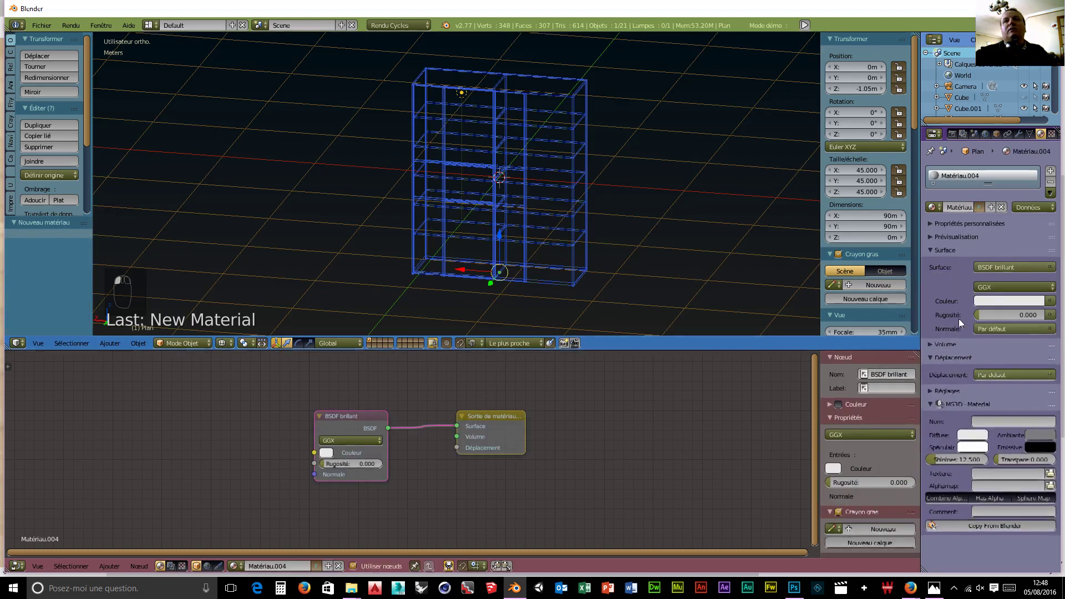
click(990, 287)
click(992, 262)
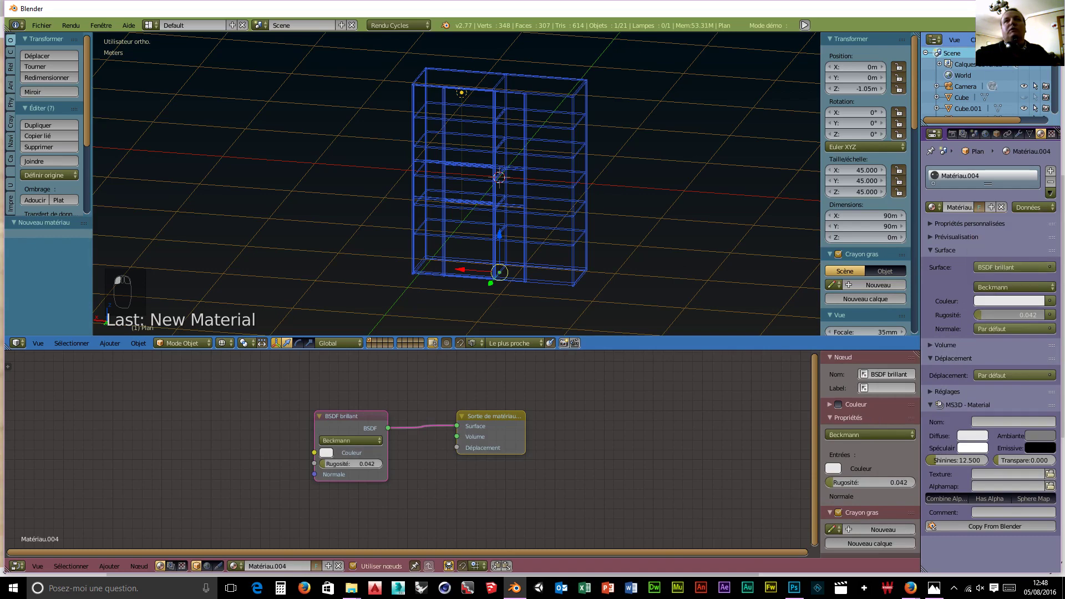
Switch the 3D view to perspective projection and open the World settings
mouse_move(687, 218)
middle_down()
mouse_move(672, 206)
mouse_move(681, 214)
middle_up()
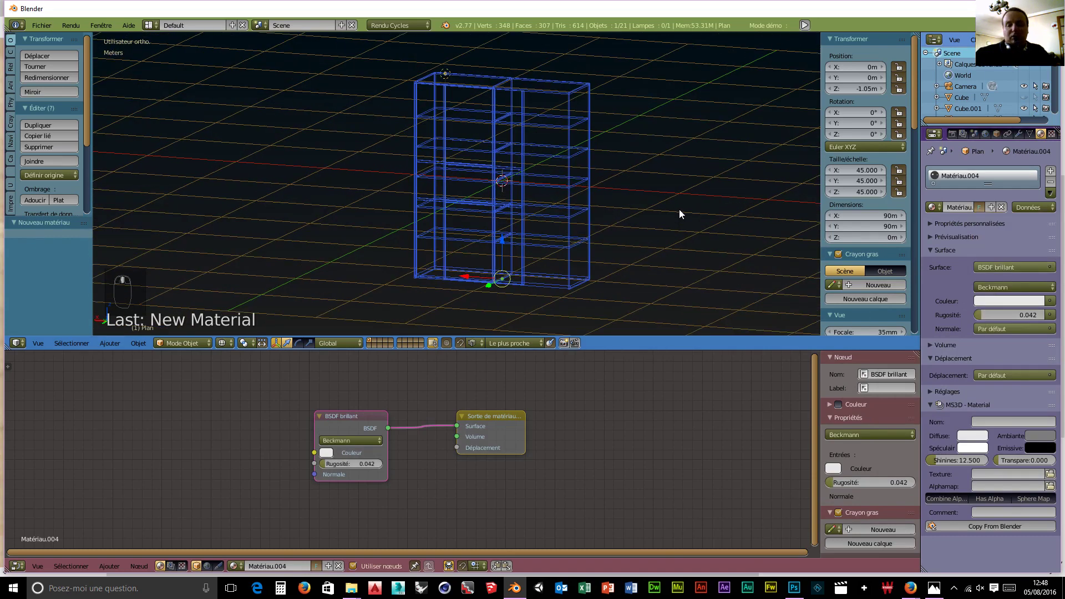
key(KP_5)
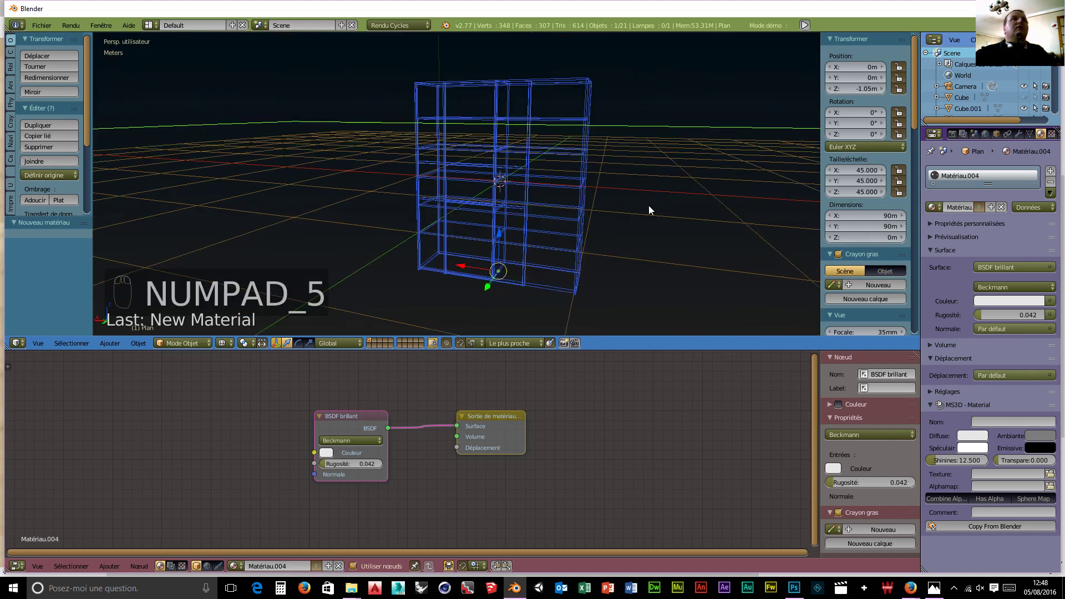
click(985, 135)
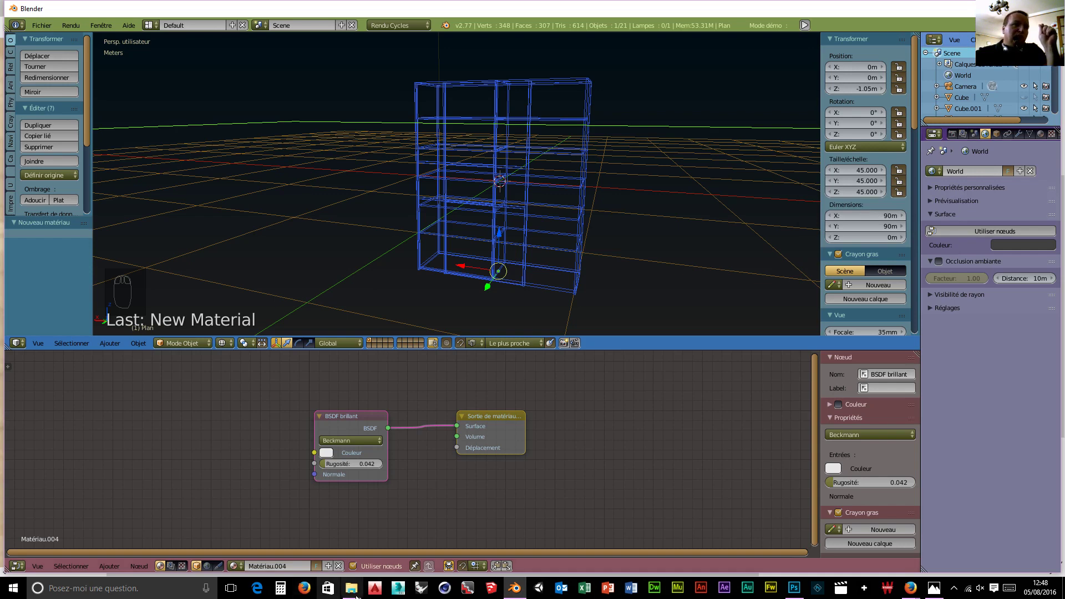
Switch to File Explorer and open the Chaise de bureau image from the rendu folder
mouse_move(353, 593)
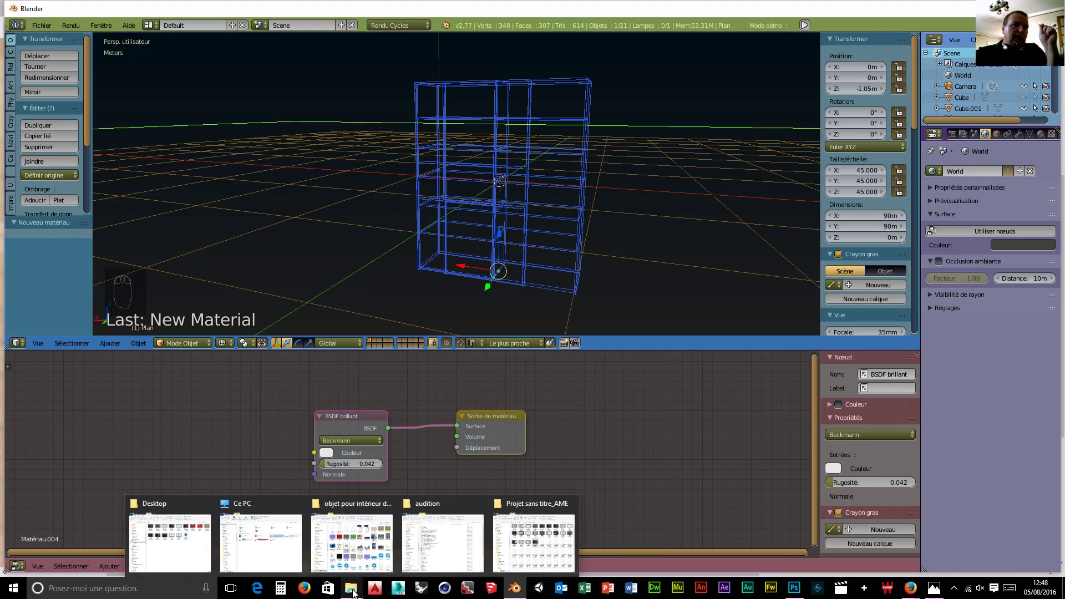
click(355, 555)
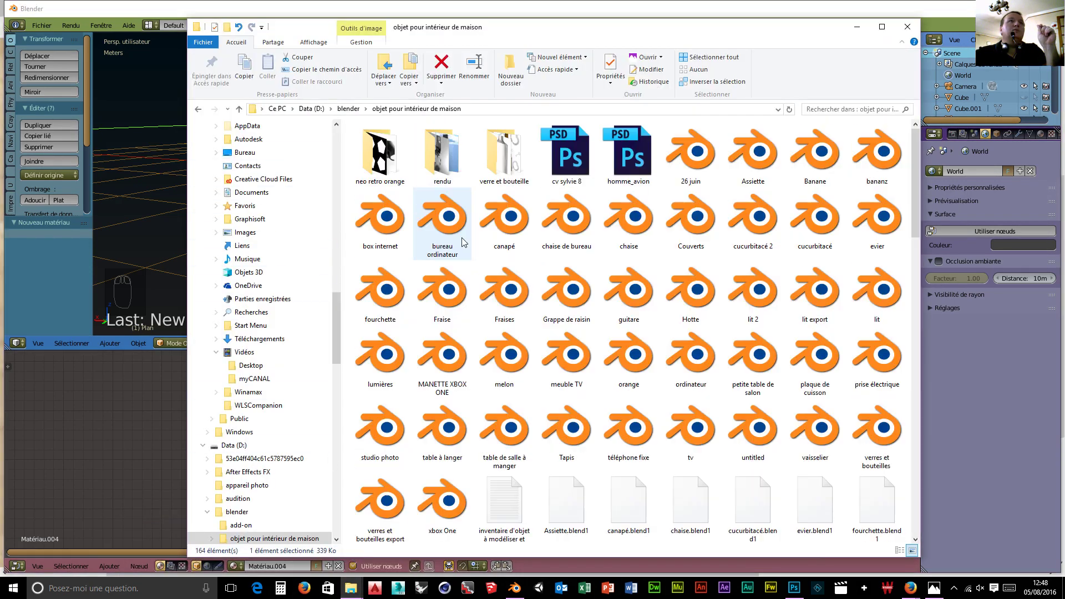
double_click(442, 153)
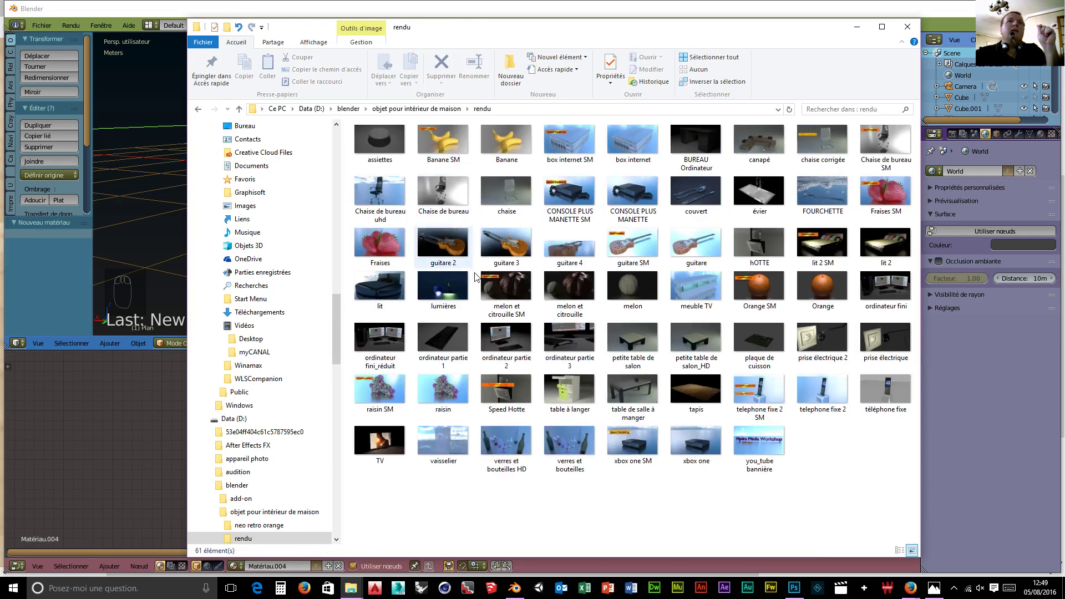
double_click(449, 195)
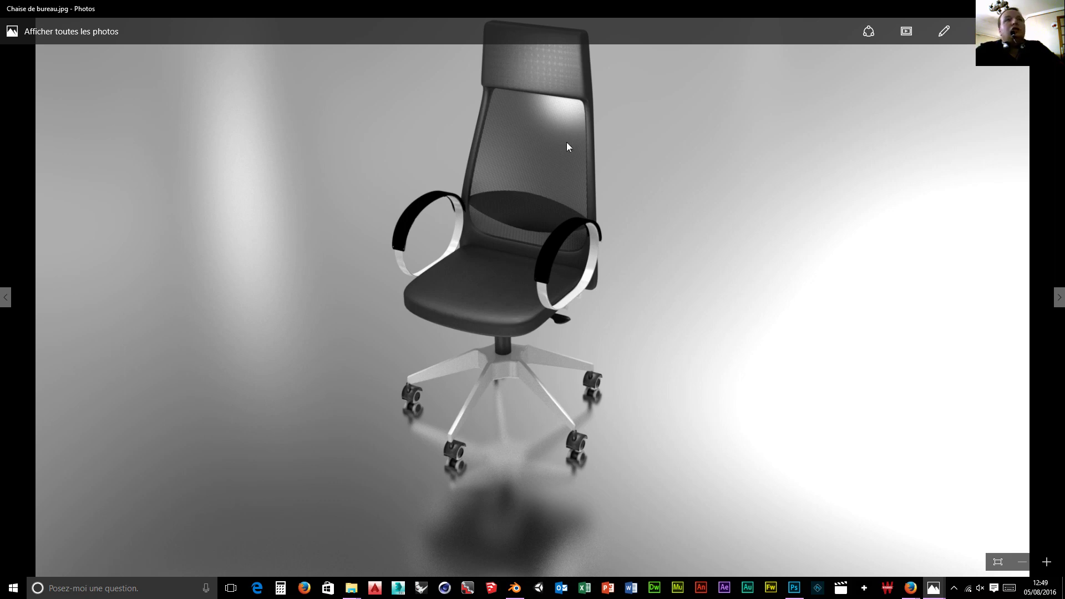
Compare the neighbouring office chair renders and examine the background, armrests, base and floor reflections in Chaise de bureau uhd.jpg at enlarged size
click(6, 298)
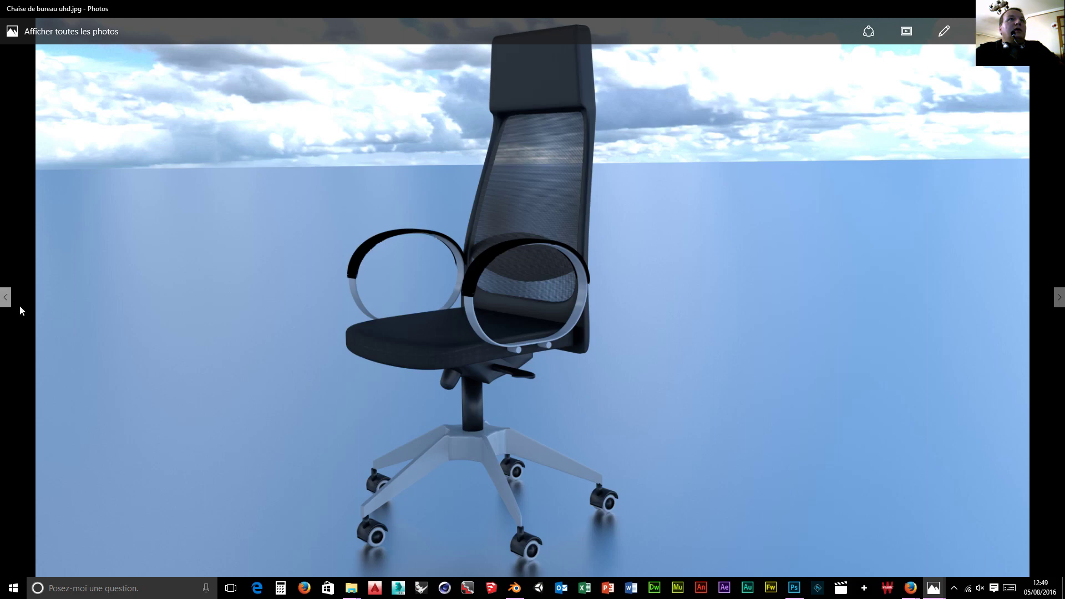
key(Right)
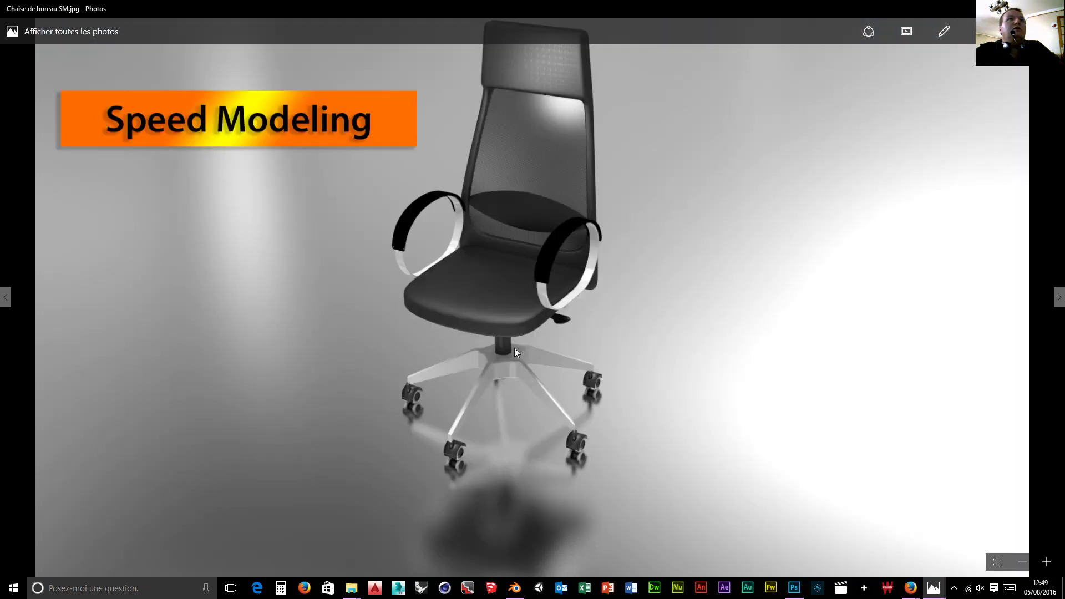
key(Left)
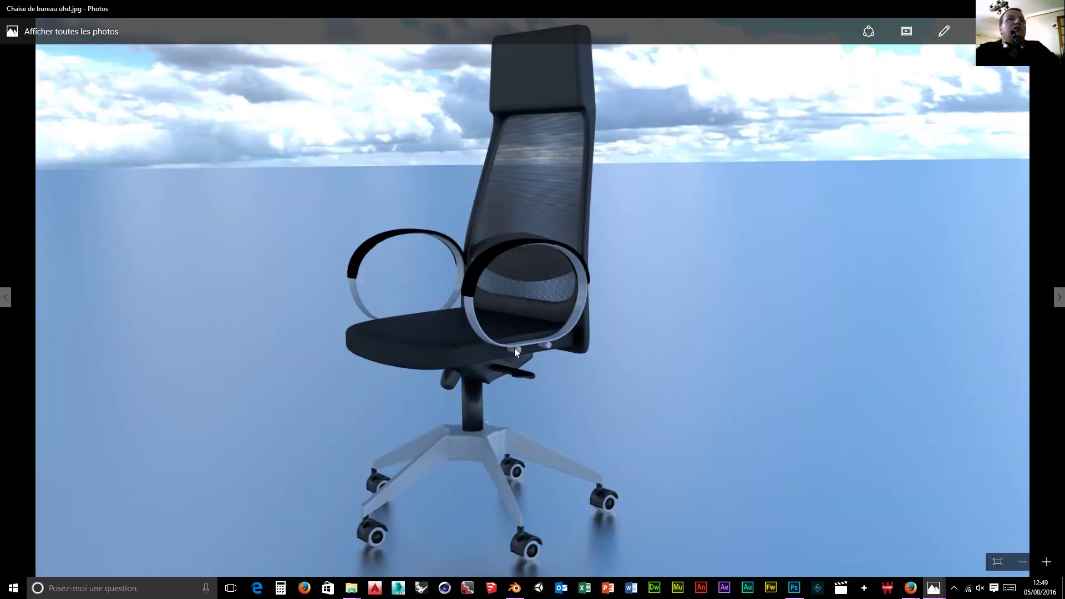
click(1001, 562)
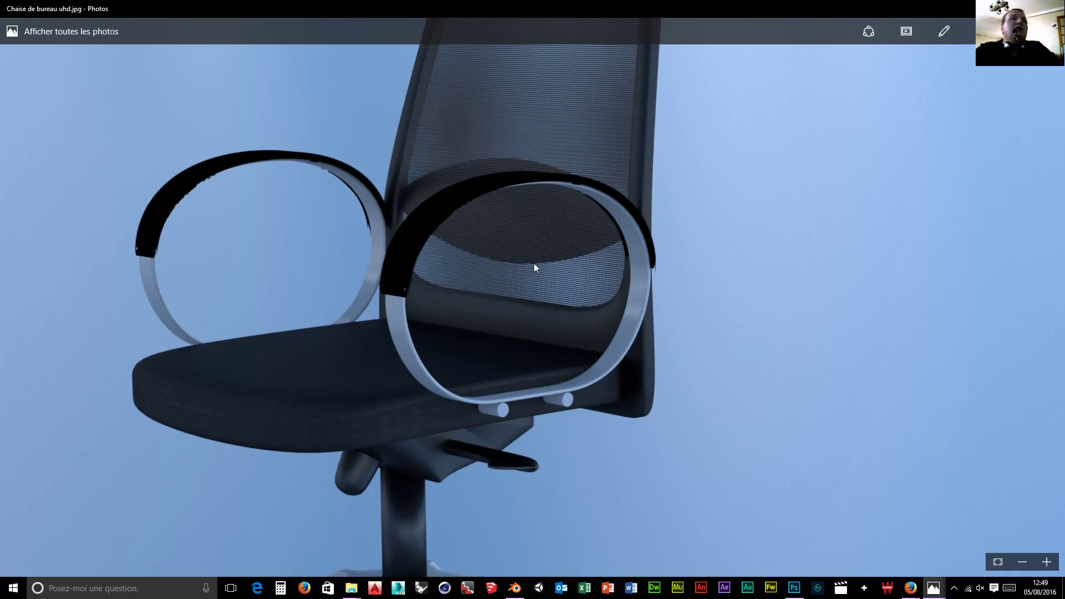
scroll(534, 268, up, 3)
scroll(535, 265, up, 3)
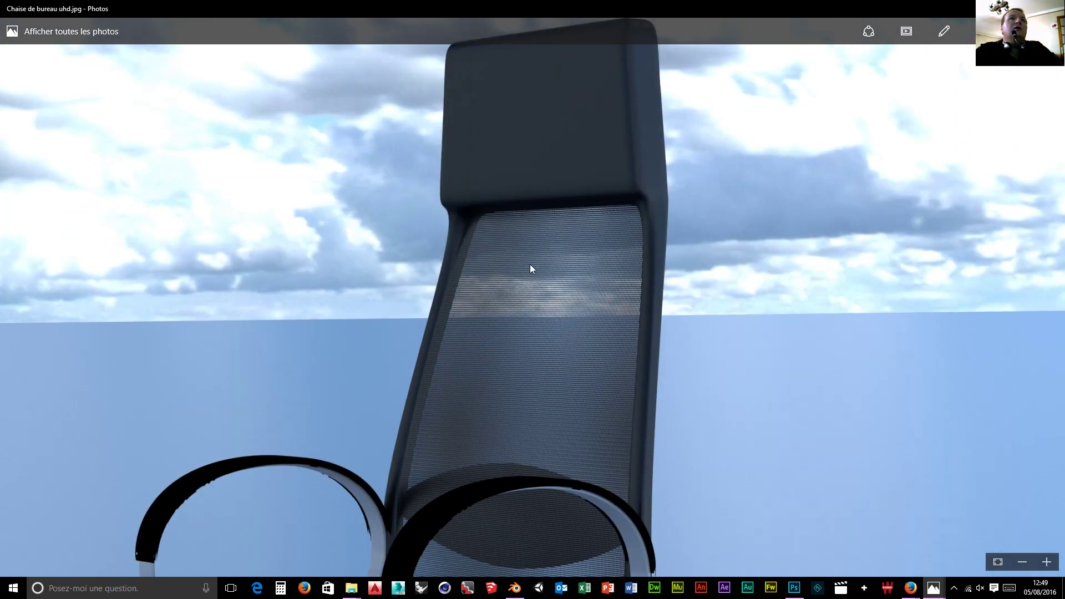
scroll(530, 269, down, 5)
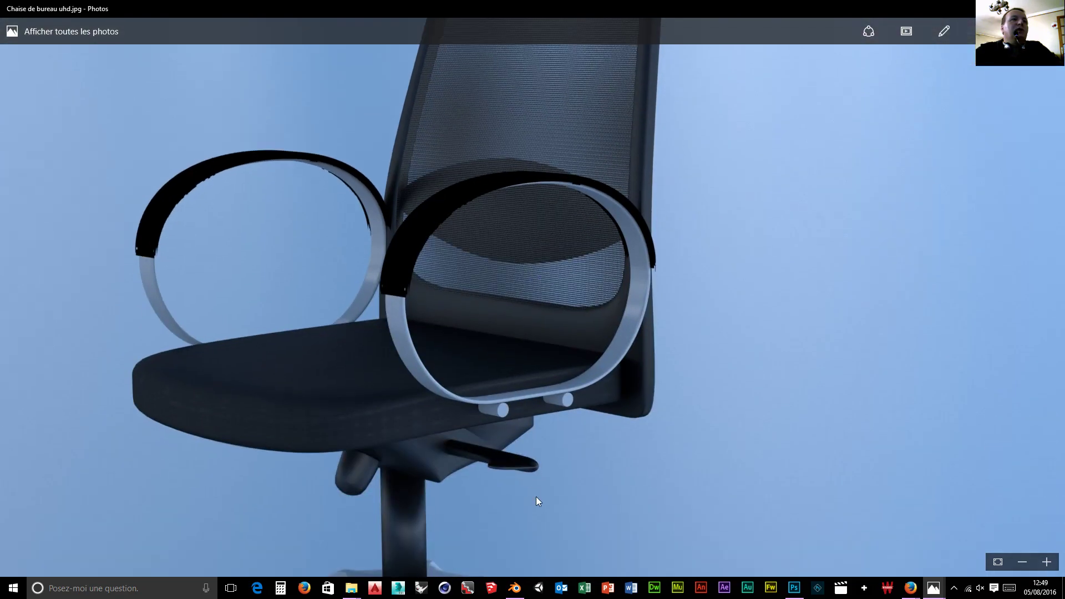
scroll(531, 451, down, 5)
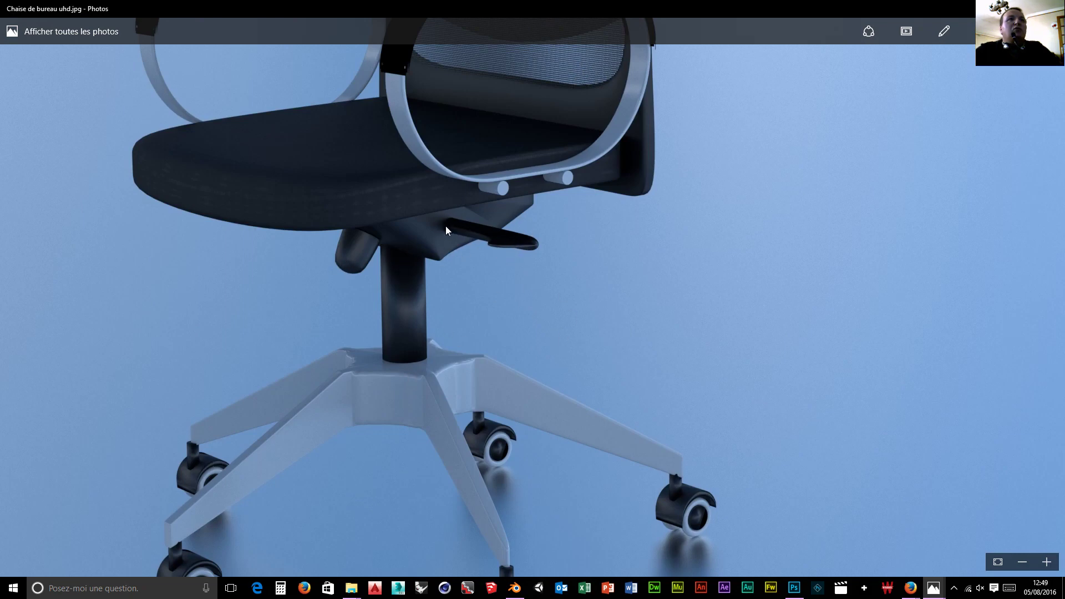
scroll(431, 321, down, 2)
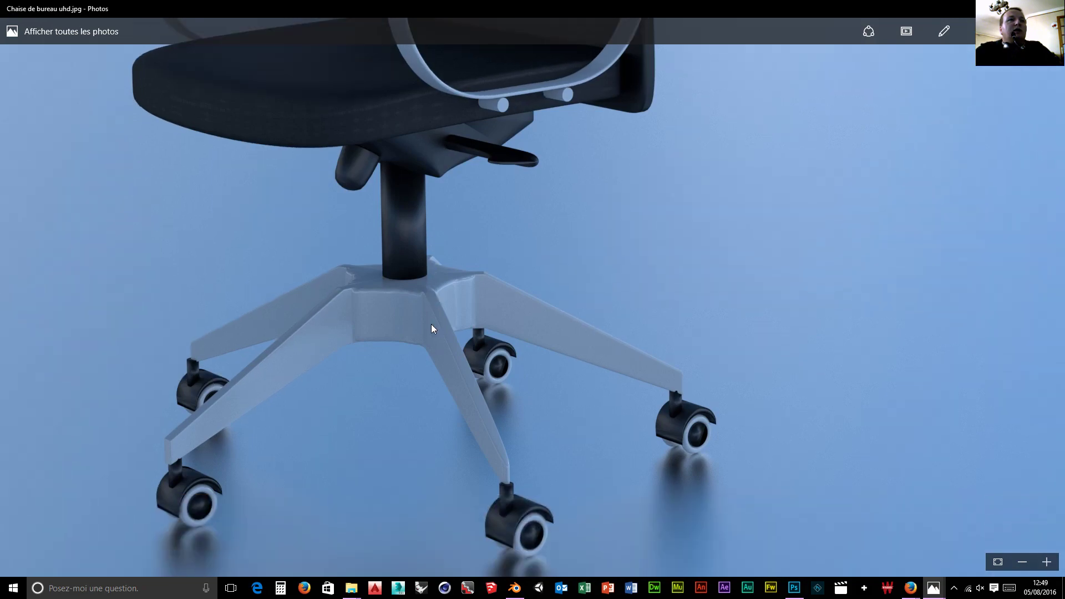
scroll(432, 328, up, 1)
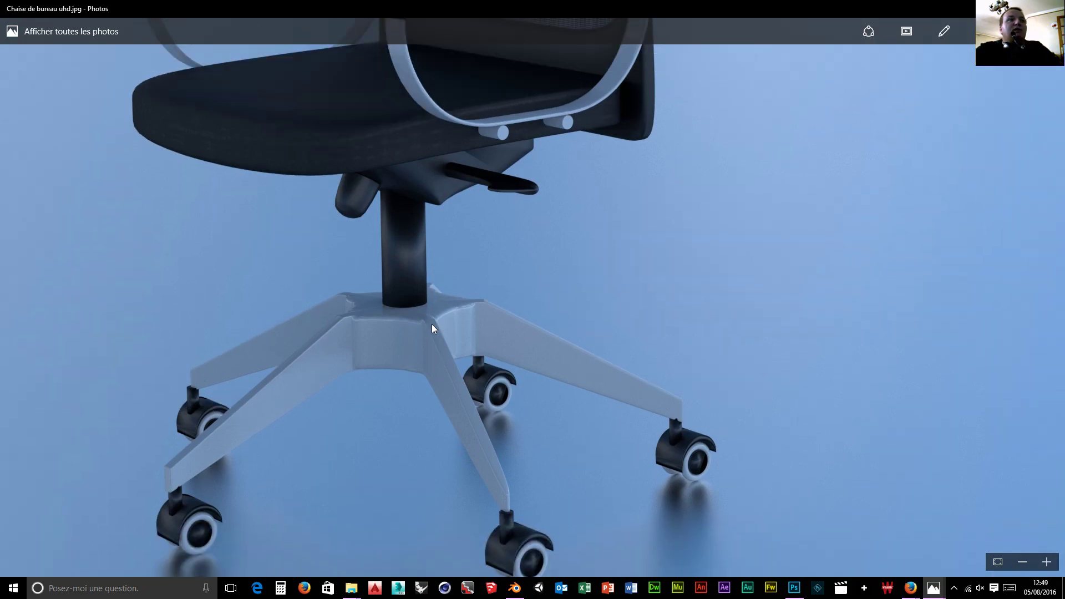
Examine the enlarged office chair render from its wheeled base up to the seat, armrests and mesh backrest
scroll(435, 506, up, 1)
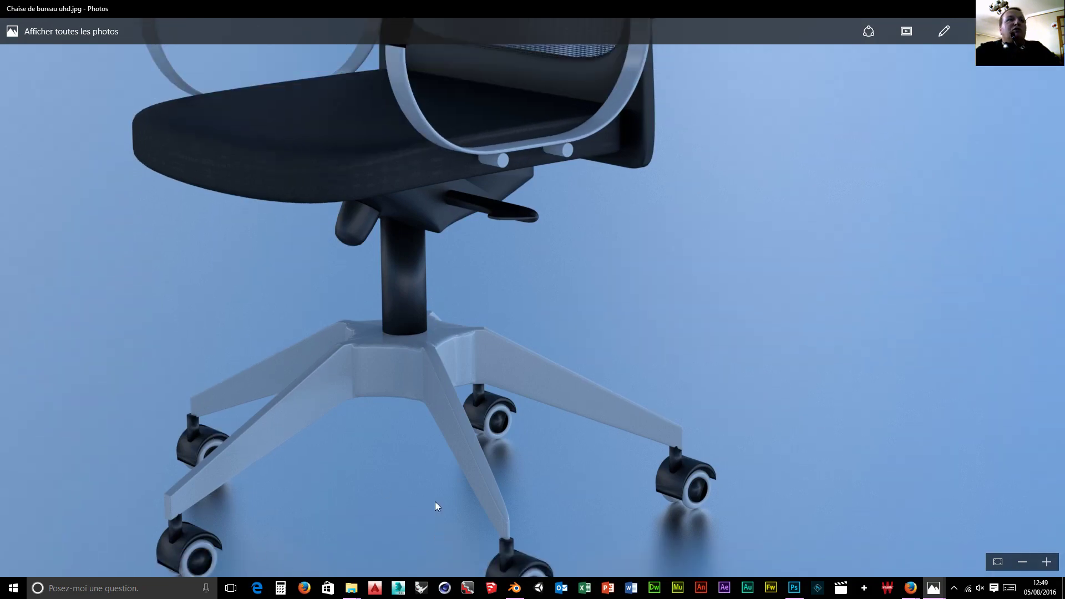
scroll(414, 472, up, 1)
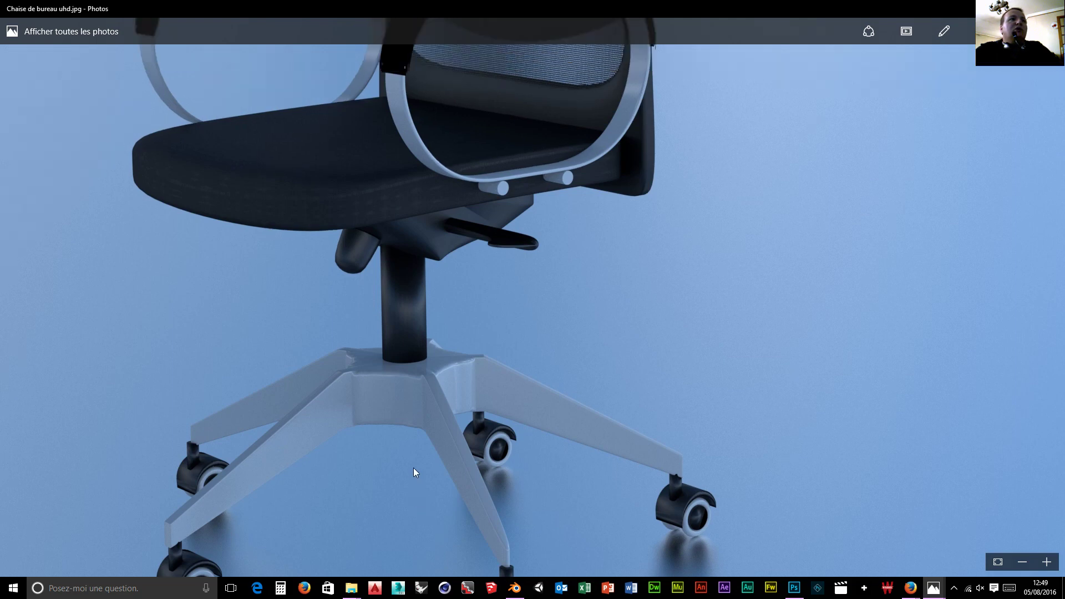
scroll(386, 437, up, 1)
scroll(372, 427, up, 1)
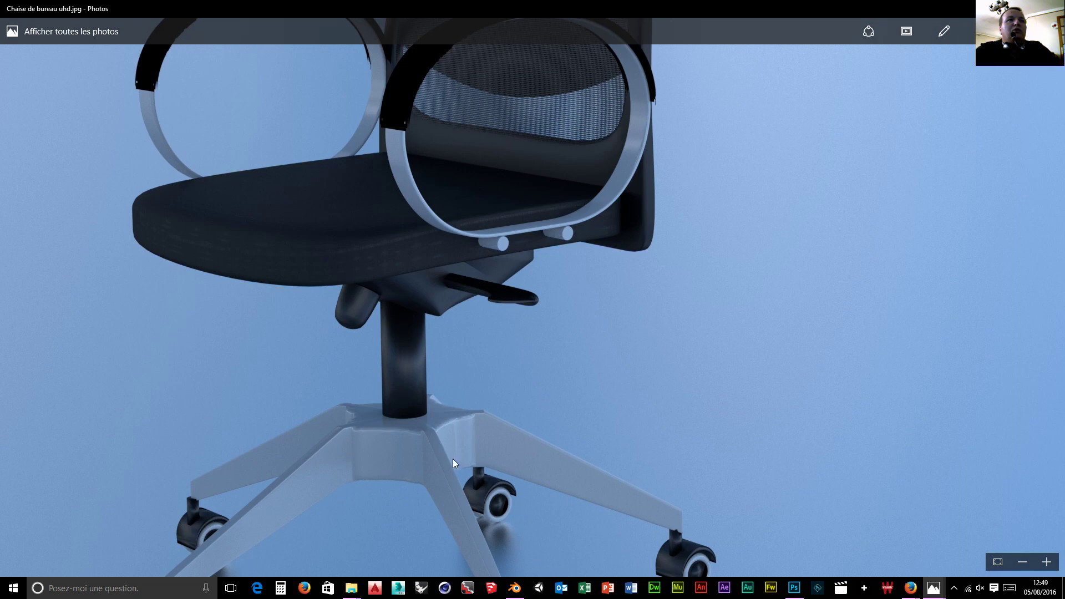
scroll(537, 444, up, 5)
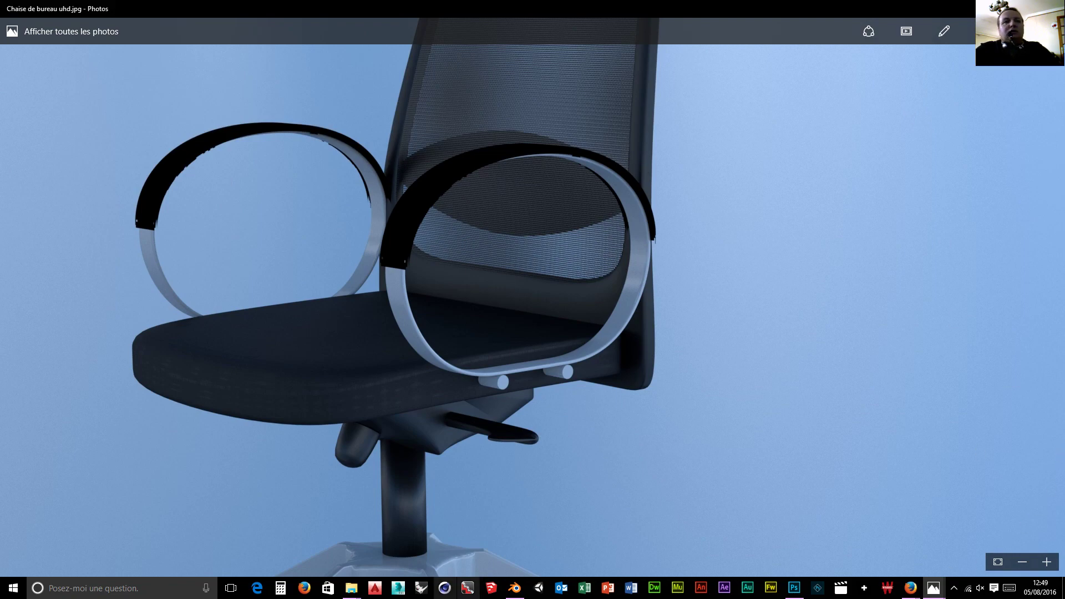
Switch to Blender, enable nodes for the world surface and assign an environment texture to the background colour
click(515, 588)
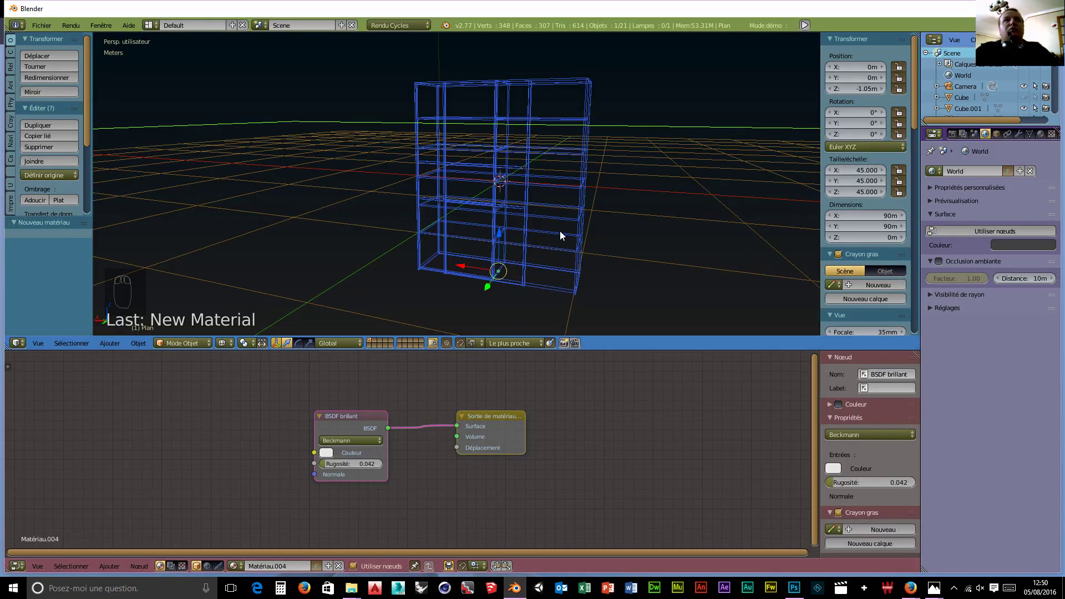
click(1011, 232)
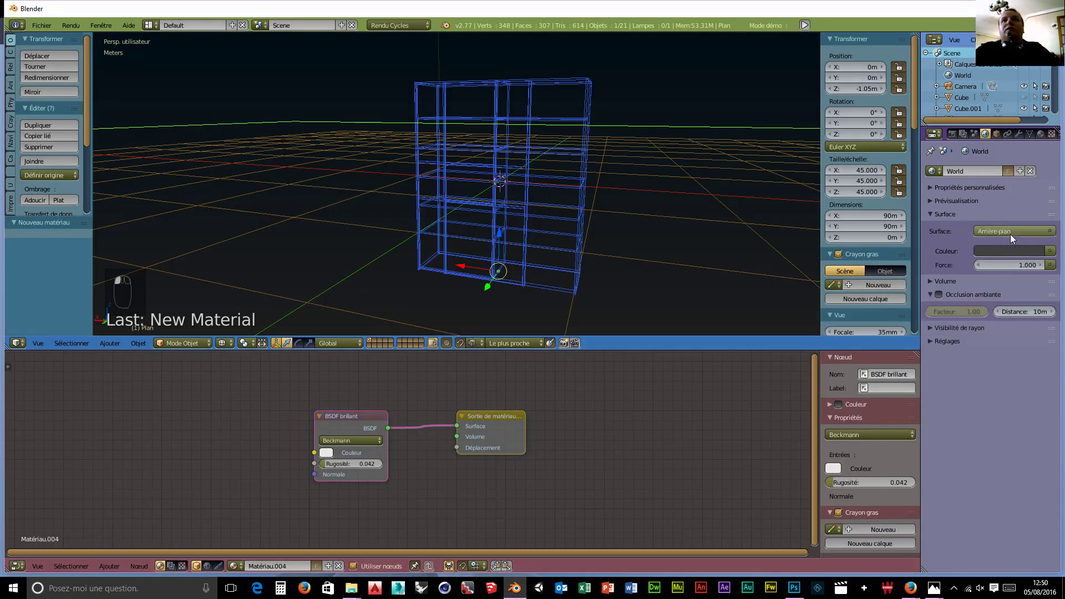
click(1042, 247)
click(809, 138)
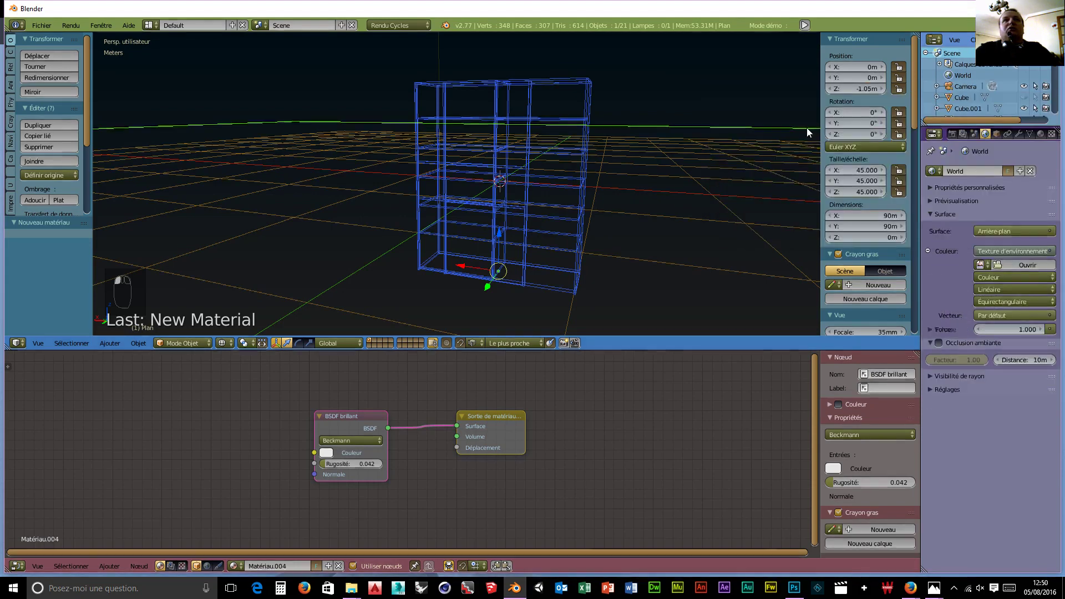
Load cloudy08_high.jpg from D:\chanto'jap and Co\tuto\hdri as the world's environment texture image
click(1002, 267)
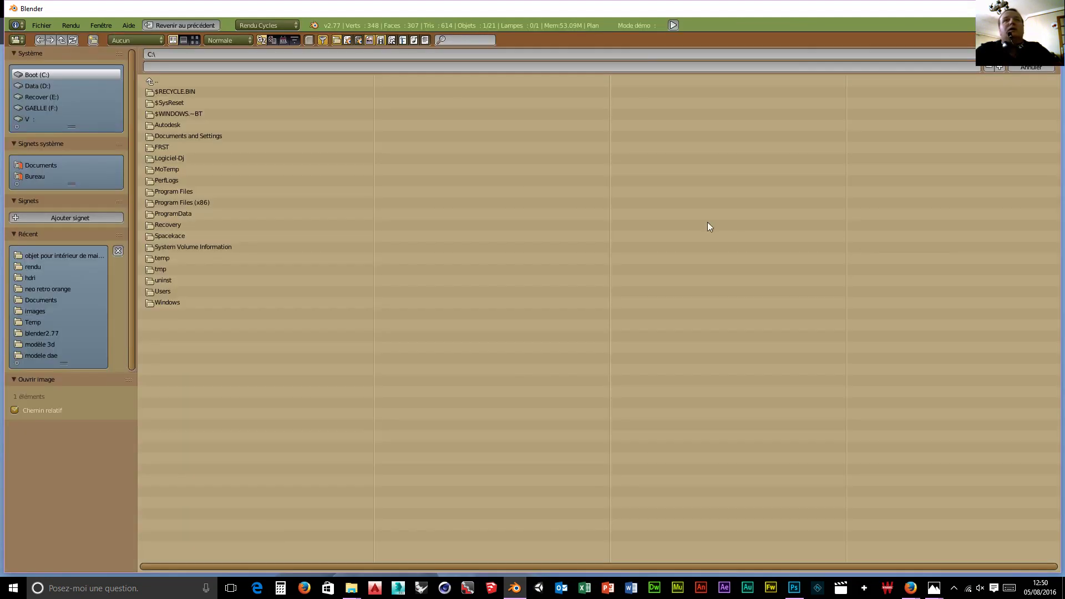
click(33, 86)
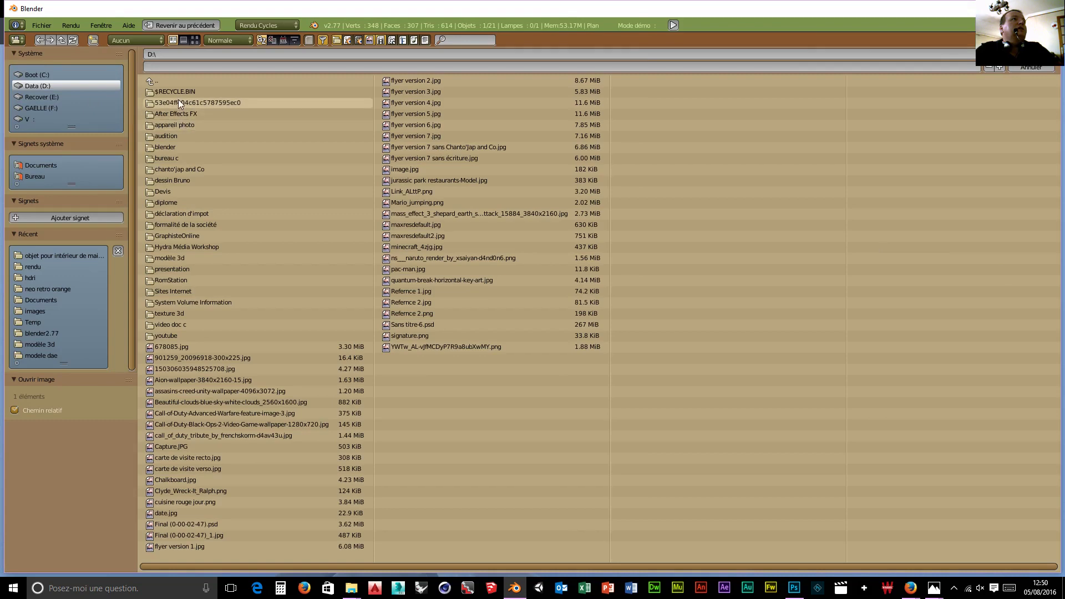
click(172, 169)
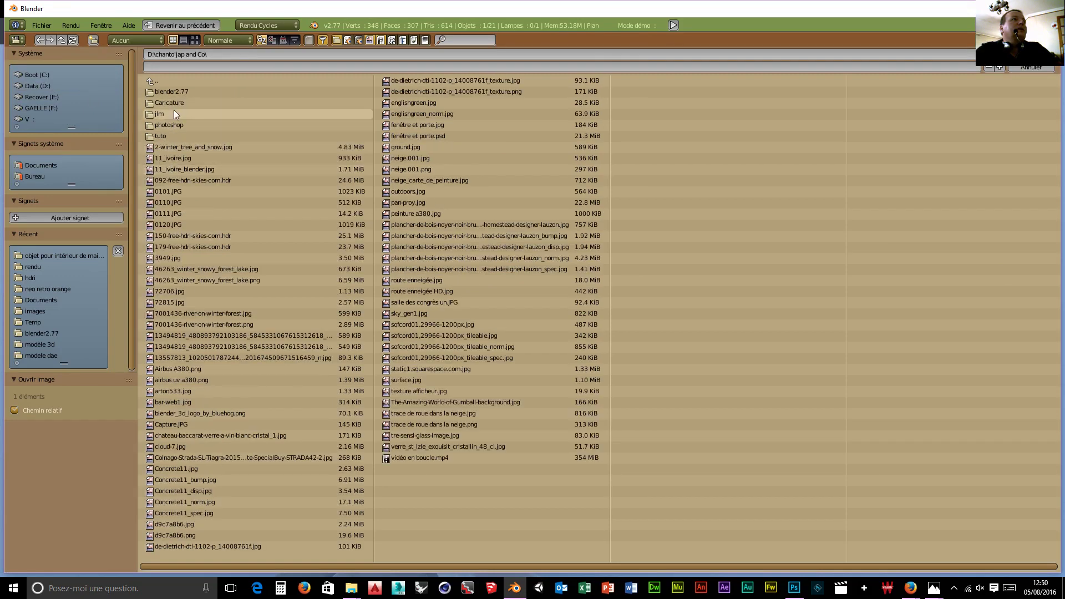
click(176, 135)
click(169, 89)
click(171, 92)
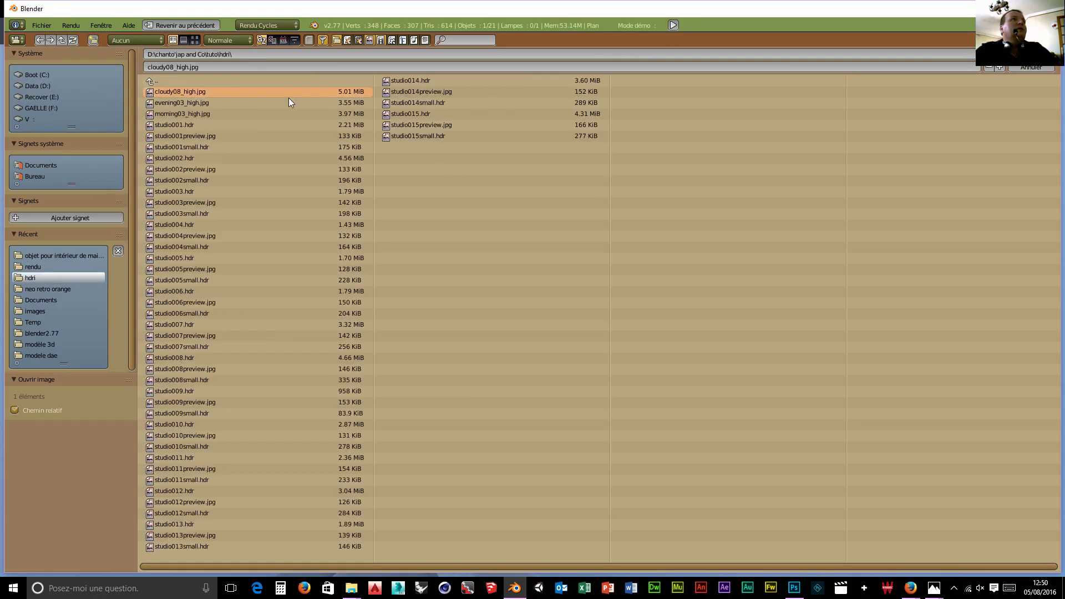
click(1002, 67)
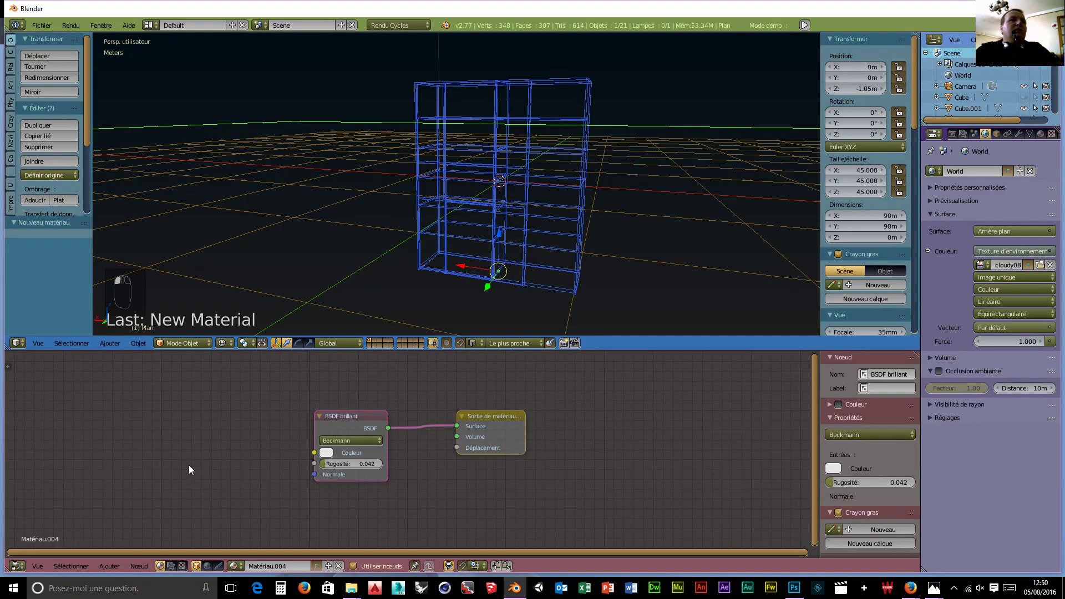
Display the world's shader nodes in the node editor and shift the node chain to free up space
click(207, 566)
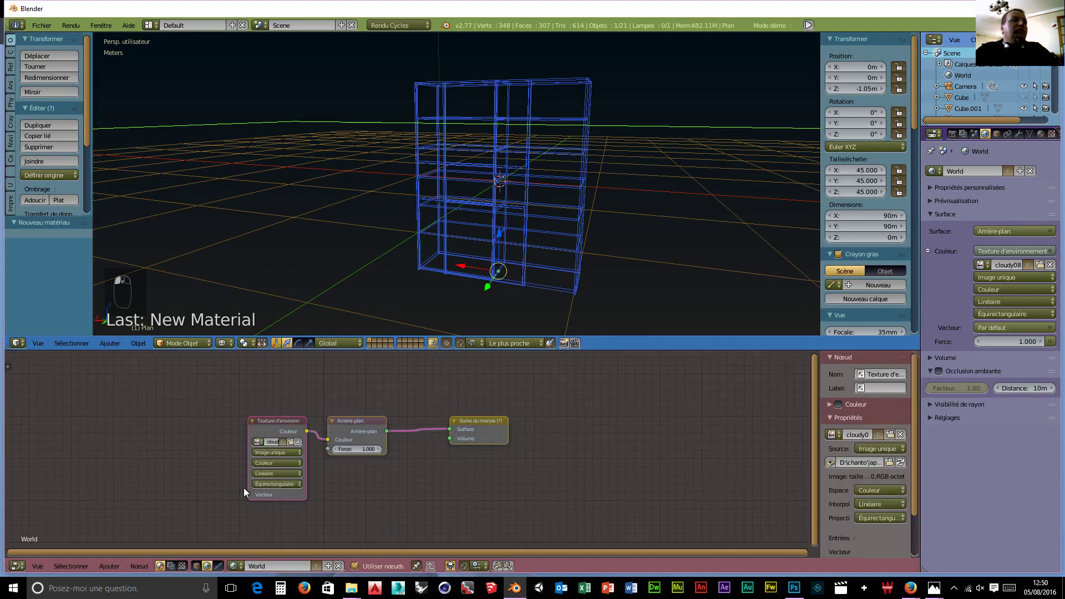
drag(271, 417, 192, 395)
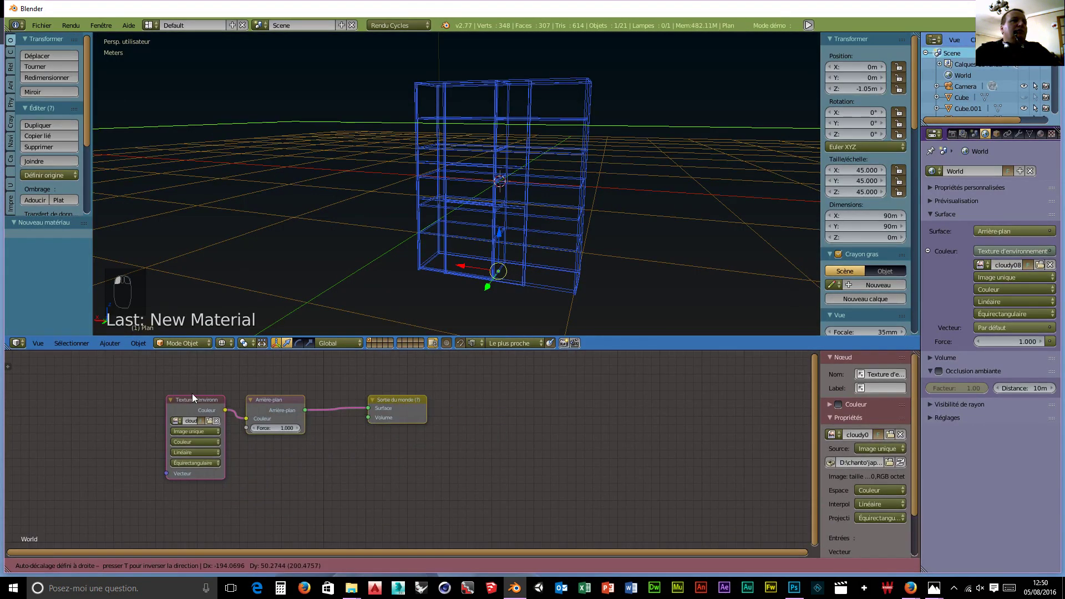
Spread the Arrière-plan and Sortie du monde nodes away from the environment texture node to make room between them
drag(282, 402, 371, 450)
drag(406, 397, 578, 427)
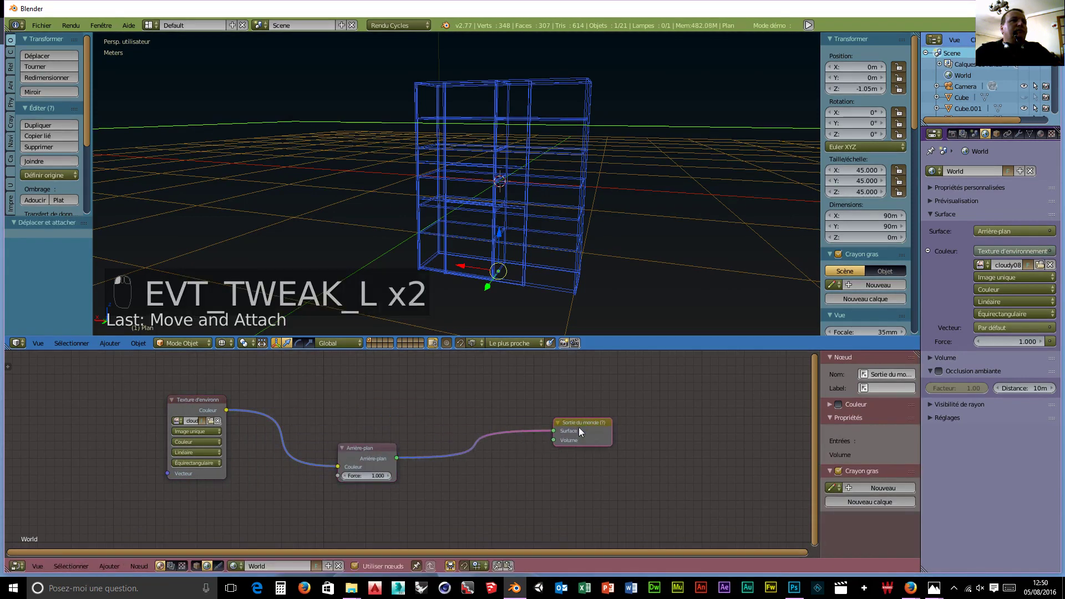
drag(378, 447, 474, 422)
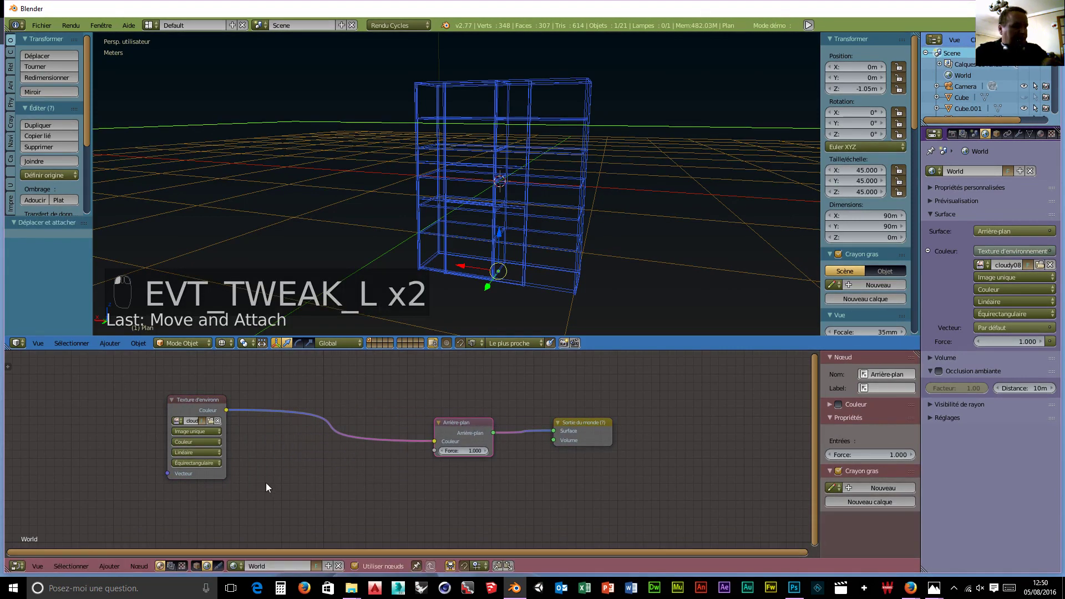
Add a Math node beside the environment texture node and set its operation to Multiplier
key(shift+a)
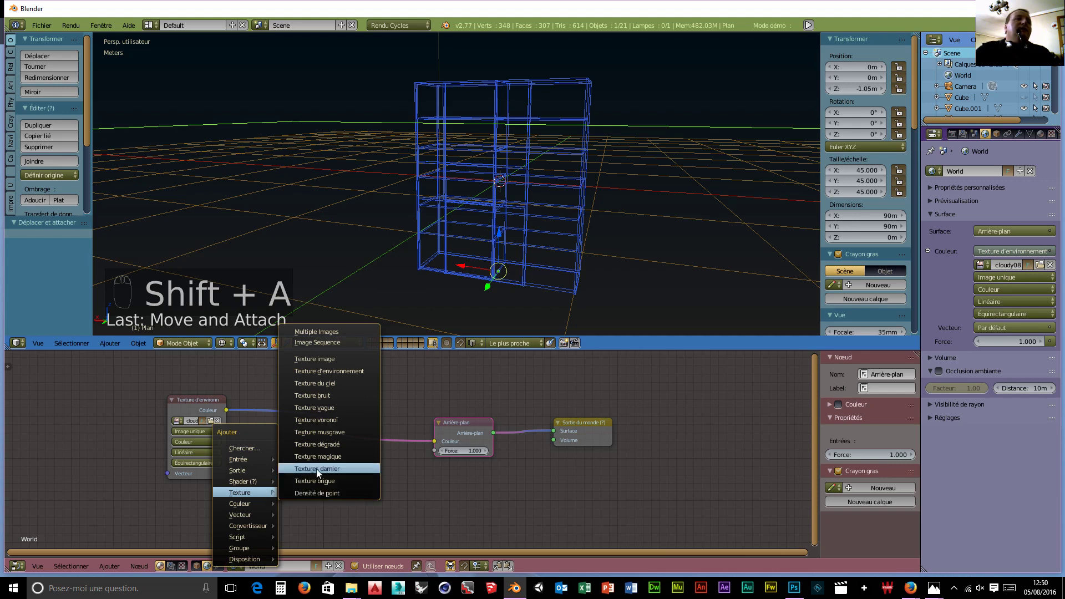
mouse_move(264, 528)
click(306, 394)
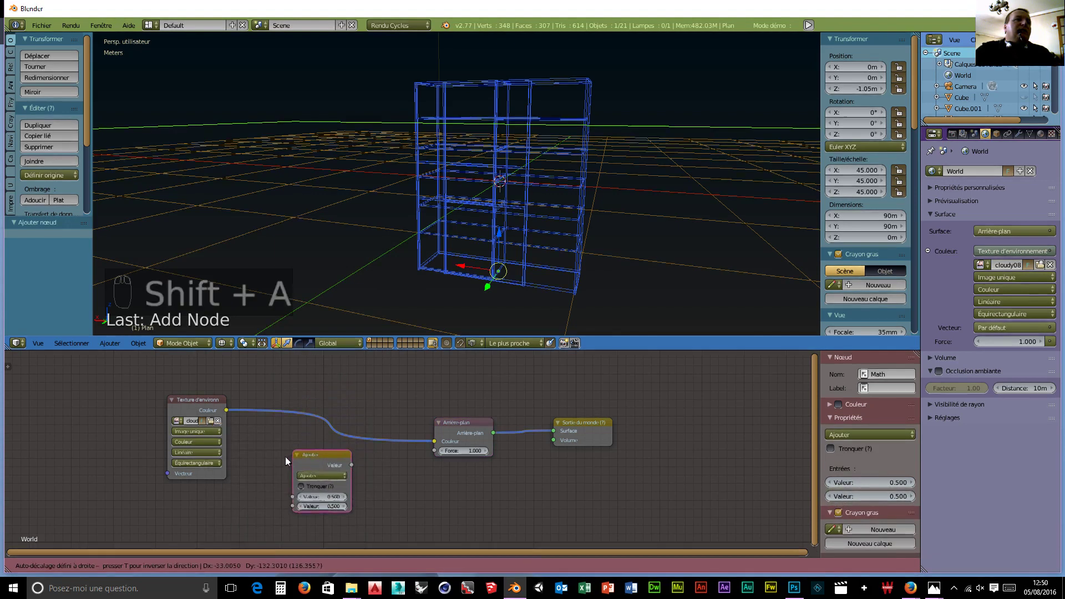
click(262, 461)
click(278, 477)
click(281, 449)
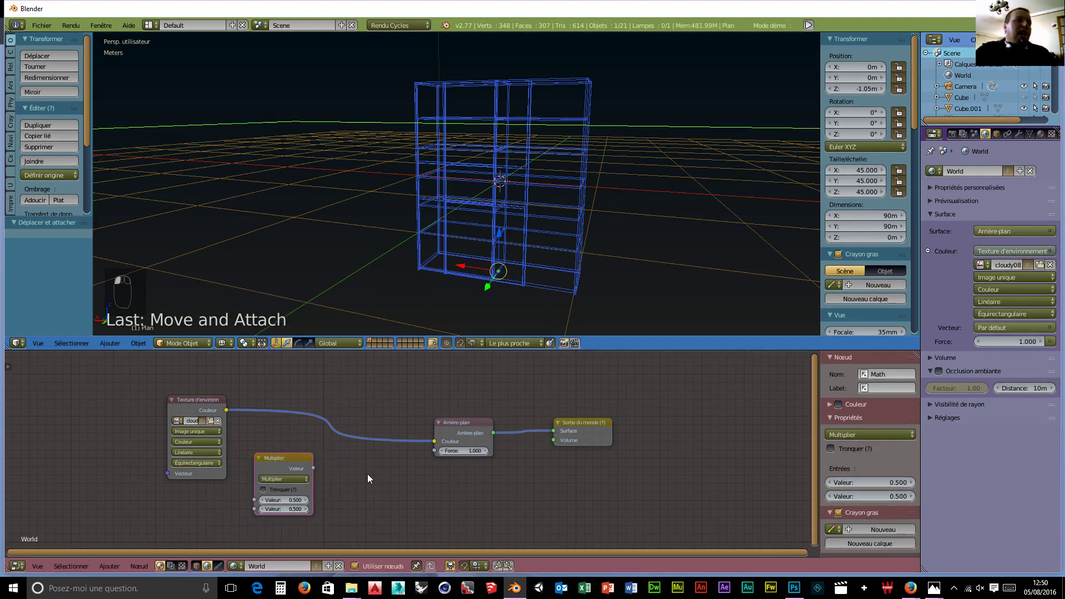
Add a second Math node with the Ajouter operation between the Multiplier and Arrière-plan nodes
key(shift+a)
mouse_move(365, 475)
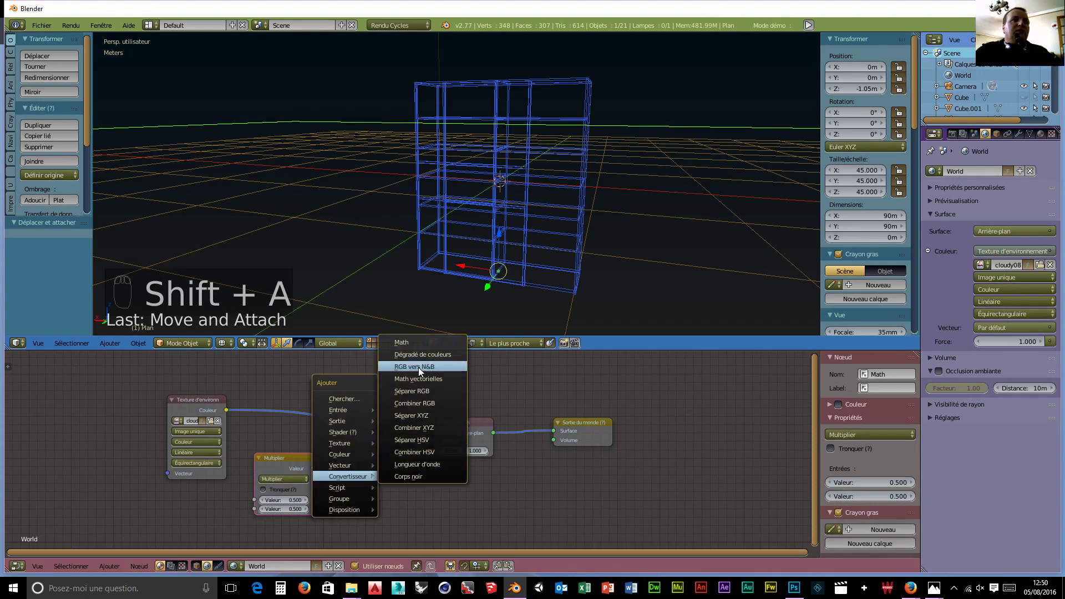
click(418, 344)
click(358, 457)
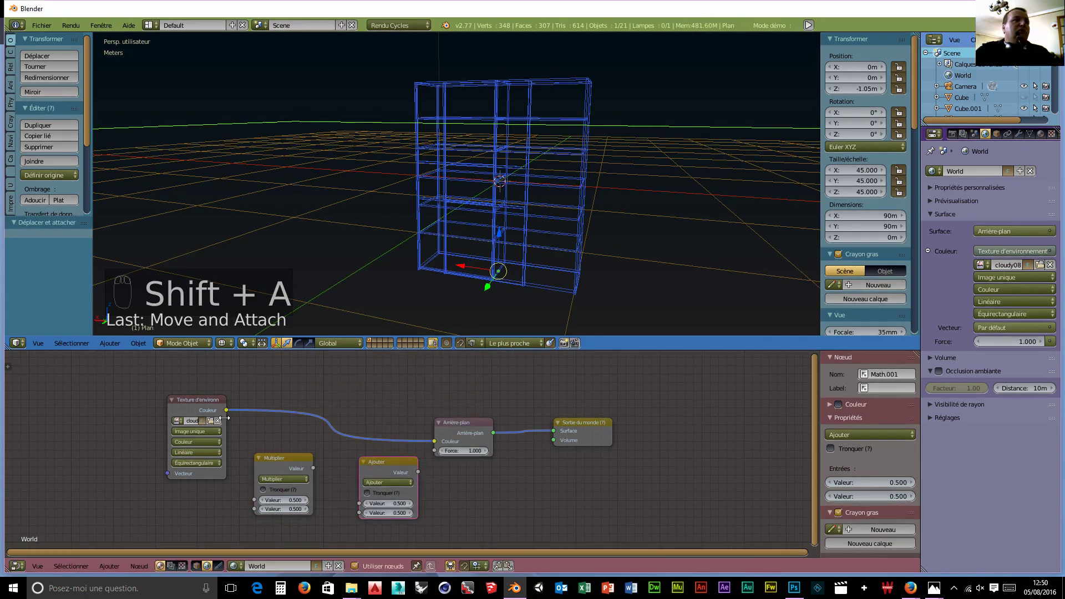
Link the environment texture's Couleur through the Multiplier and Ajouter nodes into the Force input of Arrière-plan
drag(226, 410, 255, 499)
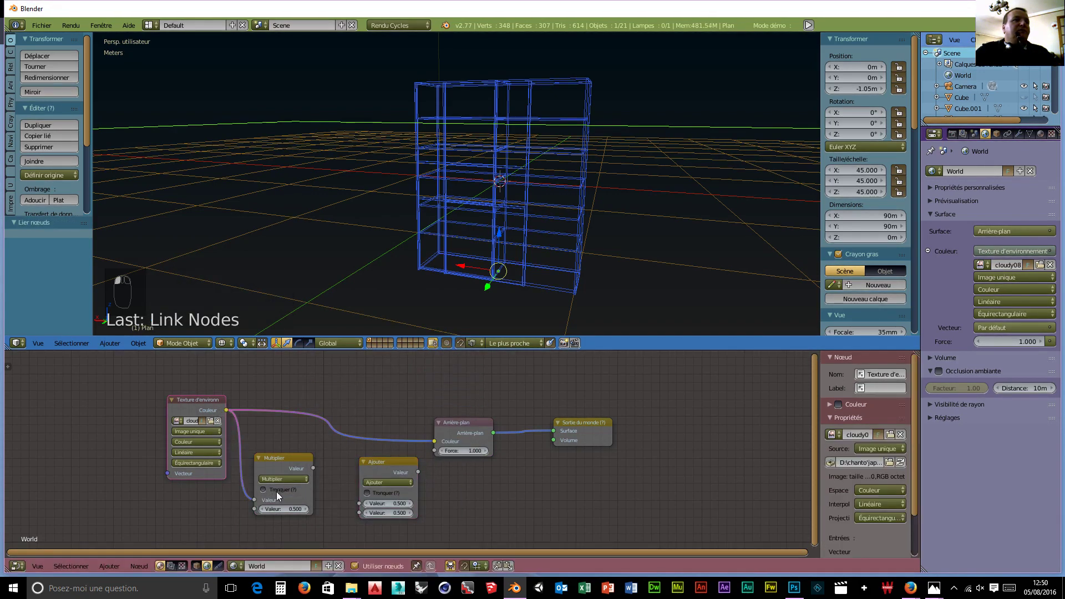
drag(313, 468, 360, 513)
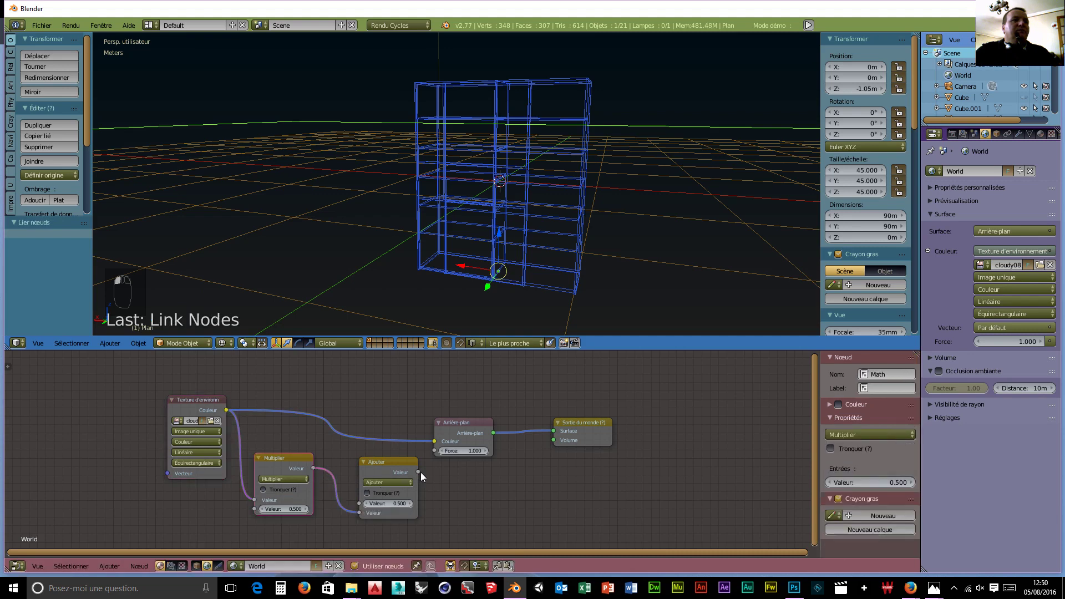
drag(419, 472, 435, 451)
Add a texture coordinates node well ahead of the environment texture node, leaving space between them
middle_drag(75, 483, 303, 468)
key(shift+a)
mouse_move(230, 440)
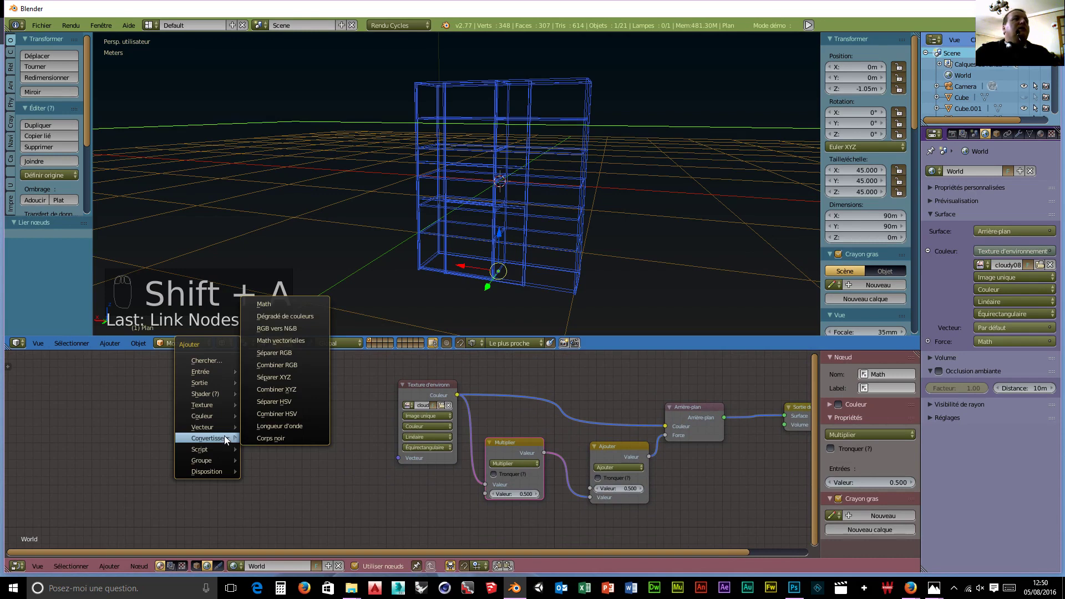
mouse_move(206, 372)
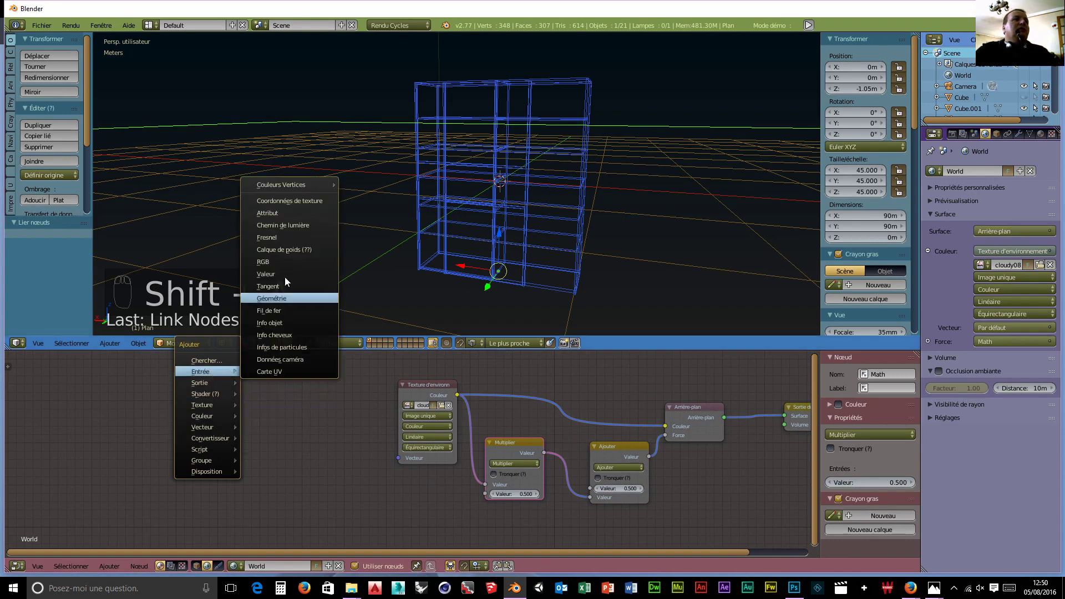
click(285, 202)
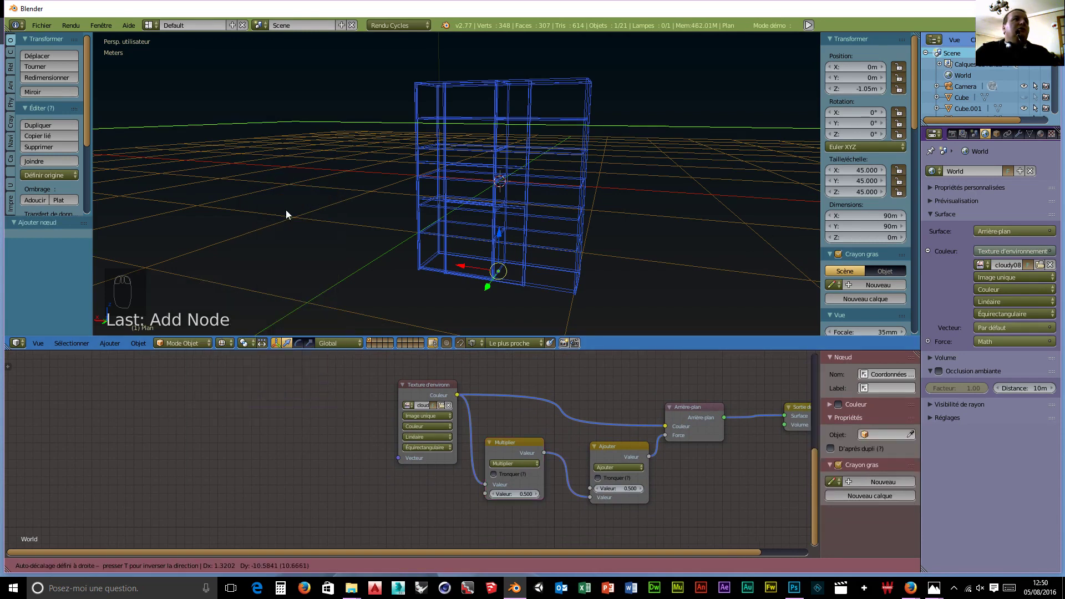
click(115, 387)
Add a Placage vector node between the texture coordinates and environment texture nodes
key(shift+a)
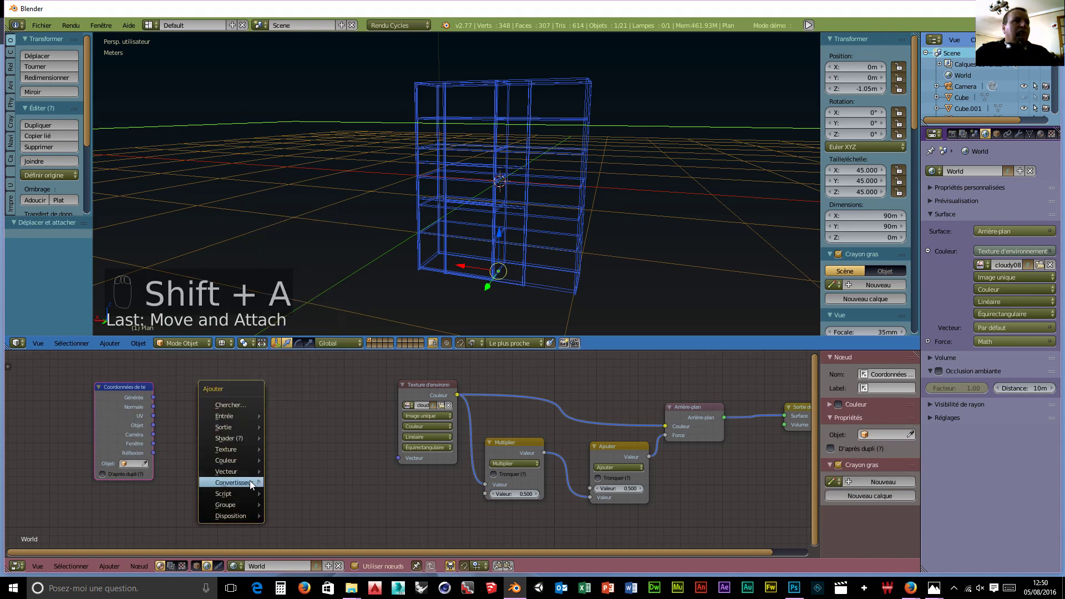
mouse_move(247, 472)
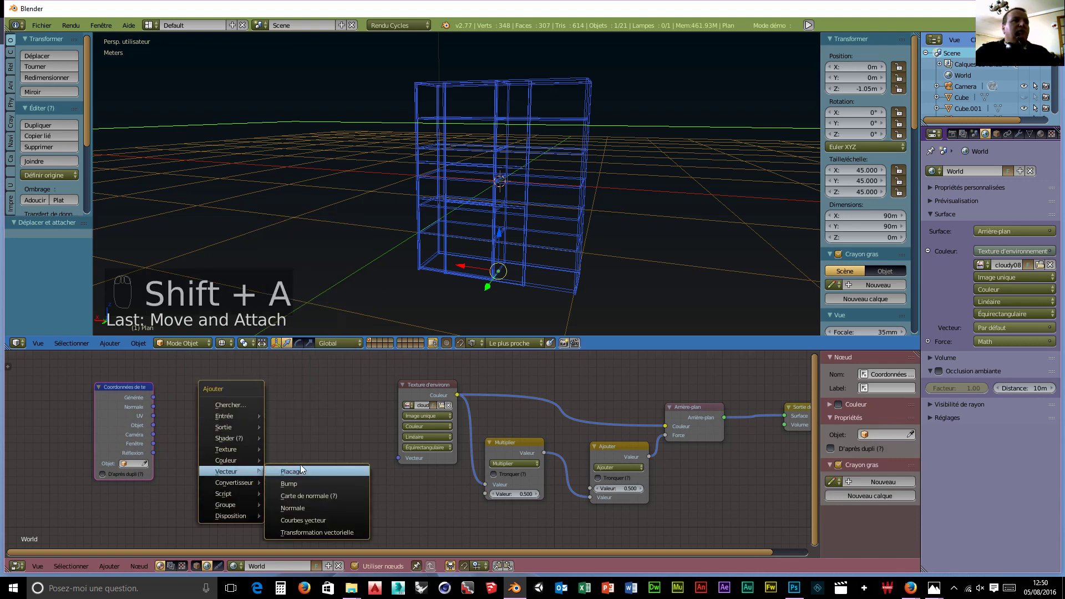
click(301, 470)
click(217, 368)
Link the Générée coordinates to the Placage node and its Vecteur output to the environment texture's Vecteur input
drag(154, 397, 221, 477)
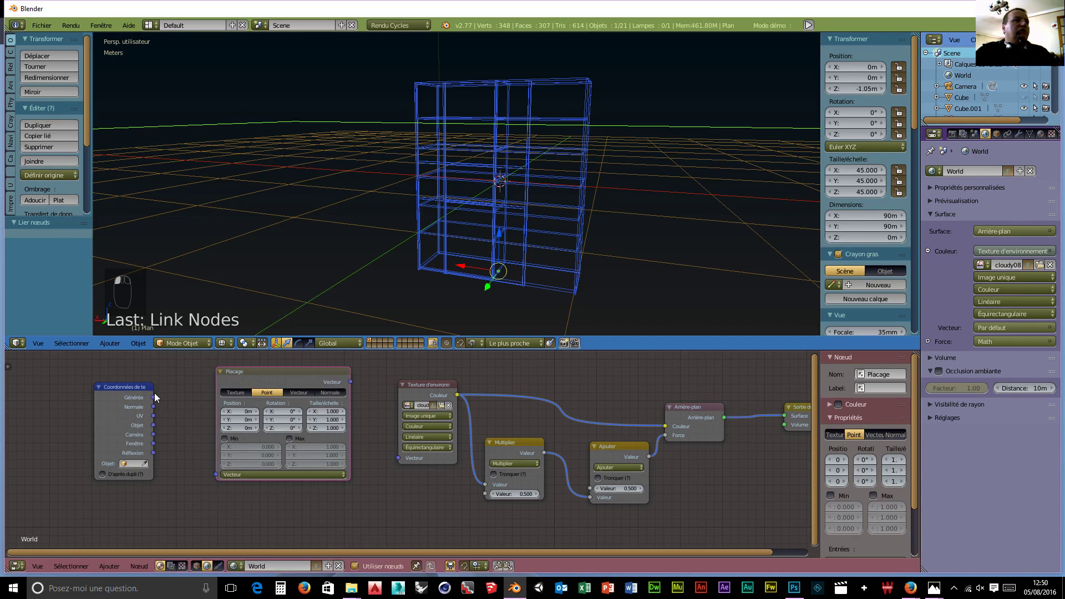
drag(154, 398, 215, 475)
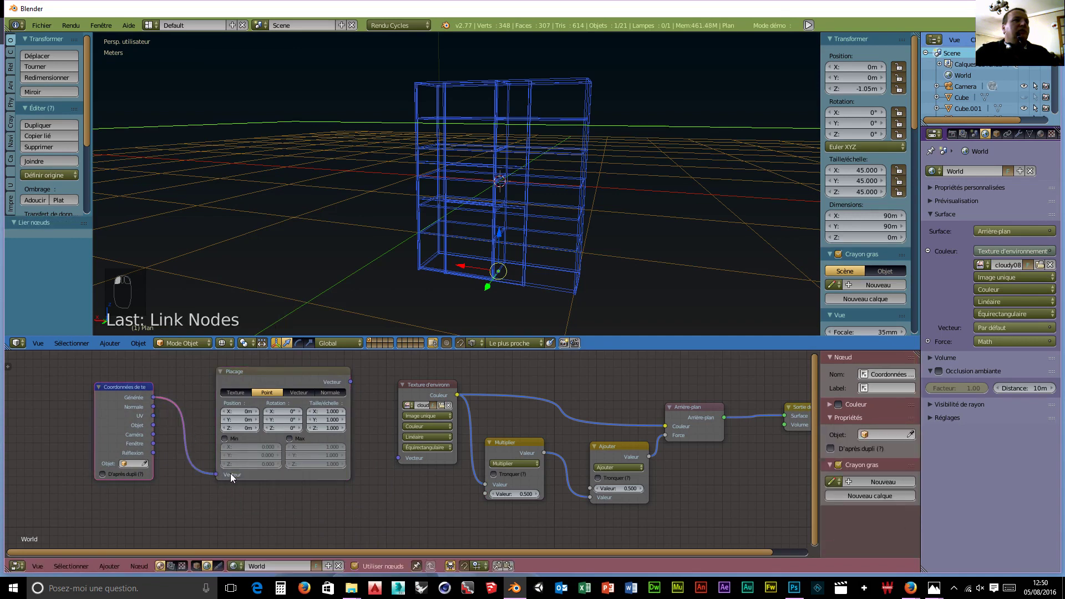
drag(351, 382, 398, 457)
middle_drag(444, 499, 354, 543)
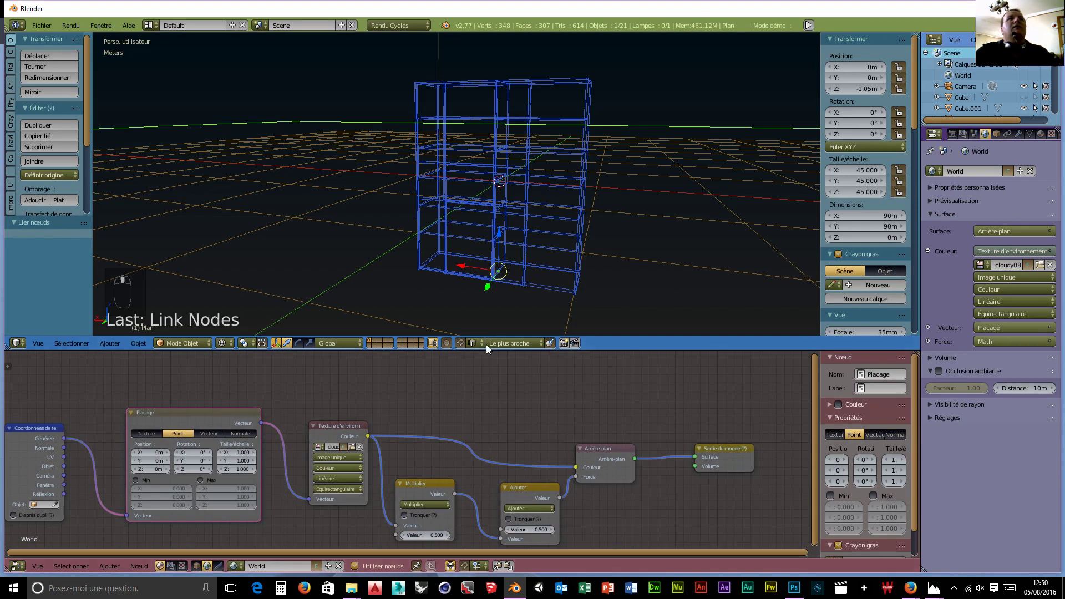
Delete the point lamp above the cabinet in the 3D view
scroll(679, 238, down, 3)
scroll(641, 249, up, 3)
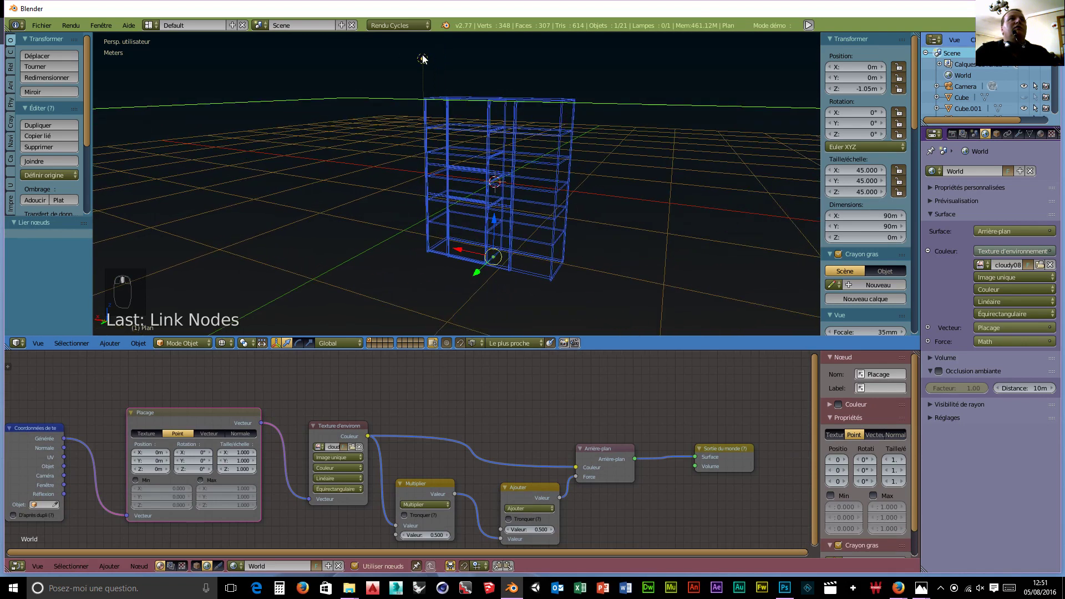
right_click(423, 59)
key(Delete)
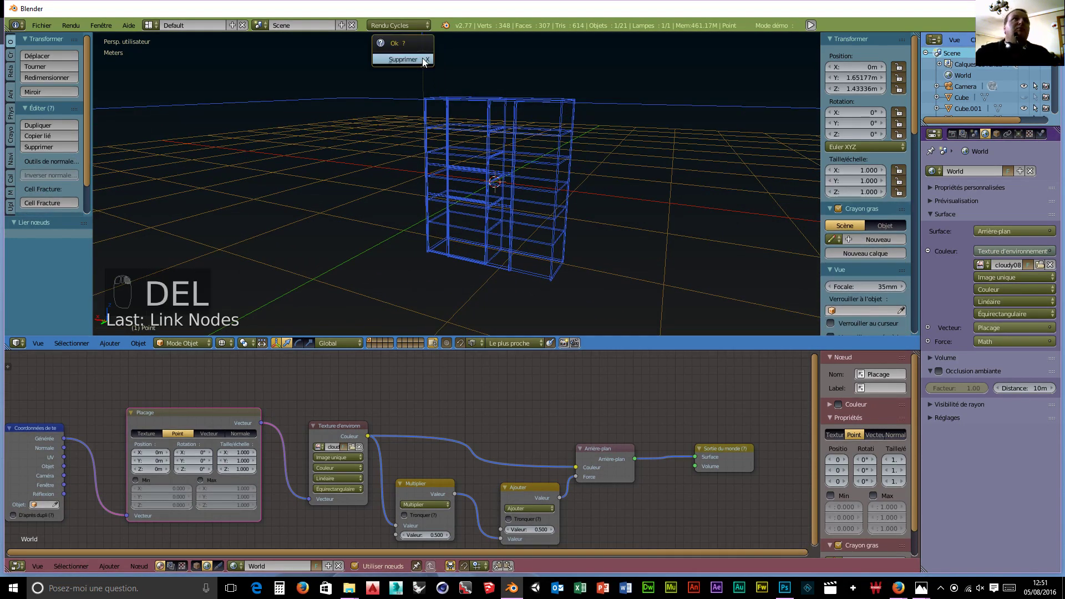
click(422, 60)
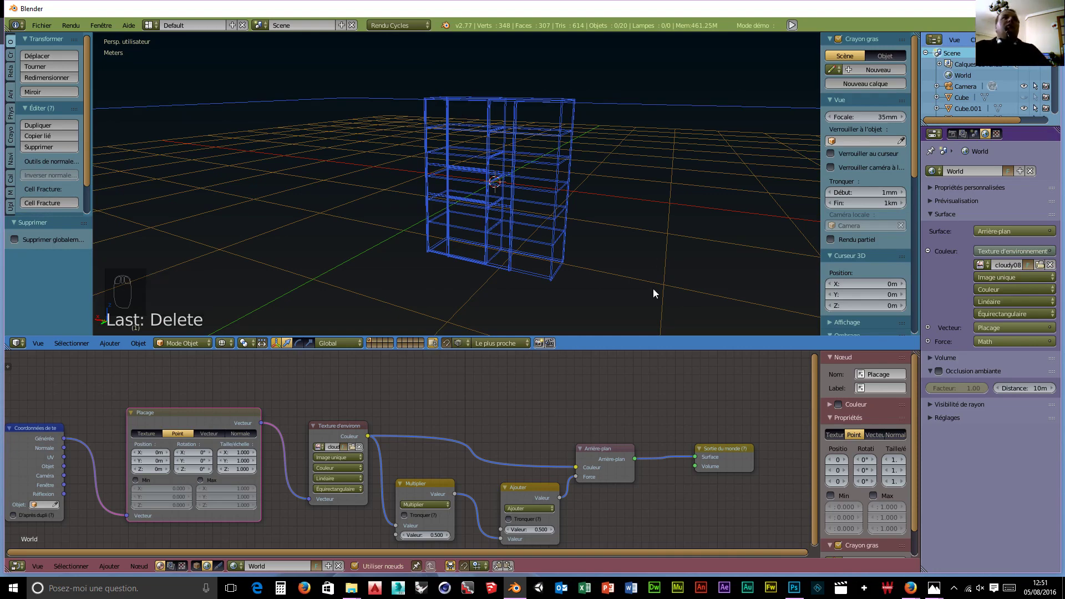
Switch the 3D view to rendered shading and frame the cabinet closely against the horizon
mouse_move(653, 288)
middle_down()
mouse_move(647, 267)
mouse_move(650, 281)
middle_up()
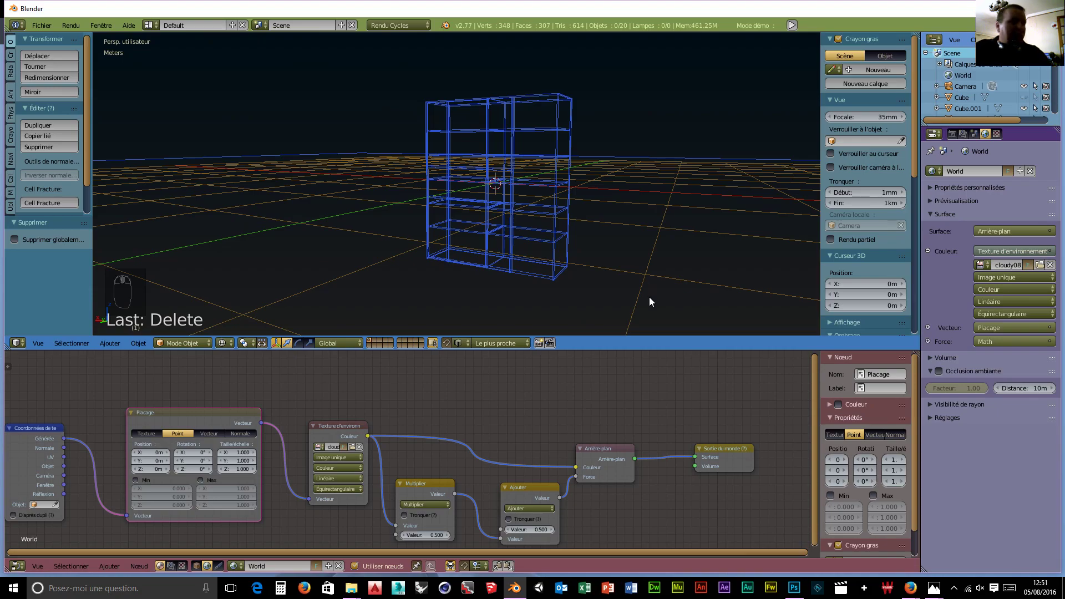
key(shift+z)
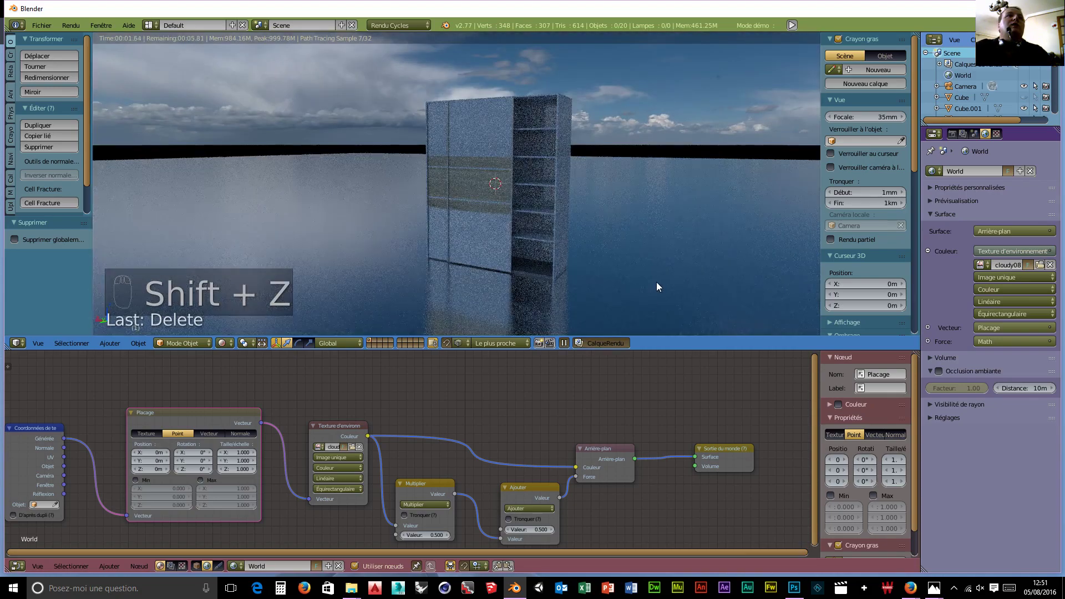
middle_drag(618, 258, 609, 268)
scroll(608, 274, up, 4)
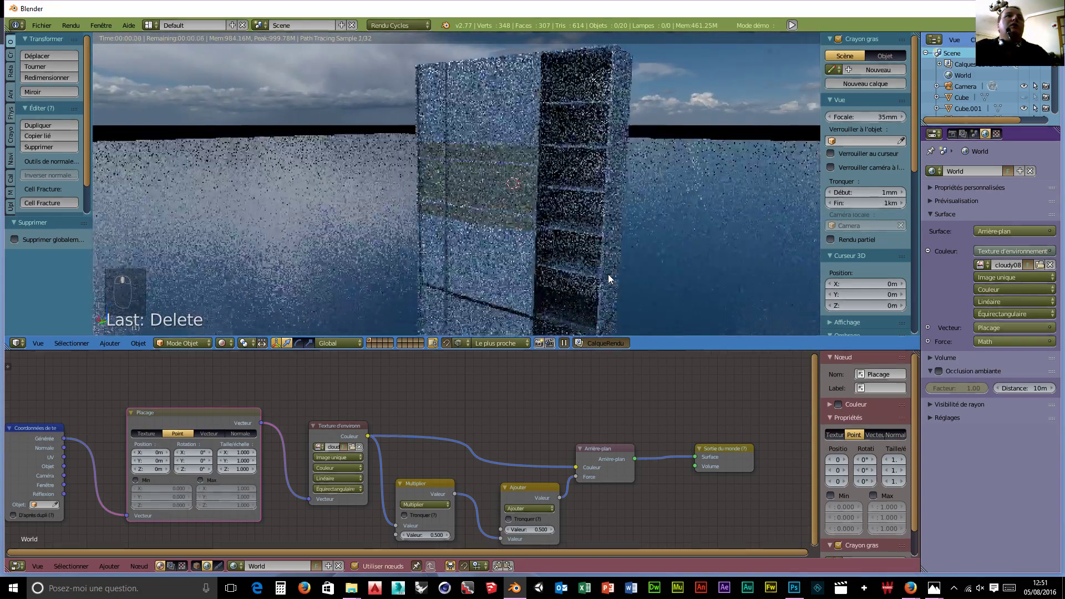
mouse_move(620, 285)
middle_down()
mouse_move(637, 254)
mouse_move(620, 270)
middle_up()
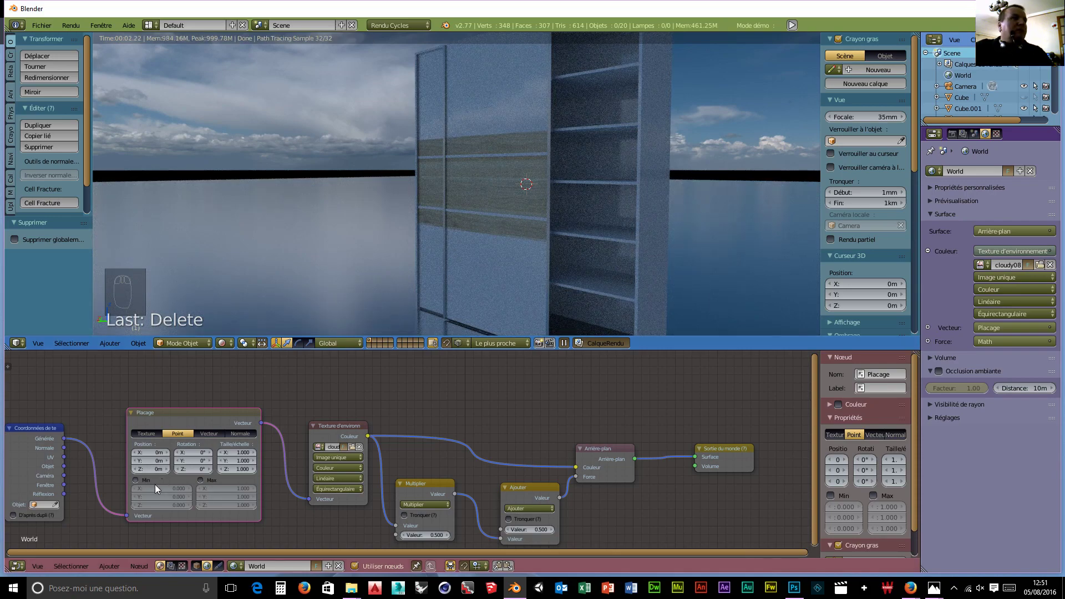
Set the Placage Z position to 3 cm, the Multiplier value to 3.2 and the Ajouter value to 2.4
drag(151, 470, 163, 468)
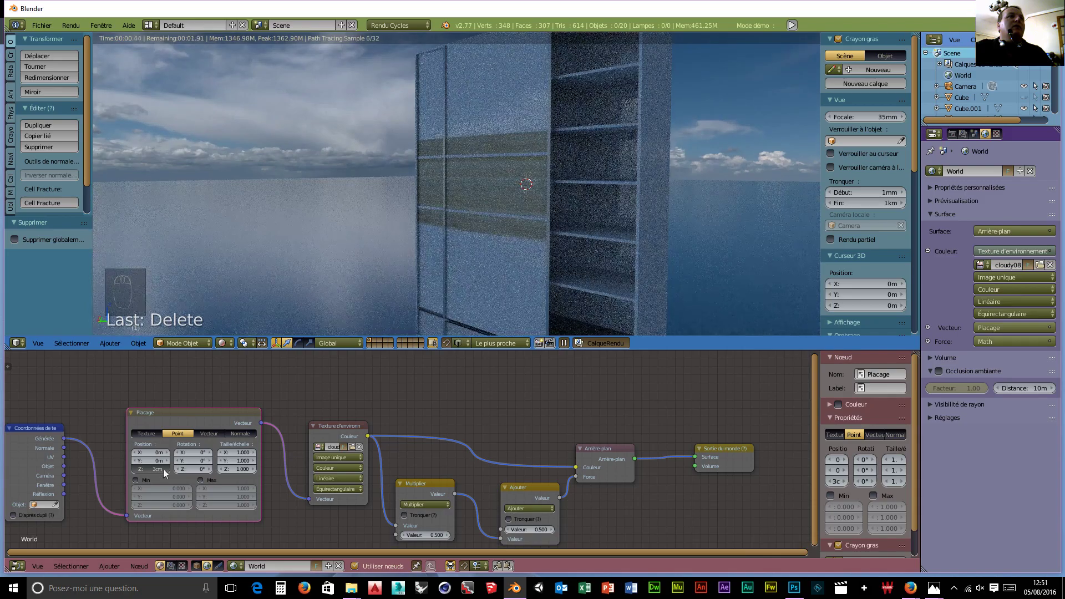
drag(450, 533, 610, 531)
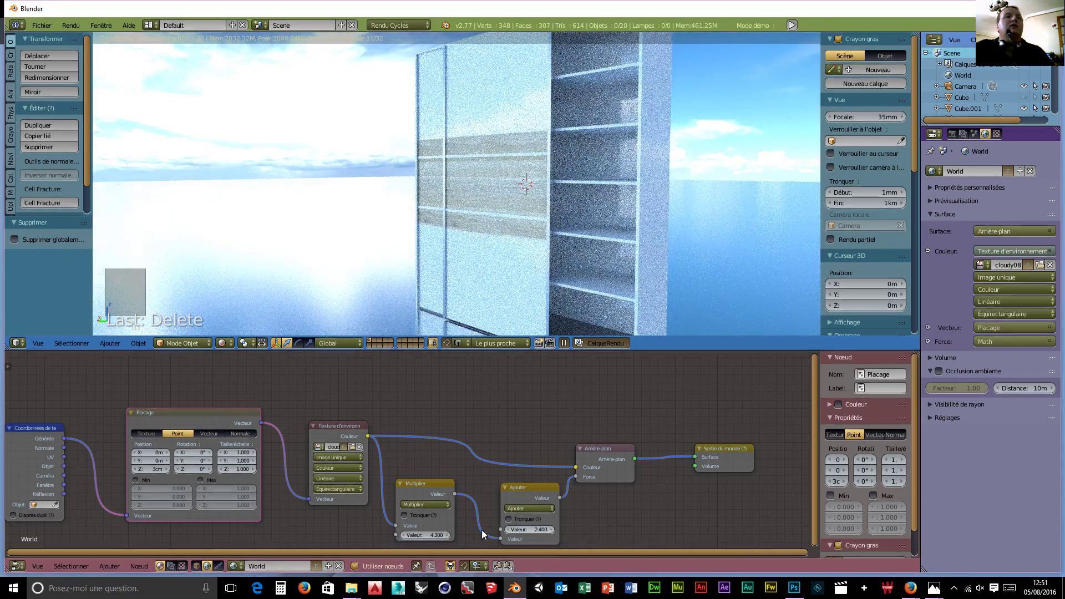
mouse_move(408, 535)
mouse_down()
mouse_move(390, 534)
mouse_move(407, 535)
mouse_up()
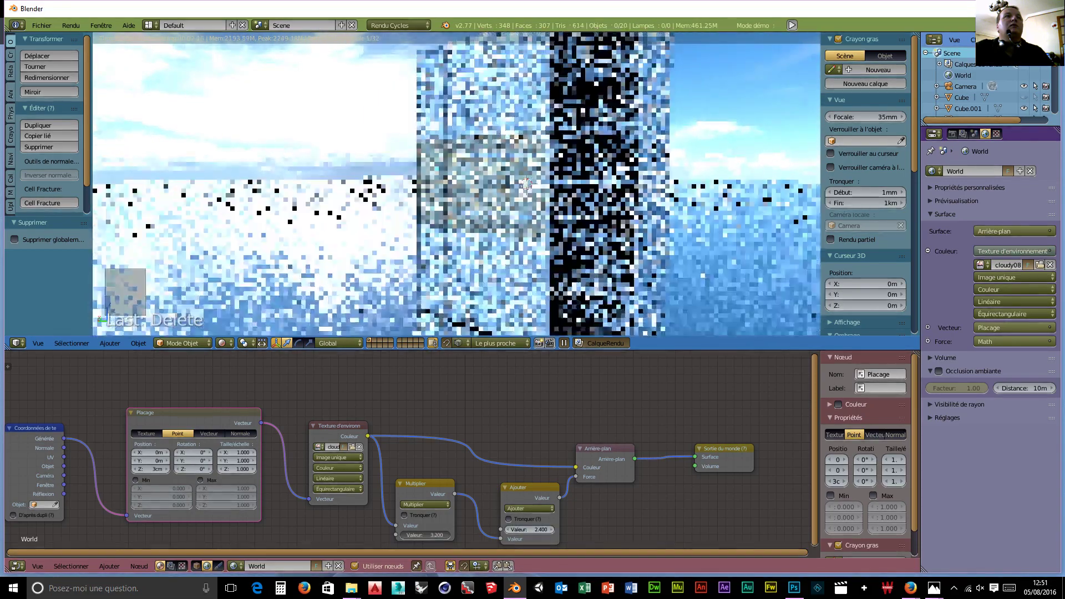
Set the Placage node's Z position to 5 cm and its Z rotation to 303.8°
middle_drag(419, 283, 683, 259)
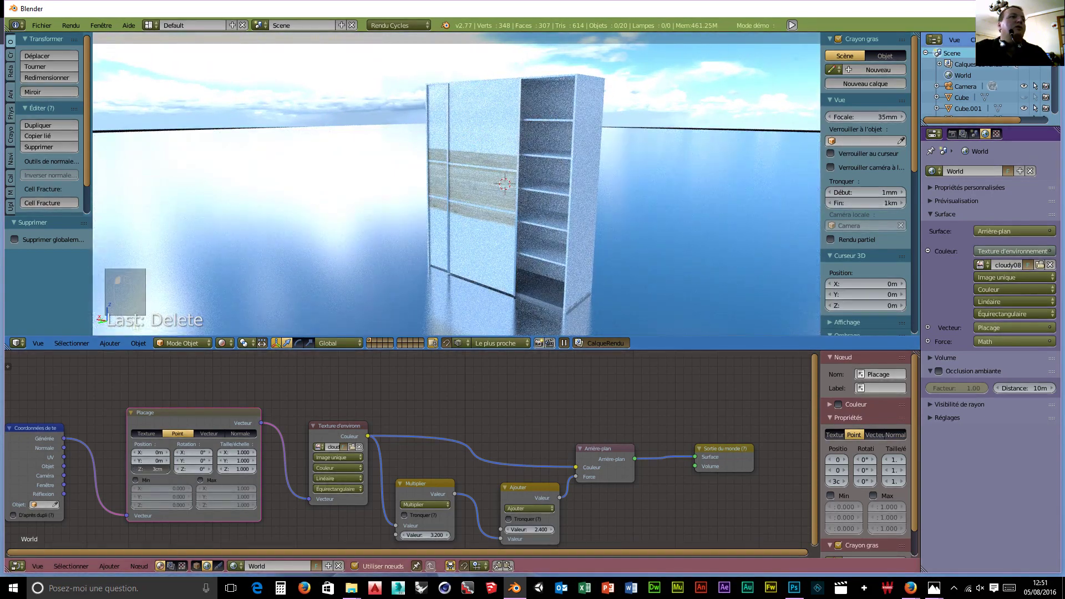
click(166, 469)
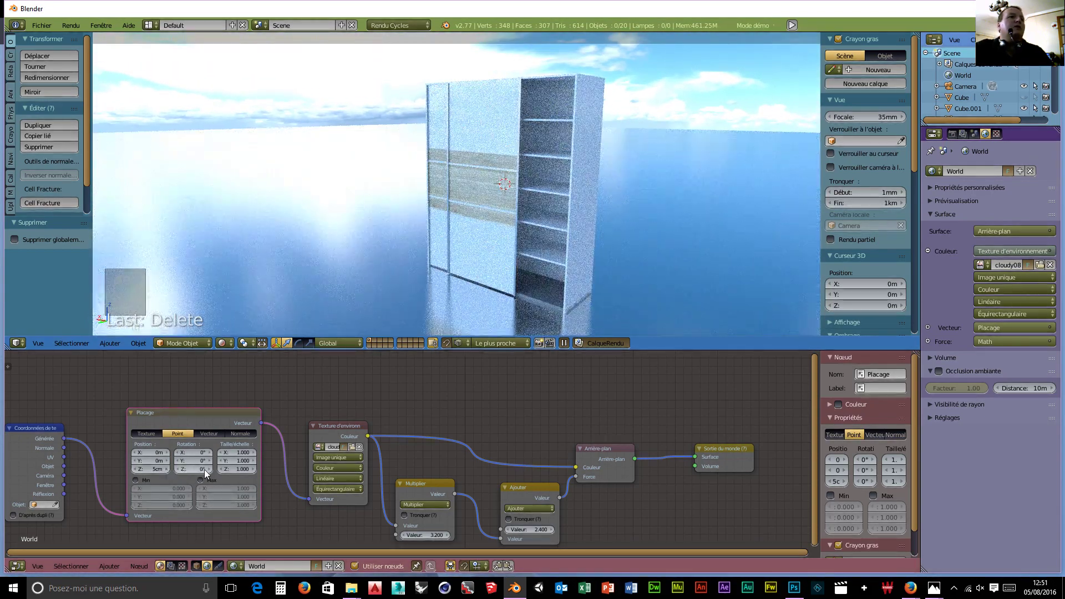
drag(208, 469, 387, 470)
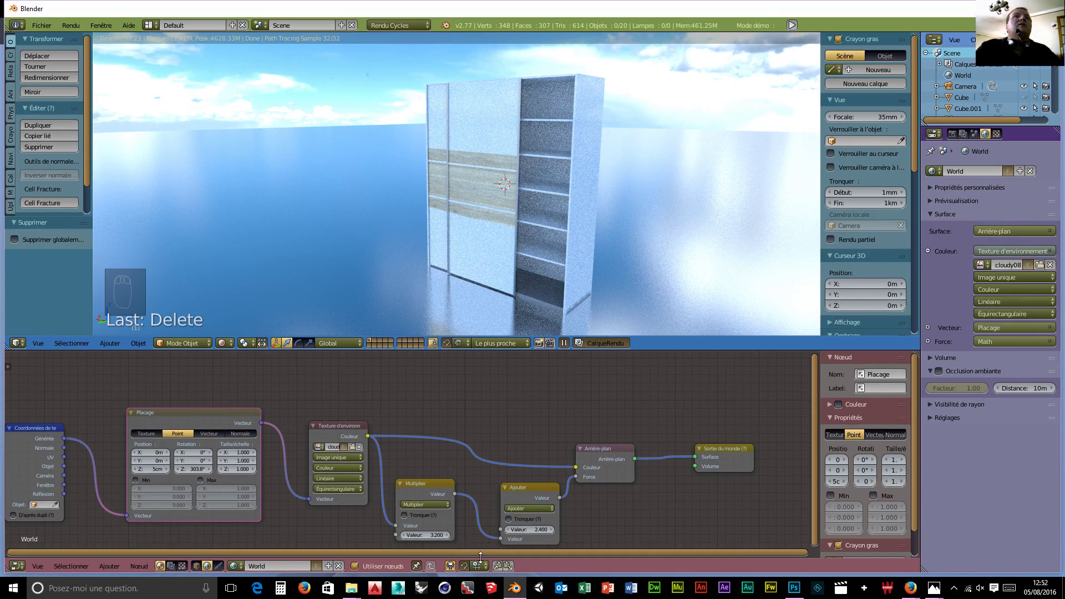
Set the Multiplier node's value to 7 and the Ajouter node's value to 0.6
mouse_move(511, 530)
mouse_down()
mouse_move(549, 530)
mouse_move(441, 535)
mouse_move(497, 535)
mouse_up()
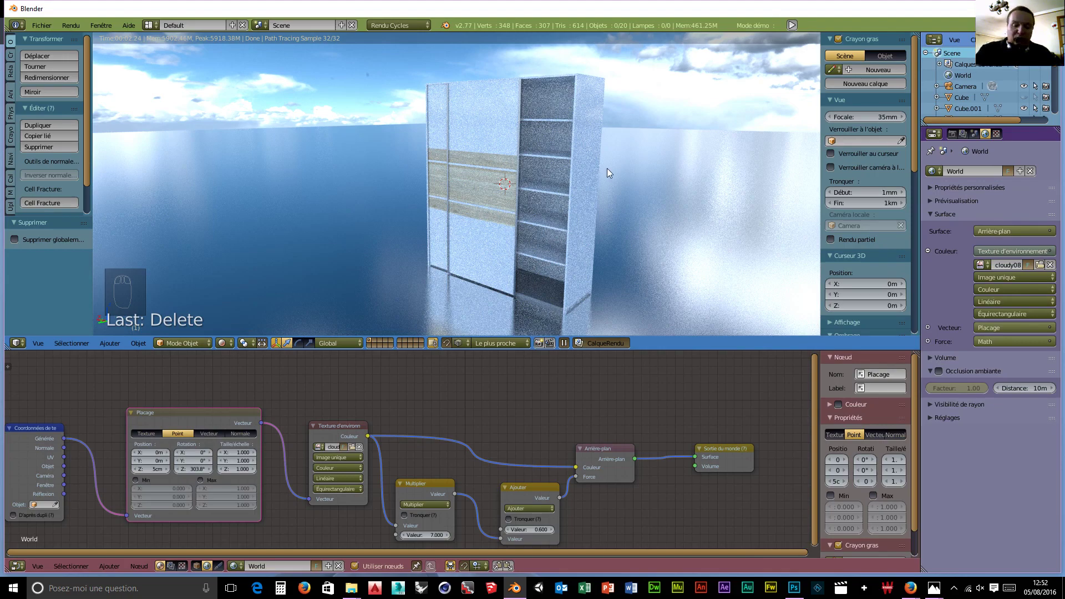
Align the camera to a wider view of the whole cabinet and select the camera
key(alt+KP_0)
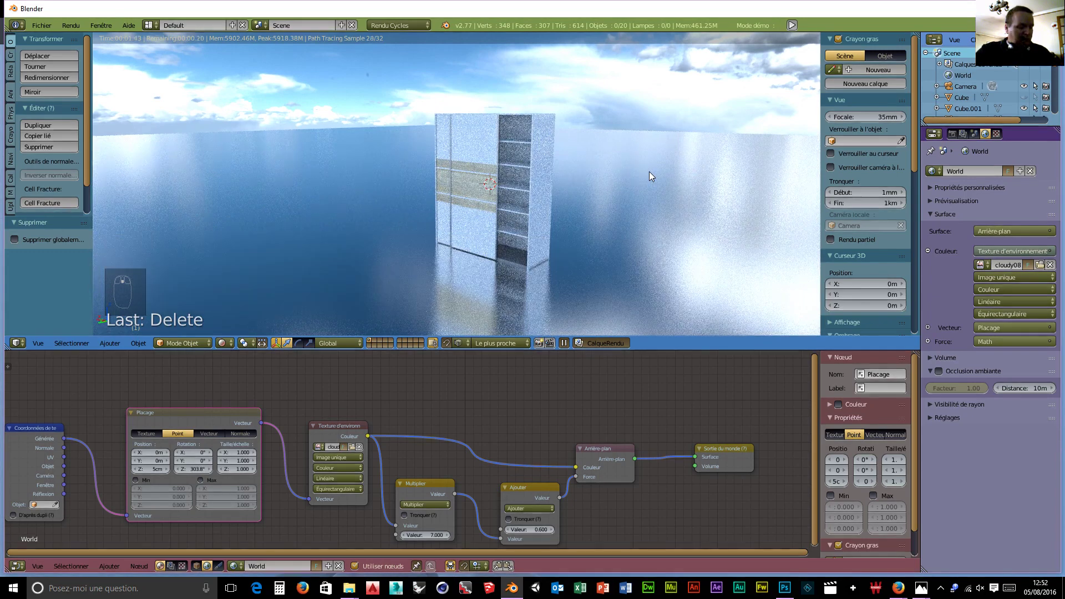
key(ctrl+alt+KP_0)
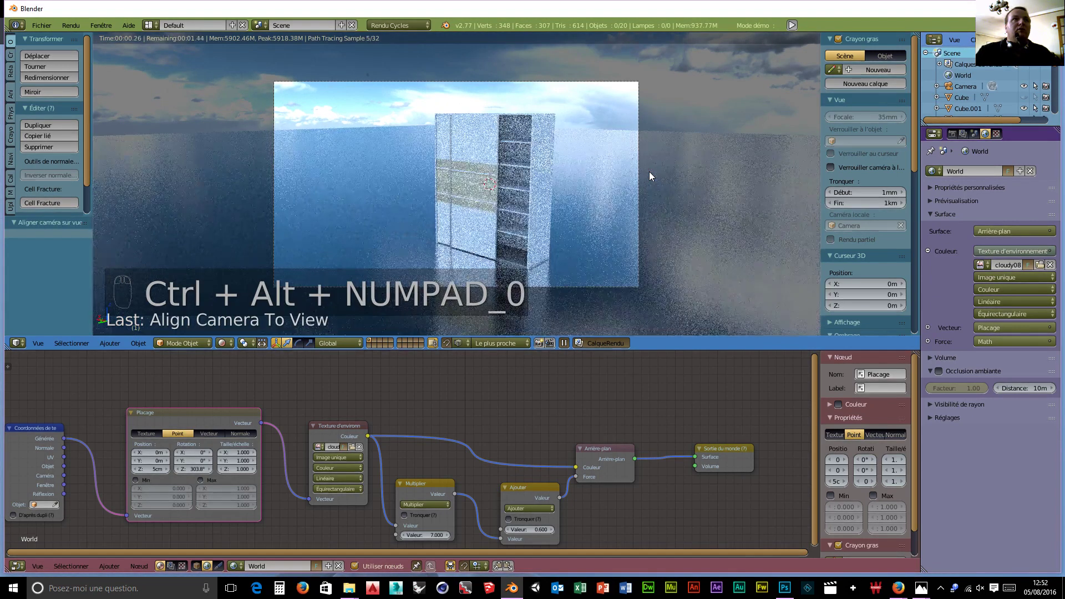
right_click(638, 201)
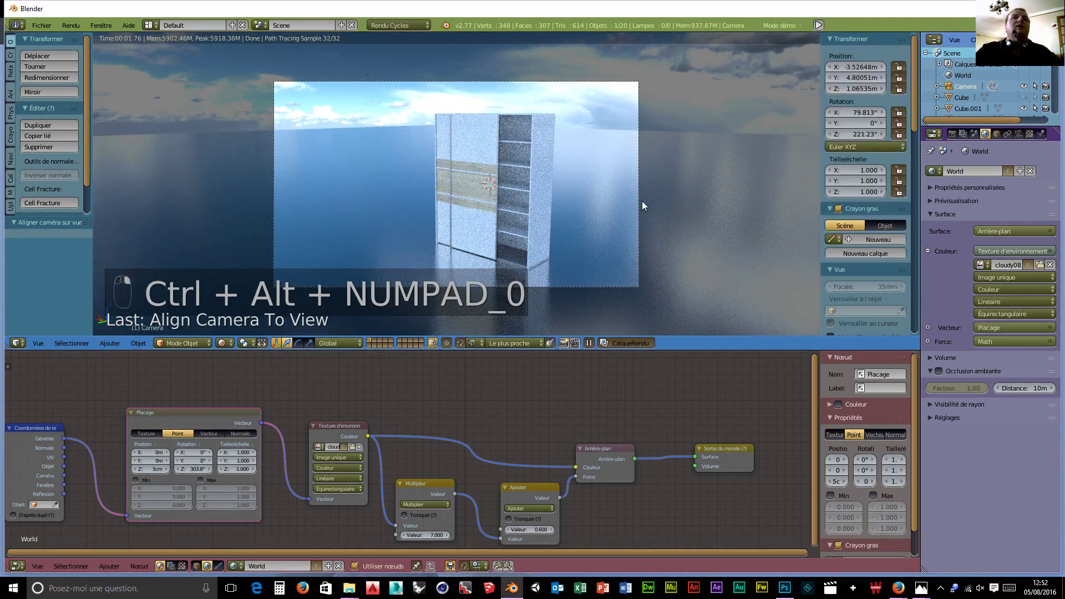
scroll(869, 290, down, 2)
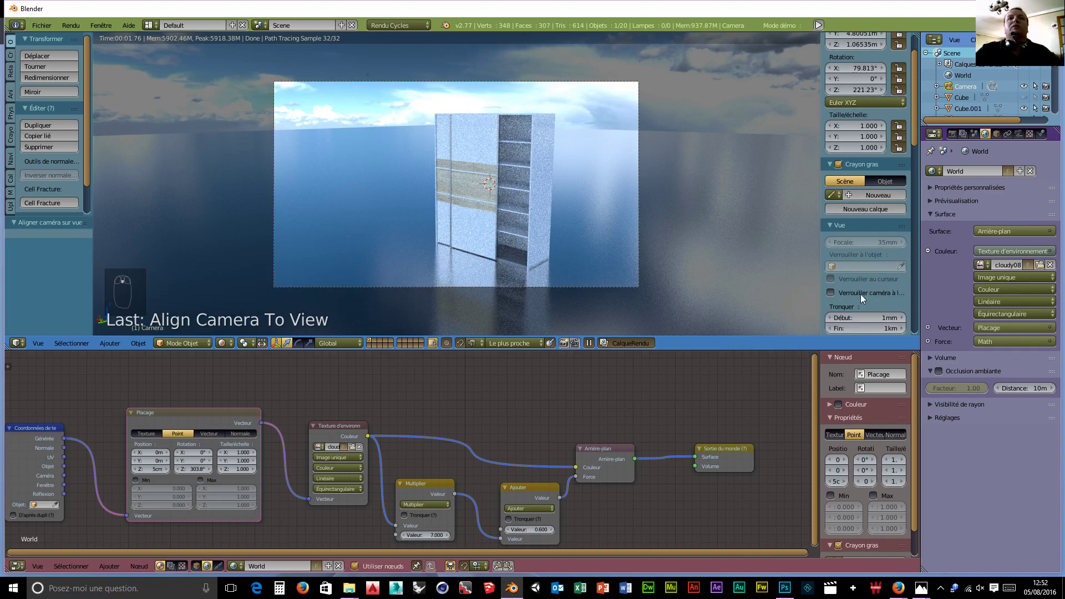
Lock the camera to the view and reframe it so the cabinet is seen larger and from a higher angle
click(831, 293)
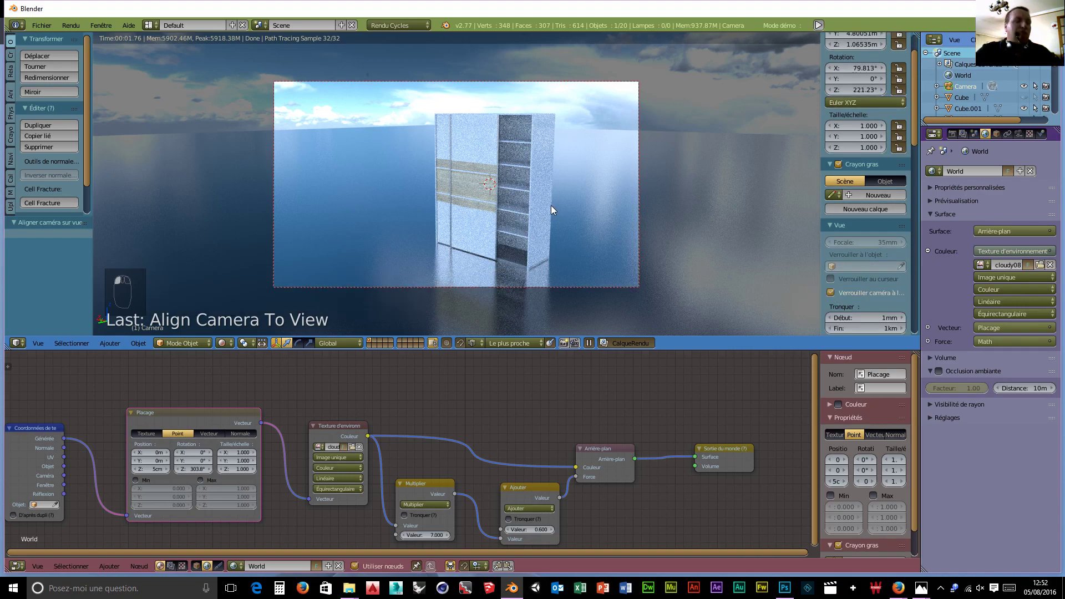
shift+middle_drag(548, 204, 526, 211)
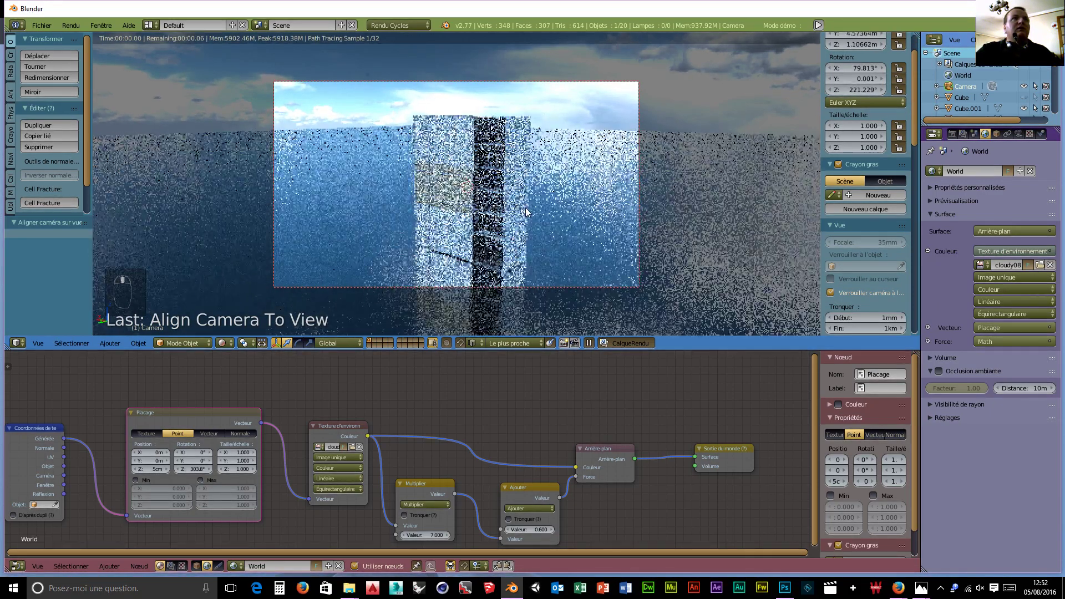
scroll(536, 211, up, 2)
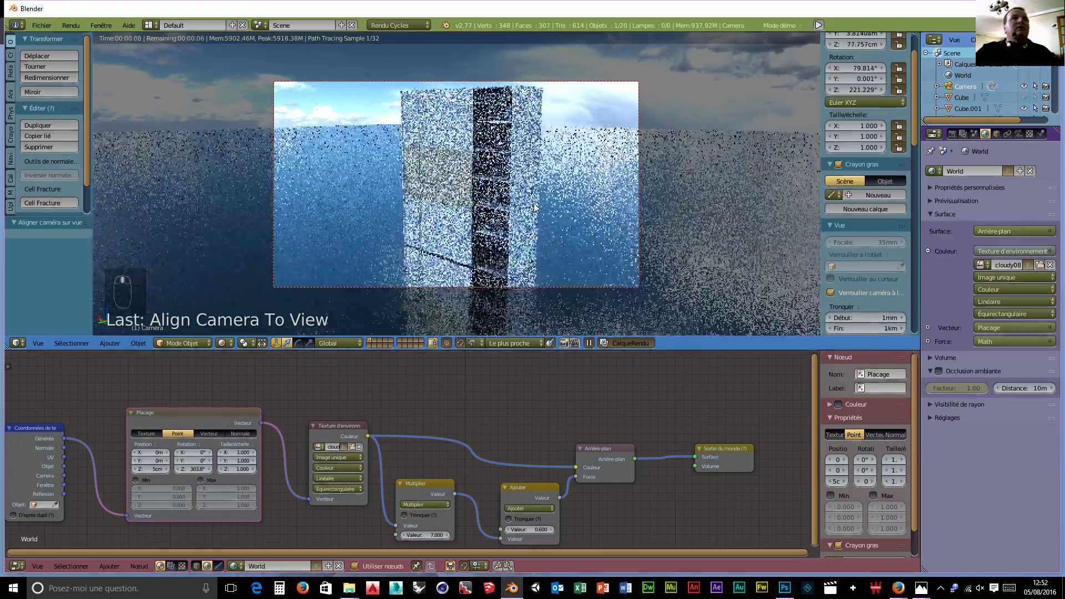
scroll(529, 204, down, 2)
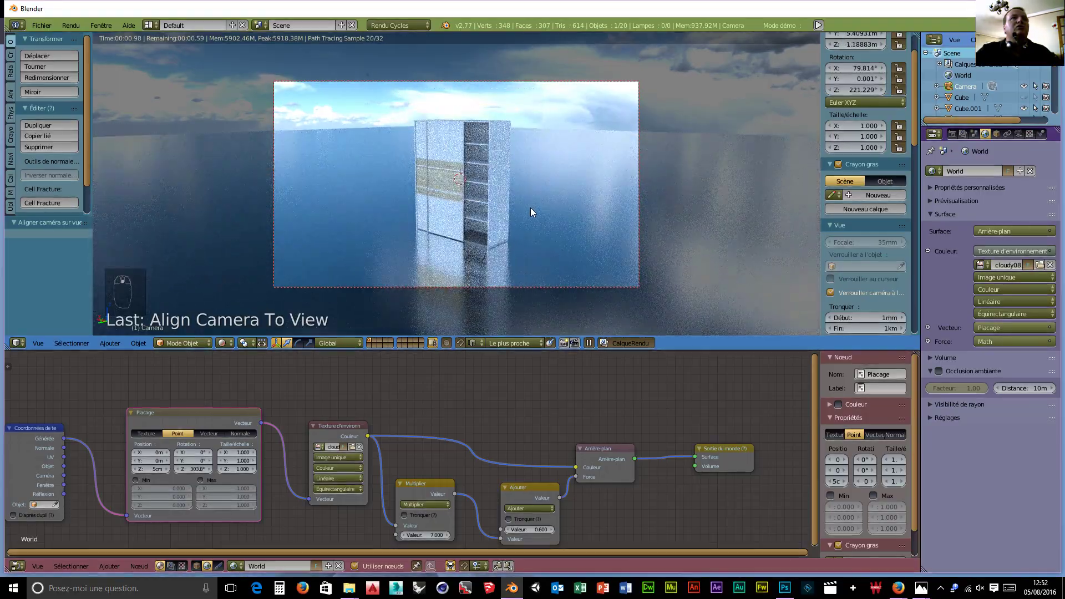
middle_drag(530, 207, 524, 220)
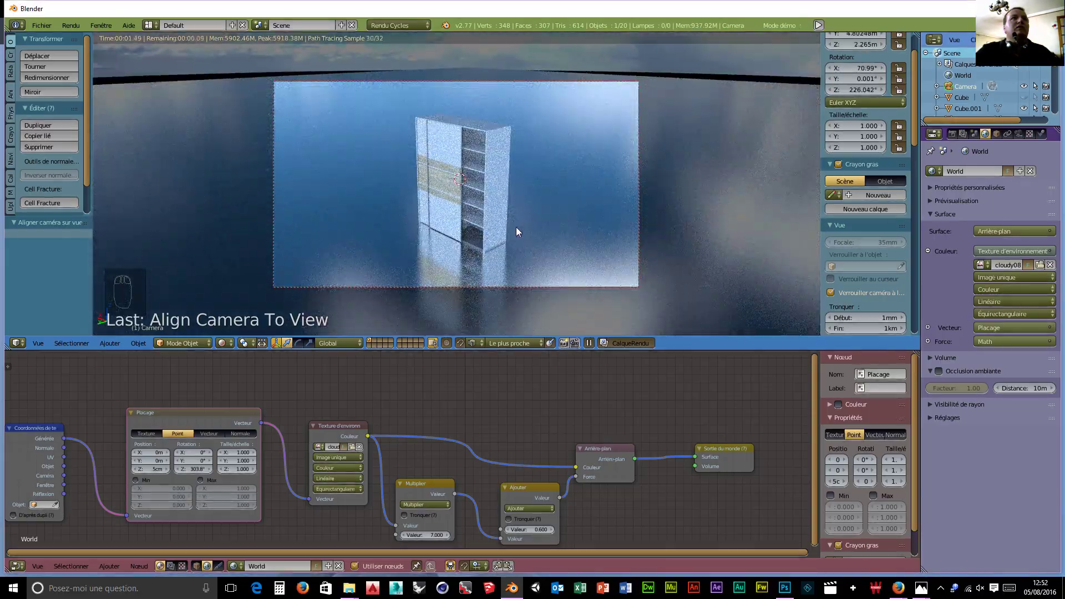
scroll(516, 227, up, 2)
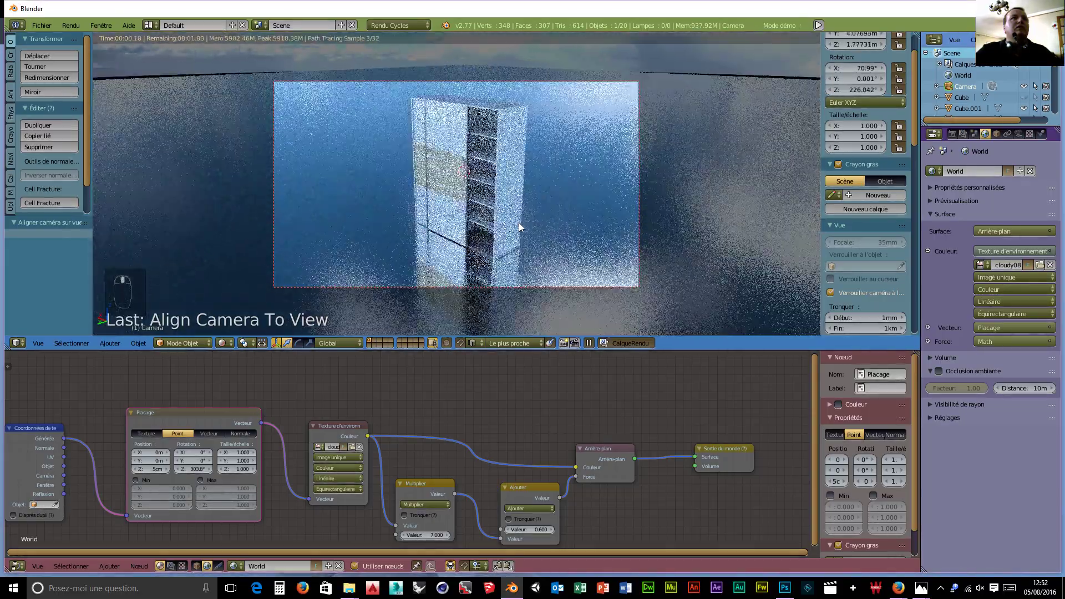
shift+middle_drag(518, 222, 520, 232)
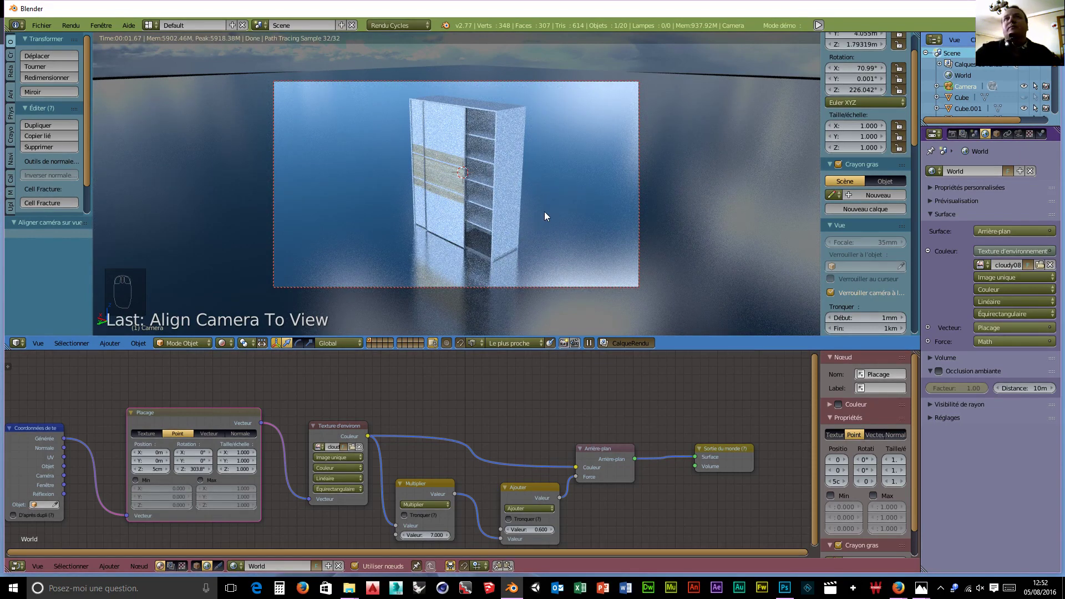
Set the render display to full screen (Plein écran) and the resolution scale to 100%
click(952, 133)
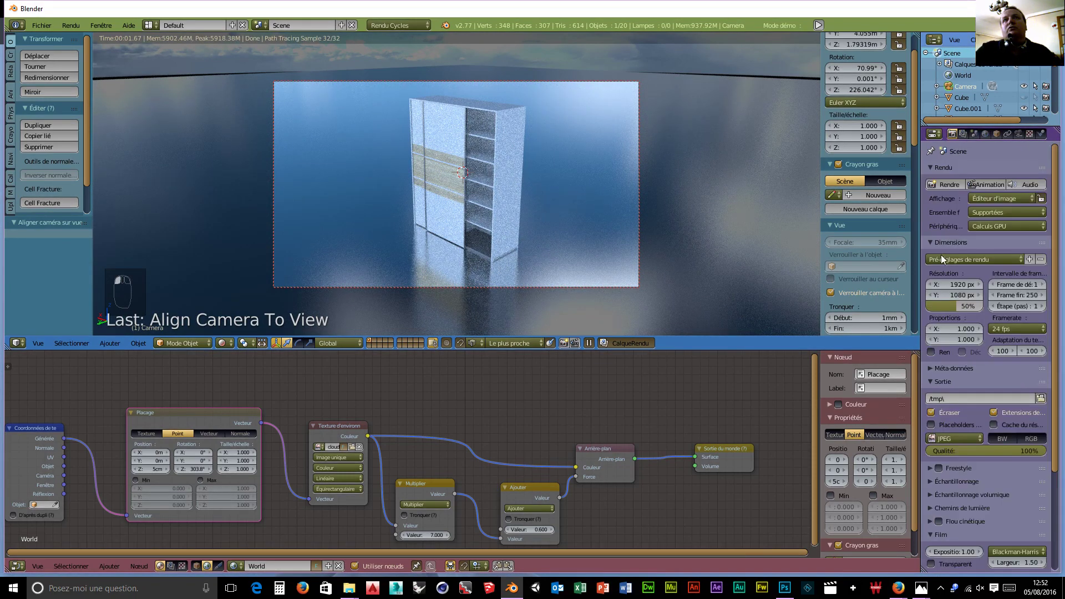
click(1003, 200)
click(978, 185)
drag(941, 308, 986, 309)
Apply the Final sampling preset and the Full Global Illumination preset for the light paths
scroll(1008, 409, down, 4)
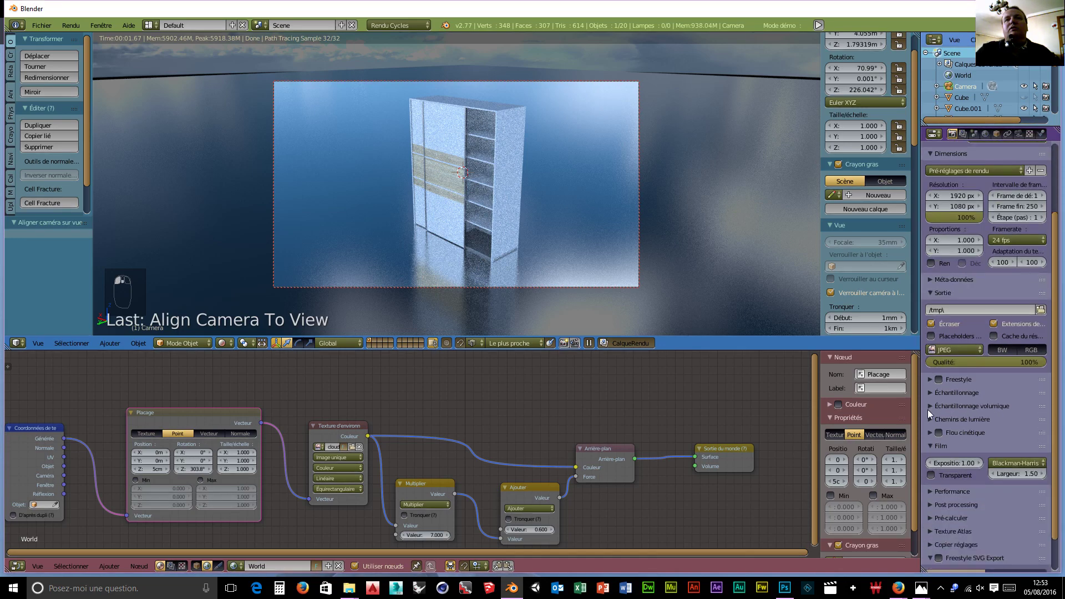
click(947, 393)
click(994, 411)
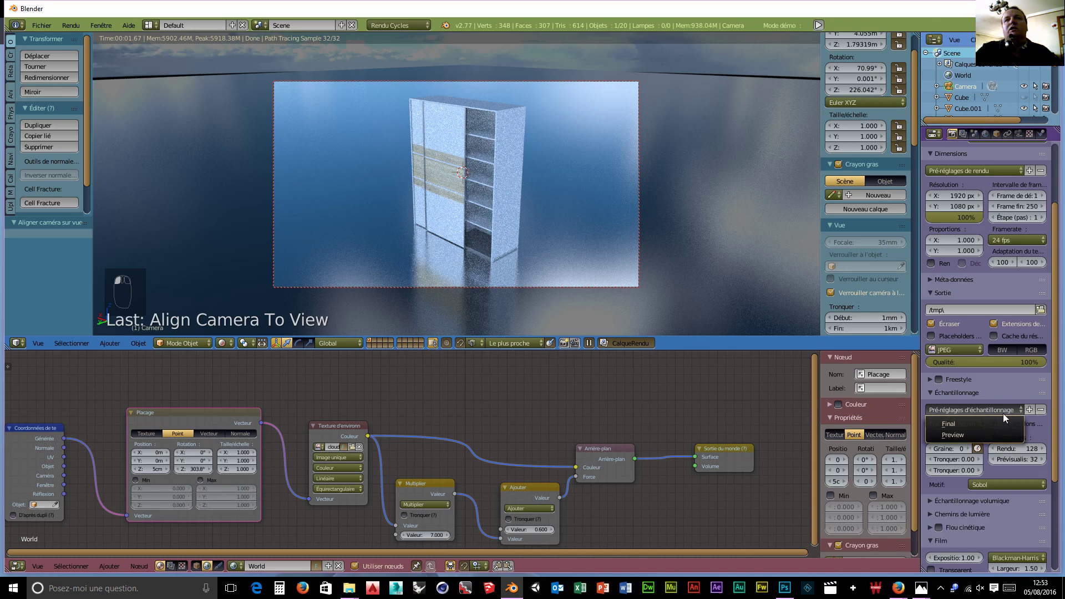
click(971, 422)
scroll(987, 442, down, 5)
click(972, 419)
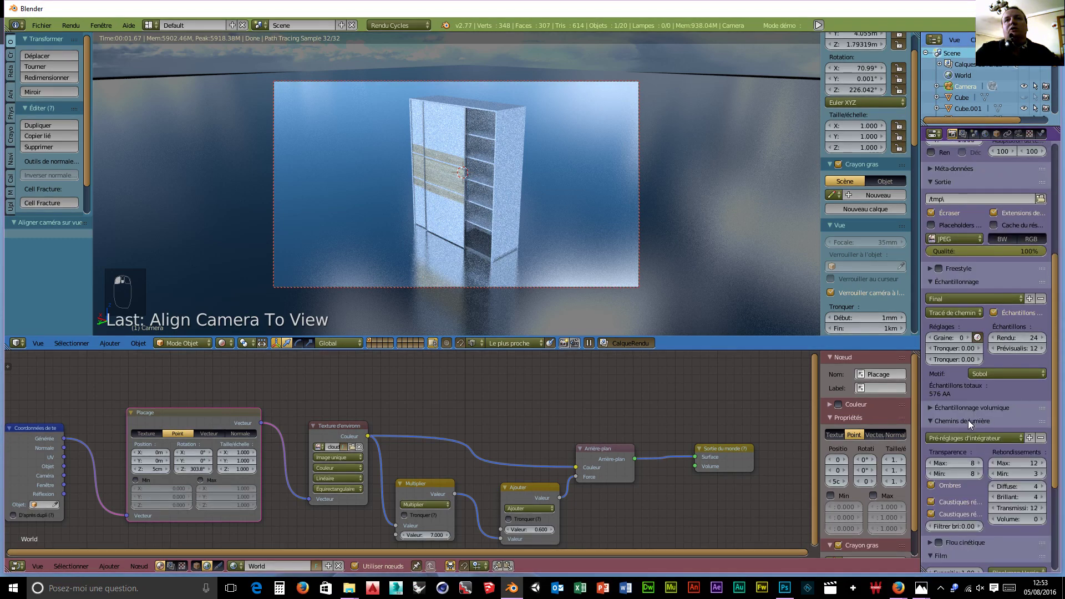
click(965, 438)
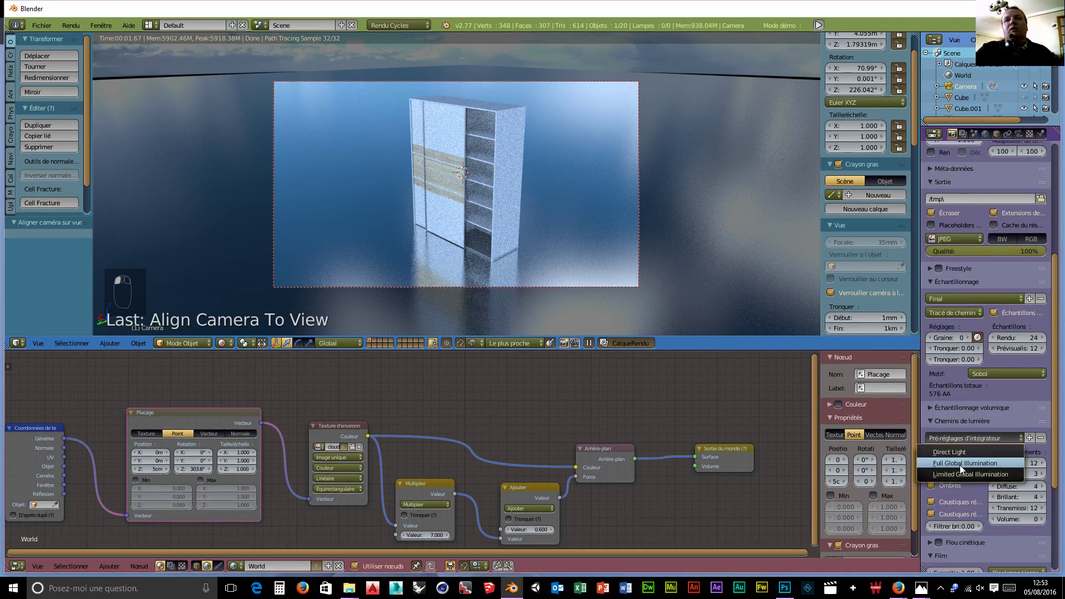
click(960, 464)
Start rendering the cabinet scene, stop the render and return to the 3D view
scroll(951, 188, up, 9)
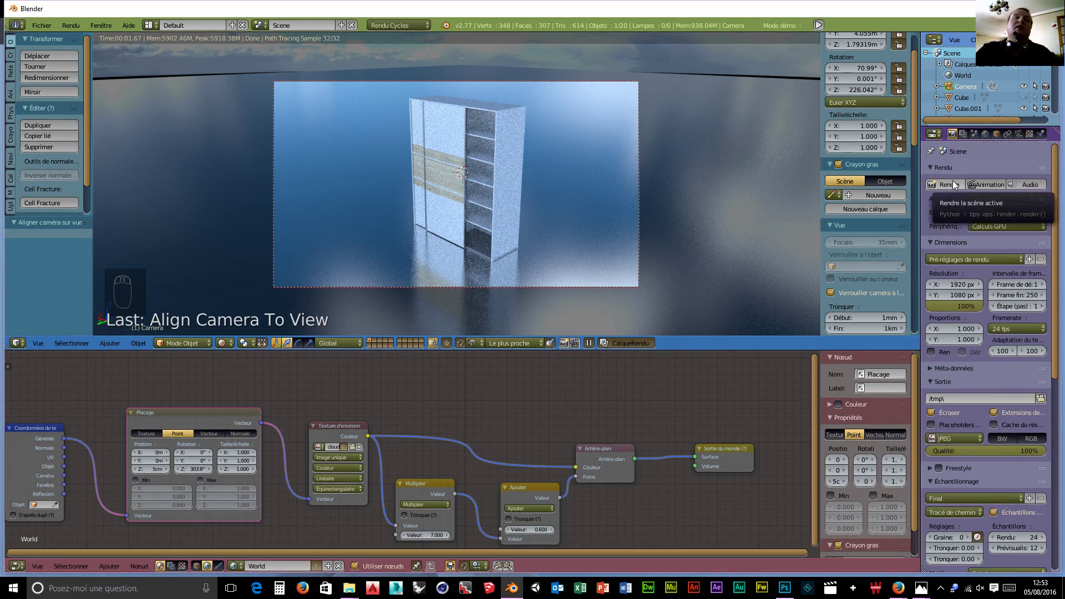
click(952, 184)
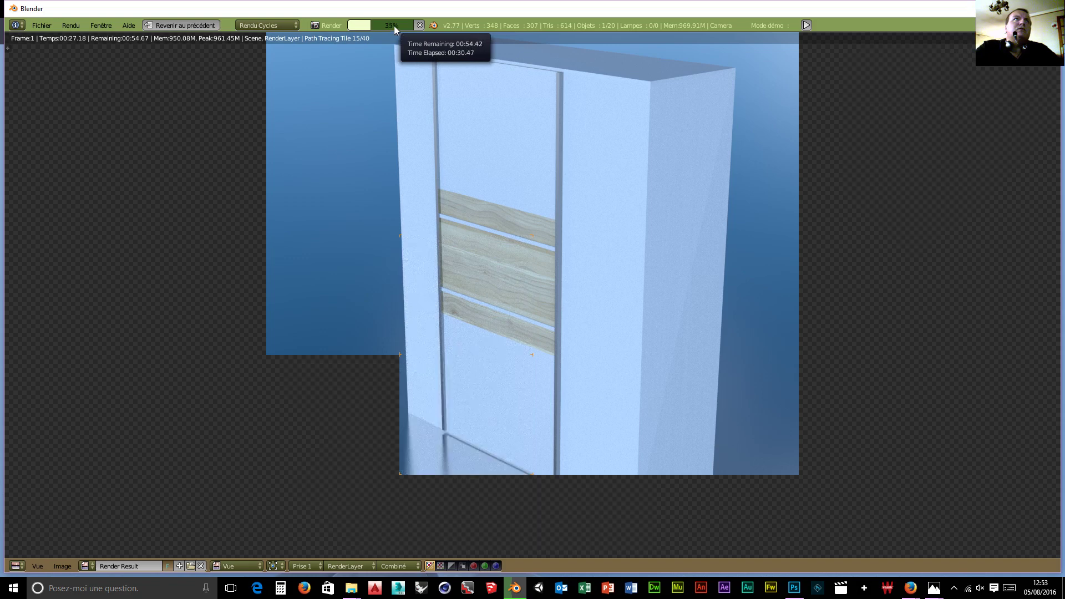
click(419, 25)
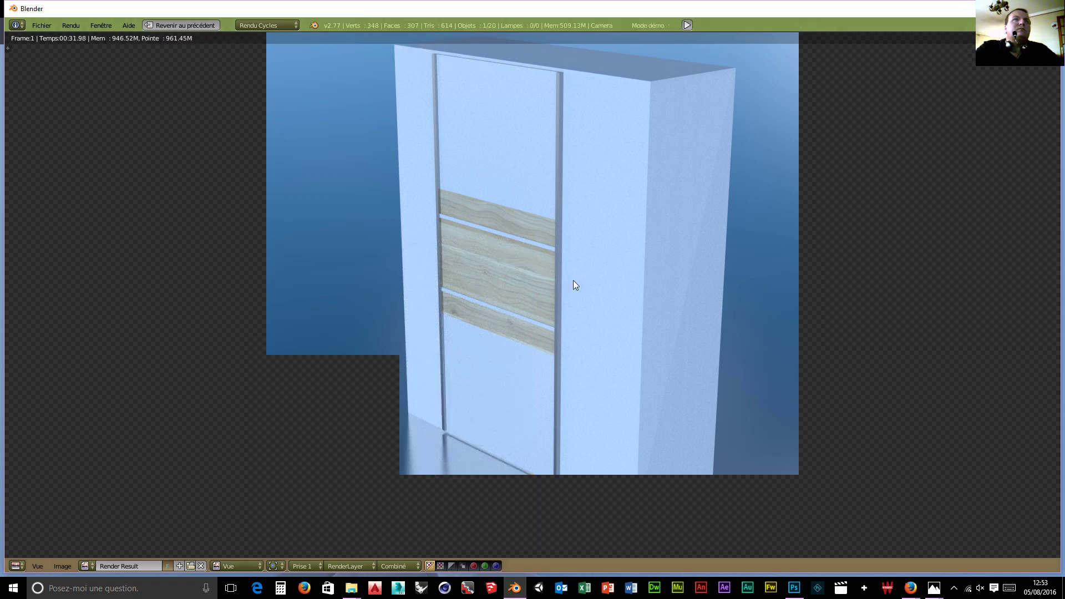
click(162, 23)
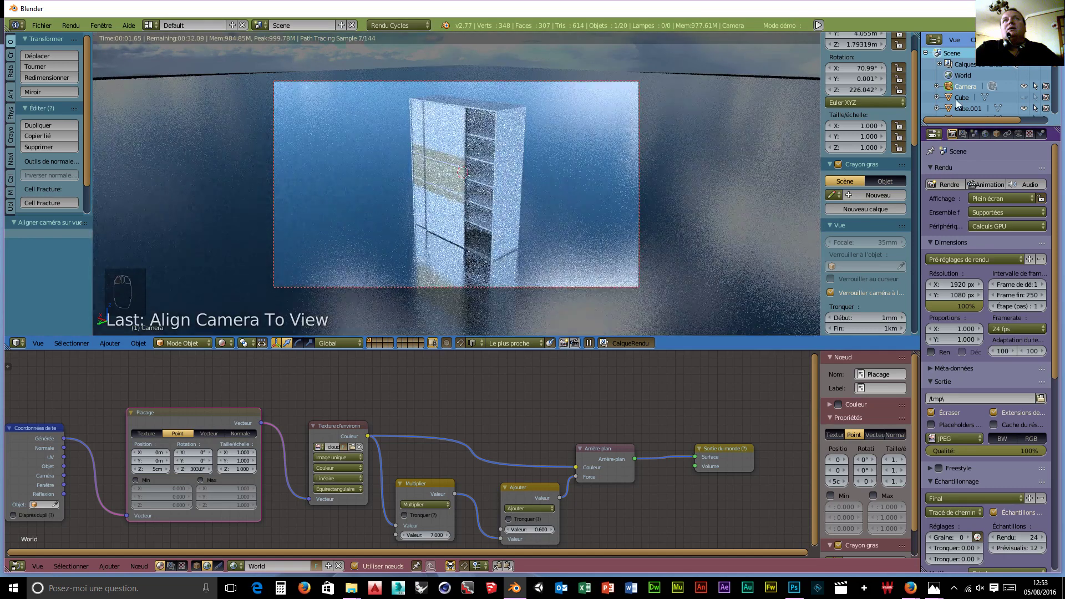
Try to delete the hidden Cube object while it is selected in the outliner
click(961, 97)
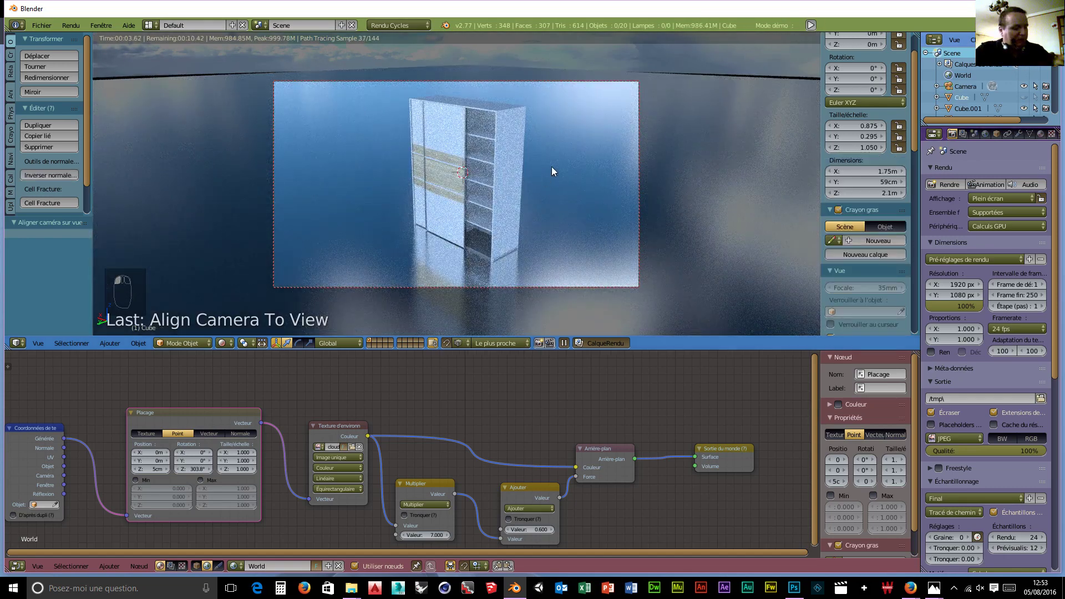
key(x)
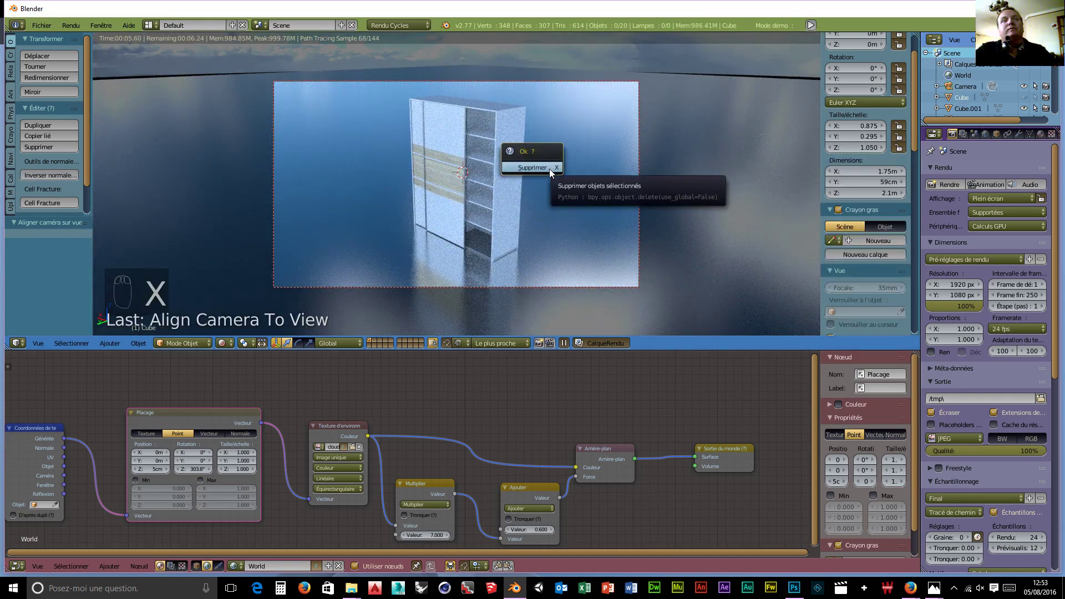
click(550, 169)
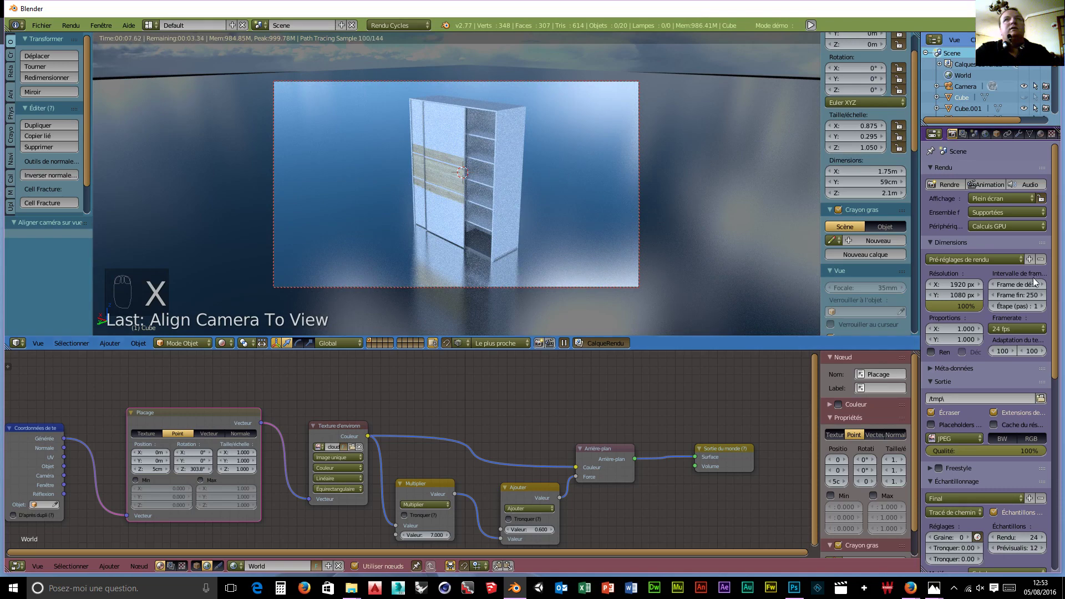
Render the scene again to check the cabinet's open side, stop the render and go back to the 3D view
click(954, 185)
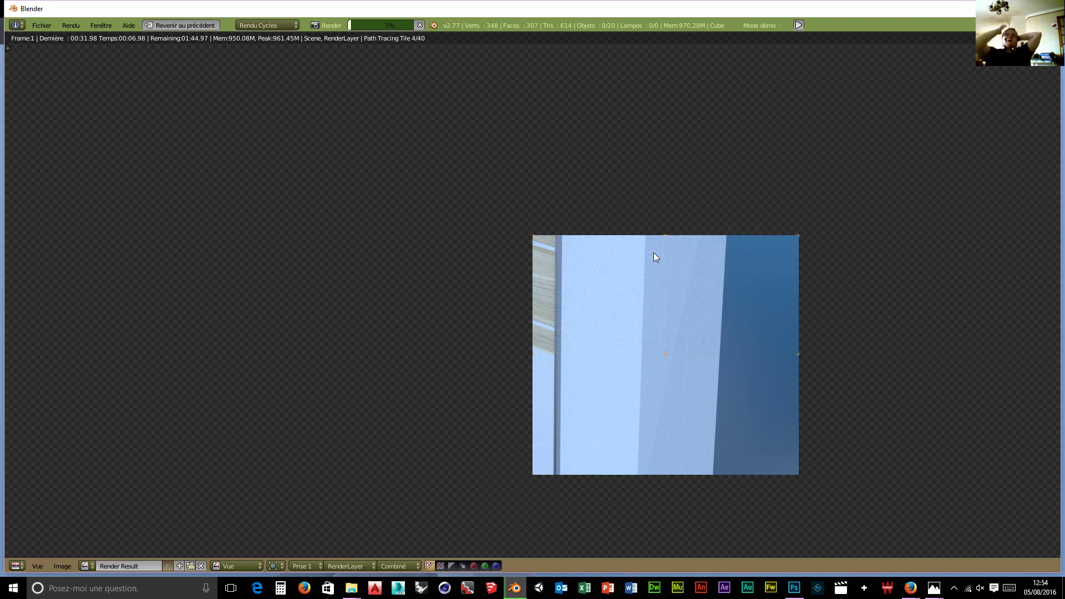
click(420, 25)
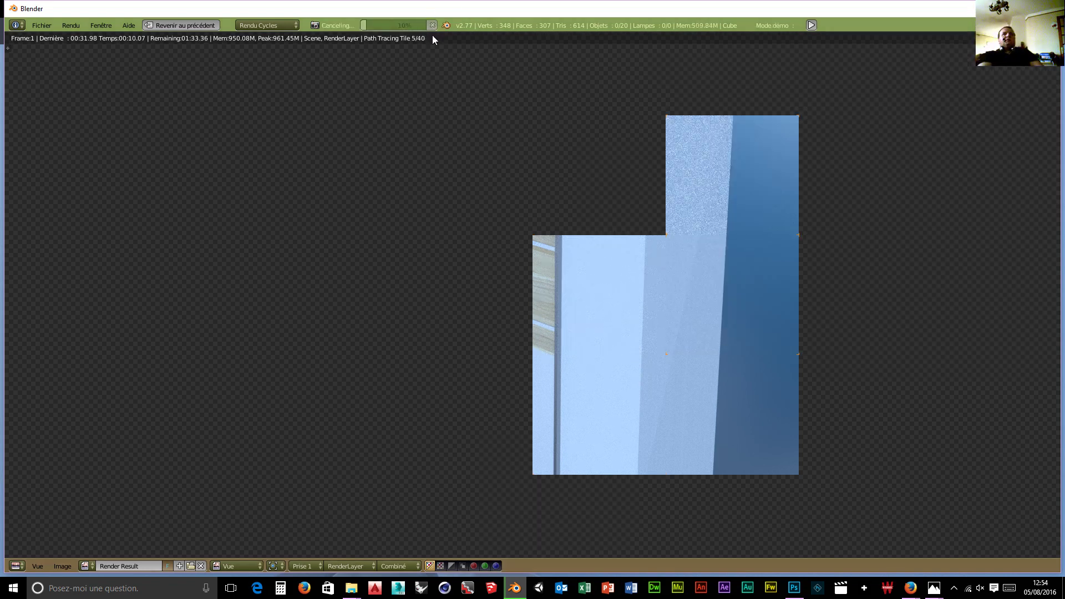
click(186, 26)
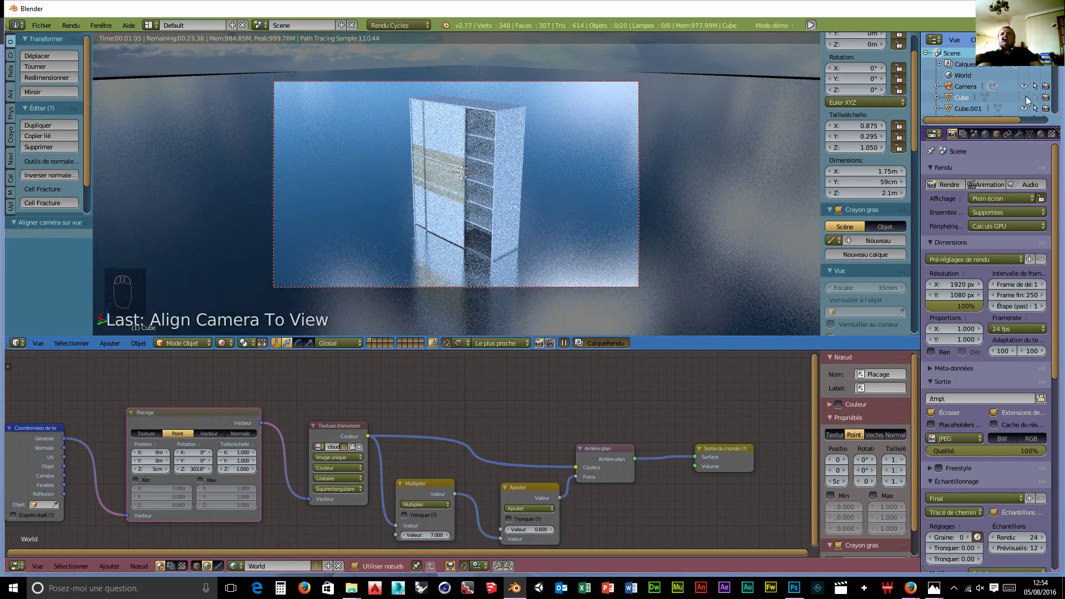
Unhide the Cube object and delete it from the scene
click(1026, 97)
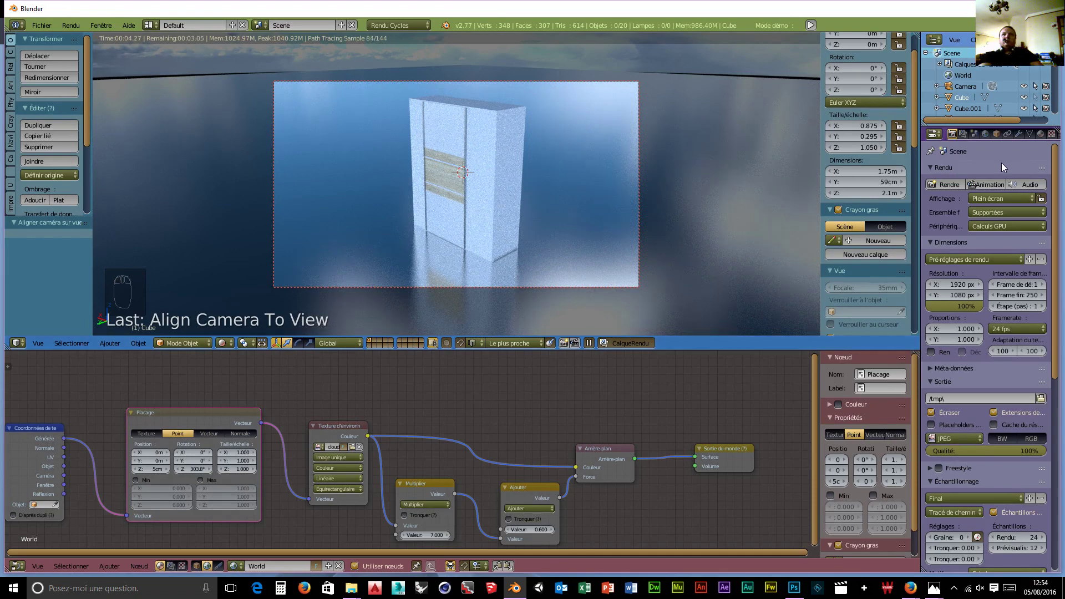
click(997, 135)
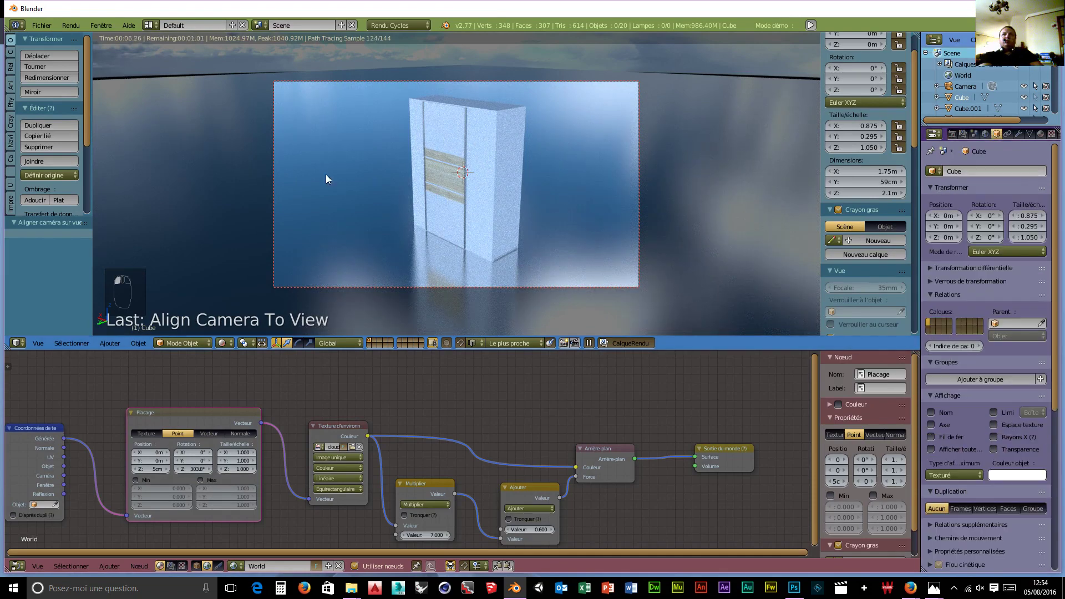
key(x)
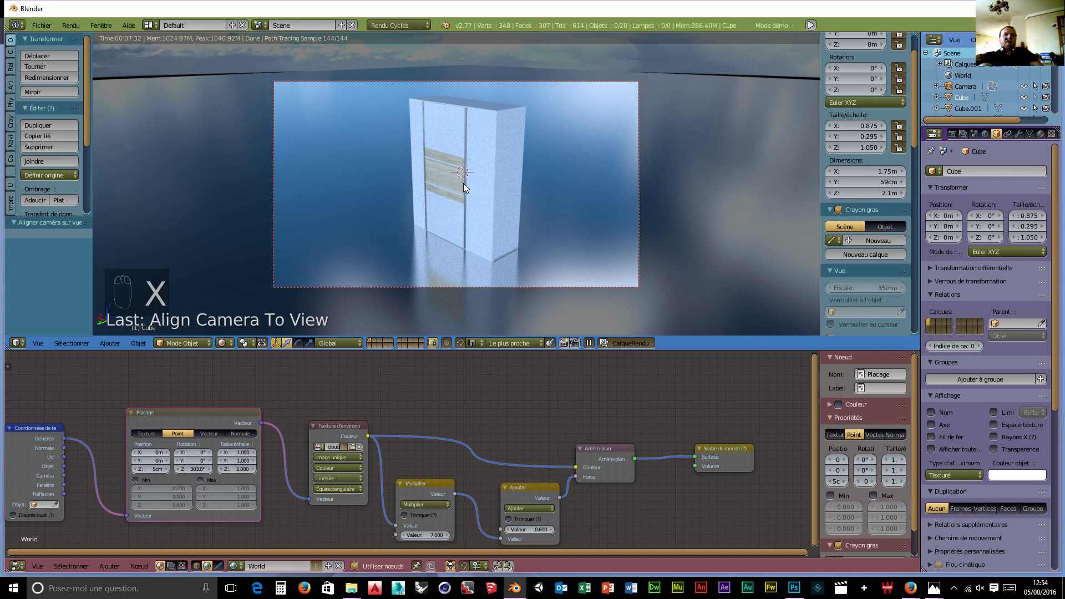
right_click(958, 98)
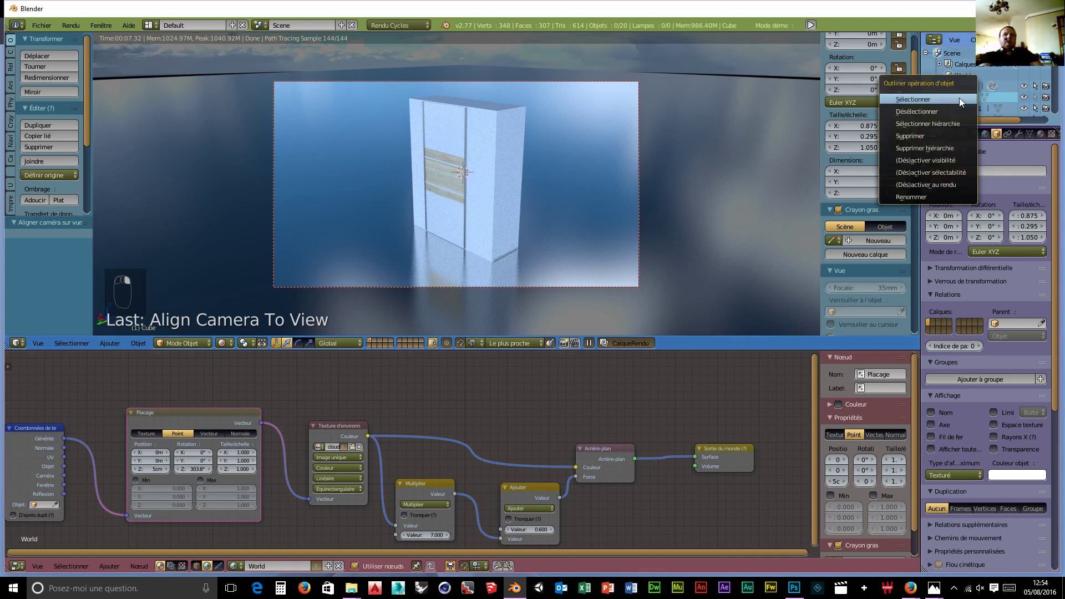
click(901, 136)
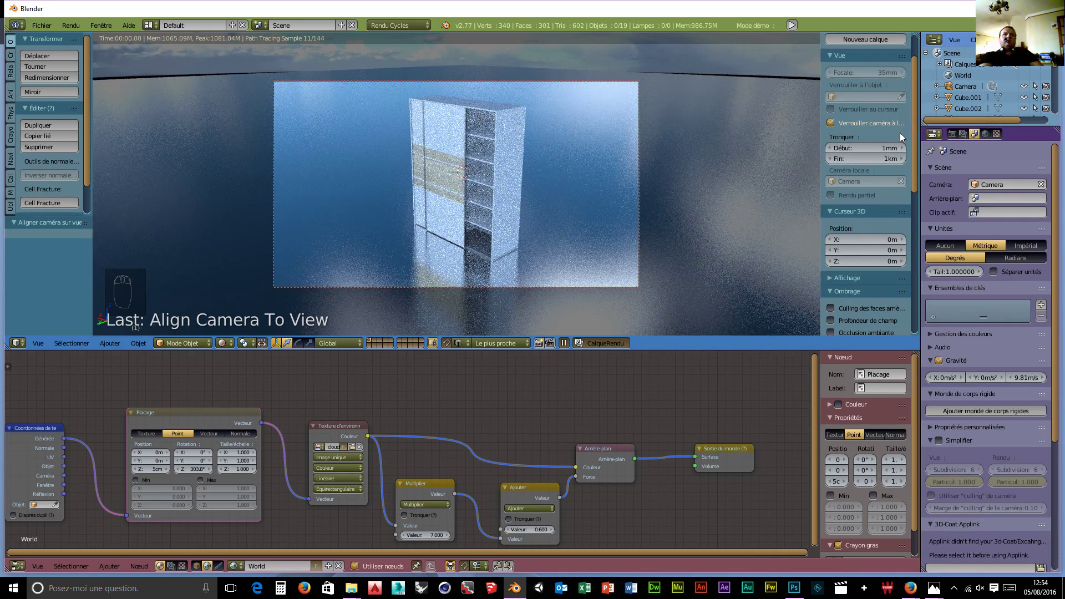
Render the active scene from the camera without the Cube object
click(953, 134)
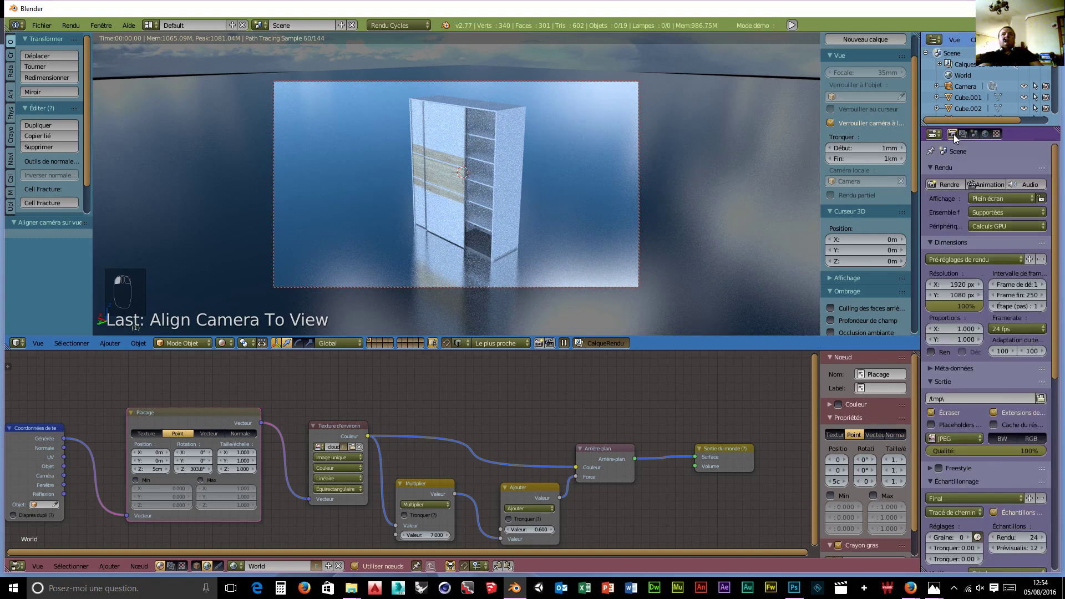
click(951, 184)
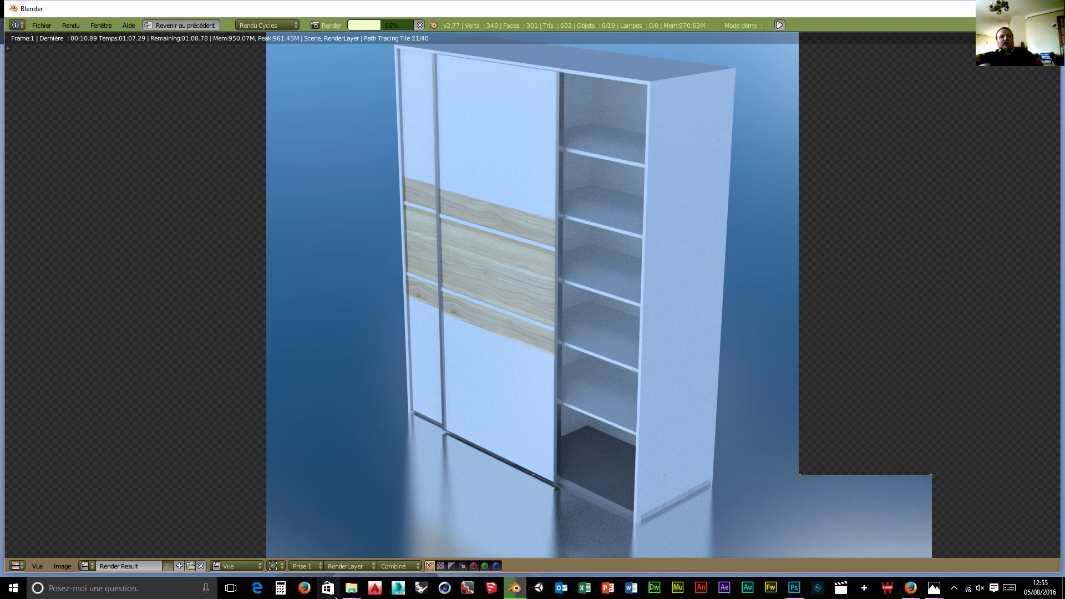
Look through the alphabetical list of all applications installed in Windows, from A down to S, and return to the render
click(13, 588)
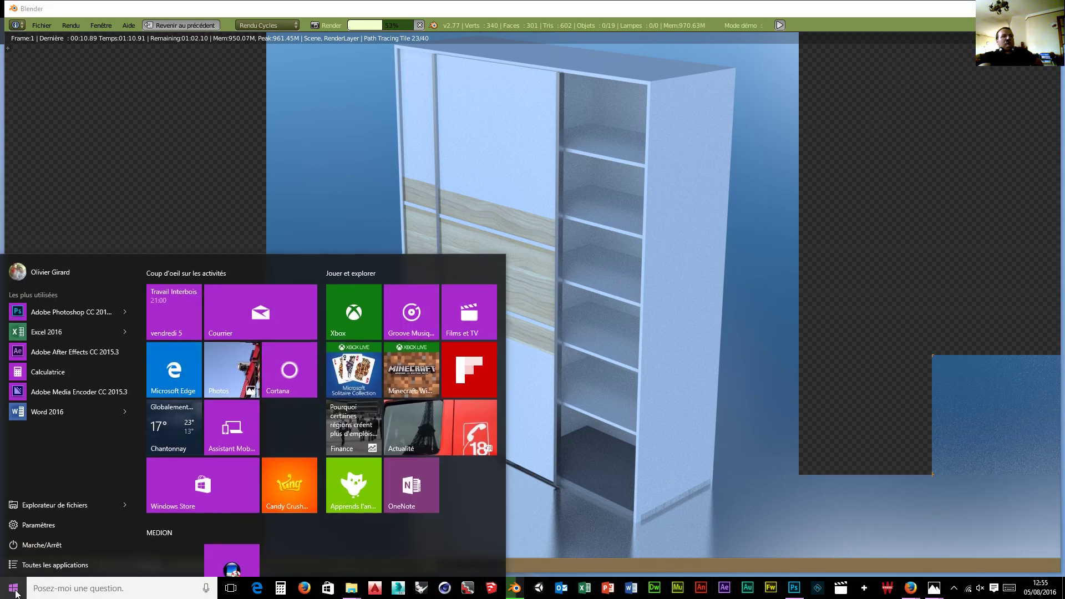
click(56, 563)
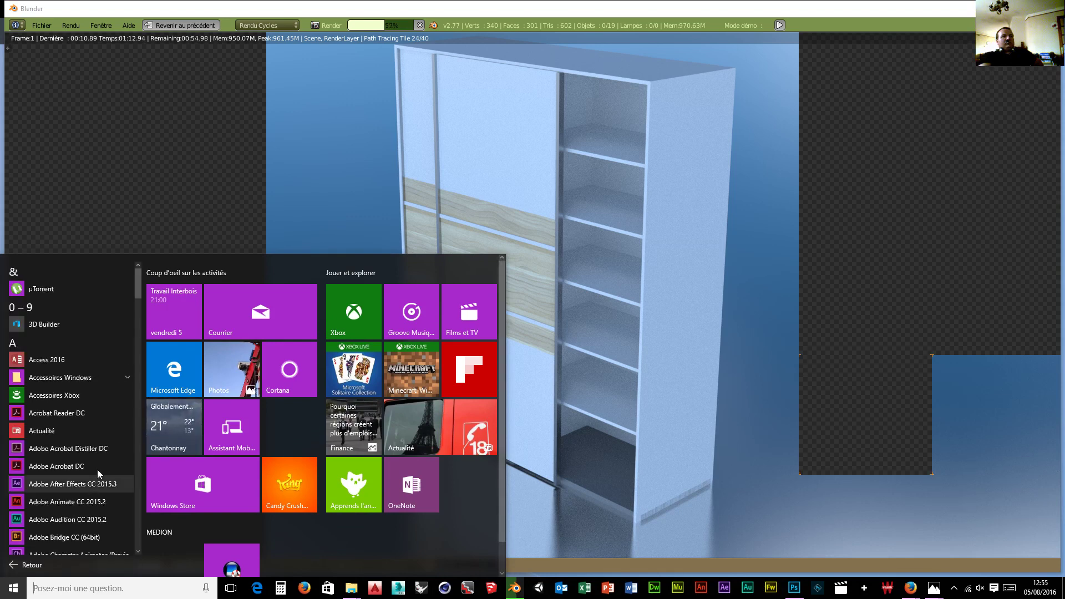
scroll(98, 470, down, 8)
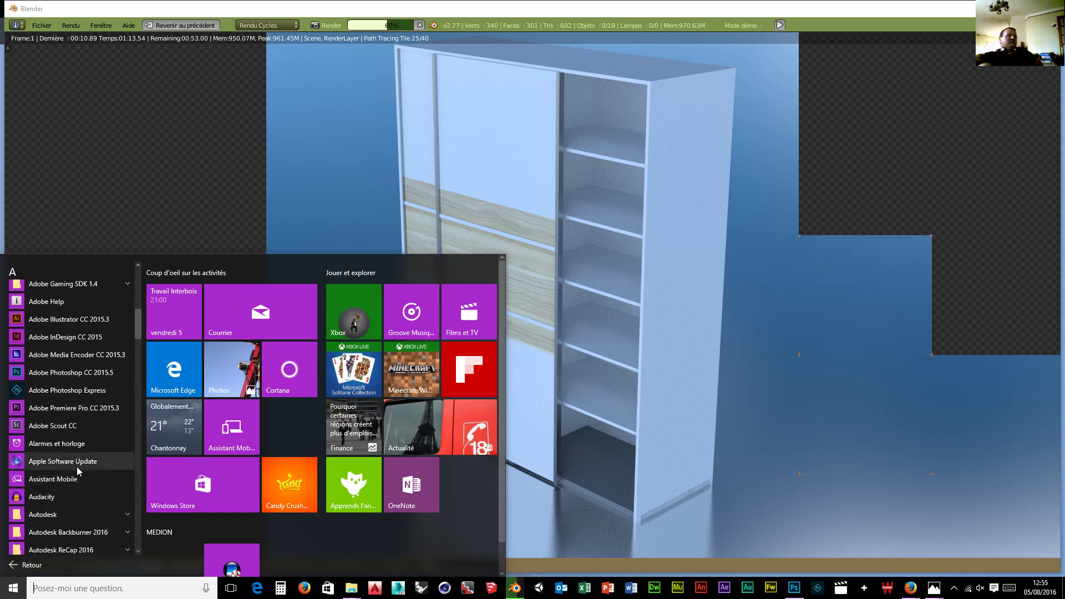
scroll(77, 472, down, 8)
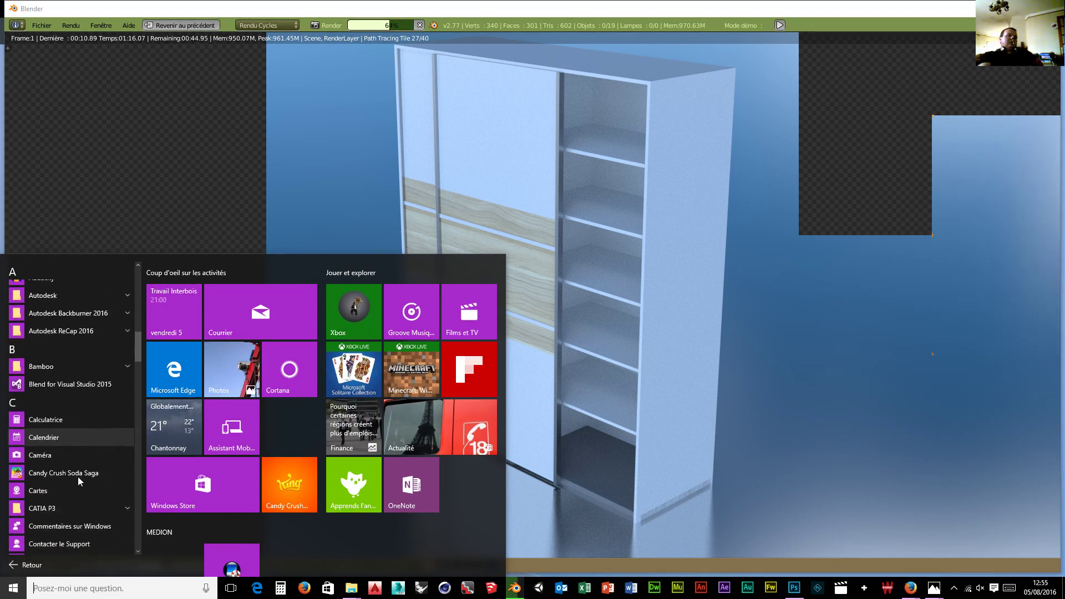
scroll(78, 477, up, 3)
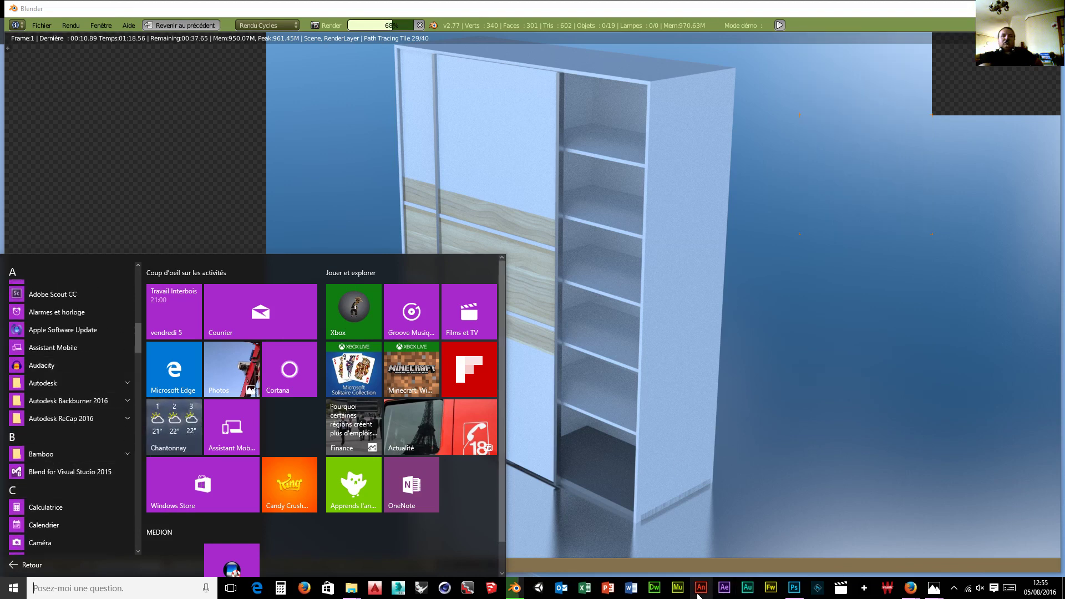
scroll(50, 441, down, 3)
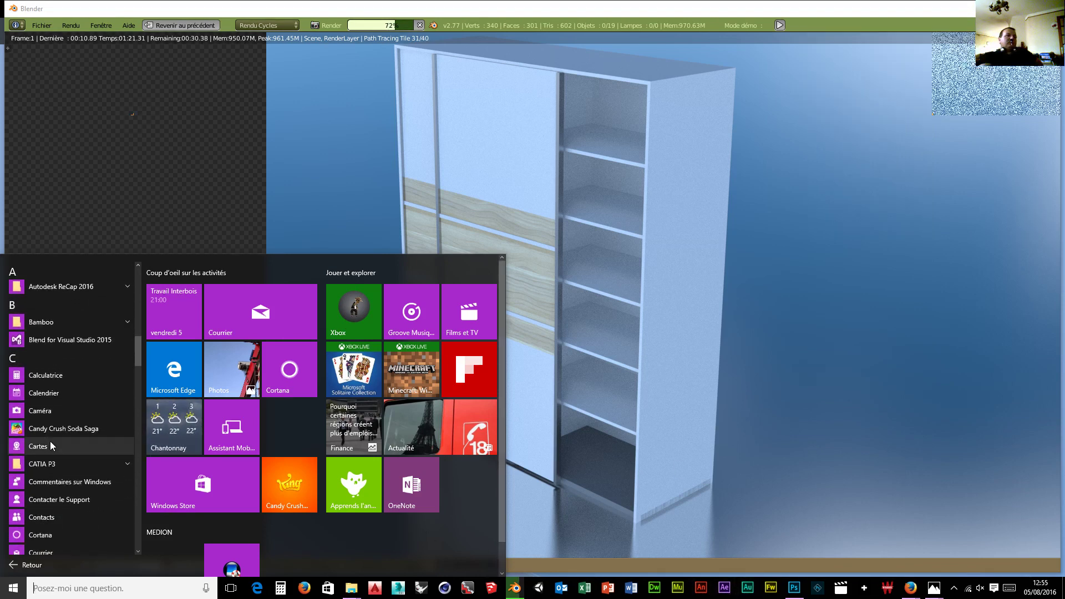
scroll(49, 441, down, 1)
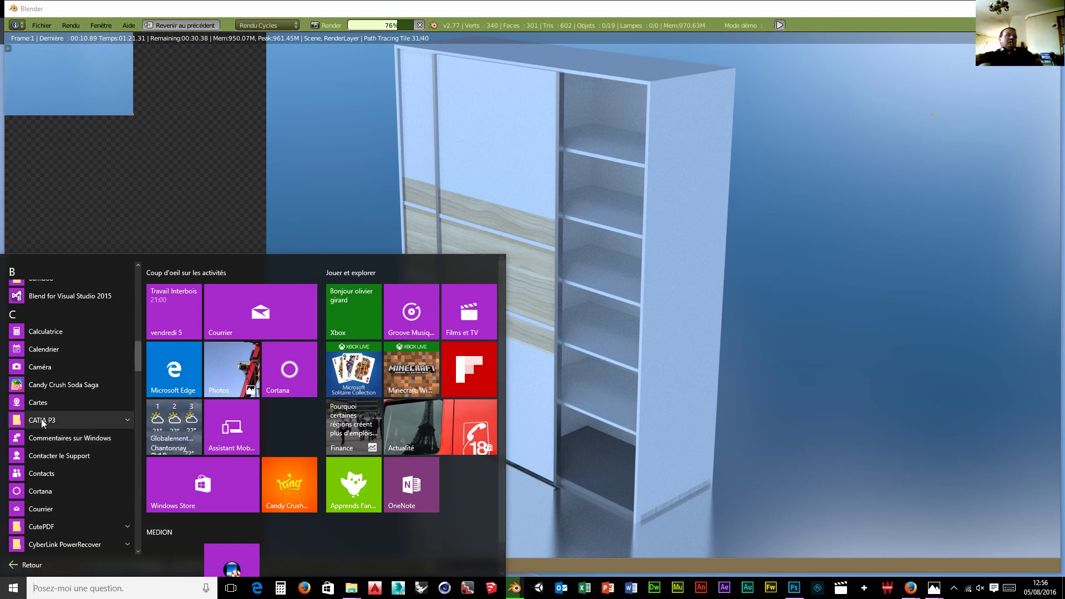
scroll(40, 452, down, 2)
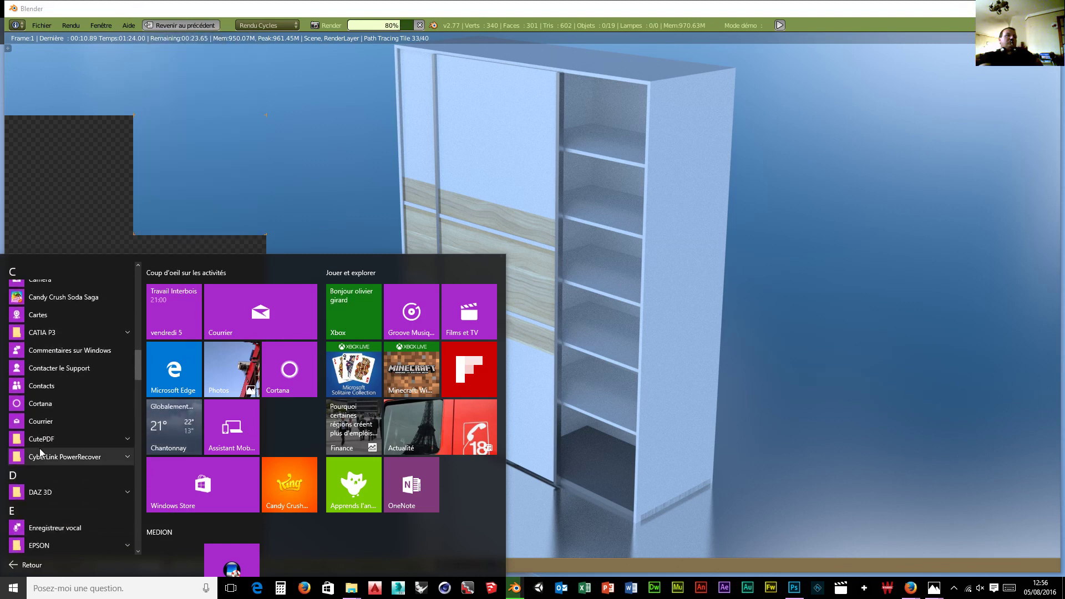
scroll(40, 452, up, 1)
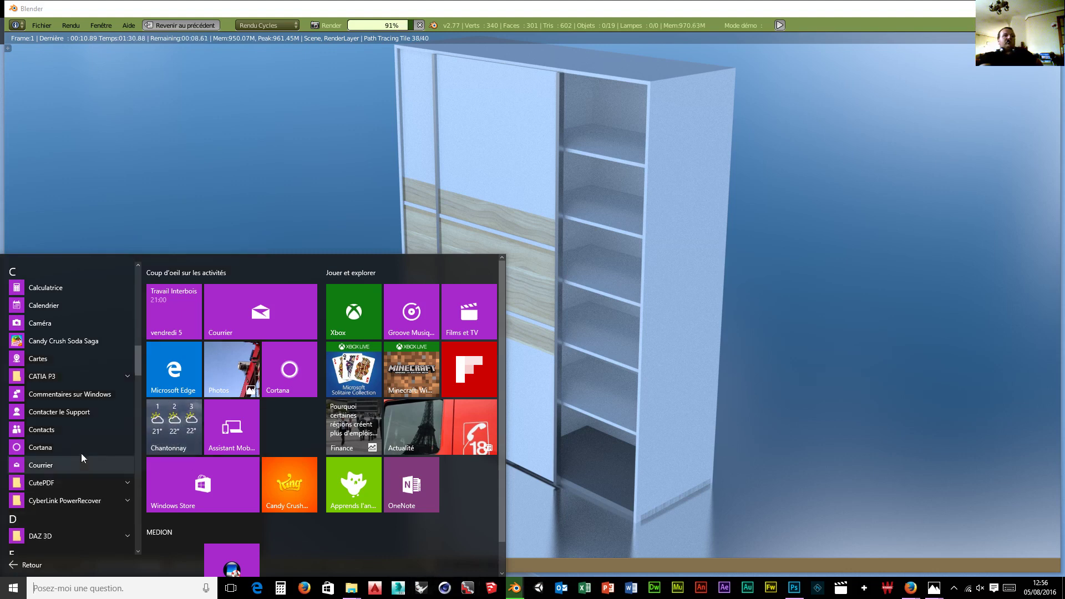
scroll(71, 445, down, 3)
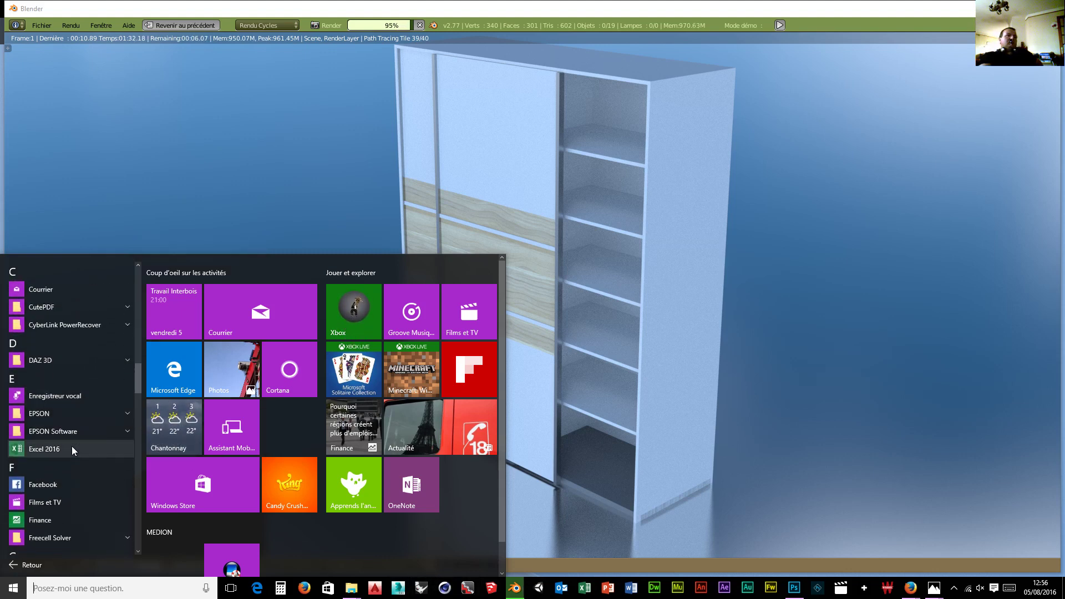
scroll(71, 446, down, 3)
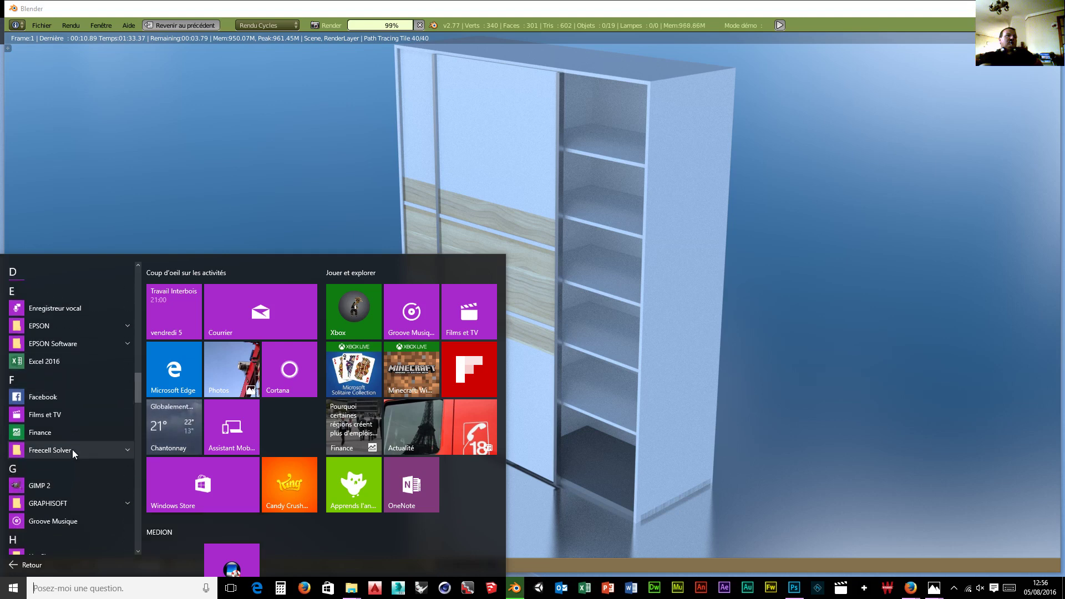
scroll(73, 450, down, 3)
scroll(72, 455, down, 5)
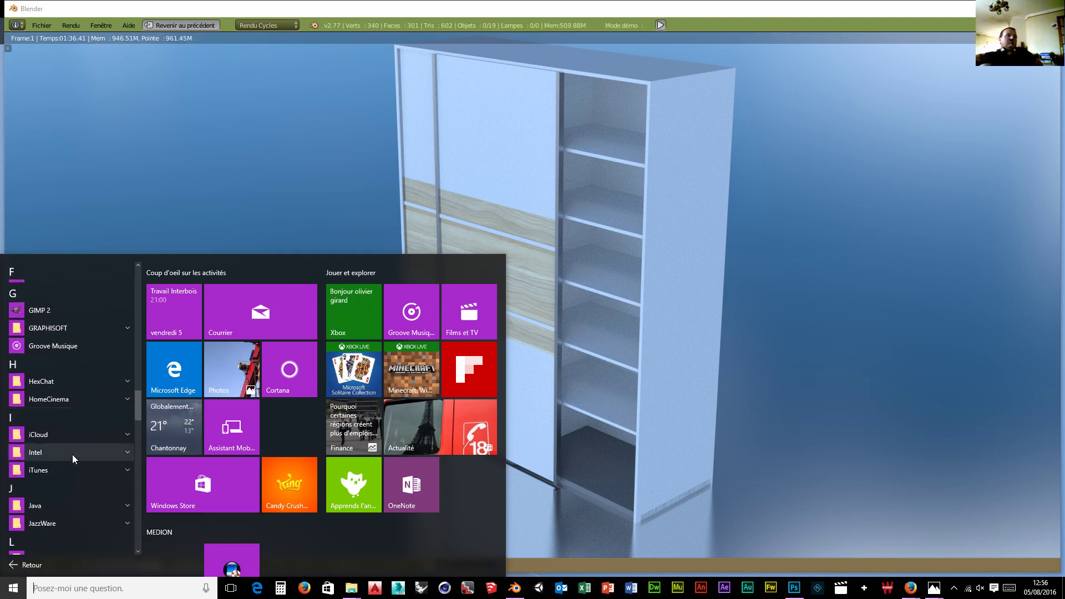
scroll(72, 455, down, 4)
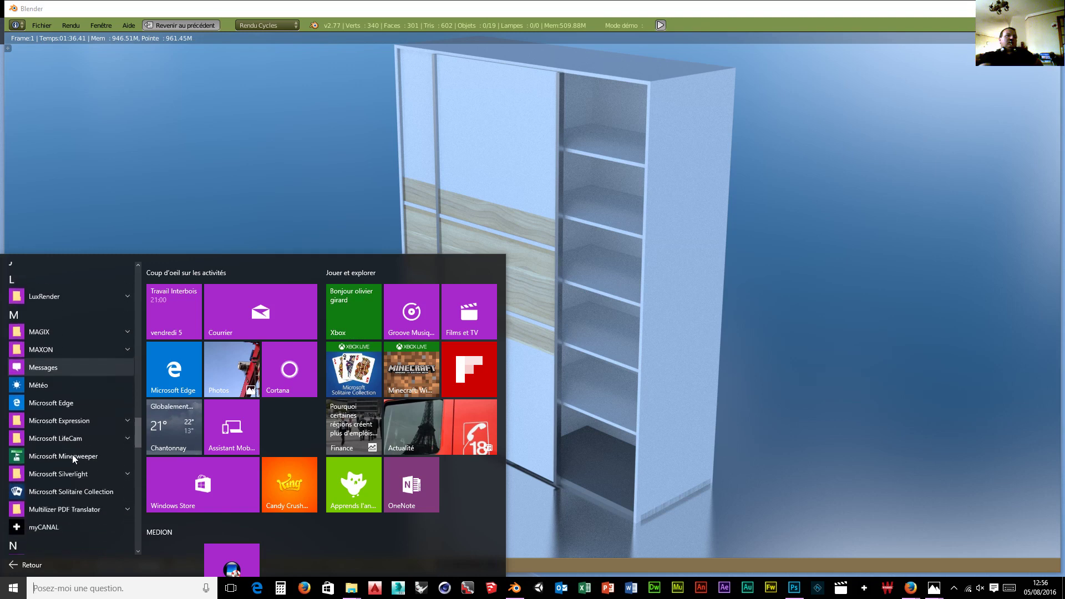
scroll(73, 456, down, 2)
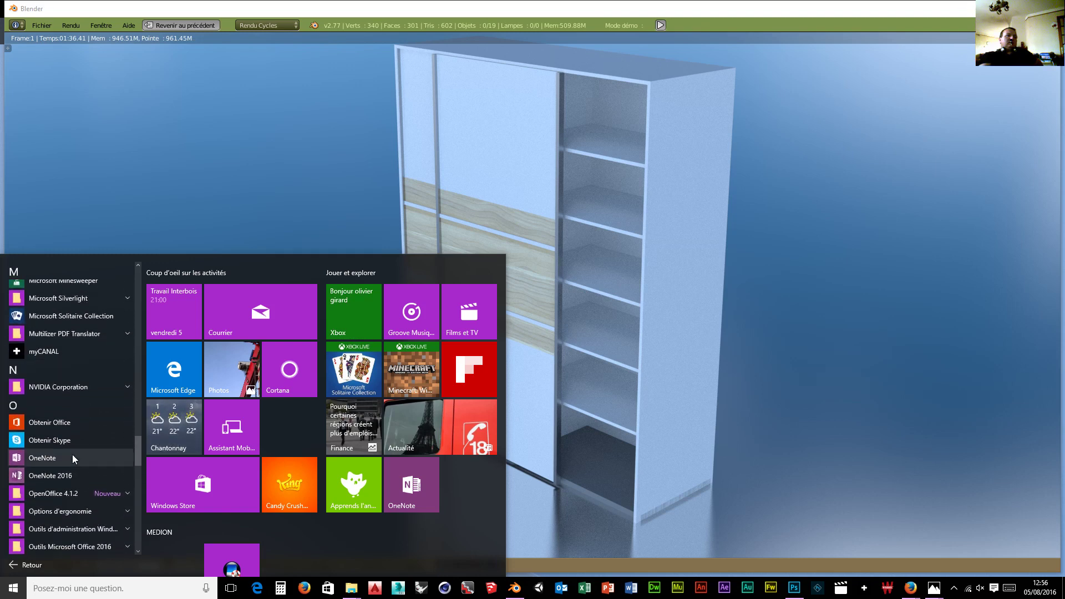
scroll(74, 456, down, 2)
scroll(73, 458, down, 3)
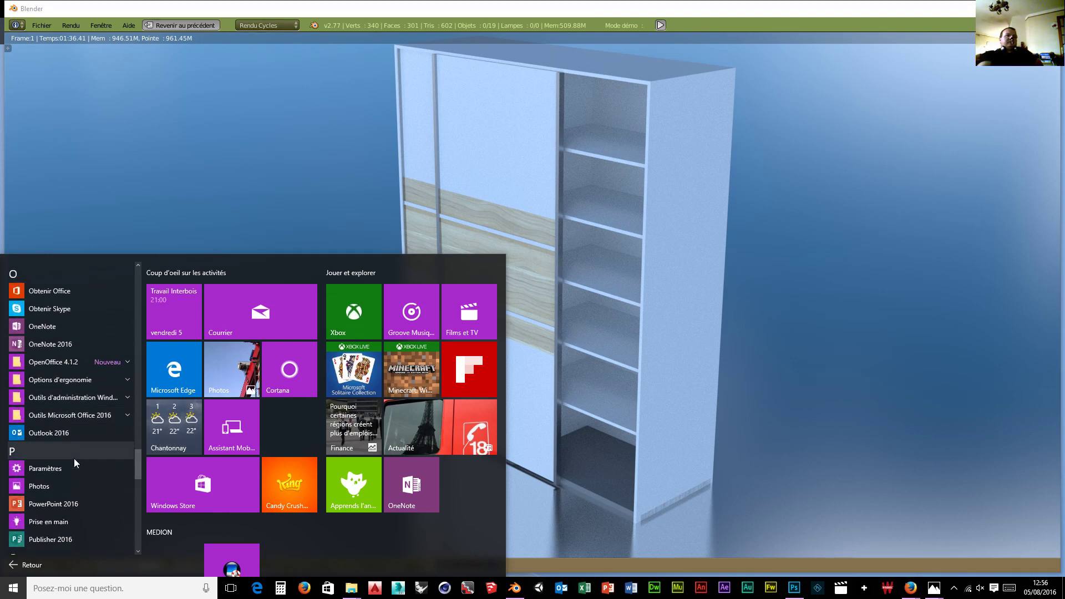
scroll(74, 459, down, 3)
scroll(75, 459, down, 1)
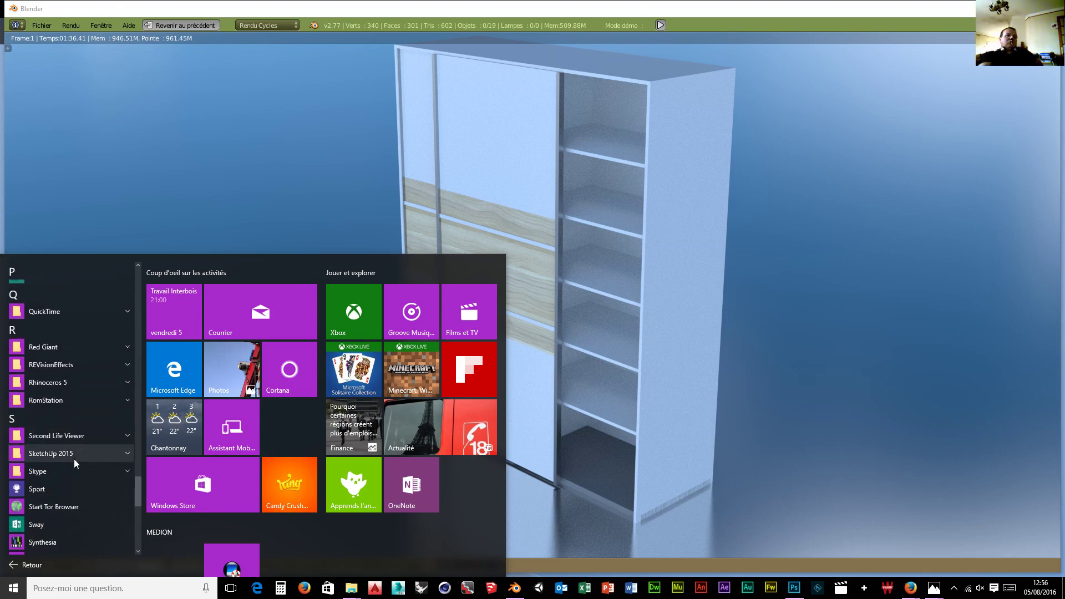
scroll(75, 464, up, 9)
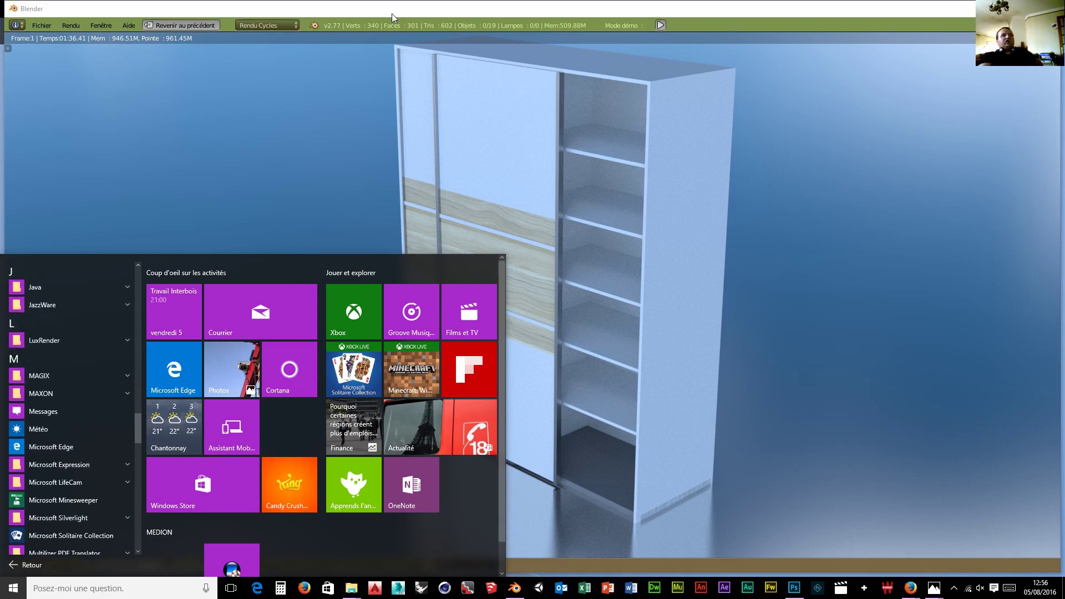
click(377, 9)
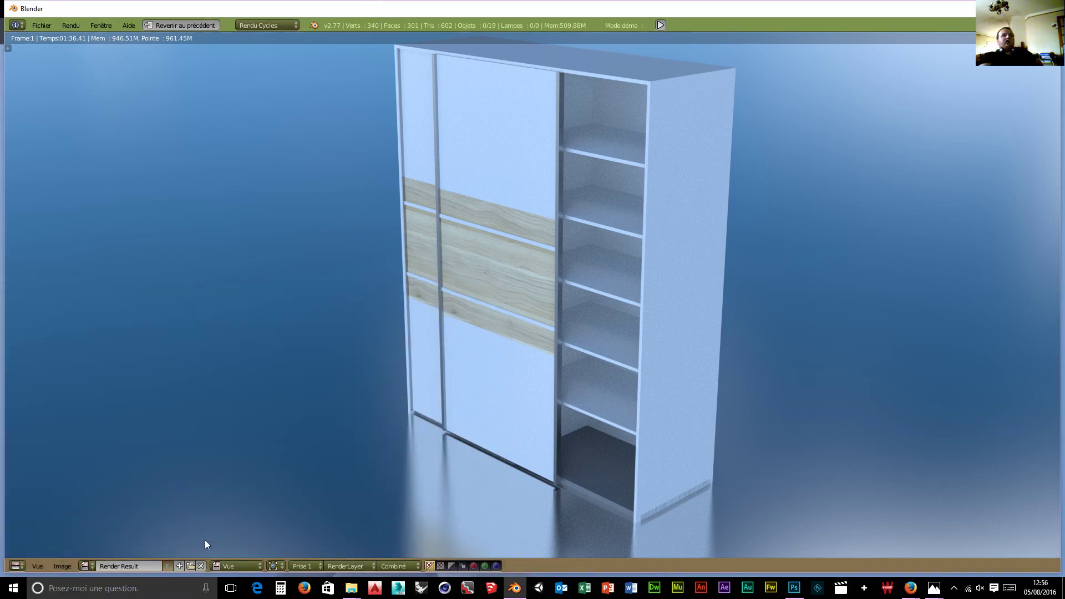
Save the rendered image as a JPEG named "meuble de rangement" in D:\blender\objet pour intérieur de maison\rendu
click(61, 566)
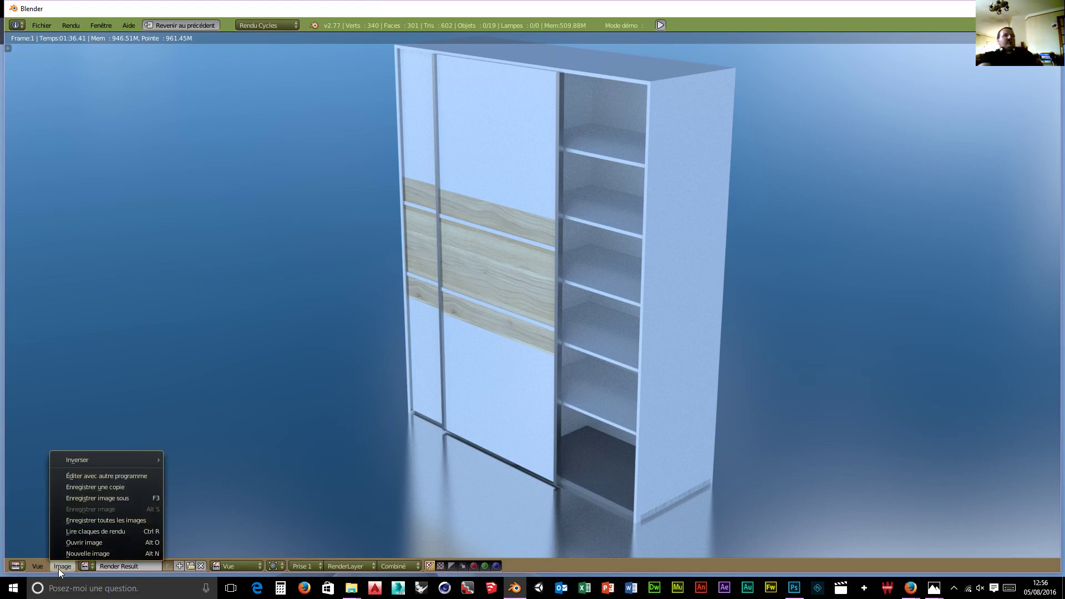
click(101, 499)
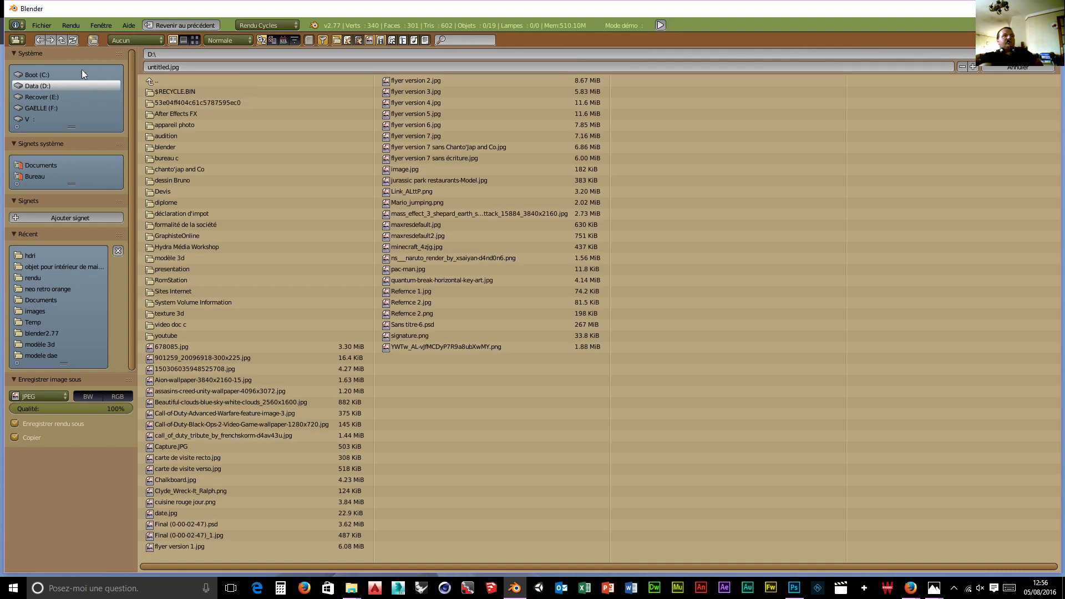
click(166, 147)
click(171, 101)
click(168, 99)
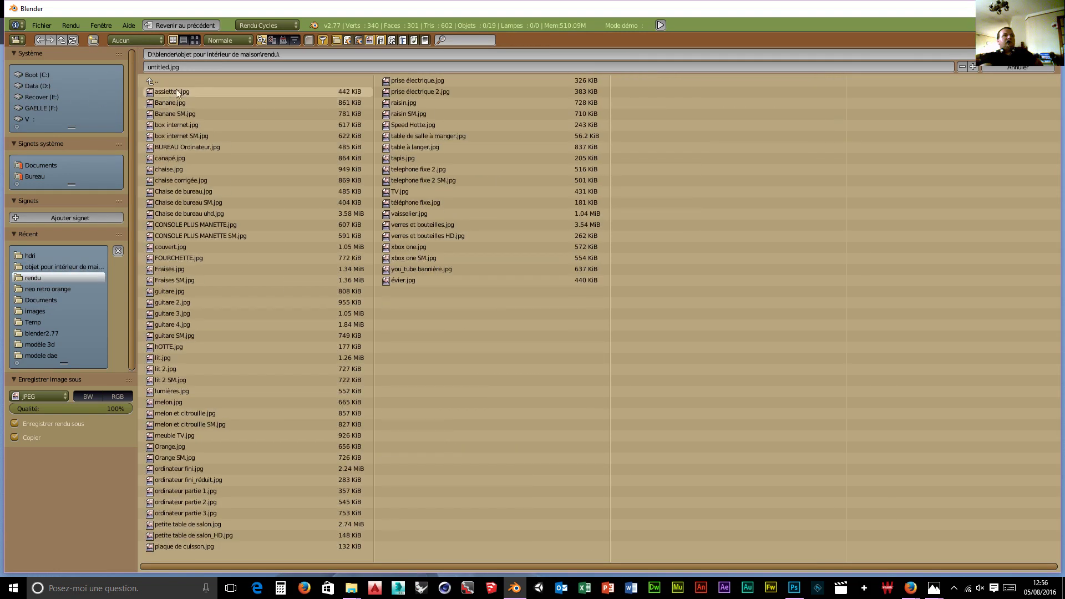
click(188, 67)
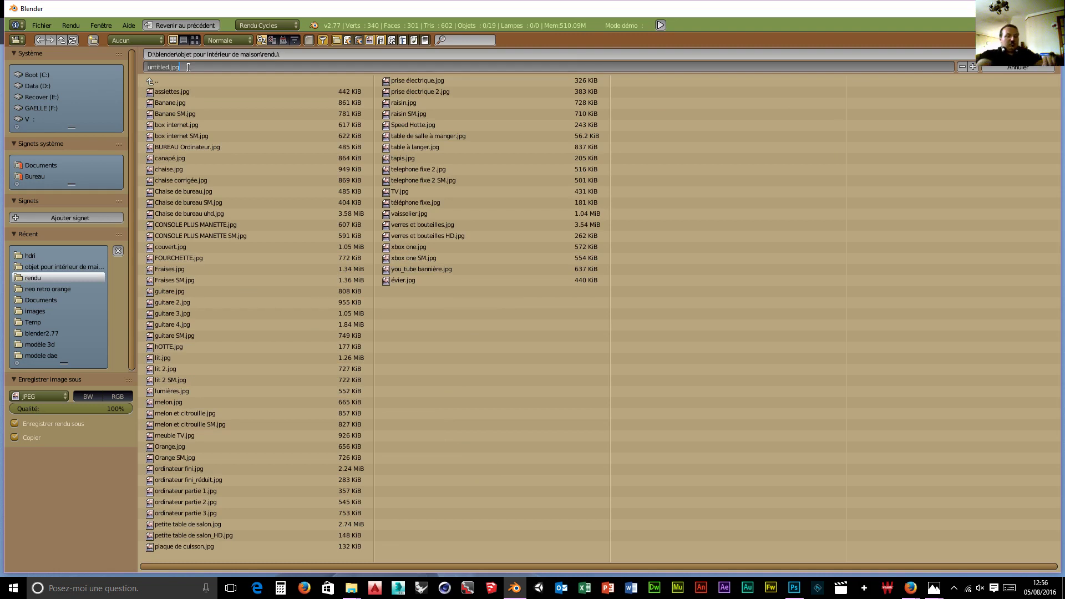
text(meuble de rangement)
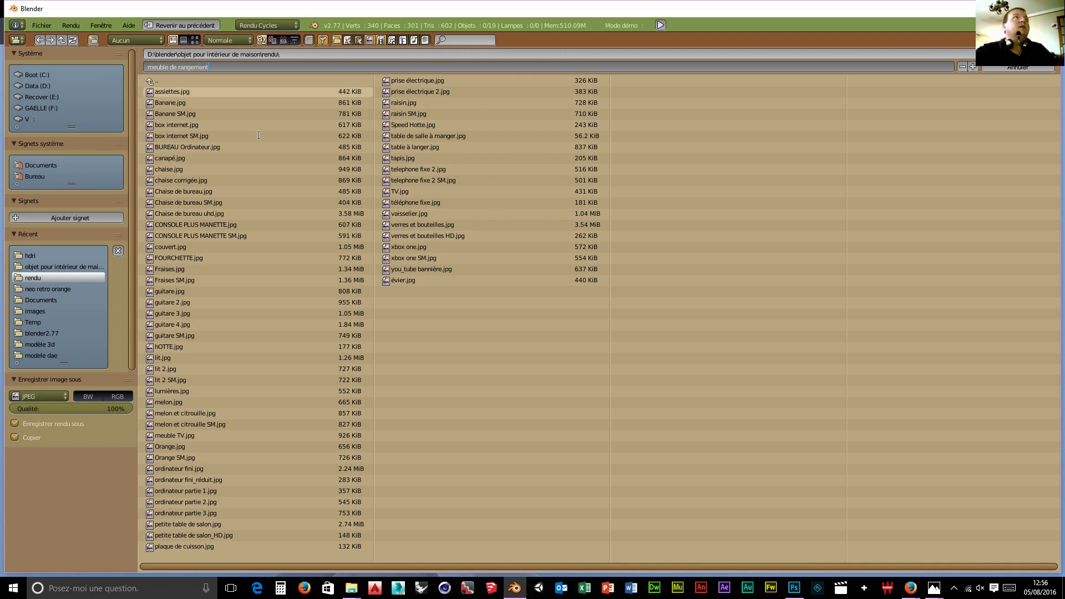
key(Return)
key(Return)
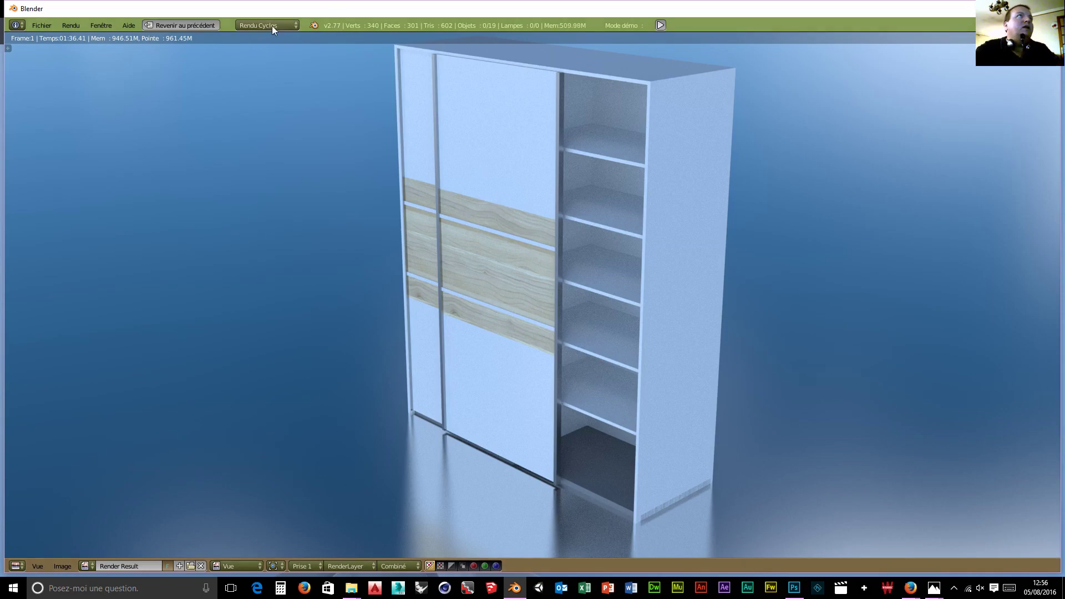
Return from the render to the 3D view and delete the large reflective ground plane around the cabinet
click(193, 26)
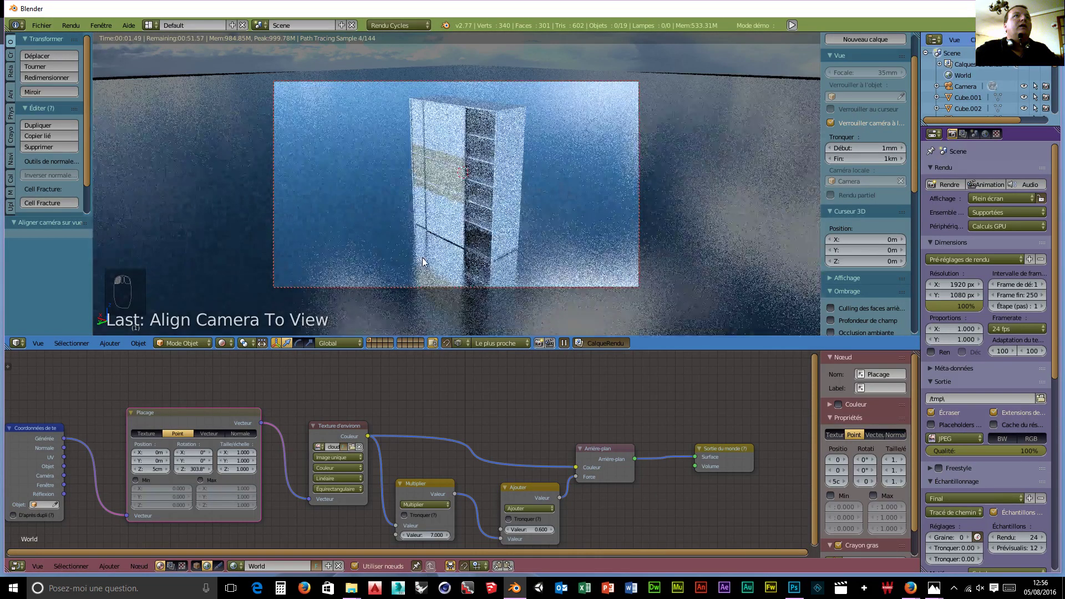
right_click(597, 135)
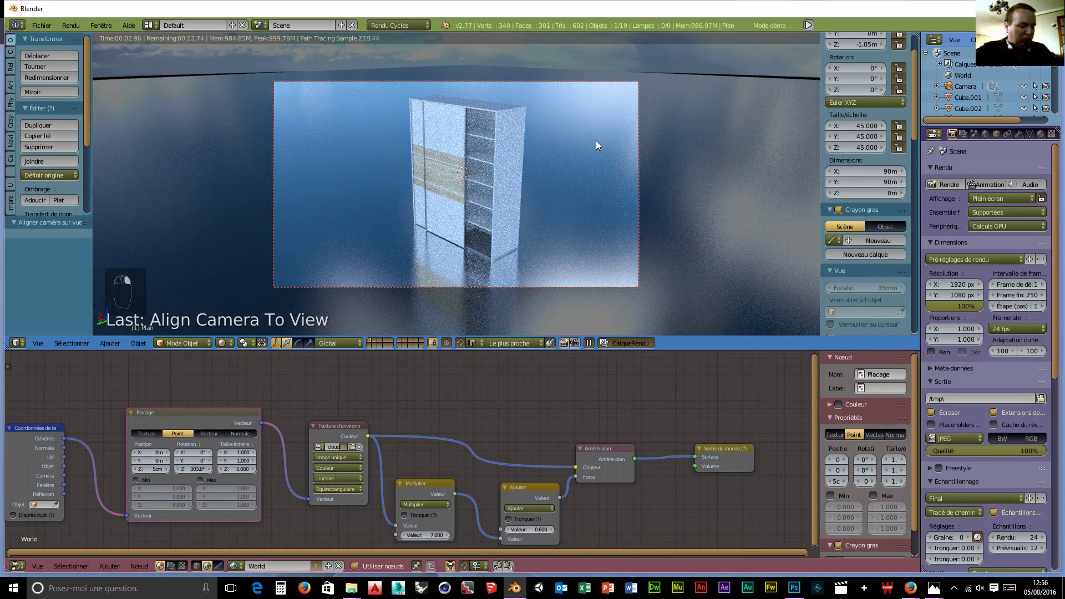
key(x)
click(594, 141)
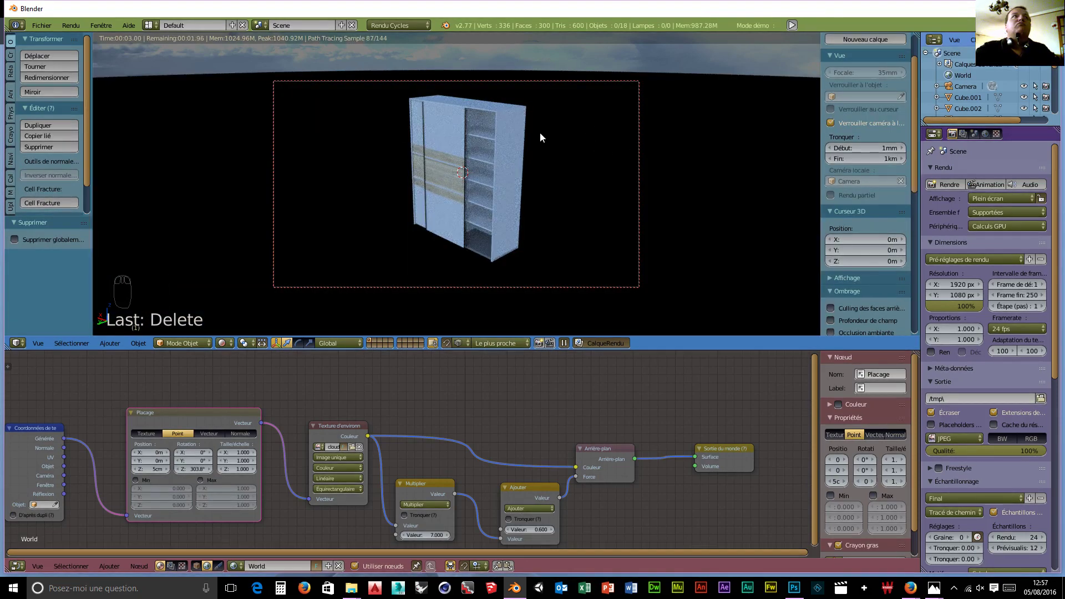
Save the scene as a new Blender file named "Meuble de rangement" in D:\blender\objet pour intérieur de maison
click(38, 26)
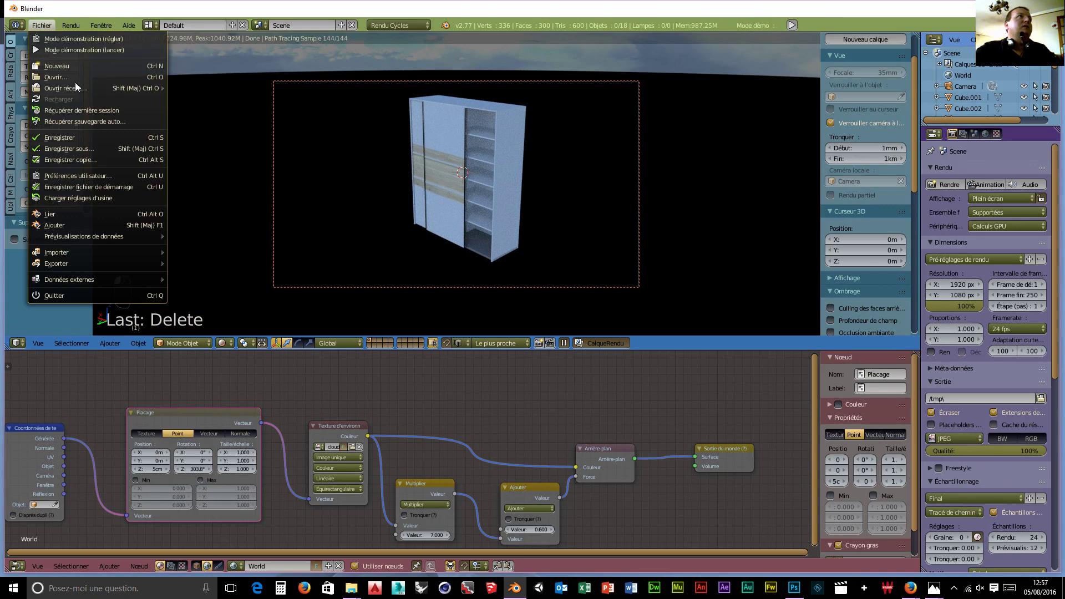
click(65, 149)
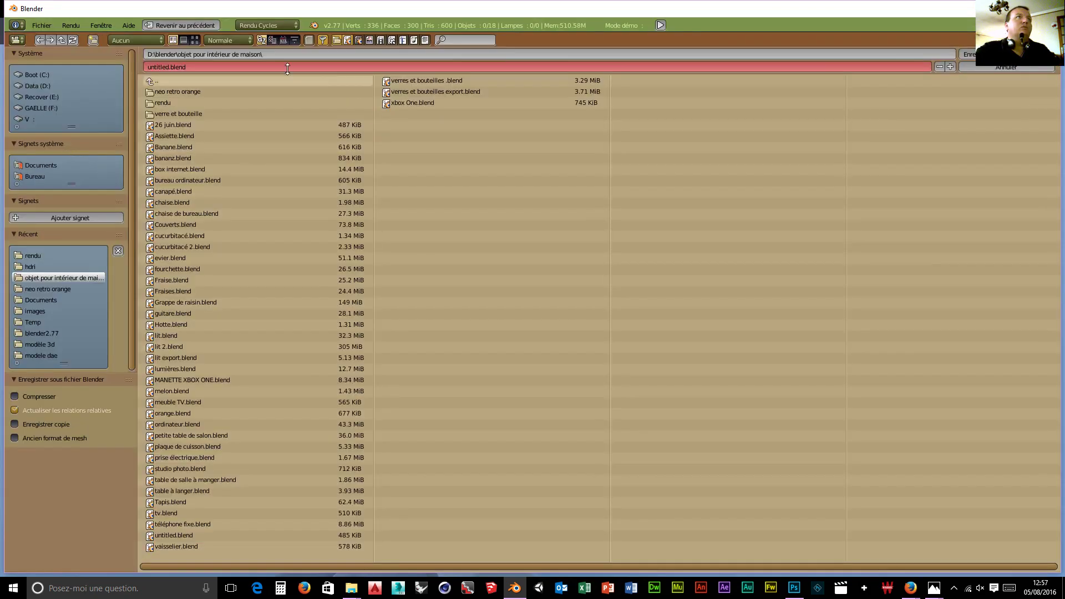
click(240, 67)
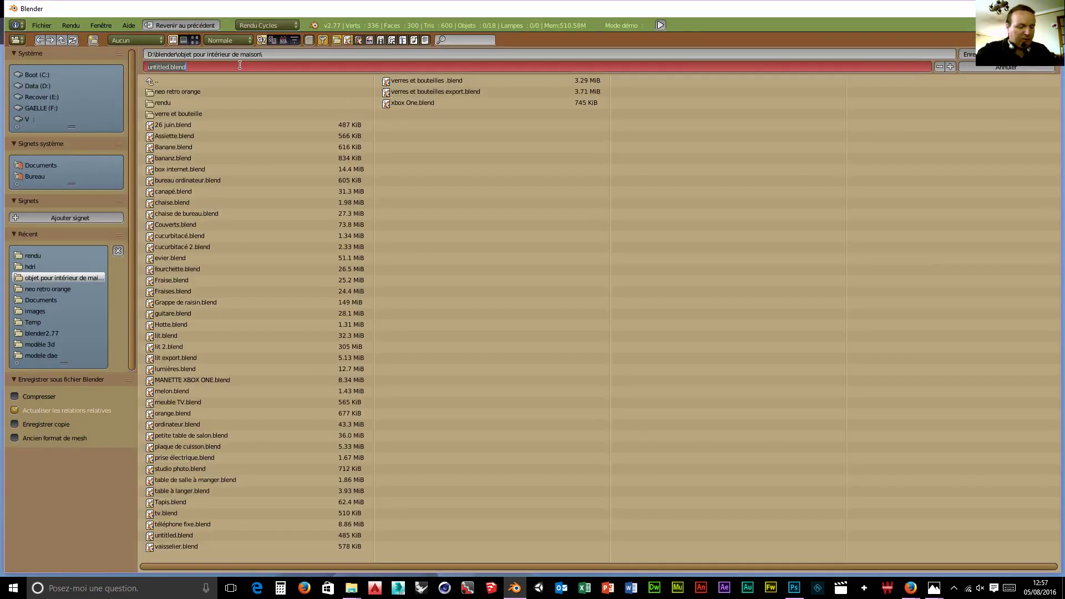
text(Meuble de)
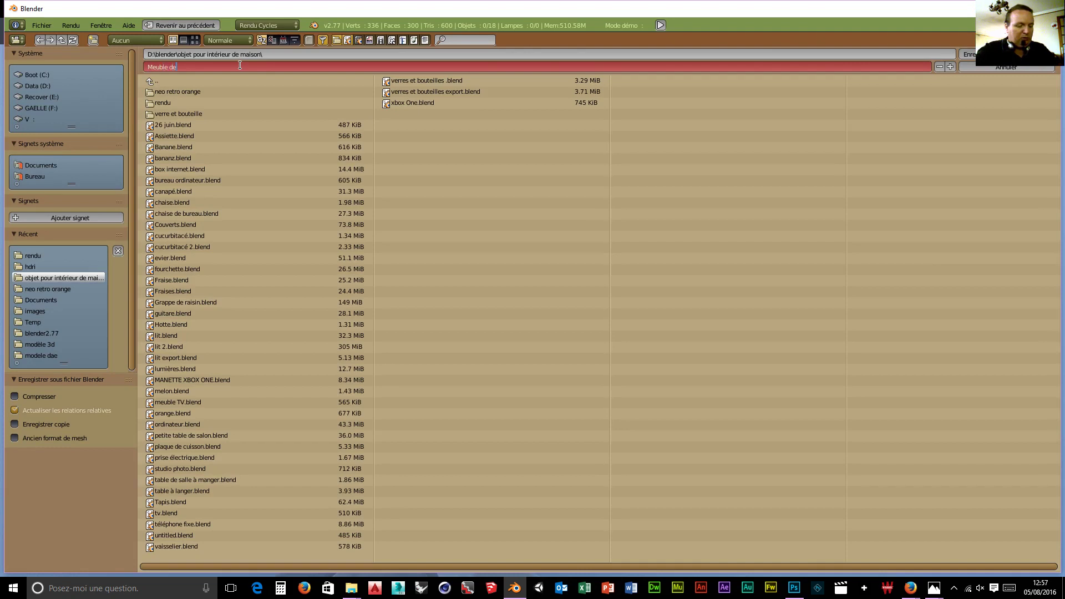
text( rangement)
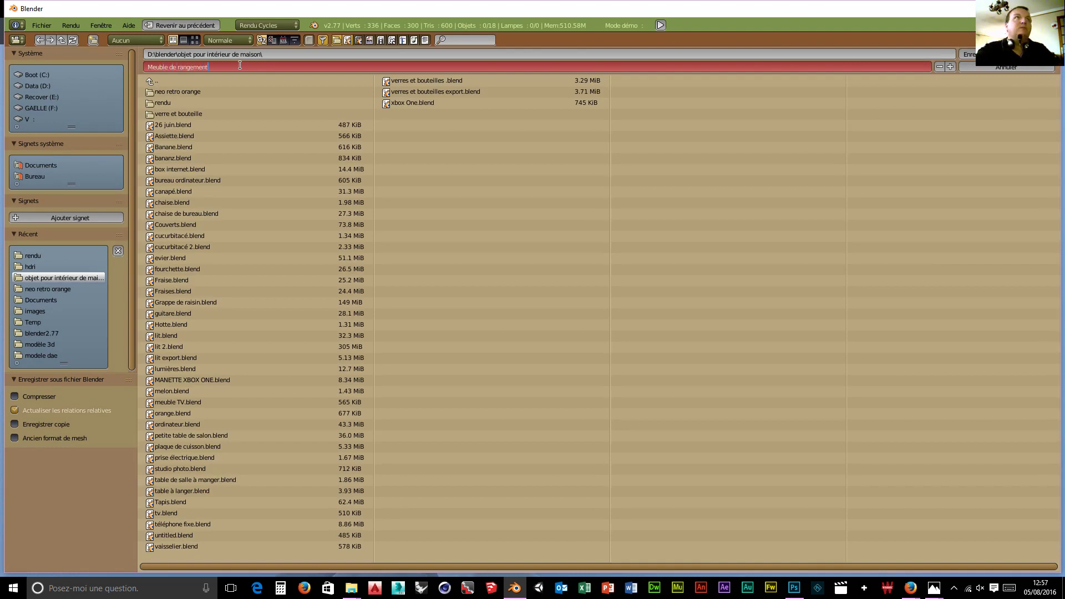
key(Return)
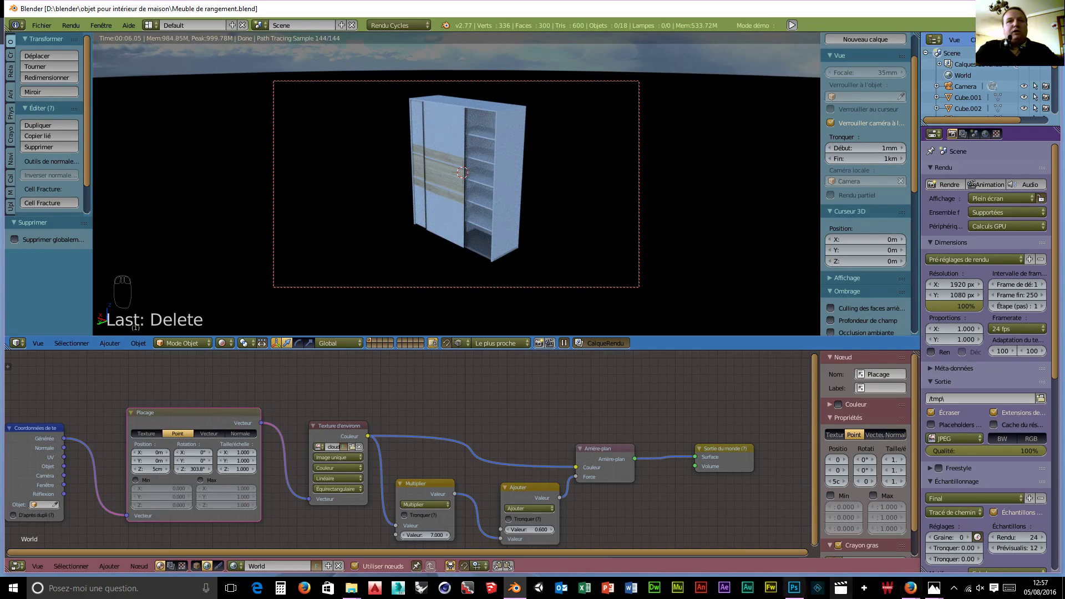
Switch to the File Explorer window on rendu, go up to "objet pour intérieur de maison", and open the text file "inventaire d'objet à modéliser et texturer"
mouse_move(351, 588)
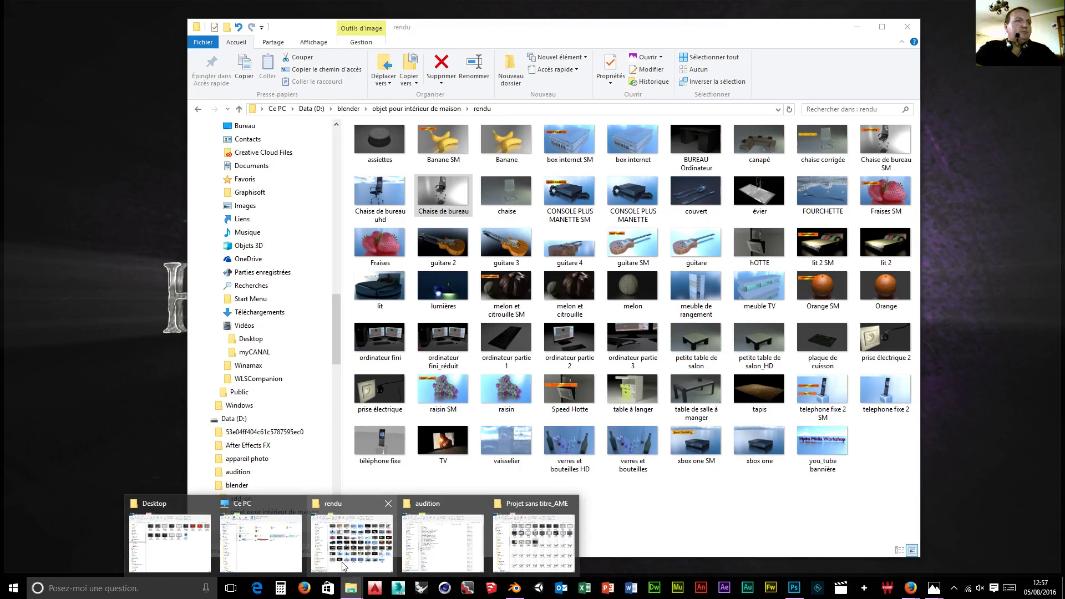
click(347, 555)
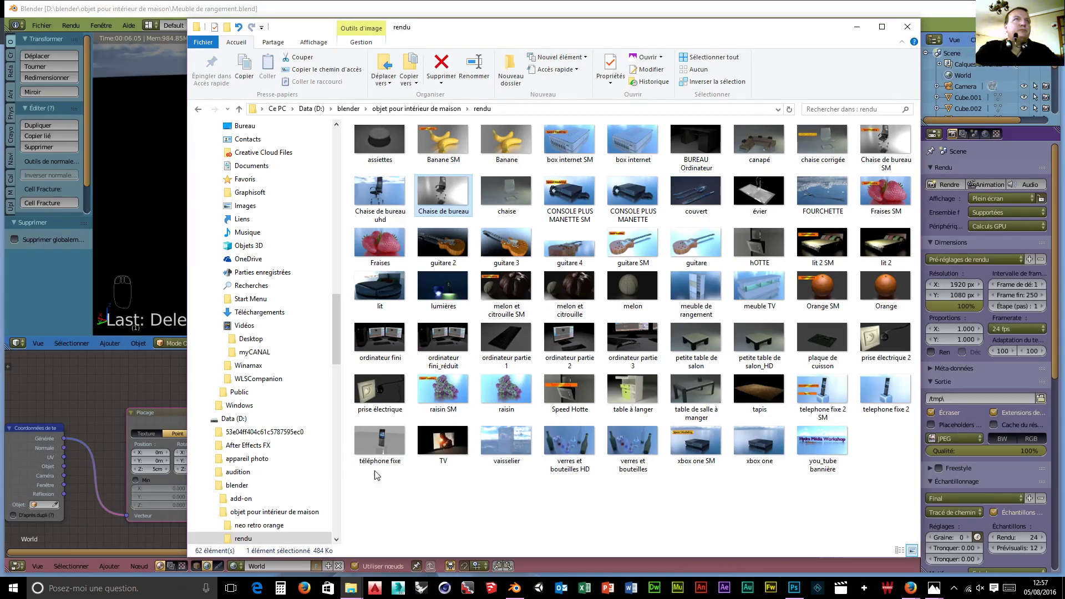
click(375, 111)
scroll(635, 329, down, 15)
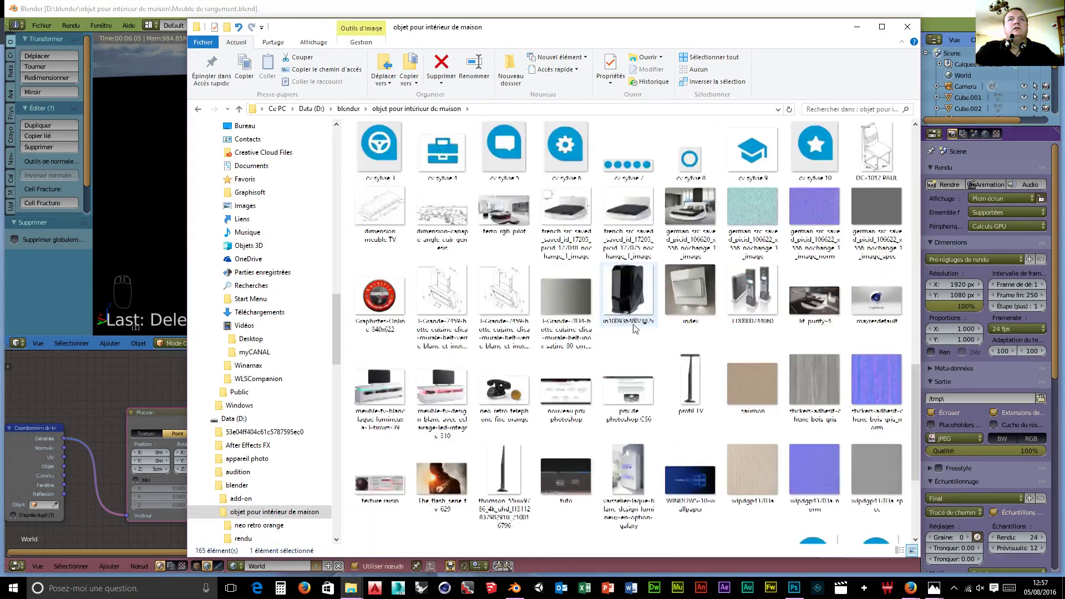
scroll(635, 328, up, 15)
scroll(635, 328, down, 6)
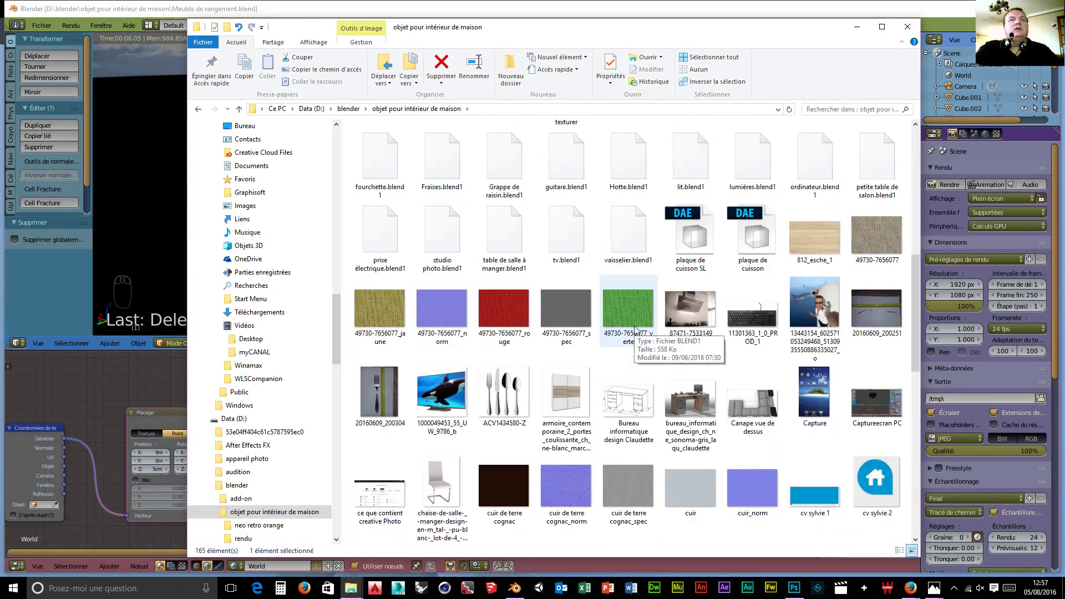
scroll(636, 329, up, 3)
double_click(567, 302)
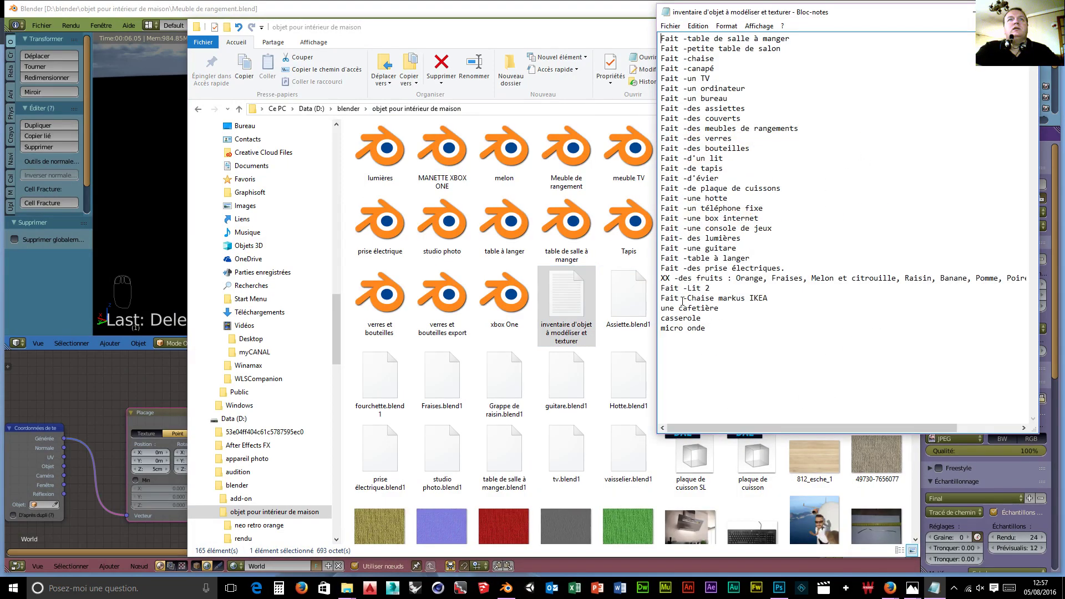
Add the line "Fait -Meuble de rangement" below the "Chaise markus IKEA" entry in the inventory
click(773, 300)
key(Return)
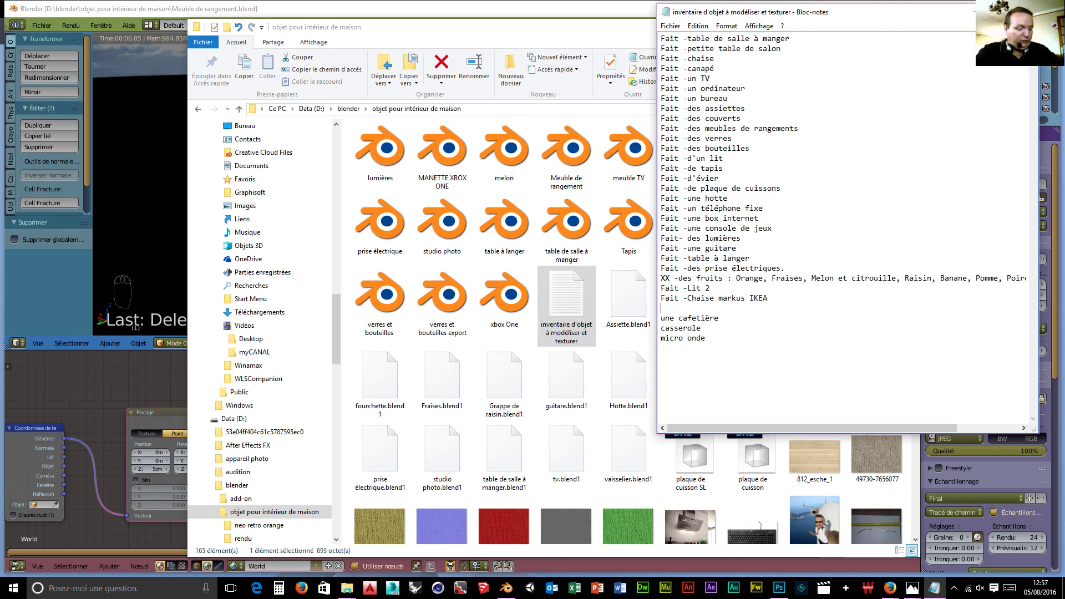
text(Fait - )
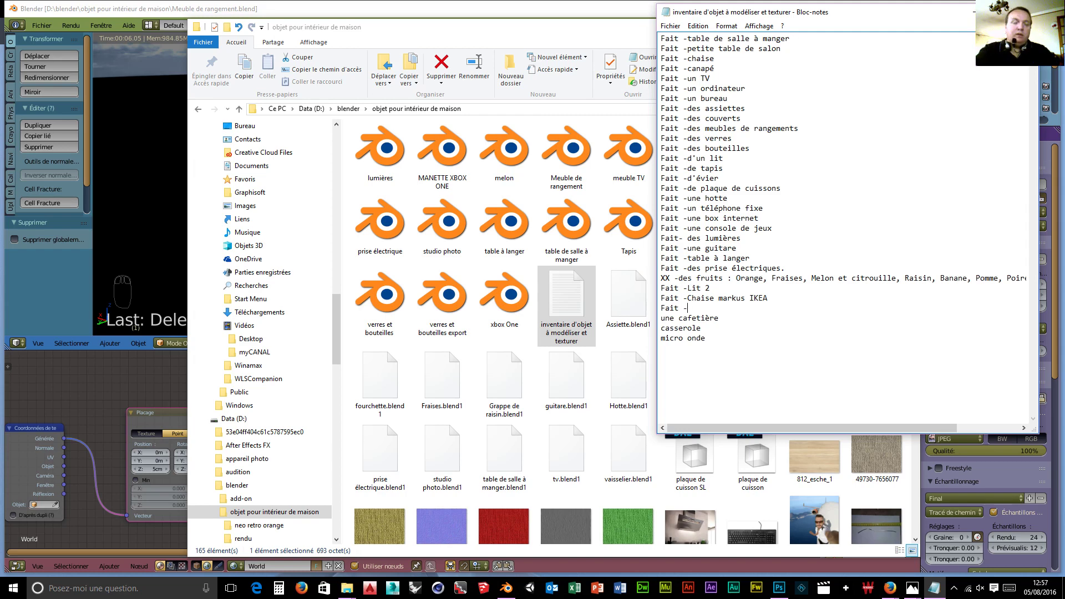
text(Meuble )
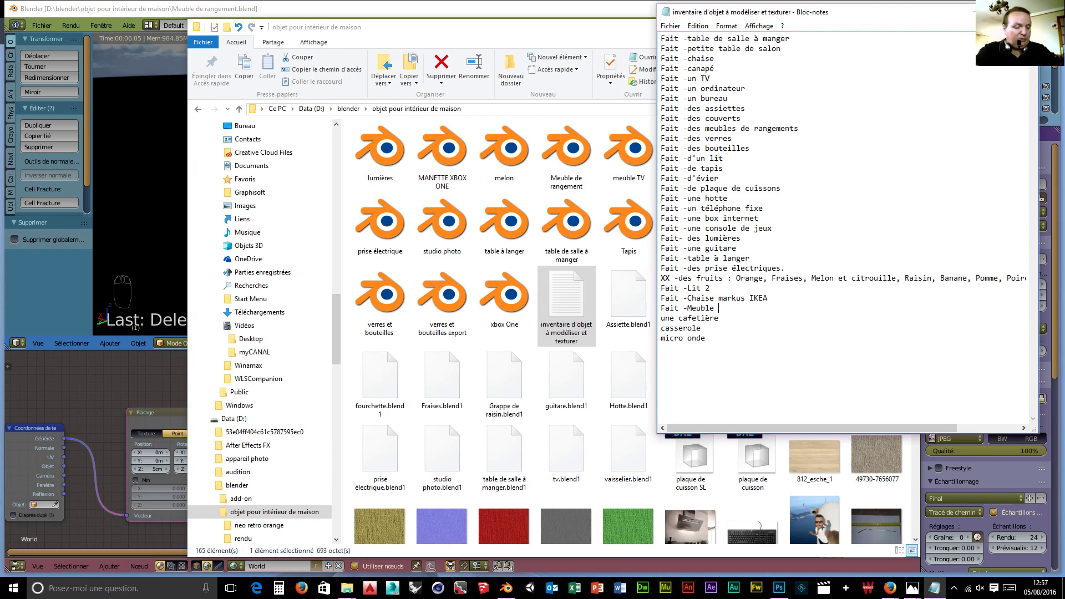
text(de rangement)
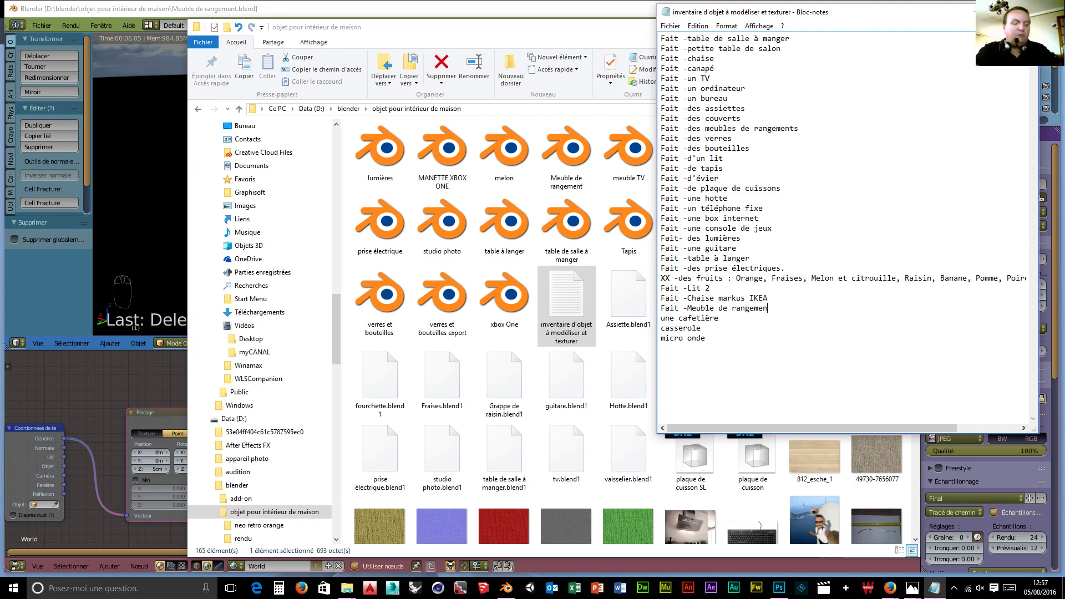
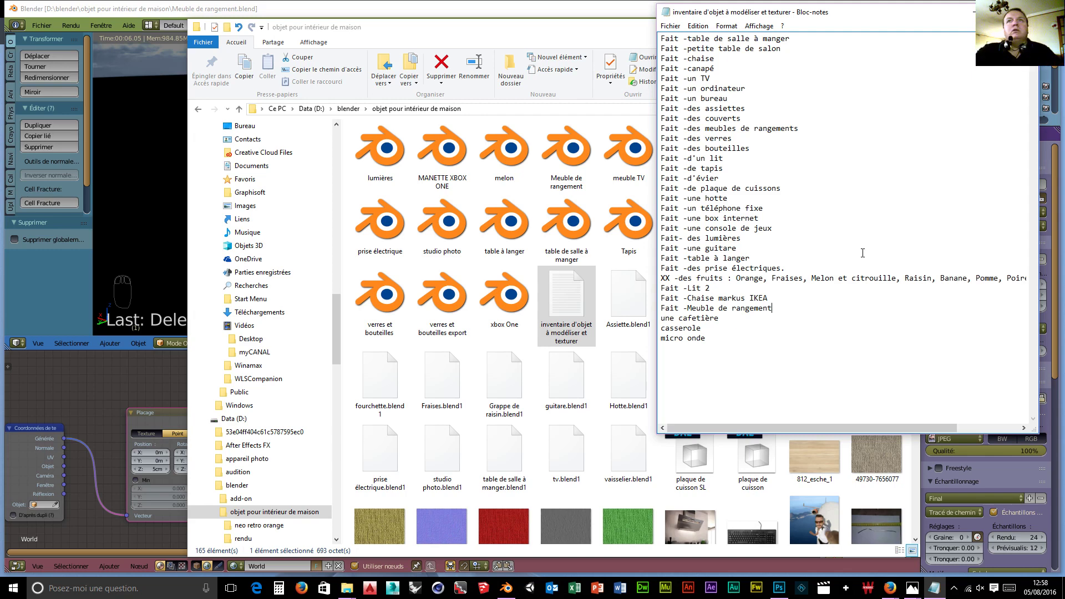
Review the remaining fruits in the inventory, save the changes on closing the text file, and close the folder window
drag(953, 428, 993, 431)
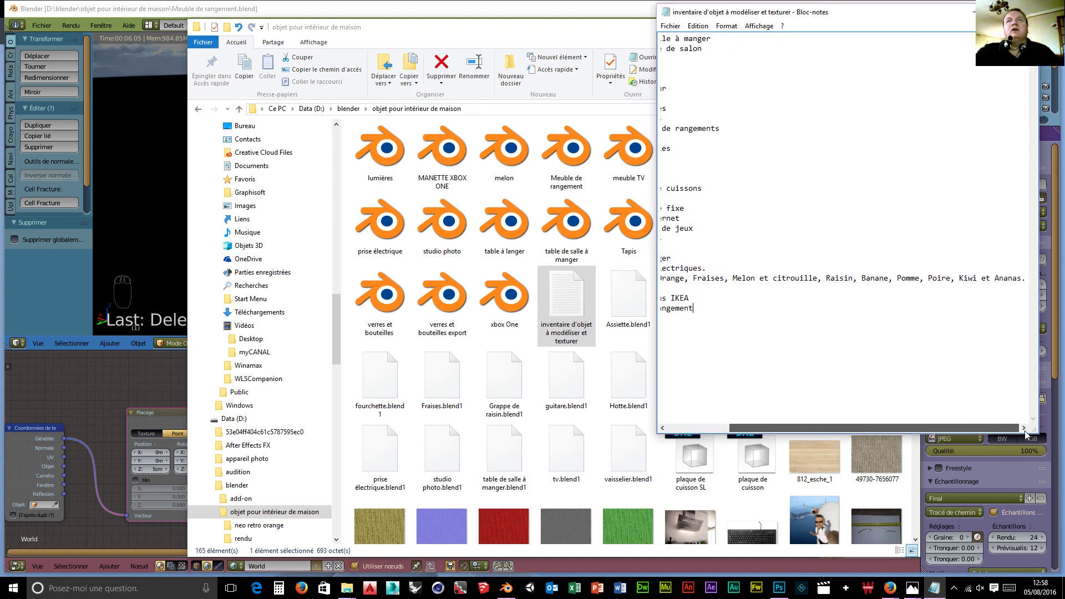
drag(899, 278, 923, 283)
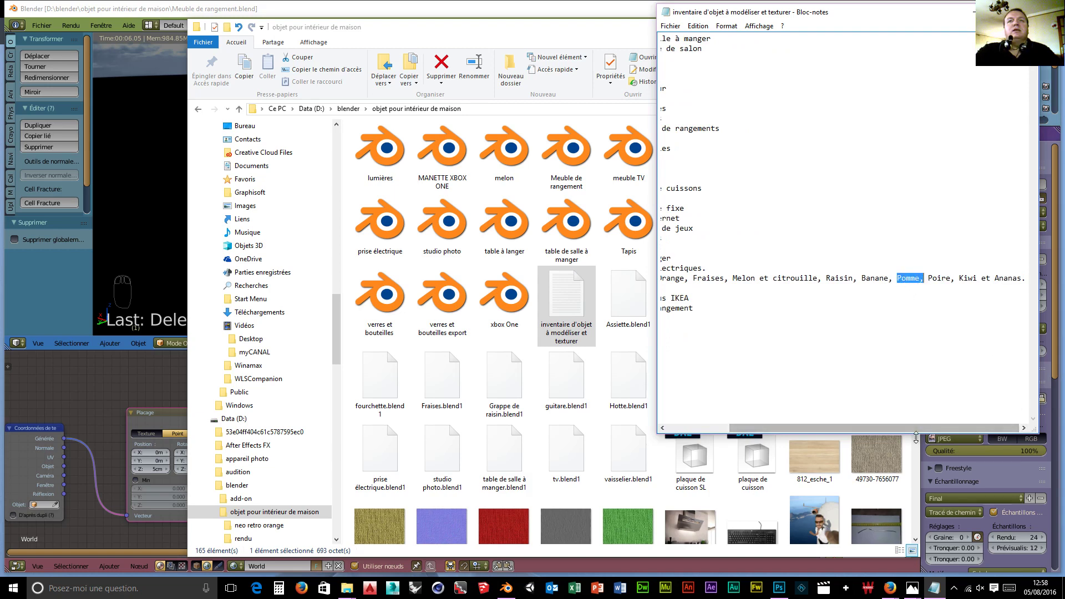
drag(929, 280, 944, 279)
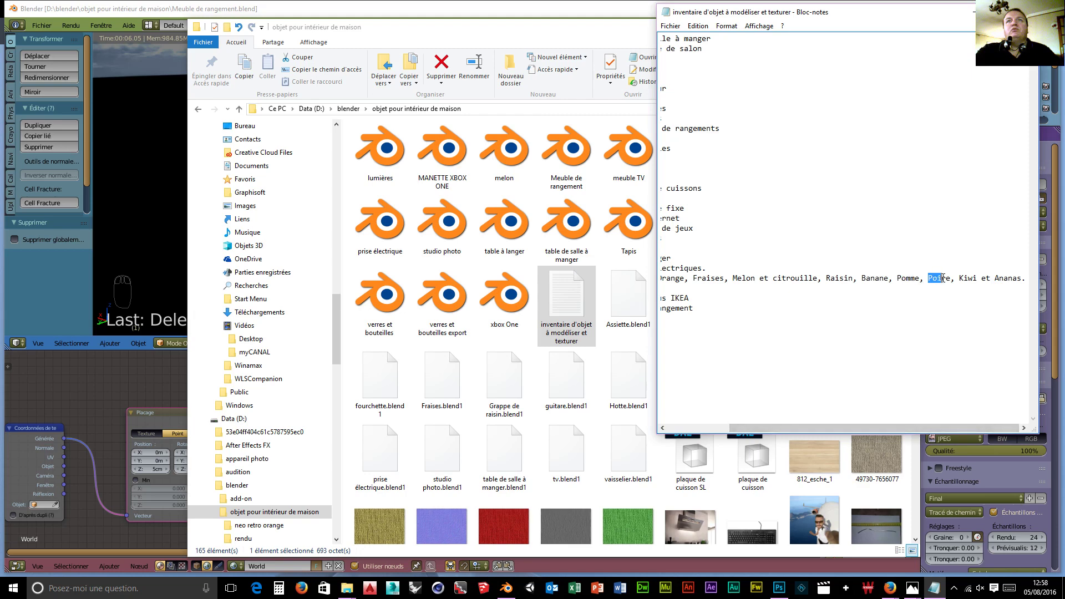
drag(909, 428, 847, 427)
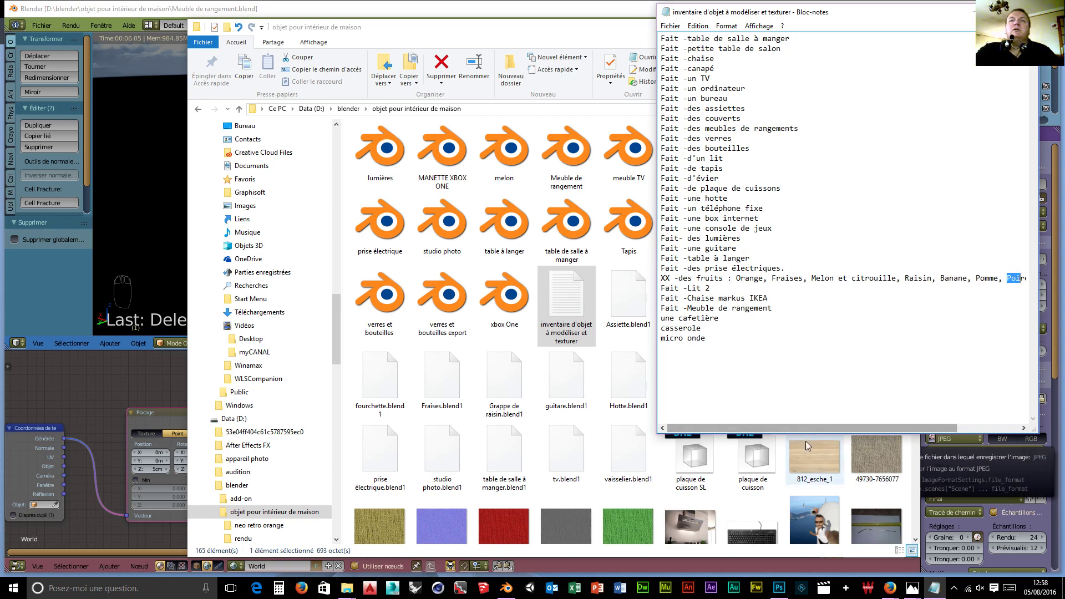
drag(794, 428, 861, 425)
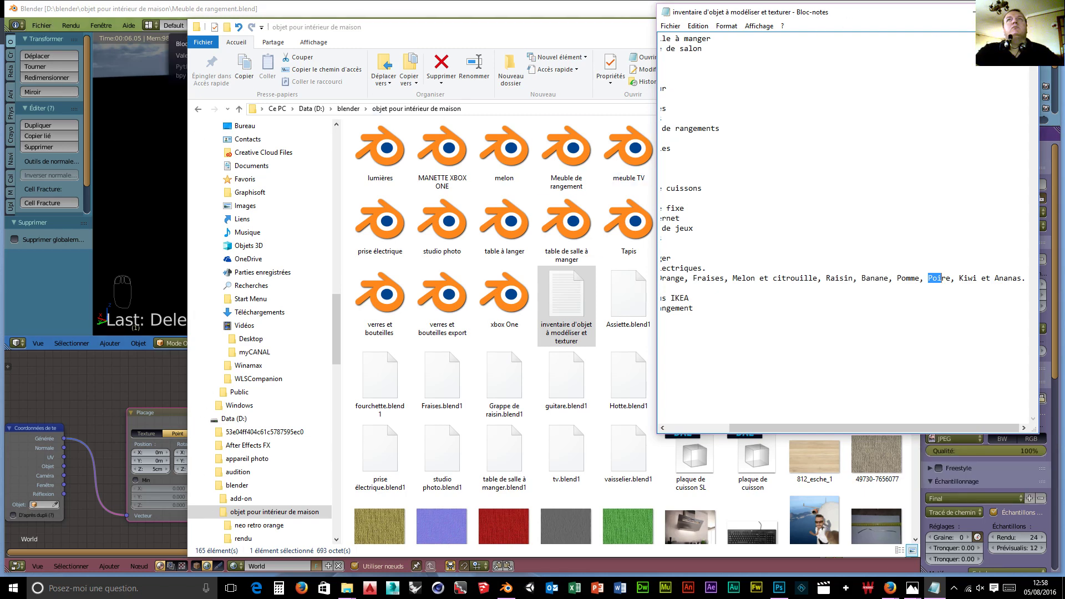
key(alt+F4)
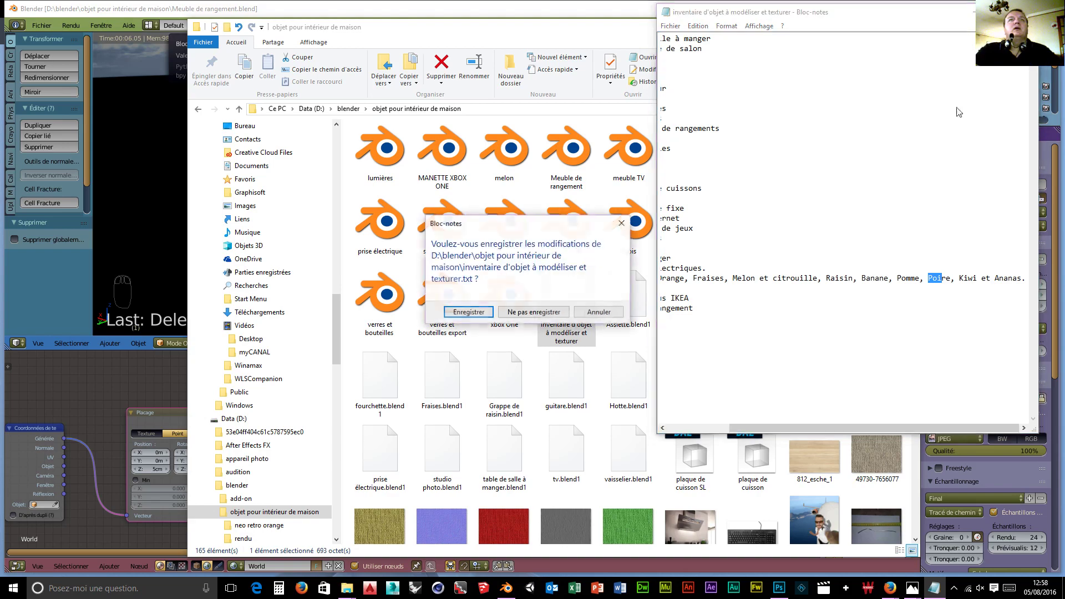
click(472, 310)
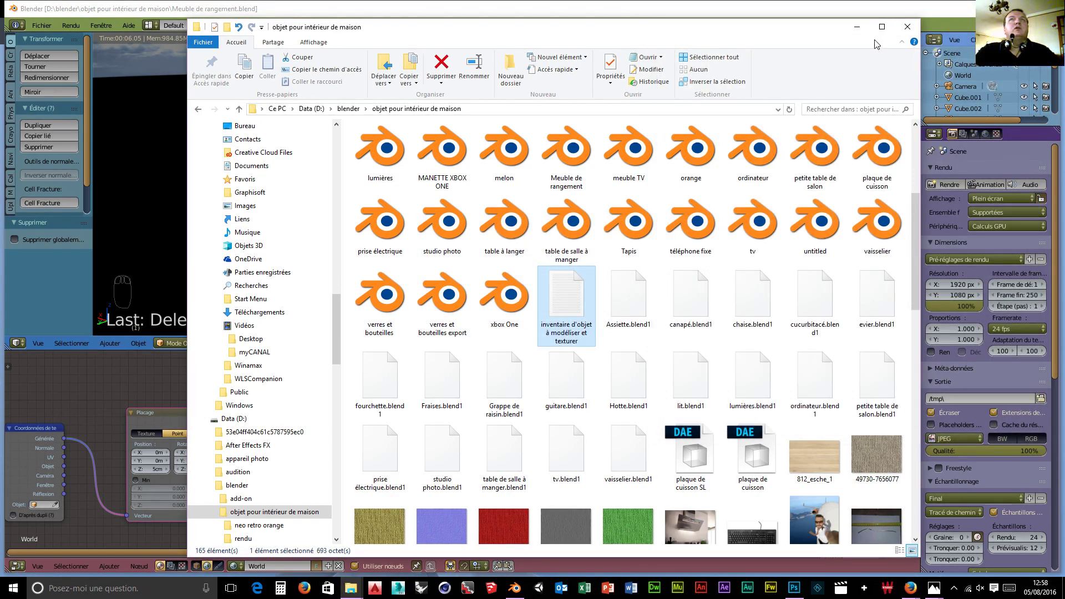
click(907, 27)
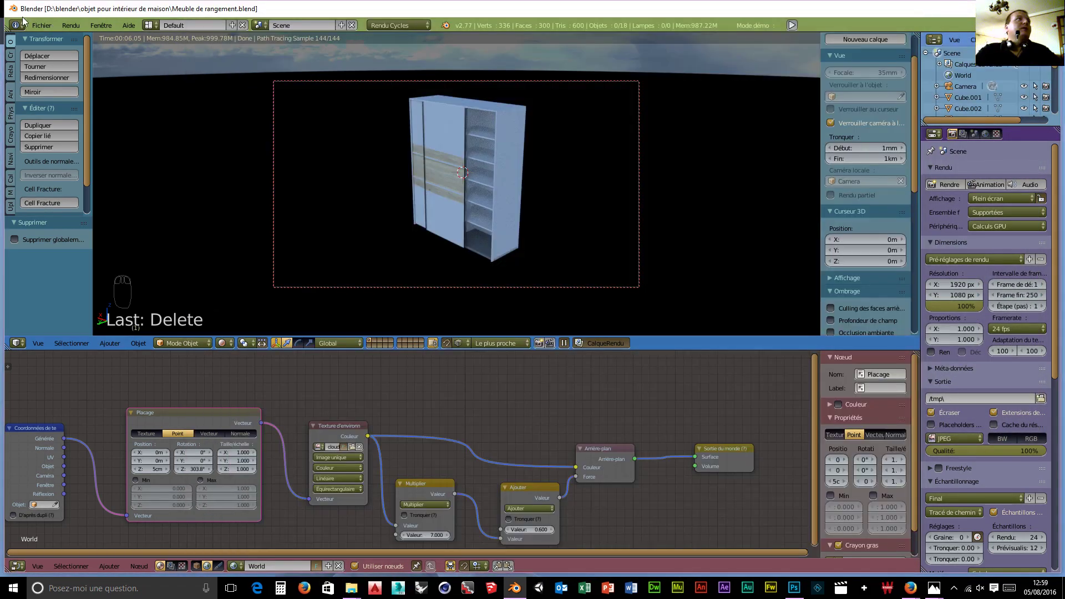
Start a new Blender file from the startup scene
click(41, 25)
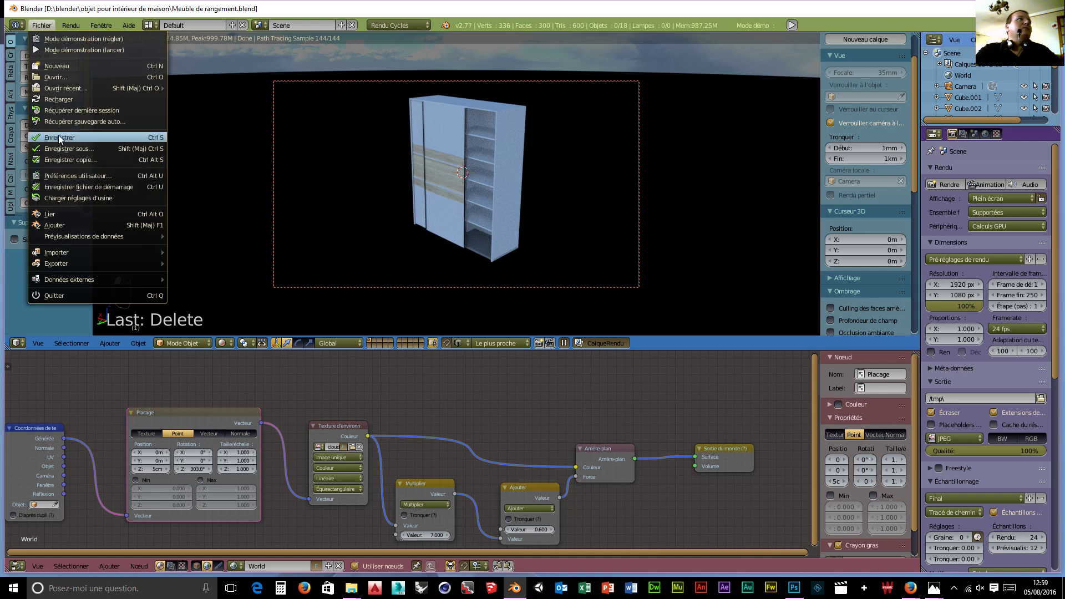
click(63, 66)
click(65, 66)
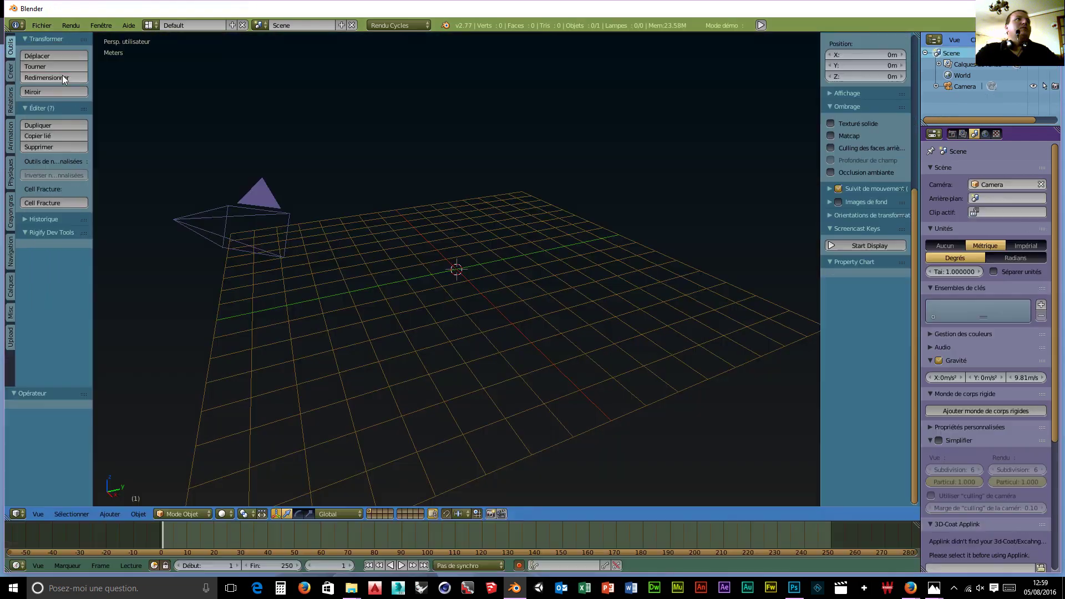
middle_drag(582, 352, 541, 352)
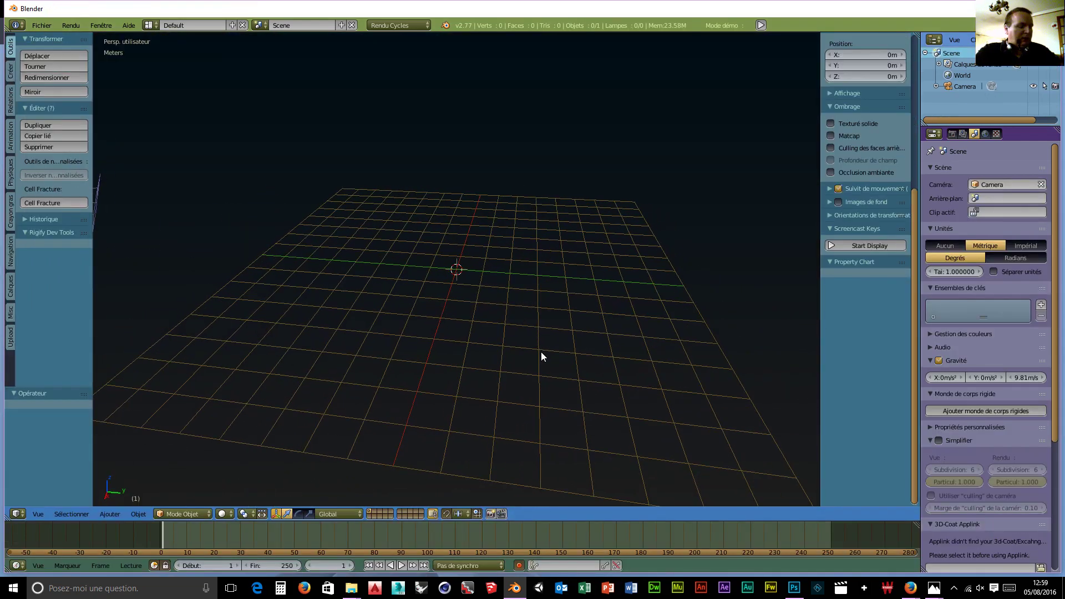
key(shift+a)
mouse_move(490, 351)
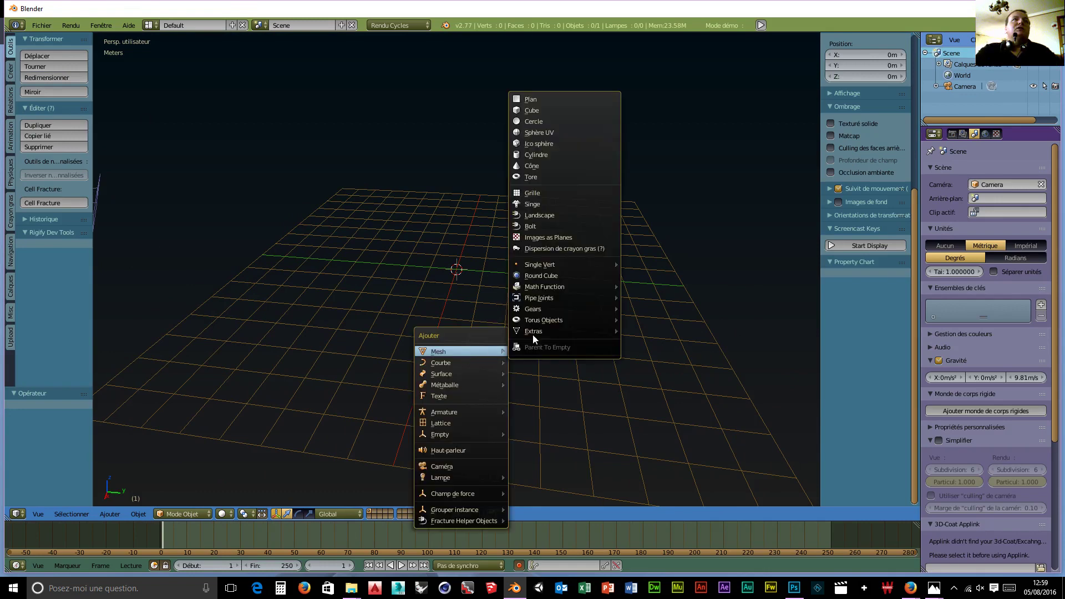
click(549, 99)
middle_drag(523, 383, 521, 357)
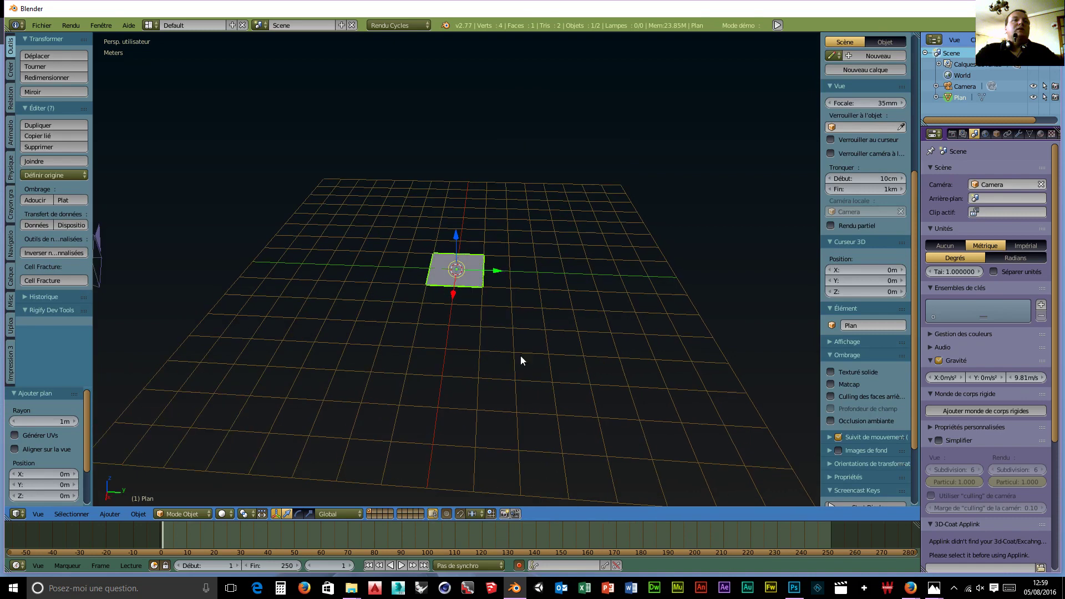
key(x)
click(503, 333)
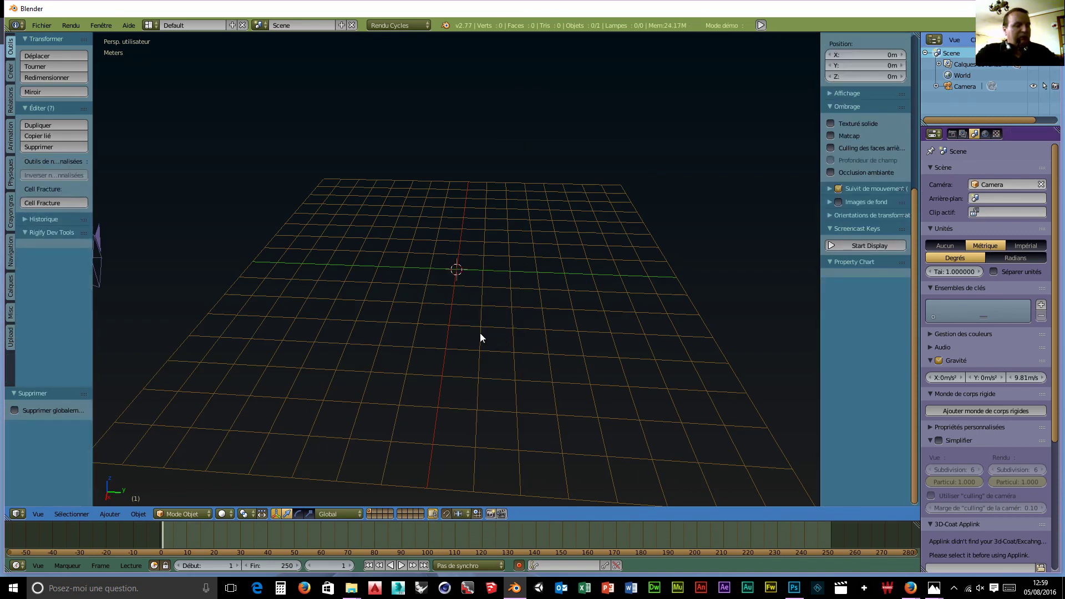
Add a mesh cube at the scene's origin and enter Edit Mode on it
key(shift+a)
mouse_move(480, 333)
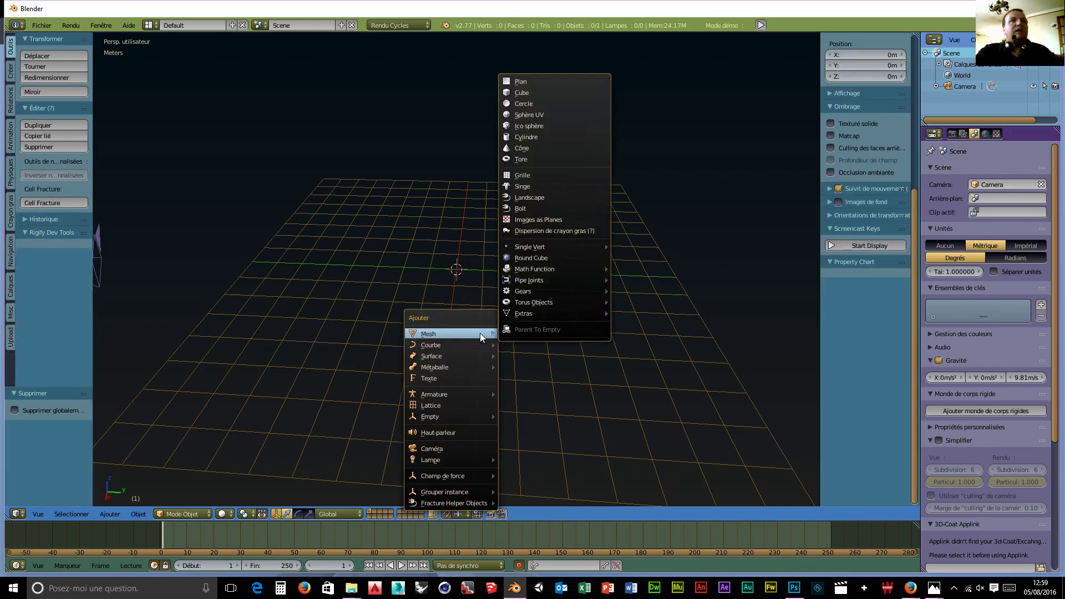
click(525, 92)
middle_drag(511, 346, 185, 477)
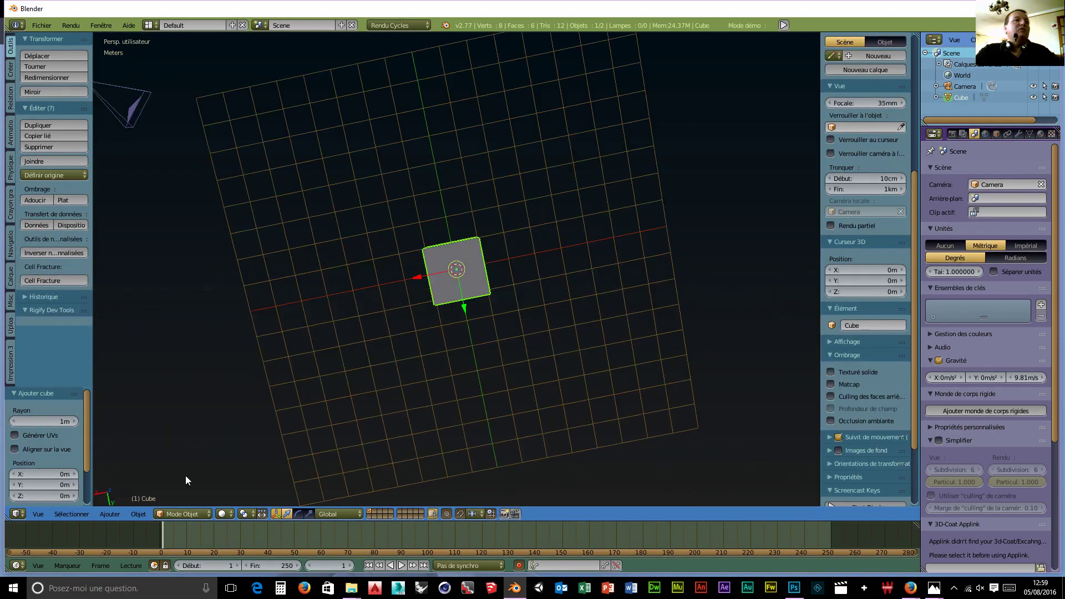
click(172, 514)
click(180, 489)
In face selection mode, delete the cube's front side face to leave an open box
middle_drag(333, 433, 513, 517)
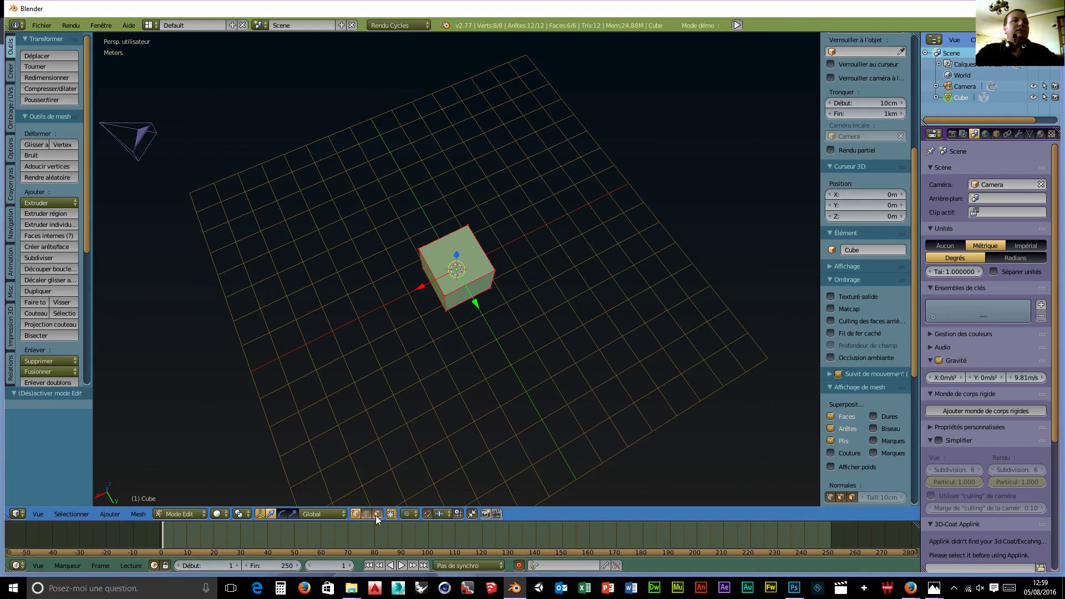
mouse_move(475, 344)
middle_down()
mouse_move(517, 369)
mouse_move(488, 331)
middle_up()
right_click(460, 290)
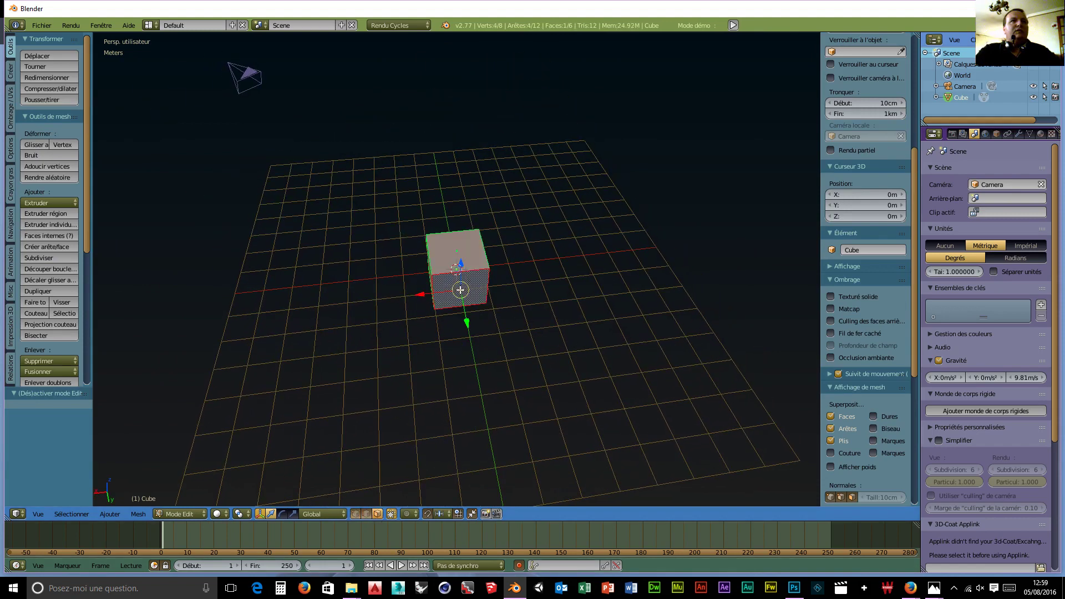
key(x)
click(517, 389)
middle_drag(519, 426, 494, 399)
scroll(506, 452, up, 5)
middle_drag(506, 452, 508, 366)
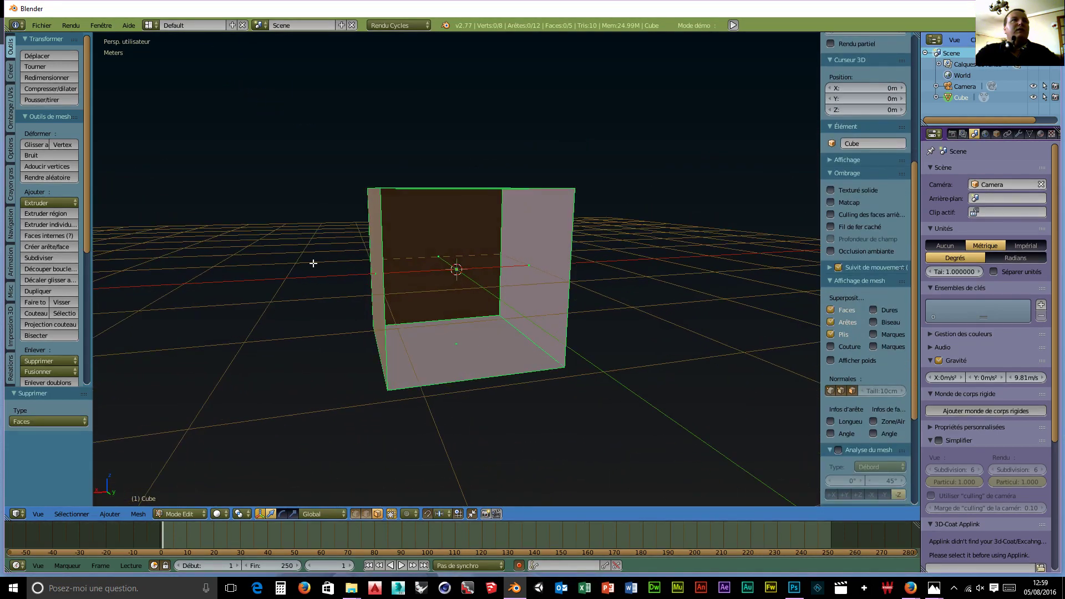
Display the open box's face normals, then try recalculating and inverting their direction
click(852, 391)
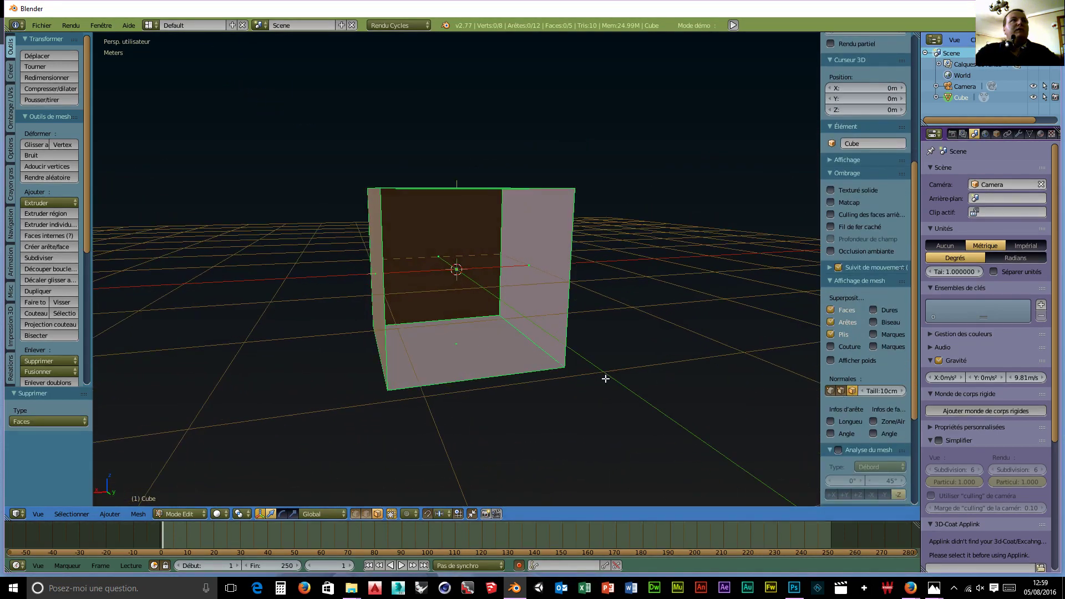
middle_drag(605, 378, 549, 377)
click(10, 111)
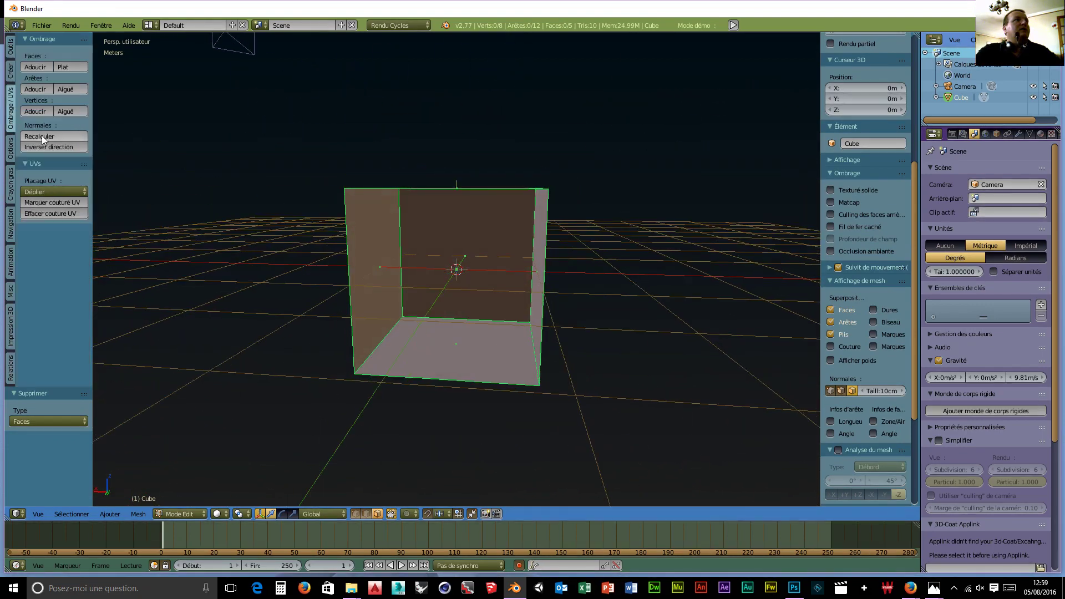
click(47, 136)
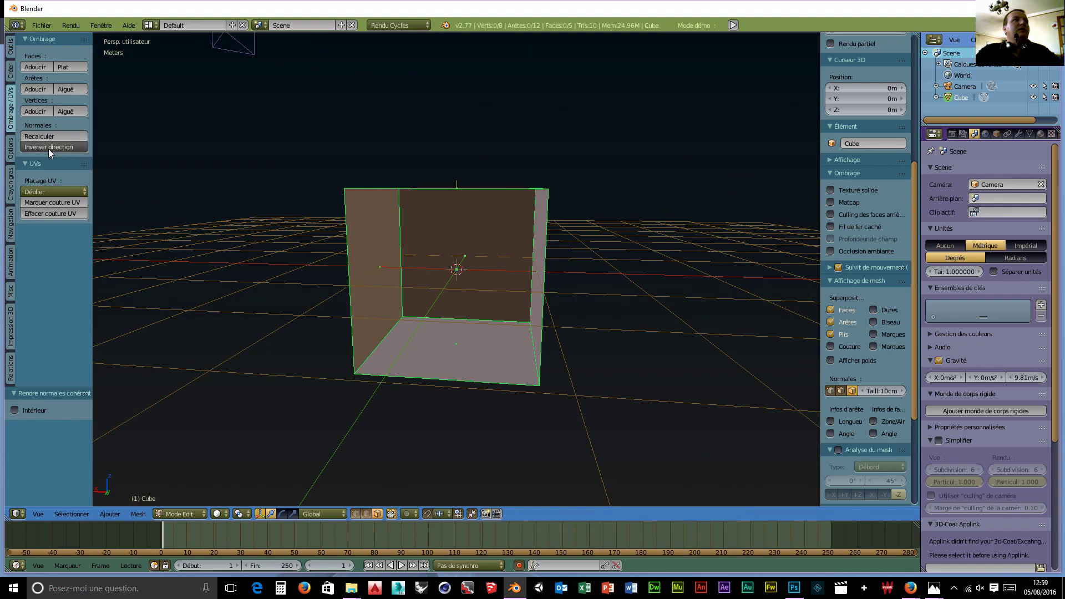
click(48, 147)
middle_drag(319, 326, 300, 316)
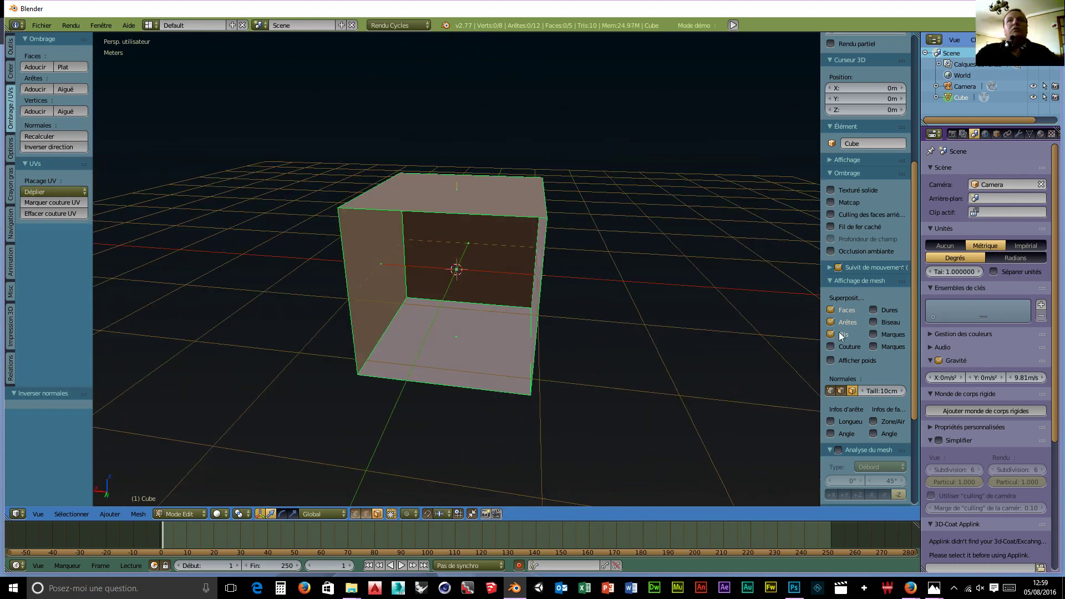
Add a Solidify (Solidifier) modifier to the open box
click(1018, 134)
click(952, 172)
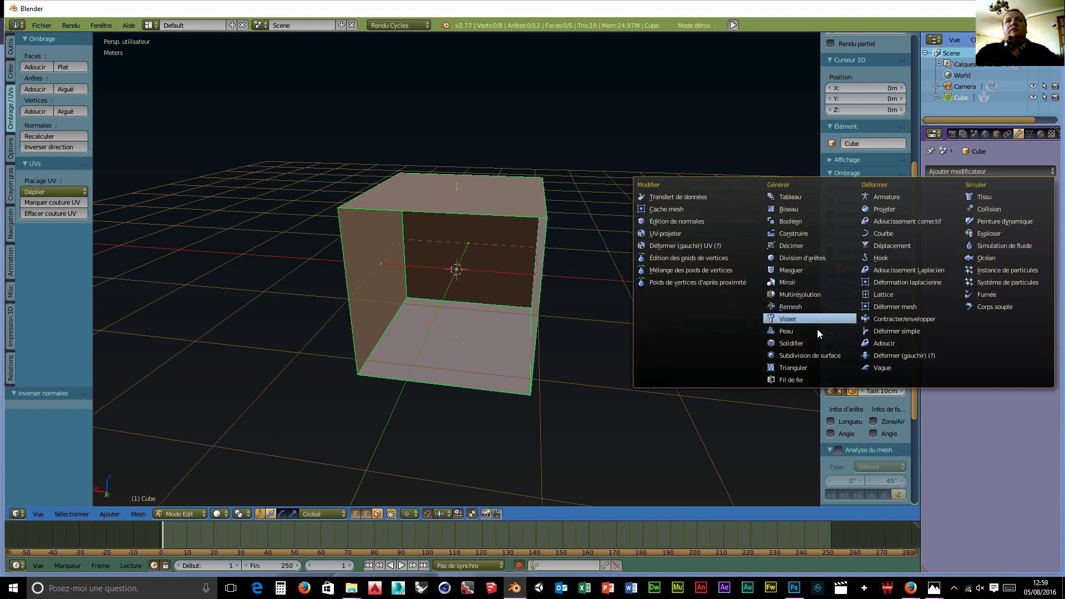
click(797, 344)
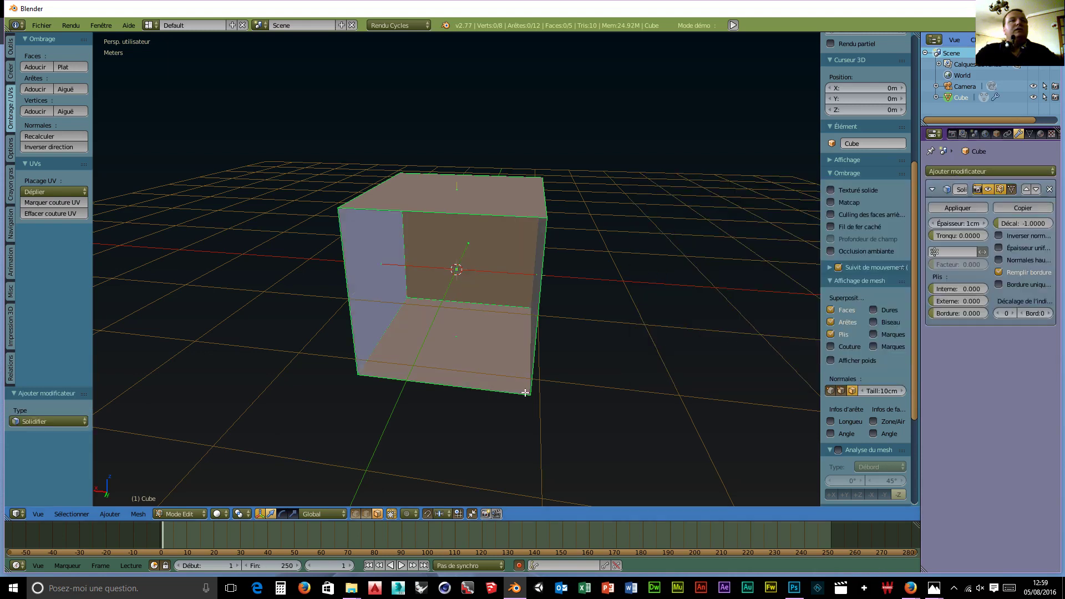
Add a UV sphere inside the open box, scale it to about 0.3 and move it about 62 cm along Y
middle_drag(616, 386, 796, 343)
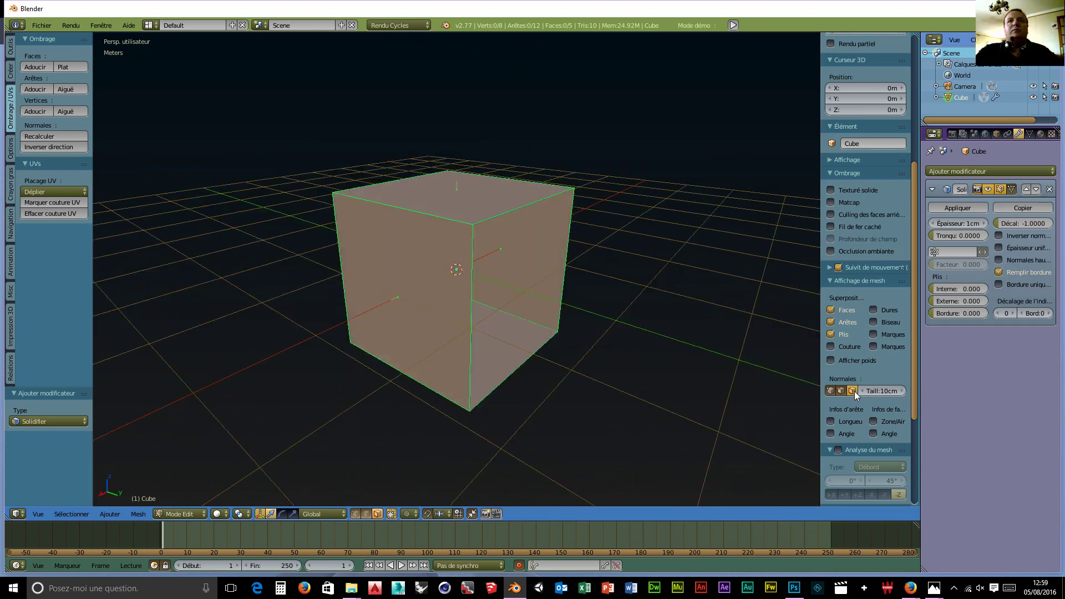
middle_drag(416, 385, 311, 376)
middle_drag(488, 427, 498, 415)
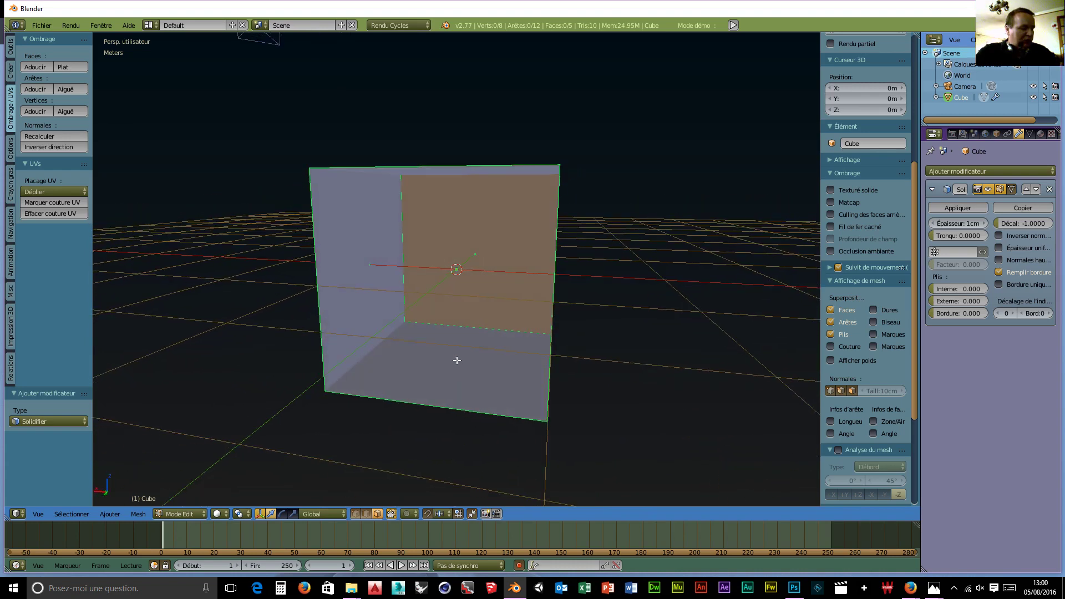
key(shift+a)
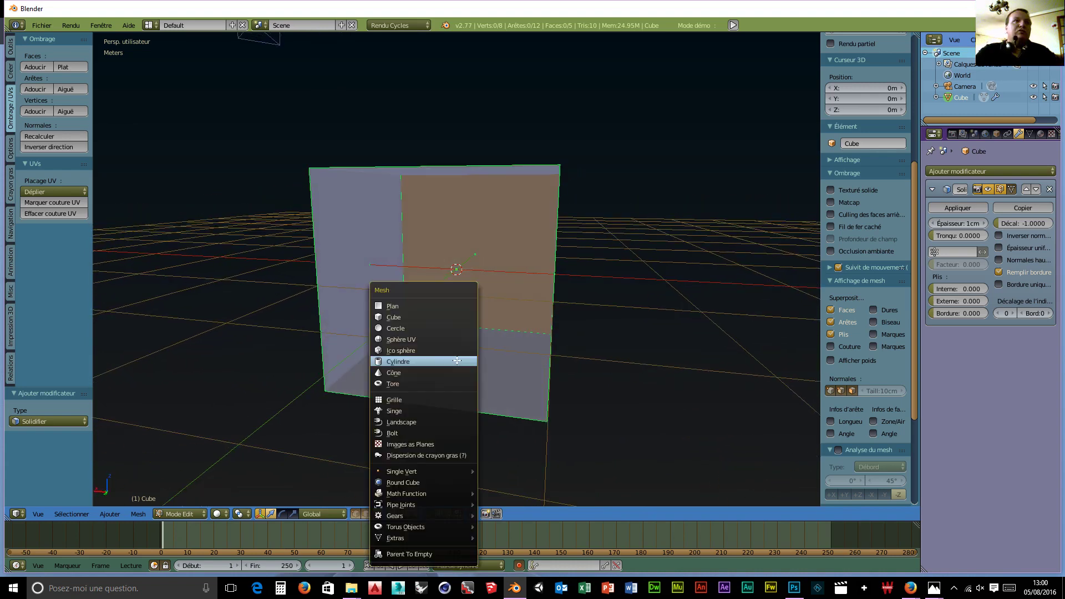
click(401, 340)
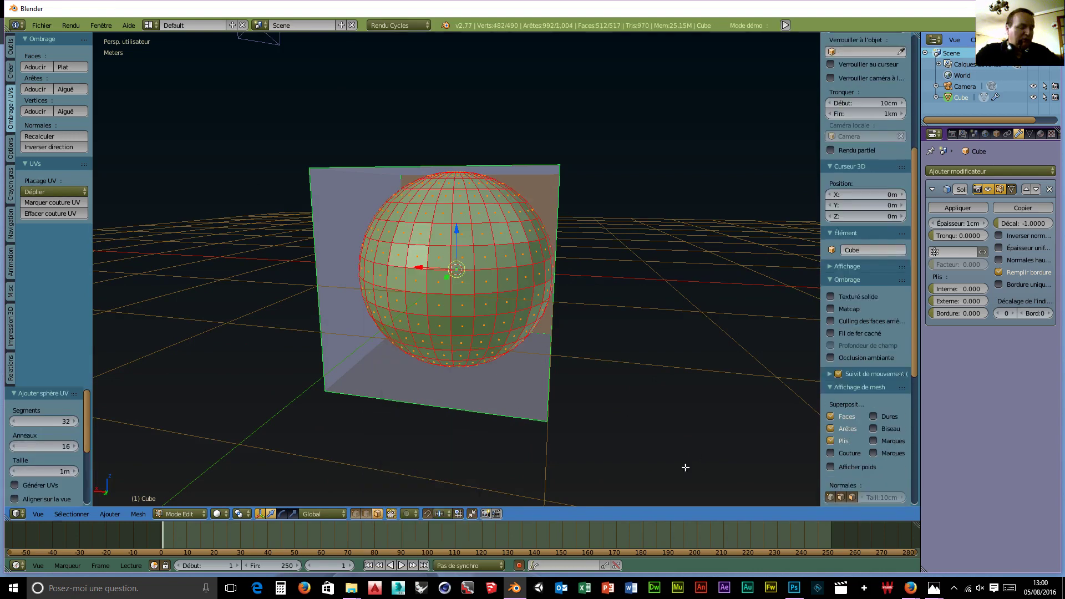
key(s)
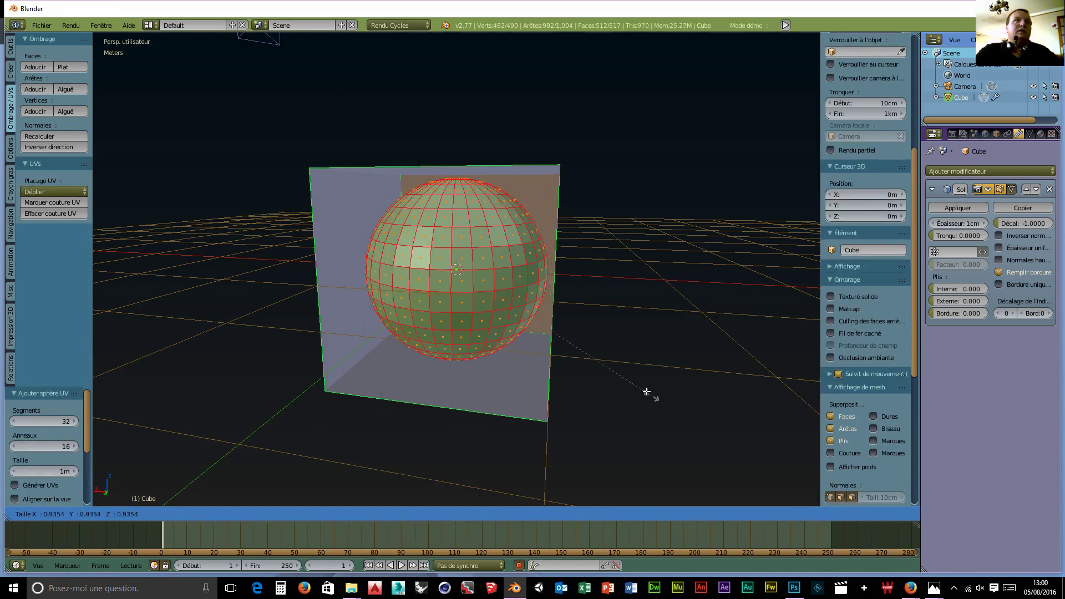
click(505, 325)
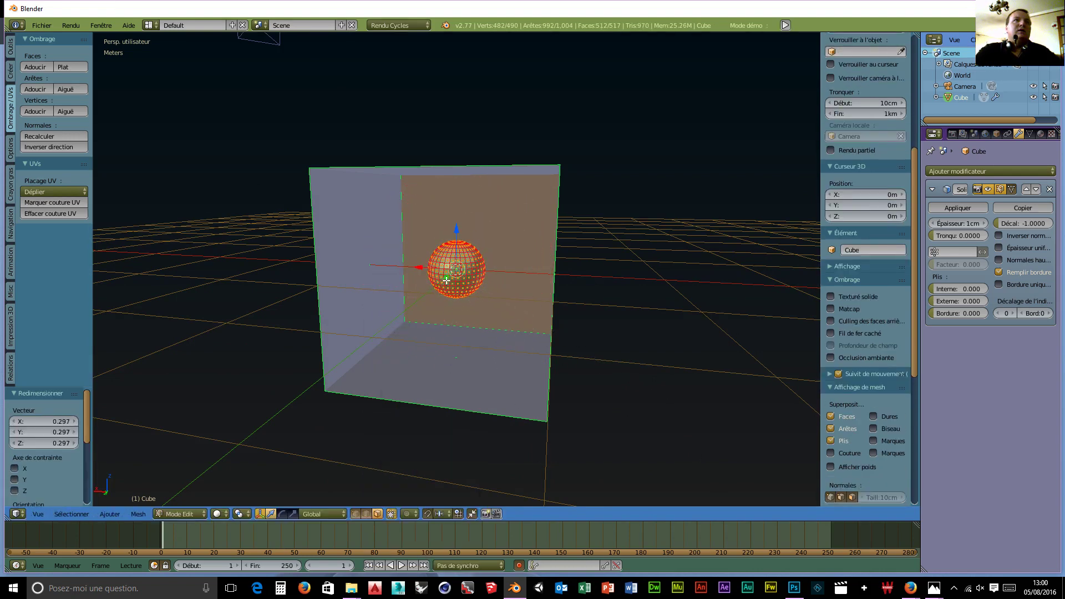
drag(447, 280, 430, 294)
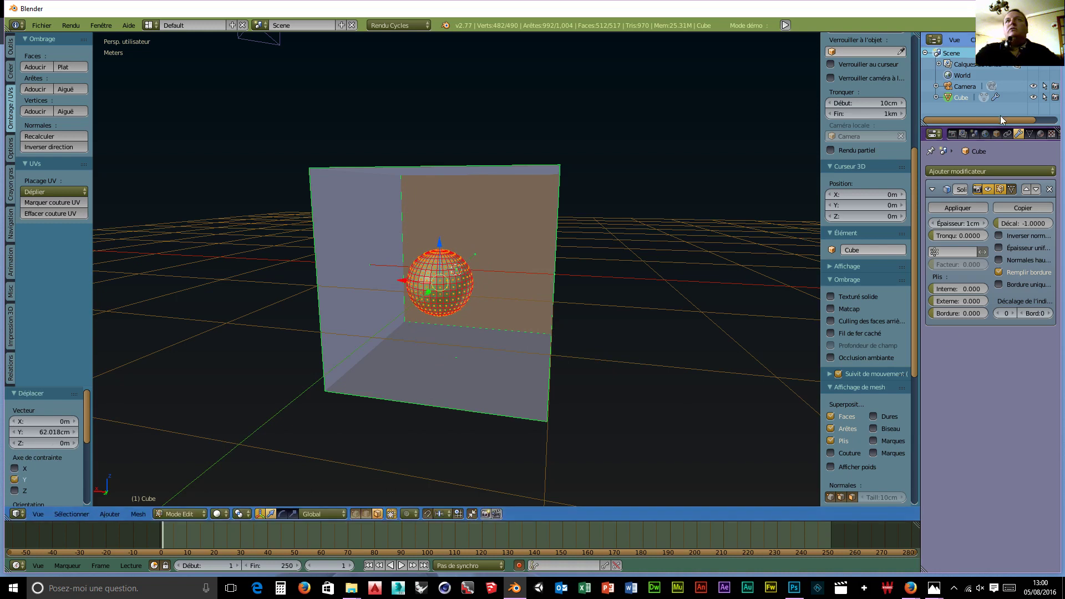
Create a new material with the glass shader (BSDF verre) and assign it to the selected sphere
click(1041, 134)
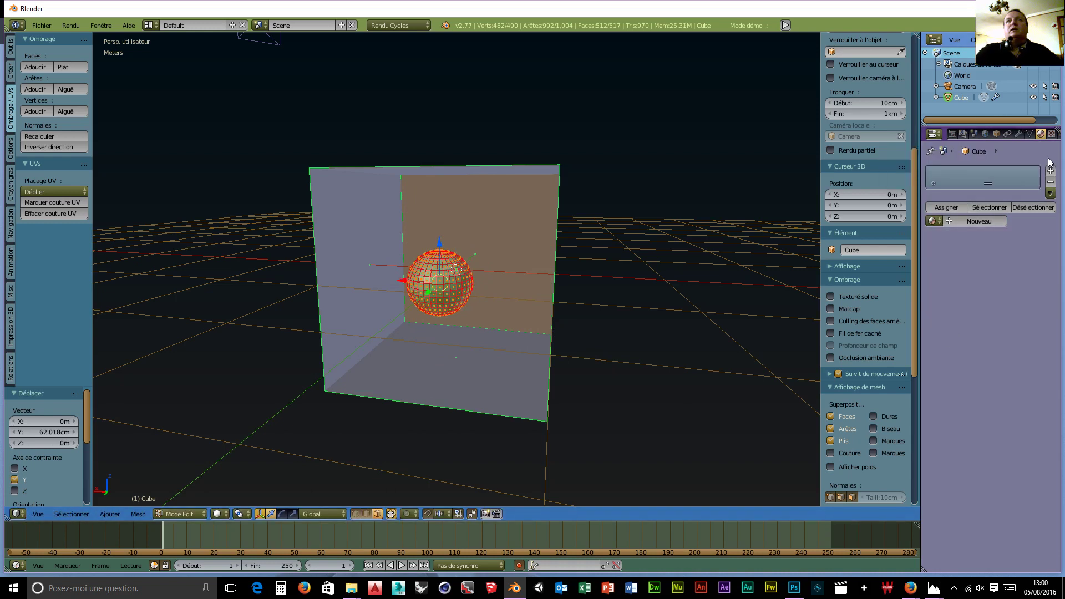
click(1050, 171)
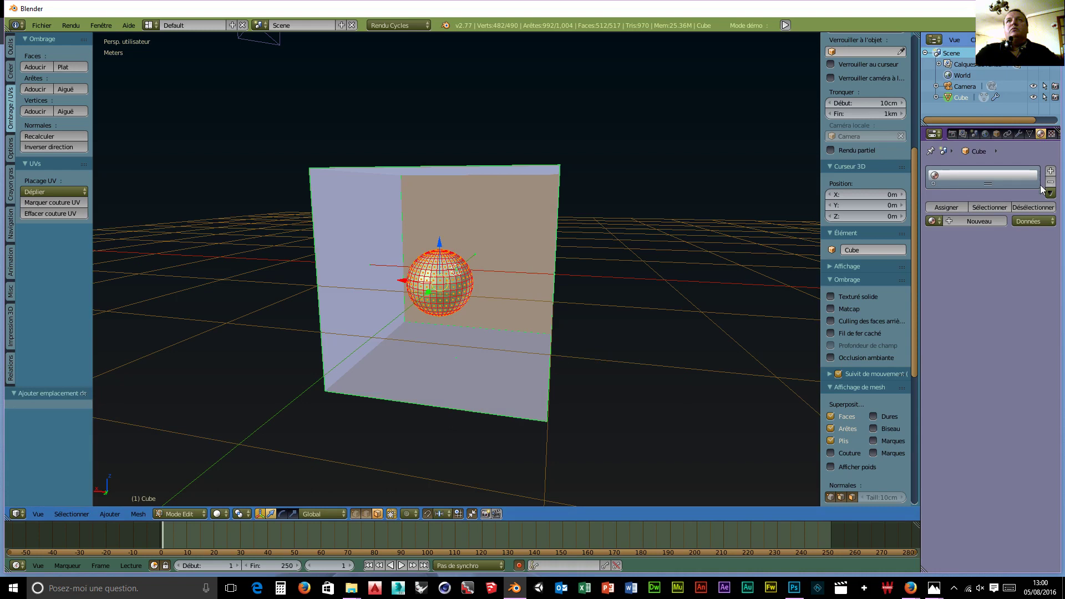
click(970, 222)
click(1007, 282)
click(905, 97)
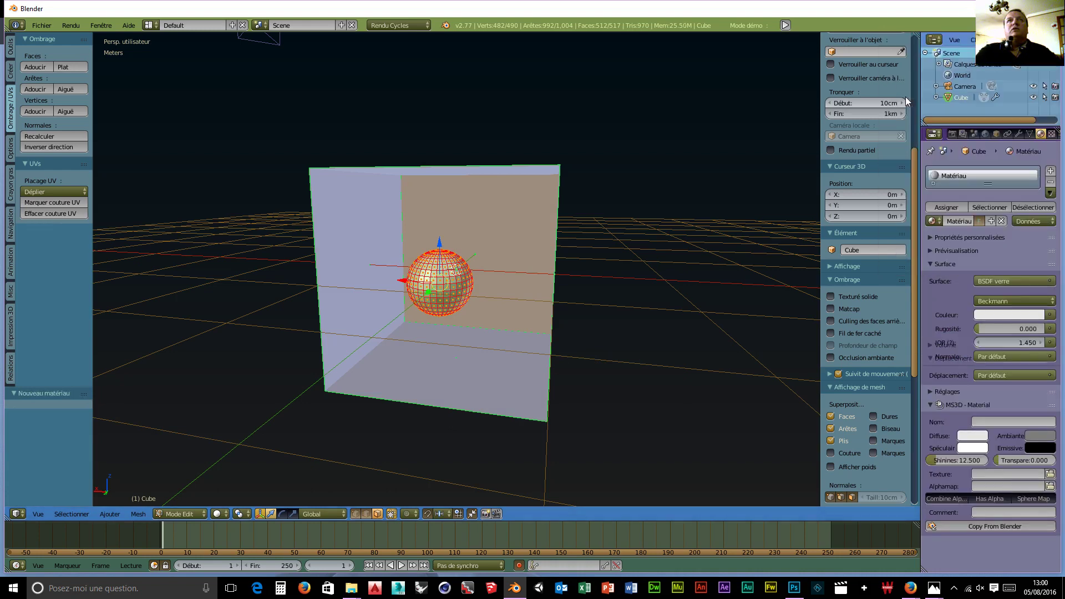
click(946, 208)
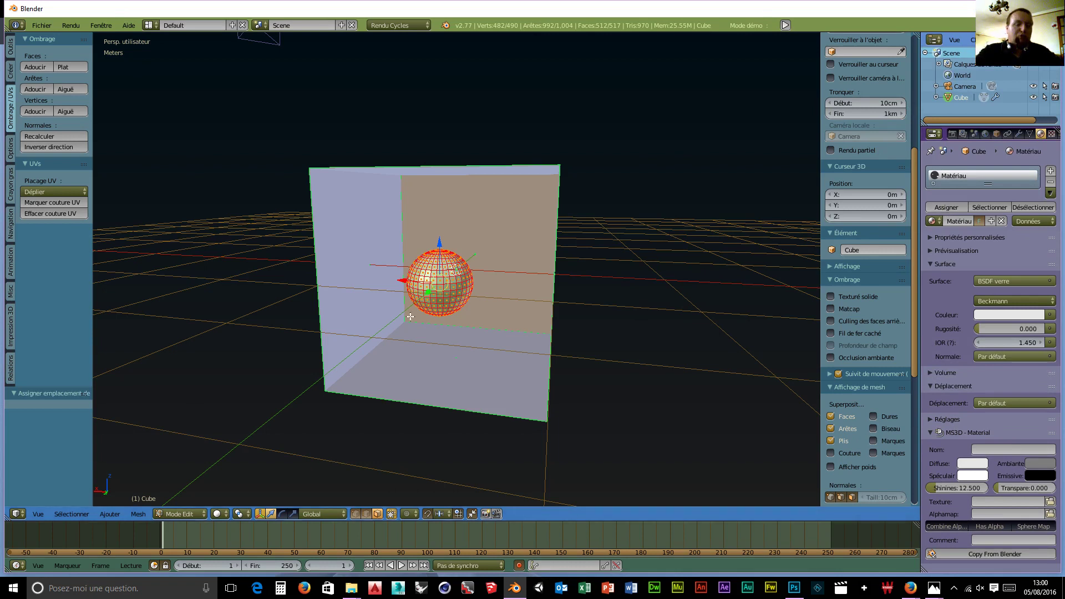
Invert the selection to the box faces and create a second material with the glossy shader (BSDF brillant)
key(ctrl+i)
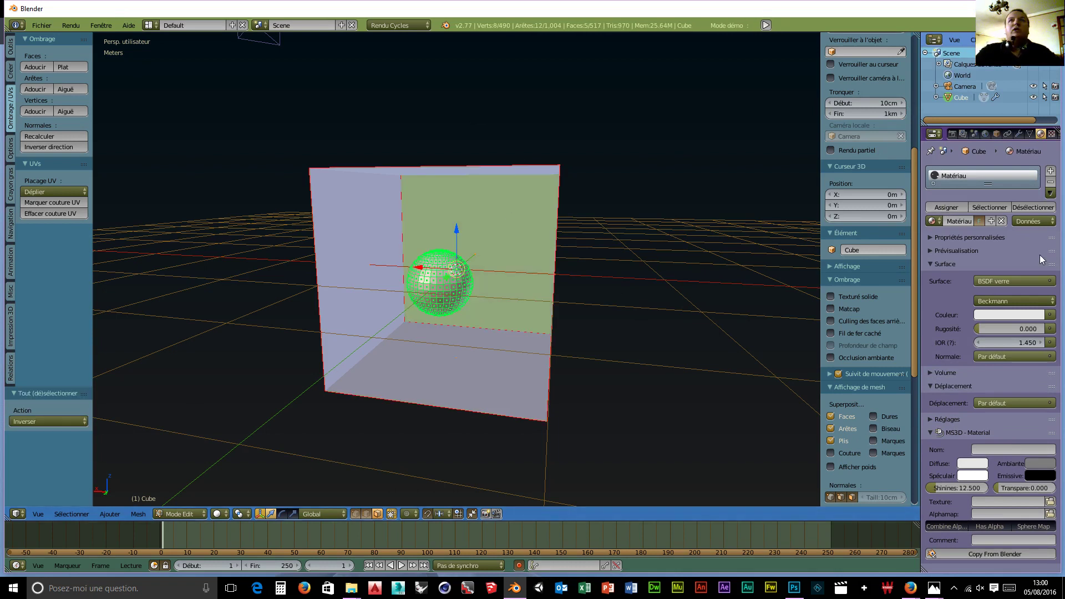
click(1051, 172)
click(960, 250)
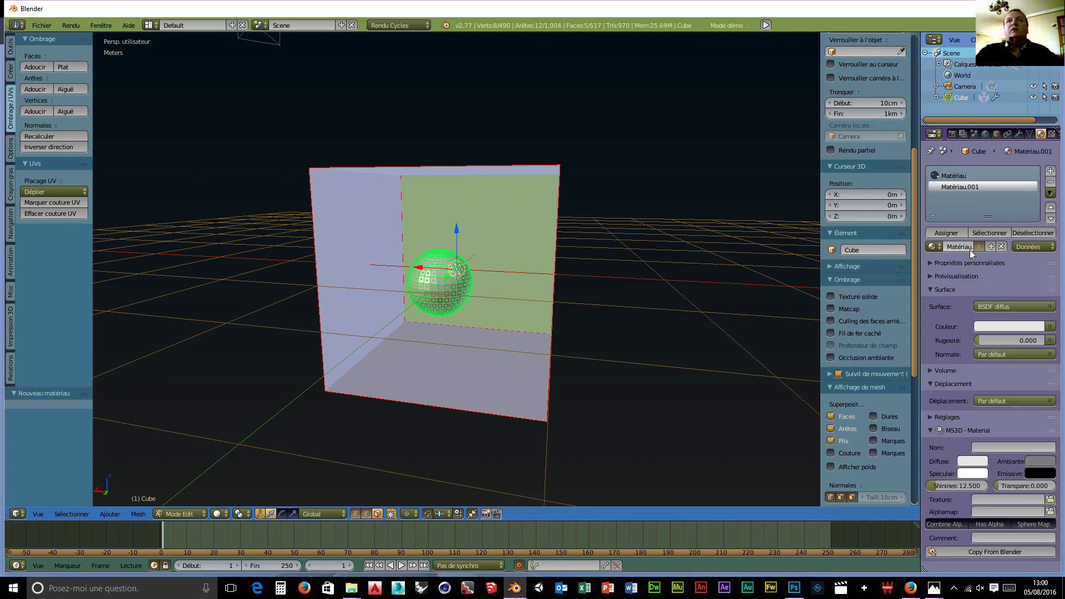
click(1011, 309)
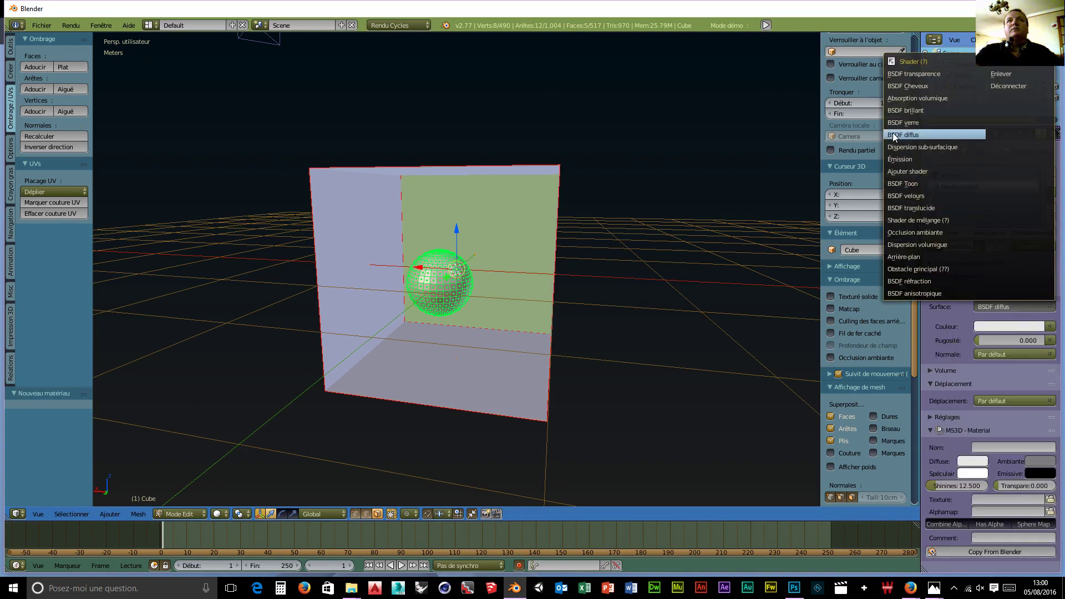
click(910, 111)
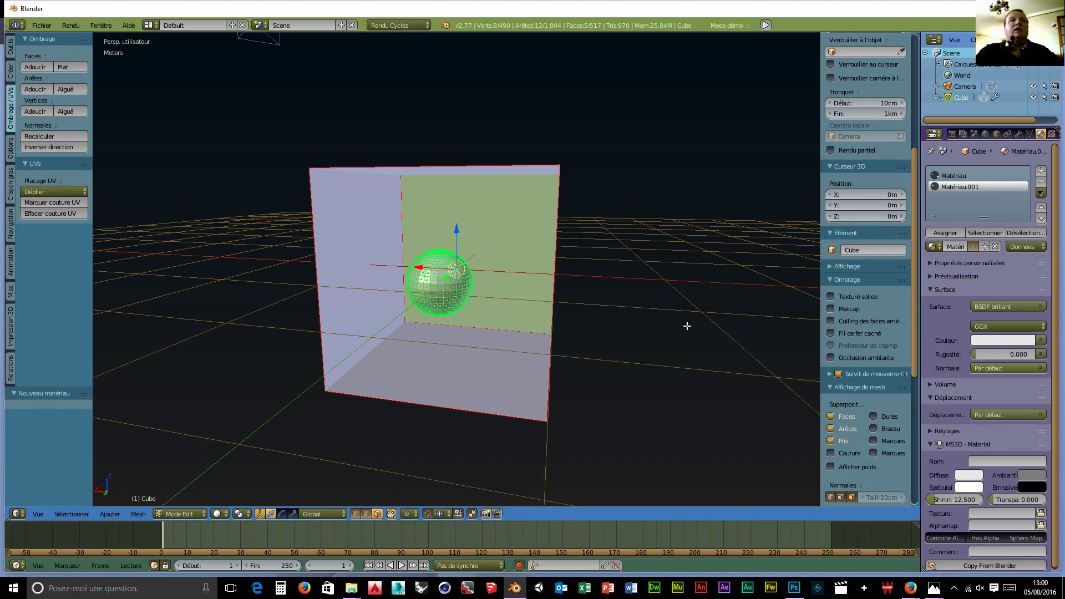
Switch the viewport to rendered shading to preview the box and sphere materials
mouse_move(687, 326)
middle_down()
mouse_move(718, 295)
mouse_move(621, 276)
mouse_move(628, 321)
mouse_move(677, 351)
mouse_move(811, 336)
mouse_move(730, 355)
mouse_move(677, 325)
middle_up()
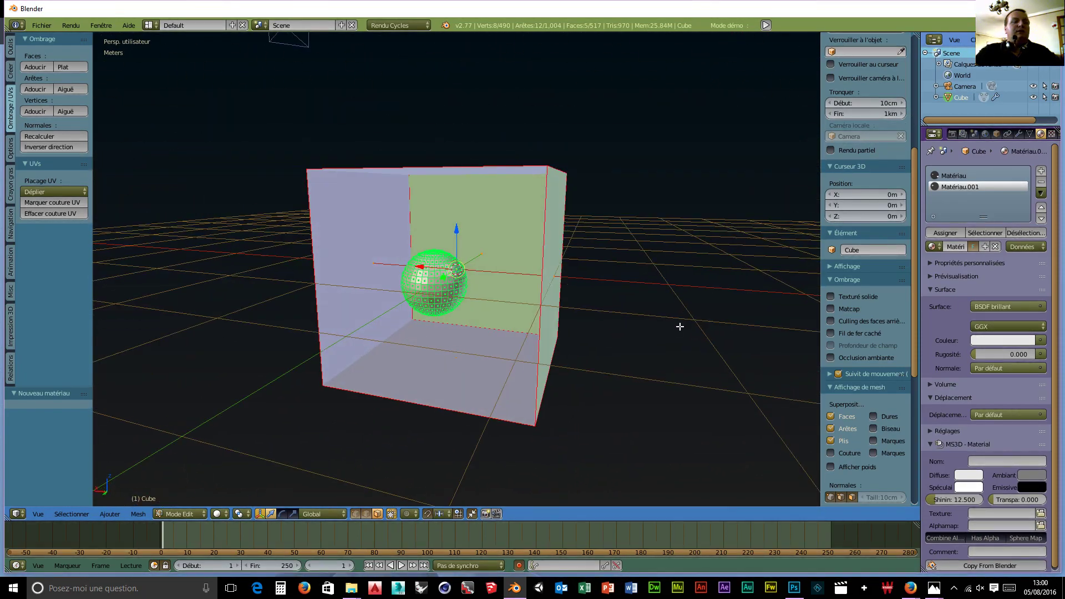
key(shift+z)
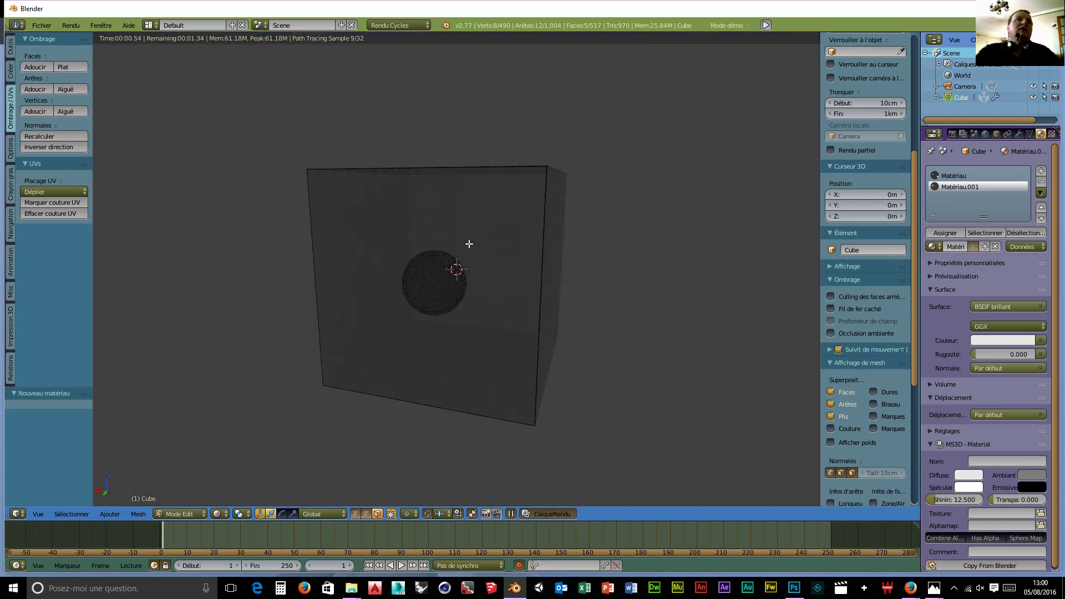
scroll(470, 310, up, 1)
scroll(470, 315, down, 3)
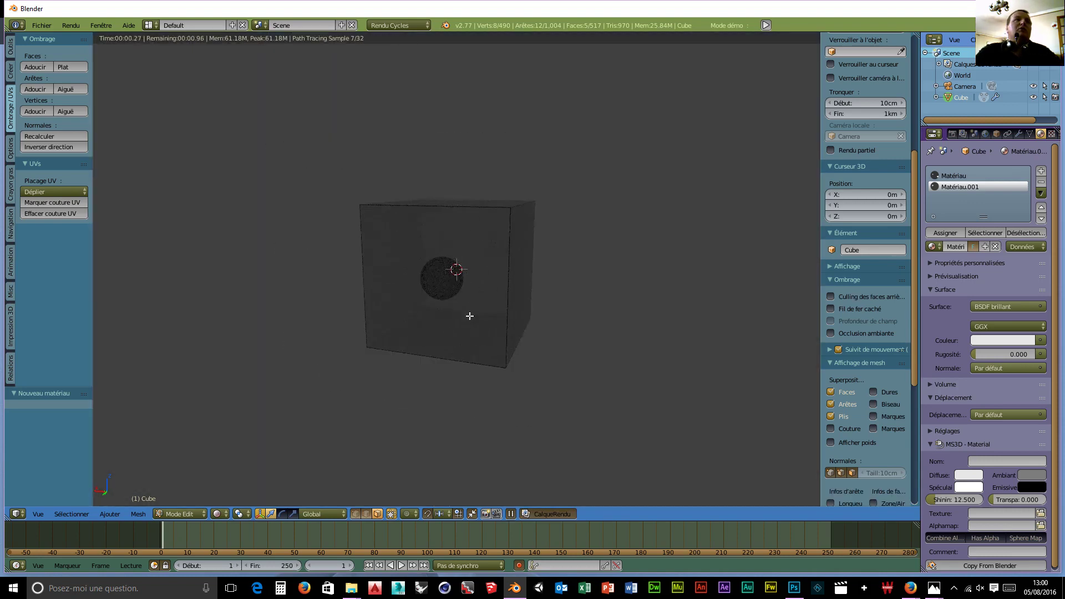
middle_drag(470, 316, 471, 305)
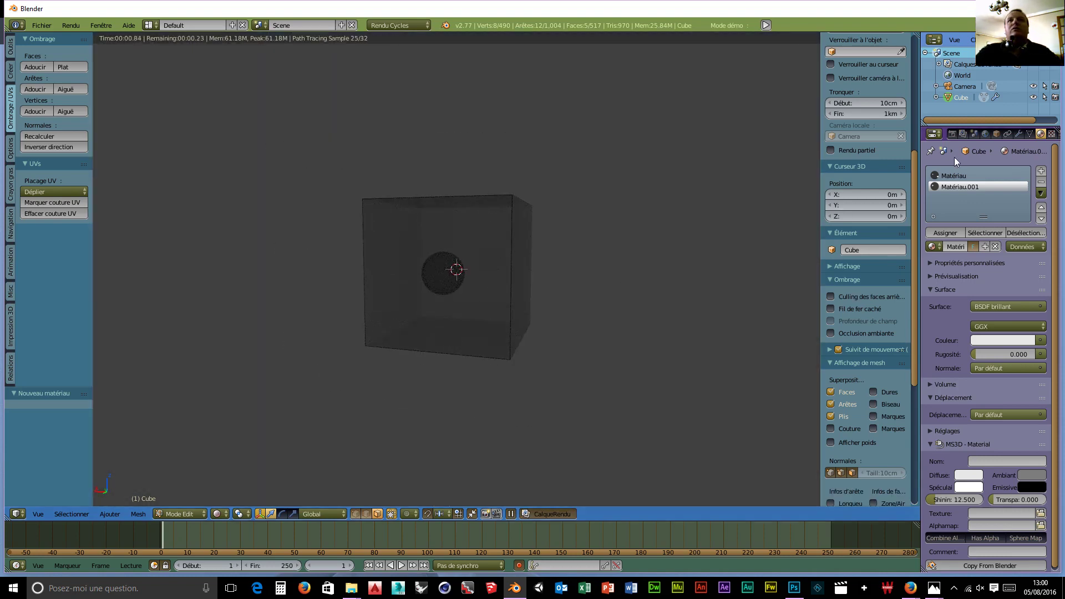
Enable nodes for the World surface and set its colour to an environment texture (Texture d'environnement)
click(984, 133)
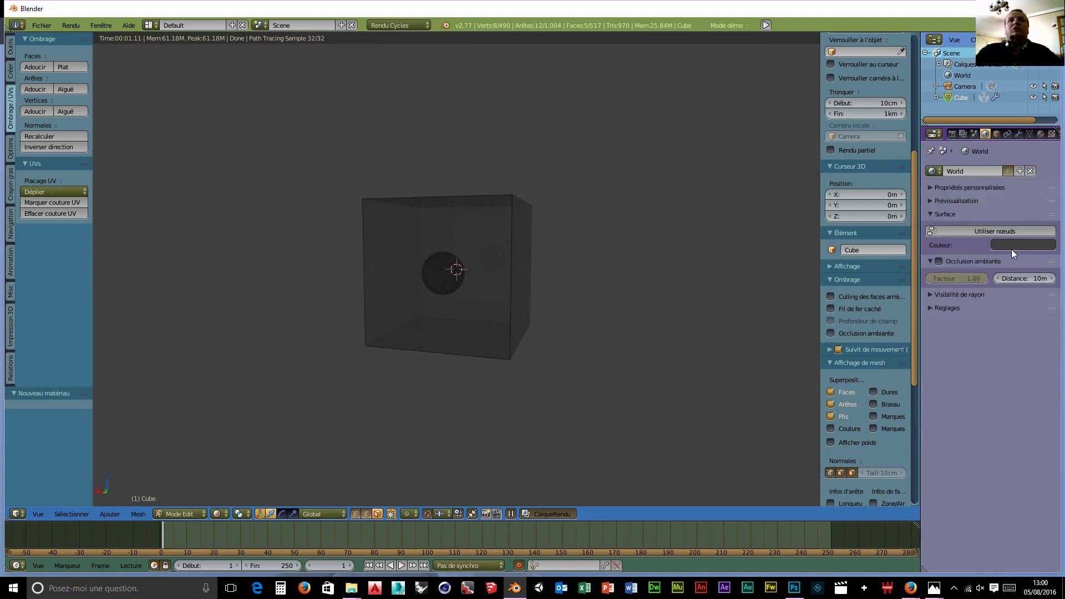
click(1003, 230)
click(1050, 251)
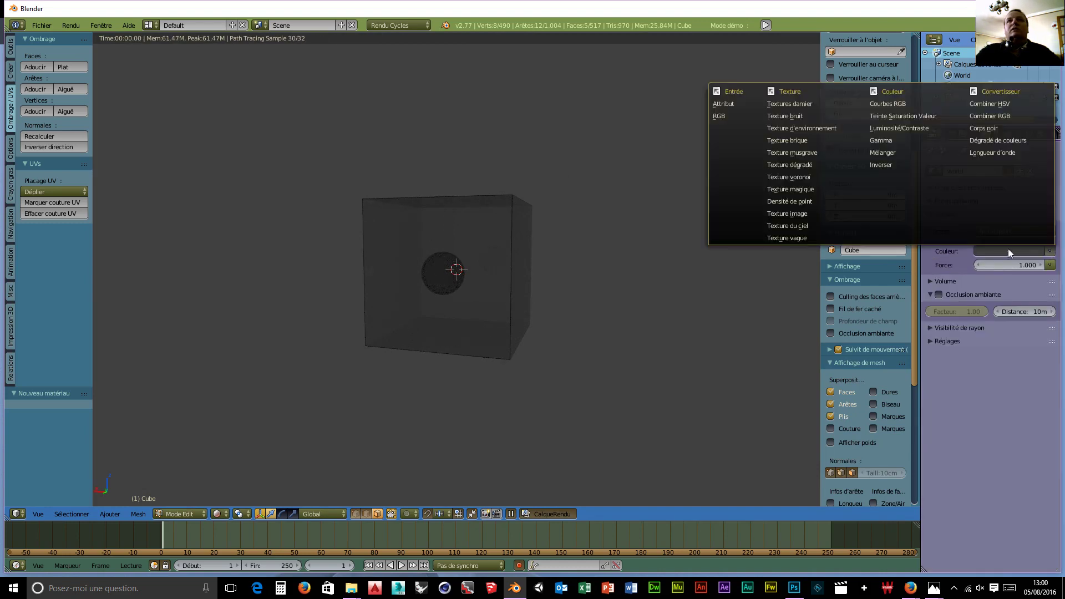
click(785, 127)
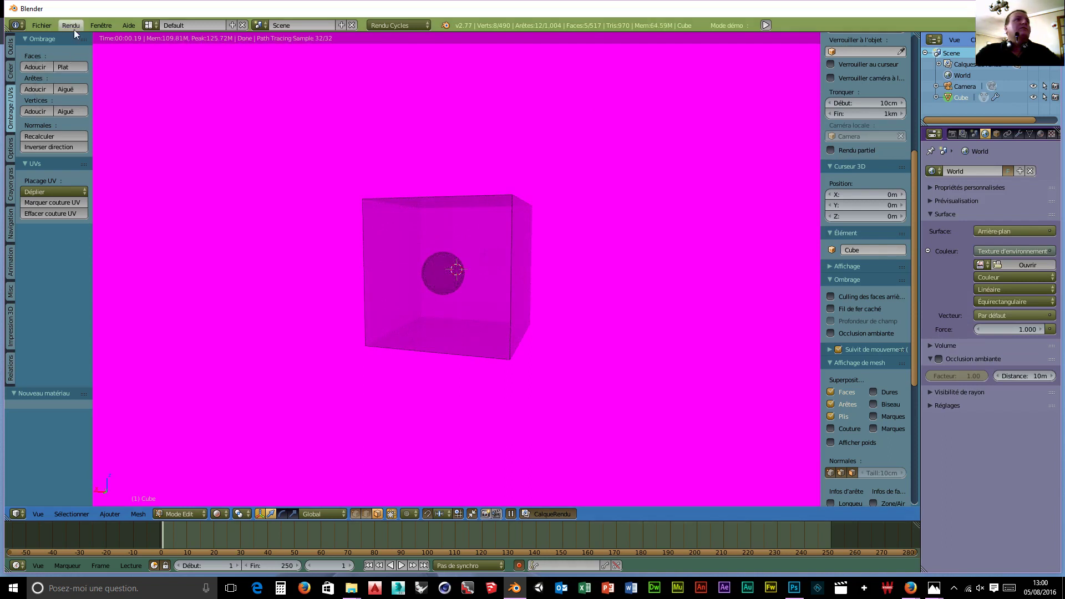
Load the cloudy08 image from the hdri folder under D:\chanto'jap and Co\tuto as the World environment texture
click(1014, 265)
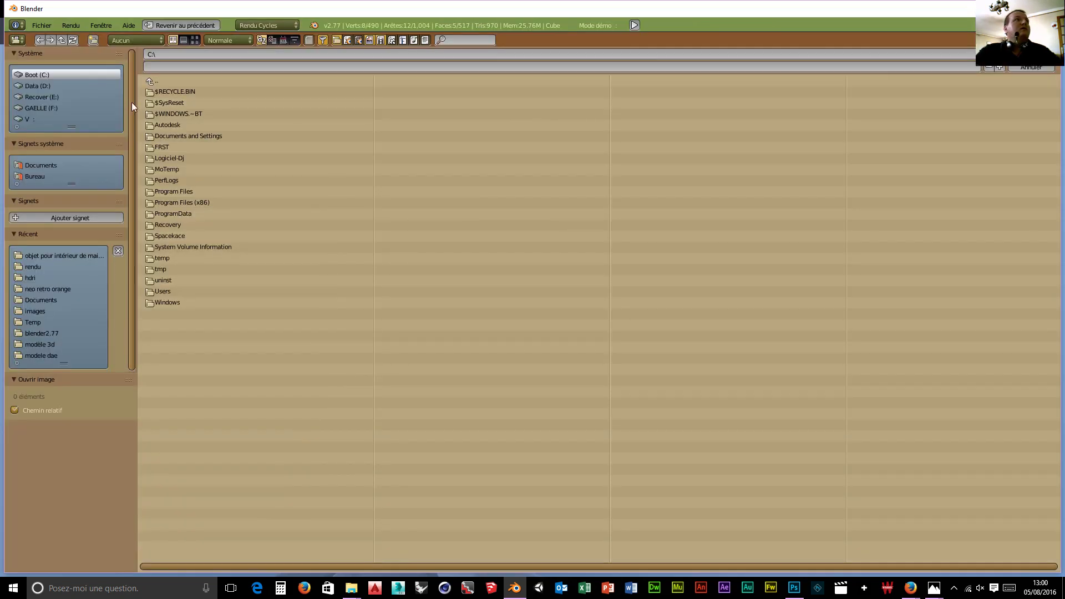
click(28, 88)
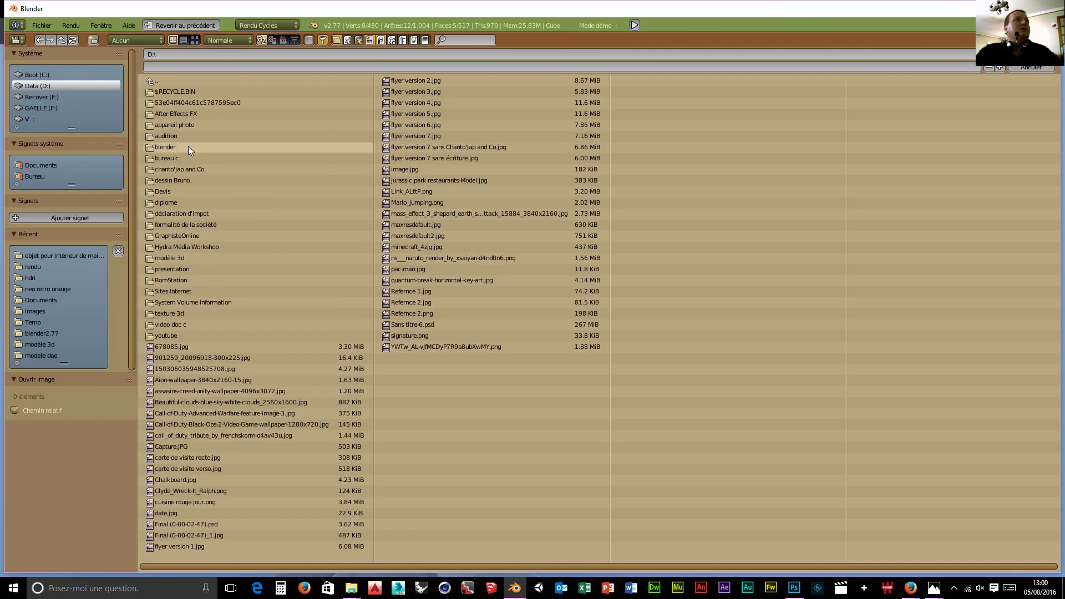
click(165, 146)
click(174, 103)
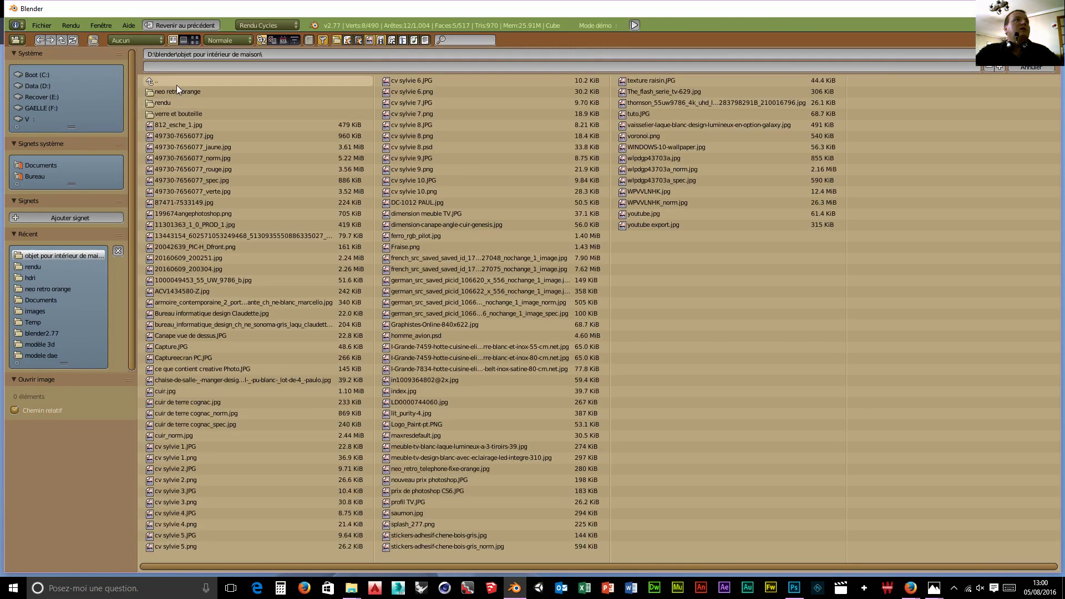
click(35, 86)
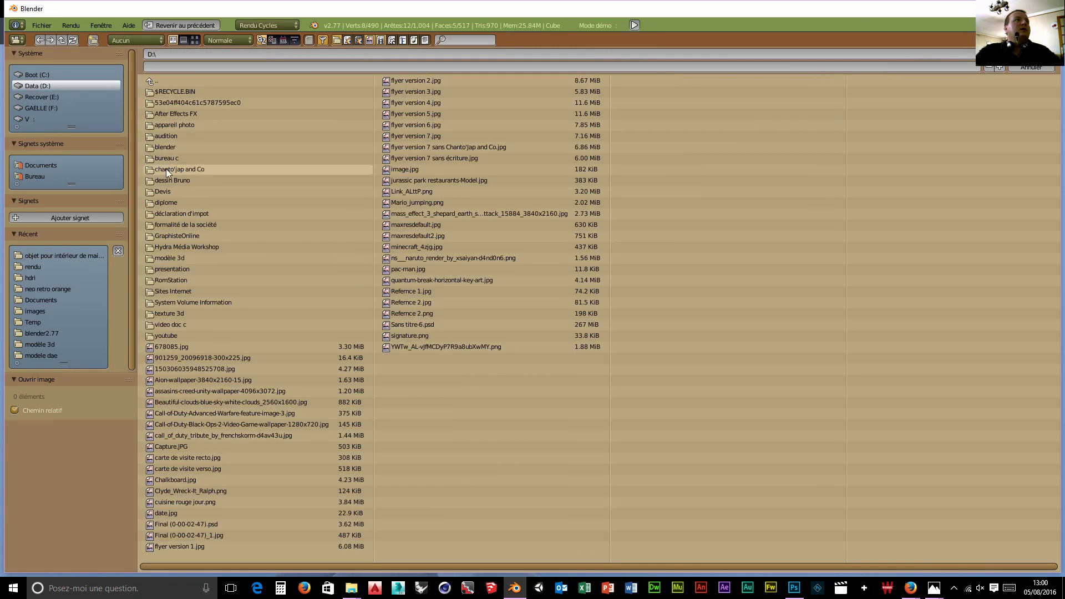
click(166, 168)
click(168, 145)
click(165, 137)
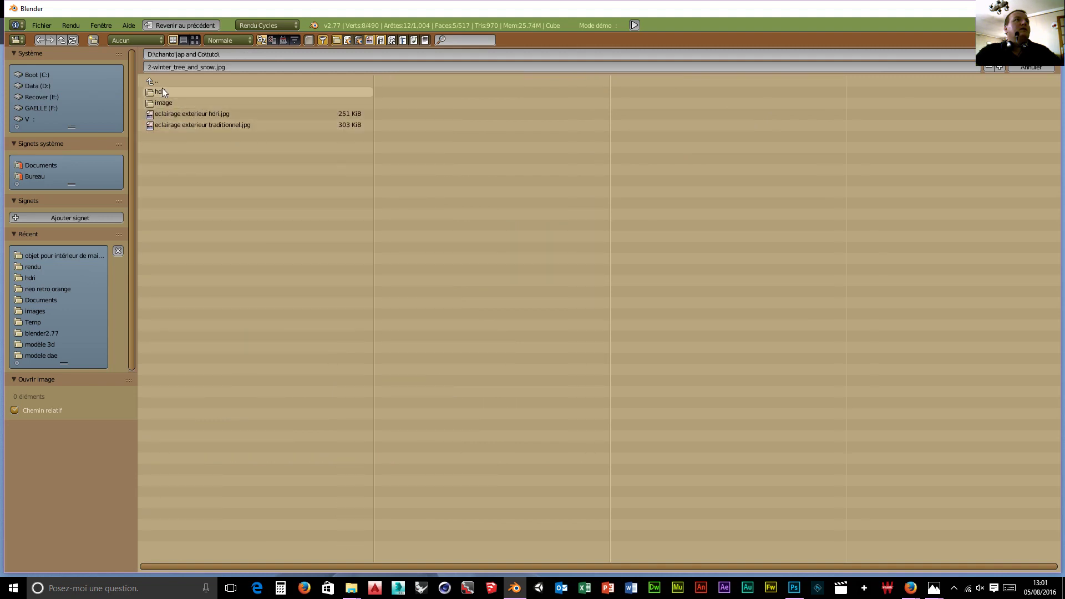
click(163, 89)
click(166, 136)
click(171, 91)
click(171, 91)
click(1023, 55)
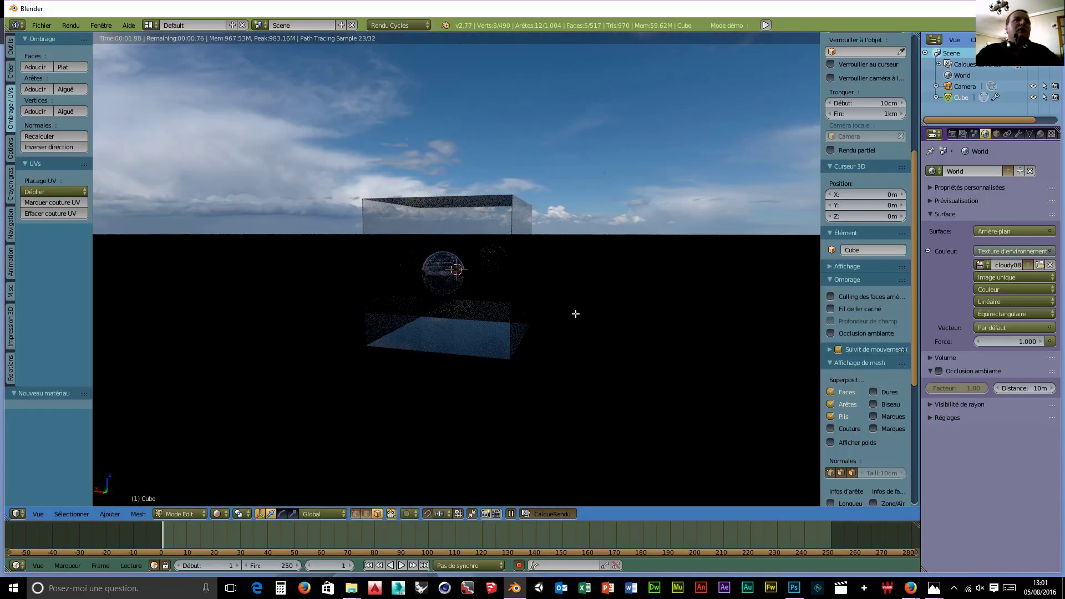
Assign the glossy material Matériau.001 to the selected box faces and view the reflections inside the box
middle_drag(571, 330, 528, 340)
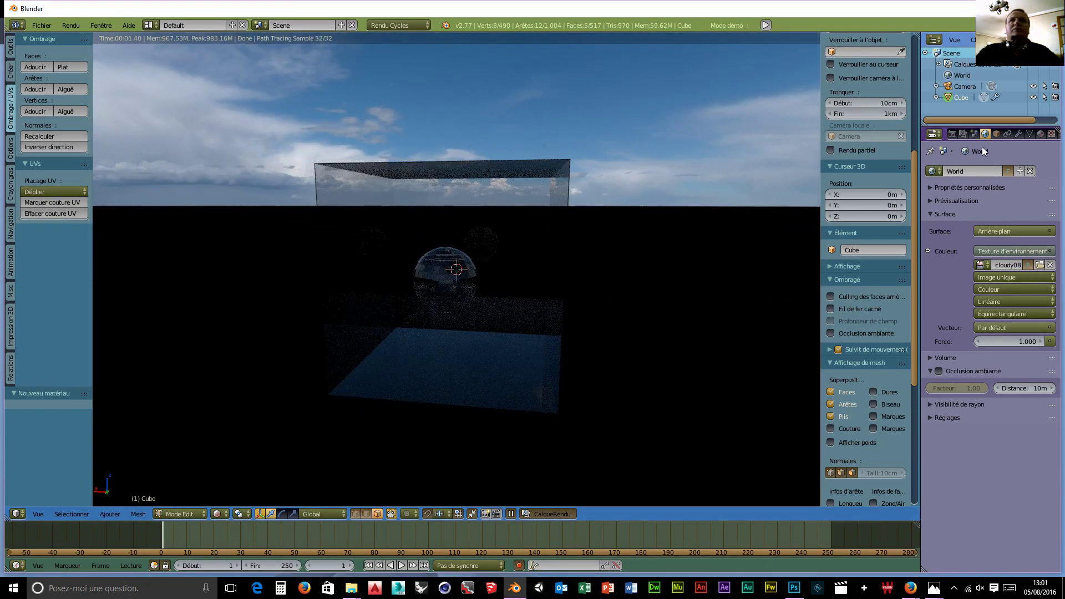
click(1041, 136)
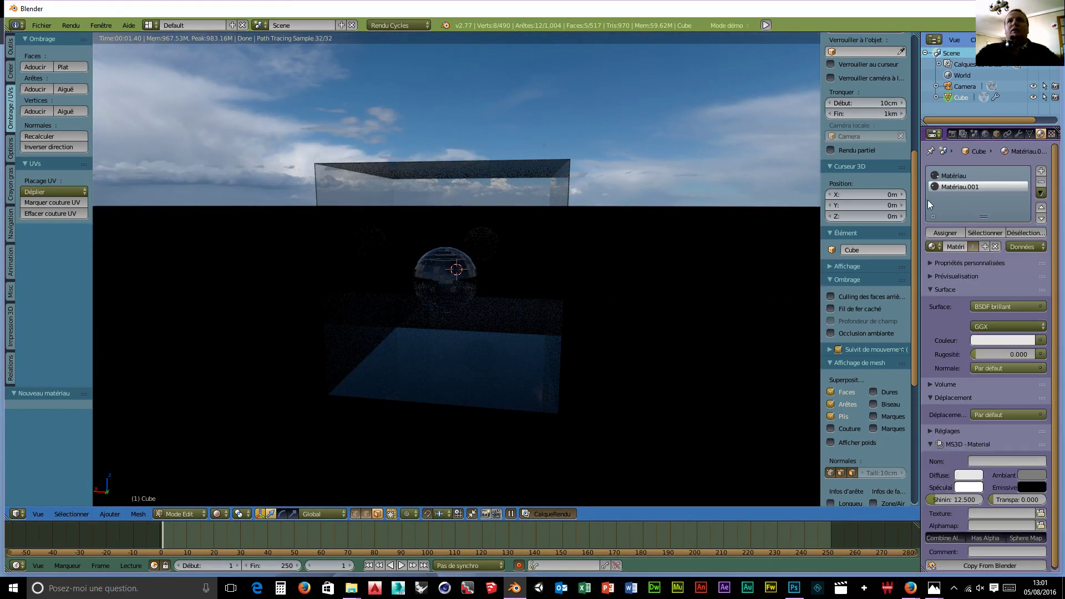
click(945, 233)
middle_drag(506, 371, 488, 387)
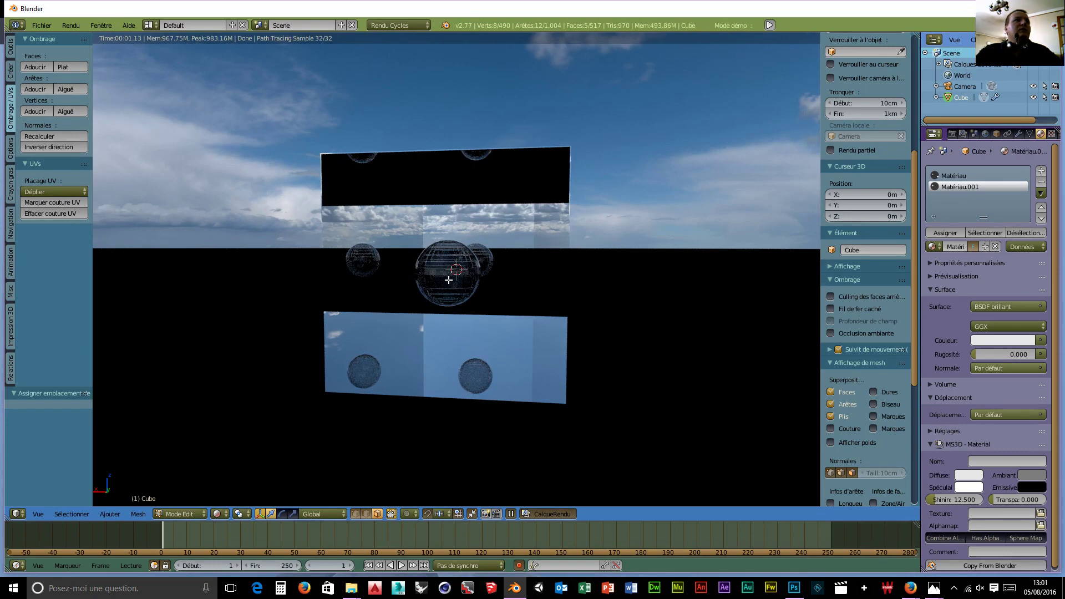
Invert the selection to the sphere and apply Smooth Vertices (Adoucir vertices) to it
key(ctrl+i)
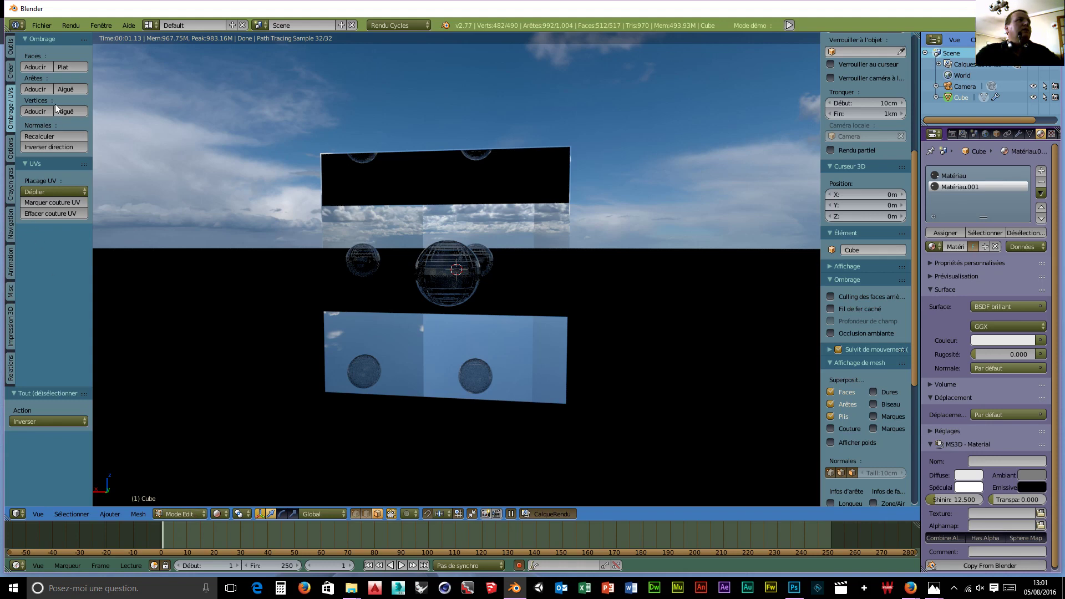
click(10, 48)
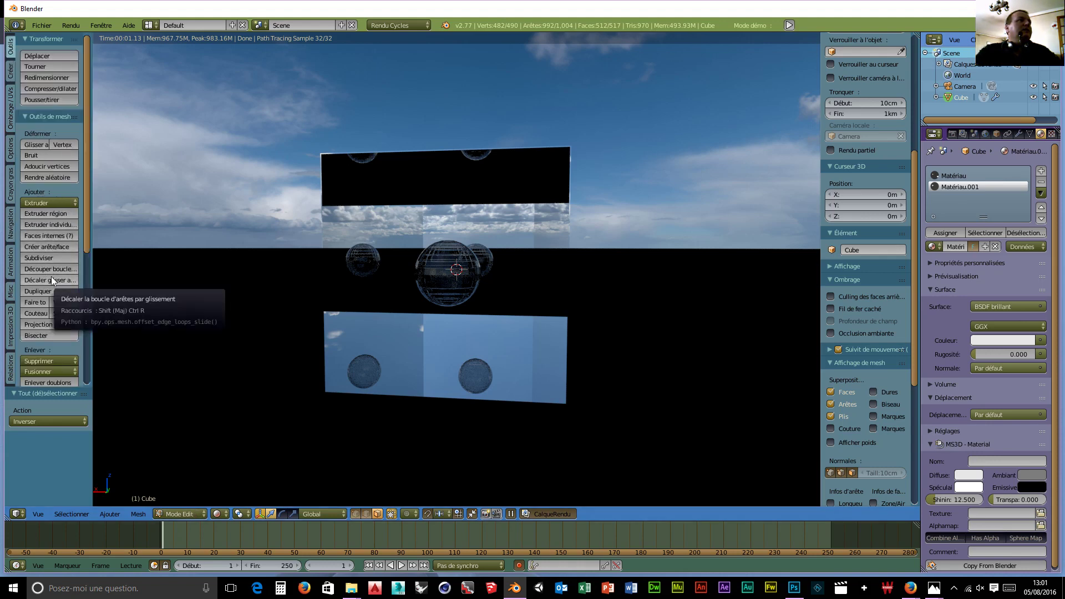
click(42, 166)
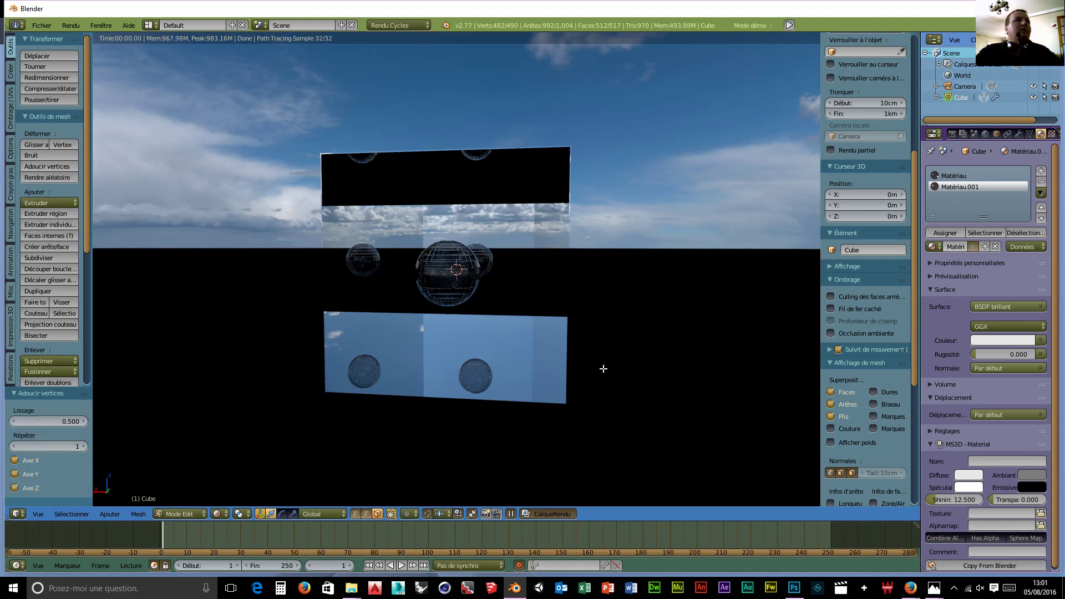
scroll(519, 368, up, 5)
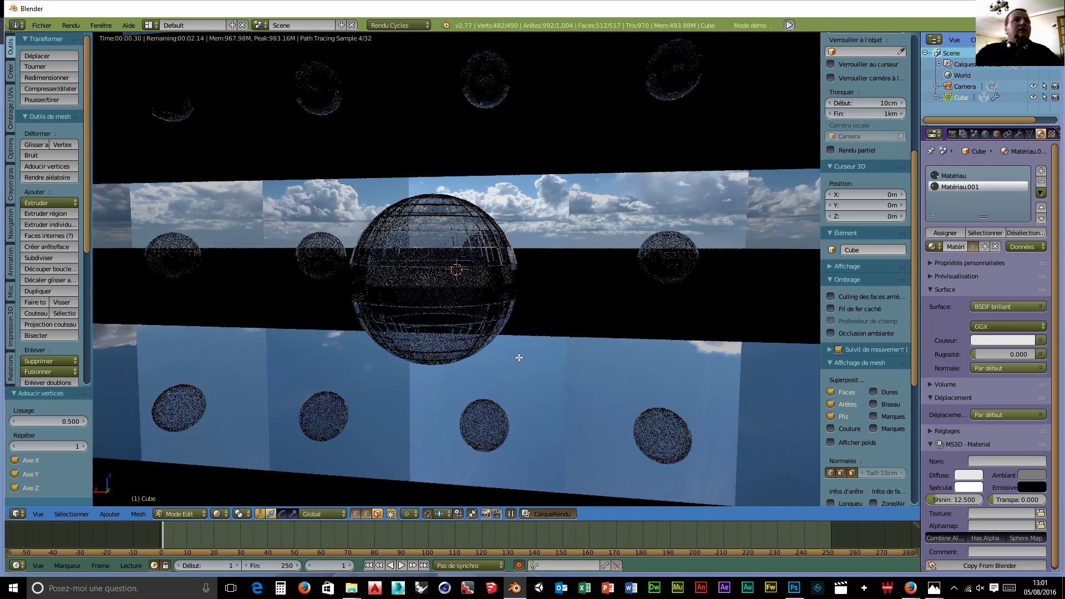
middle_drag(519, 358, 444, 355)
scroll(541, 382, down, 6)
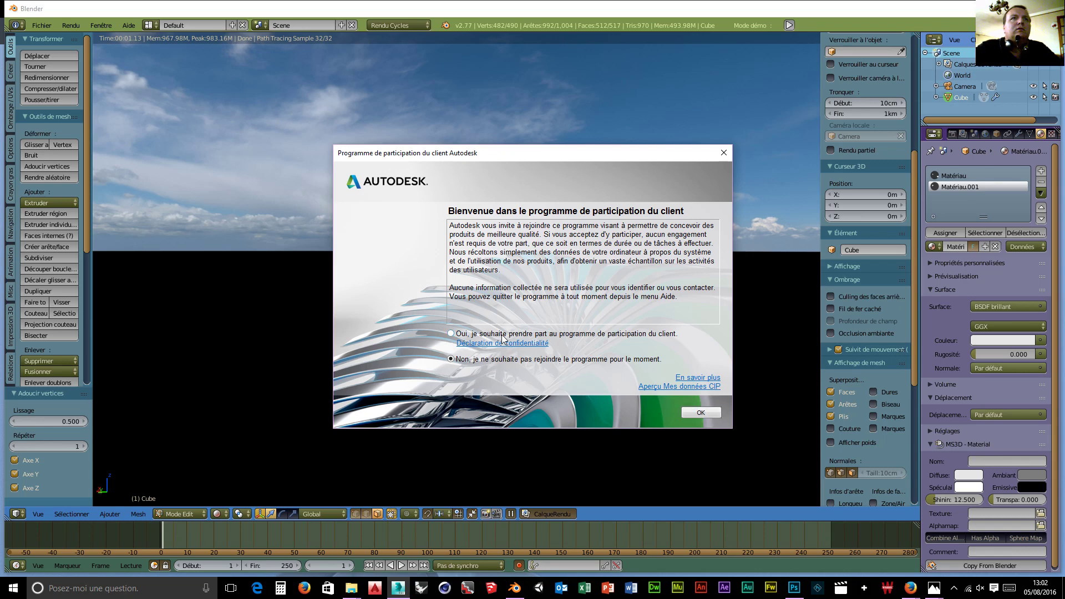
Switch to 3ds Max, agree to join the Autodesk customer participation programme, and dismiss the welcome screen
click(451, 334)
click(693, 414)
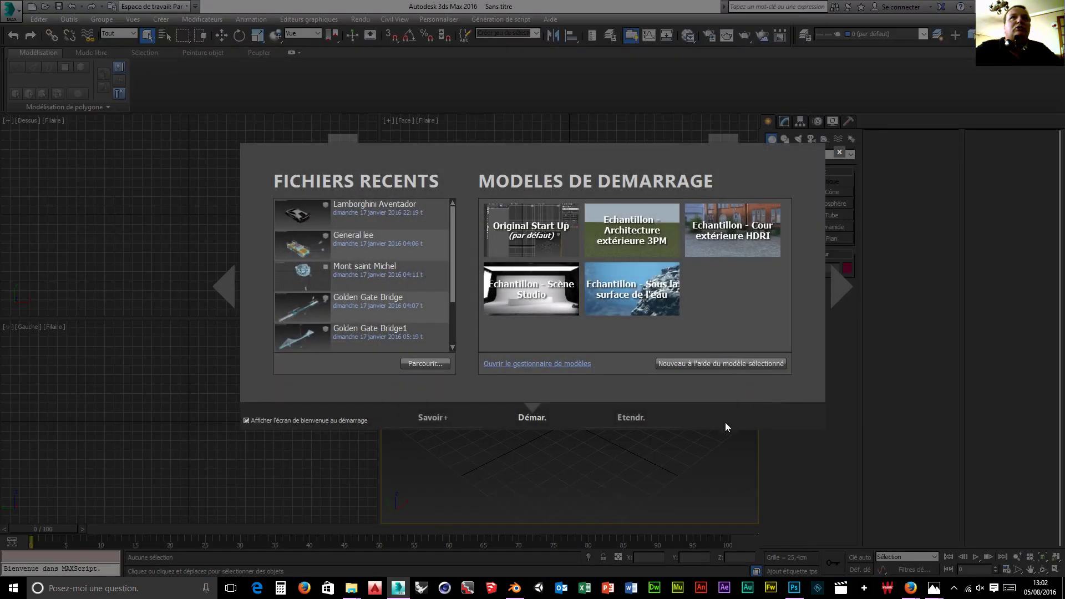
click(839, 152)
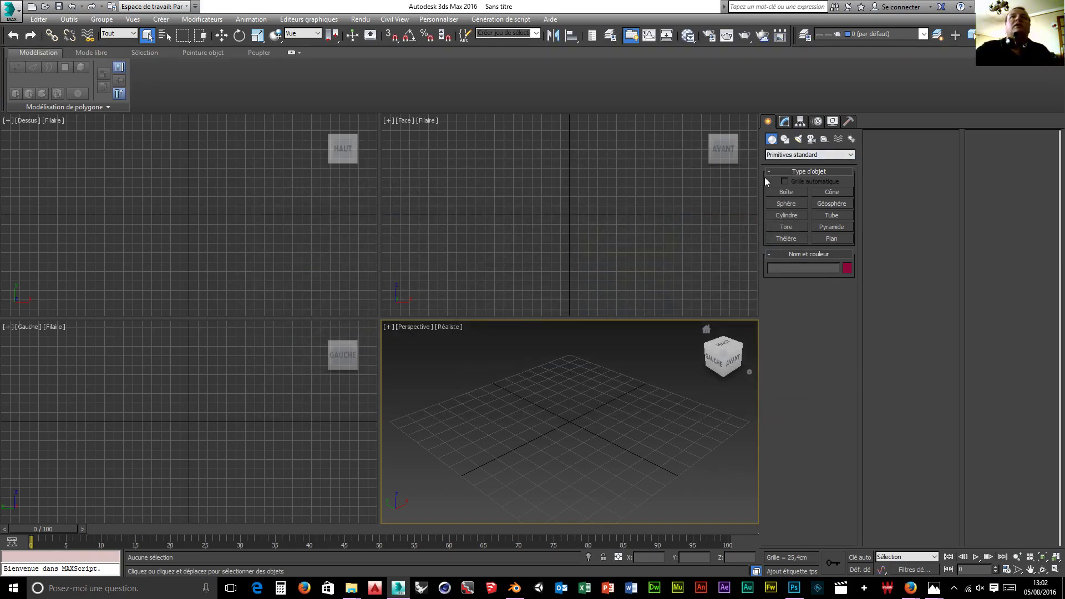
Create a box (Boîte) in the perspective view, about 99 cm long, 110 cm wide and 104 cm high
click(784, 139)
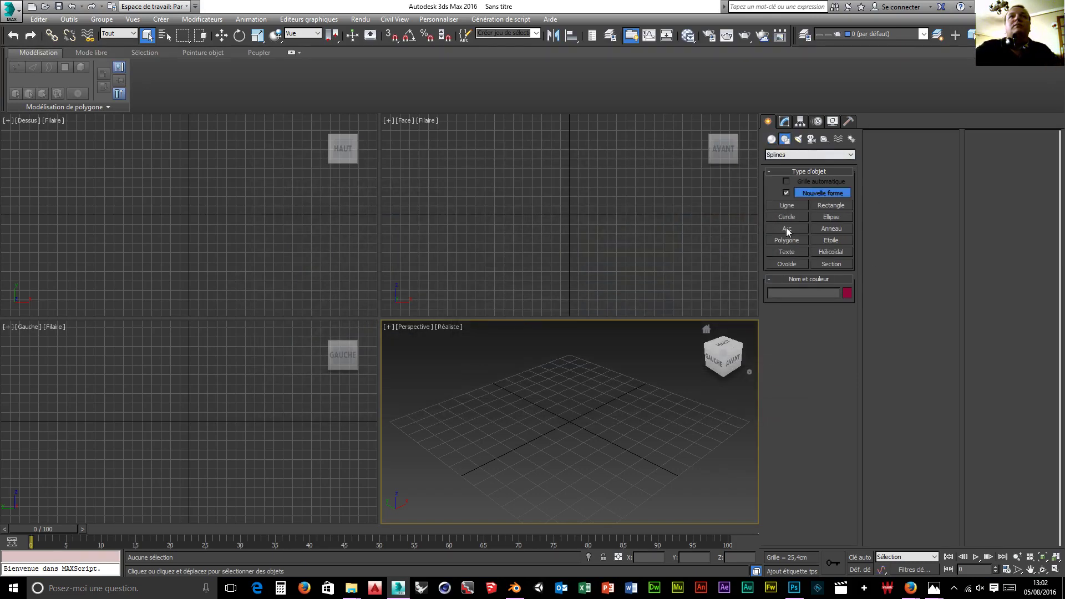
click(771, 139)
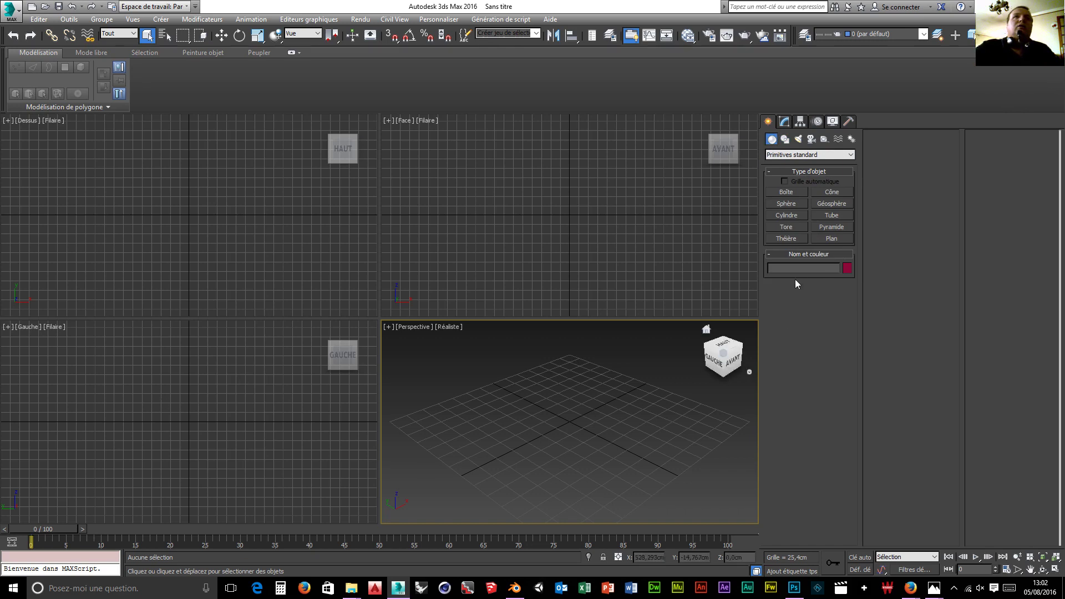
click(787, 192)
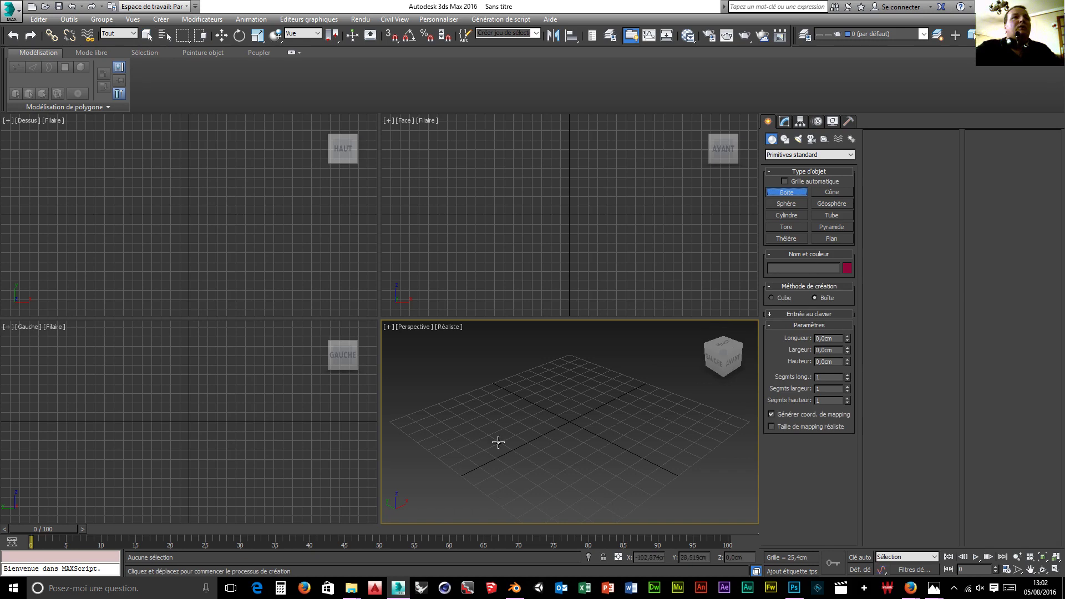
drag(509, 429, 616, 428)
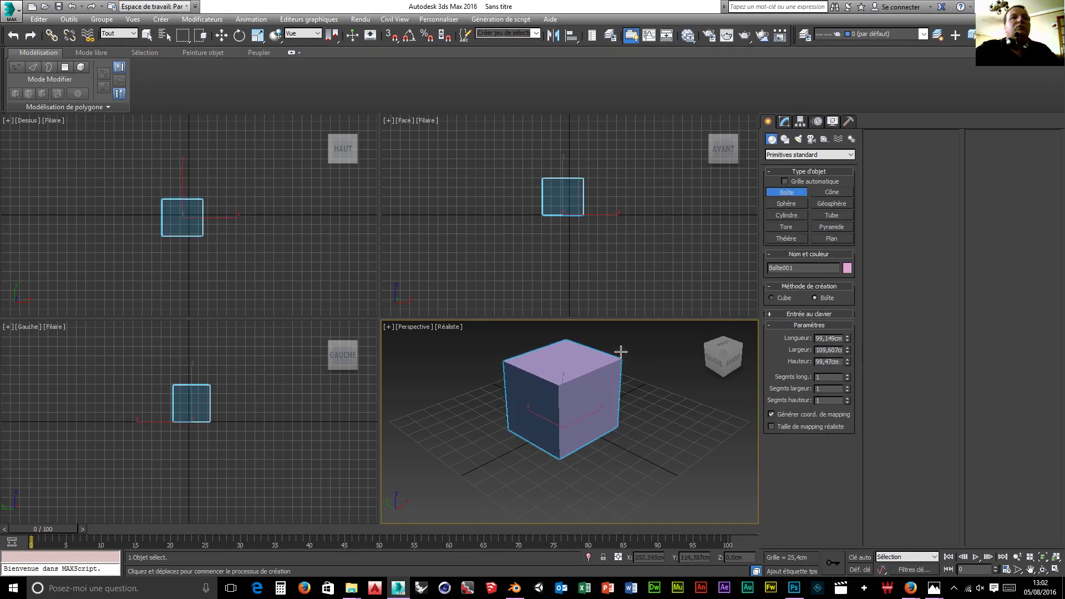
click(621, 350)
mouse_move(583, 465)
middle_down()
mouse_move(592, 472)
mouse_move(573, 468)
mouse_move(583, 468)
middle_up()
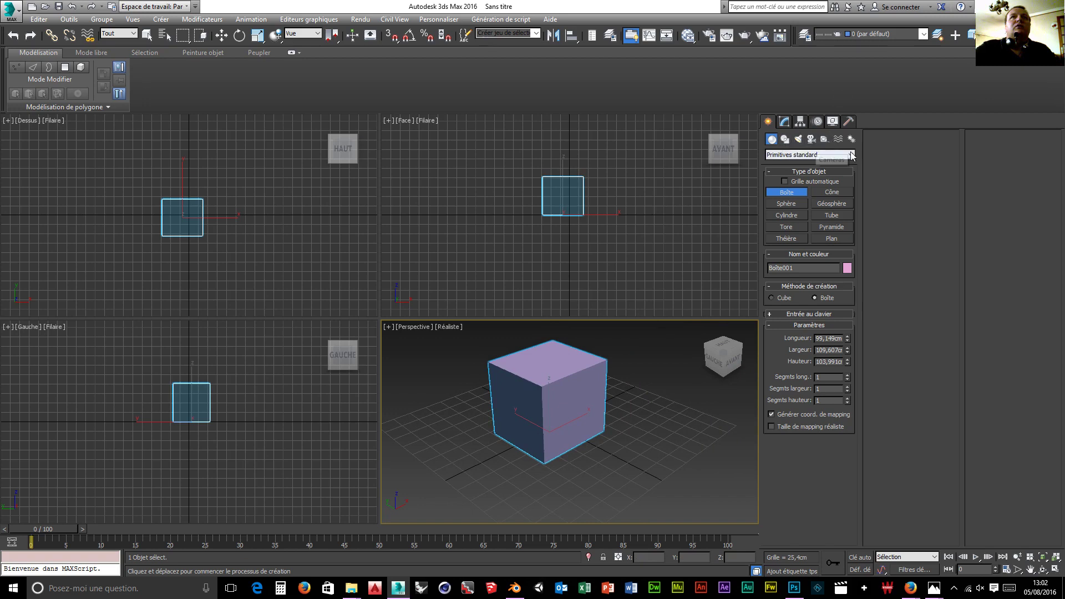
Convert the box to an editable polygon (polygone éditable)
click(783, 124)
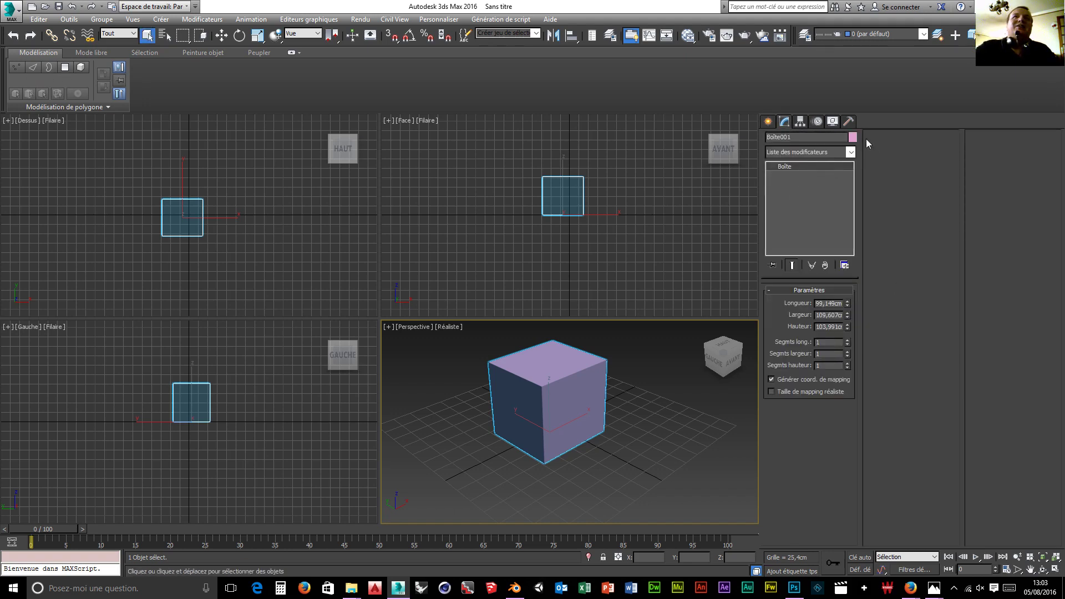
click(850, 151)
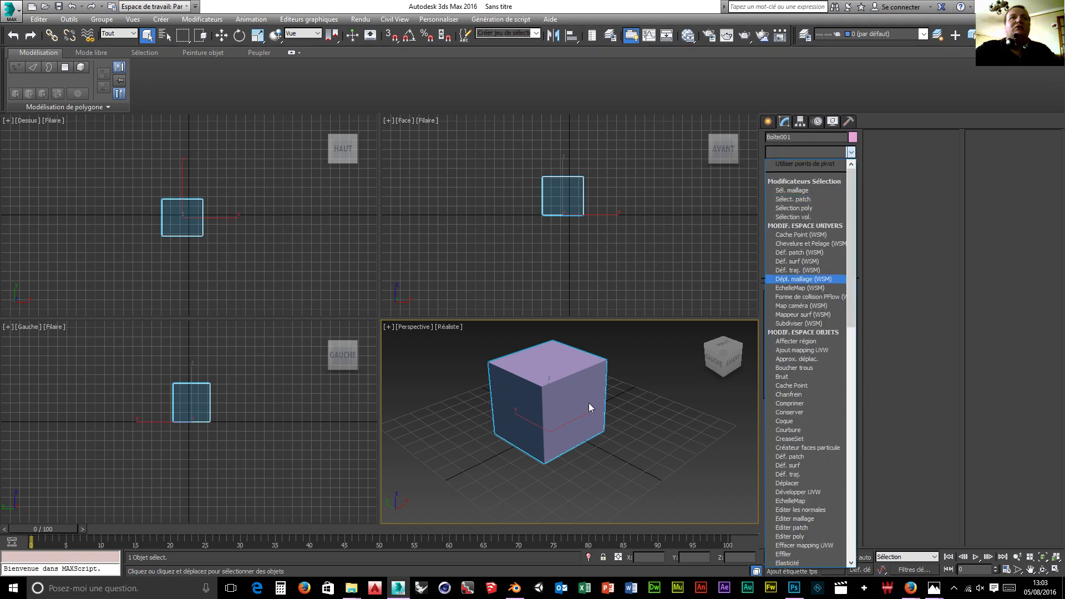
click(937, 175)
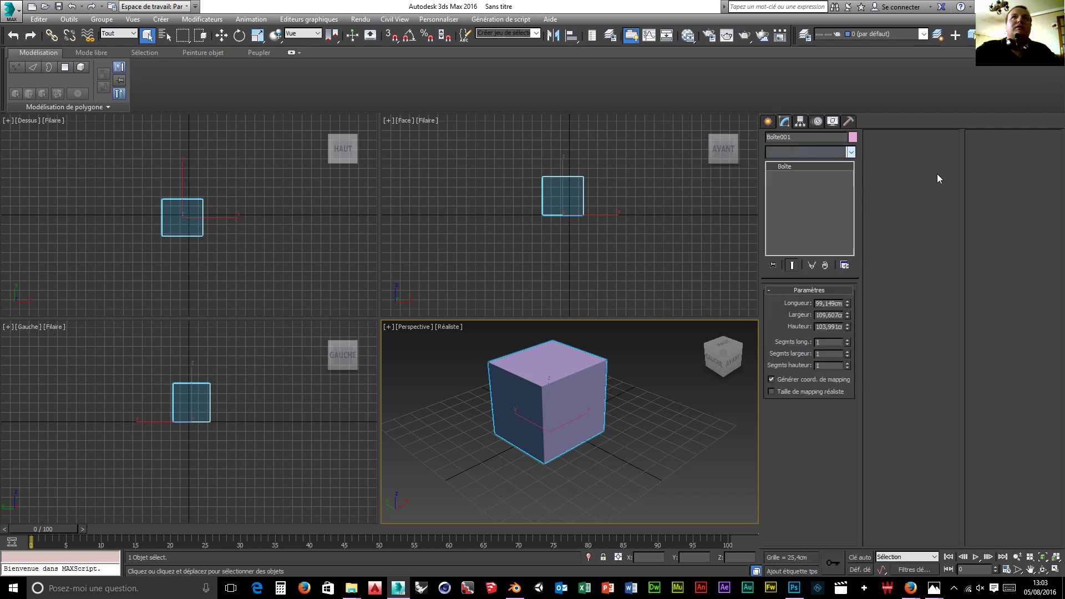
right_click(556, 382)
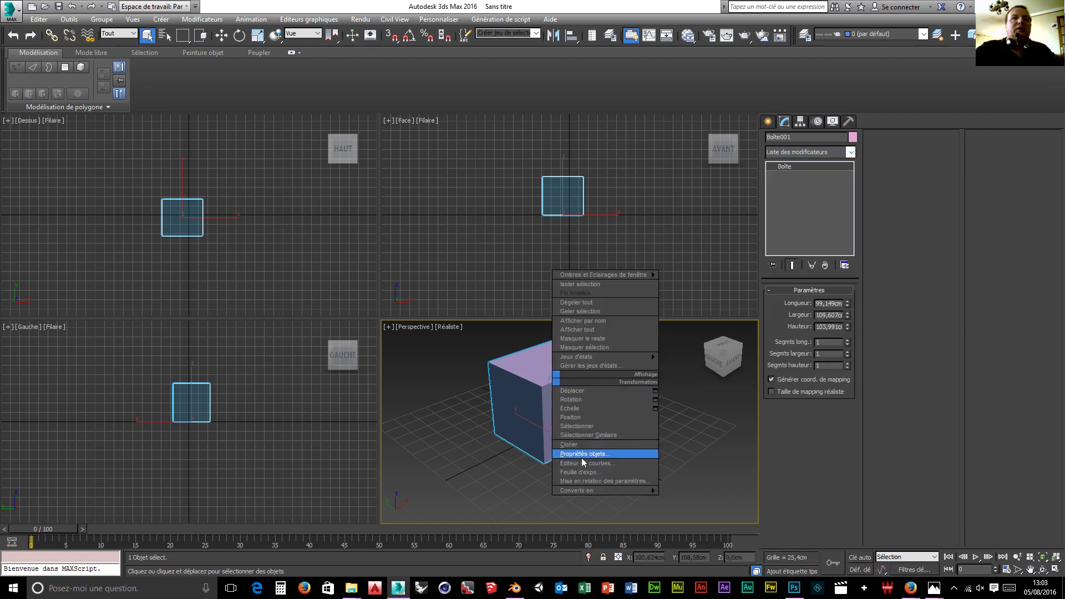
mouse_move(633, 493)
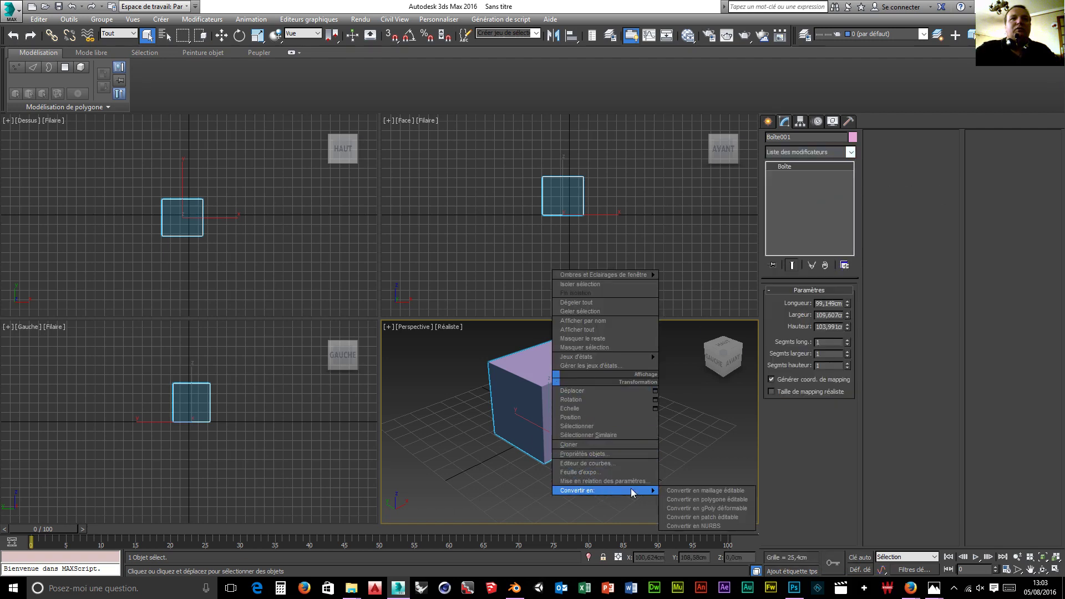
click(705, 500)
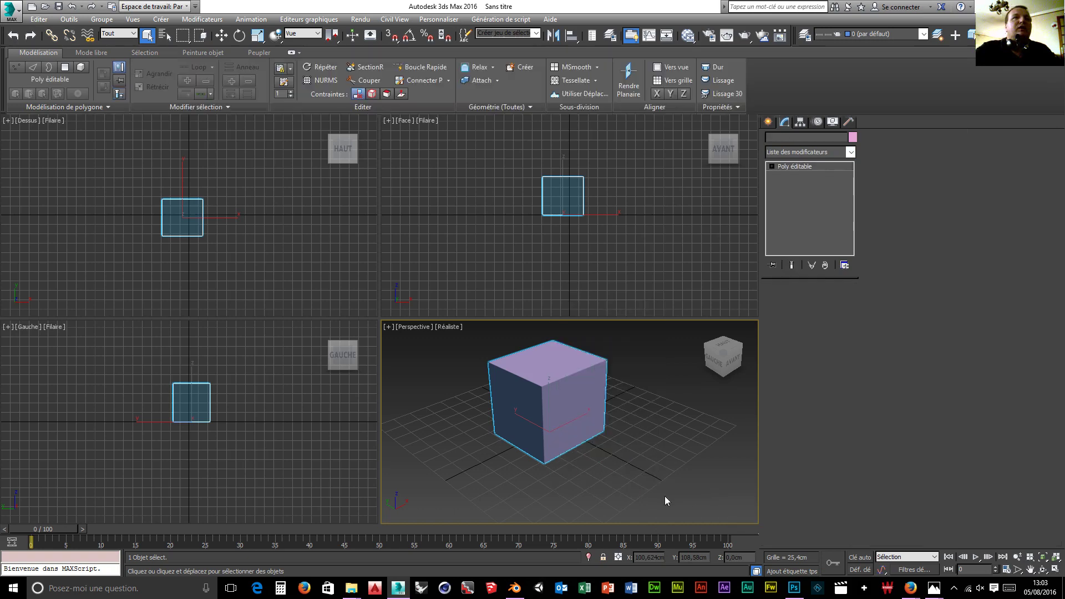
Switch to polygon editing and delete the box's side face on the negative X side to open it
middle_drag(581, 478, 621, 466)
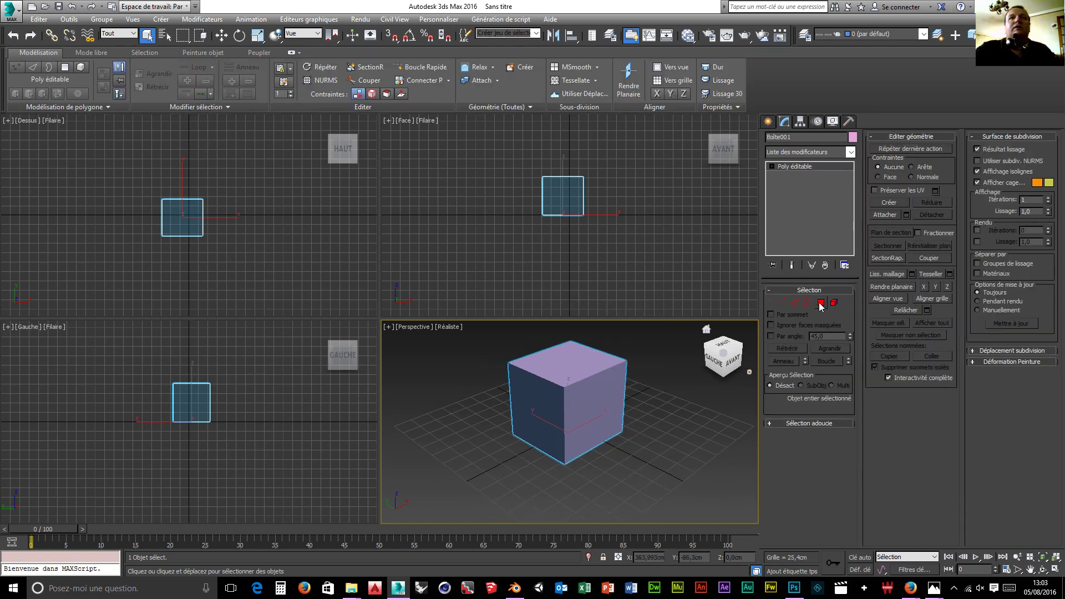
click(821, 304)
right_click(547, 409)
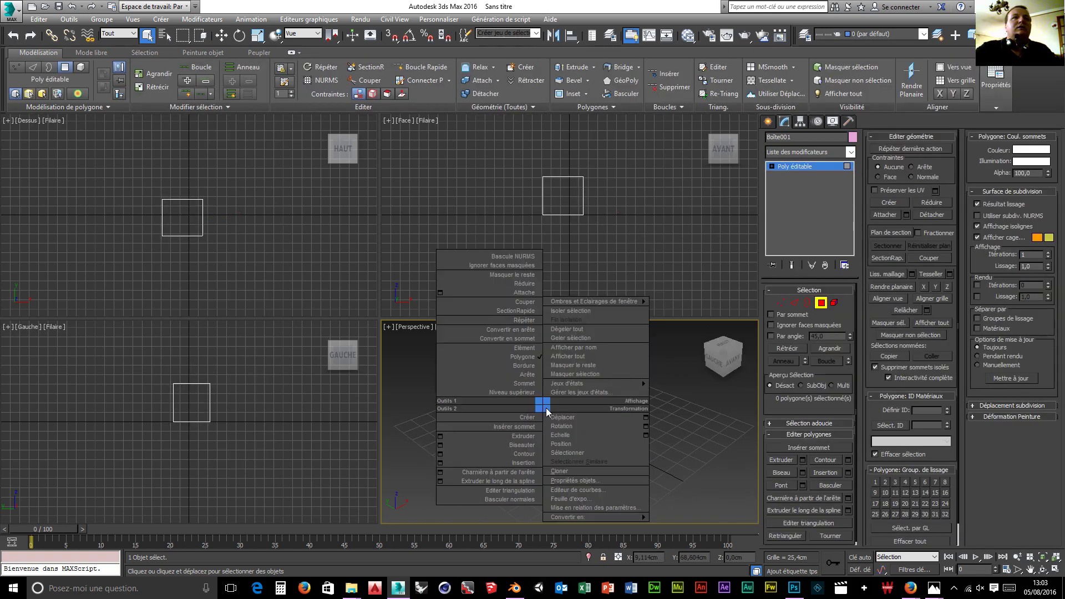
click(683, 379)
click(518, 424)
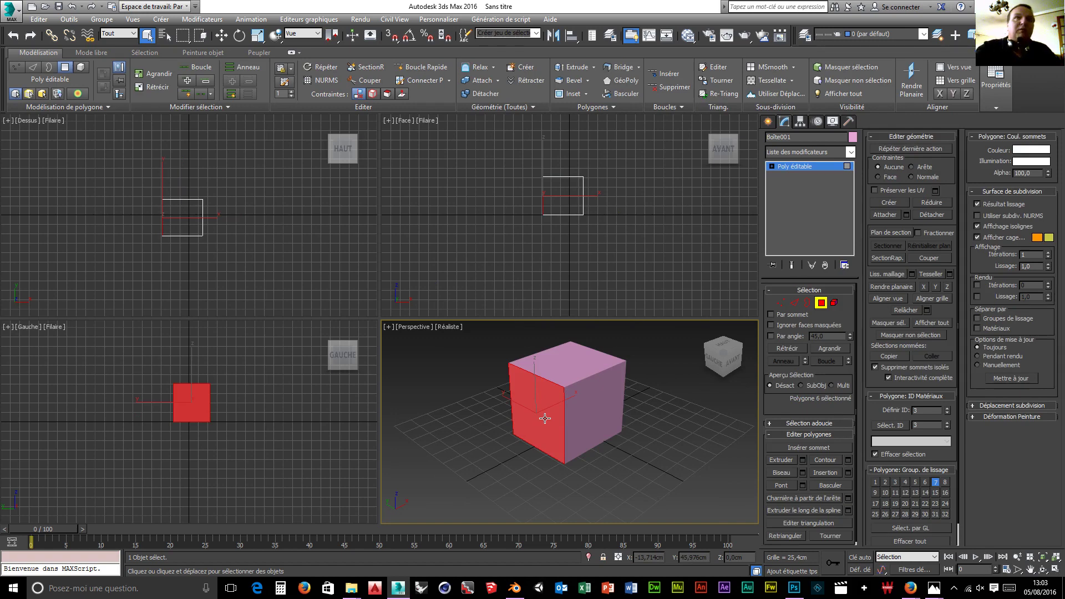
key(Delete)
alt+middle_drag(544, 422, 557, 432)
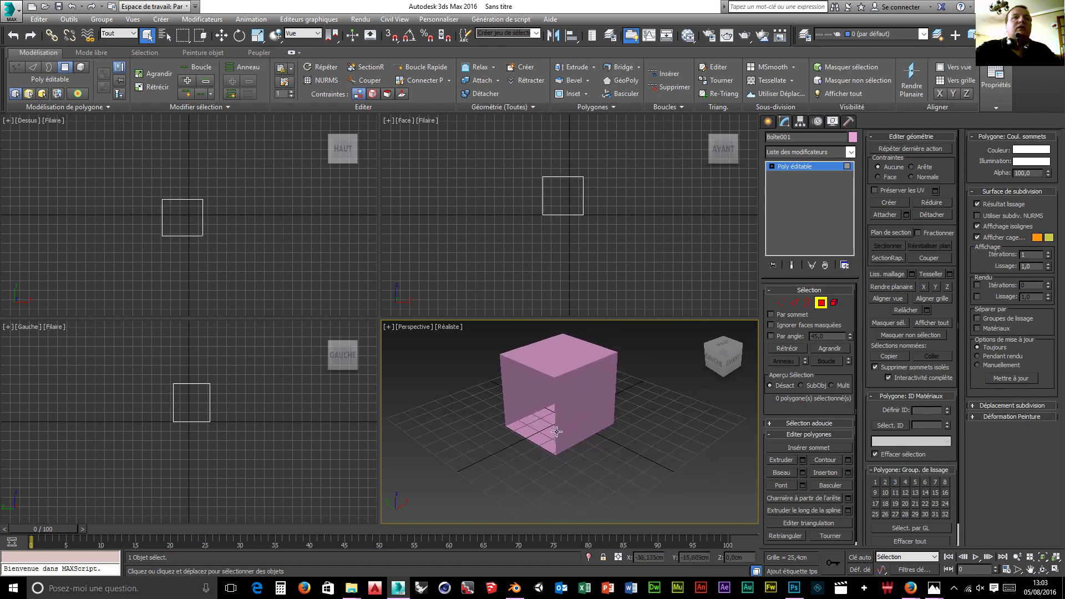
Select the box's front and bottom faces with Move active, and open the detailed material editor in a wider, raised window
click(551, 416)
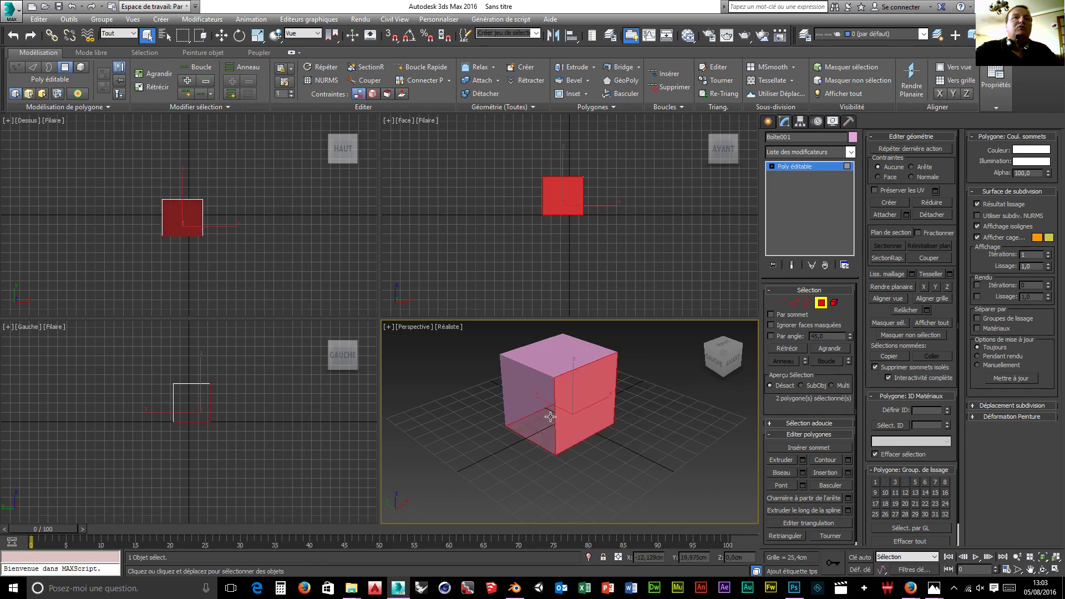
key(w)
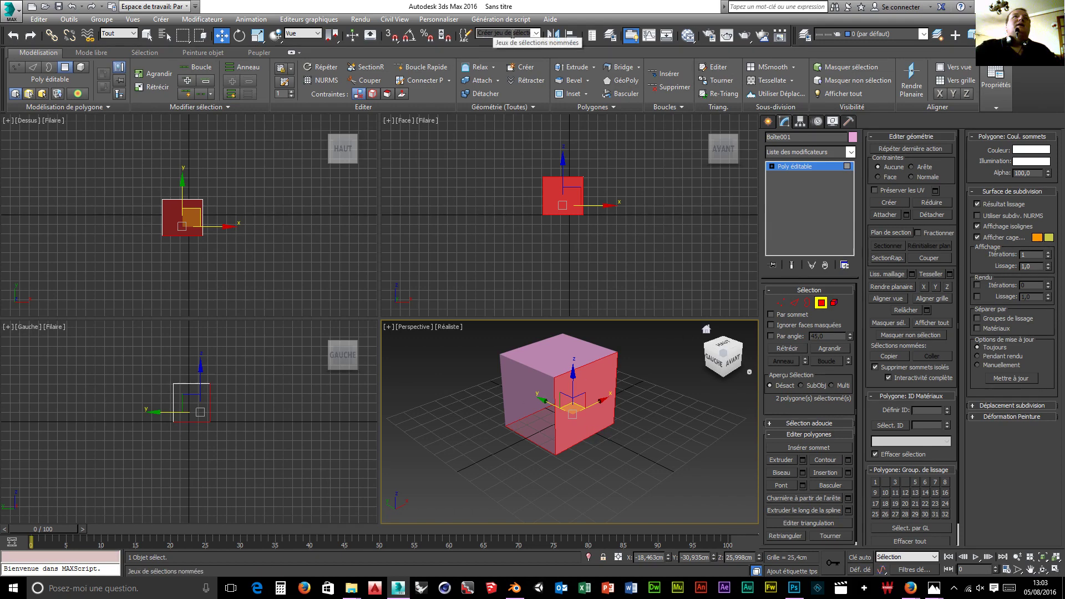
click(688, 36)
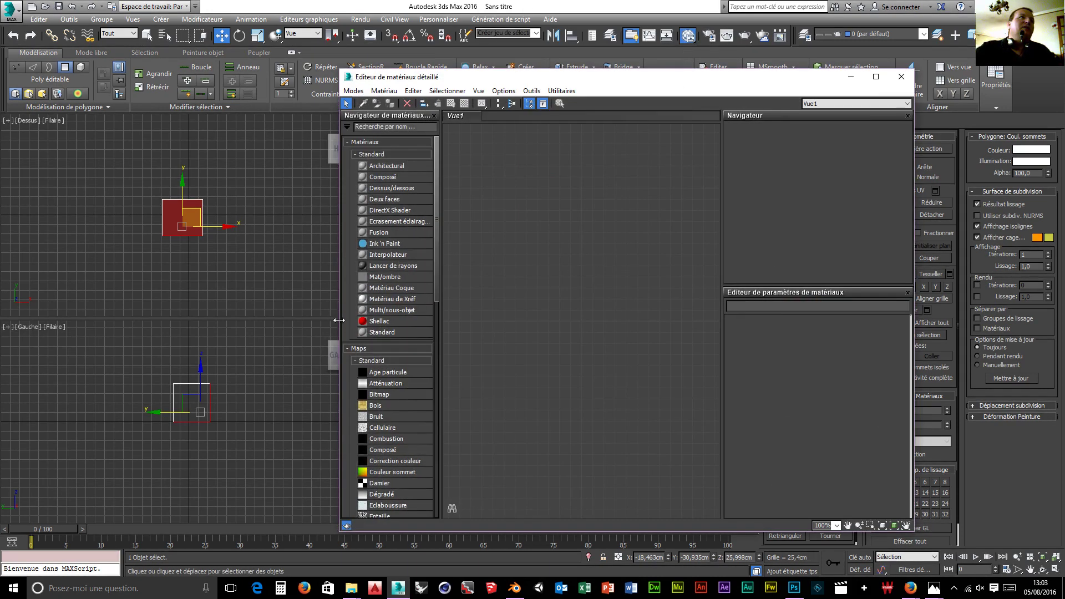
drag(339, 320, 174, 320)
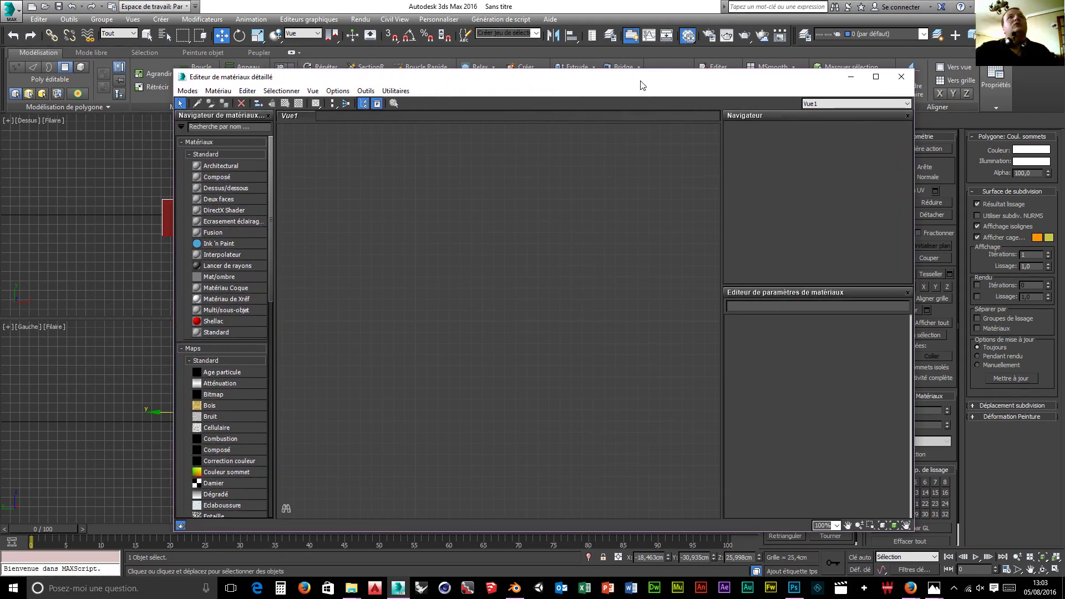
drag(627, 70, 622, 8)
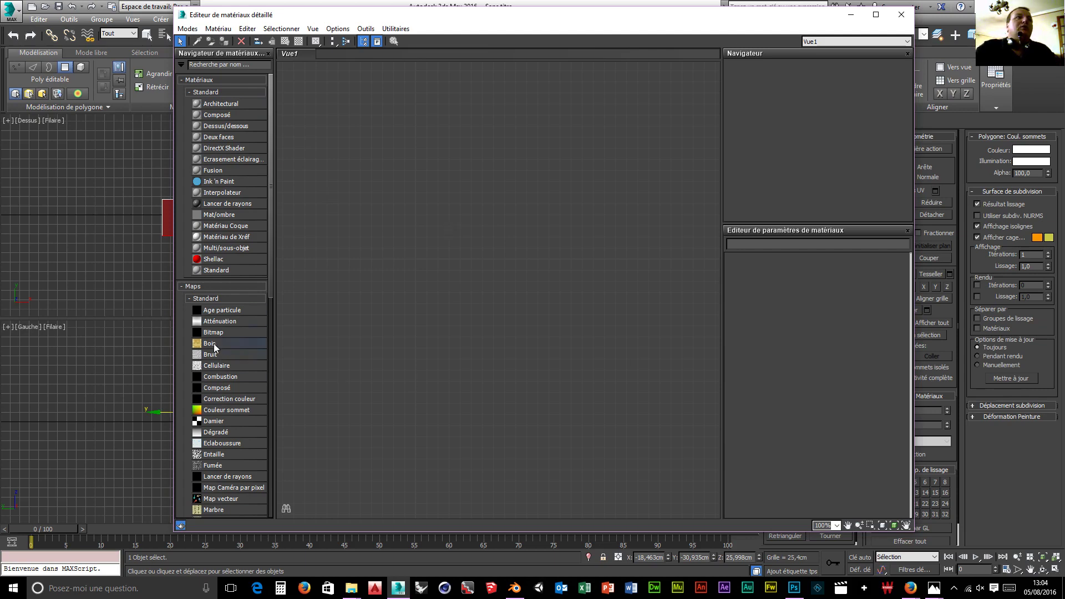
Find the Miroir plan map among the standard maps and add it as a node in Vue1
scroll(238, 365, down, 3)
scroll(238, 366, up, 3)
scroll(238, 366, down, 3)
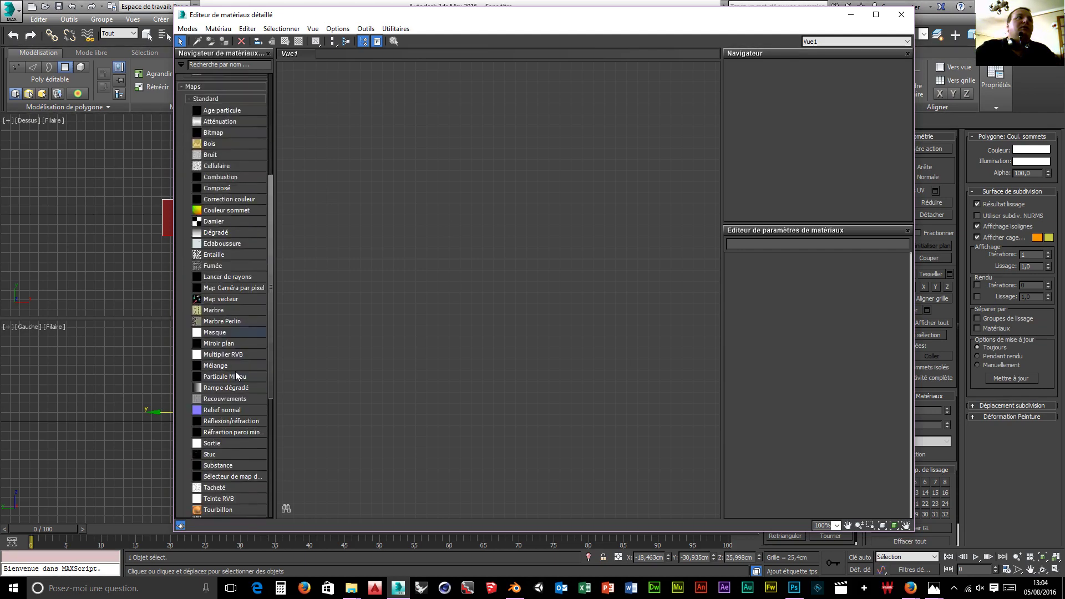
scroll(228, 371, down, 4)
scroll(226, 372, up, 7)
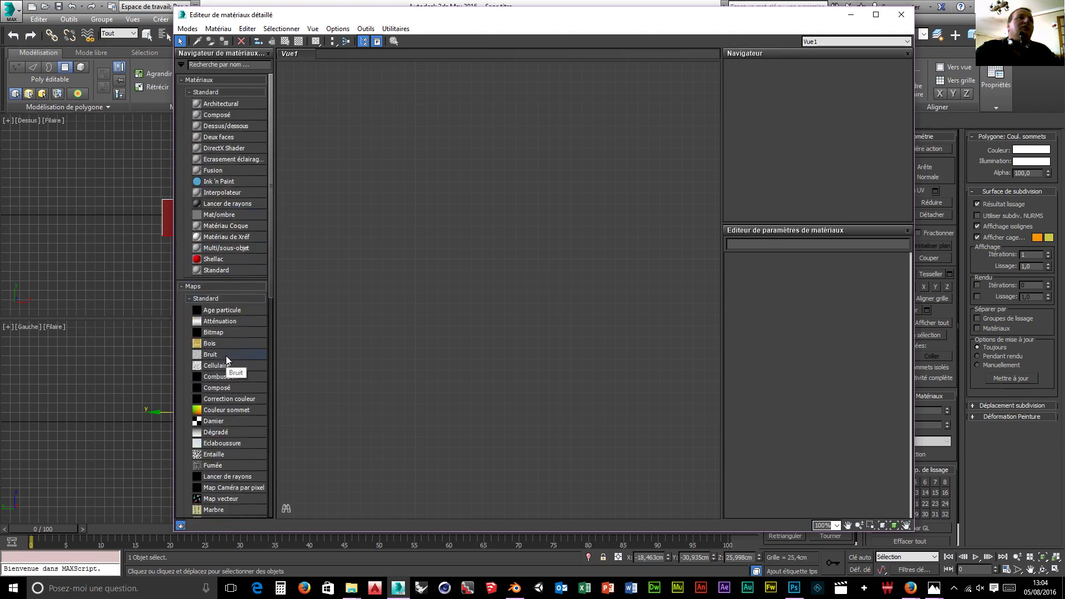
scroll(225, 355, down, 2)
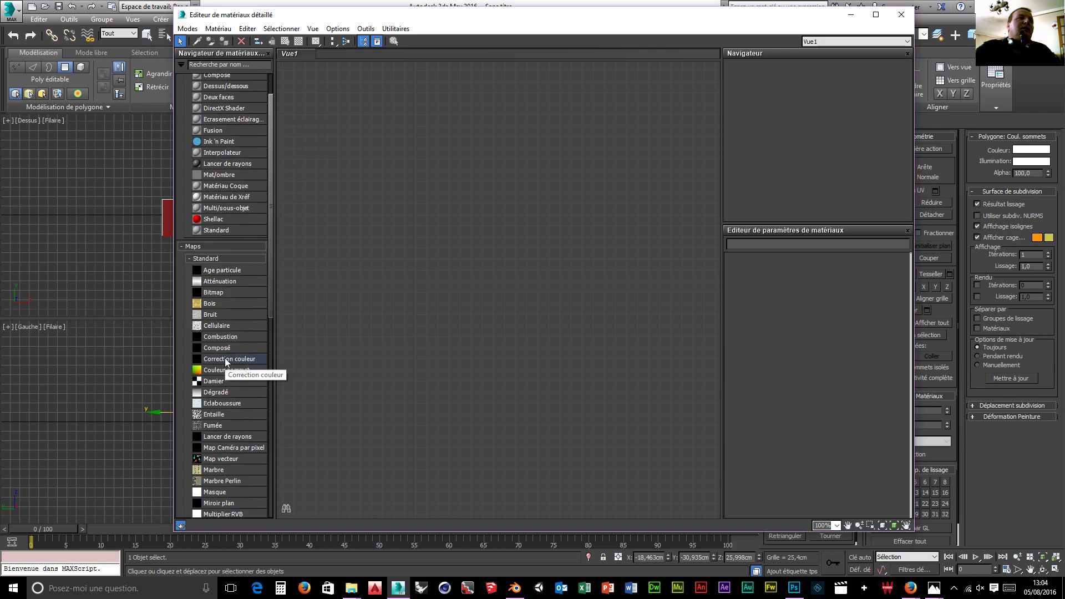
scroll(225, 358, down, 4)
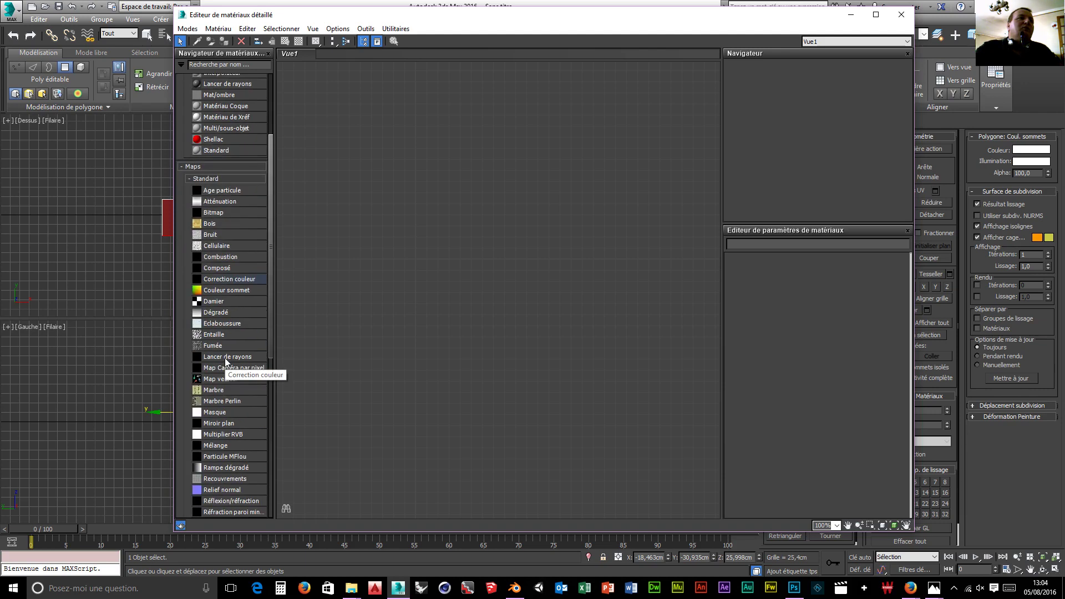
scroll(236, 438, down, 4)
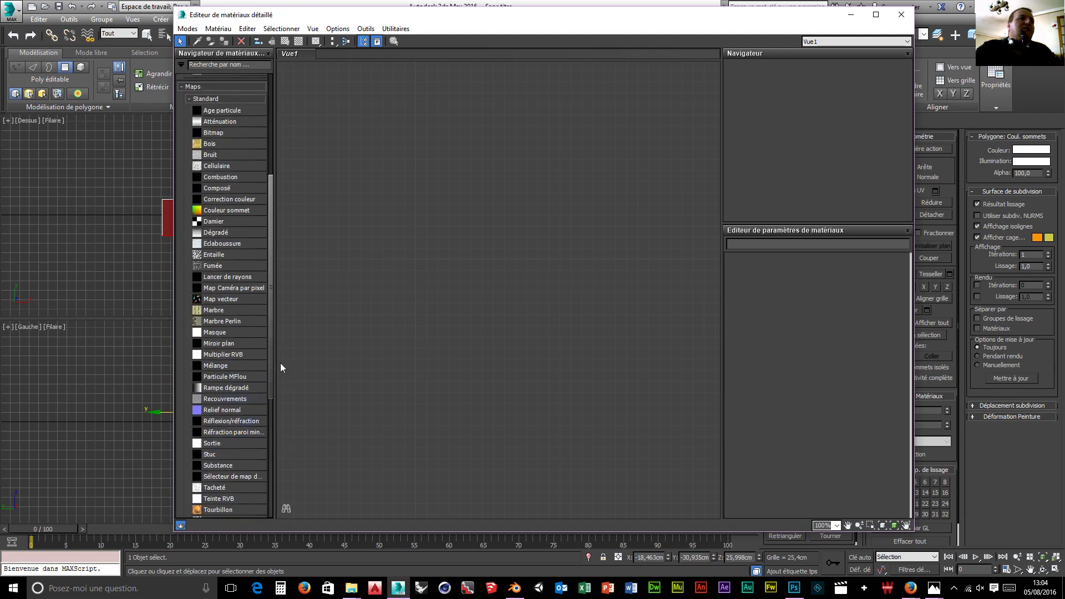
click(215, 343)
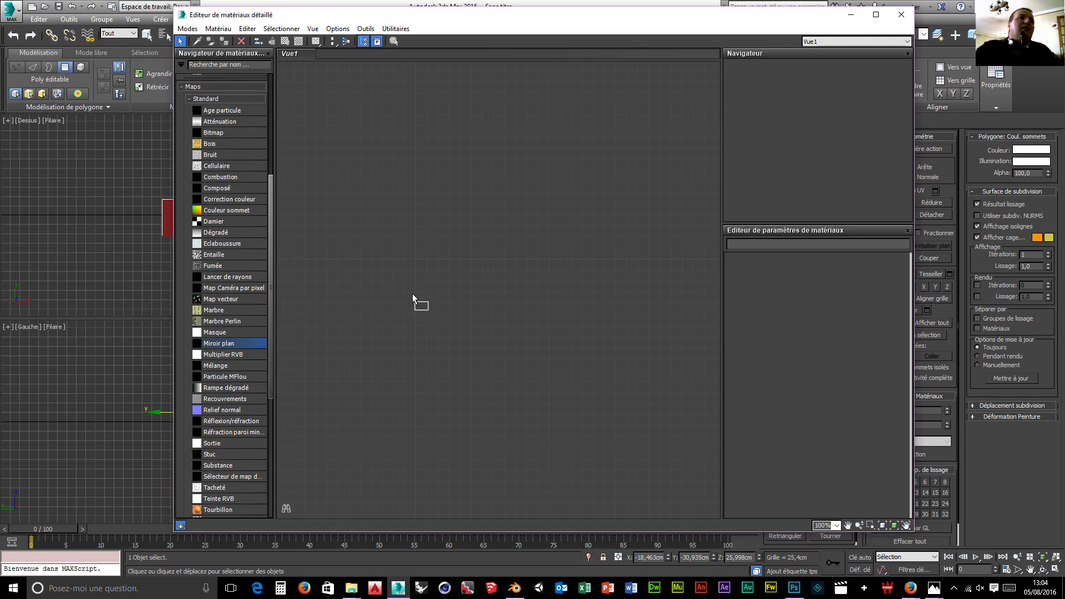
drag(412, 295, 411, 296)
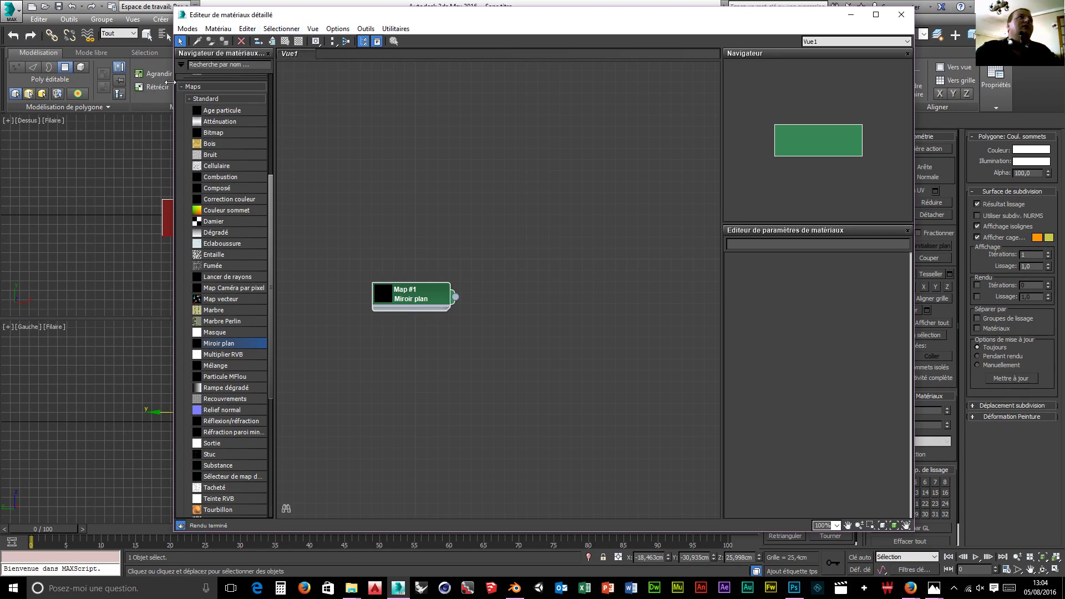
Narrow the material editor to uncover the box in the perspective view, and select the box's top face
drag(183, 86, 574, 125)
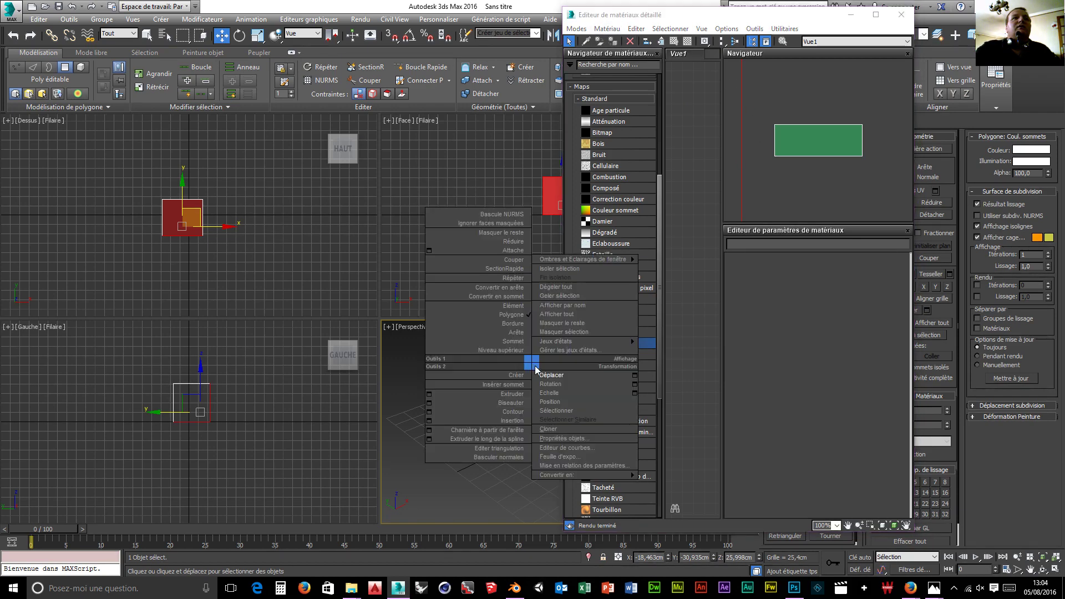
right_click(532, 362)
click(475, 500)
click(528, 362)
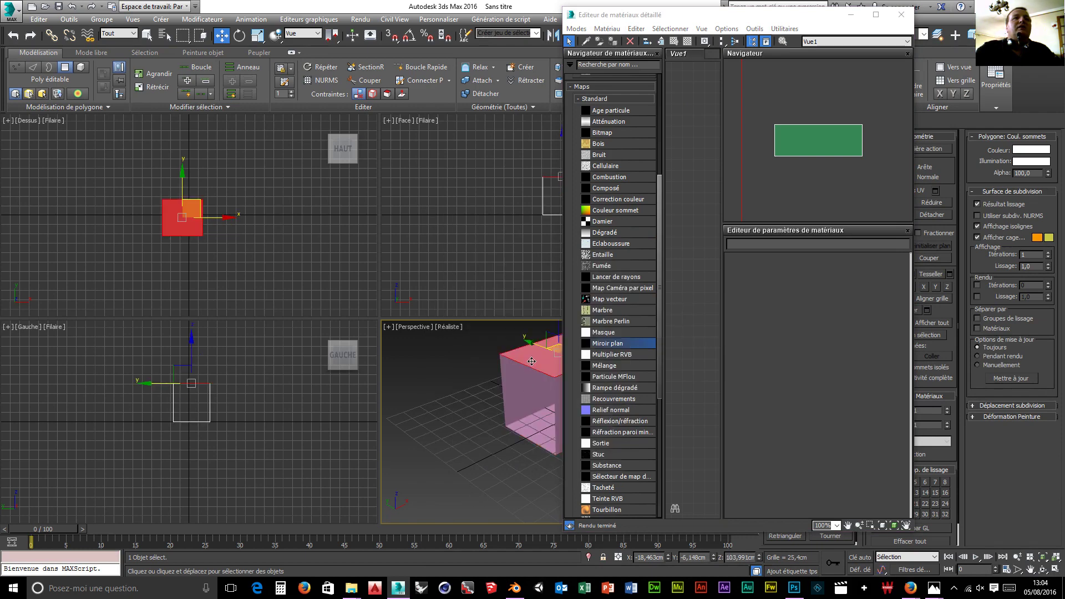
Reselect the box's top face, then move the detailed material editor off the command panel and widen it to uncover the Miroir plan node
click(521, 386)
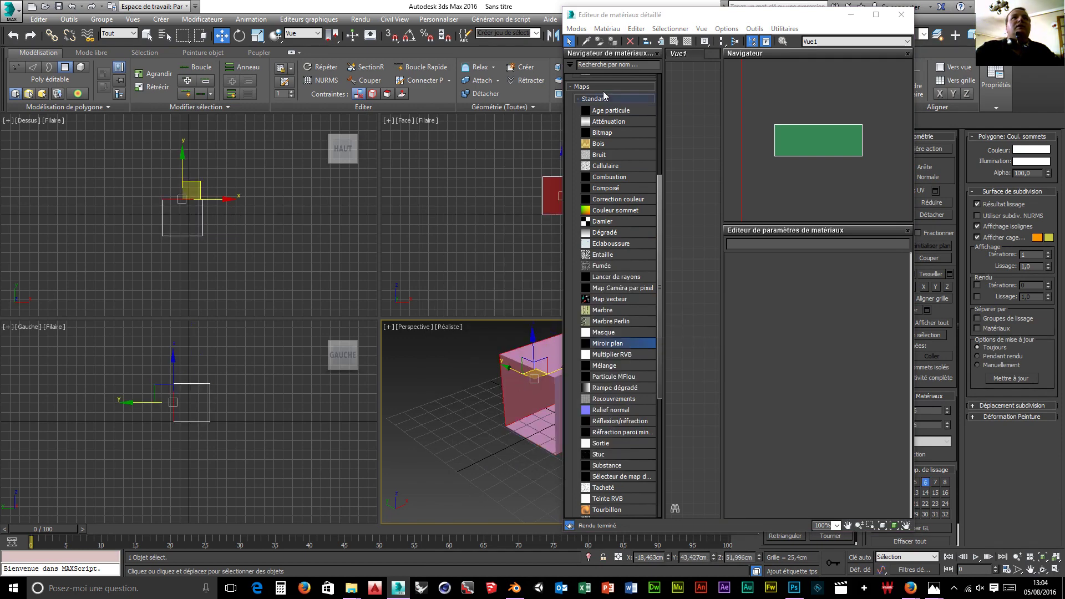
click(613, 42)
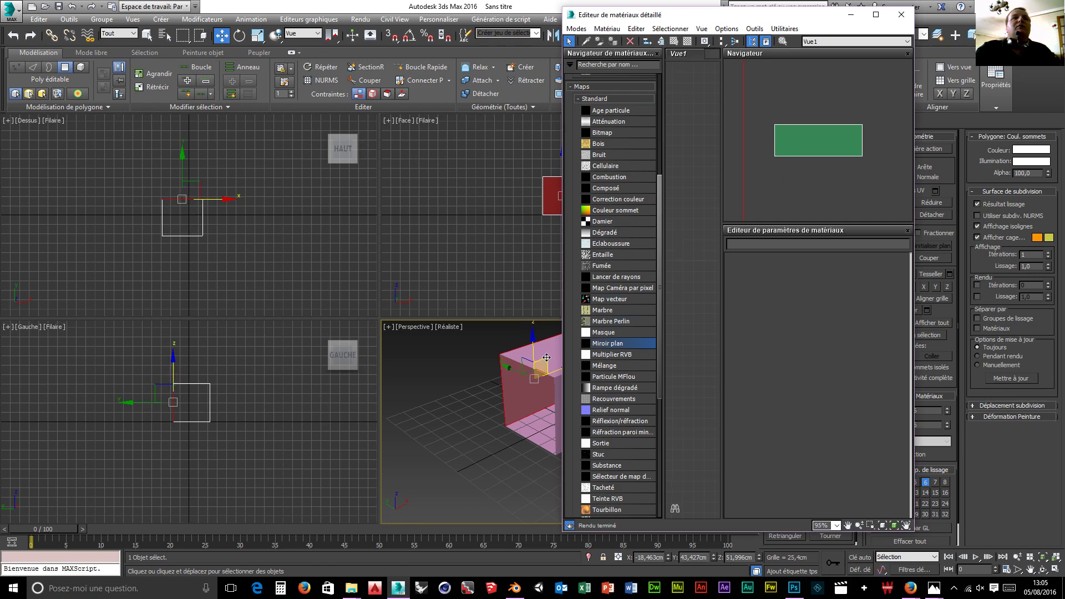
click(530, 361)
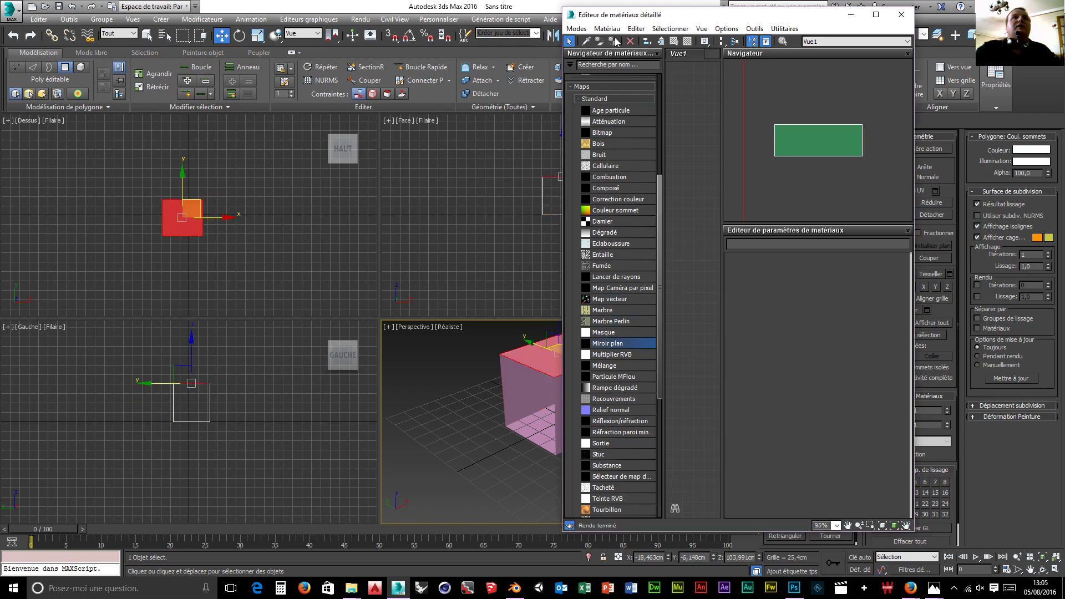
drag(803, 17, 358, 32)
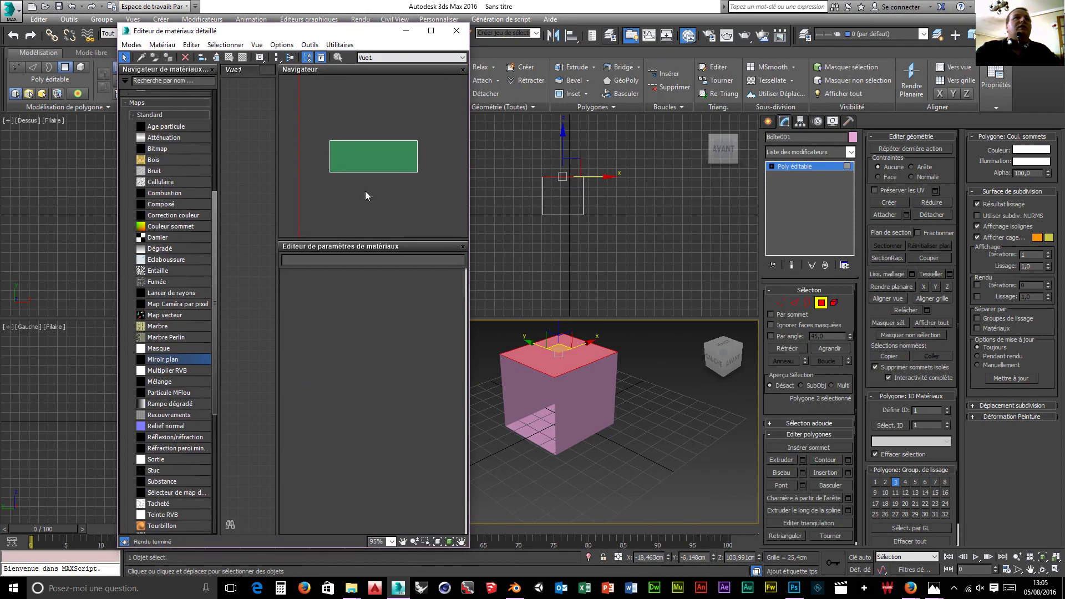
drag(468, 271, 684, 270)
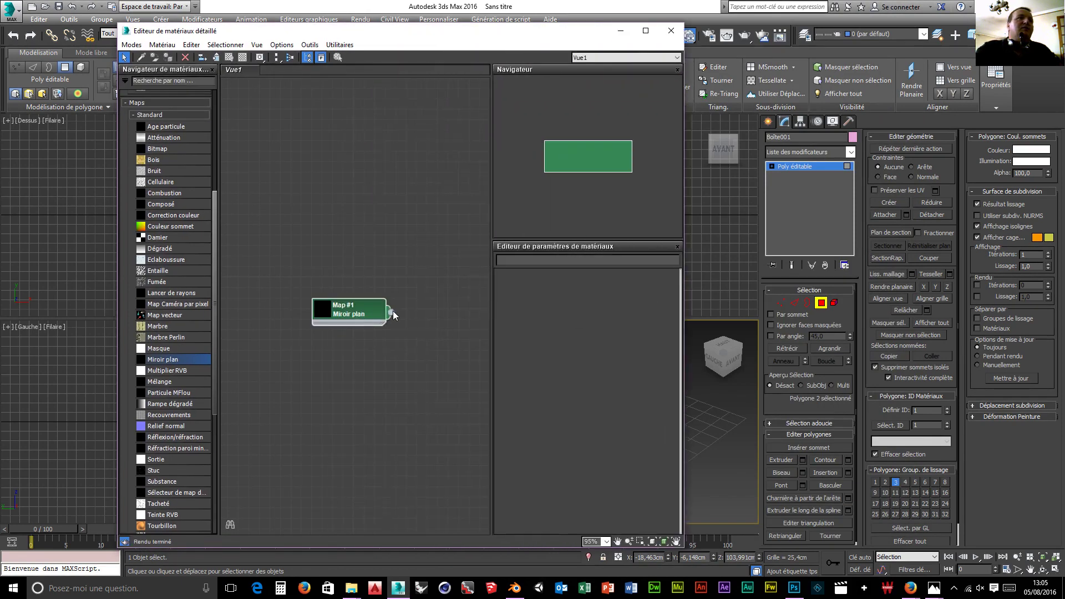
Examine the material and controller types that can be added in Vue1 or connected to the Miroir plan node's output
drag(392, 312, 434, 311)
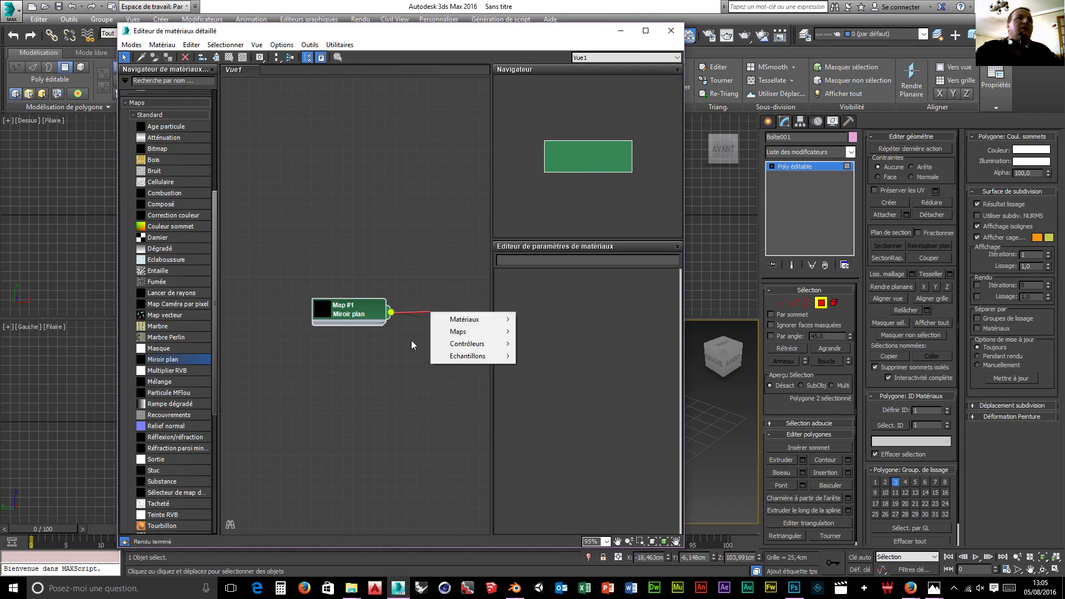
mouse_move(465, 326)
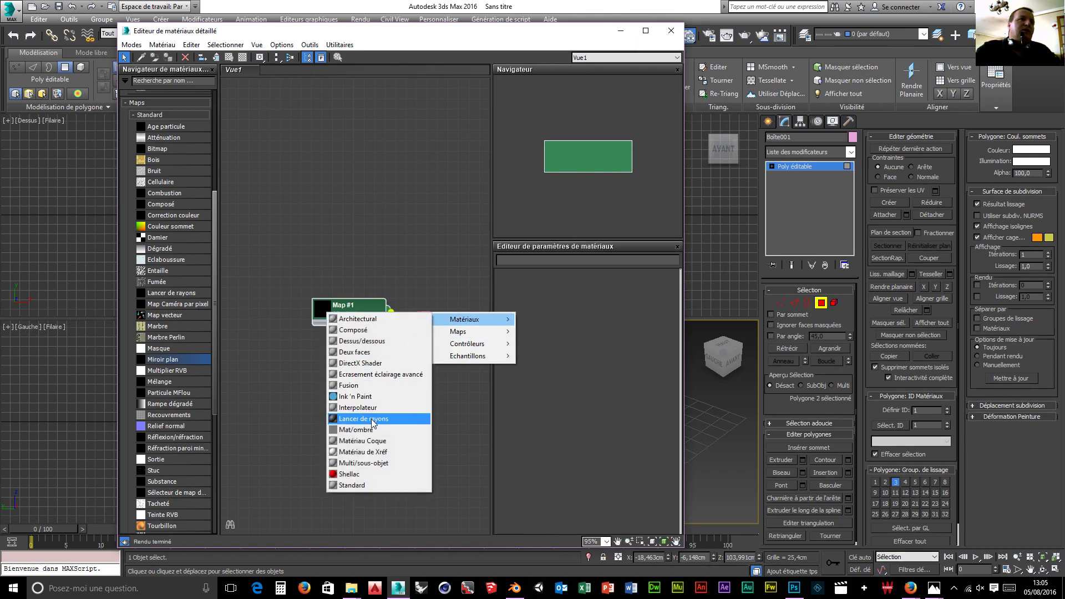
click(371, 312)
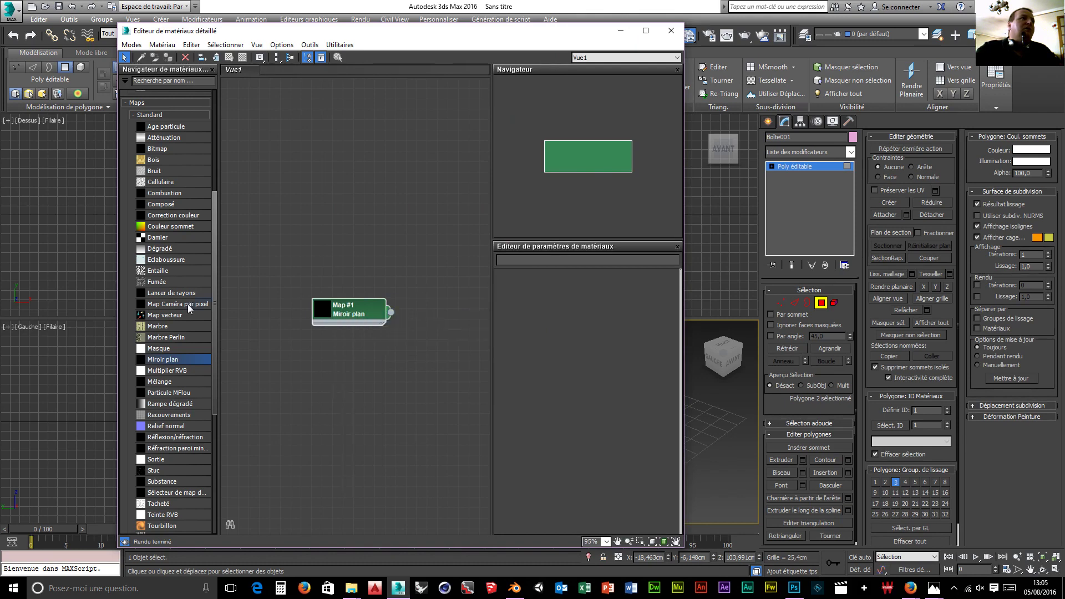
scroll(188, 304, up, 5)
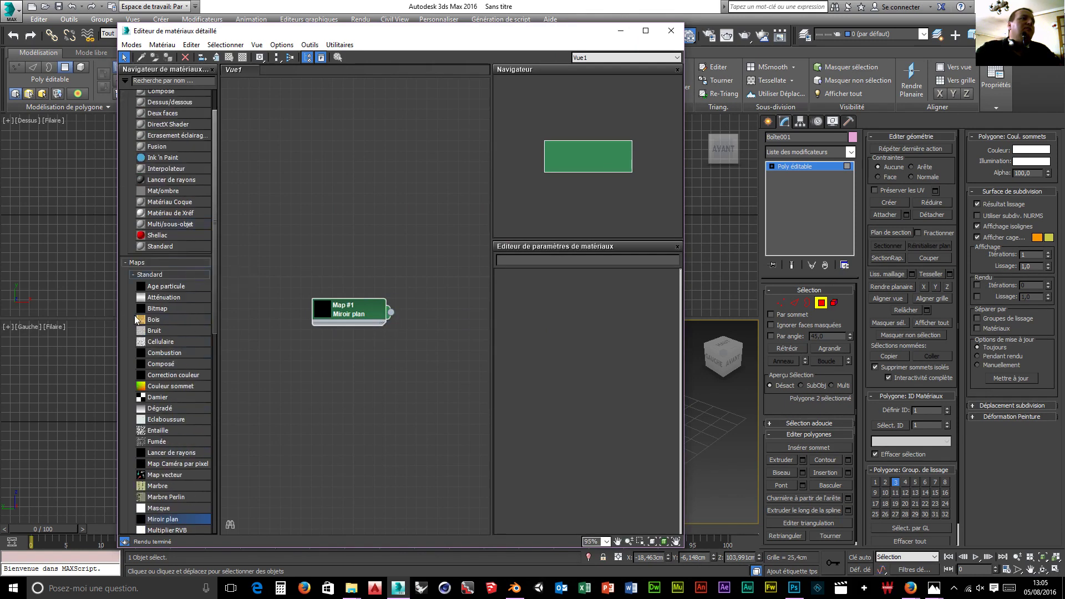
click(158, 309)
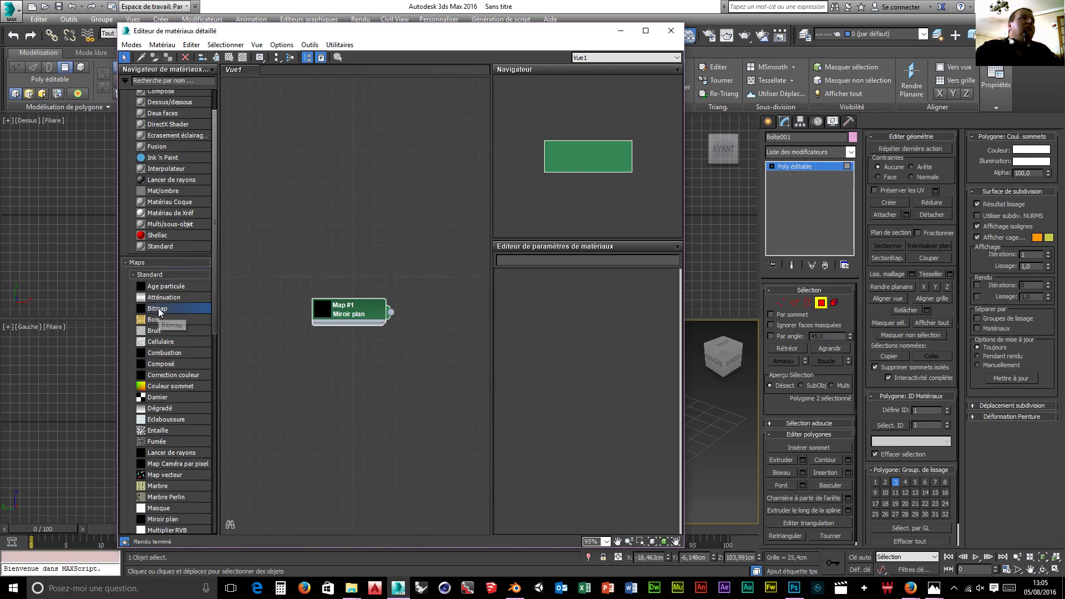
scroll(158, 308, up, 1)
right_click(406, 235)
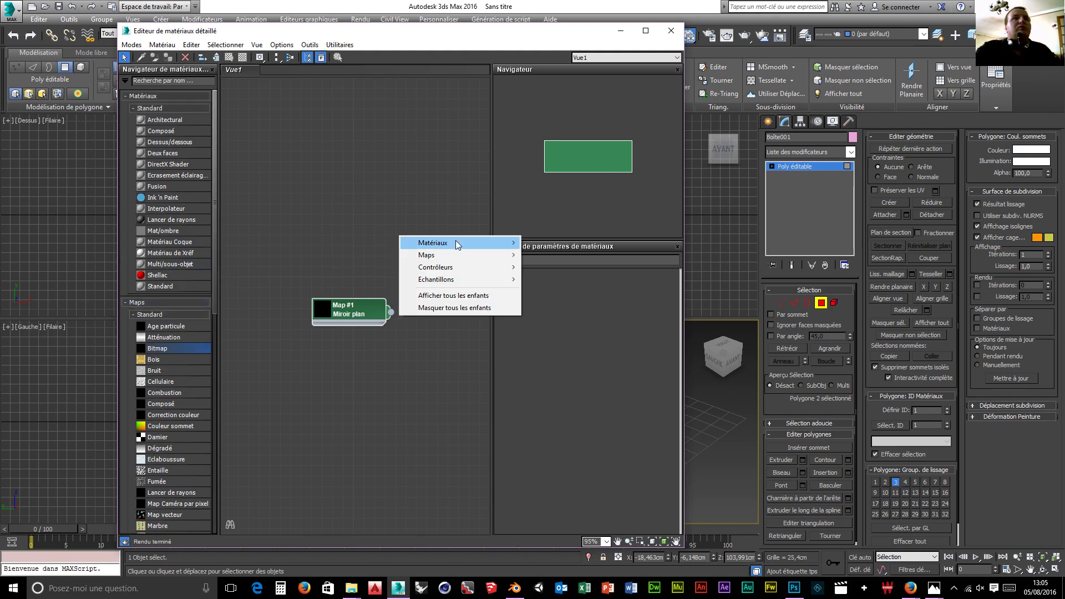
mouse_move(459, 245)
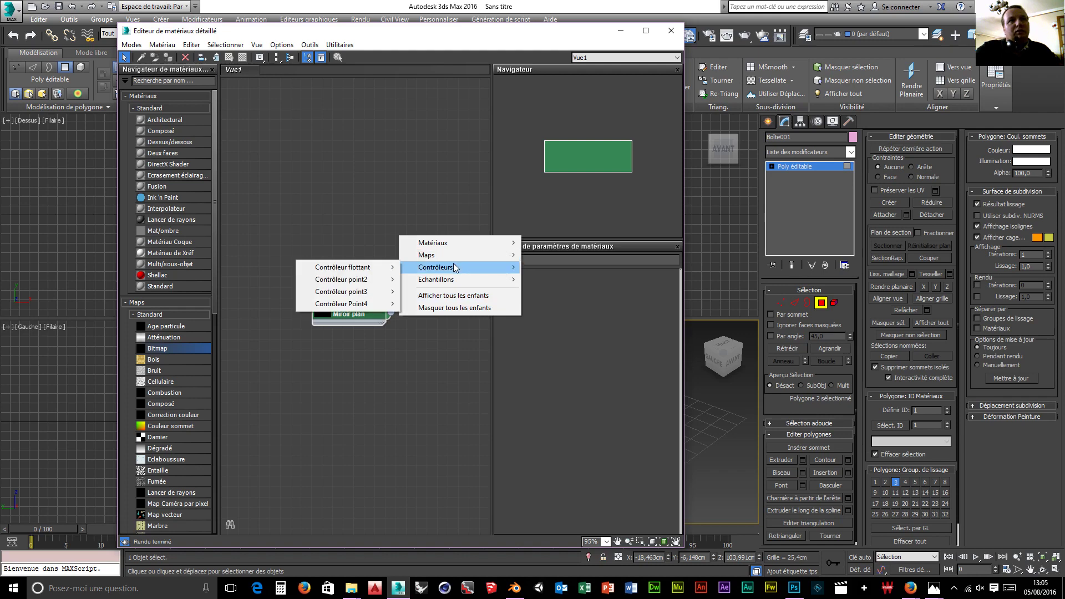
mouse_move(417, 261)
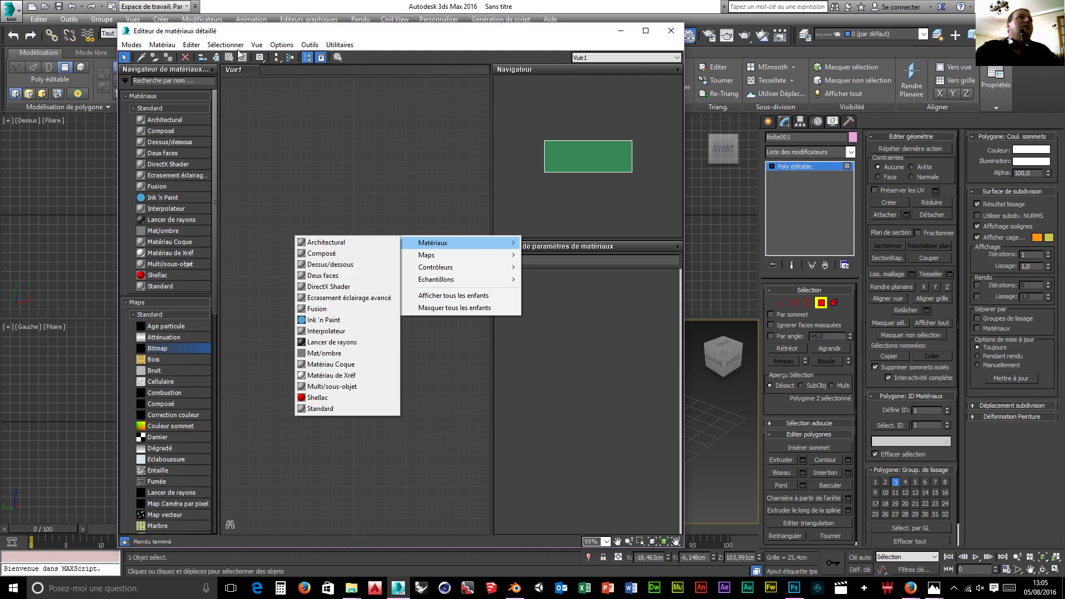
click(263, 38)
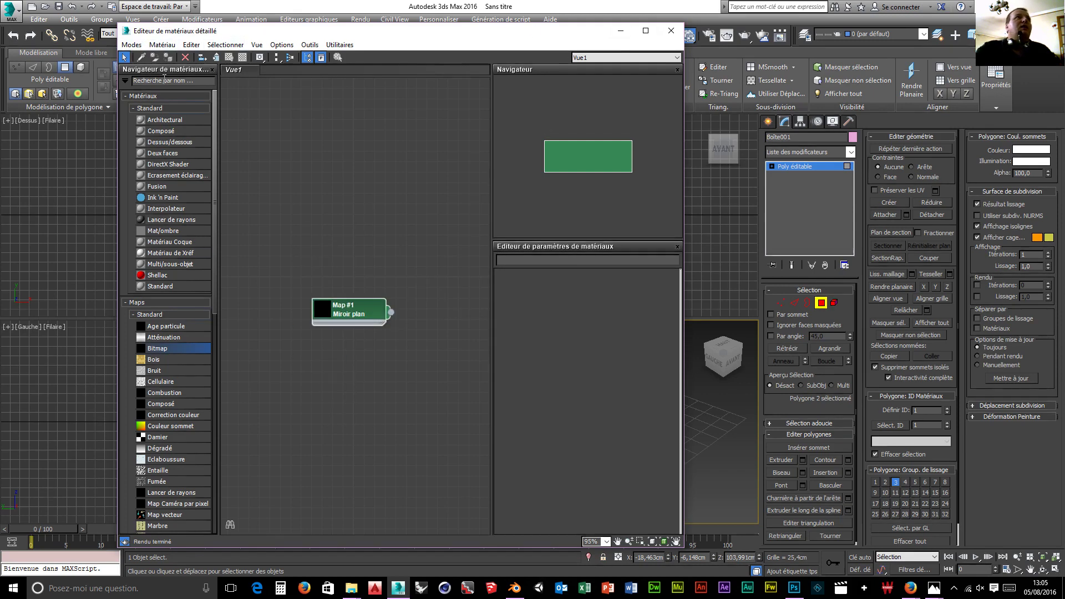
Switch to the compact material editor and set Miroir plan as the diffuse map of the 01 - Default material
click(132, 44)
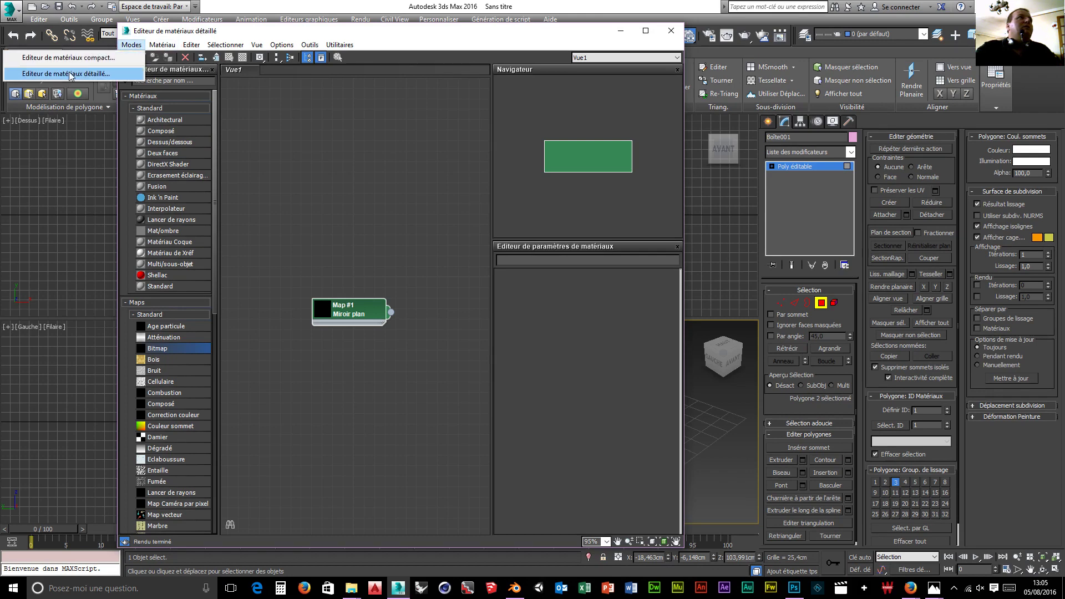
click(64, 58)
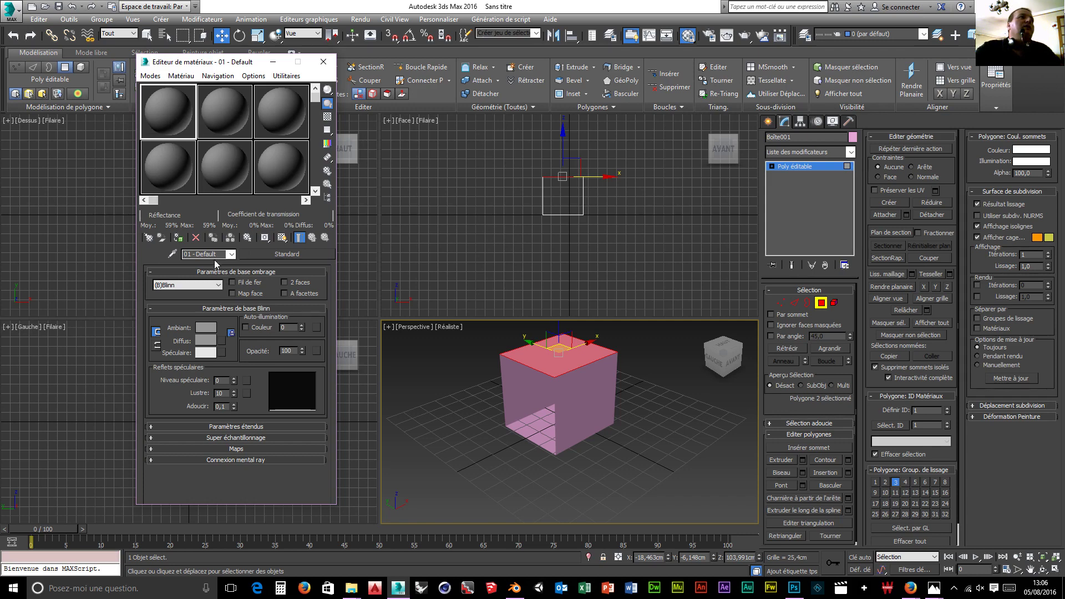
click(222, 340)
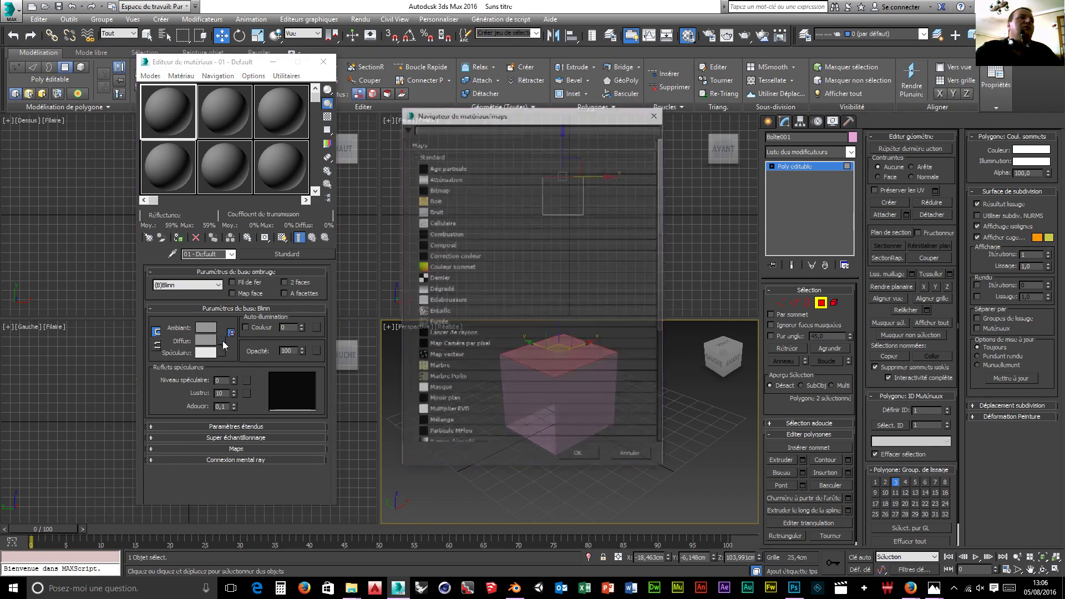
scroll(465, 271, down, 5)
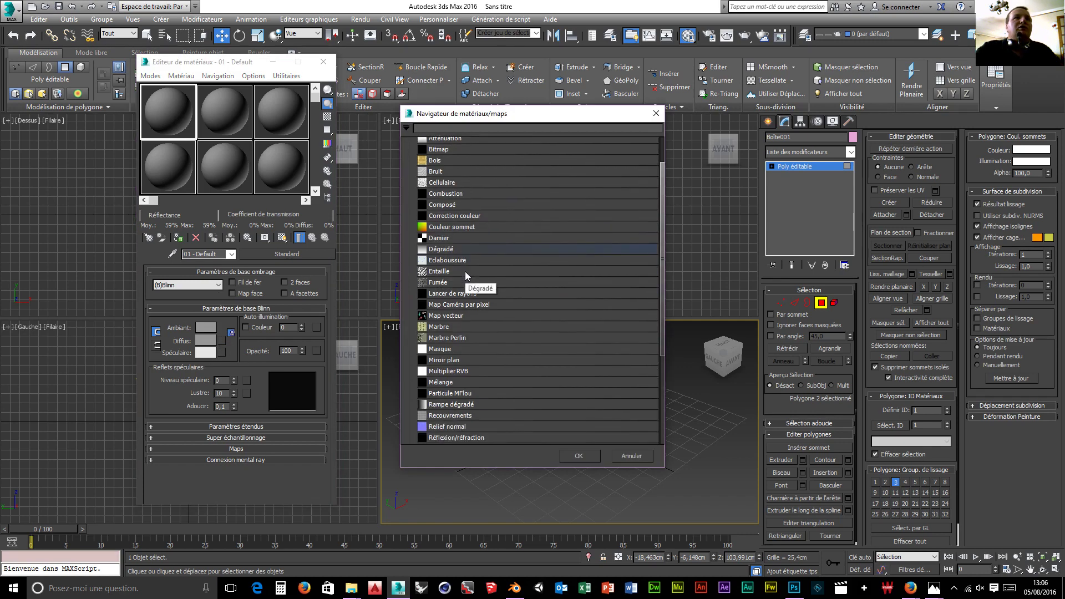
scroll(465, 272, down, 3)
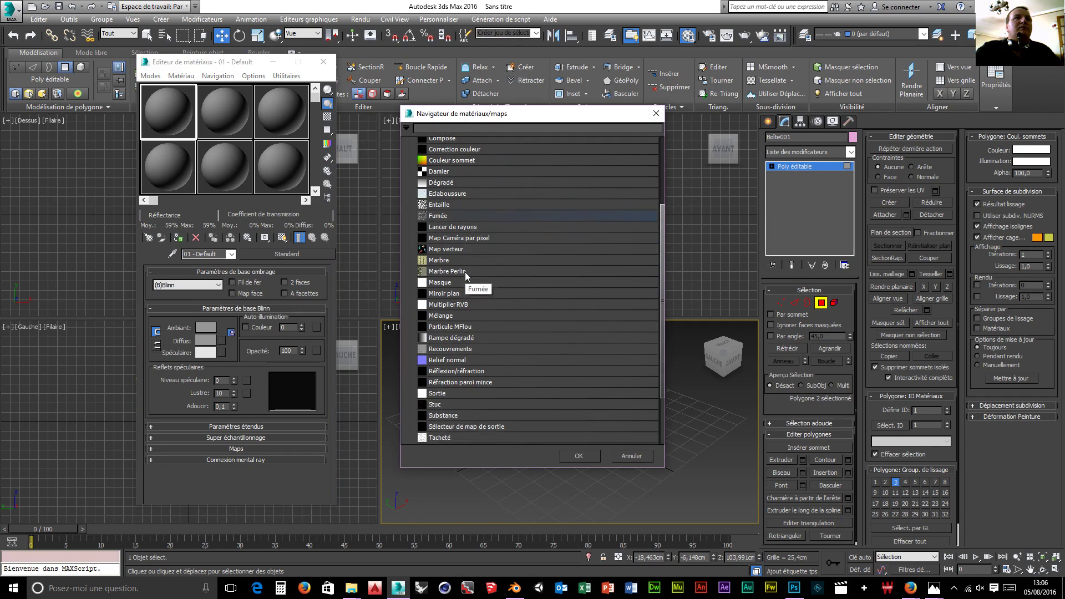
click(448, 294)
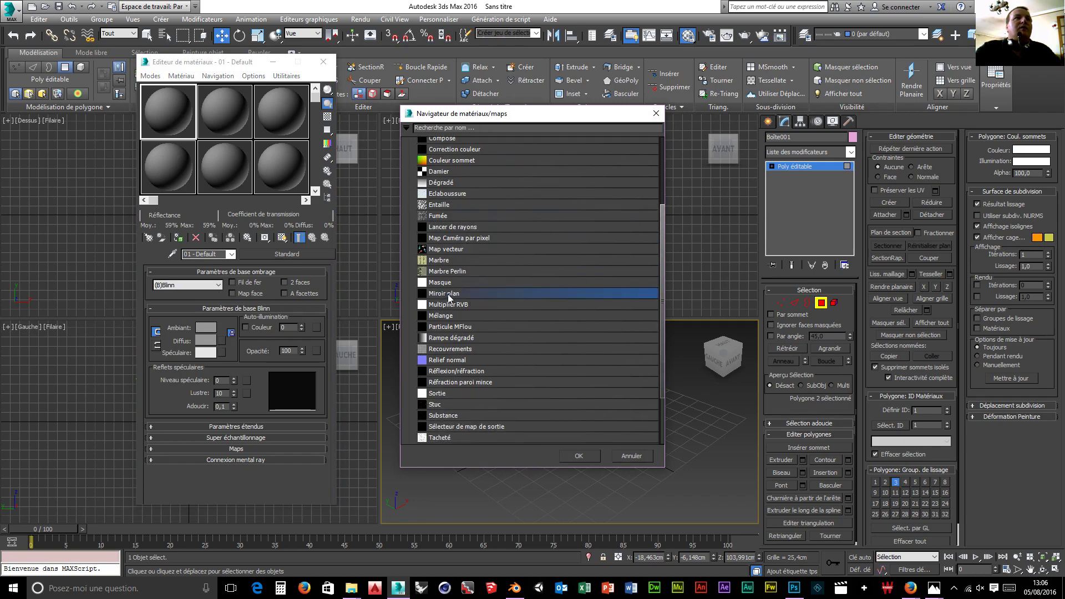
click(585, 457)
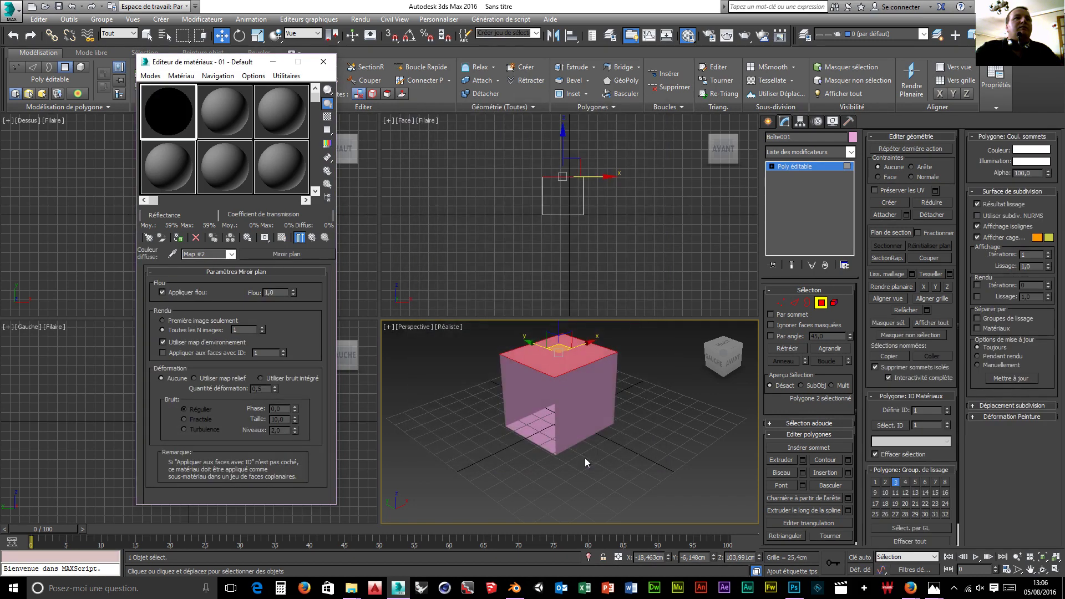
Assign the mirror material to the box and render the perspective view, keeping the render window clear of the command panel
click(179, 238)
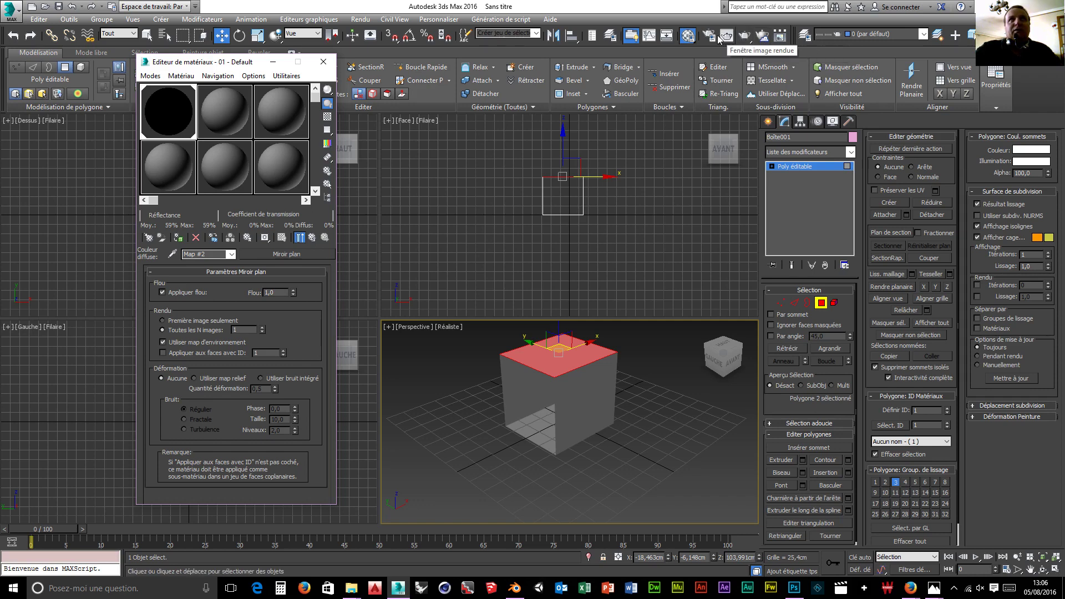
click(746, 38)
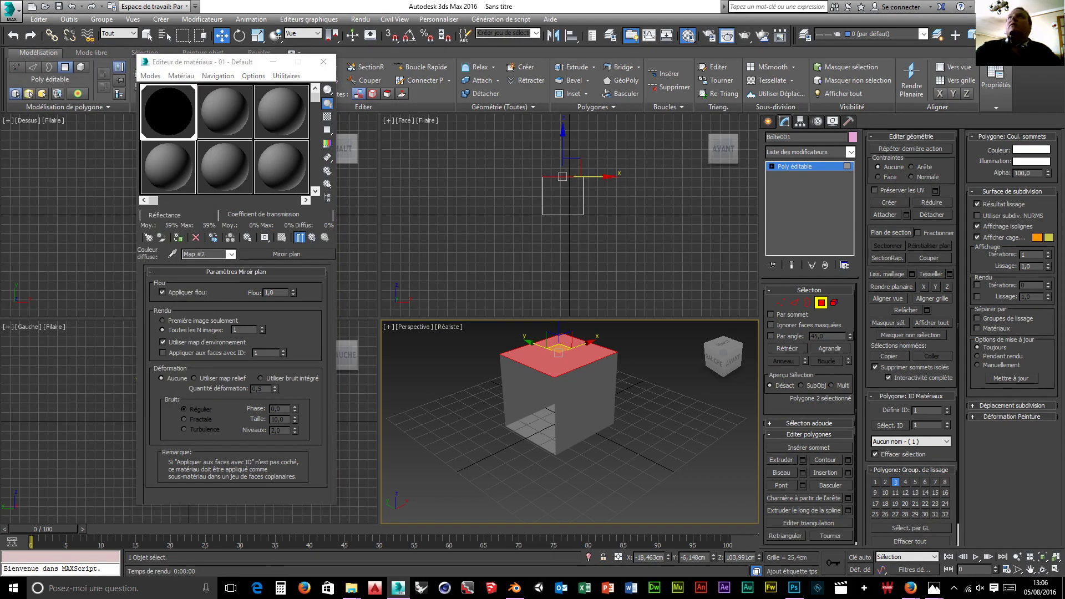
mouse_move(901, 102)
mouse_down()
mouse_move(285, 50)
mouse_move(327, 64)
mouse_move(595, 51)
mouse_move(890, 87)
mouse_up()
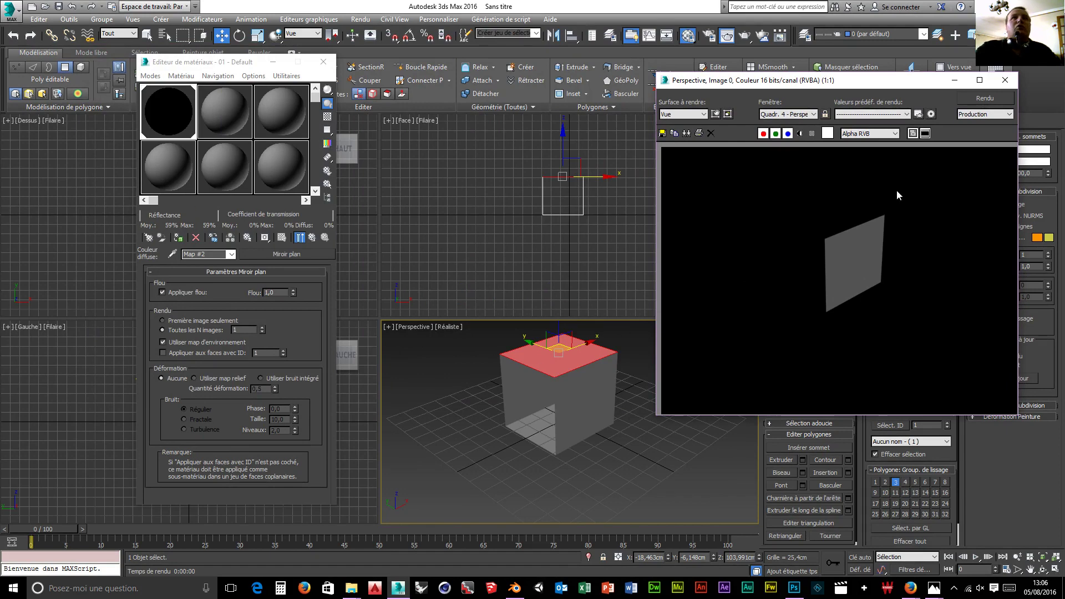
drag(893, 80, 305, 134)
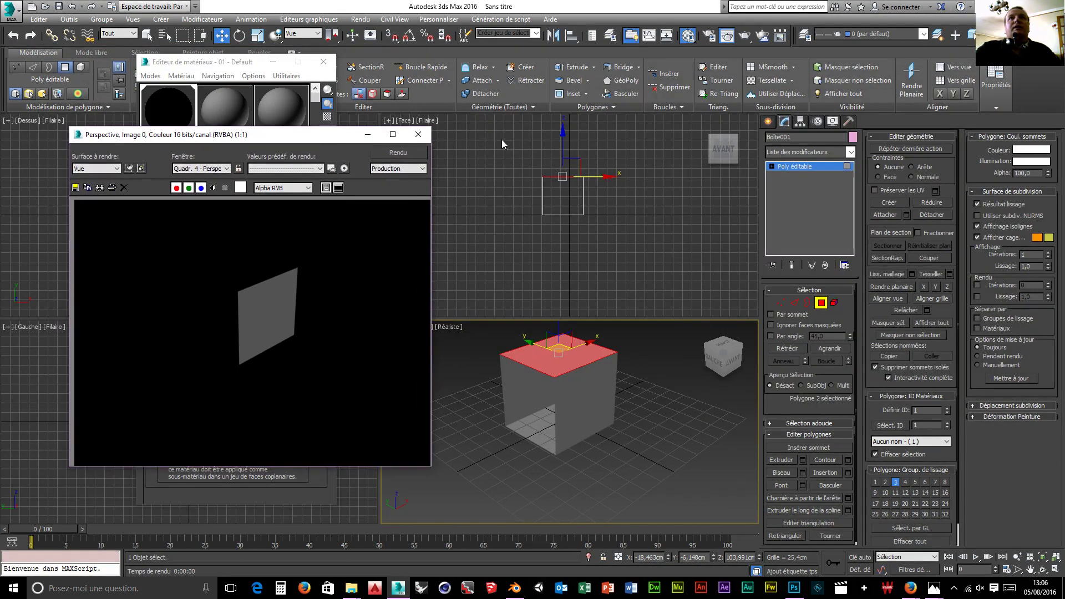
Create a photometric target light in the top view in front of the box, aimed at its centre, accepting logarithmic exposure control
click(768, 121)
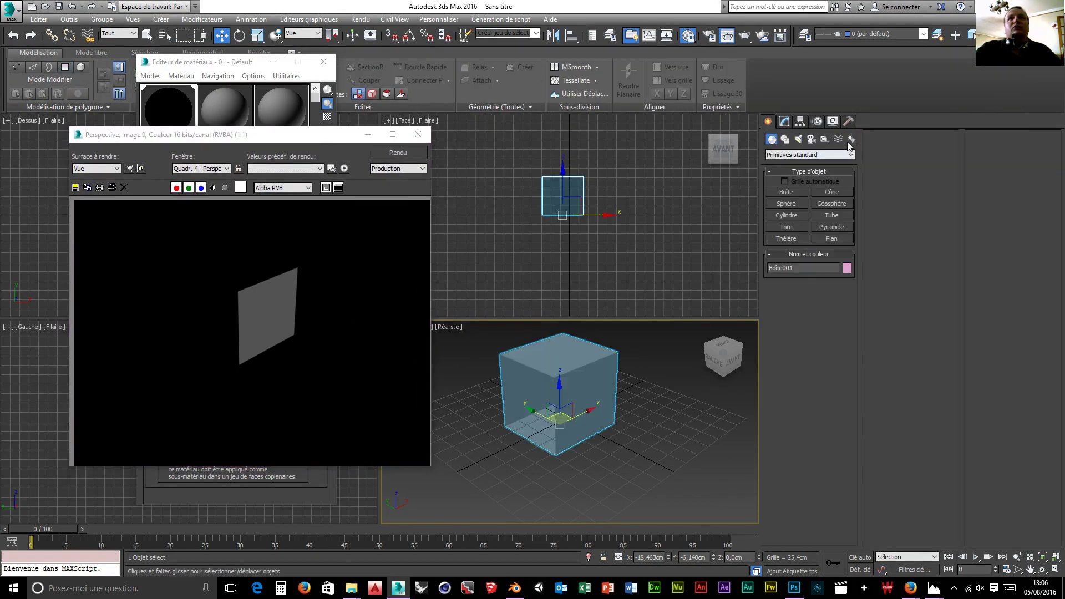
click(798, 139)
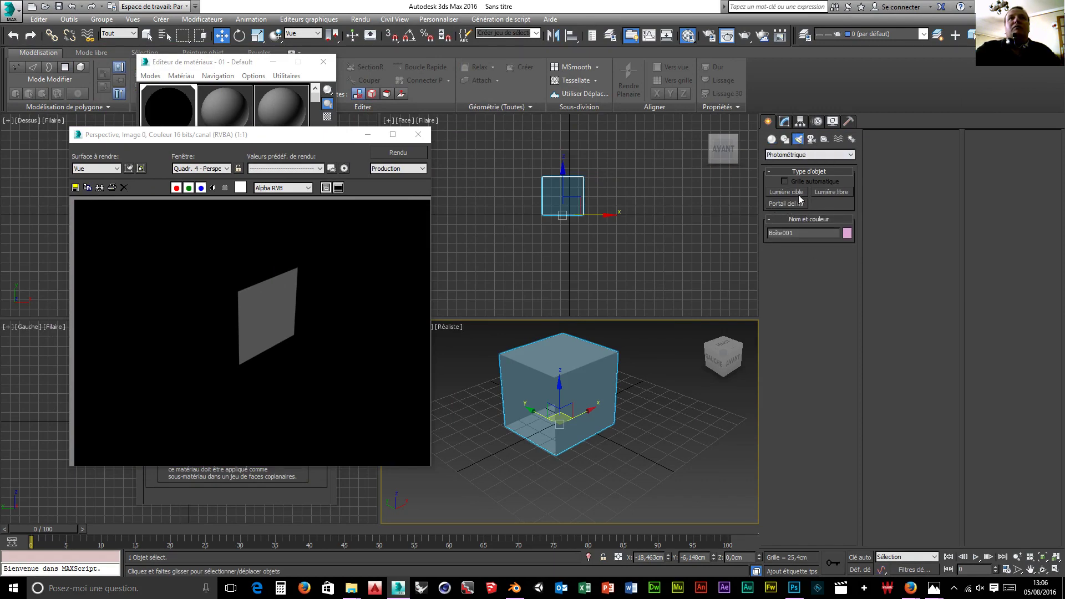
click(816, 194)
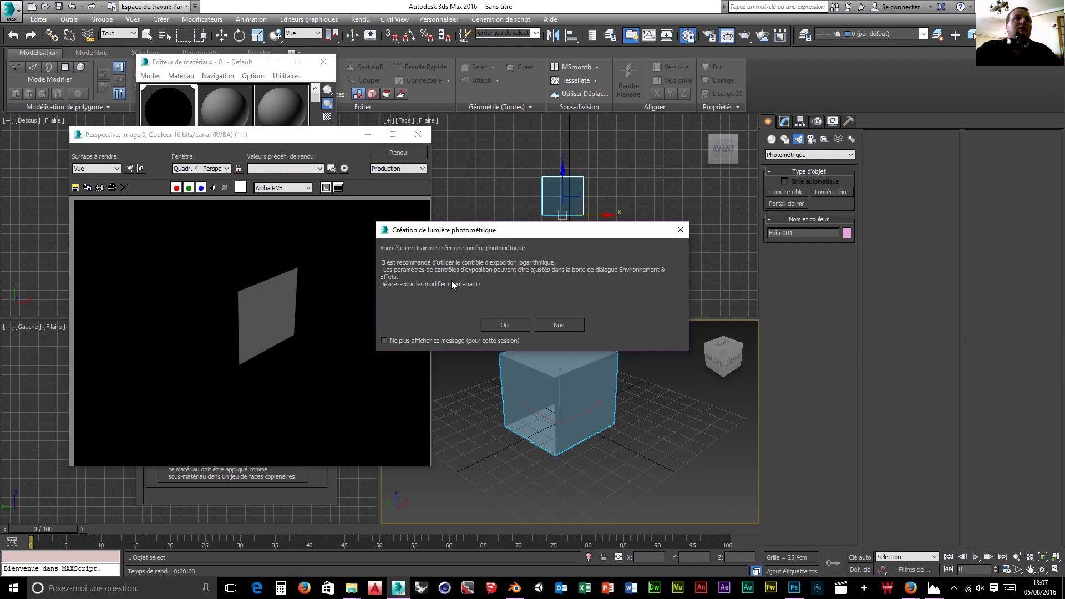
click(513, 326)
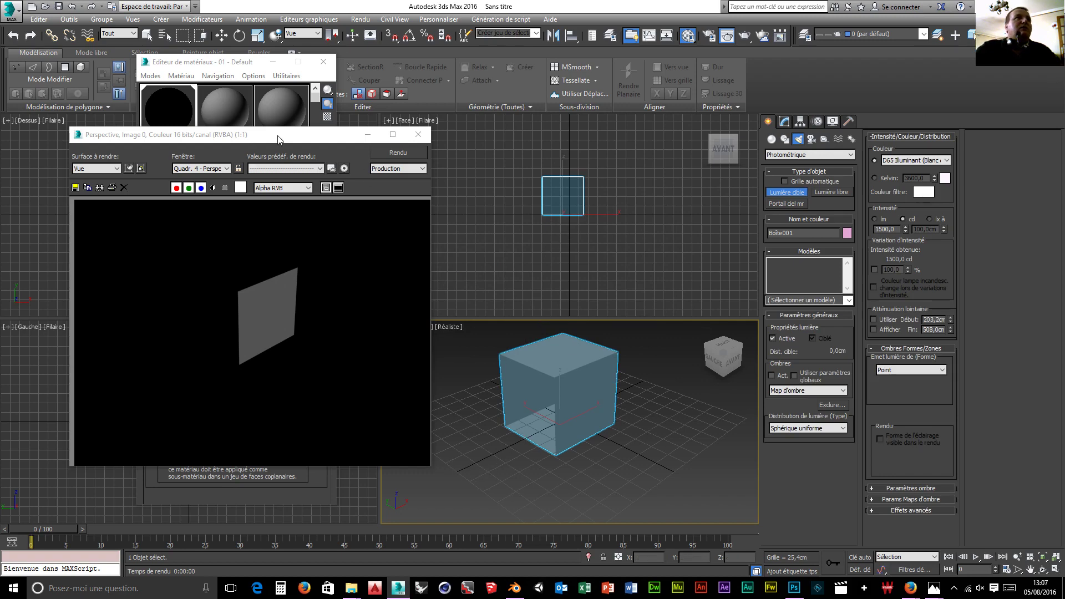
drag(278, 138, 868, 158)
drag(259, 65, 907, 70)
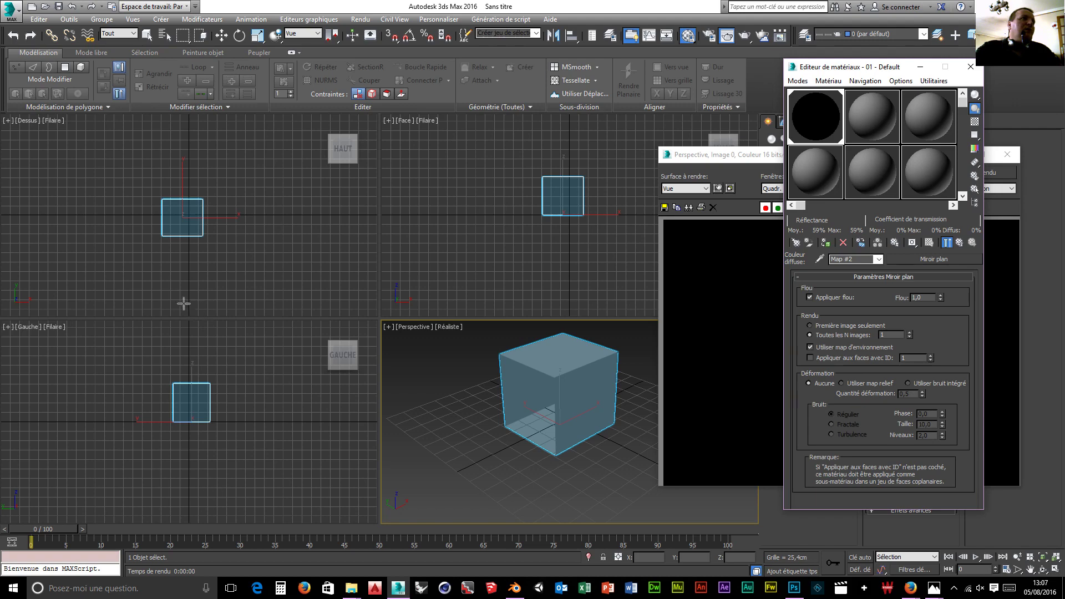
drag(177, 300, 181, 220)
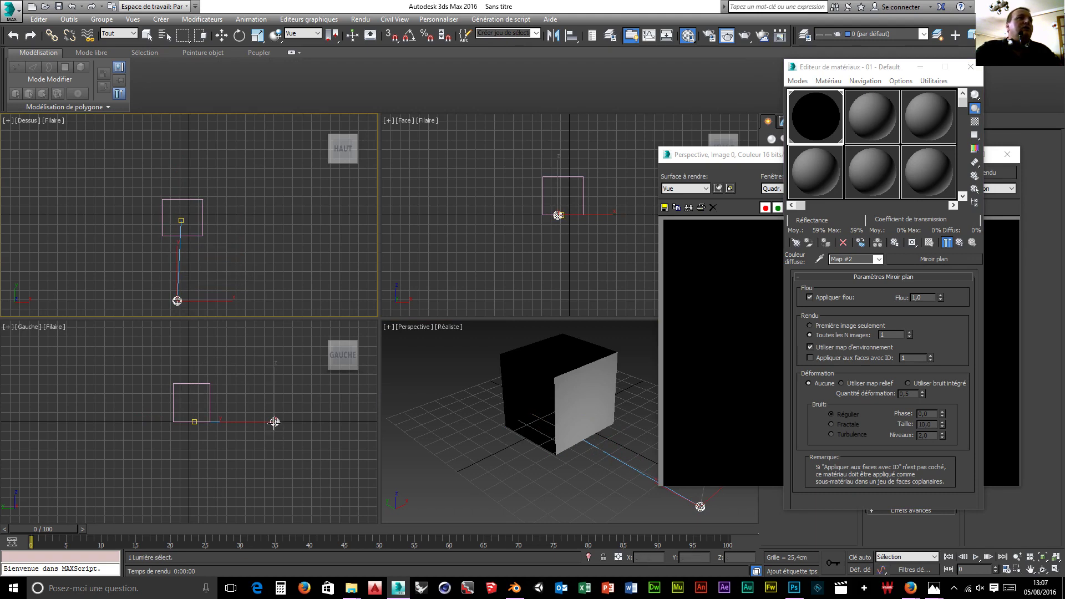
Move the light outside the box's open negative X side and above it, to about X -169 cm, Y 0 cm, Z 118 cm
click(221, 35)
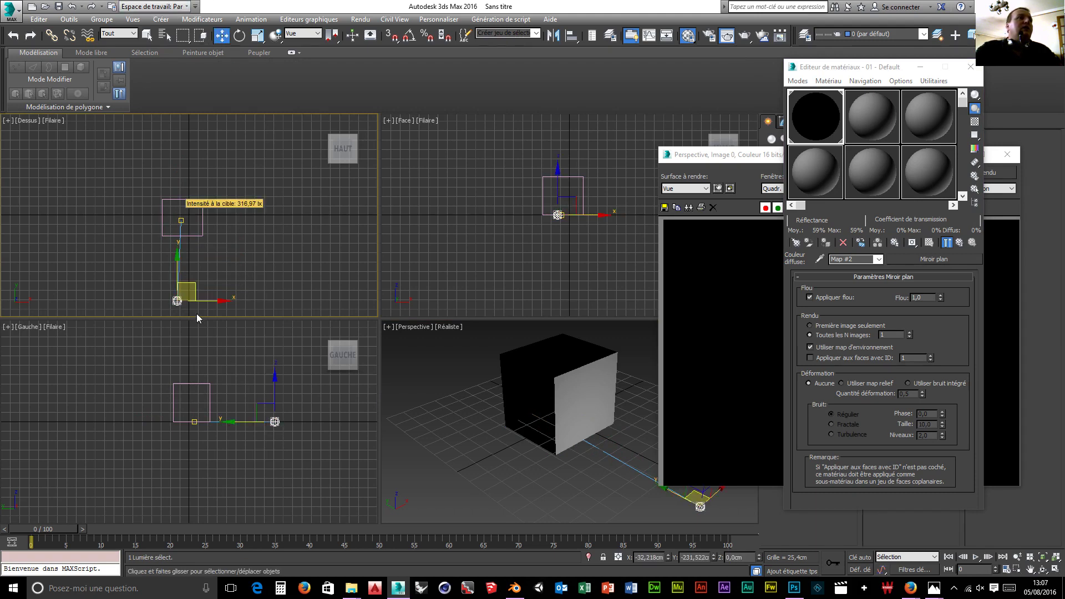
drag(224, 301, 131, 301)
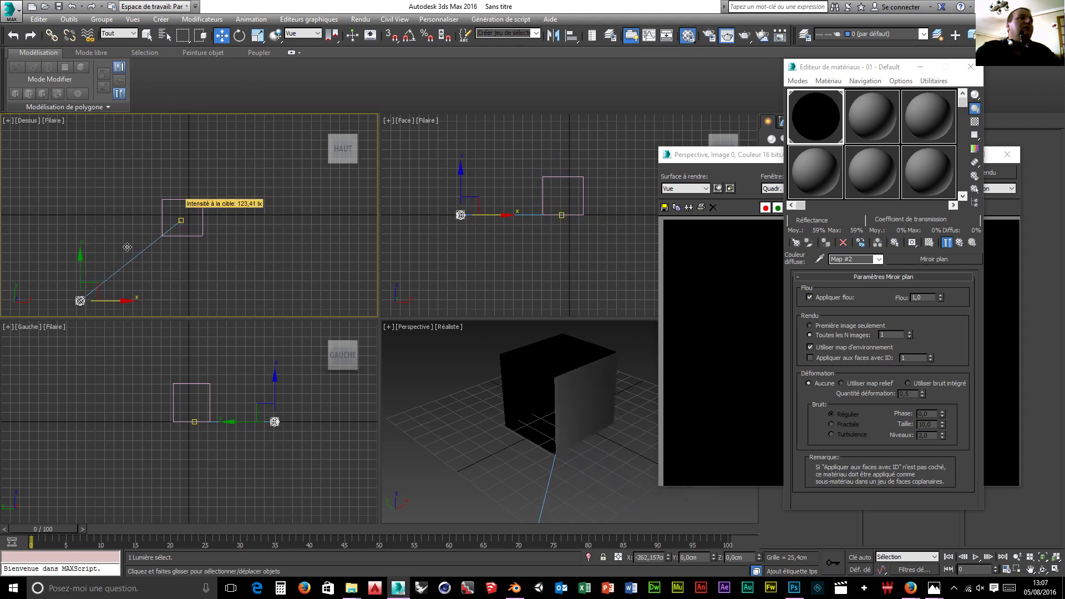
drag(86, 259, 73, 150)
drag(453, 169, 524, 151)
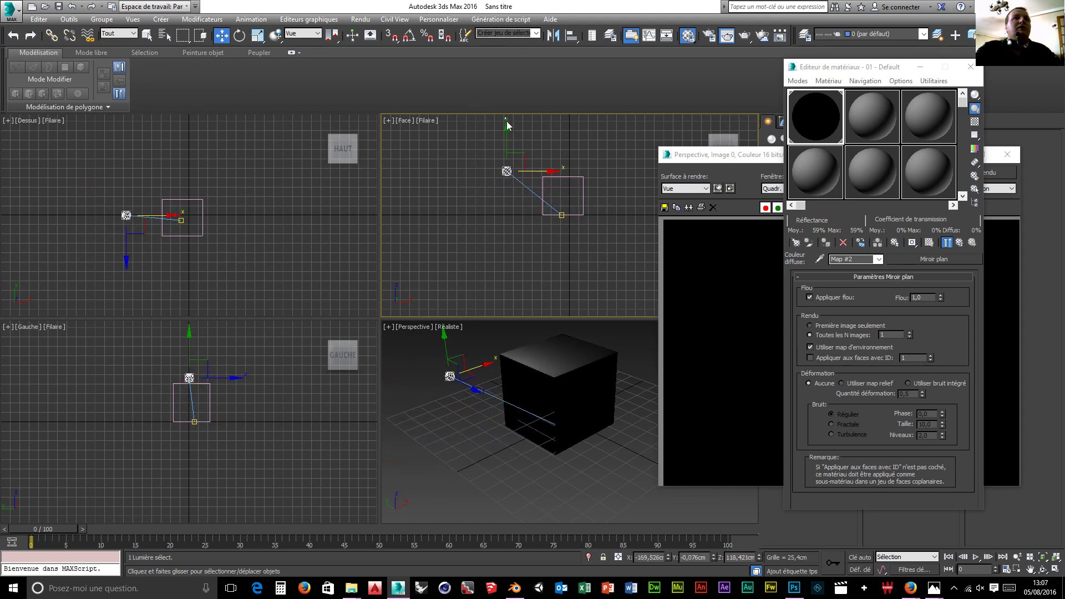
click(506, 145)
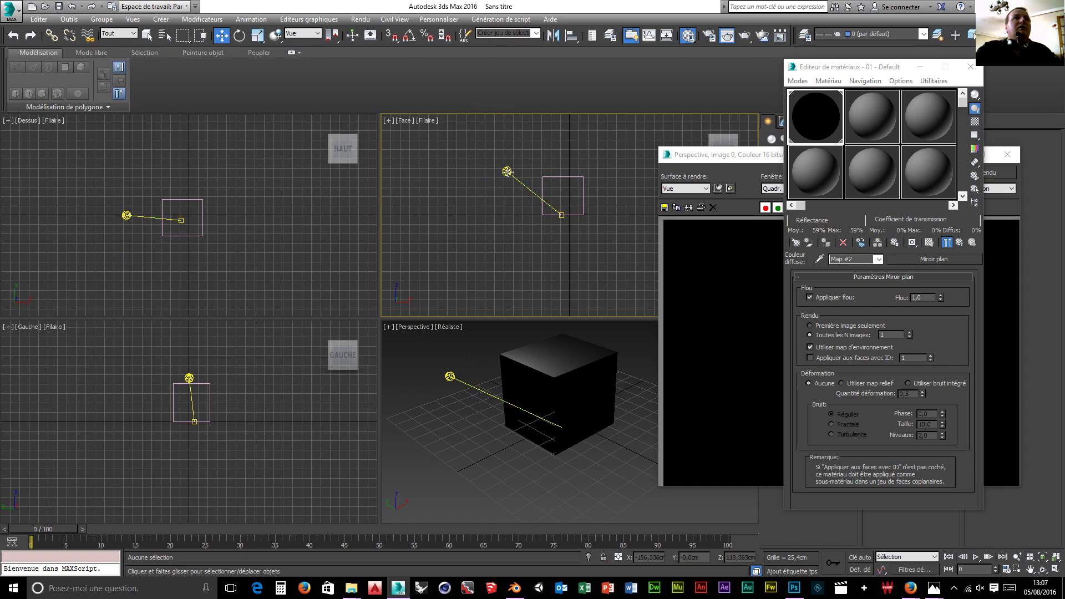
In the front view, lower the light to about Z 60 cm and the box to about Z -42 cm
click(508, 171)
drag(507, 136, 562, 187)
click(565, 214)
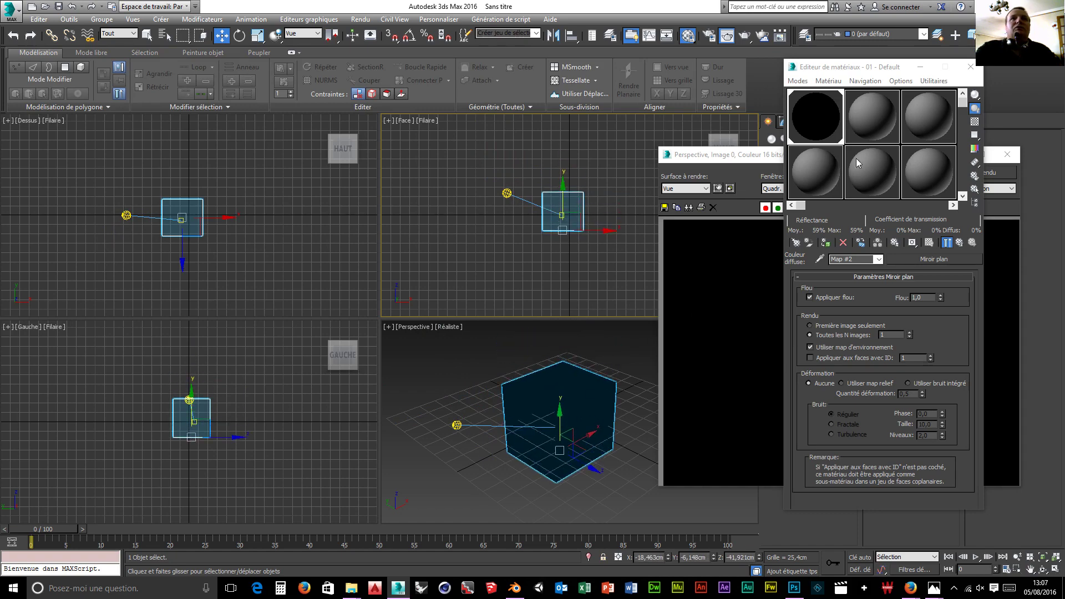
Render the front and perspective views, keeping the perspective view clear, and enlarge the render window
drag(757, 156, 224, 100)
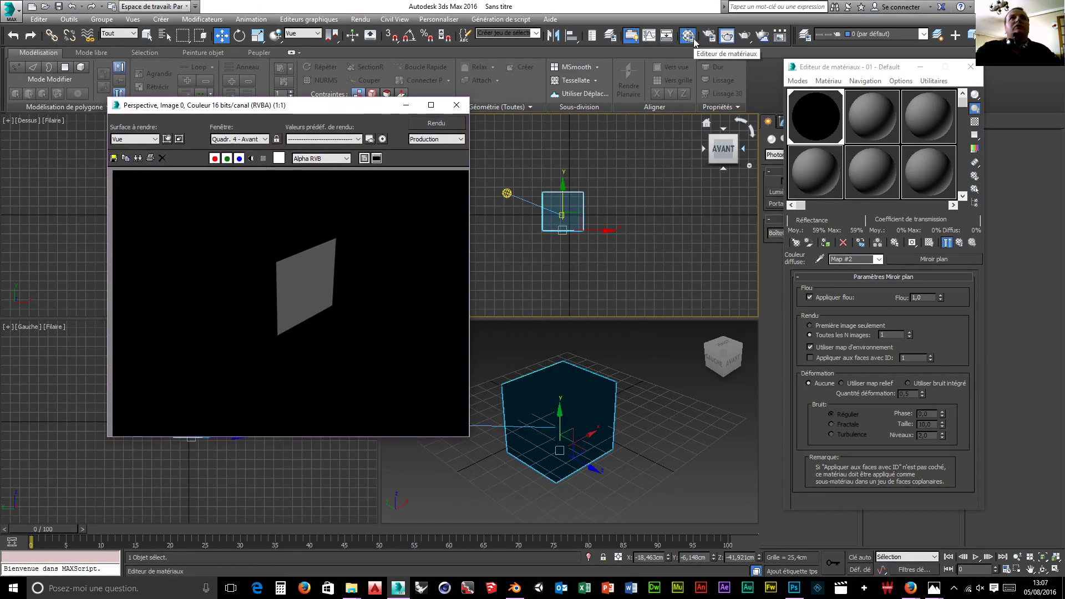
click(745, 37)
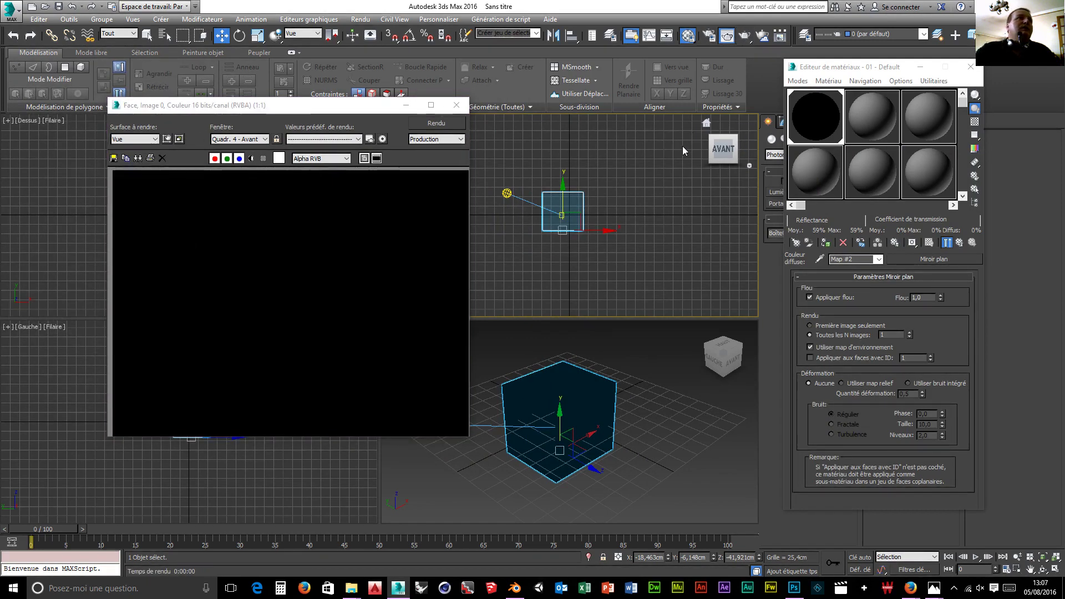
click(627, 351)
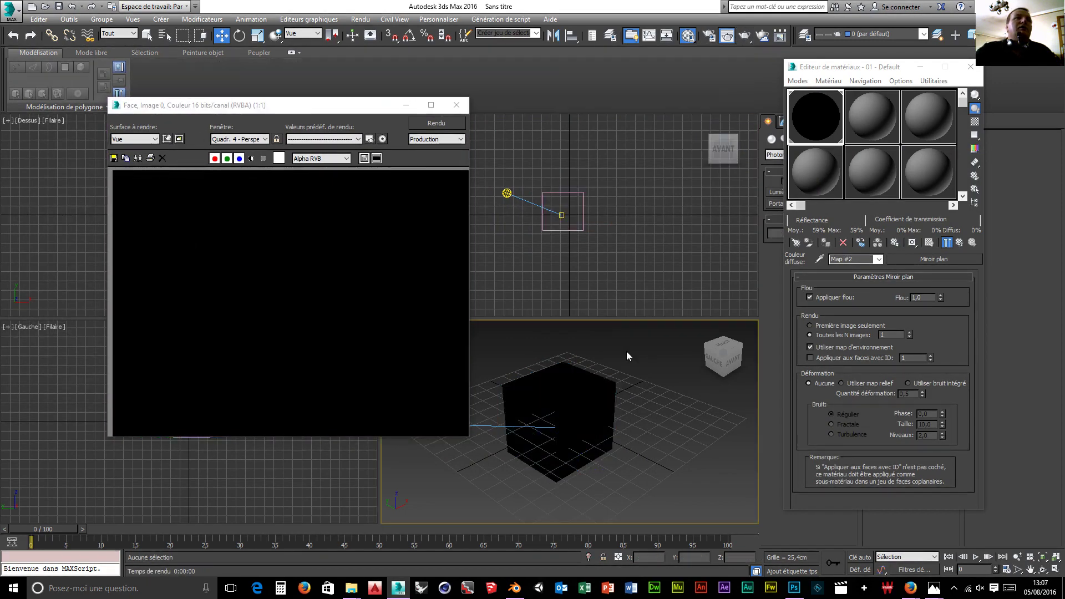
click(746, 38)
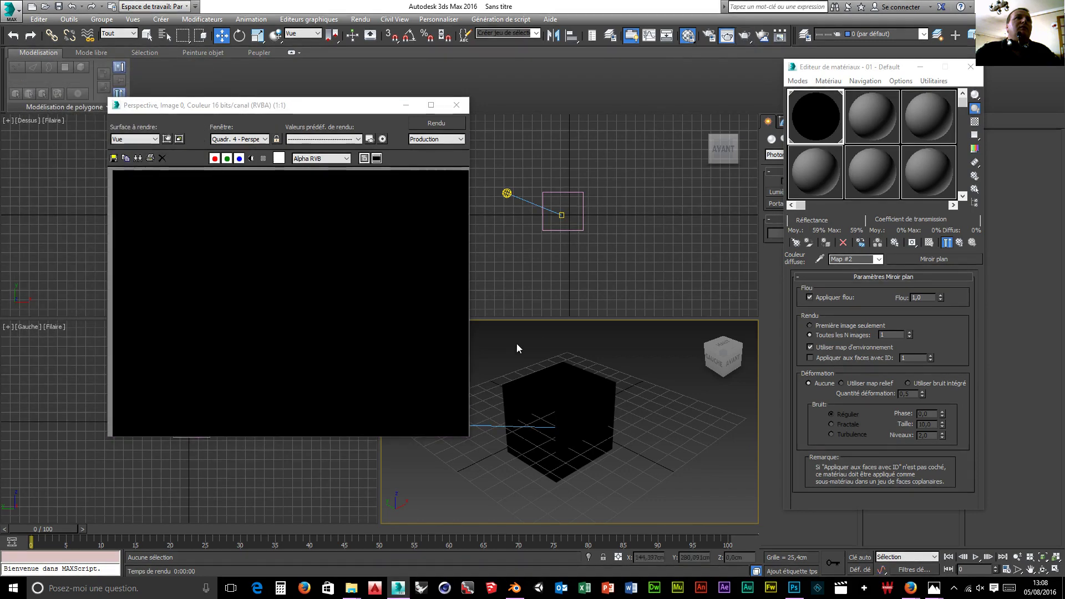
drag(469, 369, 520, 369)
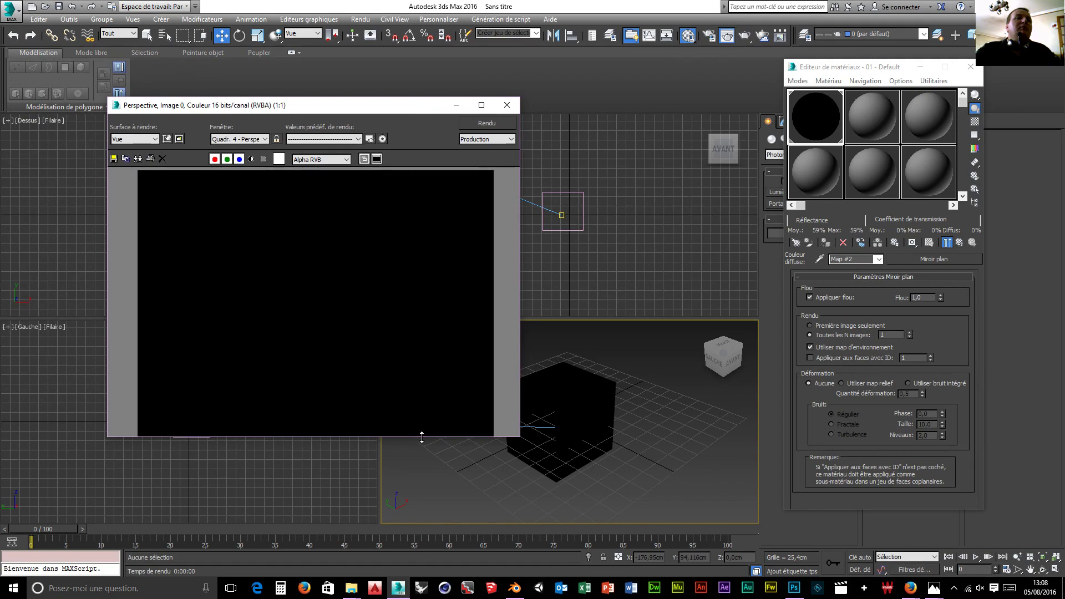
drag(421, 437, 419, 478)
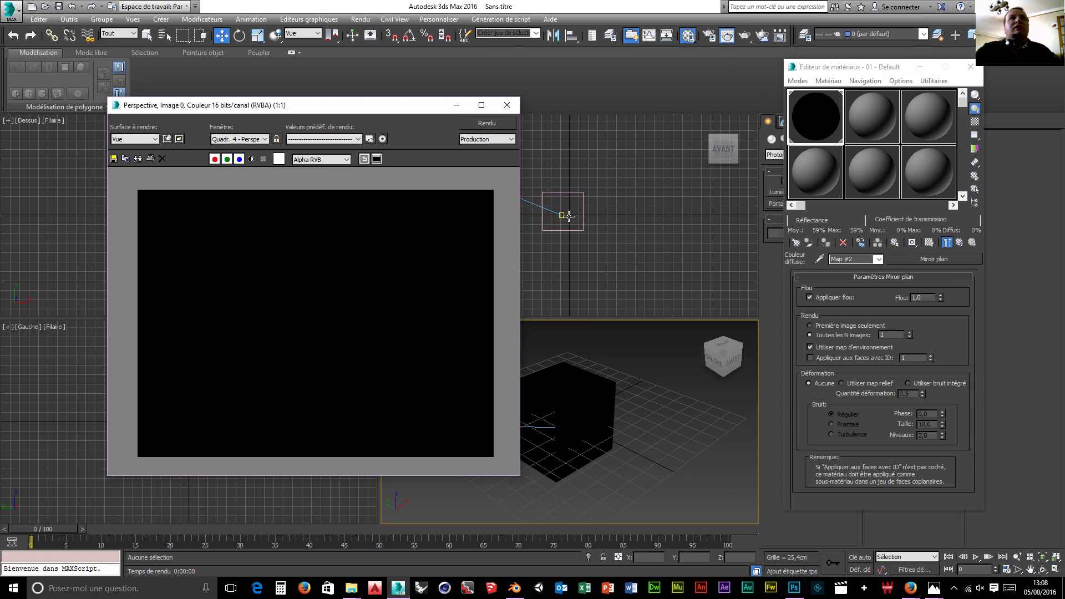
Uncover the creation settings and set the photometric light's object colour to white
drag(837, 68, 988, 78)
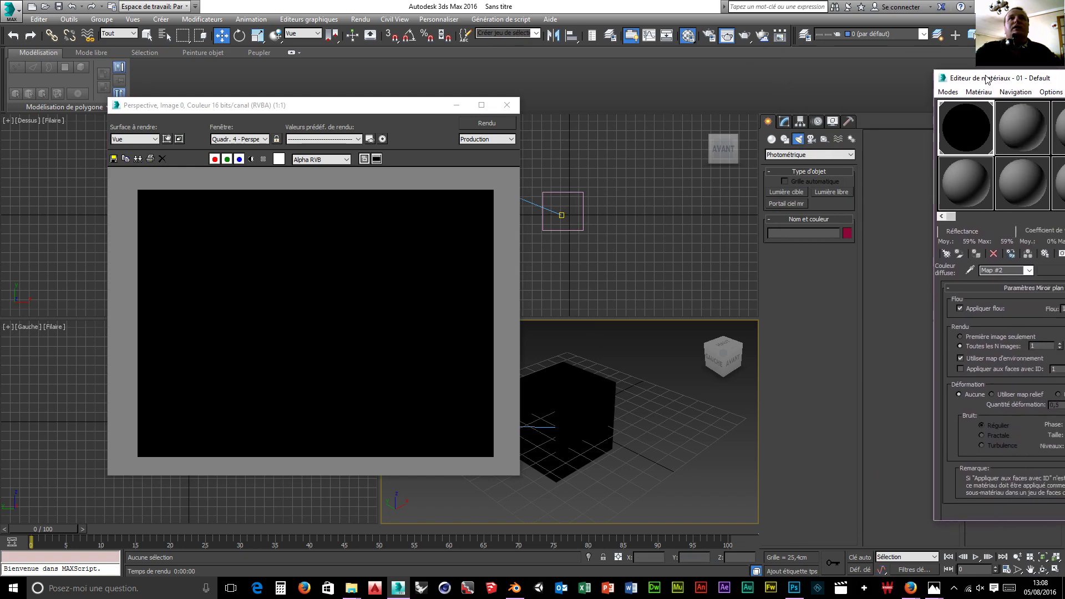
click(785, 122)
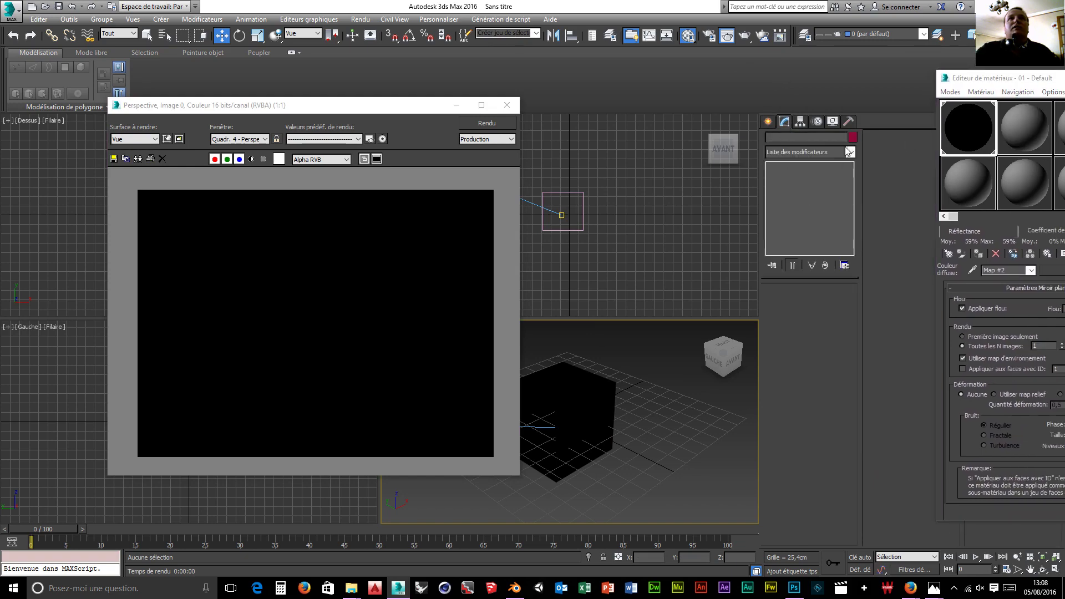
click(770, 122)
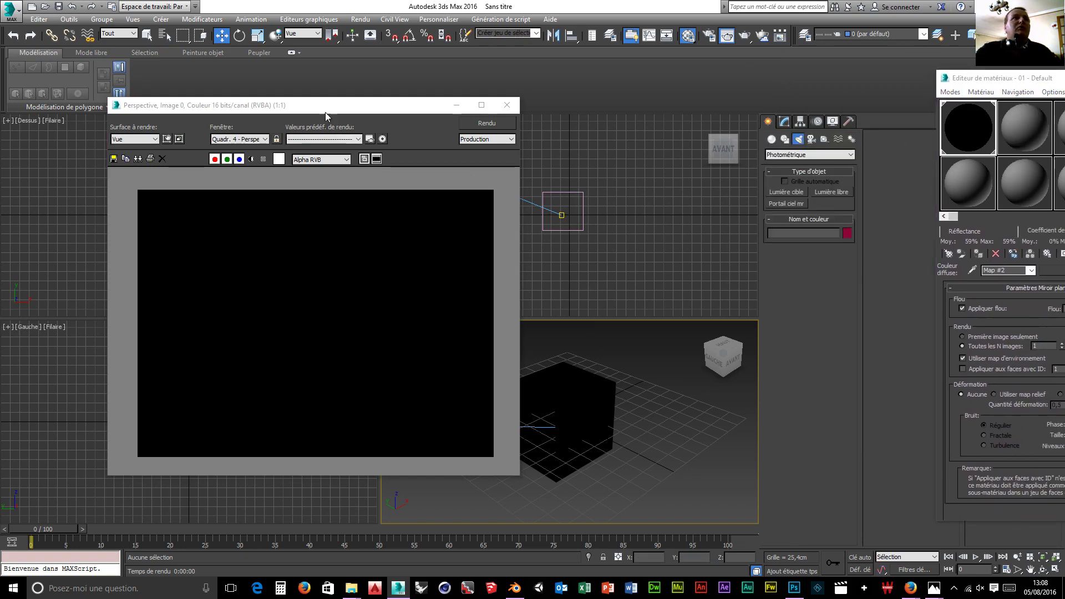
drag(325, 113, 216, 231)
click(531, 201)
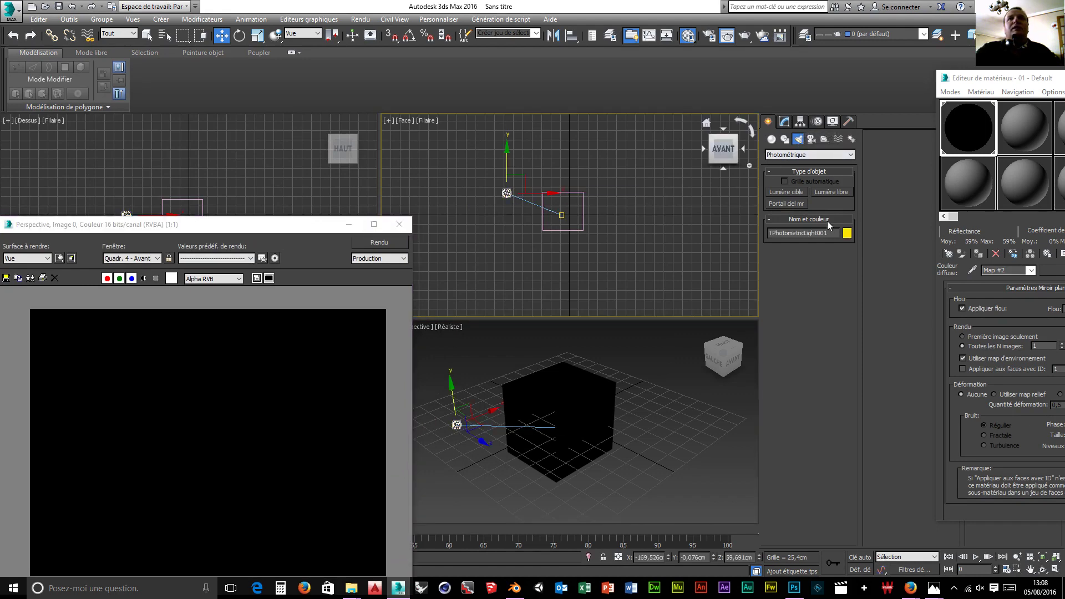
click(848, 234)
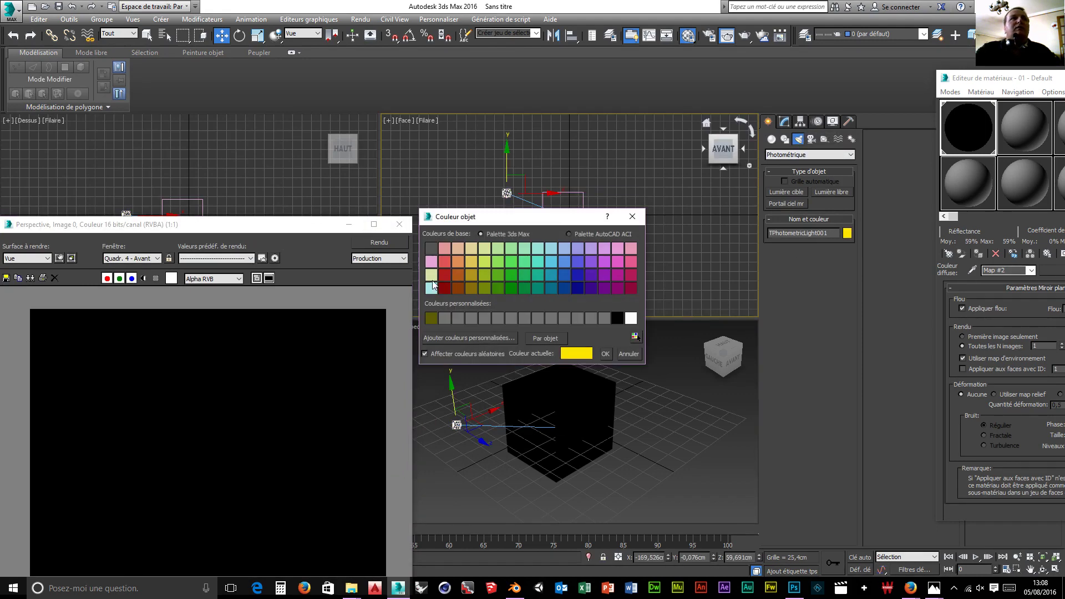
click(631, 318)
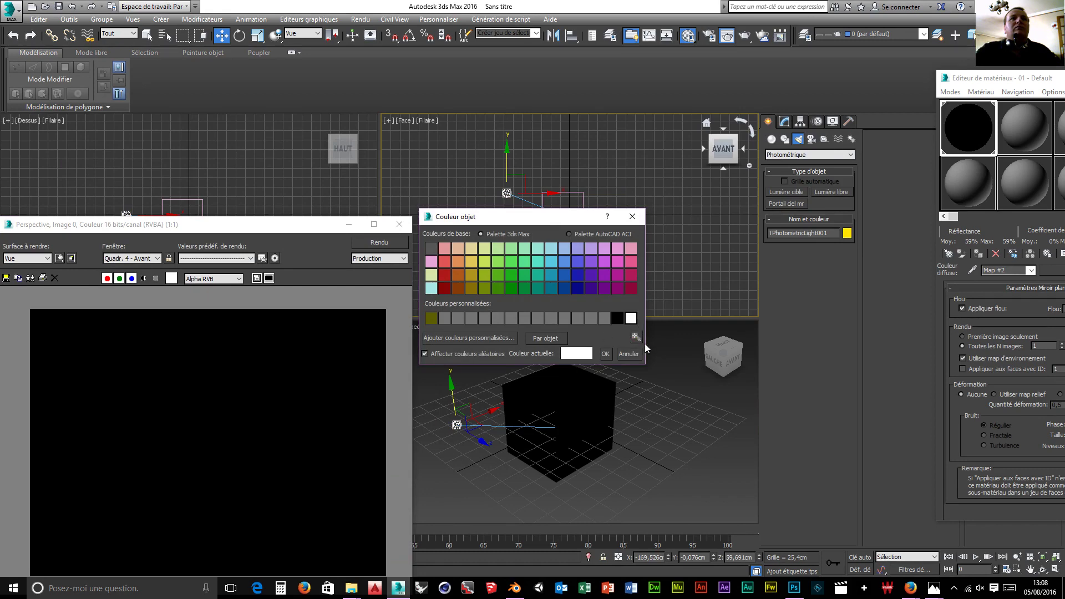
click(606, 354)
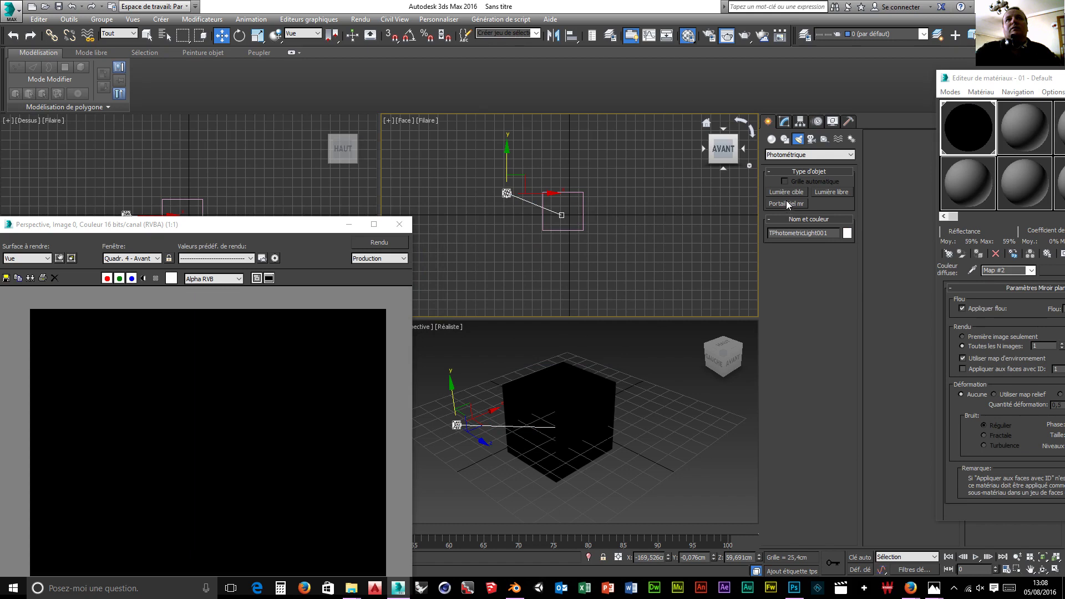
Create a standard dome light (Dôme de lumière) in the top view, just behind the box
click(811, 155)
click(810, 172)
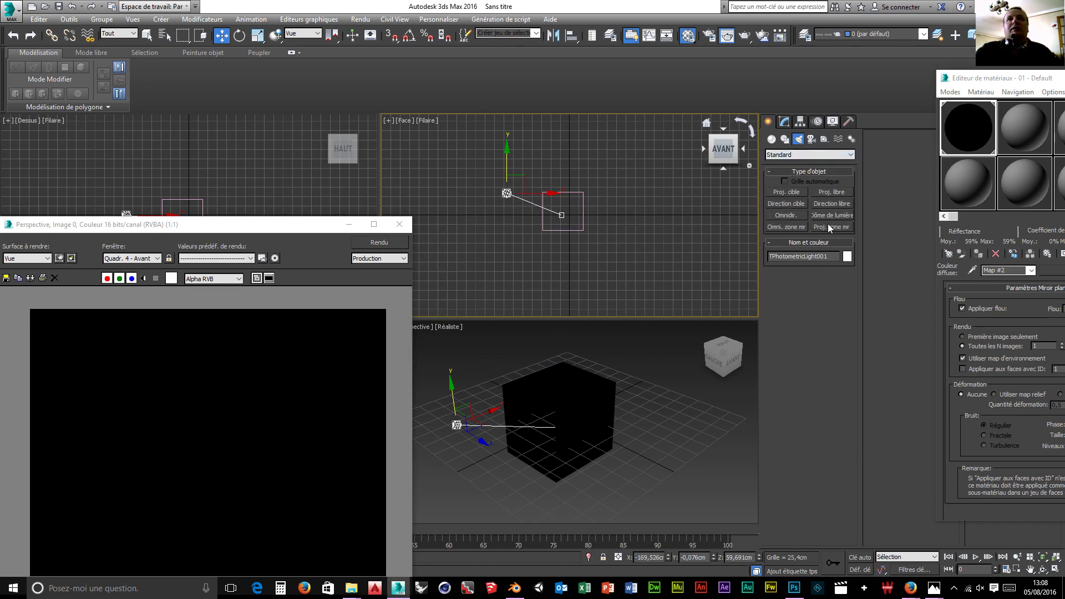
click(832, 214)
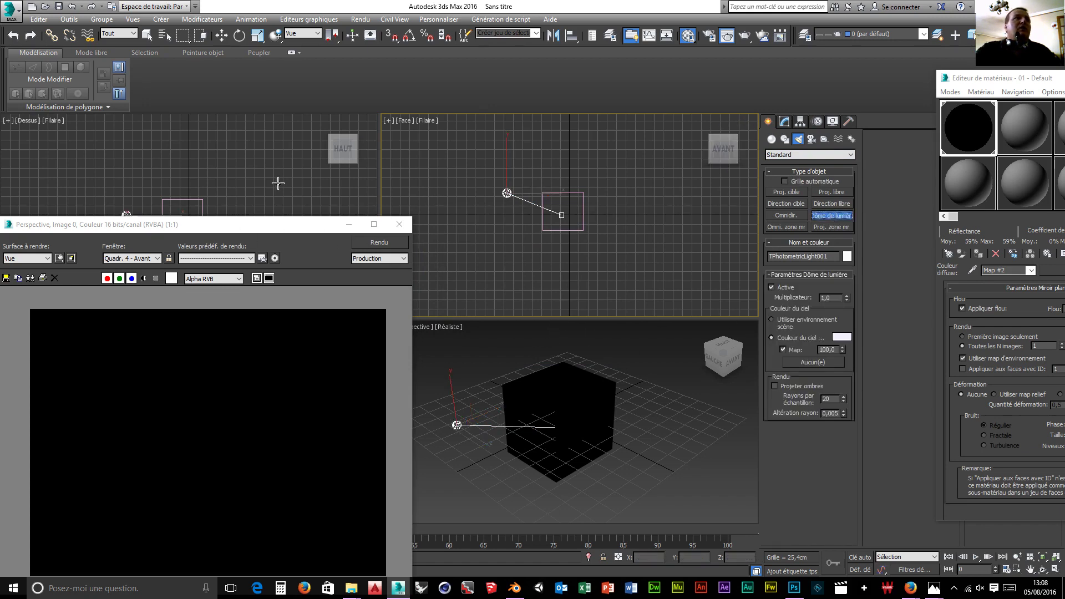
click(167, 181)
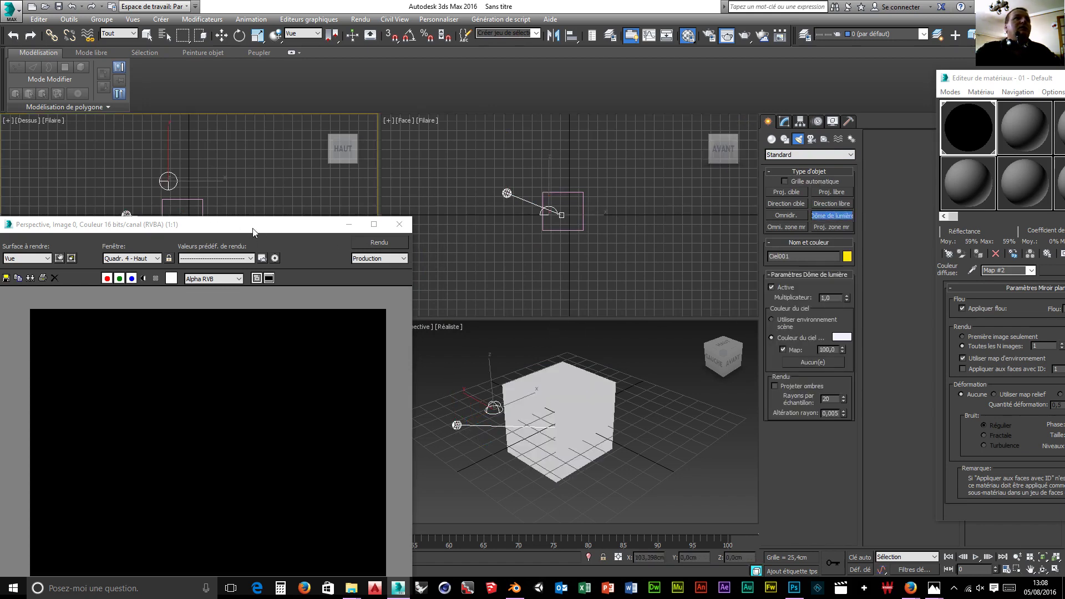
Render the top view, place a second dome light in the perspective view above the box, and render that view
drag(225, 229, 417, 148)
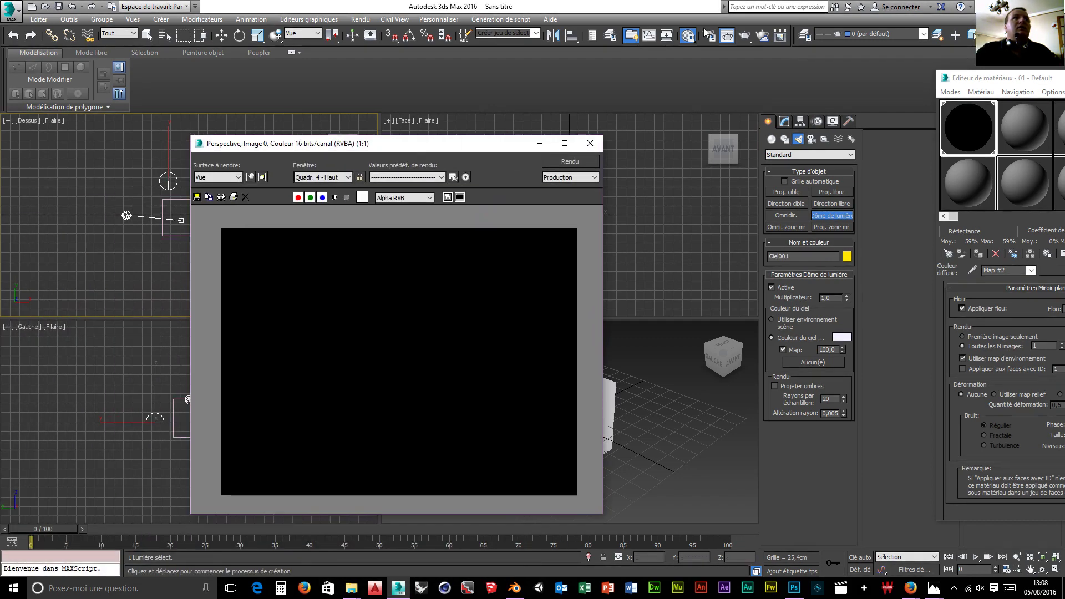
click(744, 36)
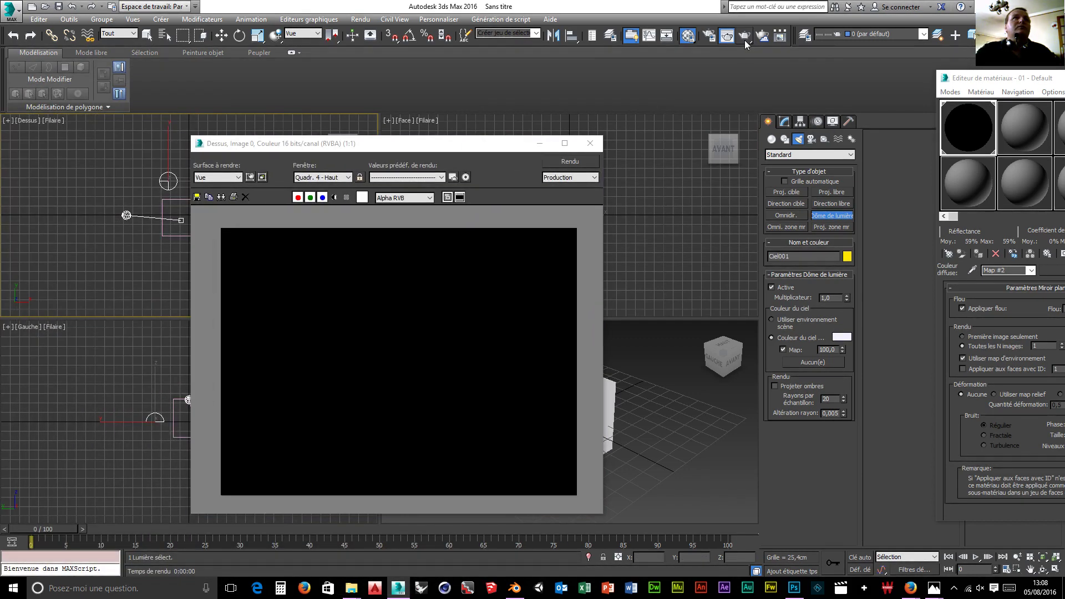
click(587, 145)
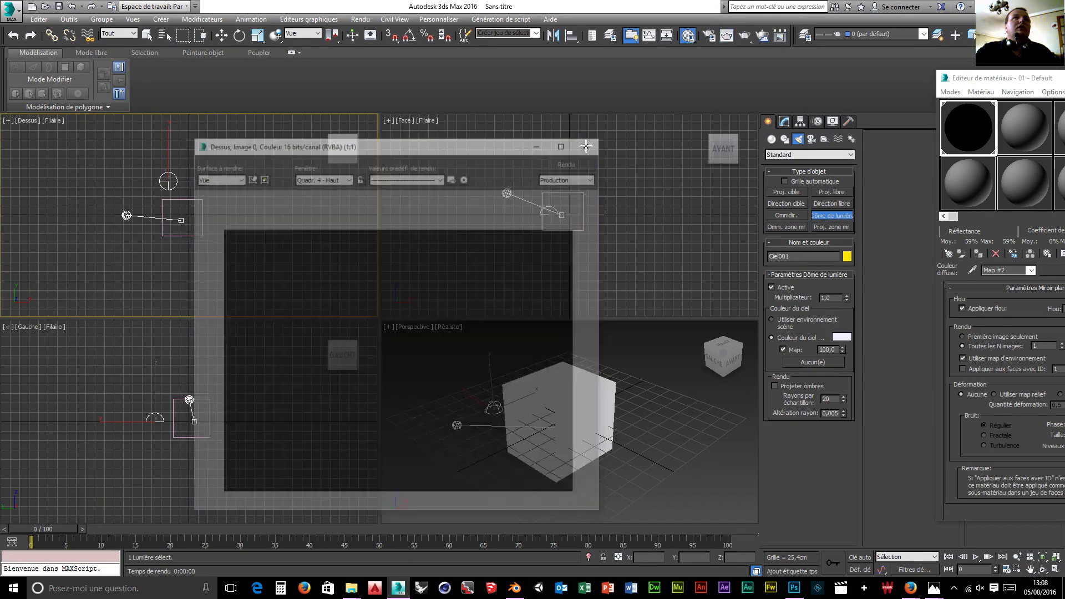
click(739, 41)
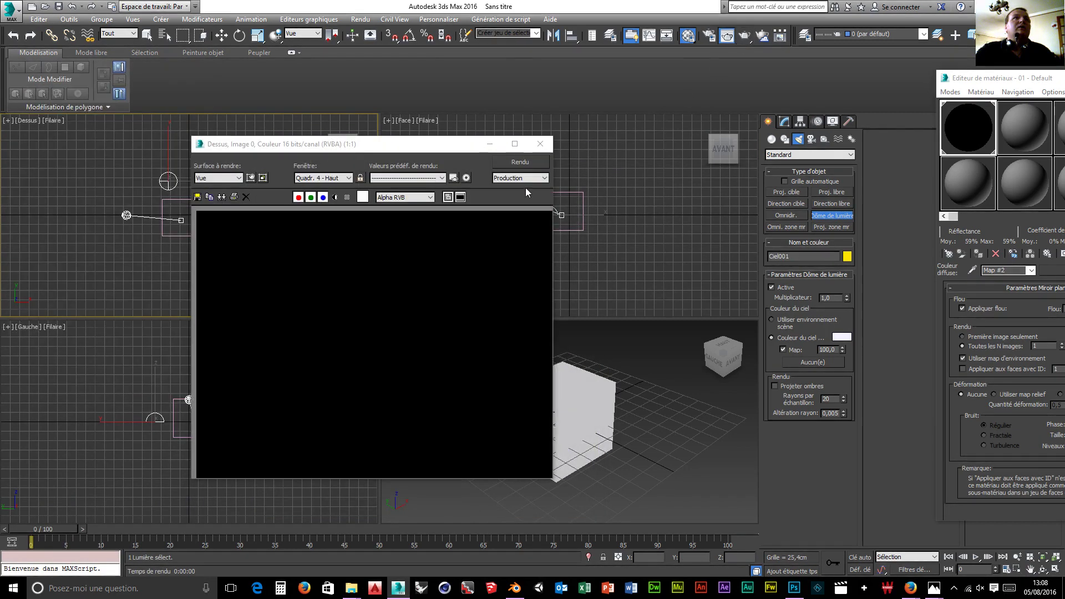
click(624, 333)
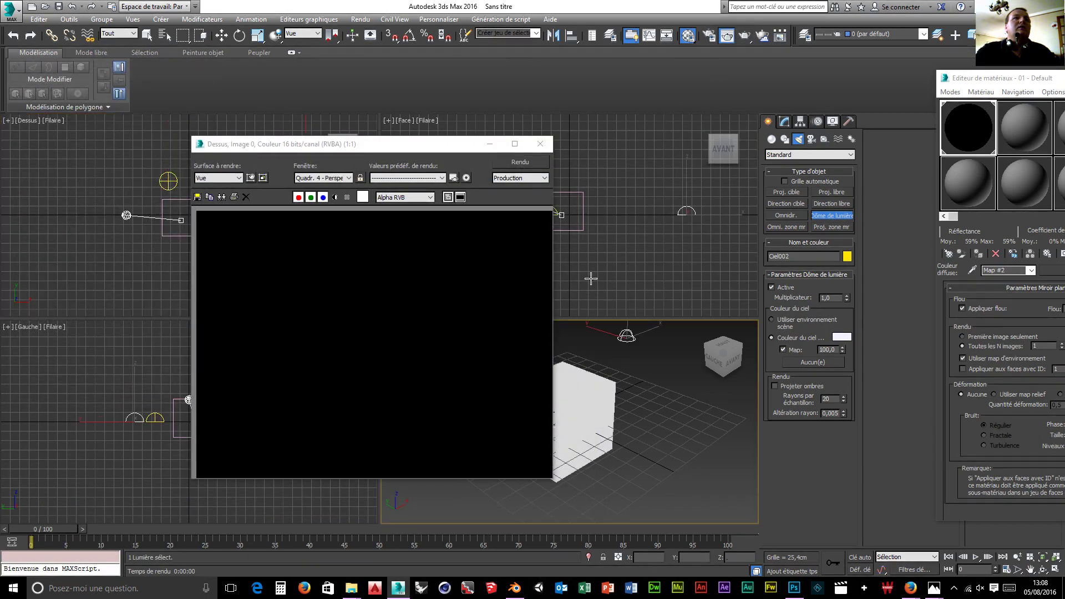
click(523, 162)
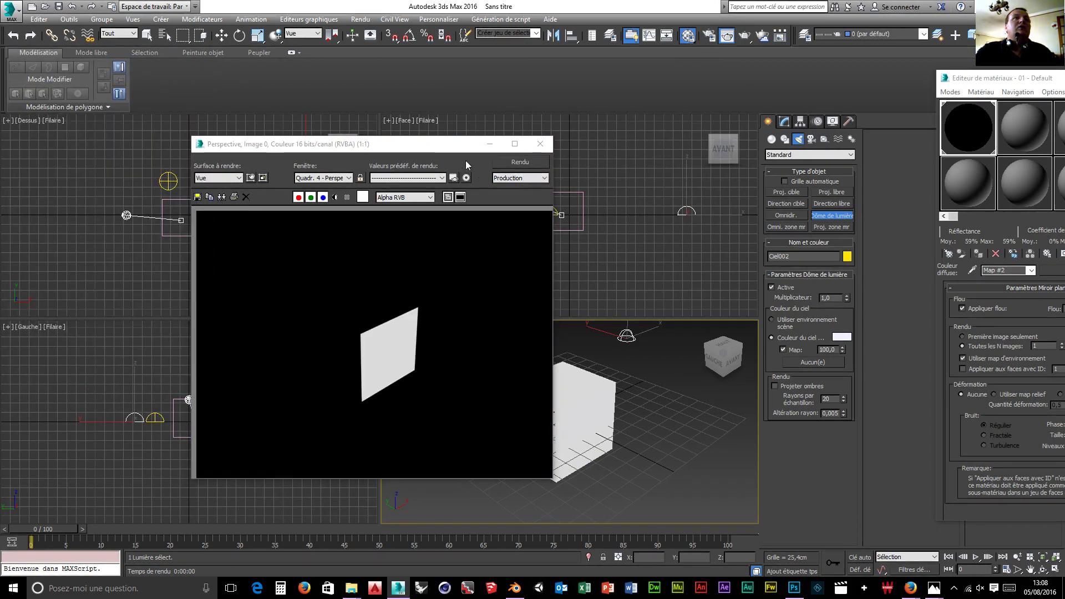
drag(432, 148, 805, 163)
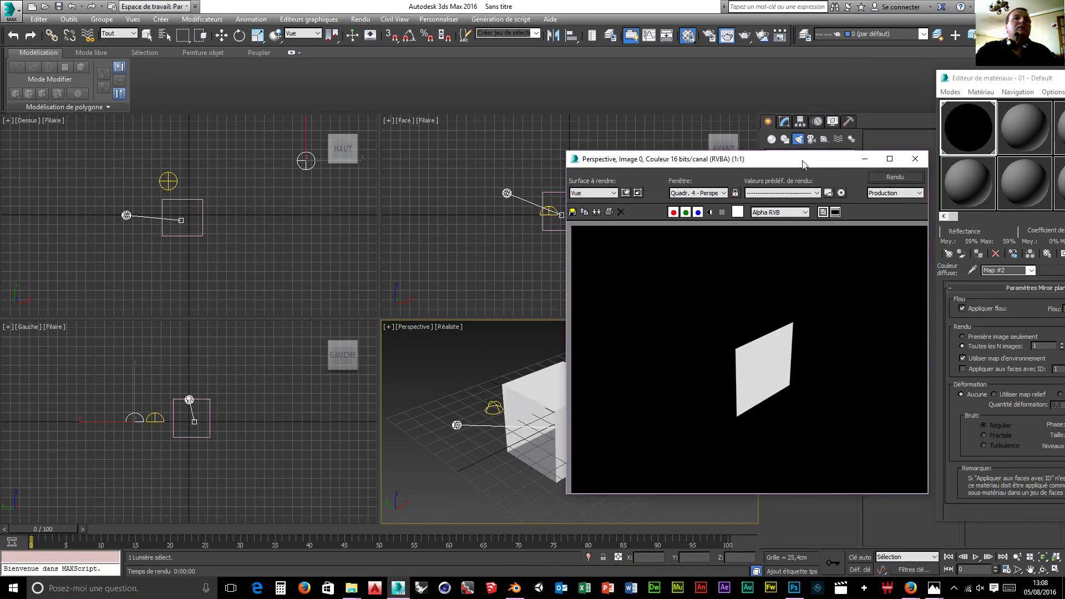
Create a third dome light beside the first, move it to about X -62 cm, Y -14 cm, and render the perspective view
click(167, 184)
key(w)
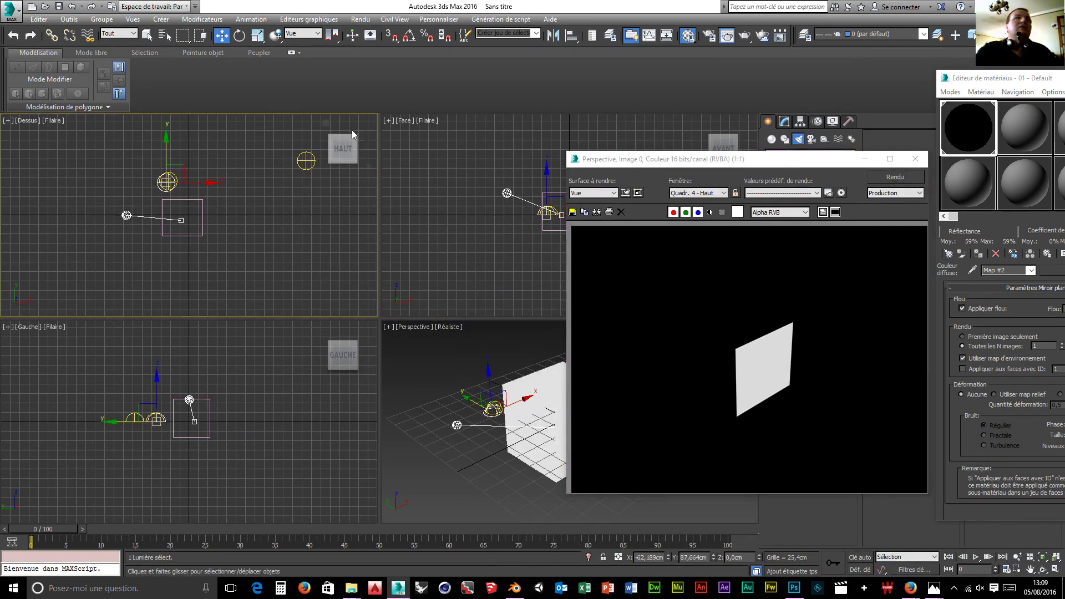
drag(165, 134, 174, 181)
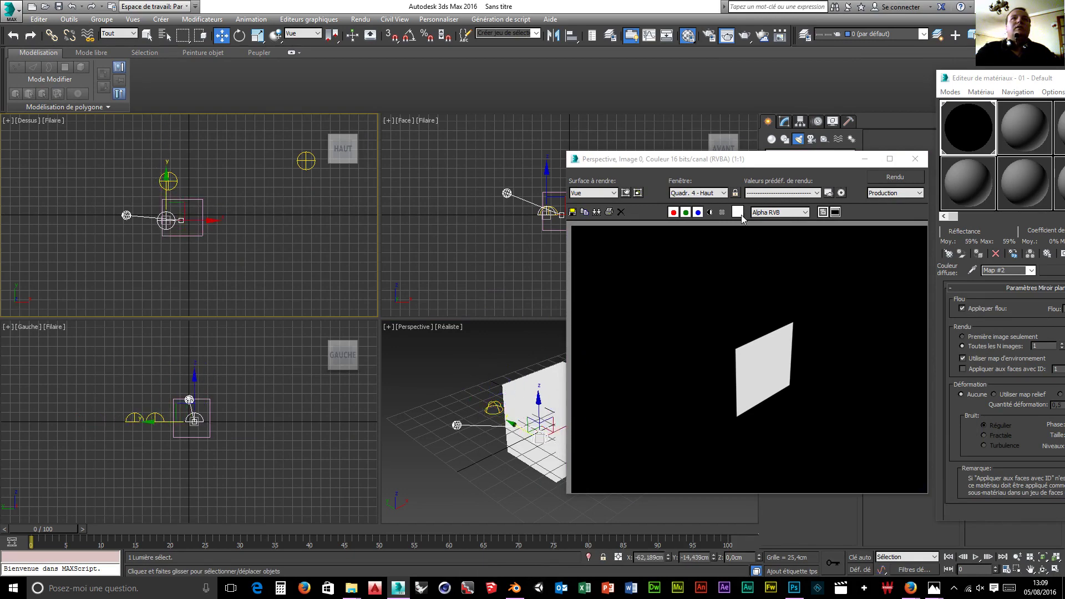
click(895, 177)
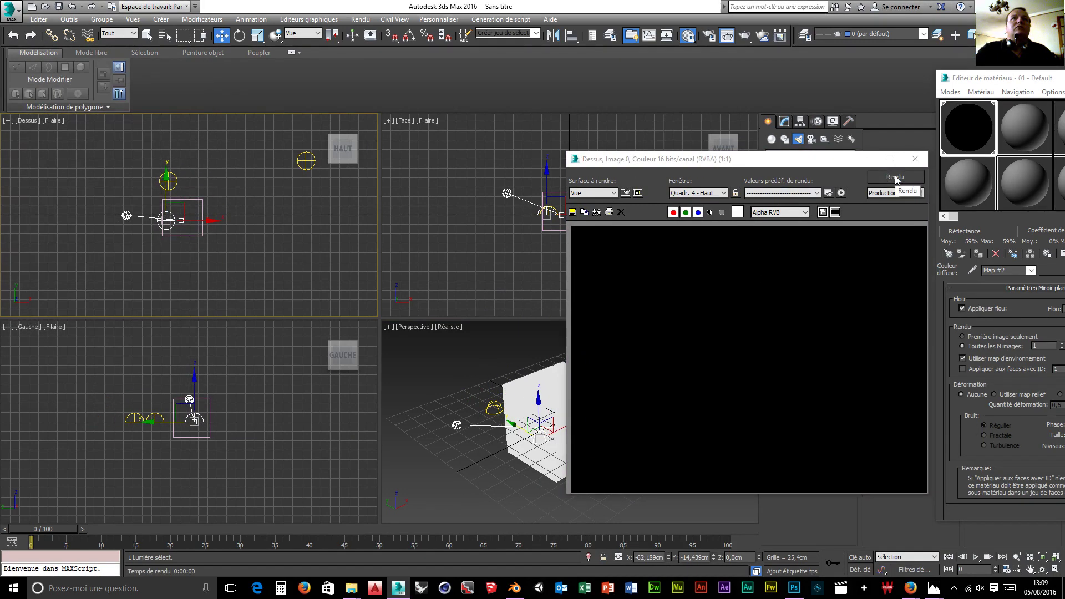
click(499, 379)
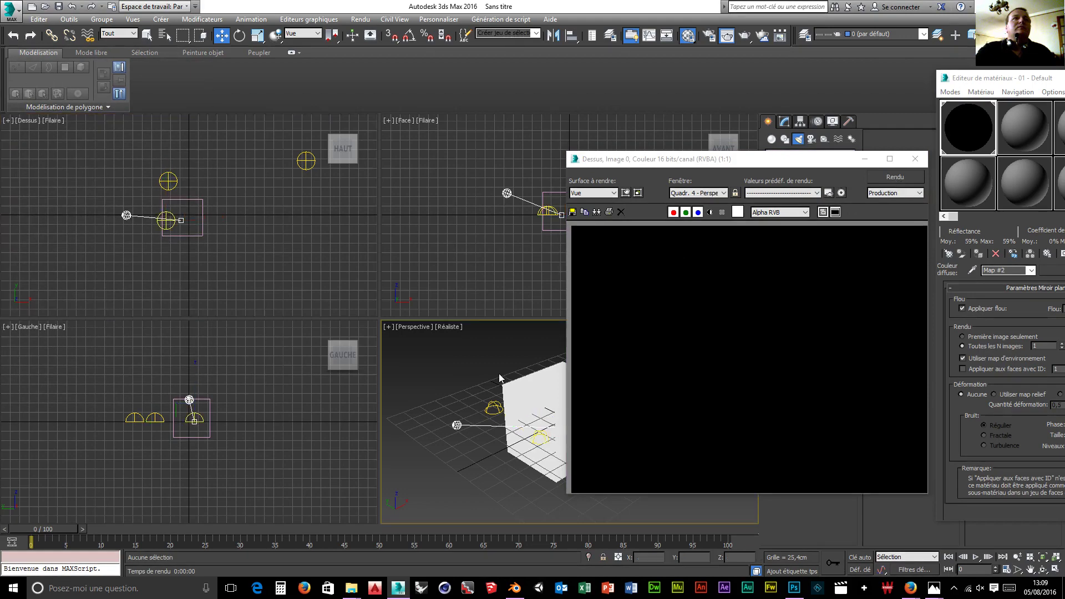
click(894, 177)
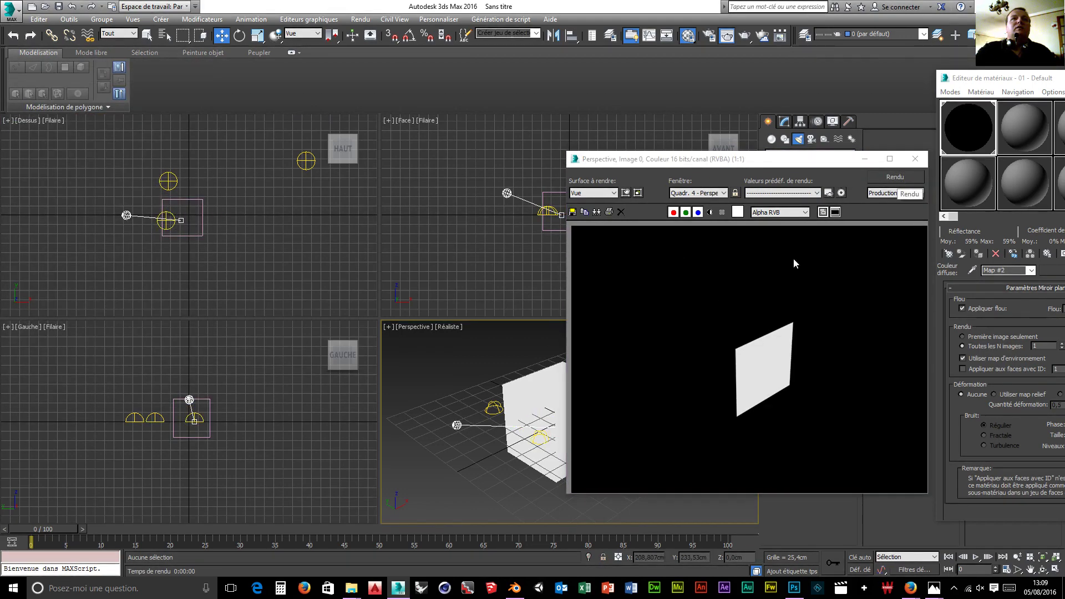
Move the third dome light outside the box to about X -126 cm, activate Select and Place, and open the light's parameters
click(168, 225)
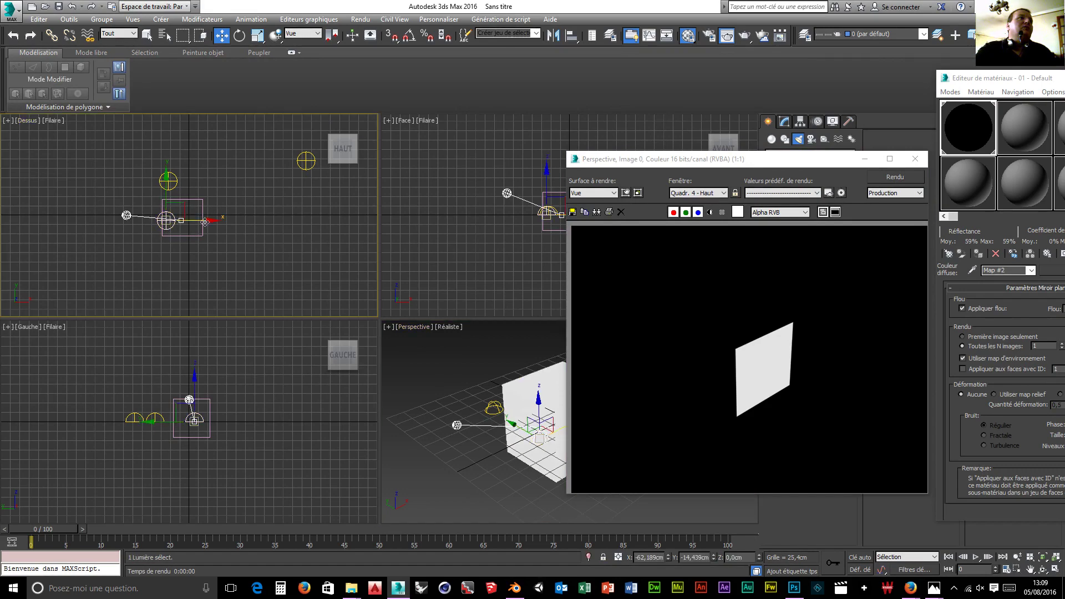
drag(208, 221, 185, 222)
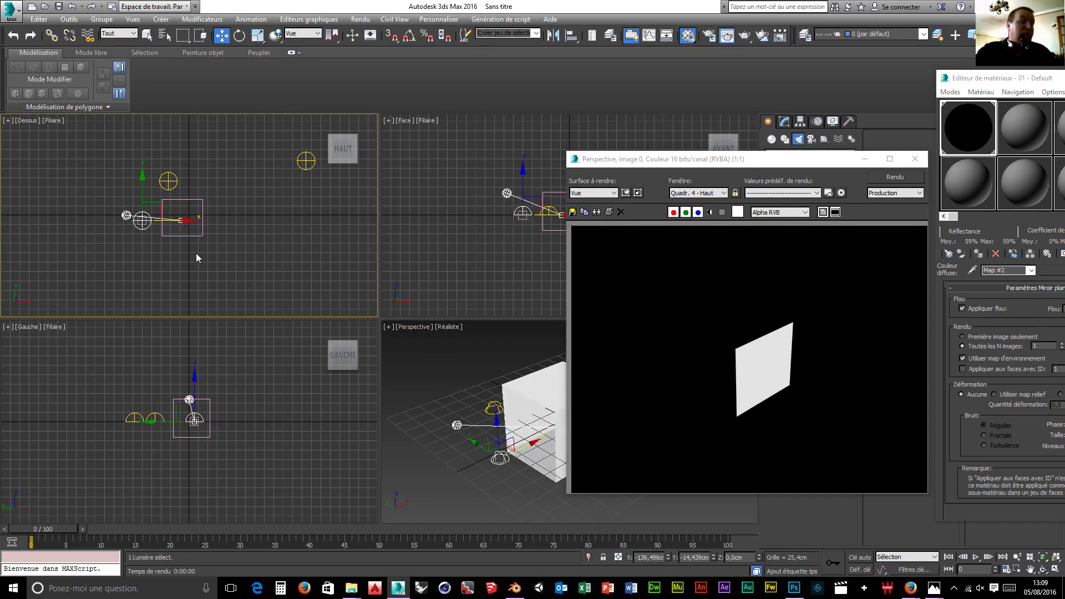
key(r)
key(y)
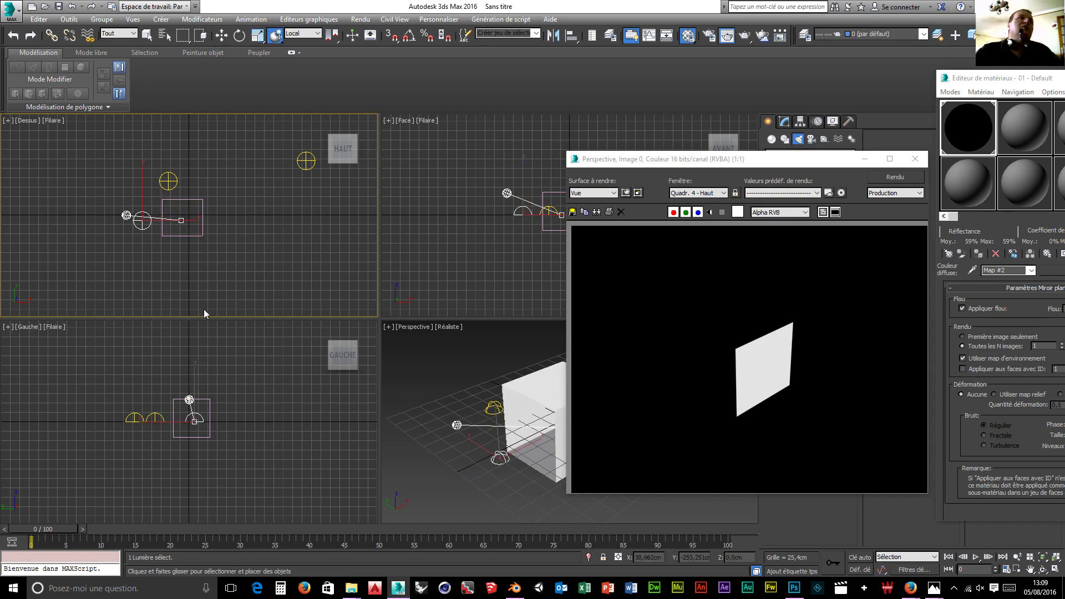
drag(838, 162, 442, 178)
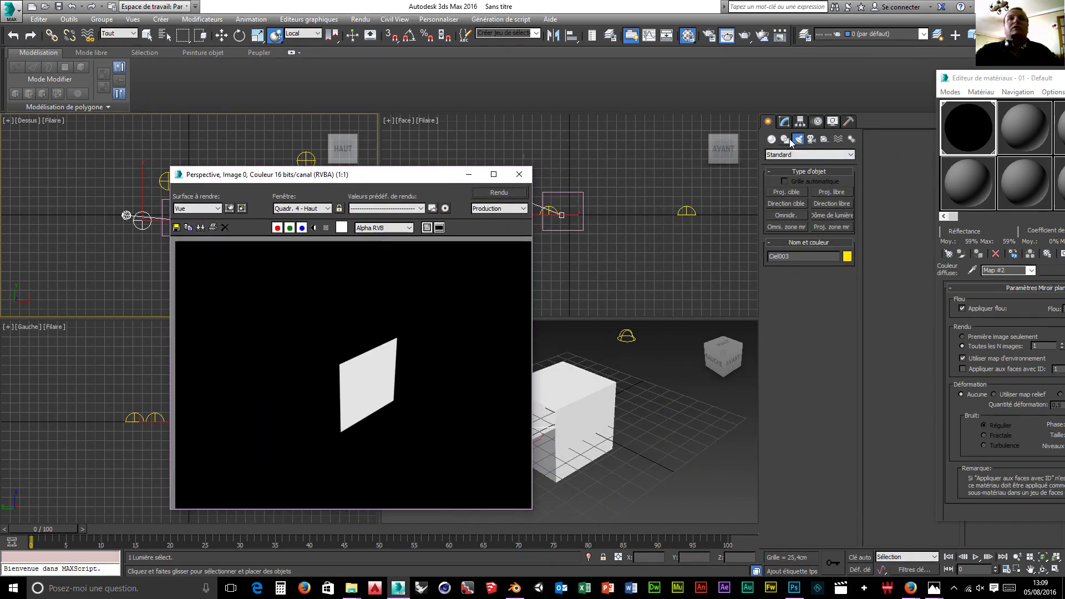
click(784, 122)
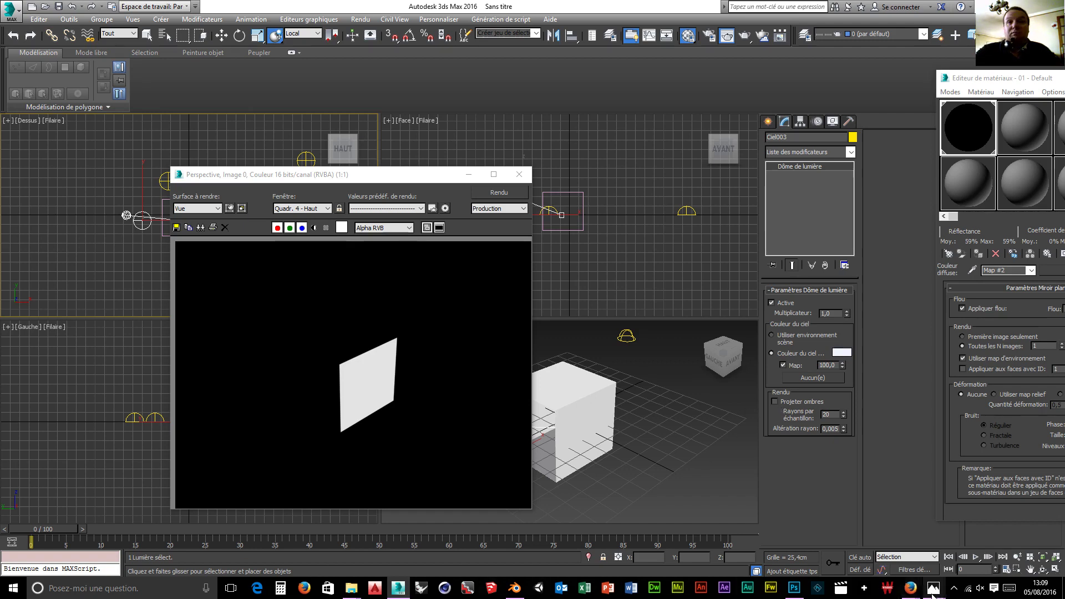
Switch to Blender and examine the reflections on the mirror cube from several angles, above and below
click(514, 588)
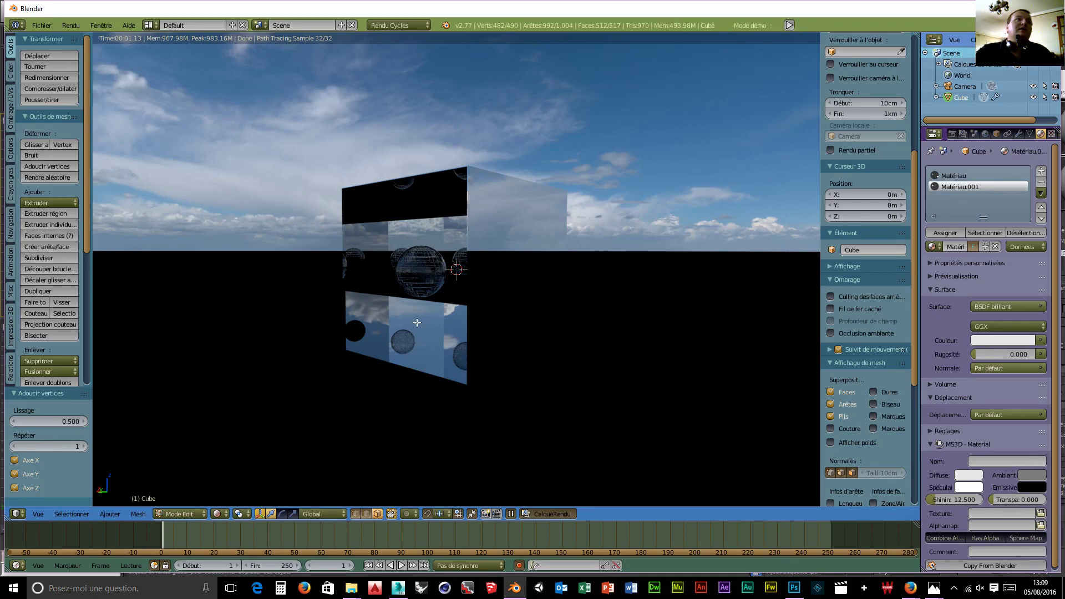
middle_drag(417, 322, 394, 291)
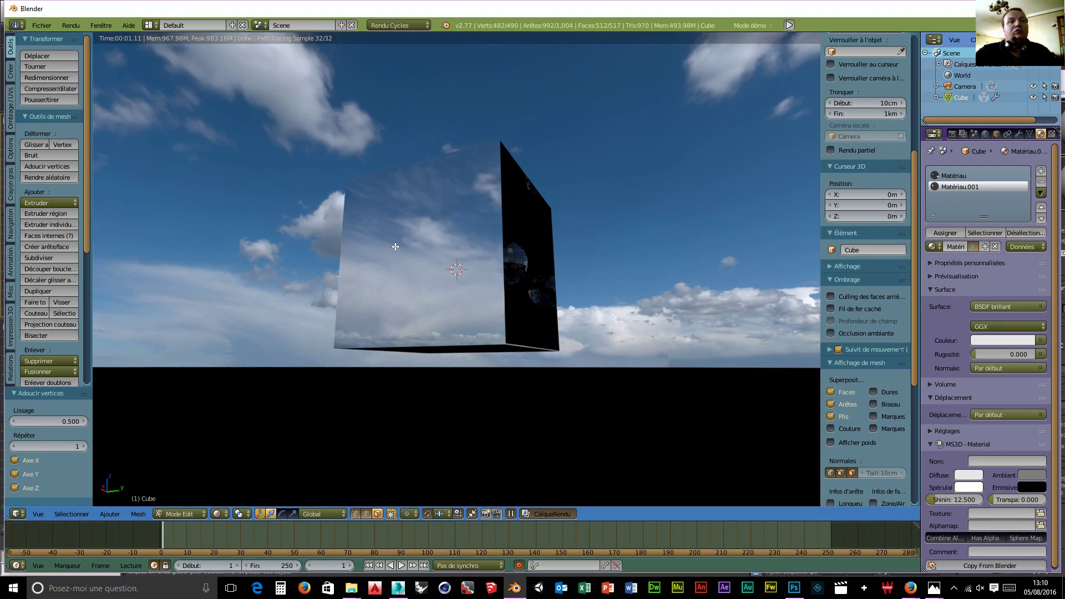
middle_drag(395, 247, 412, 276)
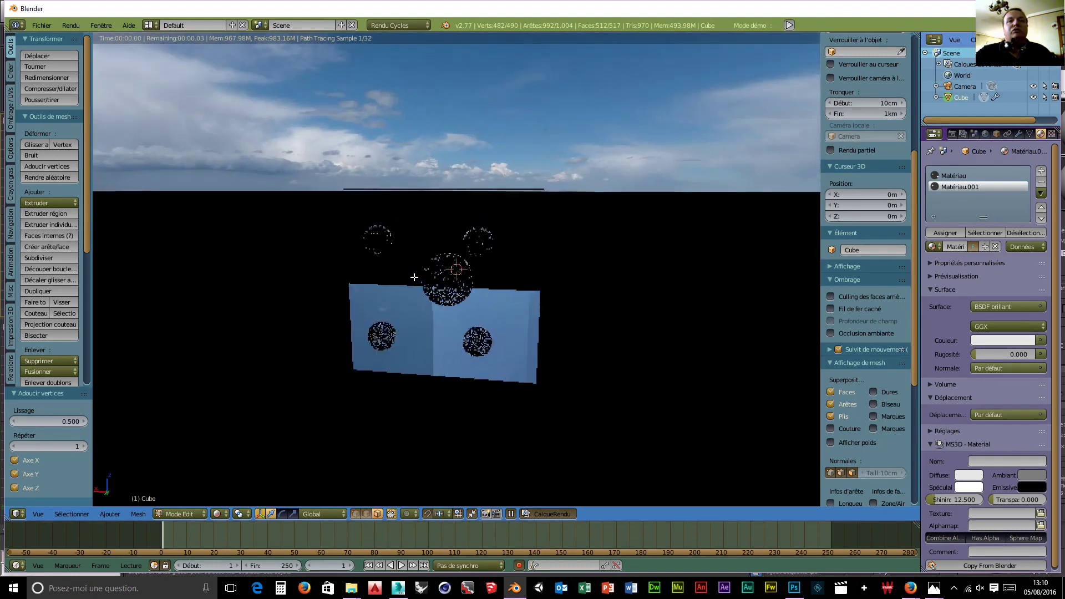
In File Explorer, go to the modèle max folder inside modèle 3d on the Data (D:) drive
mouse_move(515, 588)
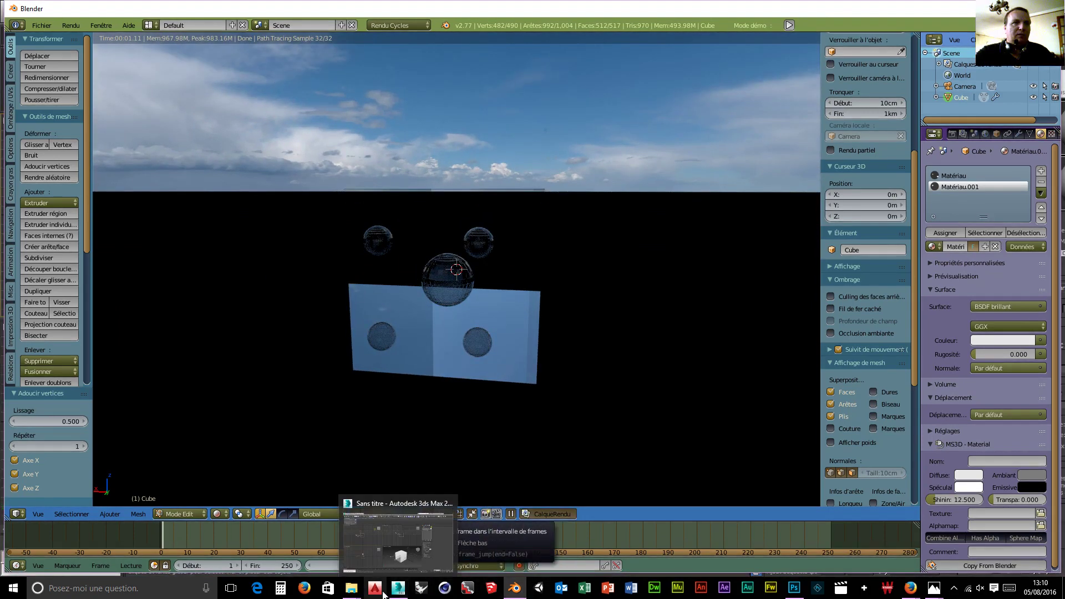
mouse_move(350, 593)
mouse_move(227, 563)
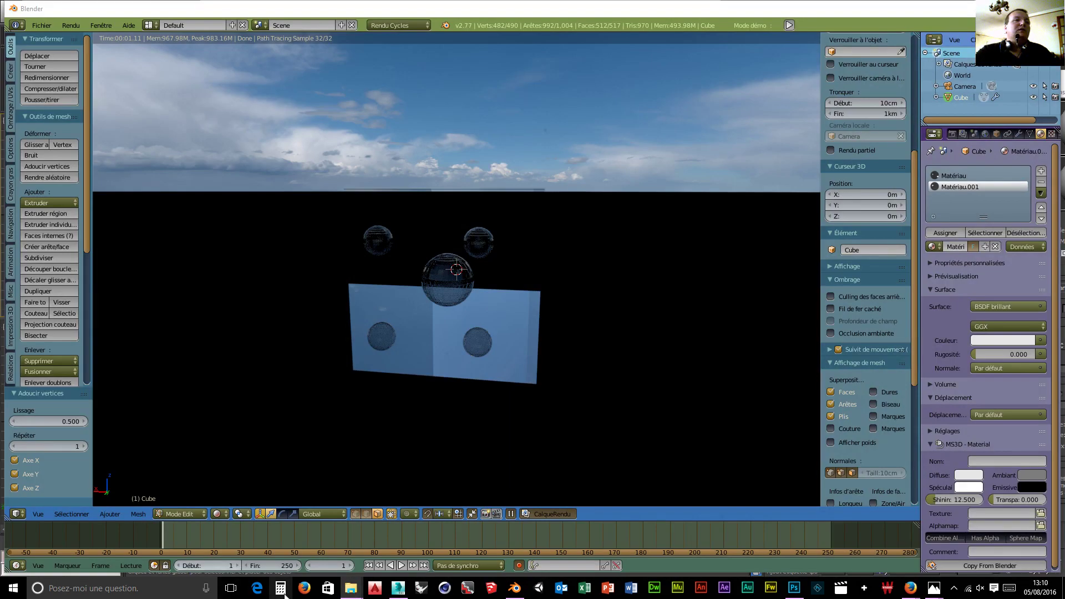
click(304, 589)
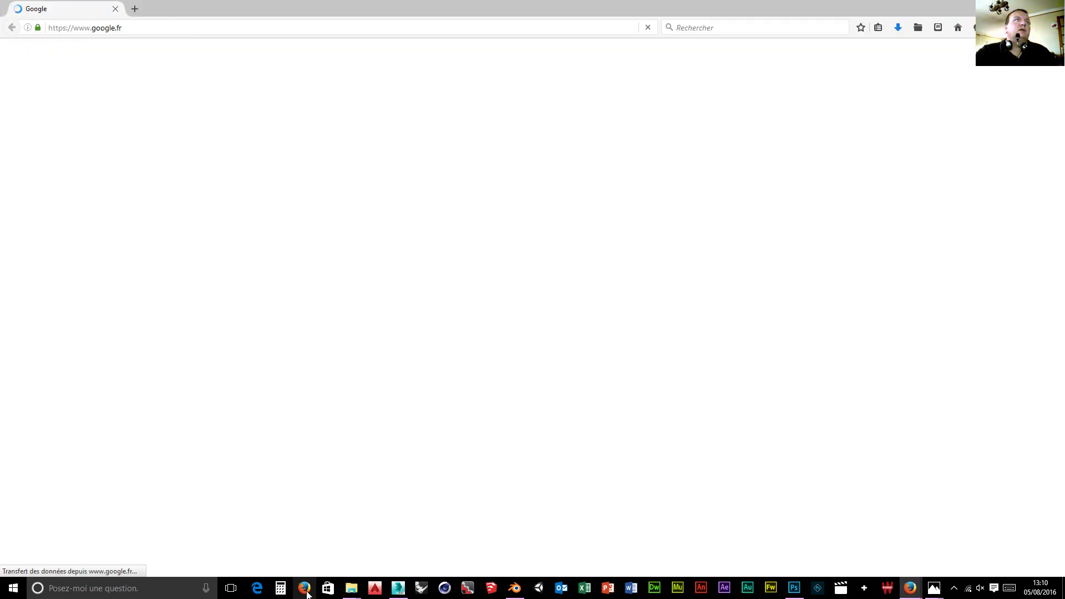
click(352, 589)
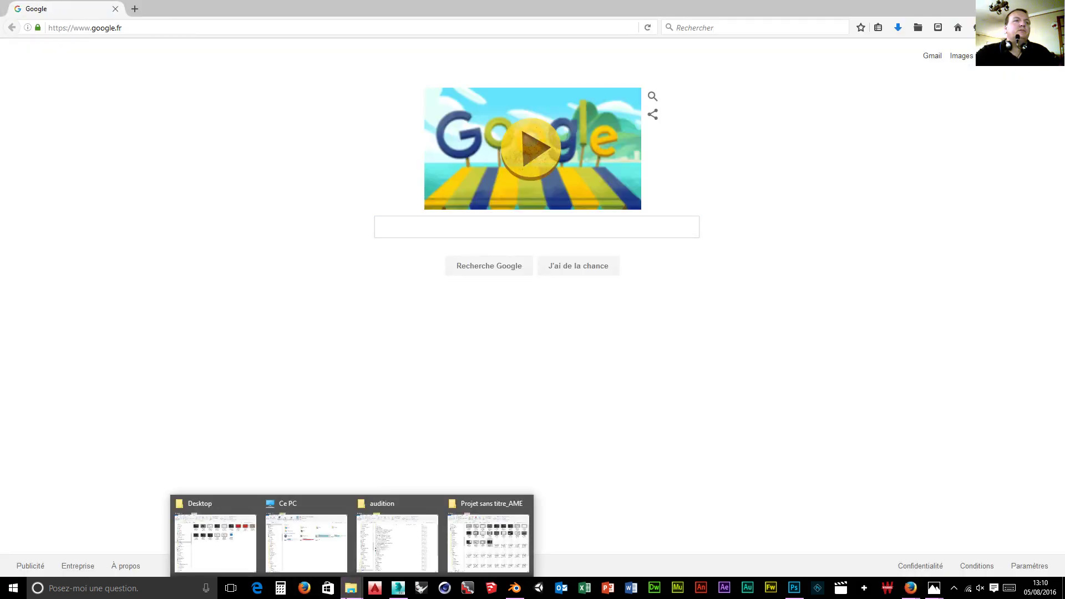
mouse_move(351, 588)
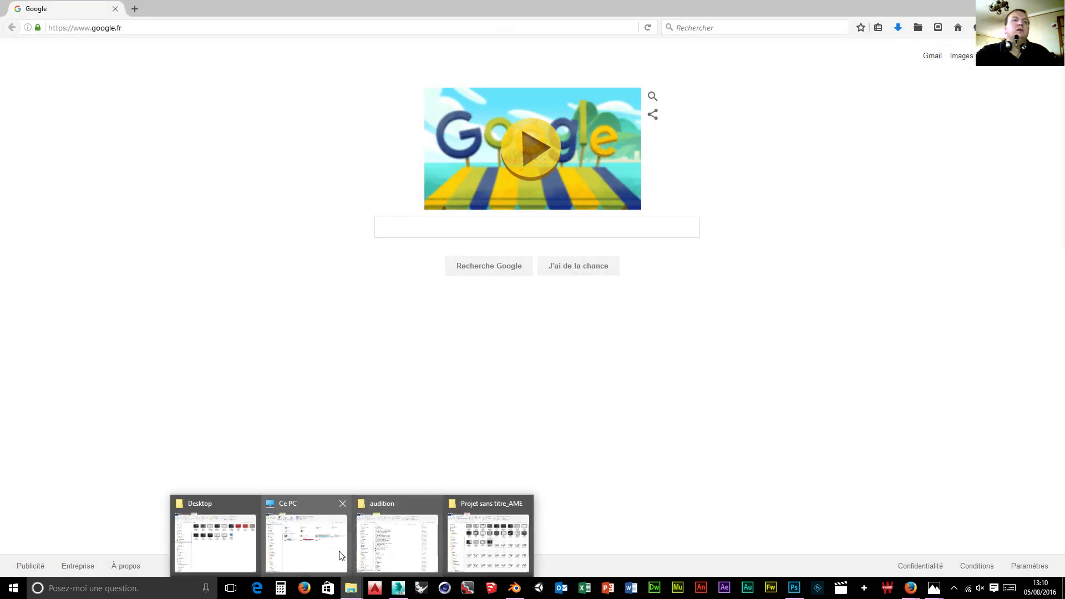
drag(1064, 61, 477, 62)
double_click(627, 256)
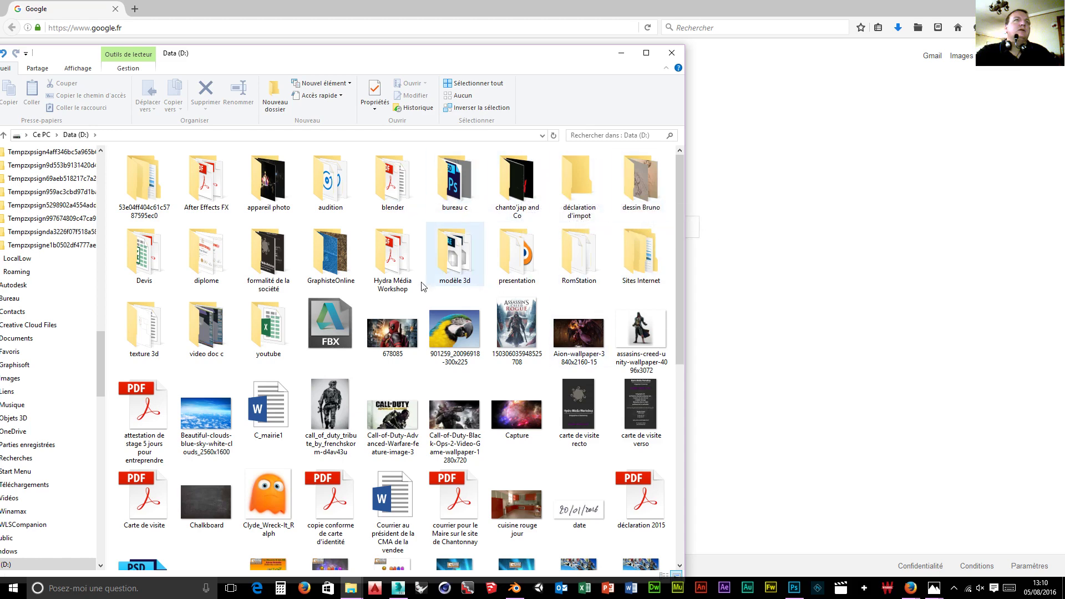
double_click(464, 282)
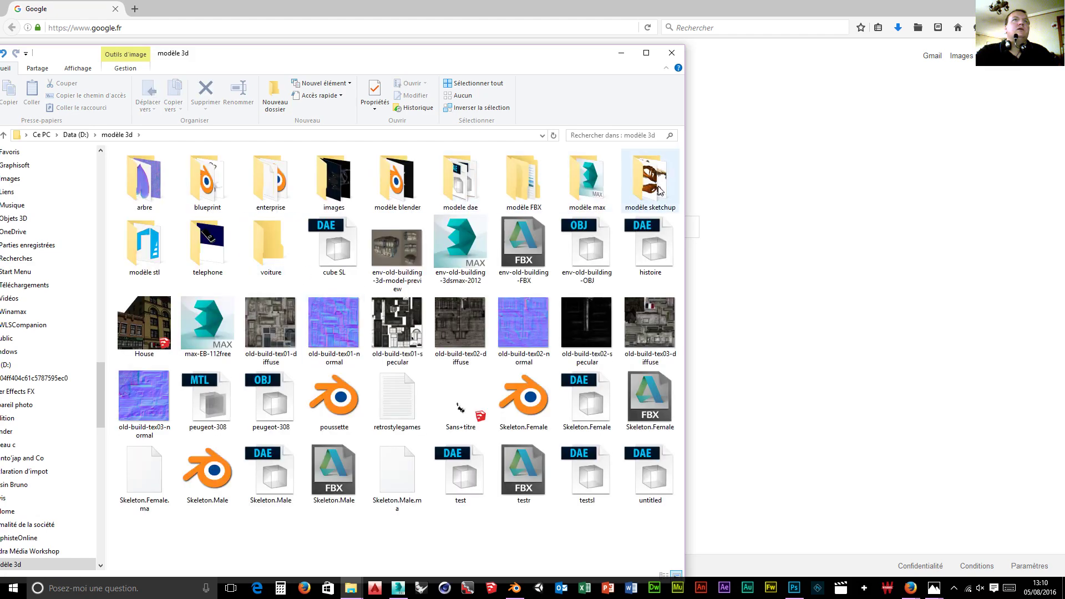
double_click(598, 192)
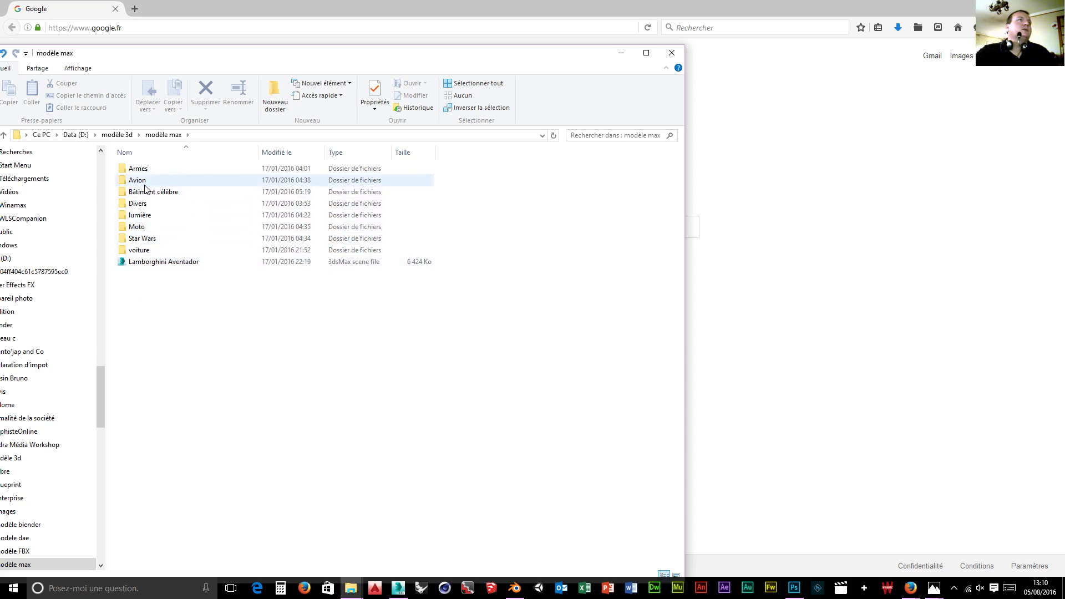
Look through the voiture, Star Wars and lumière folders for a 3ds Max scene file
double_click(138, 250)
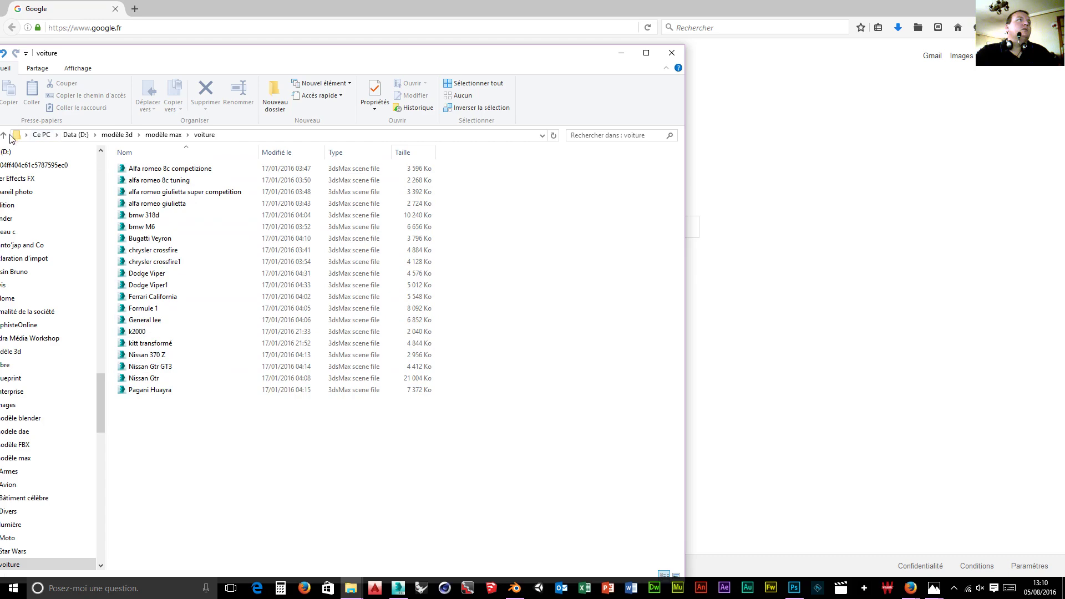
drag(269, 52, 390, 33)
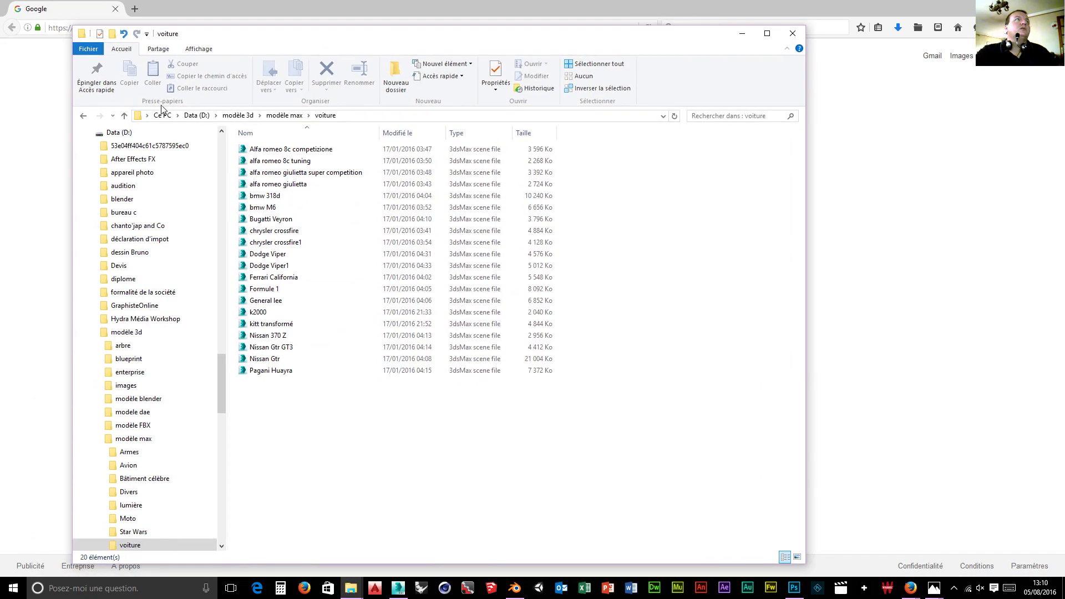
click(83, 115)
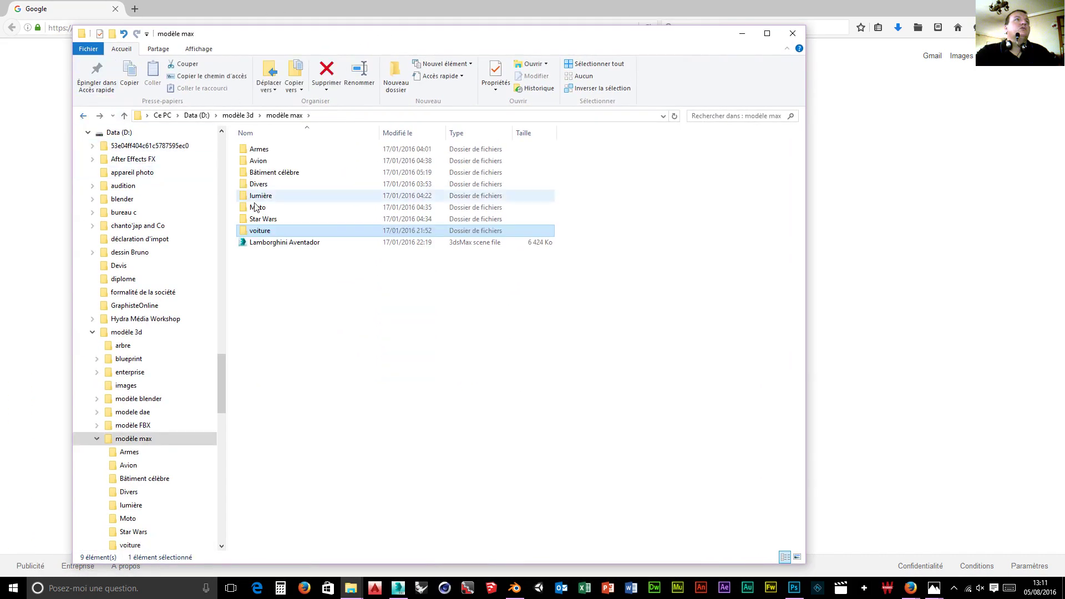
double_click(262, 219)
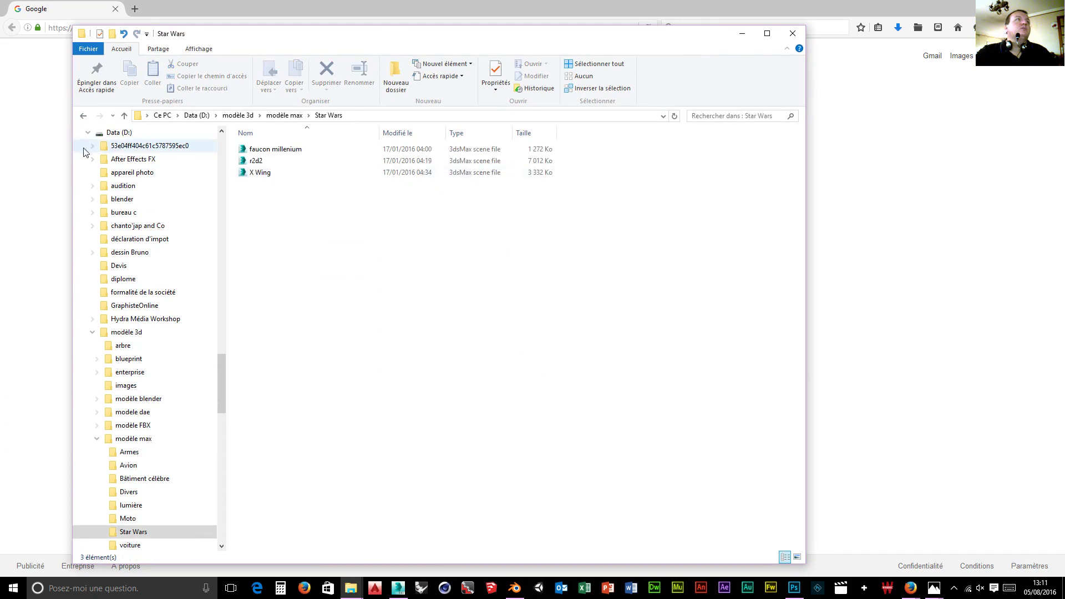
click(83, 116)
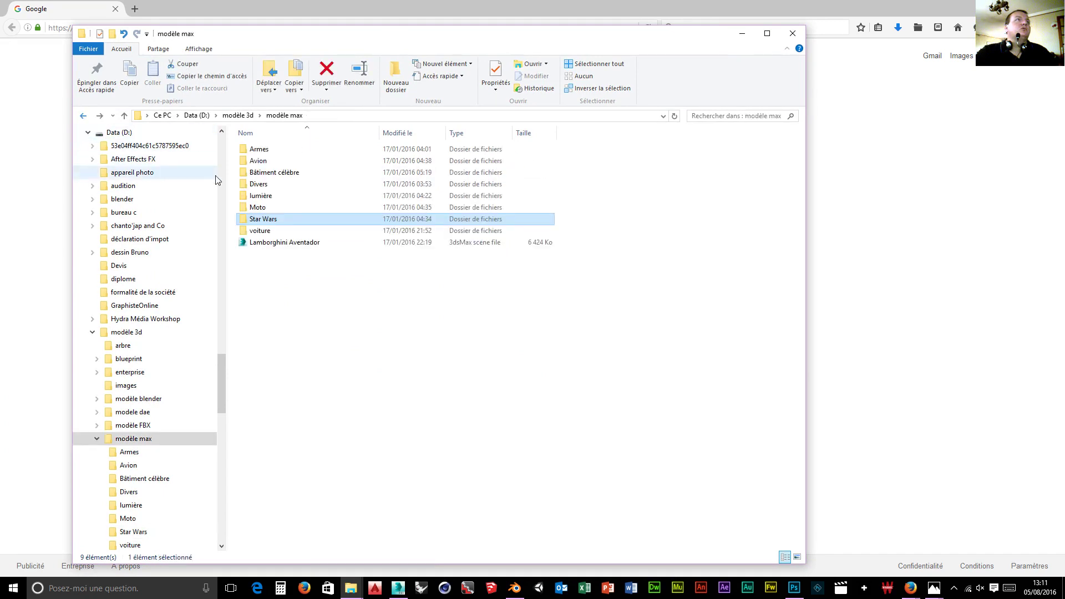
double_click(259, 198)
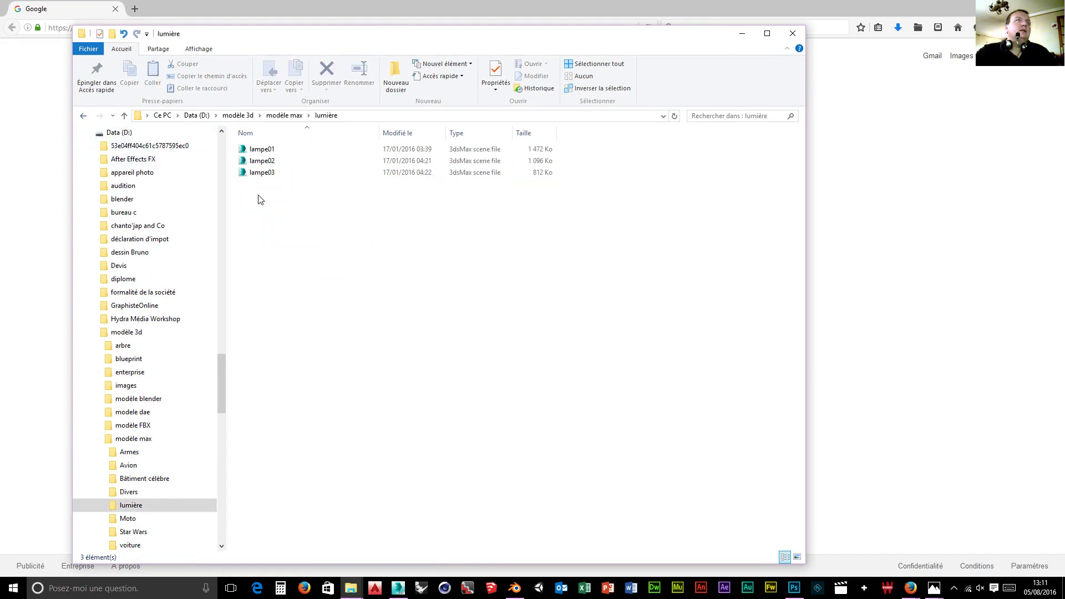
click(83, 115)
Open the famas scene from the Armes folder in 3ds Max
double_click(265, 150)
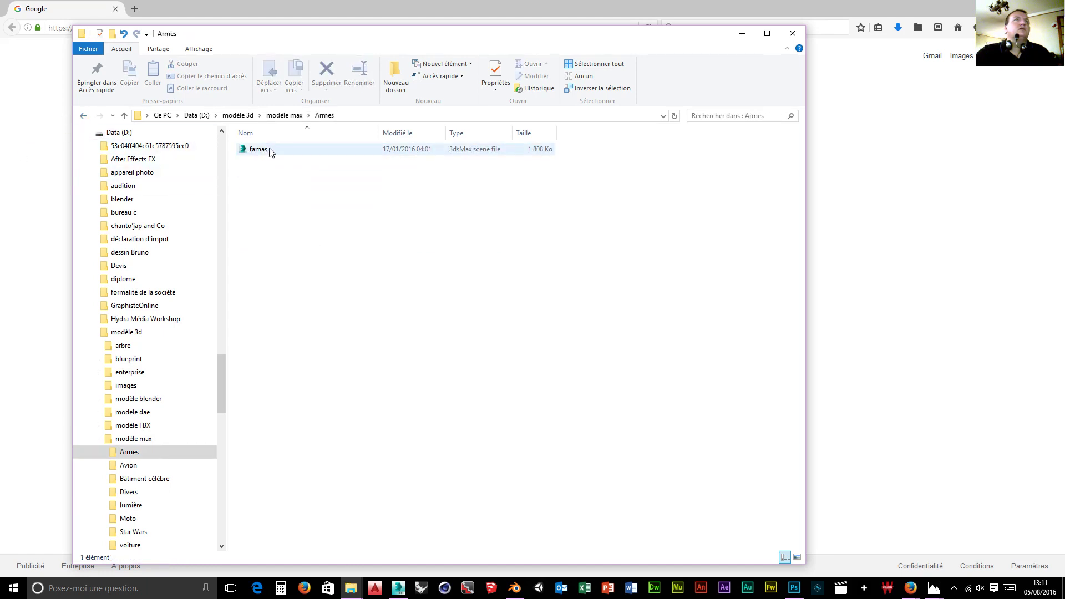
double_click(264, 149)
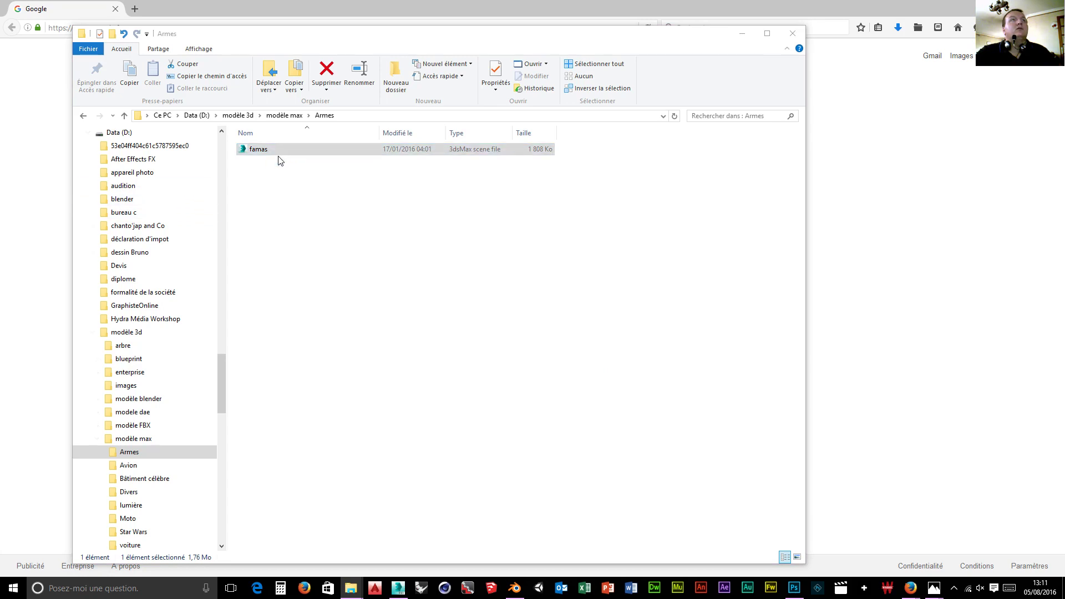
click(258, 154)
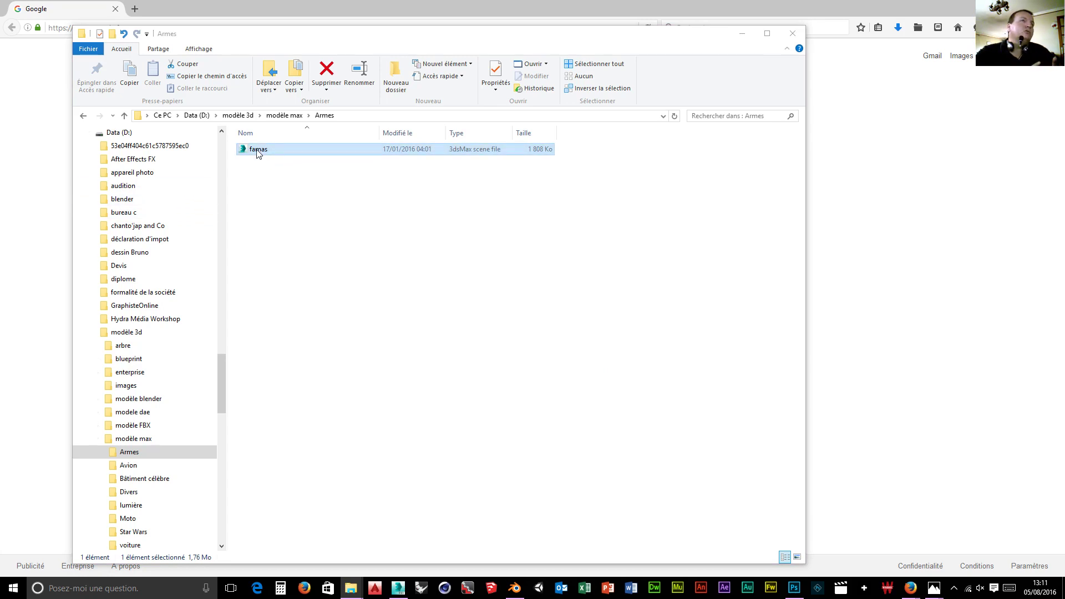
click(405, 590)
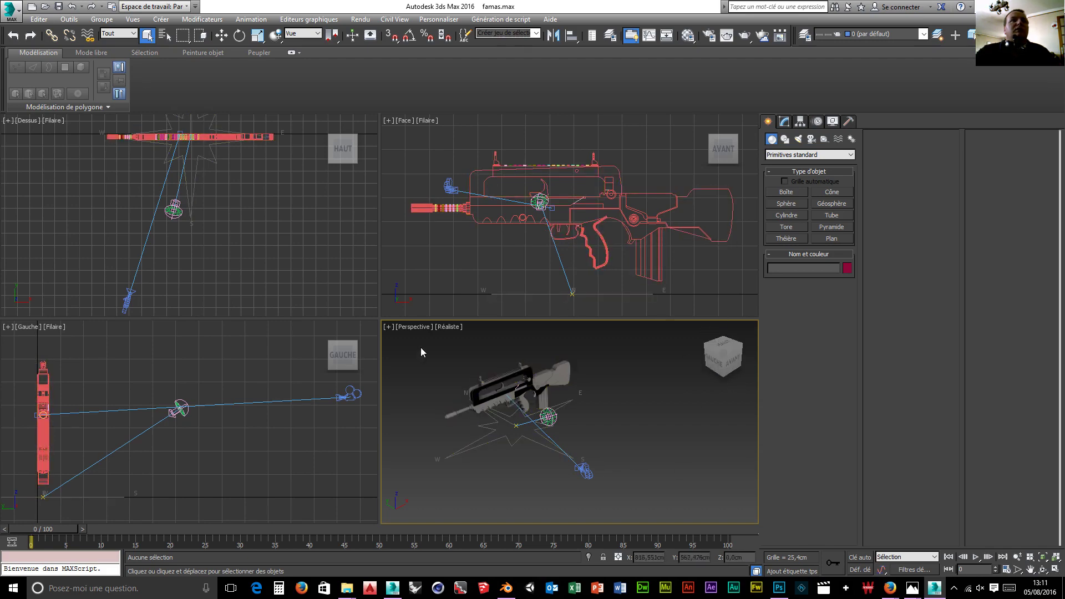
Set the perspective viewport to the skpCamera001 camera, render that view, and close the rendered image
click(410, 327)
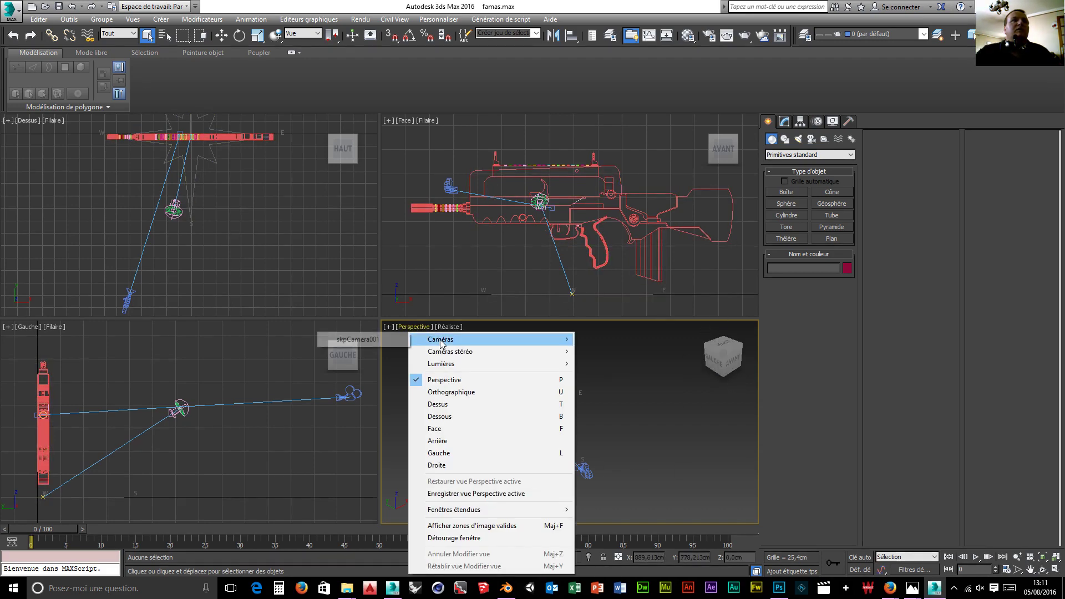
mouse_move(417, 339)
click(357, 339)
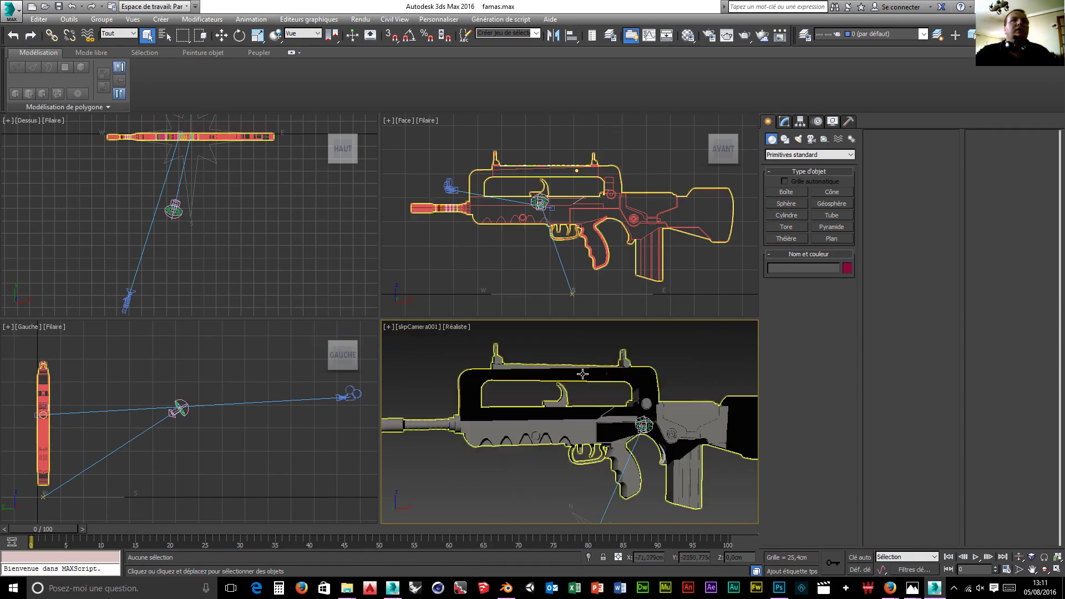
click(766, 37)
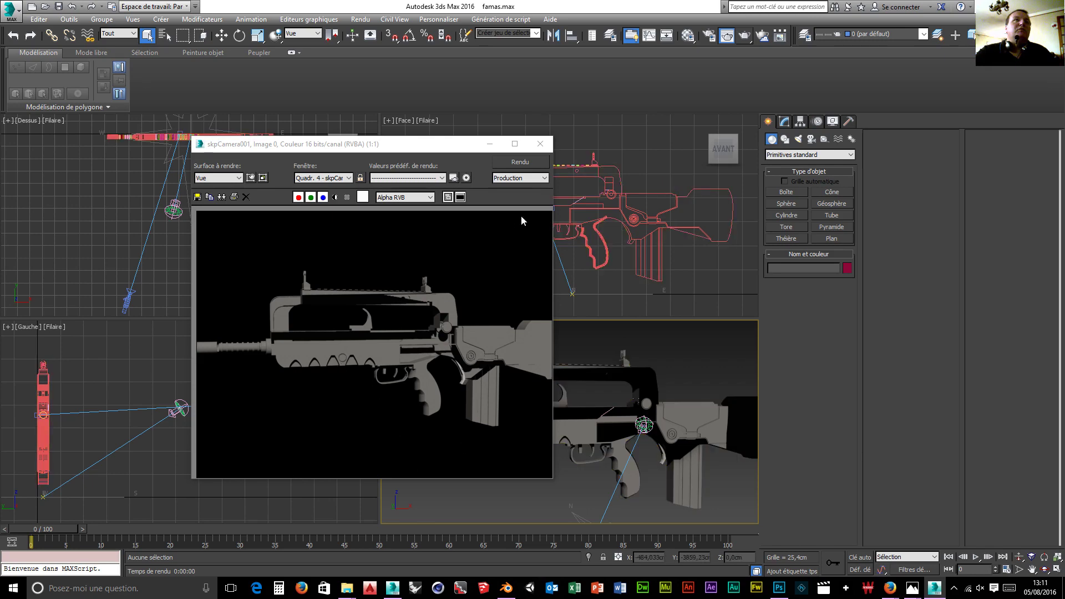
click(540, 144)
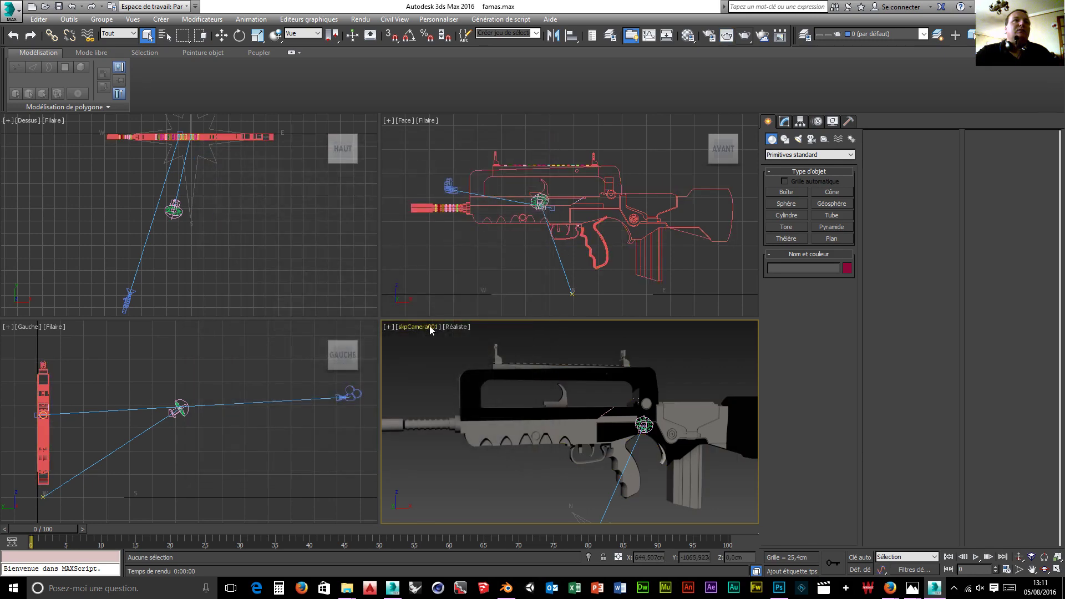
Orbit the skpCamera001 camera upward to view the rifle from slightly above
click(455, 327)
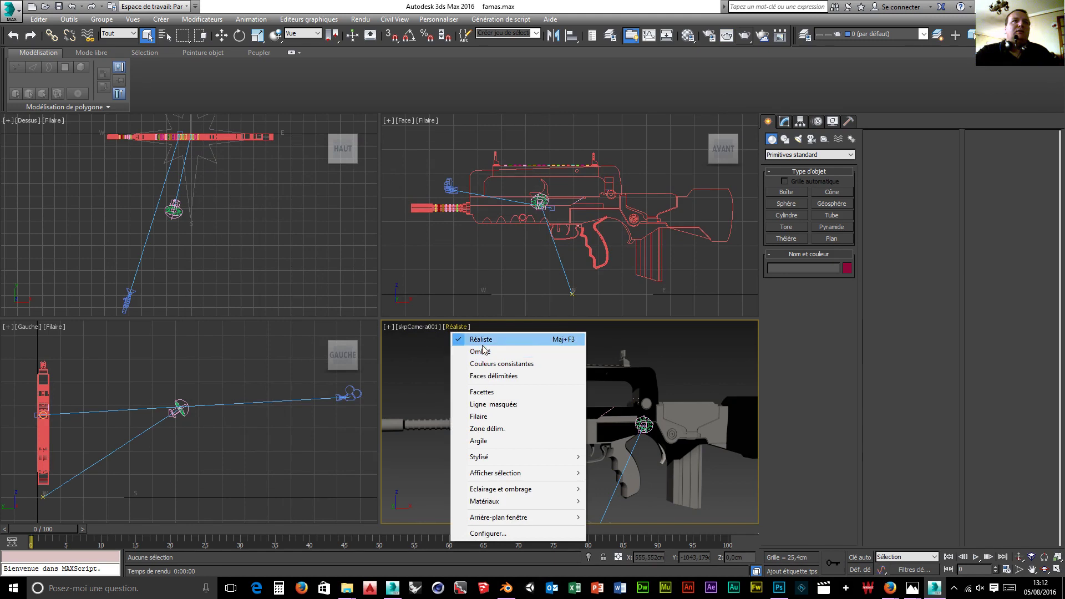
click(397, 367)
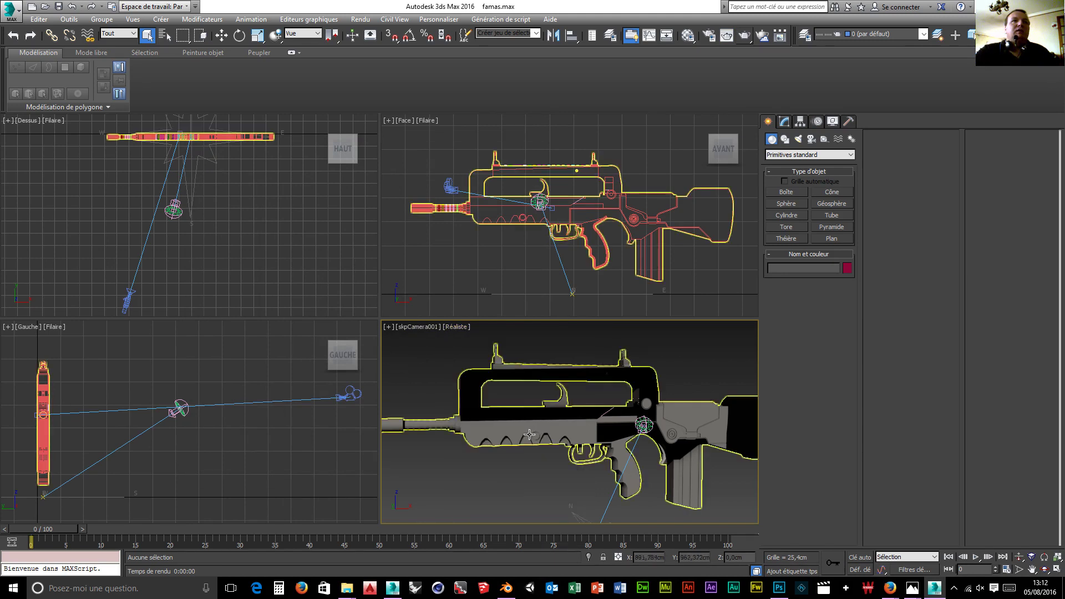
click(1045, 570)
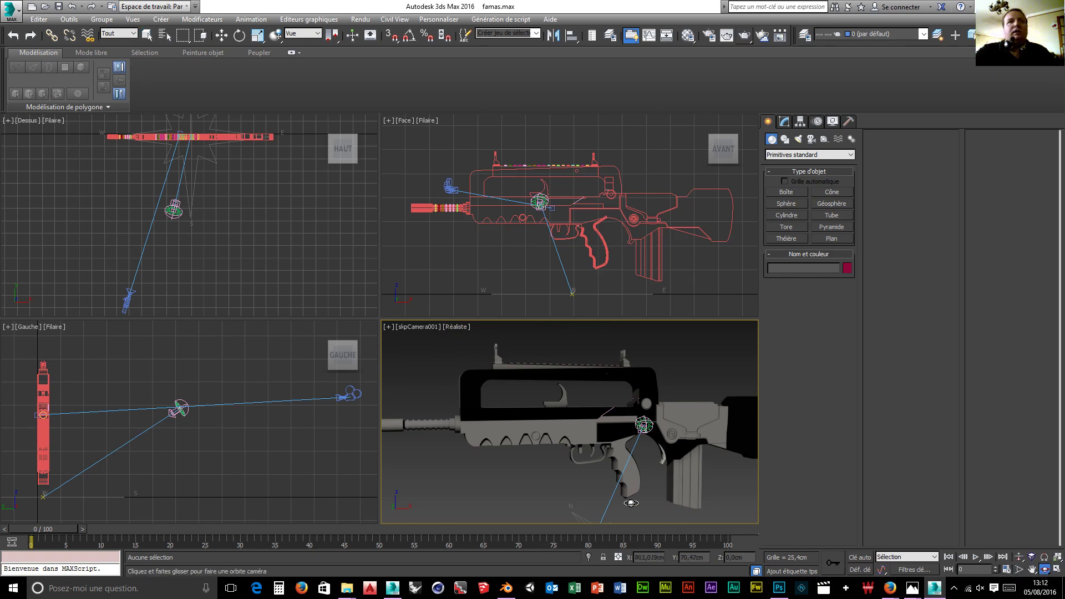
drag(484, 422, 471, 455)
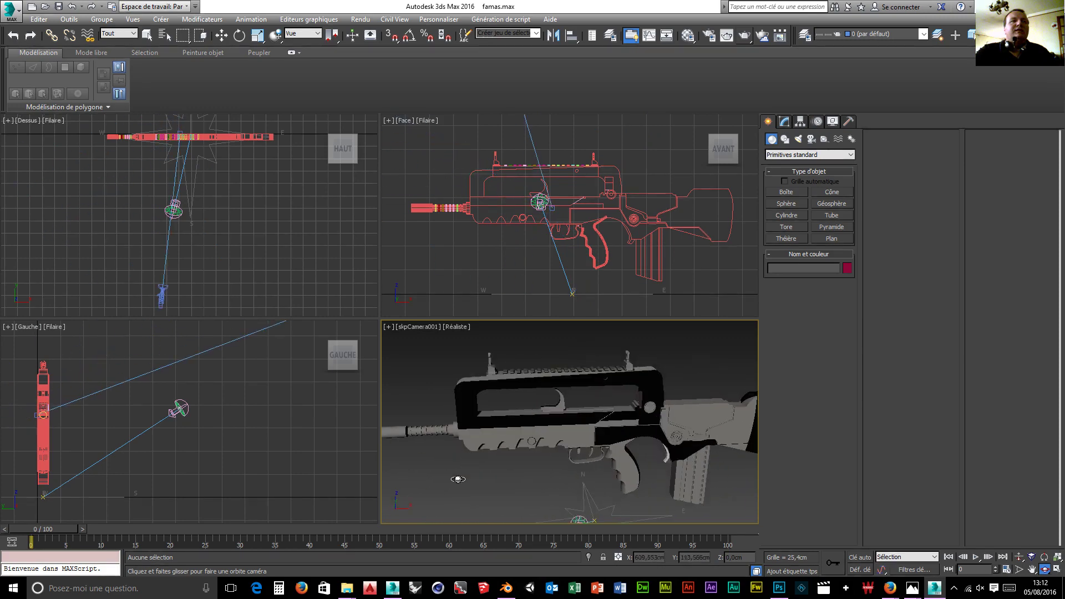
Switch back to Blender and examine the mirror cube's faces and sphere reflections from below, above and the front
mouse_move(507, 593)
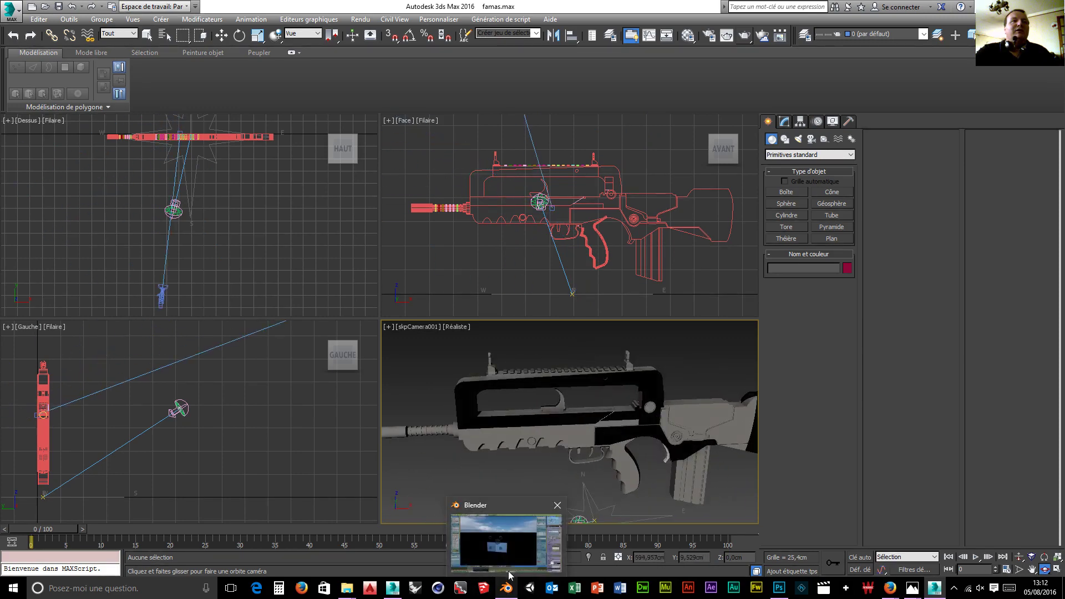
click(508, 592)
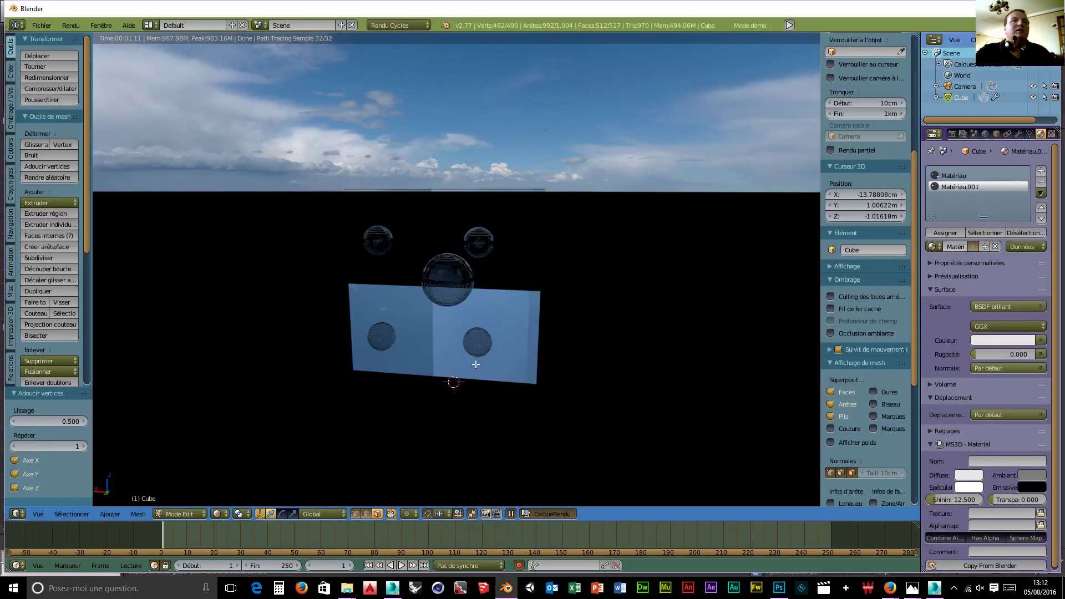
middle_drag(481, 355, 555, 299)
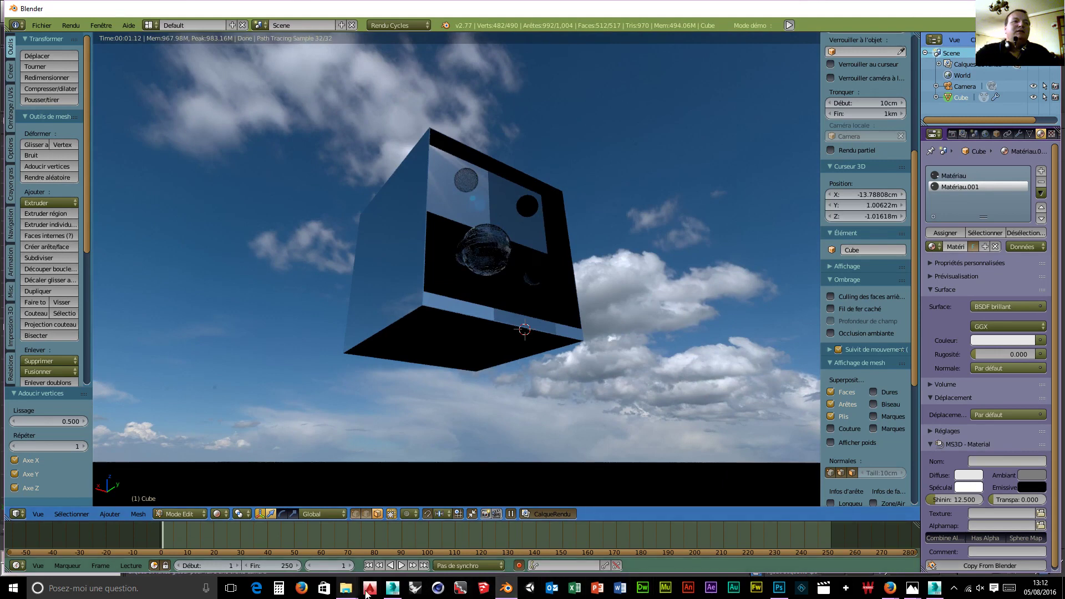
mouse_move(383, 596)
mouse_move(397, 549)
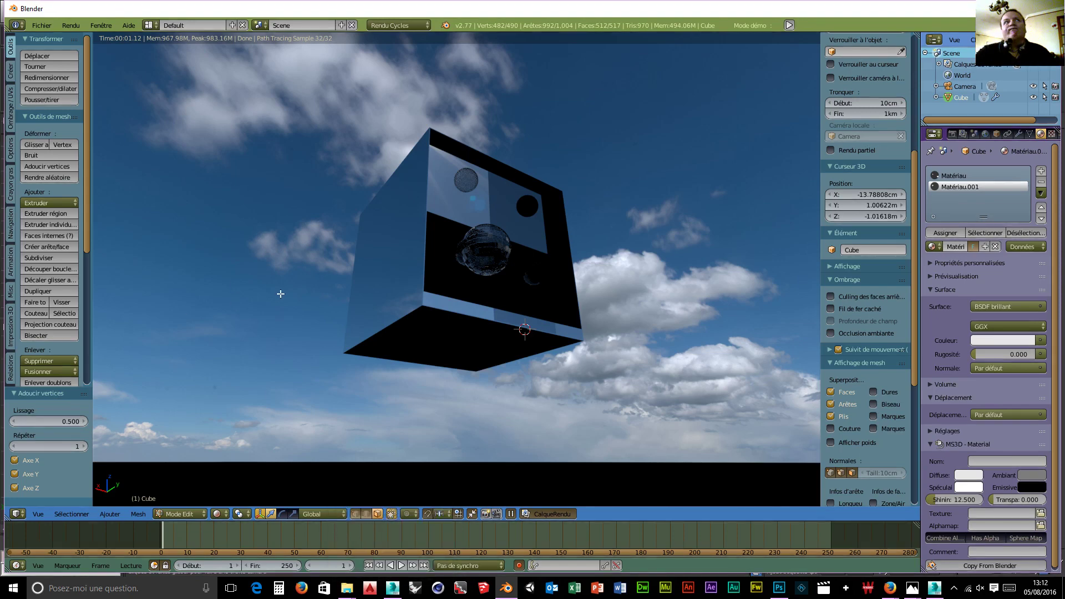
middle_drag(353, 250, 281, 301)
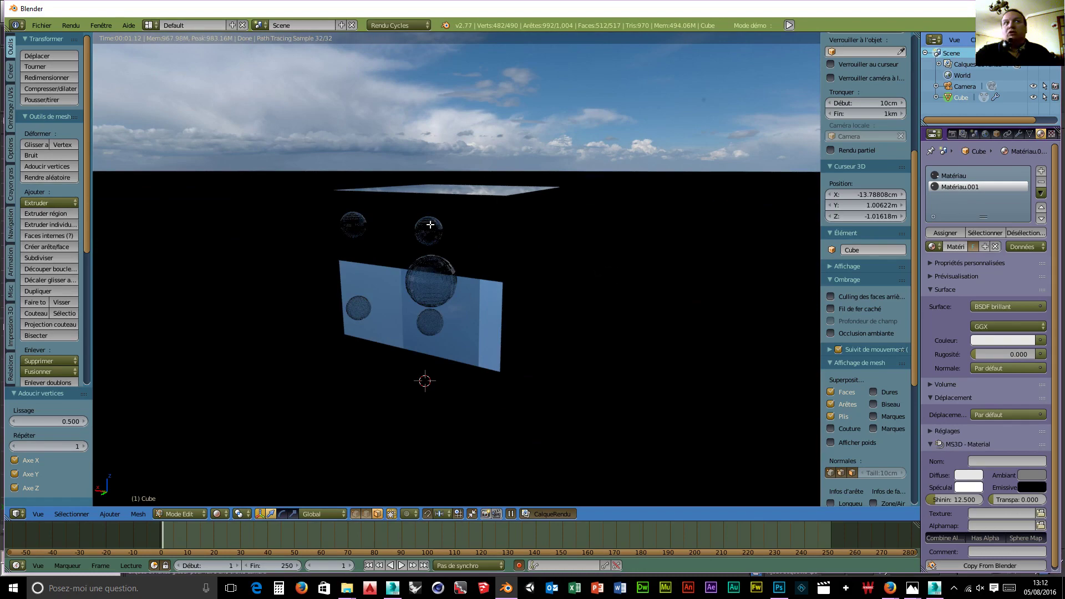
middle_drag(440, 285, 564, 242)
middle_drag(435, 313, 422, 278)
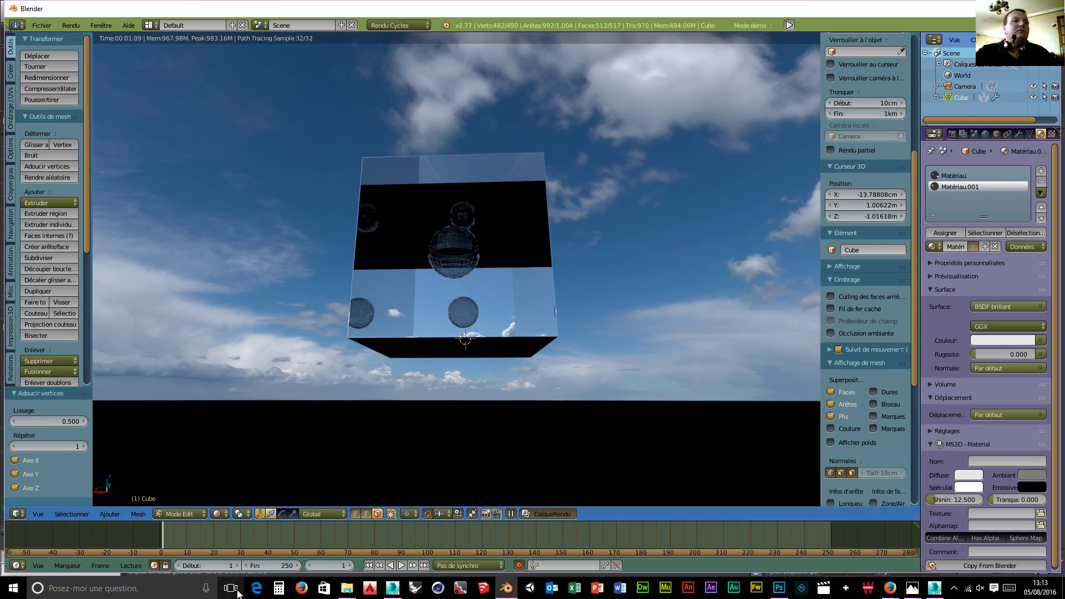
Switch to Firefox, search Google for "court metrage blender" and skim the first page of results
click(301, 588)
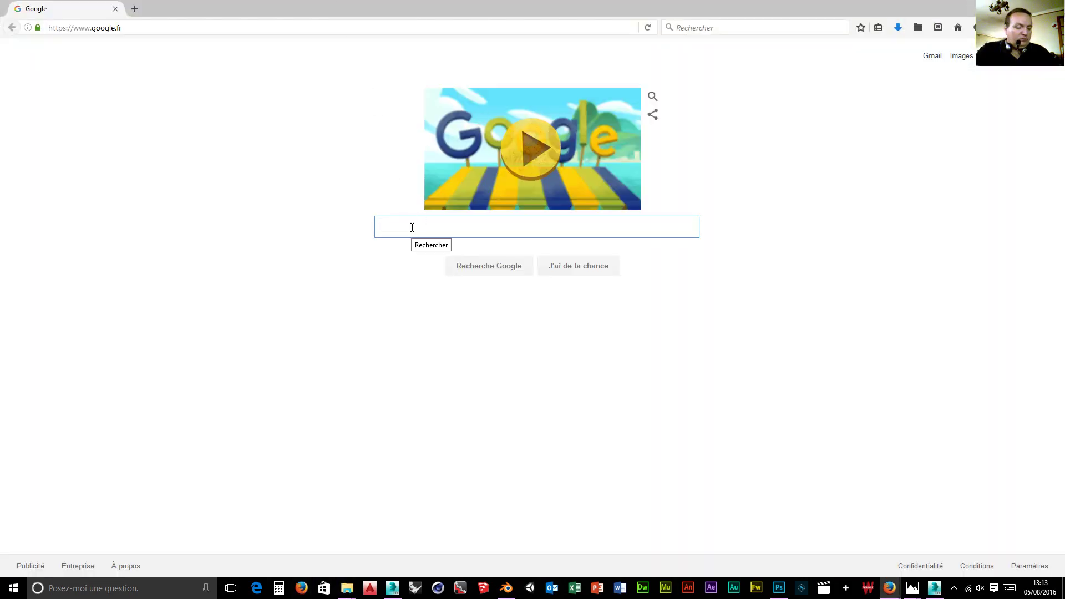
text(court met)
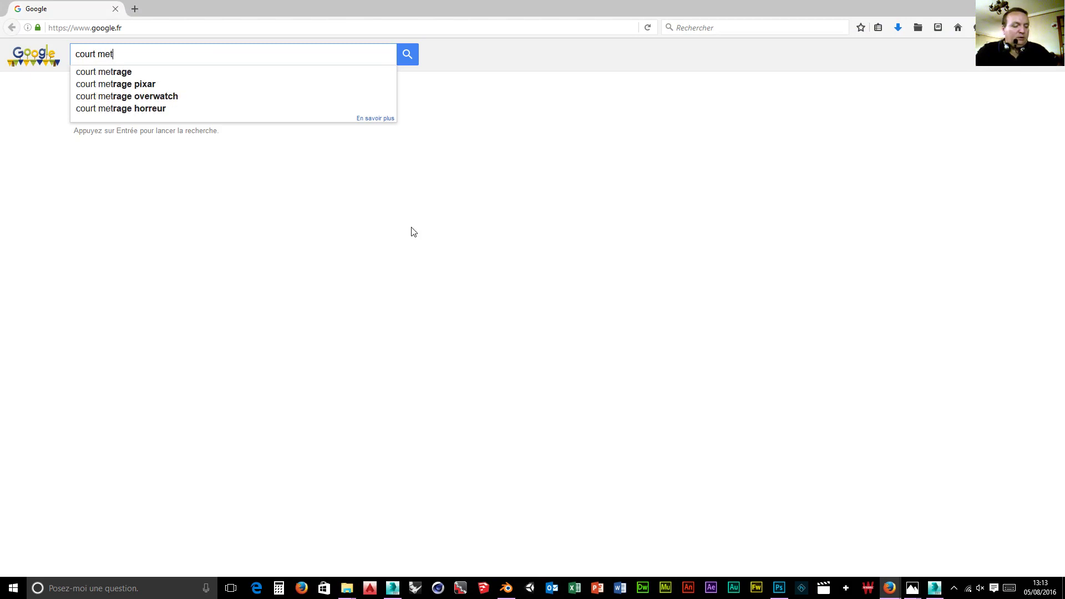
text(rage)
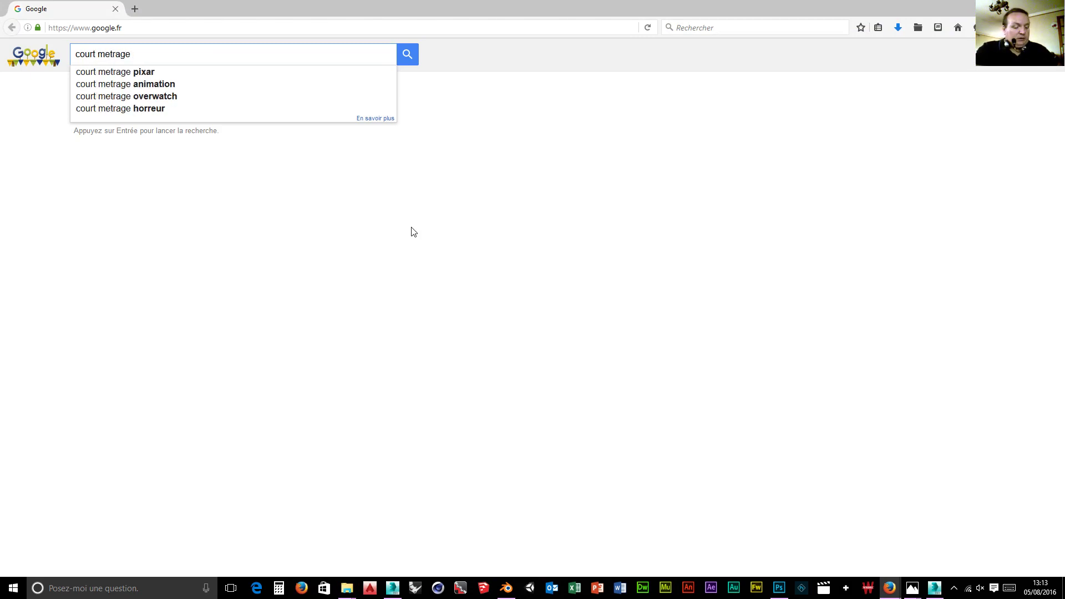
text( blender)
key(Return)
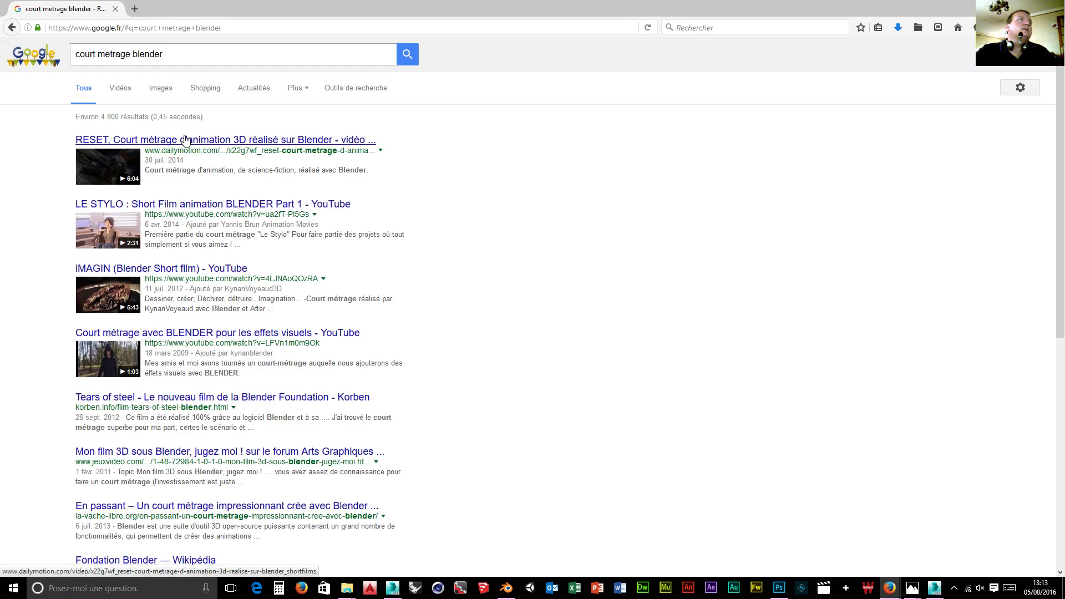
scroll(189, 238, down, 3)
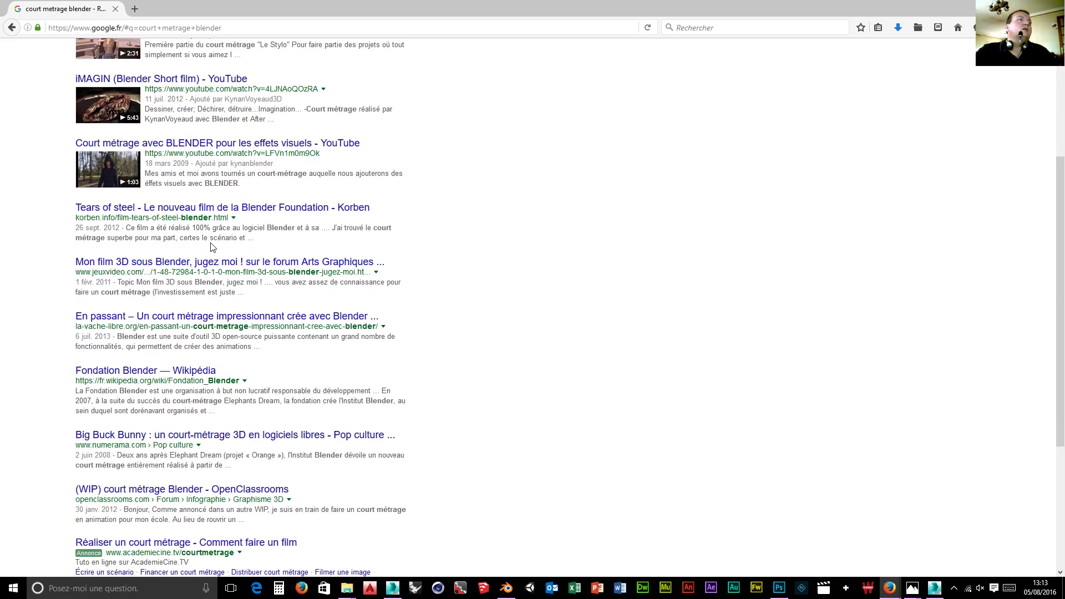
scroll(211, 241, up, 3)
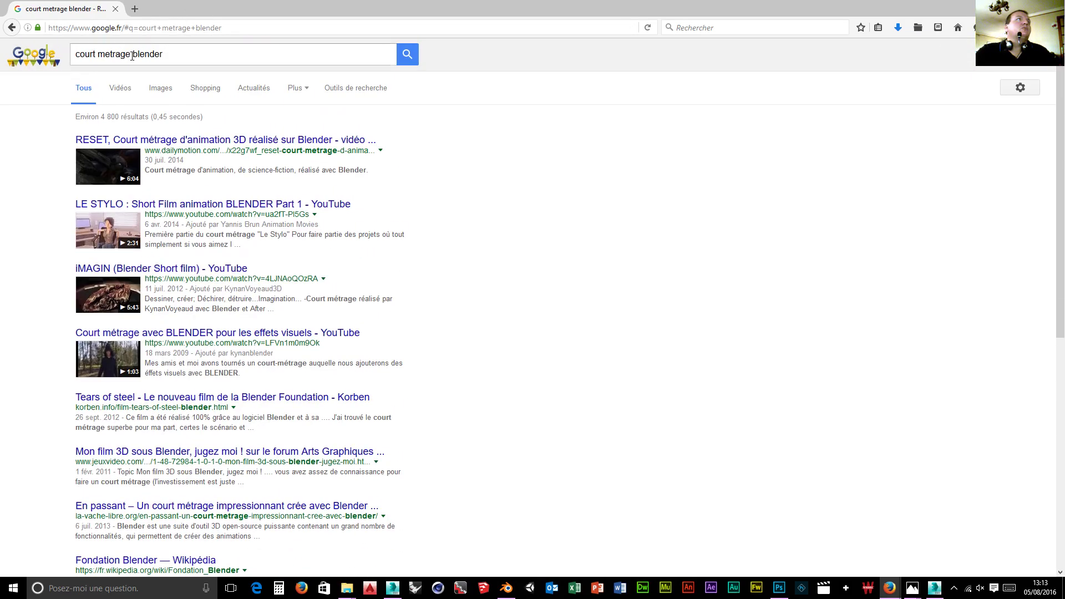
Shorten the Google query to "blender", run the search and open the blender.org home page
drag(132, 56, 73, 56)
click(0, 54)
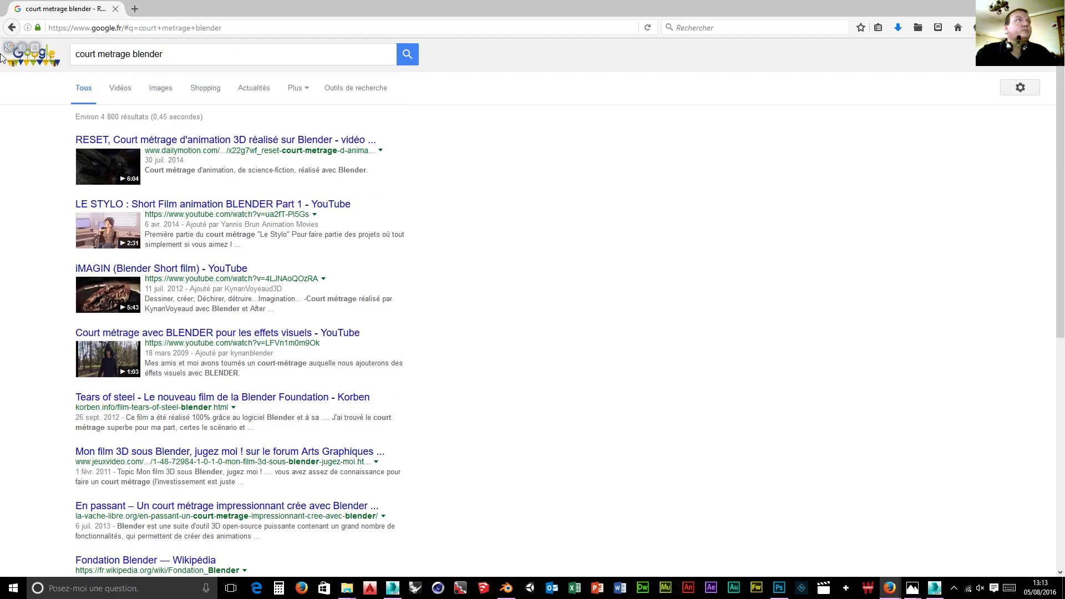
drag(100, 54, 38, 57)
key(Delete)
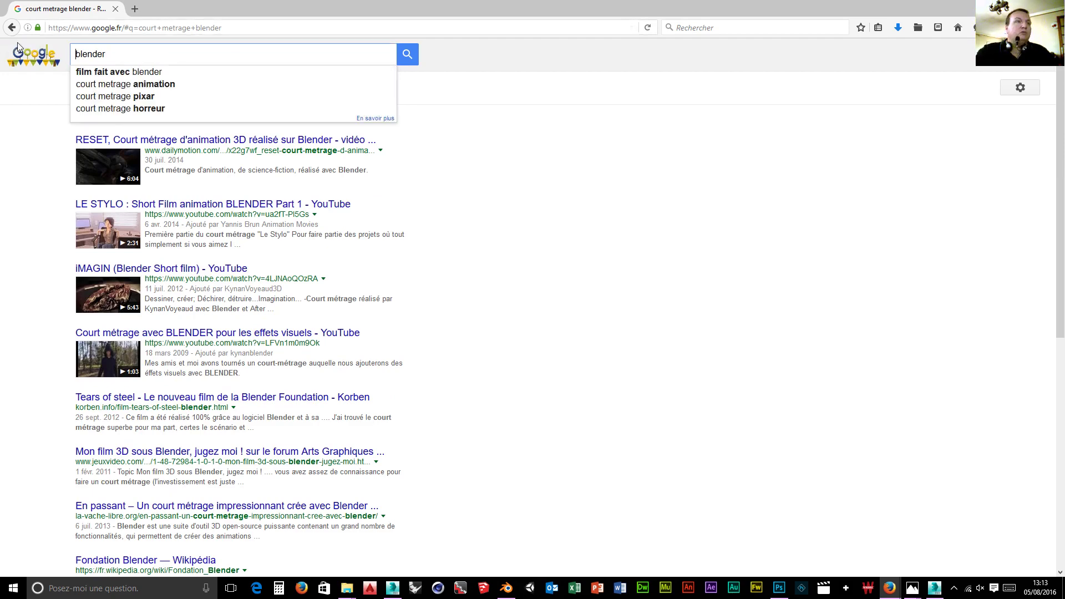
key(Return)
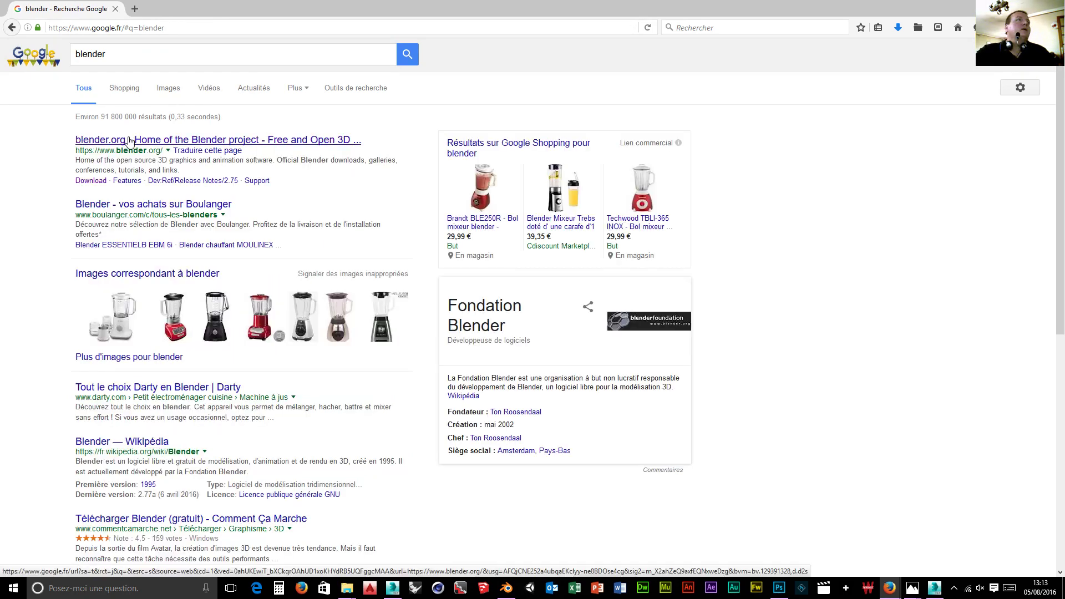
click(139, 139)
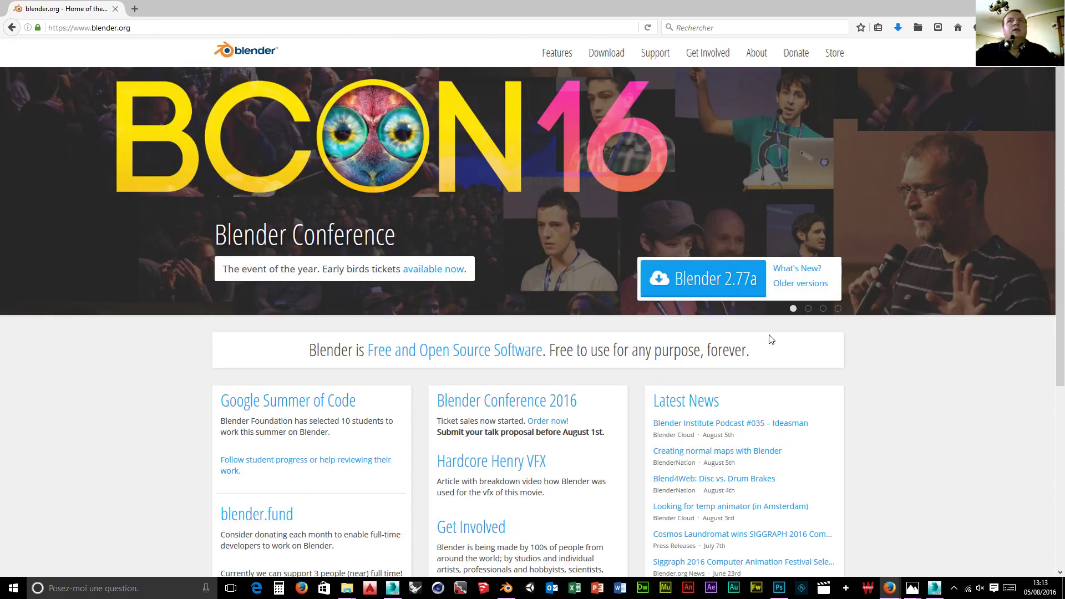
Look through the blender.org home page from the banner down to the footer for Blender film material
scroll(251, 336, down, 3)
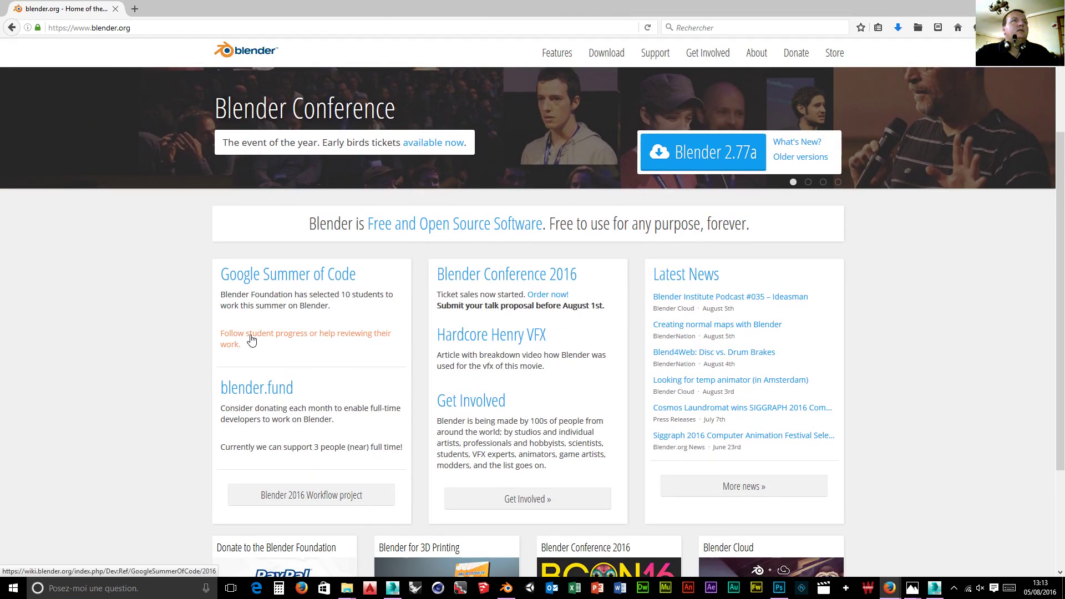
scroll(252, 338, down, 3)
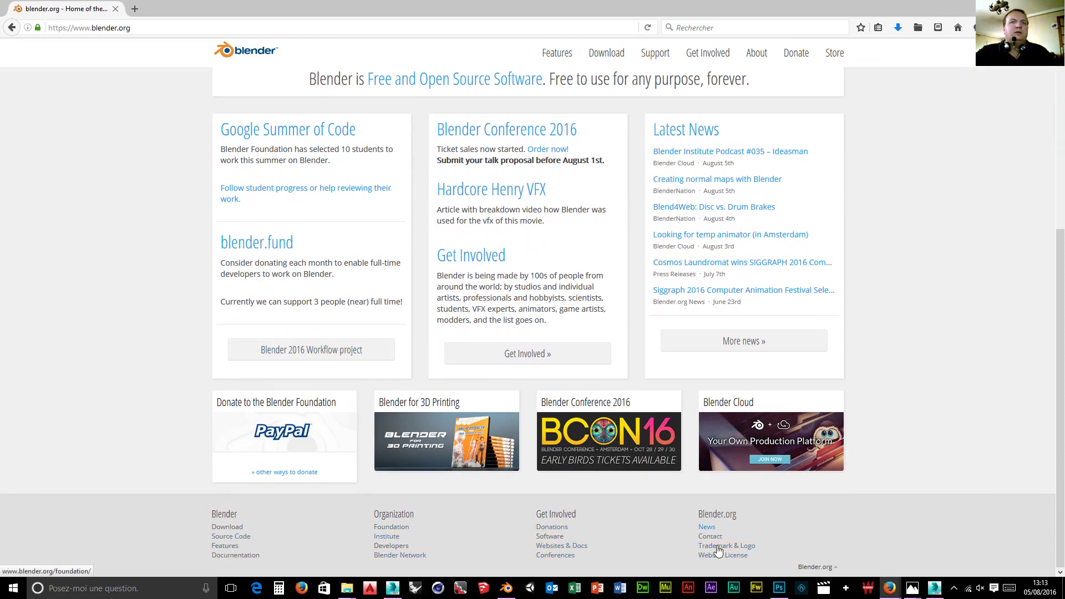
scroll(599, 560, up, 5)
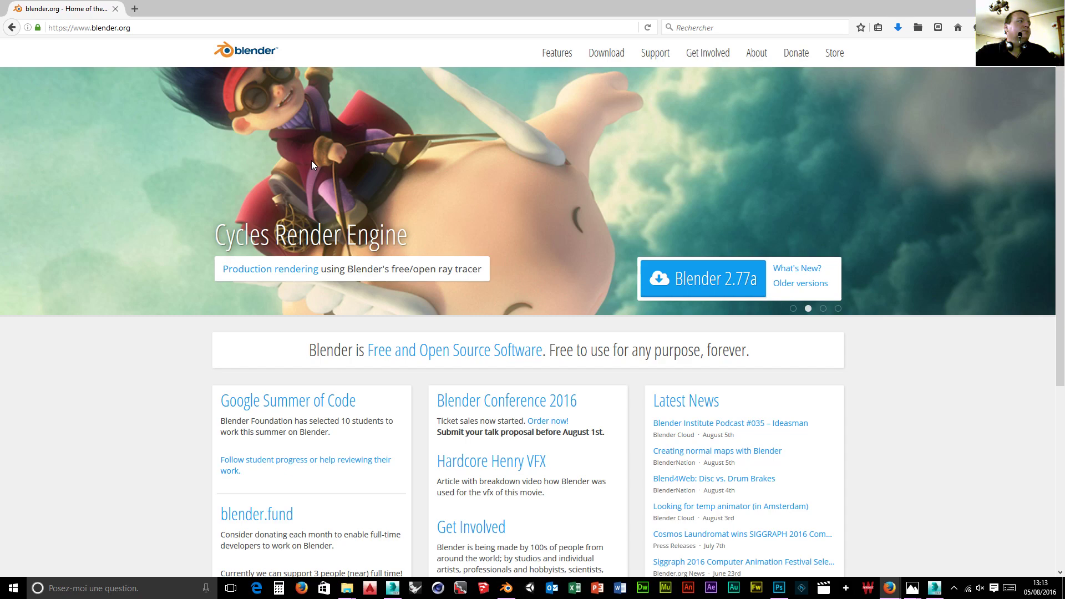
scroll(303, 265, down, 5)
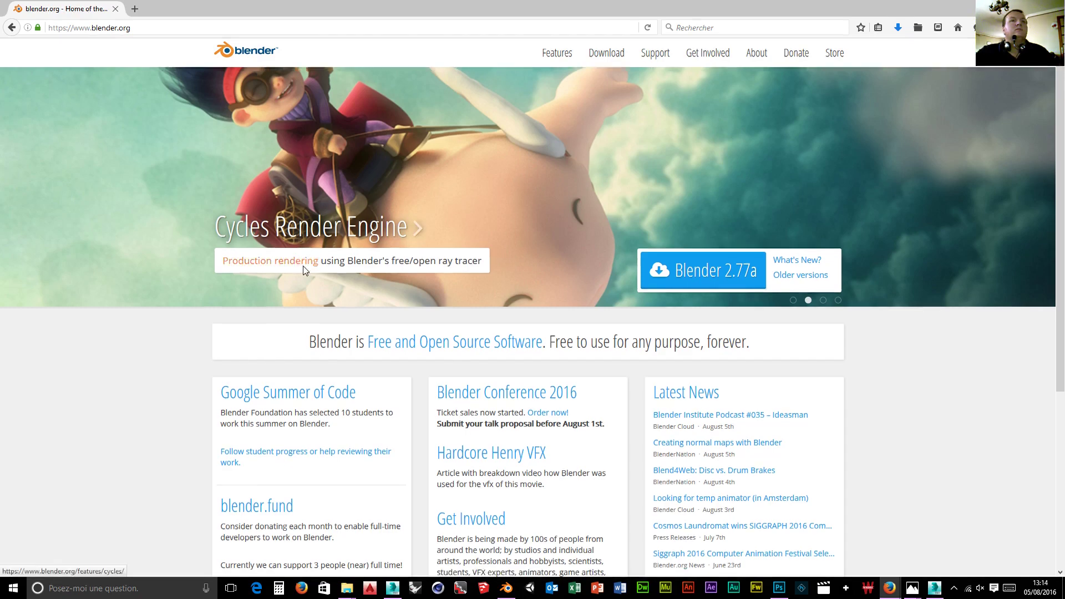
scroll(308, 283, up, 1)
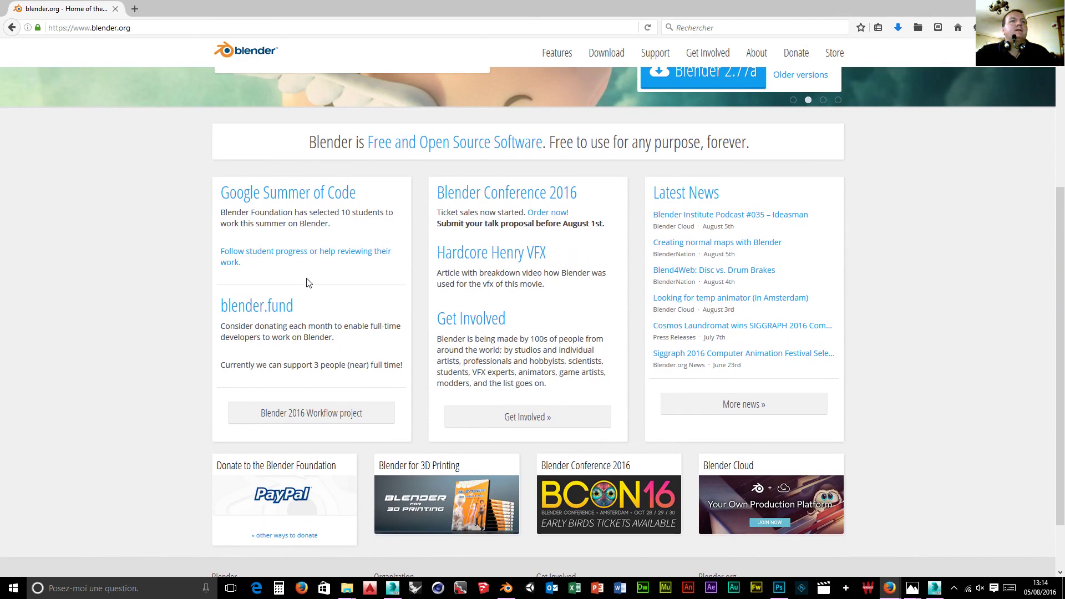
scroll(306, 286, up, 3)
scroll(308, 290, down, 4)
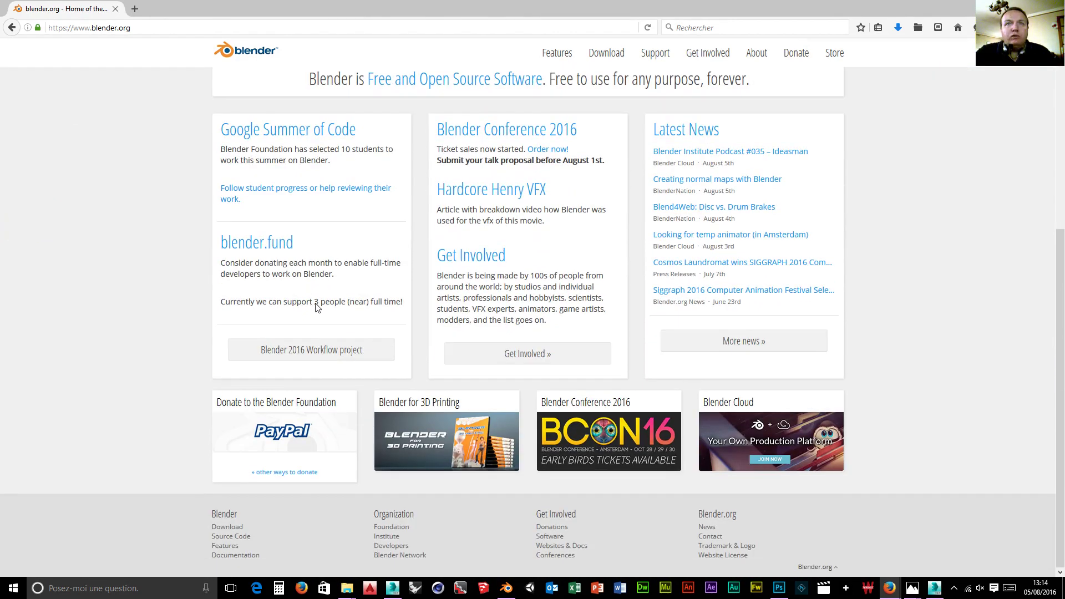
scroll(316, 307, up, 5)
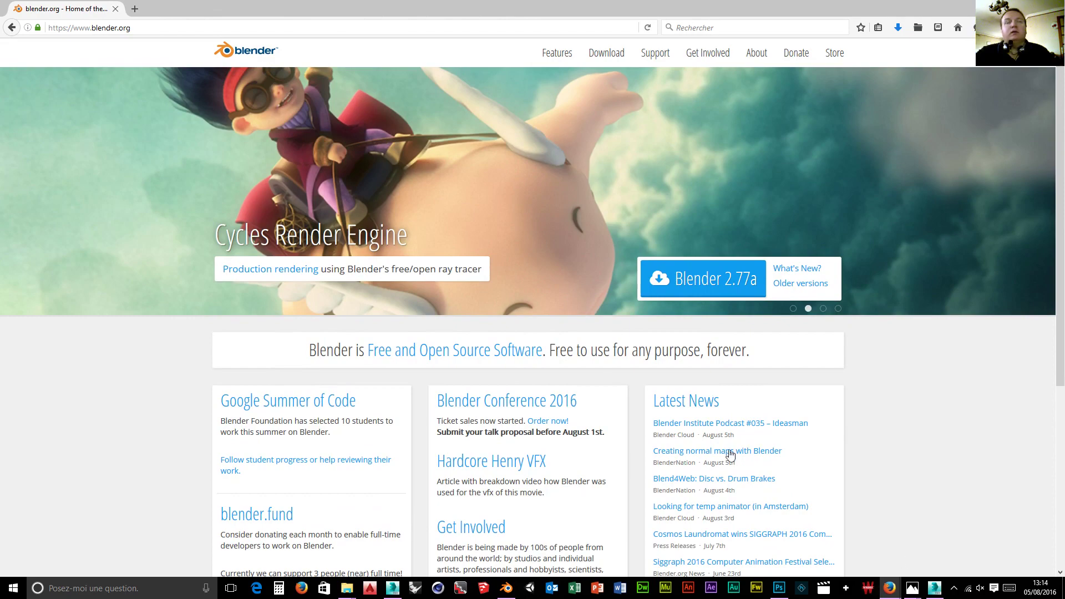
Return to the "court metrage blender" search, restrict it to videos and look through the first results page
click(11, 28)
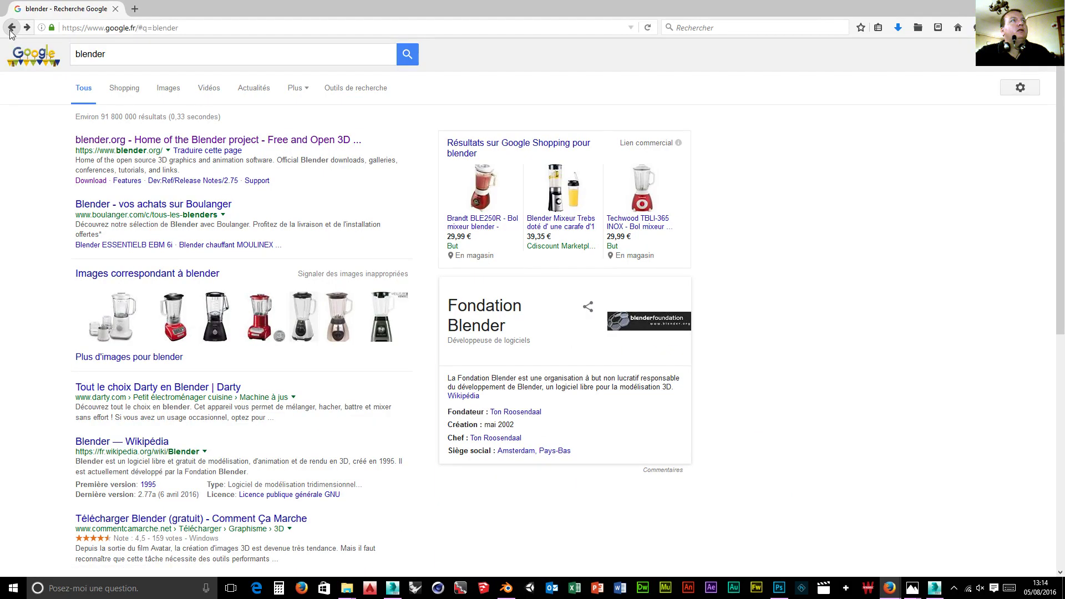
click(11, 28)
click(116, 90)
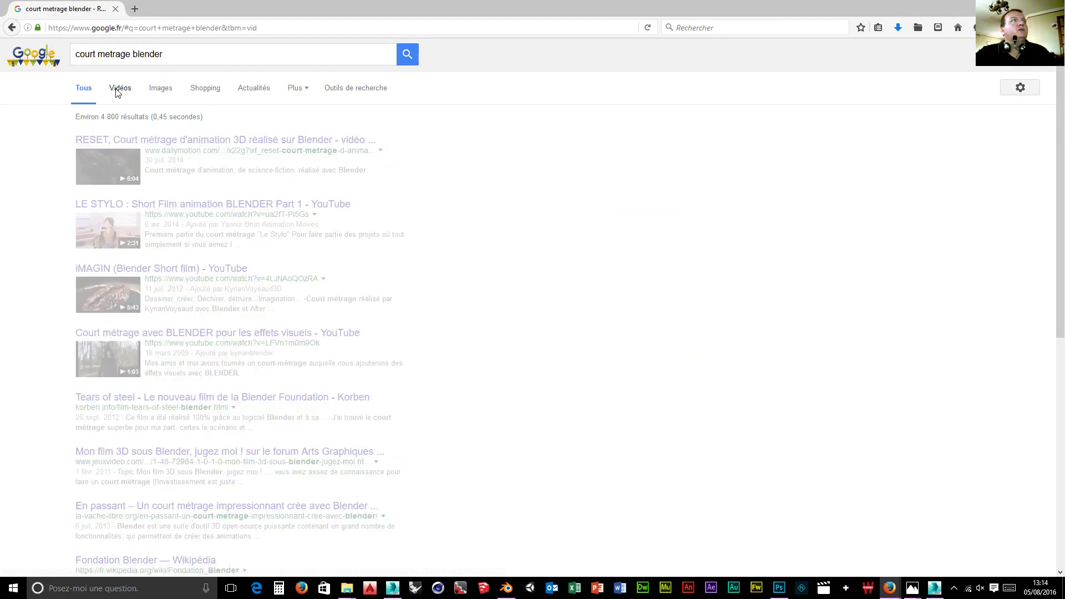
scroll(357, 292, down, 2)
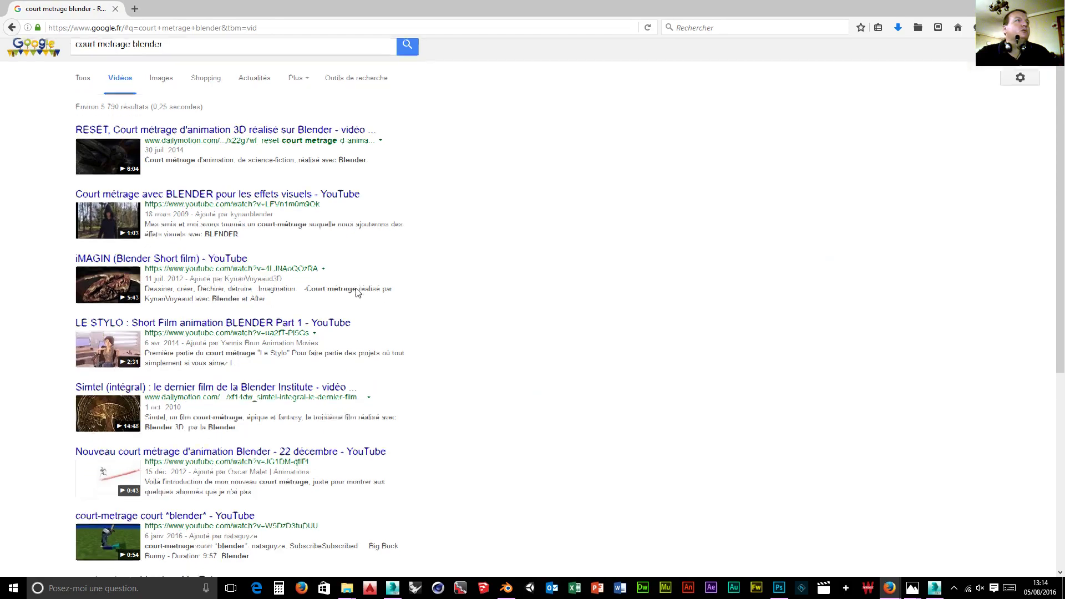
scroll(357, 292, down, 2)
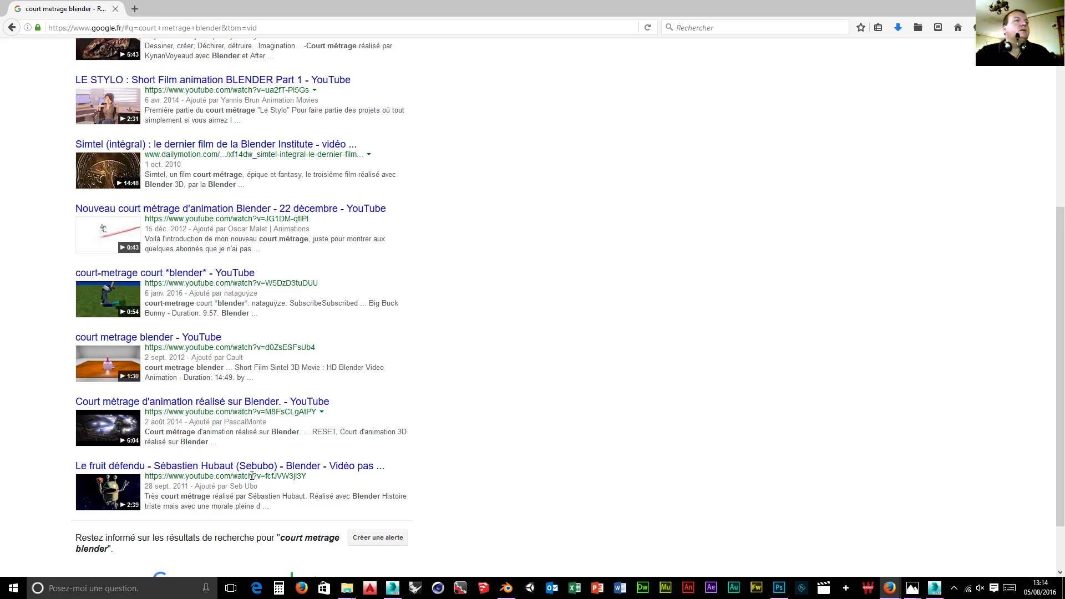
scroll(252, 475, down, 1)
Look through page 2 of the video results for Blender Foundation short films such as Sintel and Big Buck Bunny
click(186, 535)
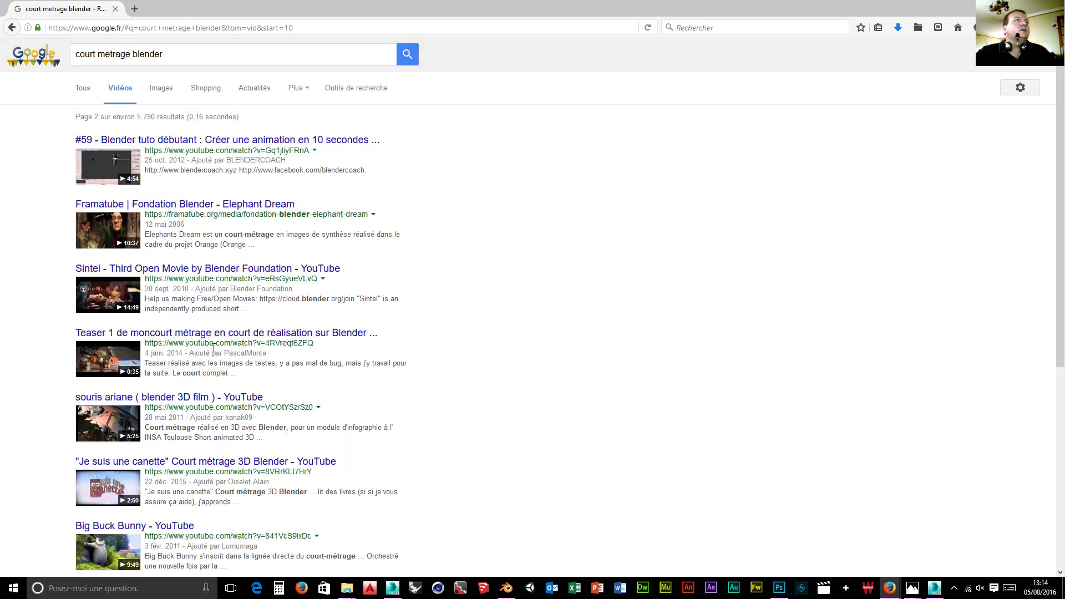
scroll(214, 347, down, 1)
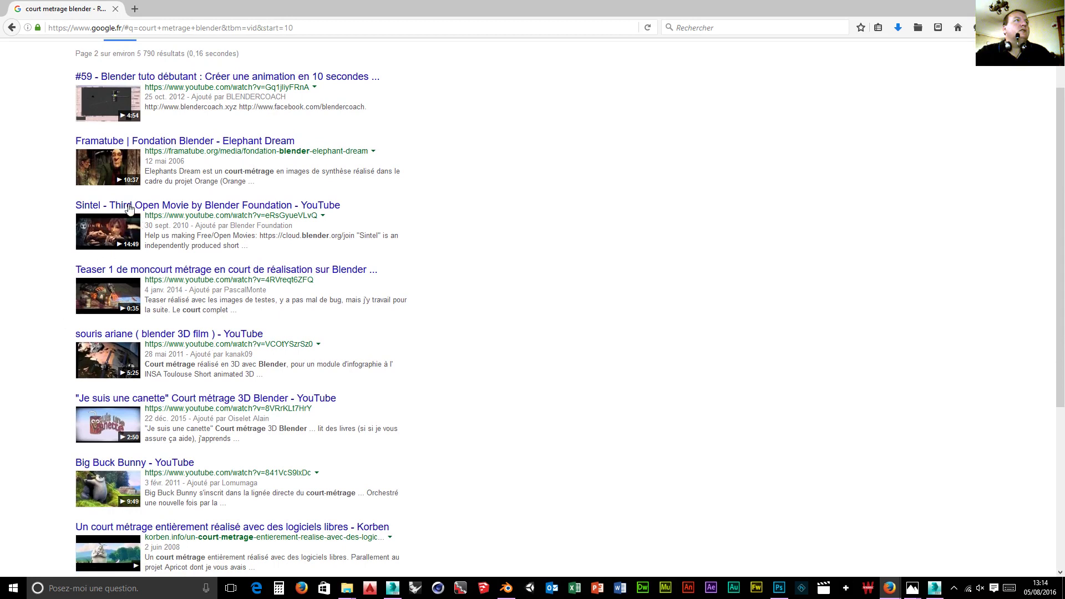
click(214, 206)
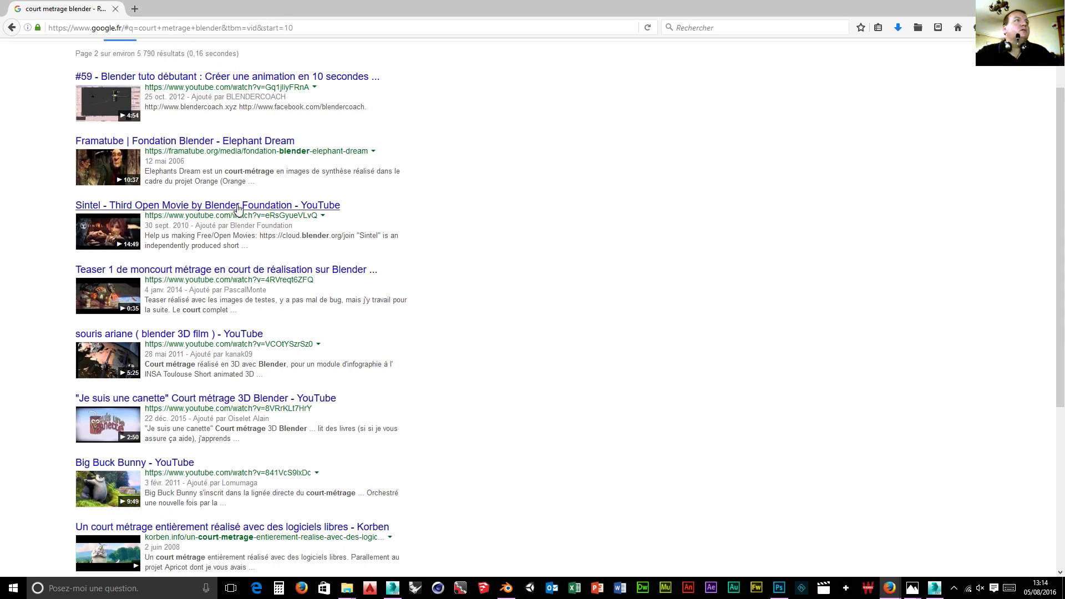
scroll(368, 357, down, 2)
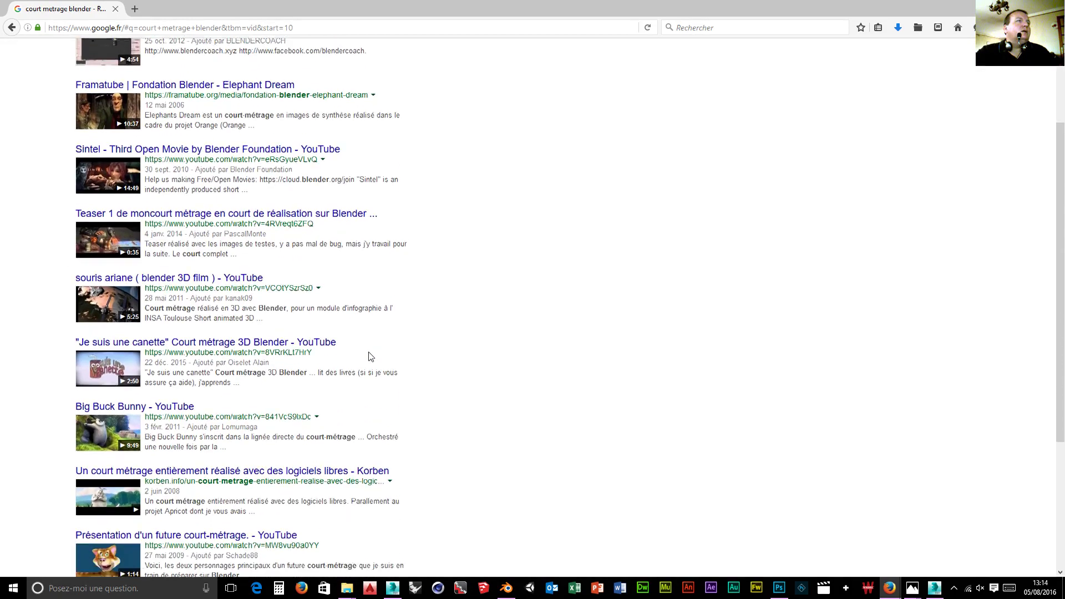
scroll(372, 356, down, 2)
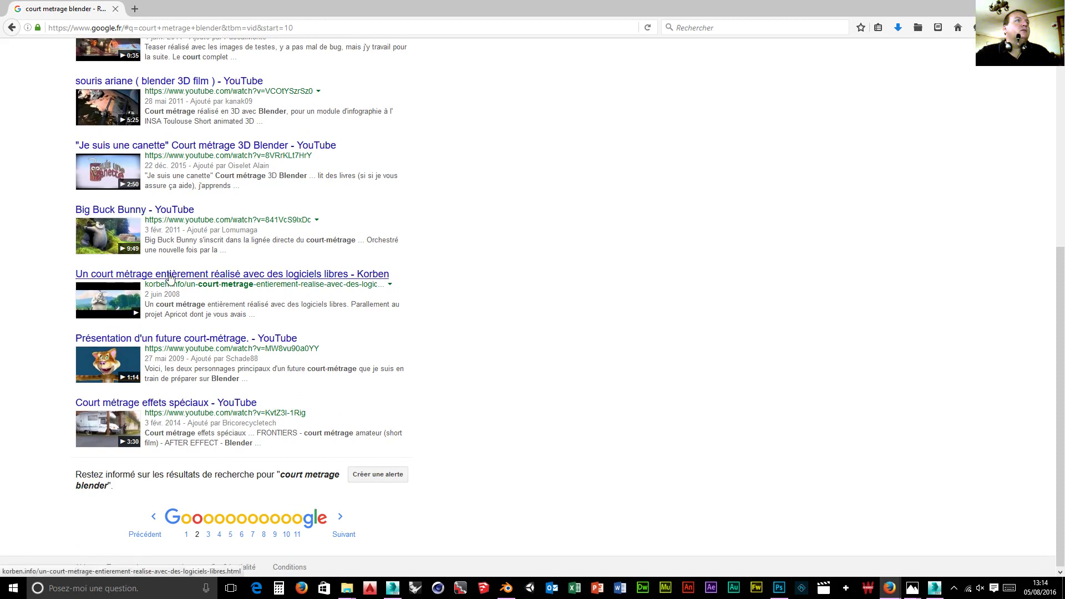
scroll(222, 355, down, 1)
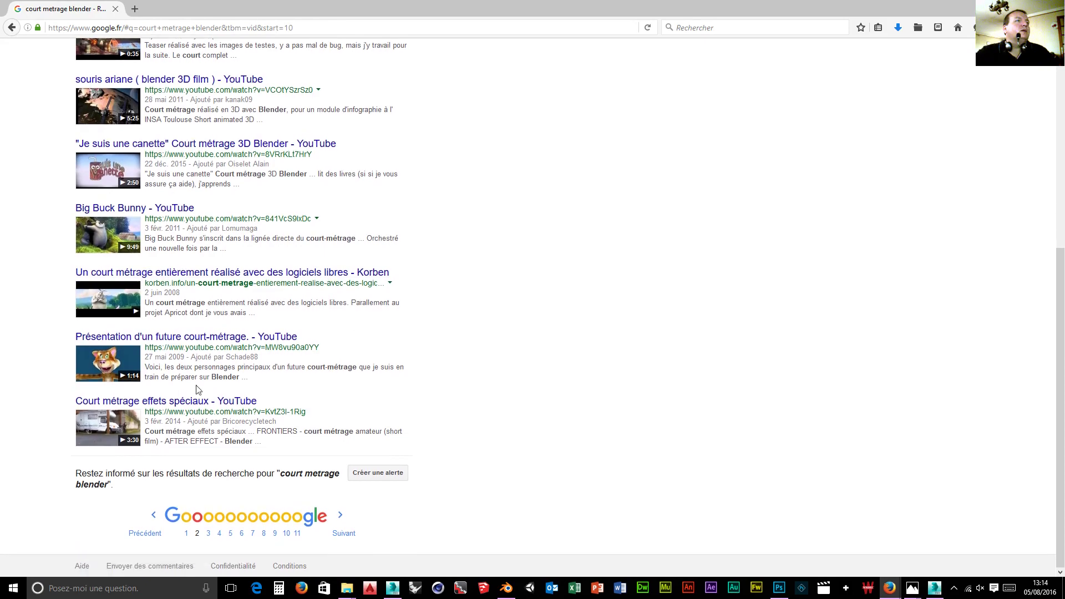
Browse pages 3, 4 and 5 of the video results for more short films made with Blender
click(209, 534)
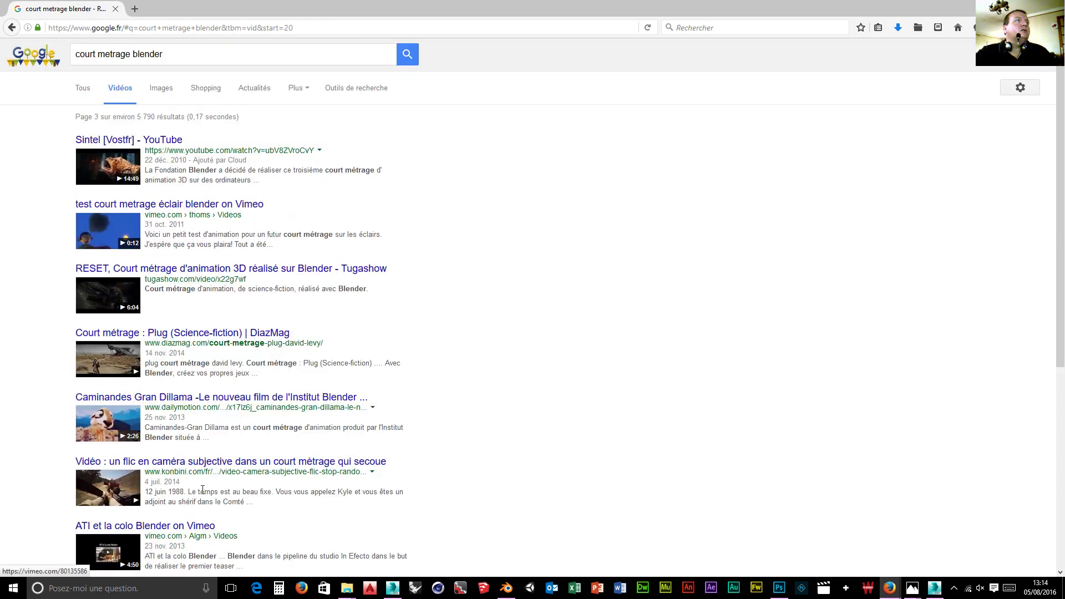
scroll(194, 305, down, 5)
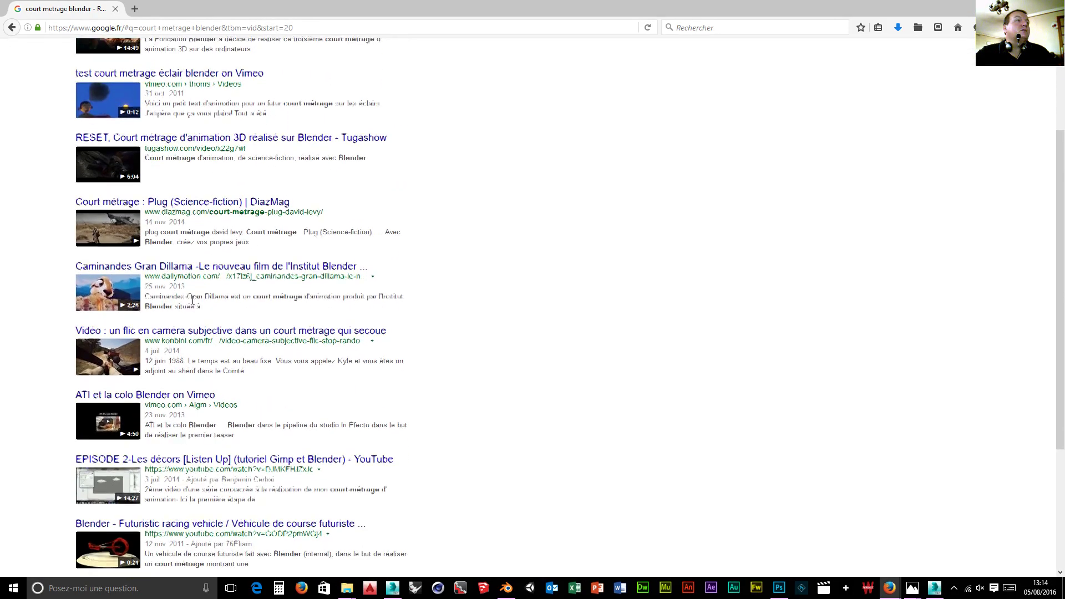
scroll(193, 300, down, 2)
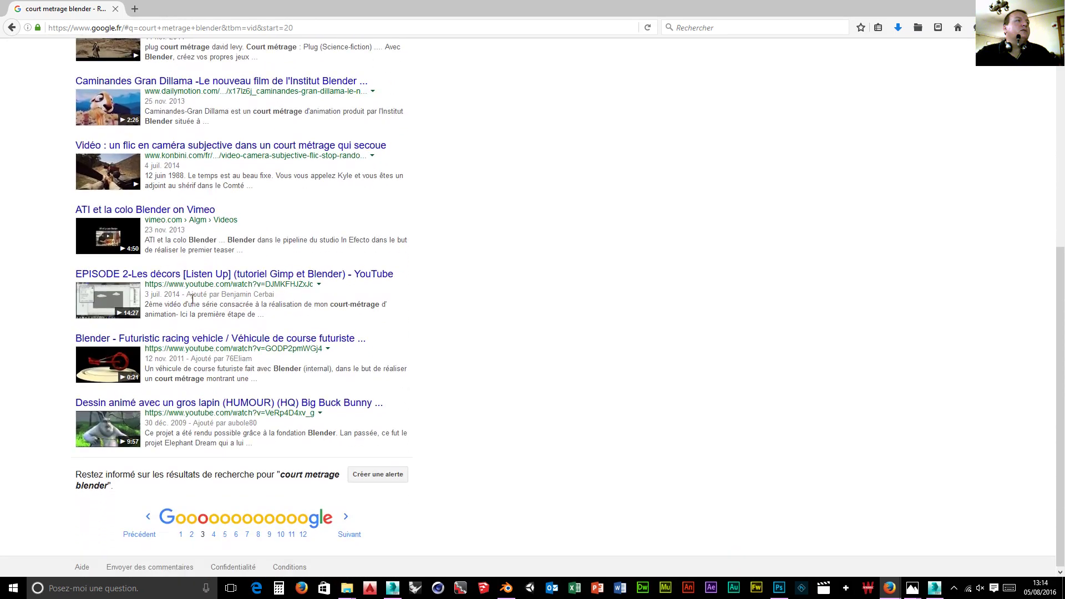
click(212, 535)
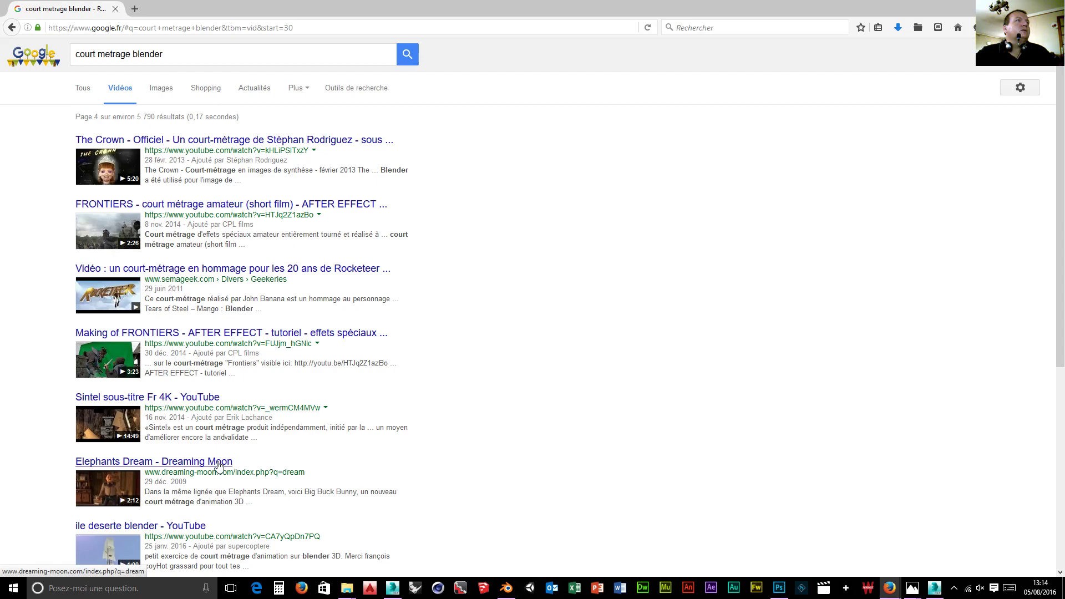
scroll(219, 467, down, 5)
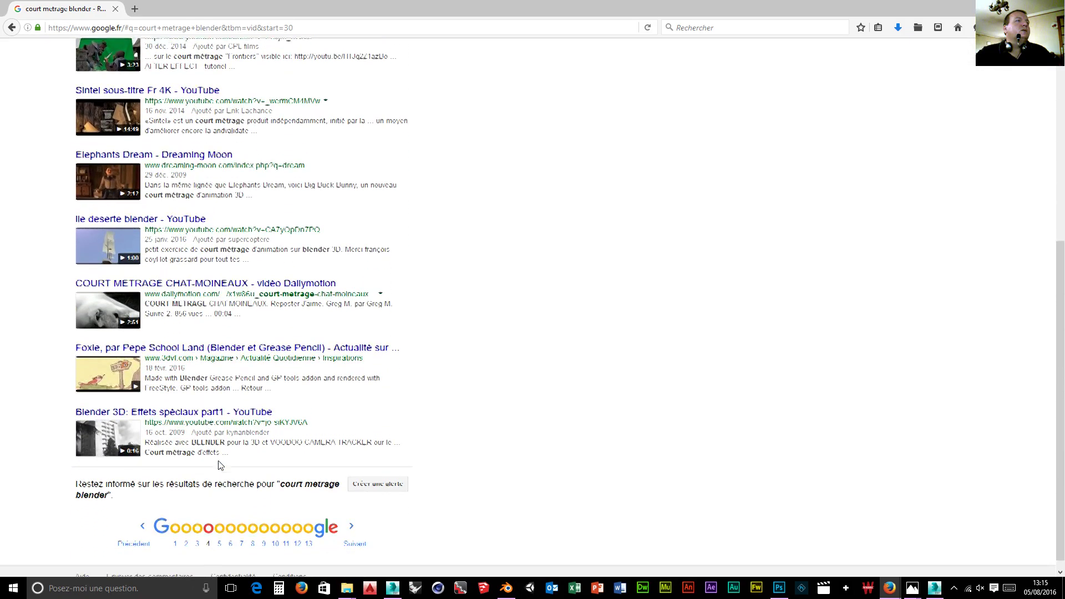
click(219, 544)
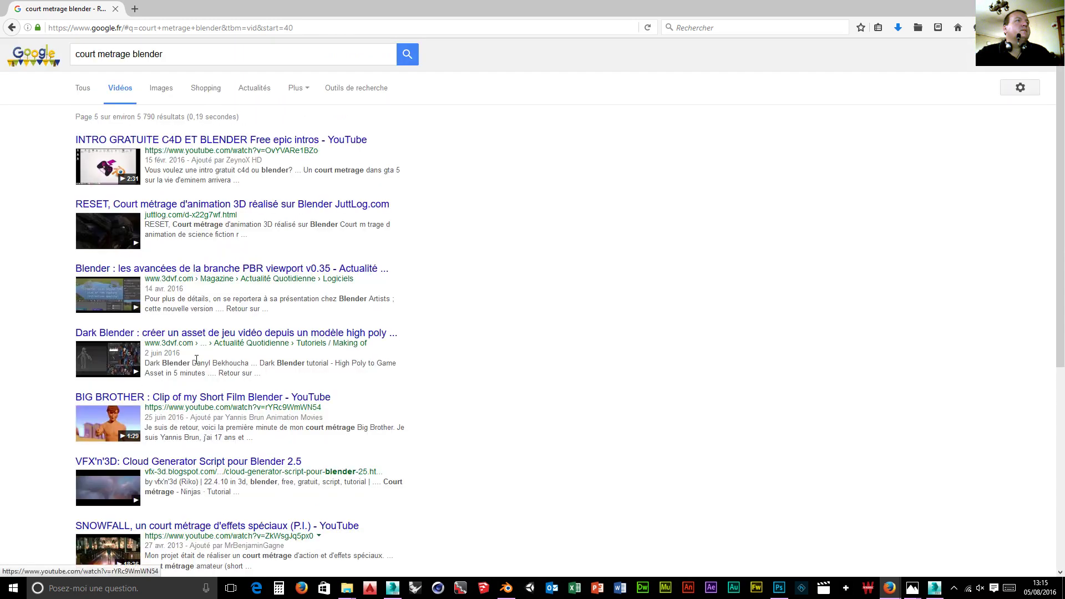
scroll(196, 359, down, 5)
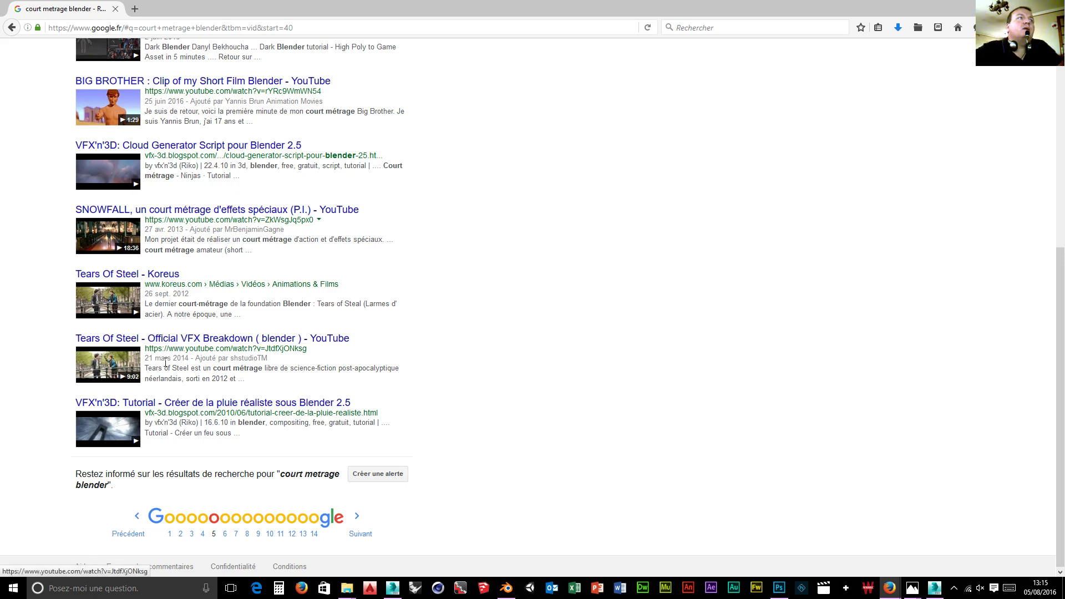
scroll(159, 367, up, 5)
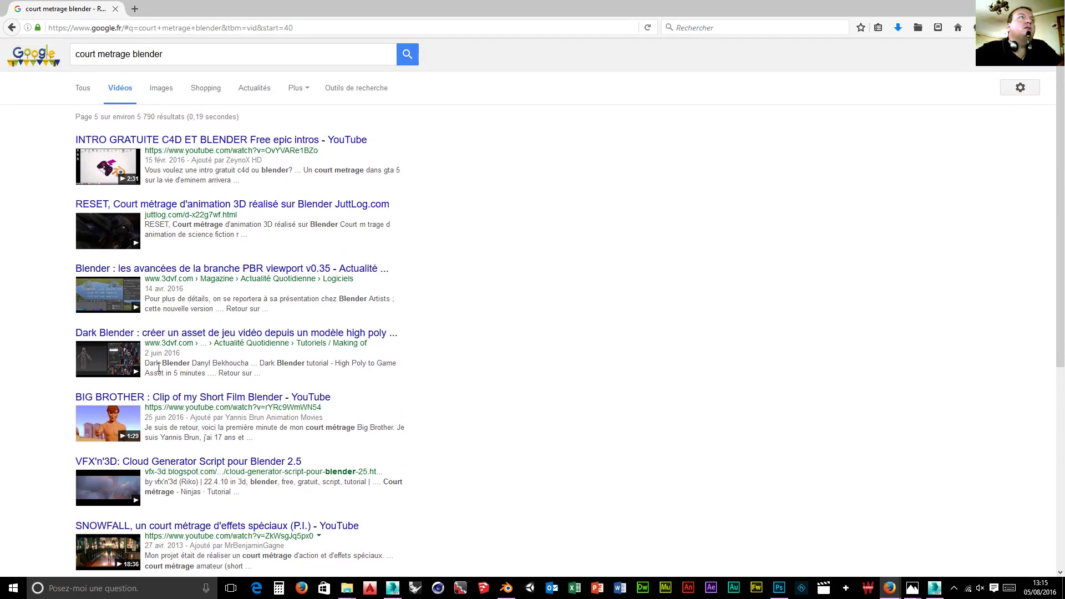
Look over the full list on page 5 of the video results for further Blender short films
scroll(157, 370, down, 2)
scroll(156, 368, up, 1)
scroll(155, 368, up, 2)
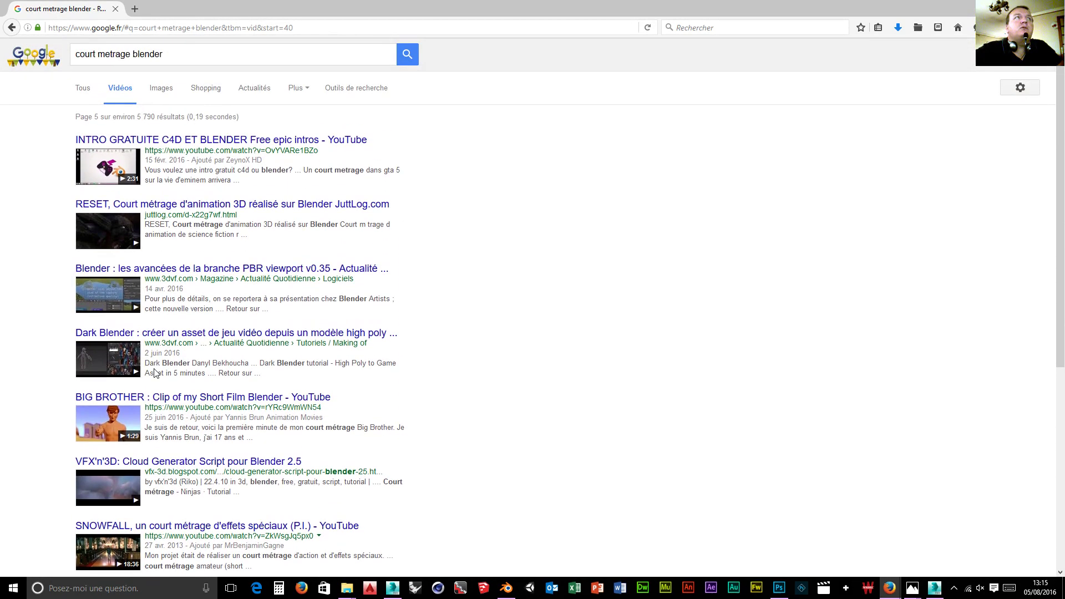
scroll(154, 376, down, 6)
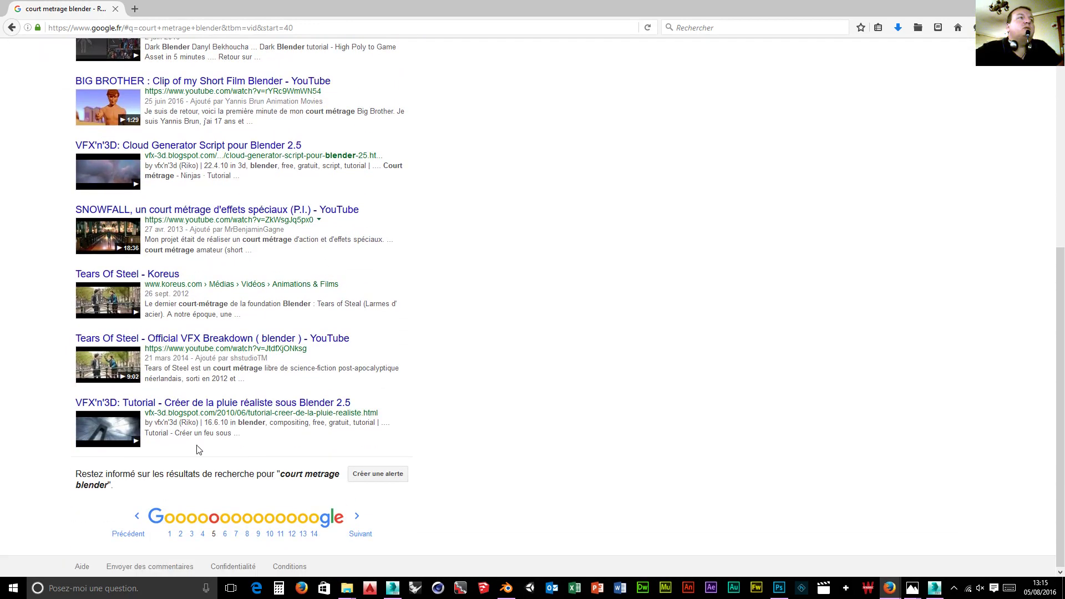
scroll(198, 446, up, 5)
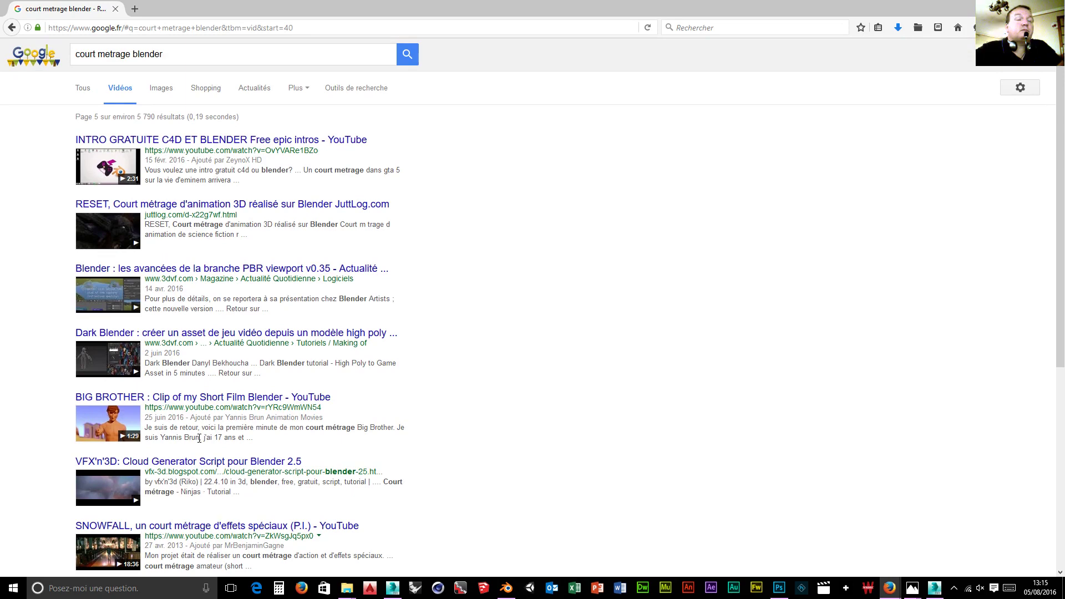
scroll(197, 439, down, 3)
scroll(196, 440, down, 2)
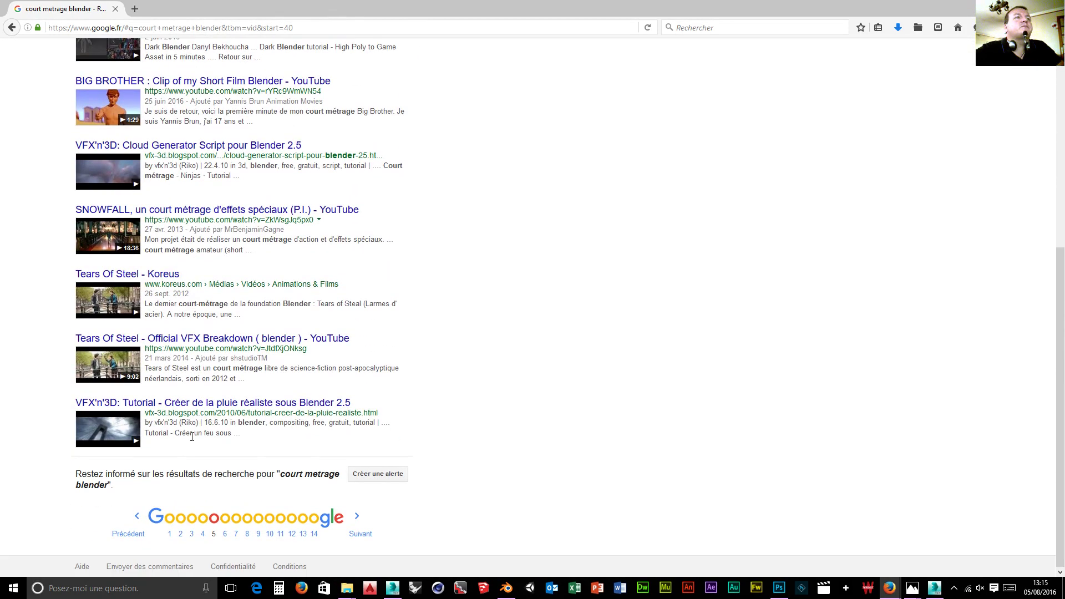
Return to page 1 of the "court metrage blender" video results and look through its short films again
click(171, 536)
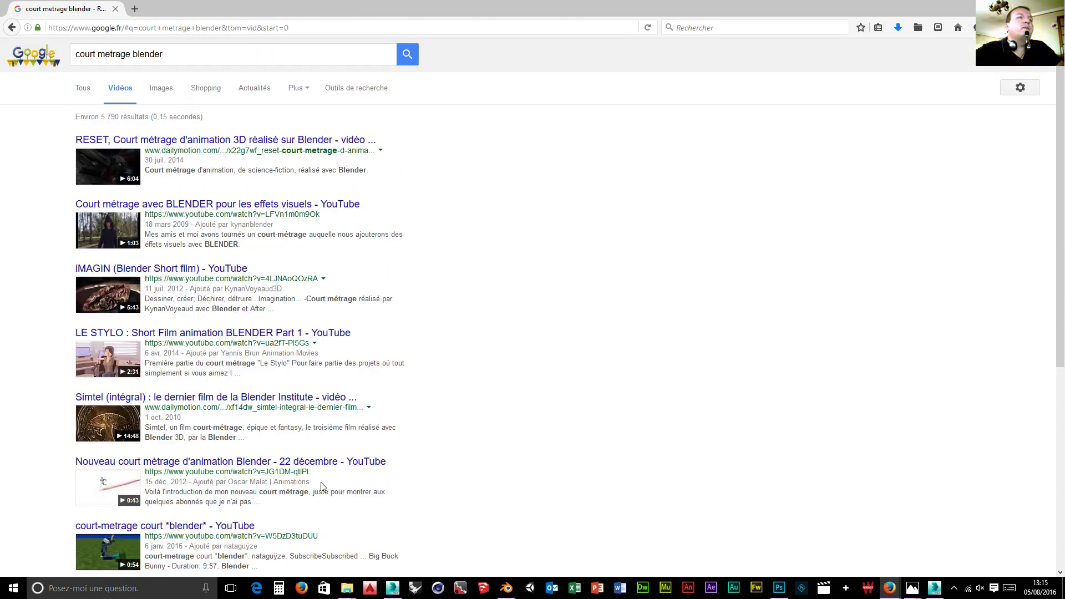
scroll(580, 311, down, 4)
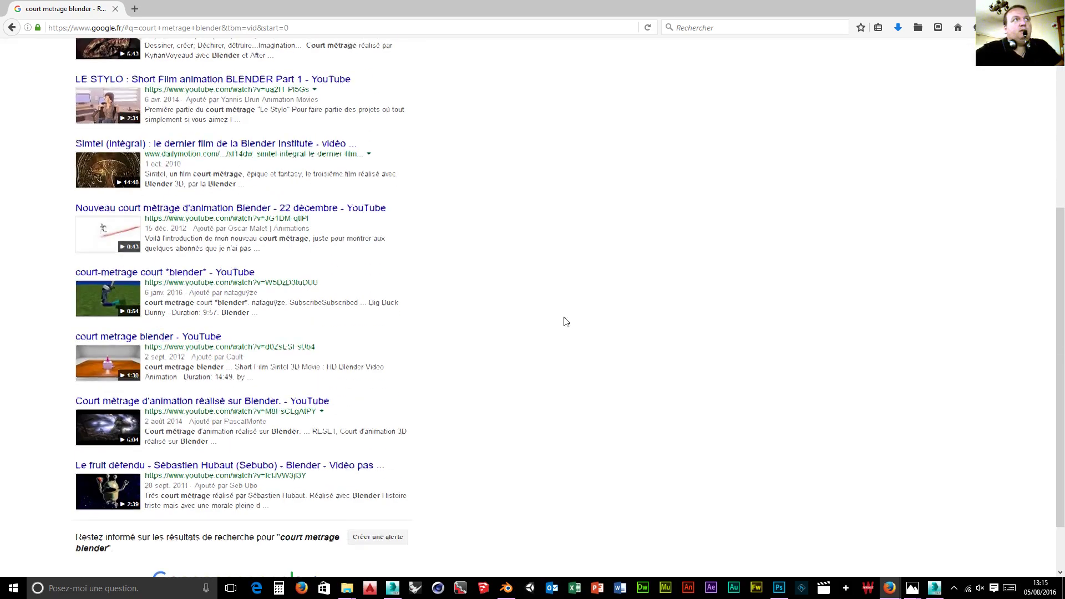
scroll(561, 341, down, 1)
scroll(477, 457, up, 5)
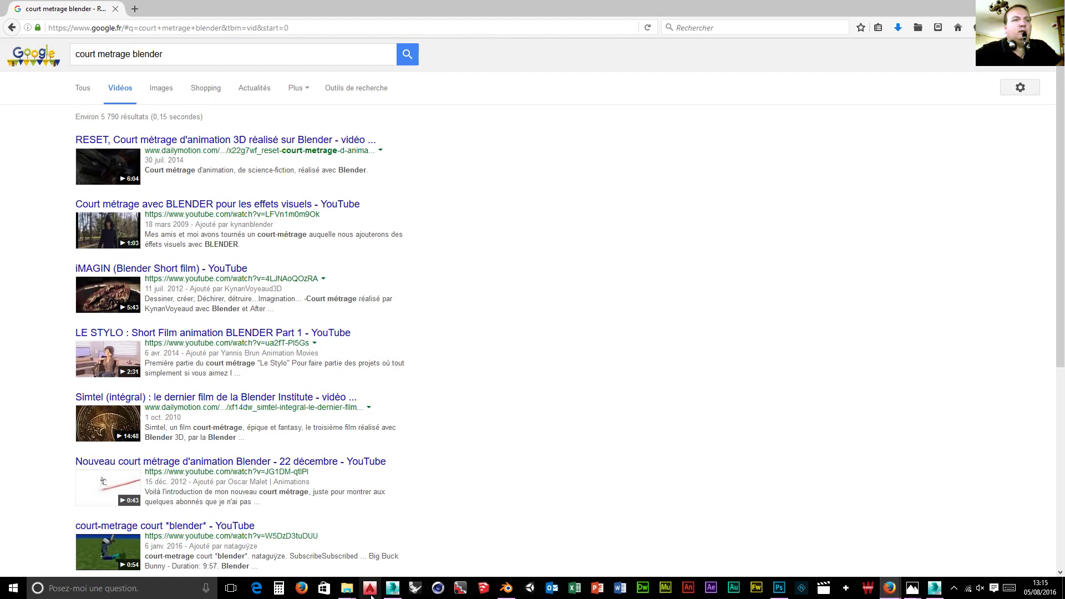
mouse_move(341, 594)
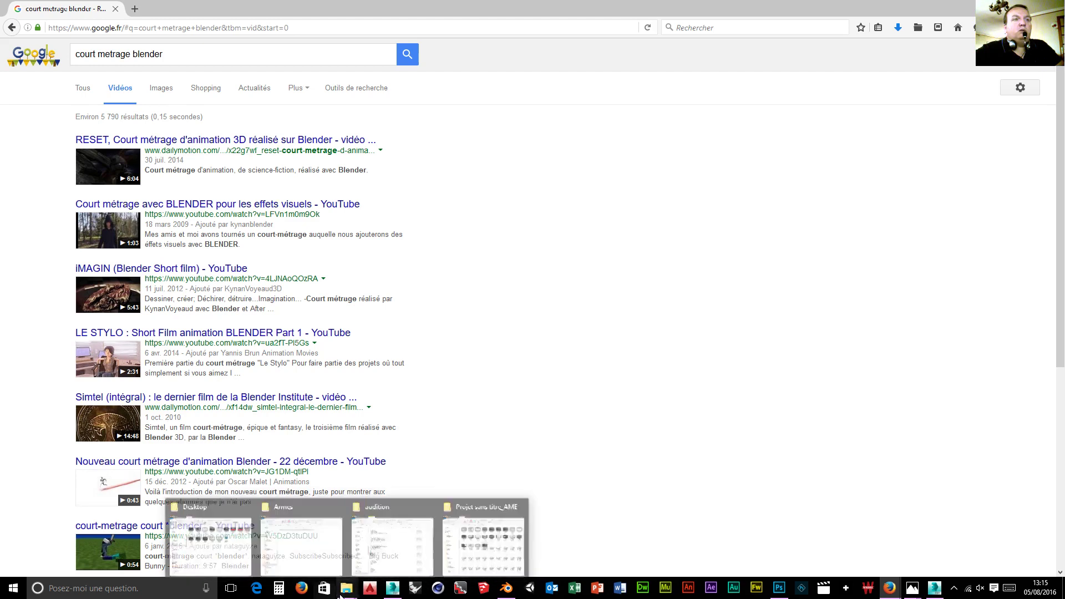